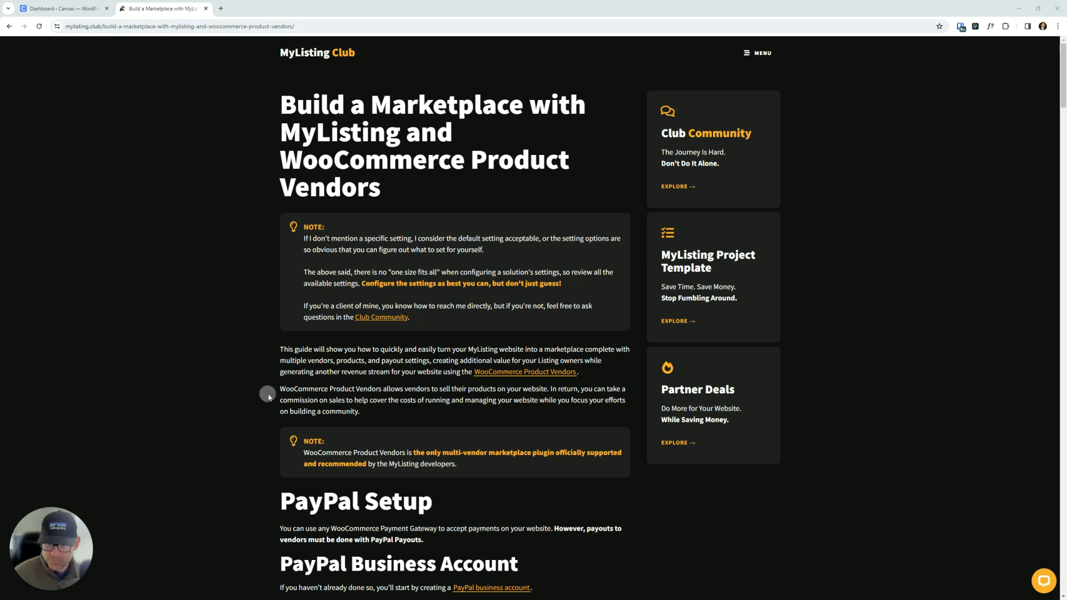
# - Read through the guide's PayPal setup and WooCommerce Product Vendors payment instructions
pyautogui.scroll(-2, 164, 321)
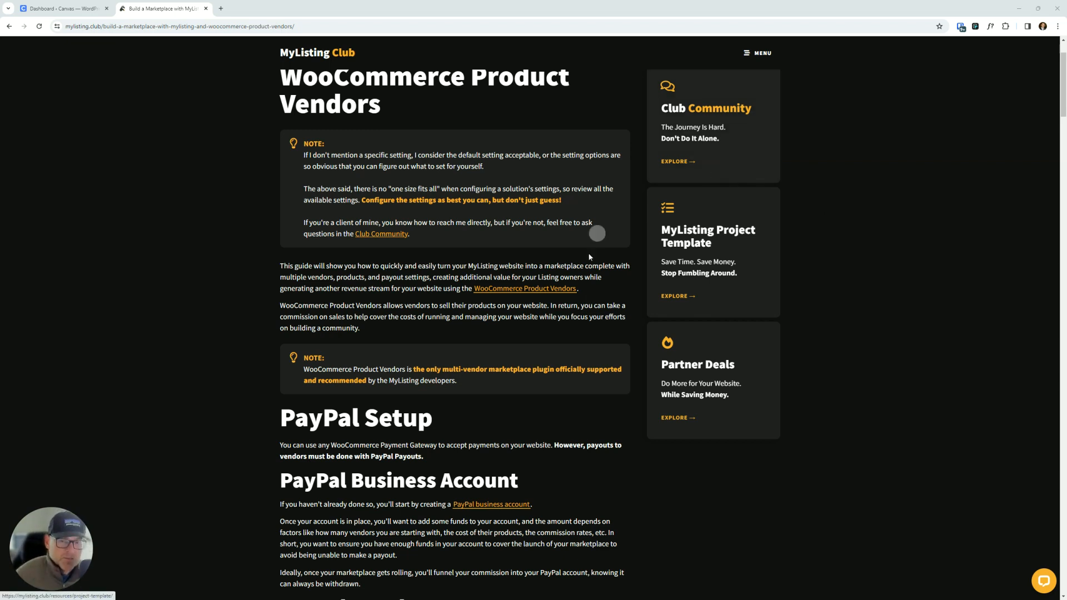
pyautogui.scroll(-3, 294, 273)
pyautogui.scroll(-2, 295, 274)
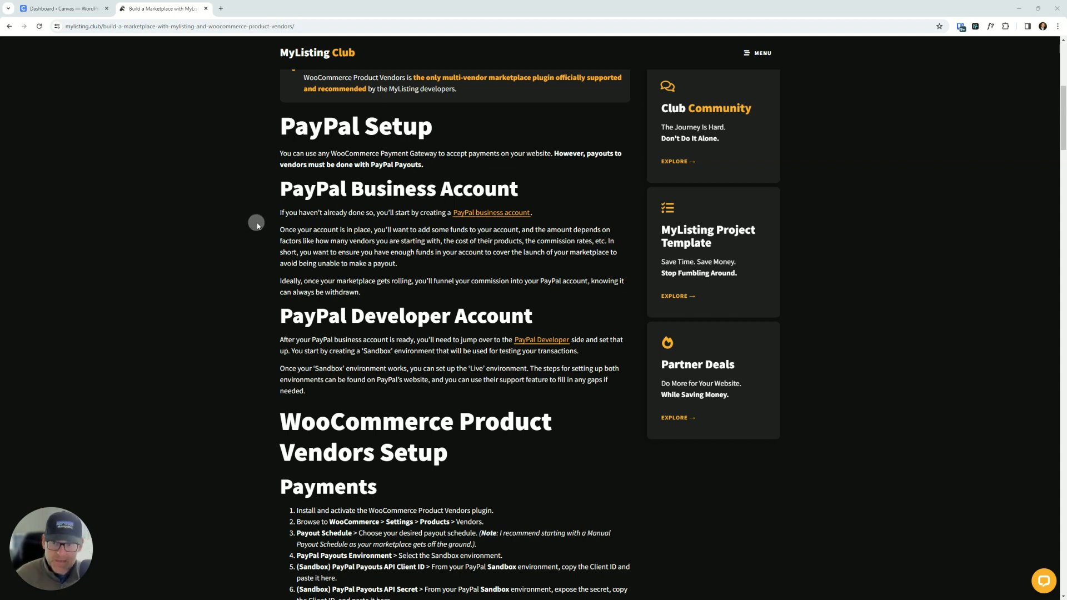
pyautogui.scroll(-3, 299, 217)
pyautogui.scroll(-1, 299, 216)
pyautogui.scroll(2, 299, 217)
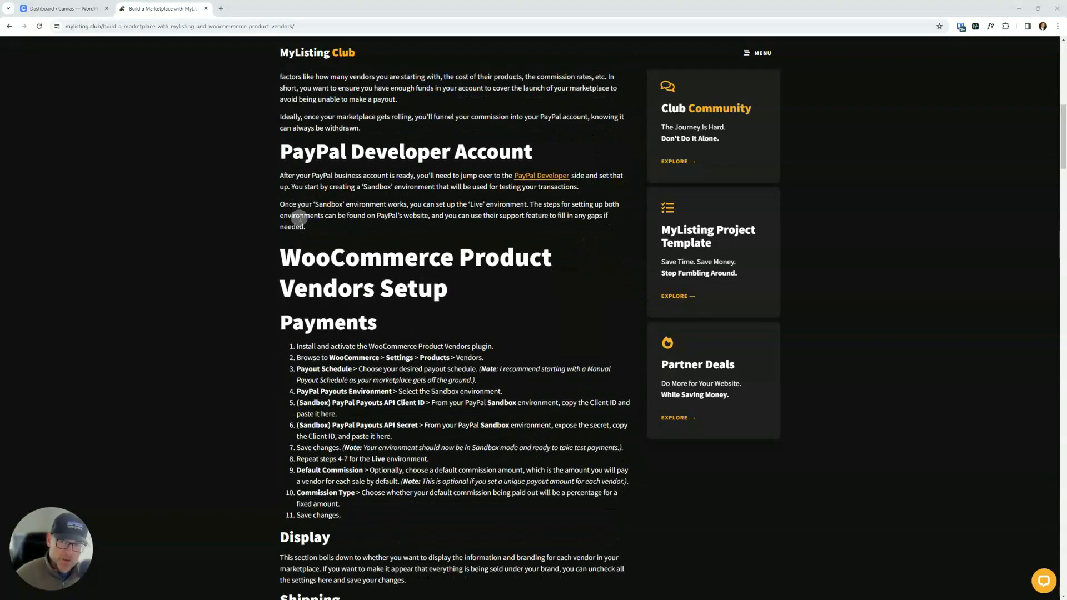
pyautogui.scroll(-1, 391, 219)
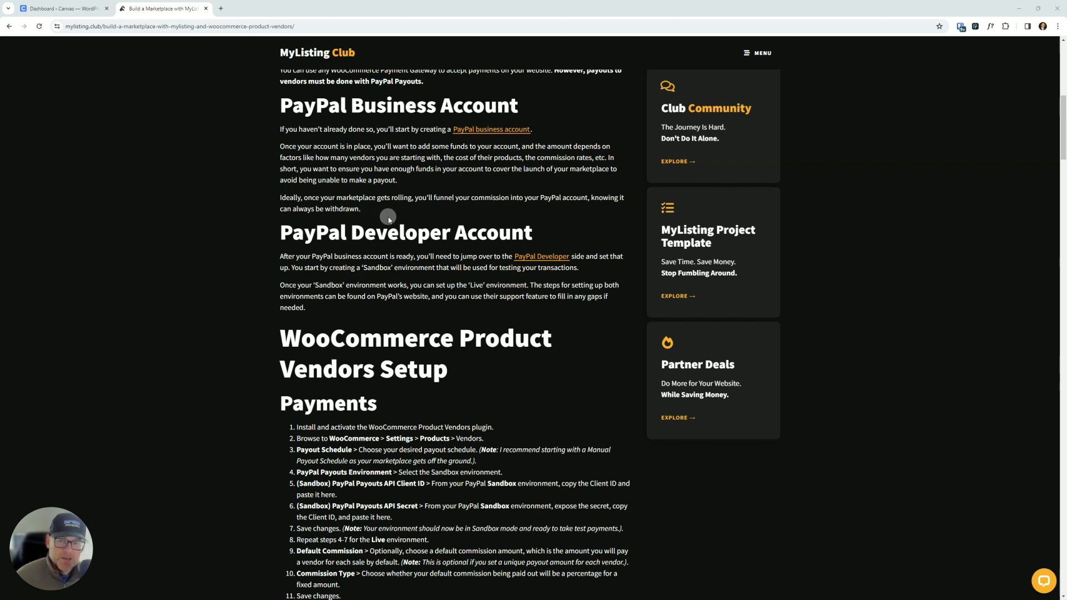
pyautogui.scroll(-2, 391, 215)
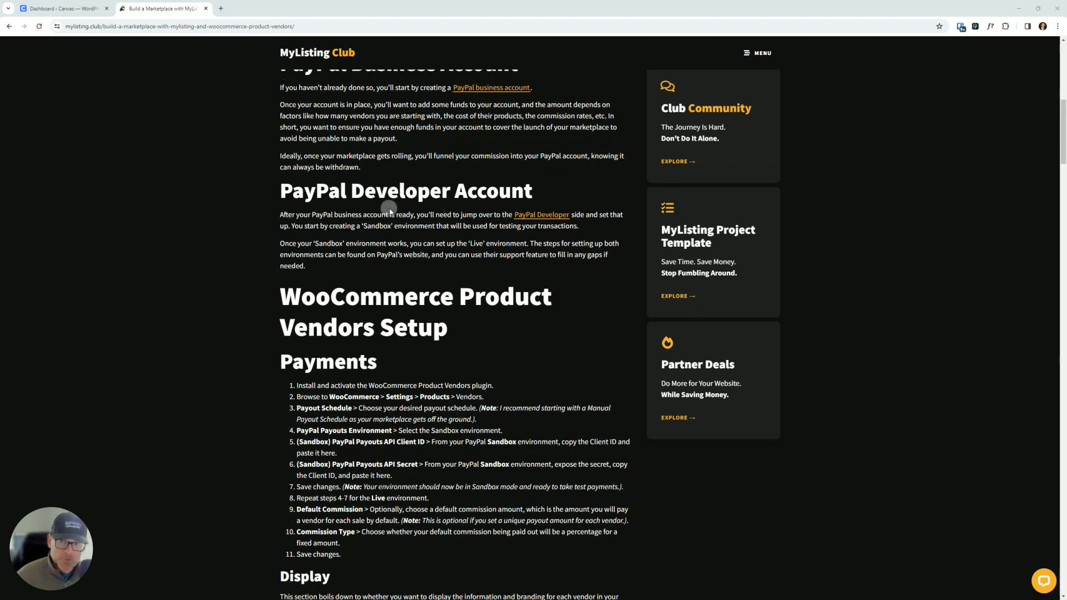
pyautogui.scroll(-1, 305, 190)
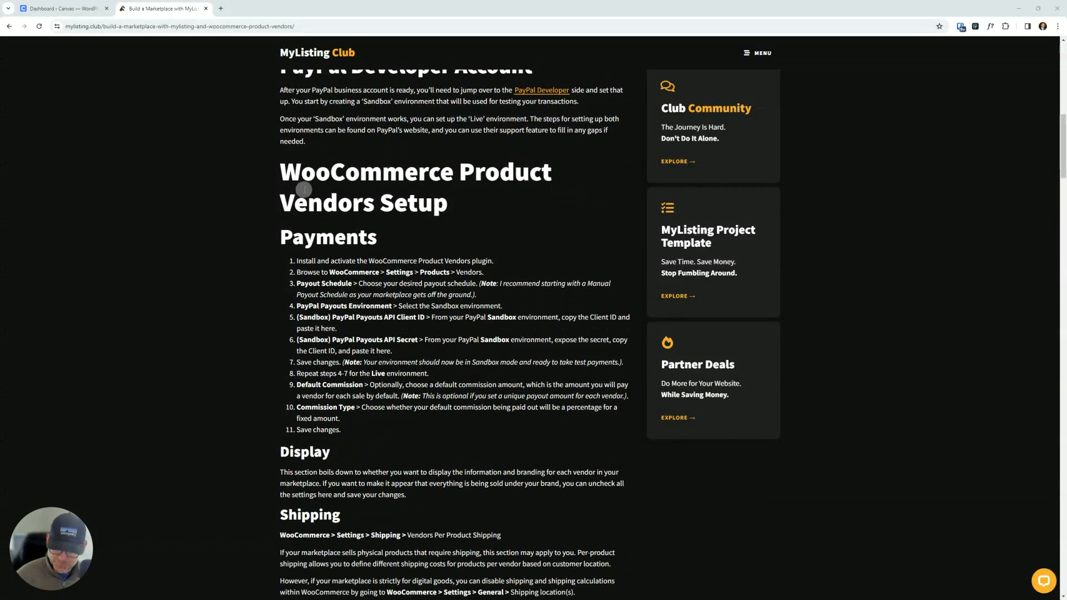
pyautogui.scroll(3, 305, 190)
pyautogui.scroll(-1, 305, 190)
pyautogui.scroll(-3, 304, 190)
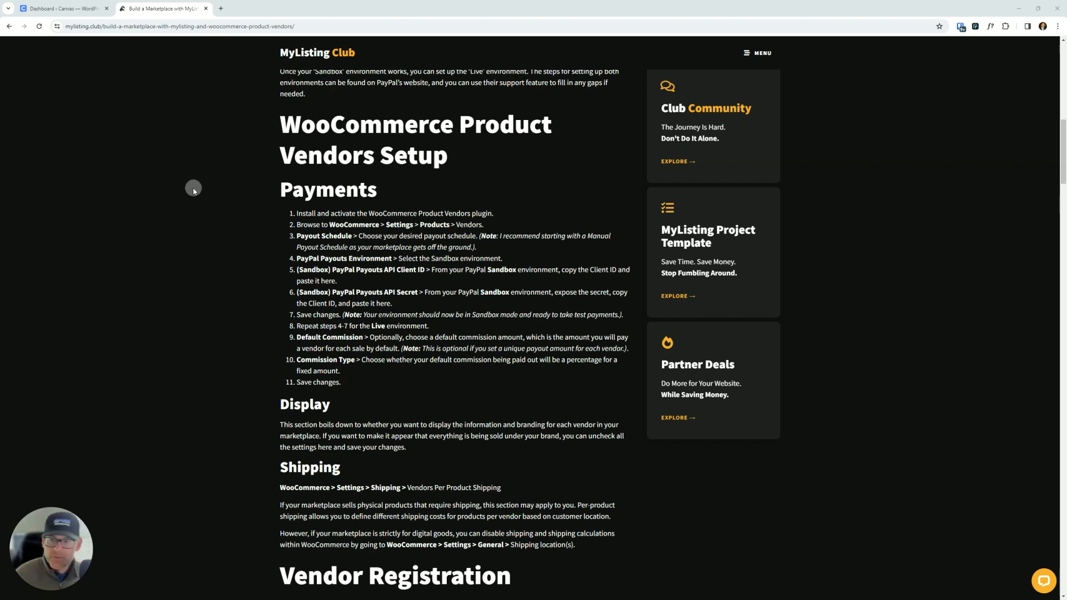
pyautogui.scroll(-1, 194, 187)
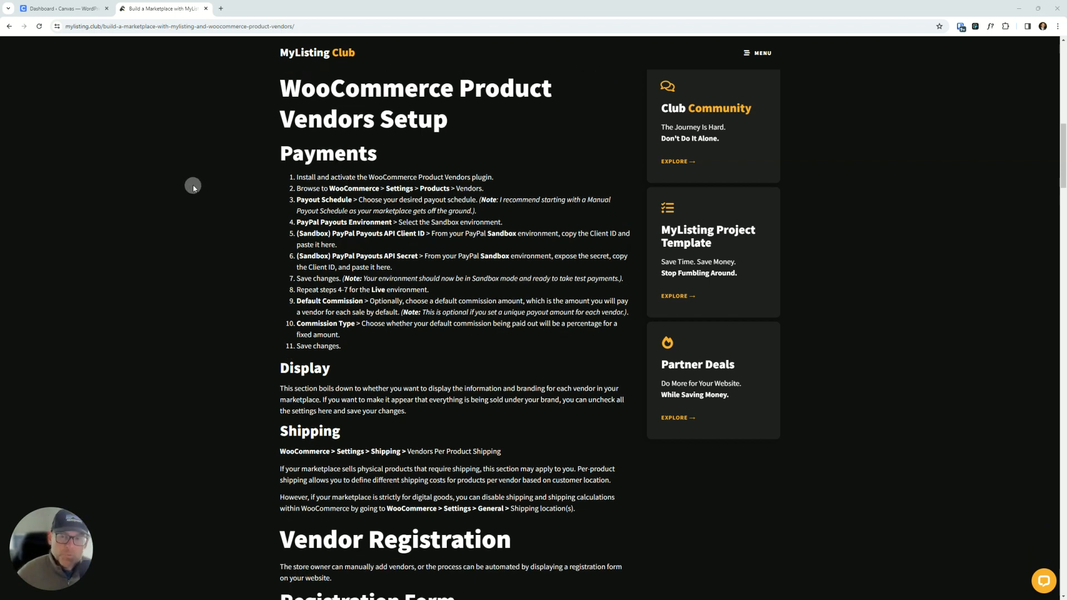
pyautogui.scroll(-1, 193, 187)
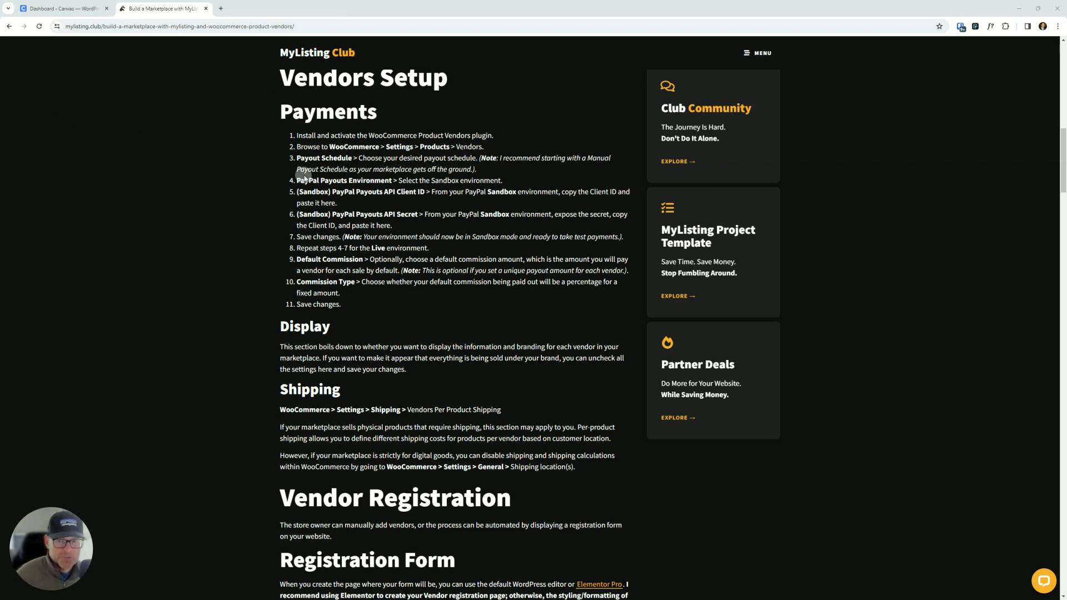
# - Open the Vendors section of the WooCommerce product settings in the dashboard tab and move the guide tab into its own window
pyautogui.click(51, 10)
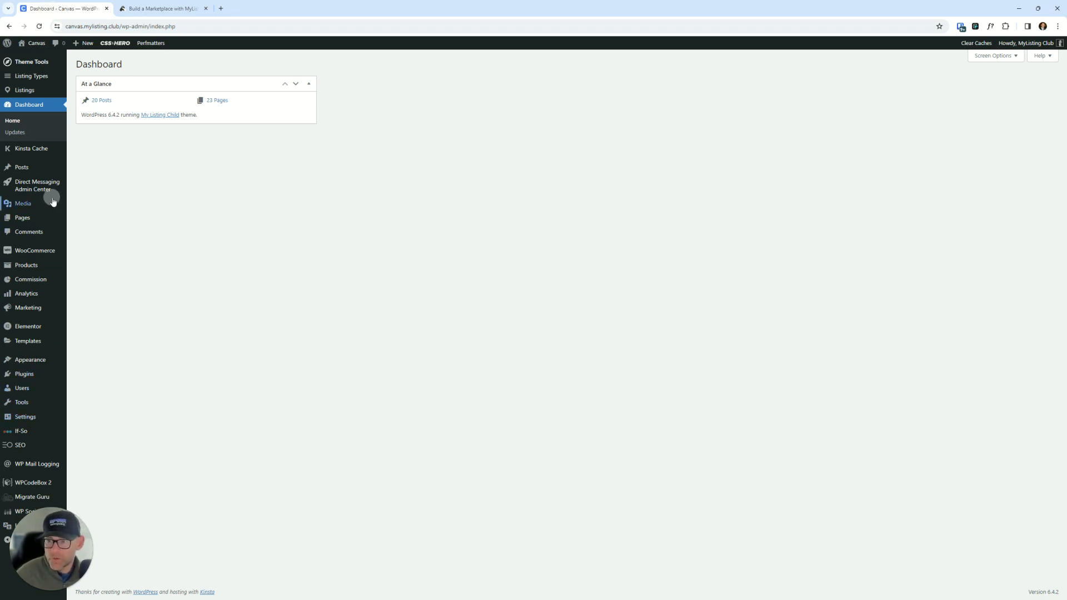
pyautogui.click(19, 225)
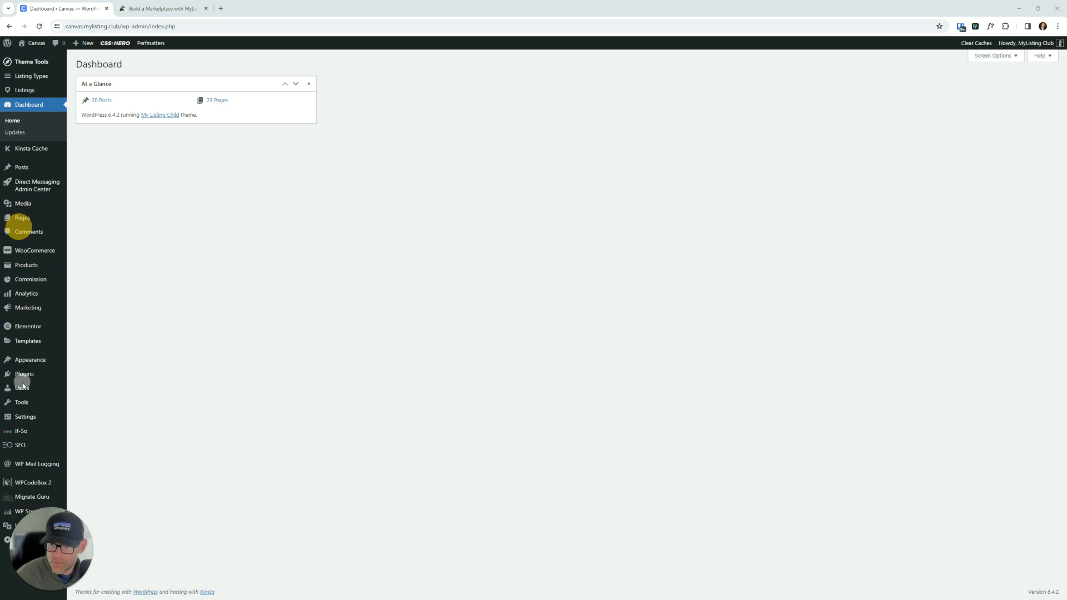
pyautogui.click(22, 366)
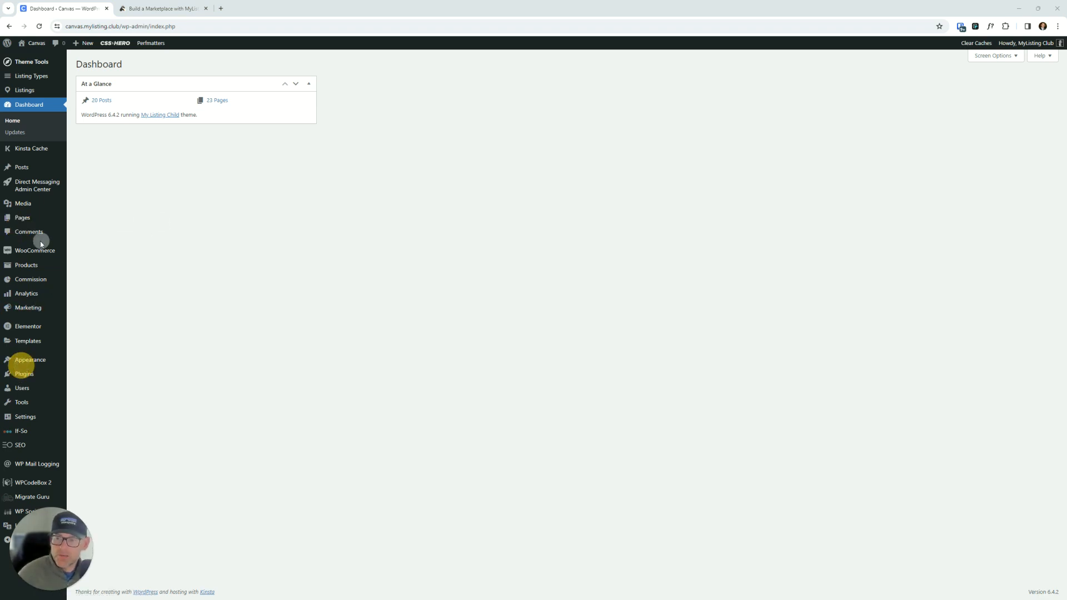
pyautogui.moveTo(33, 246)
pyautogui.click(91, 311)
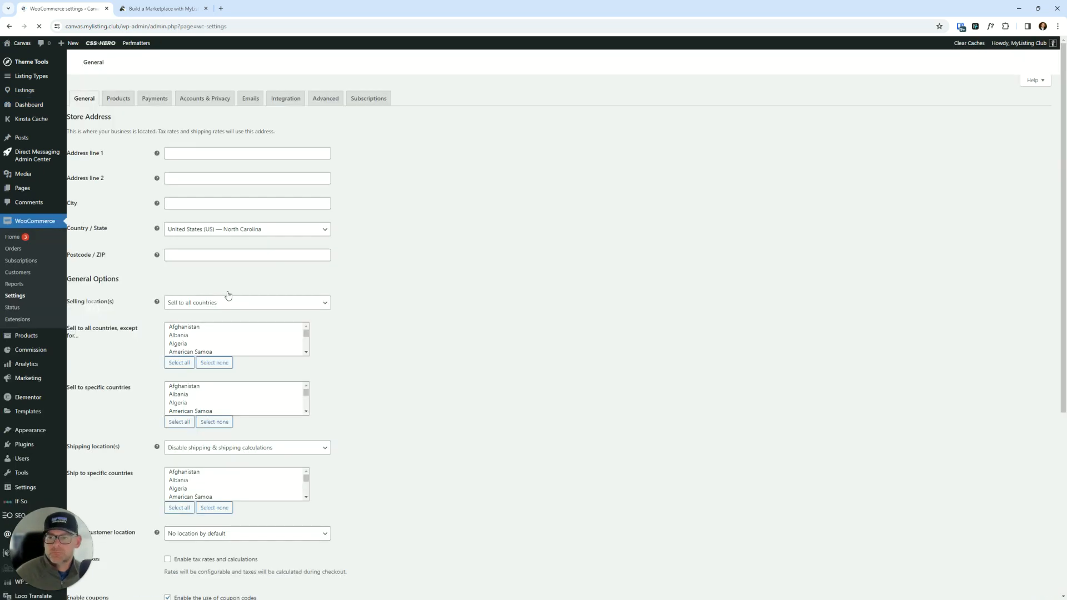
pyautogui.click(127, 100)
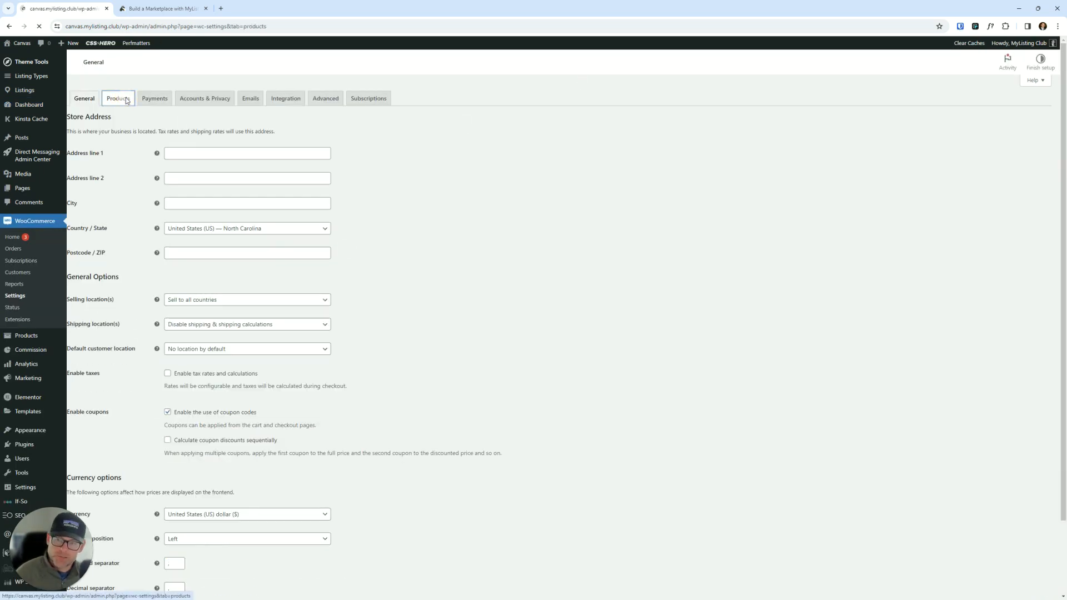
pyautogui.click(190, 114)
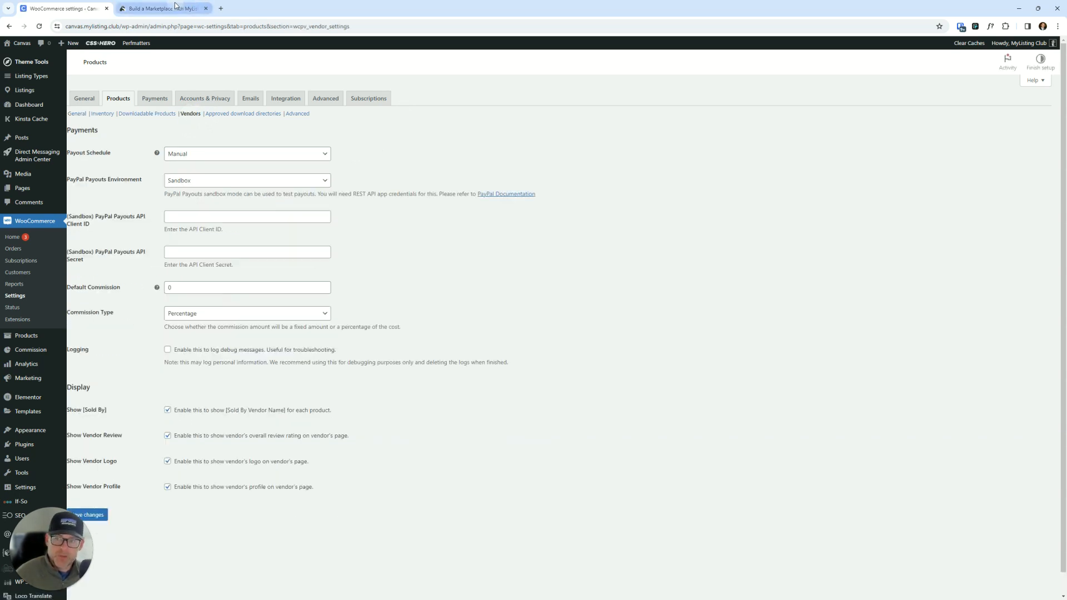
pyautogui.moveTo(173, 6); pyautogui.dragTo(1066, 311)
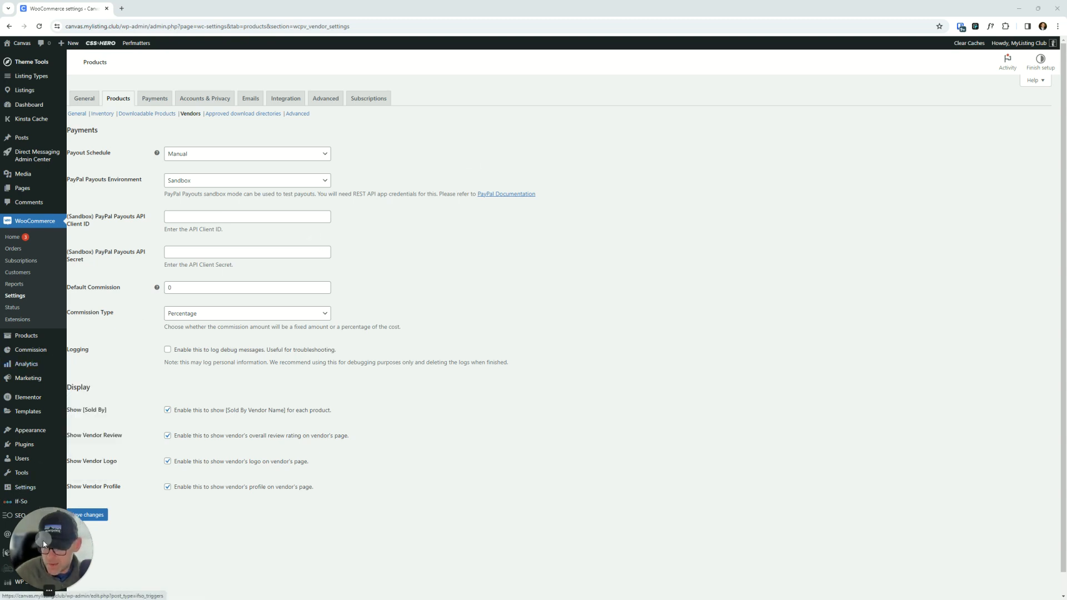
pyautogui.click(30, 591)
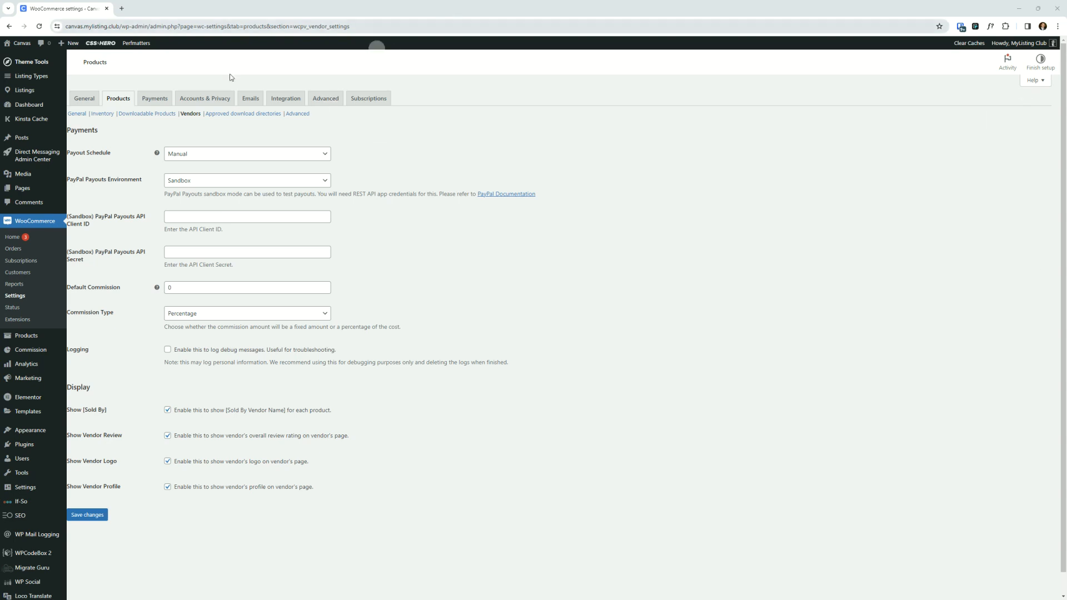
# - Review the options offered for Payout Schedule and PayPal Payouts Environment
pyautogui.click(183, 158)
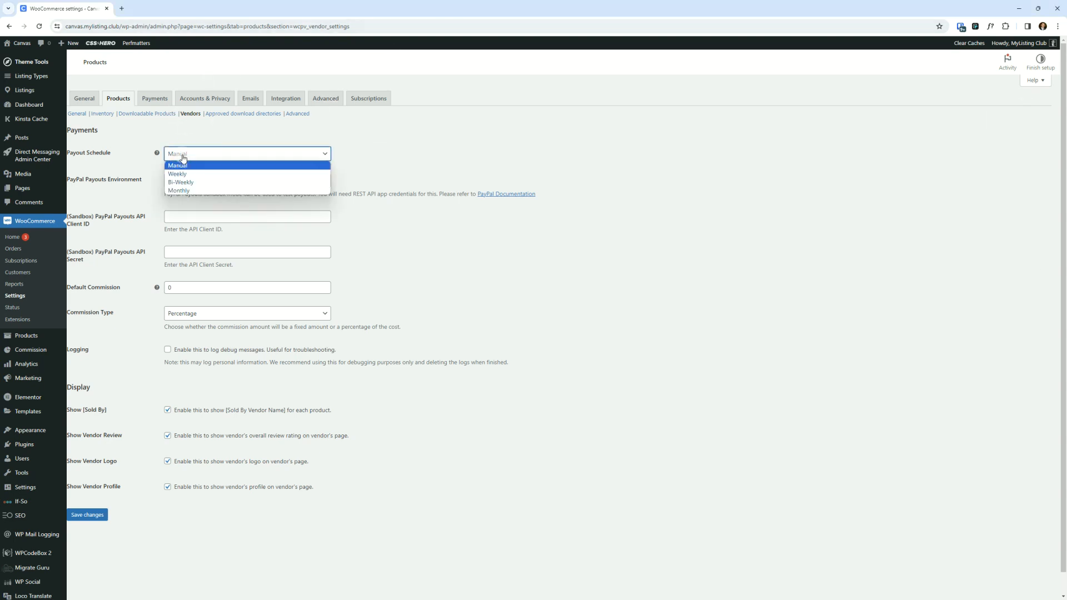
pyautogui.click(183, 158)
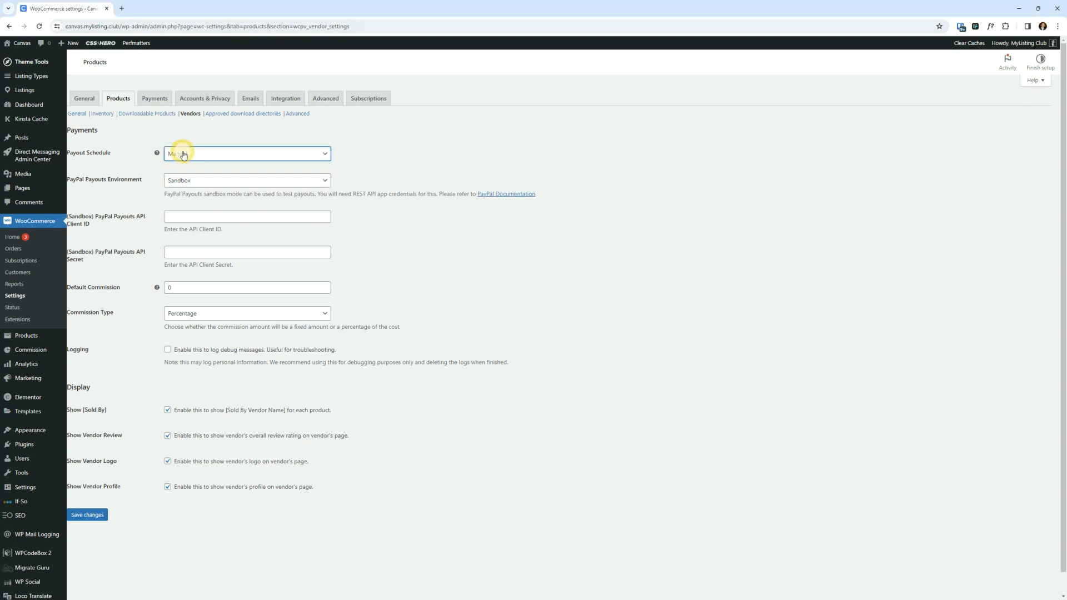
pyautogui.click(202, 183)
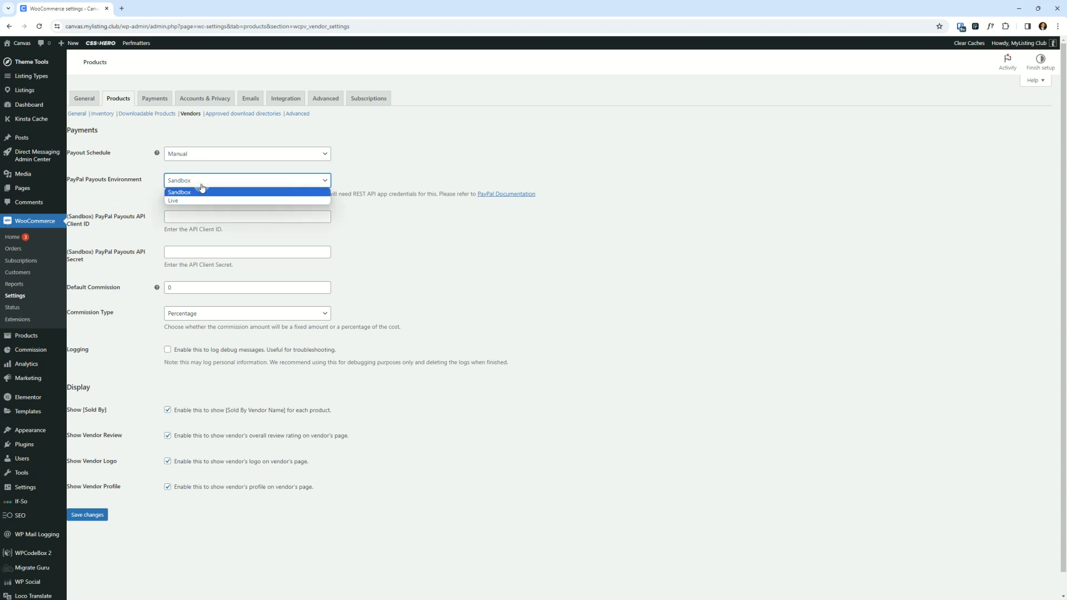
pyautogui.click(203, 191)
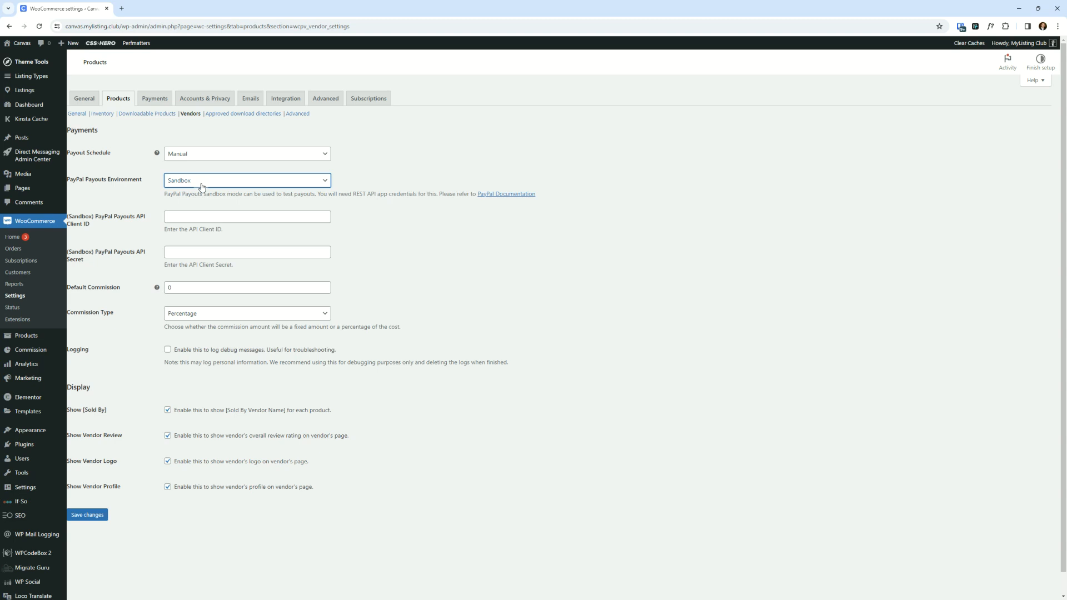
pyautogui.click(202, 183)
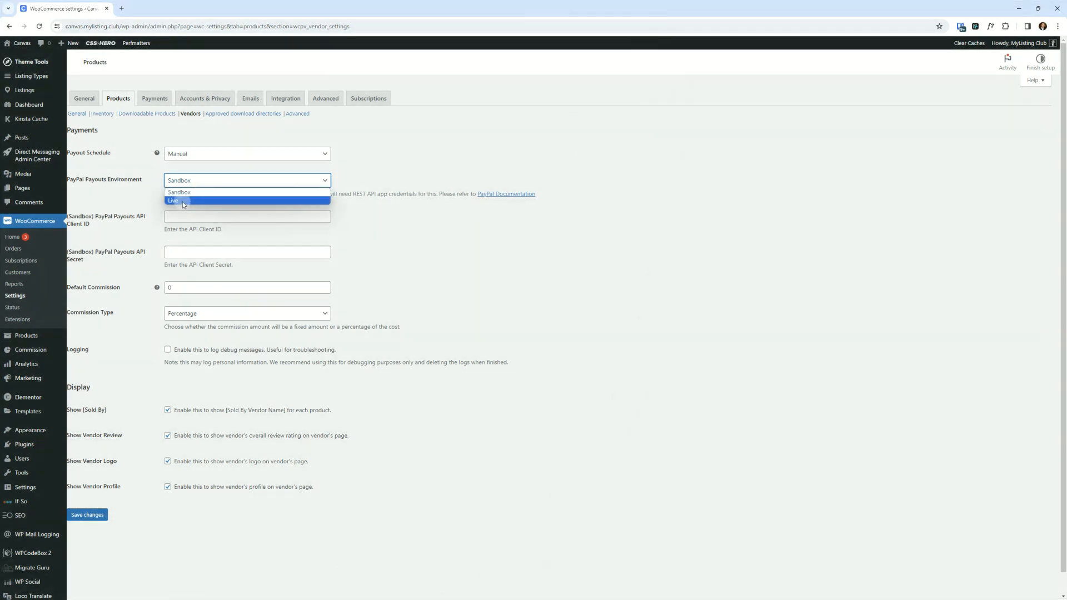
pyautogui.click(600, 267)
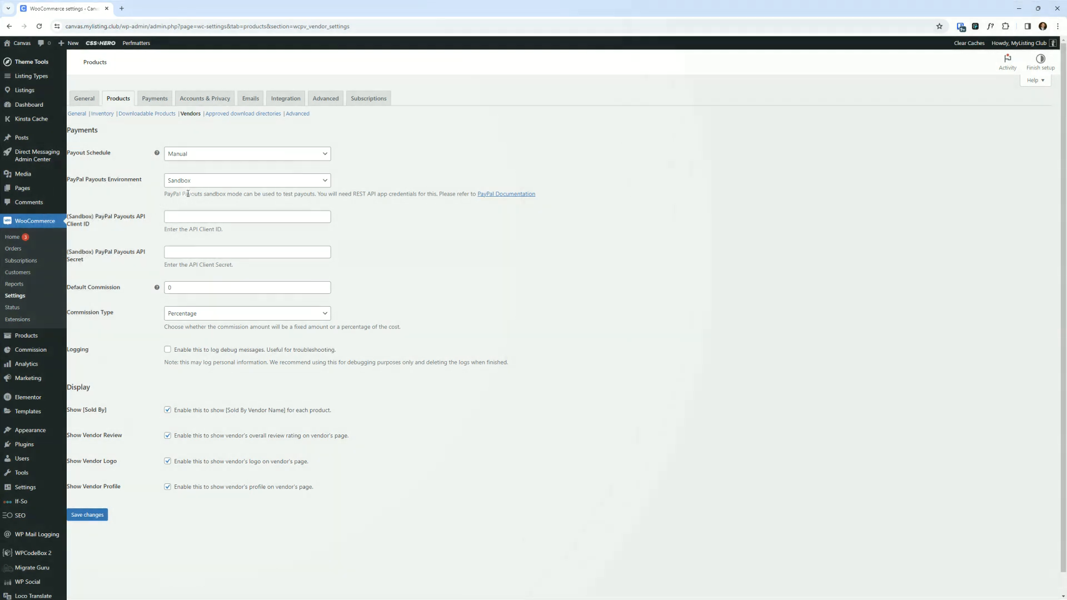
# - Switch the PayPal Payouts Environment to Live, then back to Sandbox
pyautogui.click(193, 180)
pyautogui.click(194, 201)
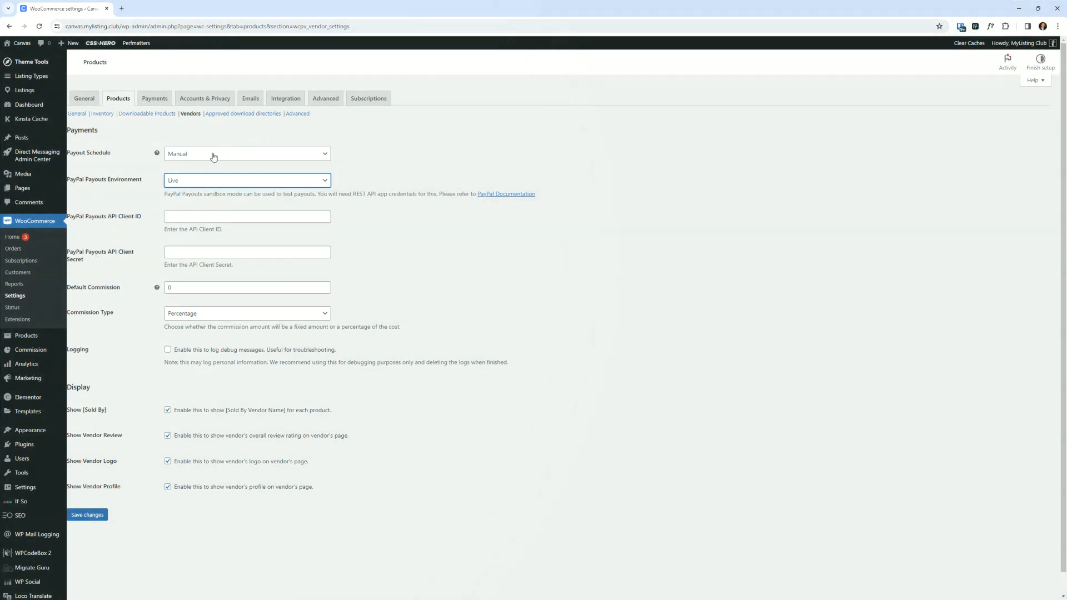
pyautogui.click(189, 180)
pyautogui.click(191, 191)
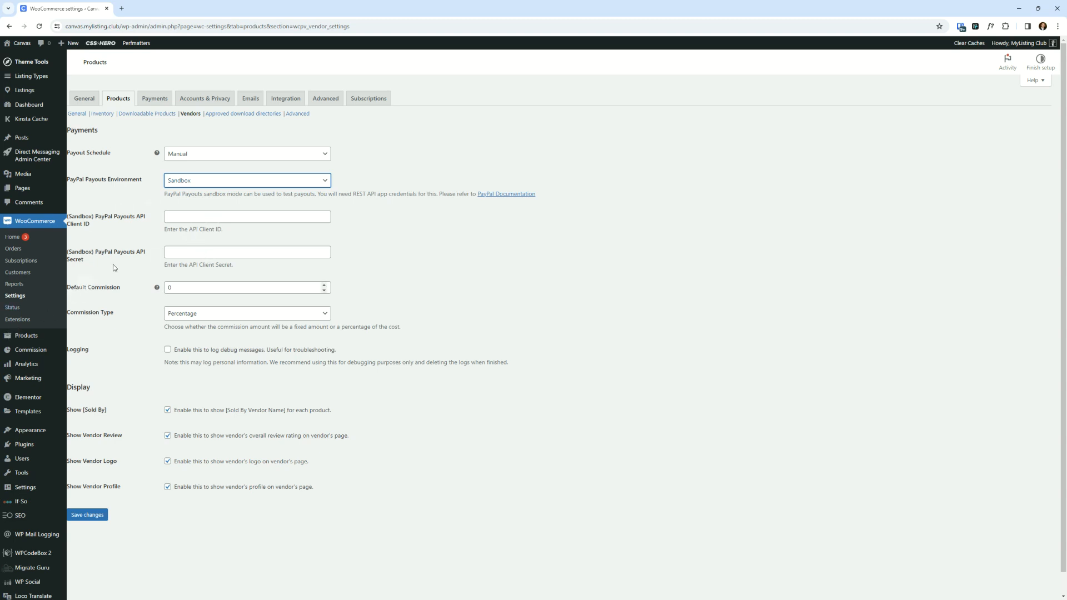
pyautogui.click(445, 260)
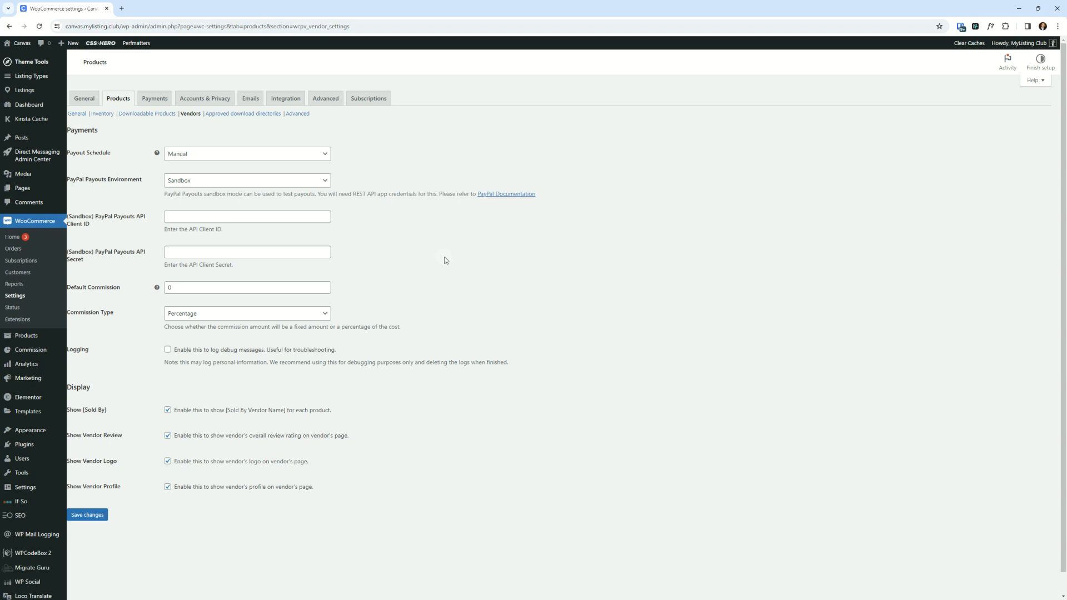
pyautogui.click(387, 261)
pyautogui.click(220, 181)
pyautogui.click(220, 182)
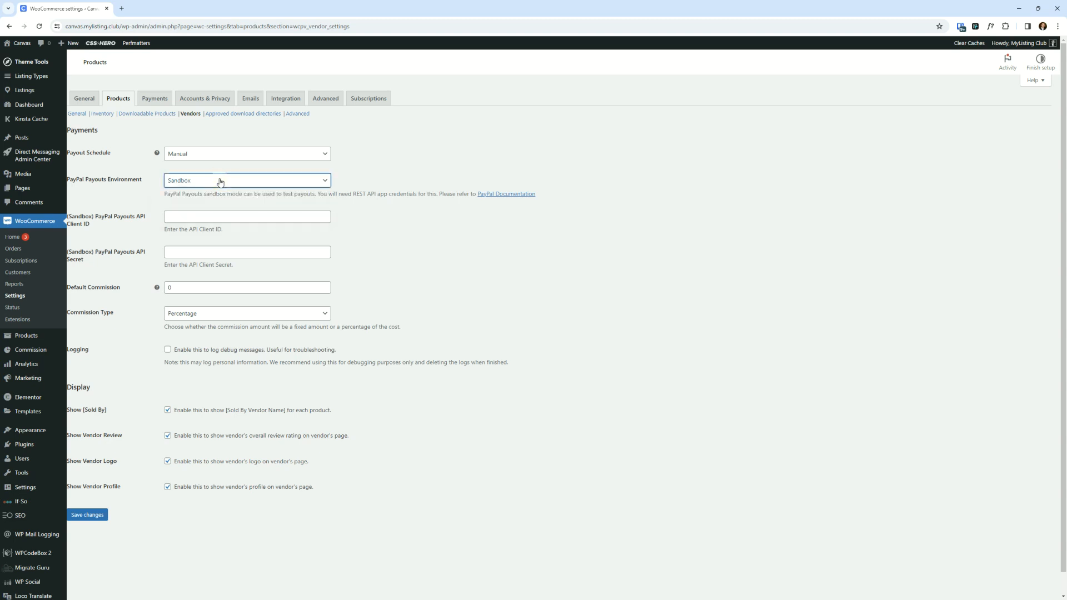
pyautogui.click(220, 181)
pyautogui.click(221, 185)
pyautogui.click(219, 183)
pyautogui.click(220, 183)
pyautogui.click(379, 261)
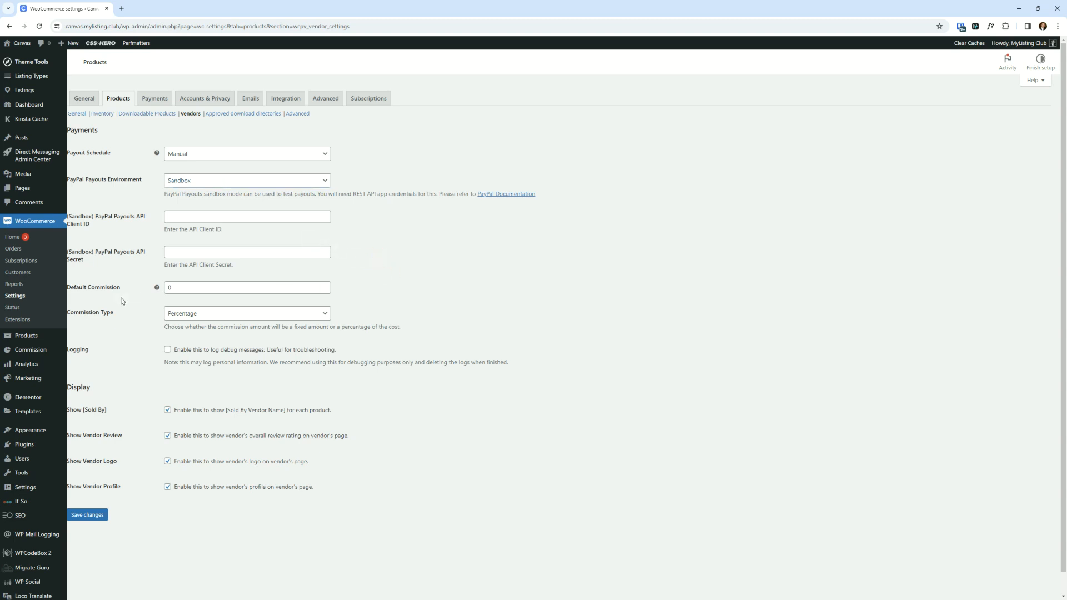
# - Examine the API credential fields, the Default Commission hint and the Commission Type options
pyautogui.click(202, 286)
pyautogui.click(512, 280)
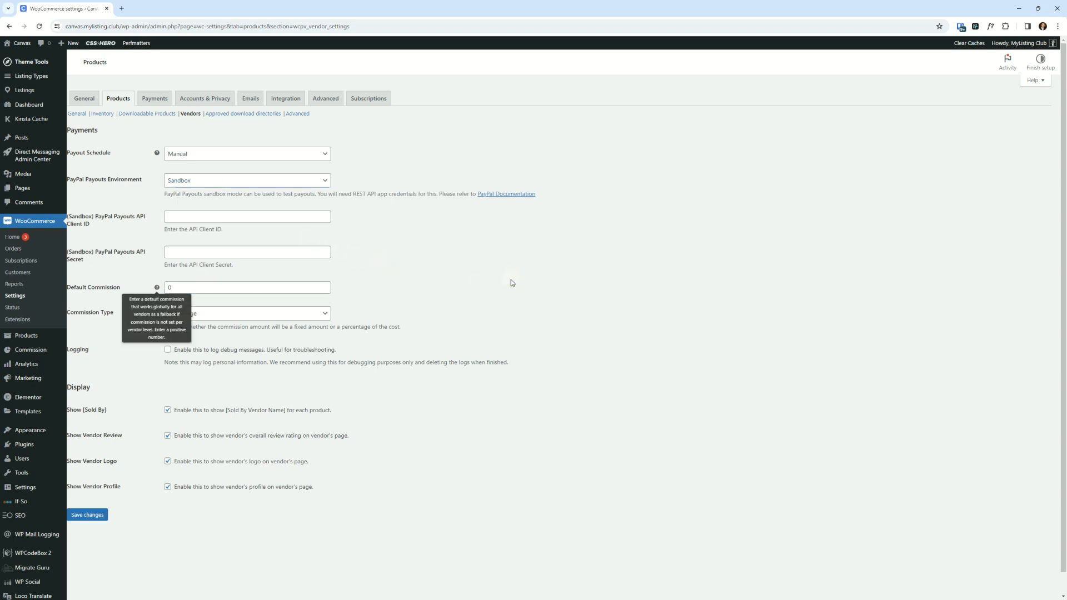
pyautogui.click(272, 253)
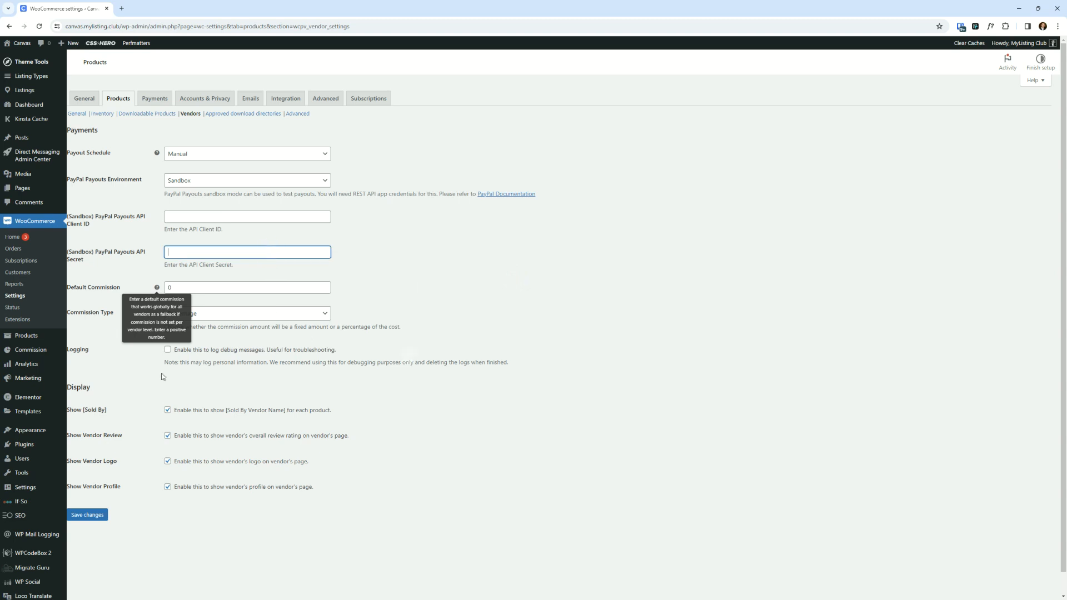
pyautogui.click(143, 290)
pyautogui.click(144, 262)
pyautogui.click(254, 315)
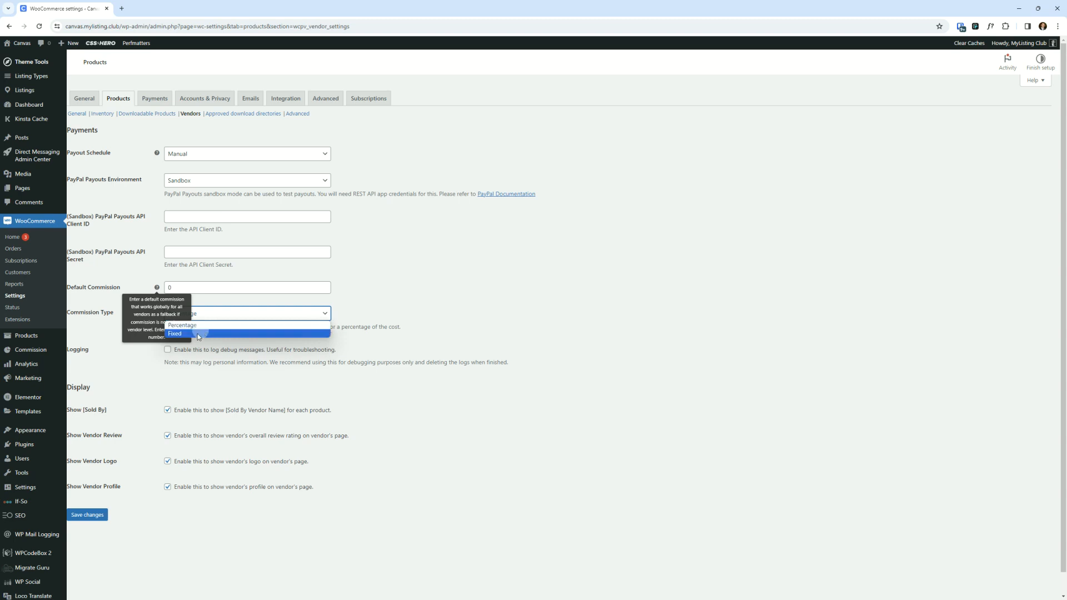
pyautogui.click(469, 295)
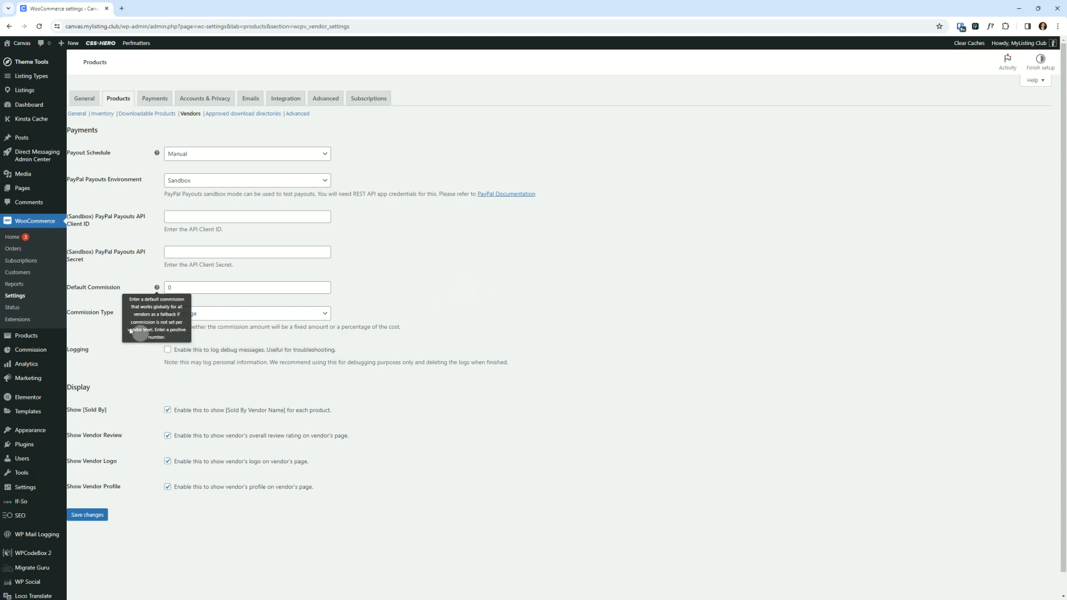
pyautogui.click(167, 287)
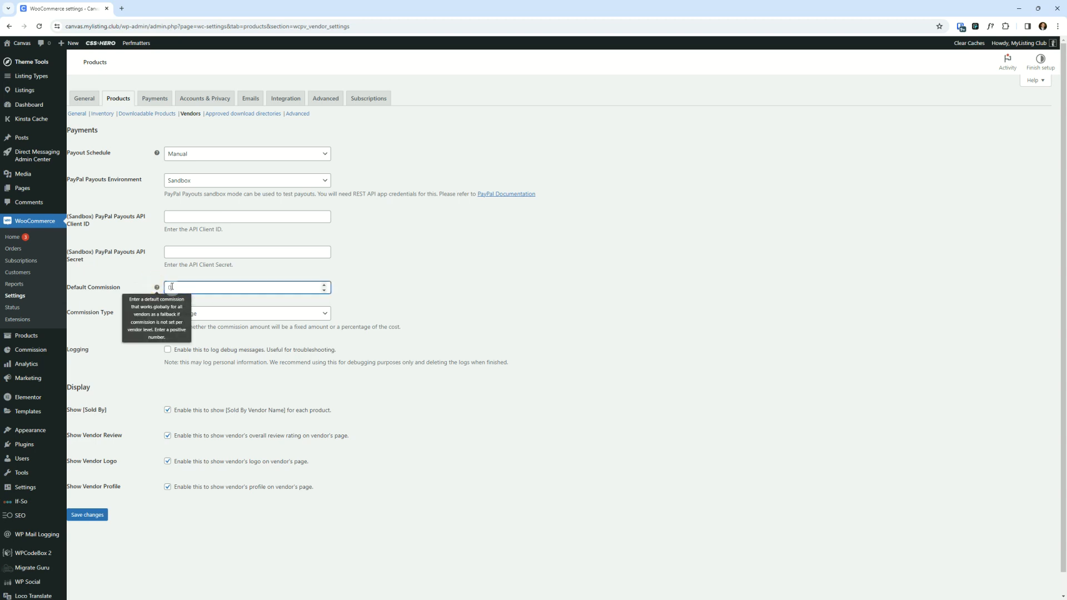
pyautogui.moveTo(158, 289)
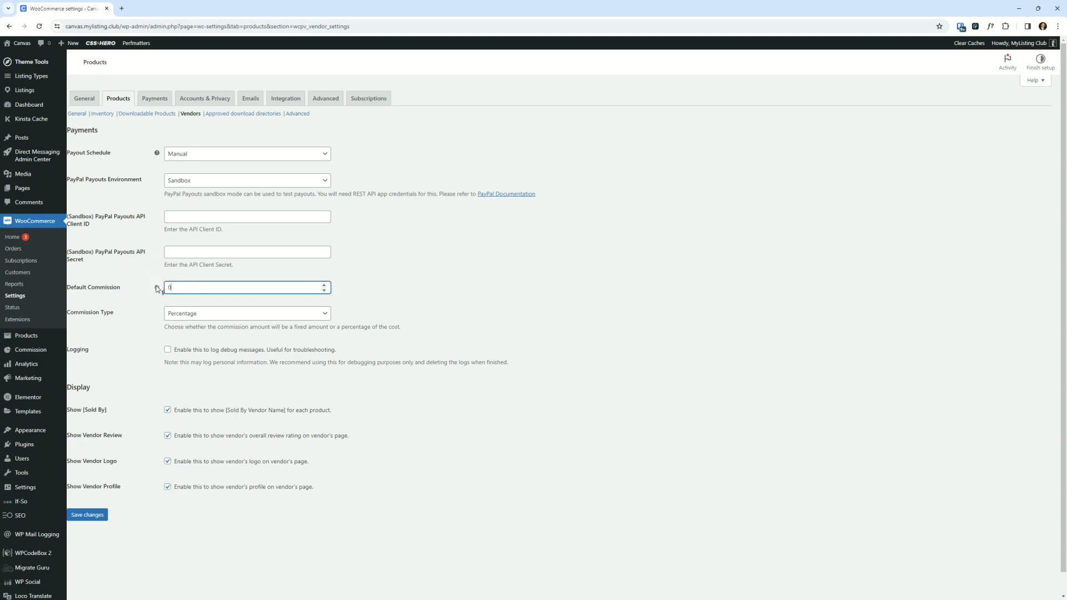
pyautogui.click(424, 301)
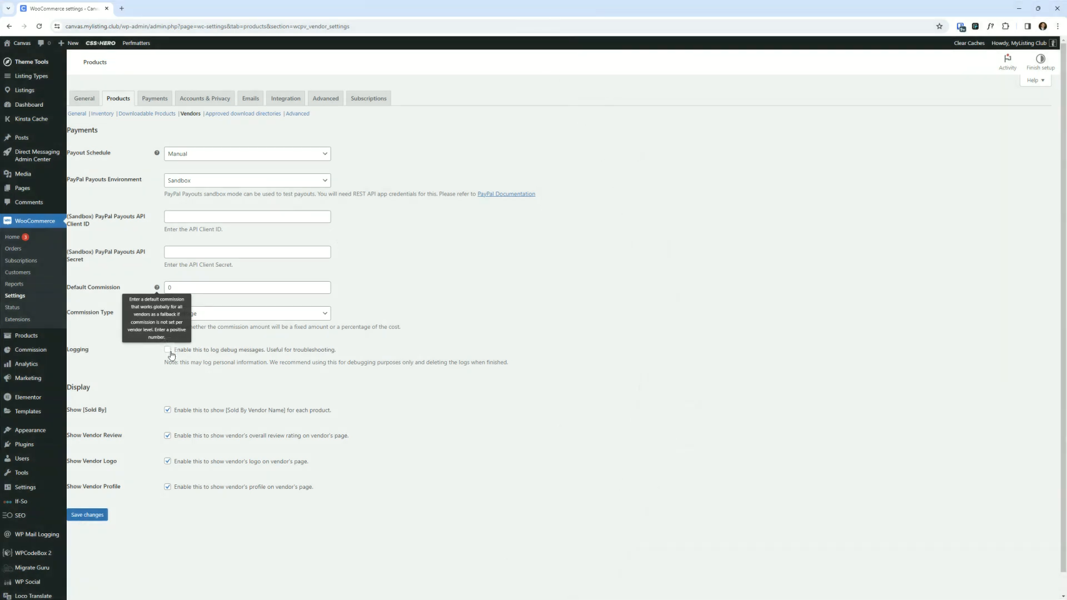
pyautogui.scroll(-1, 142, 402)
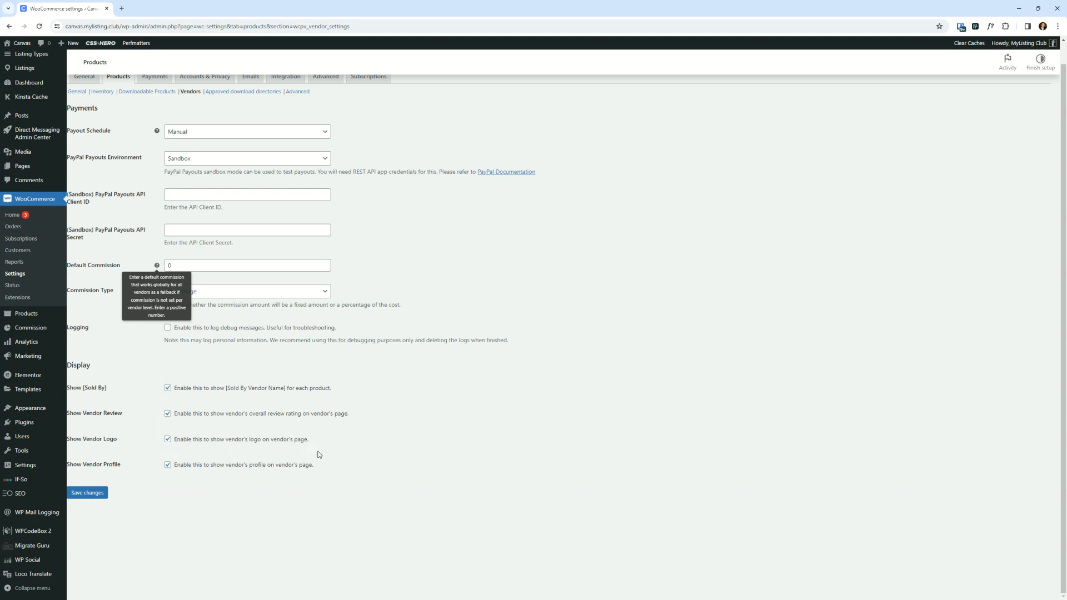
# - Leave the Vendors settings without saving and open the General settings of WooCommerce
pyautogui.click(409, 423)
pyautogui.scroll(1, 361, 394)
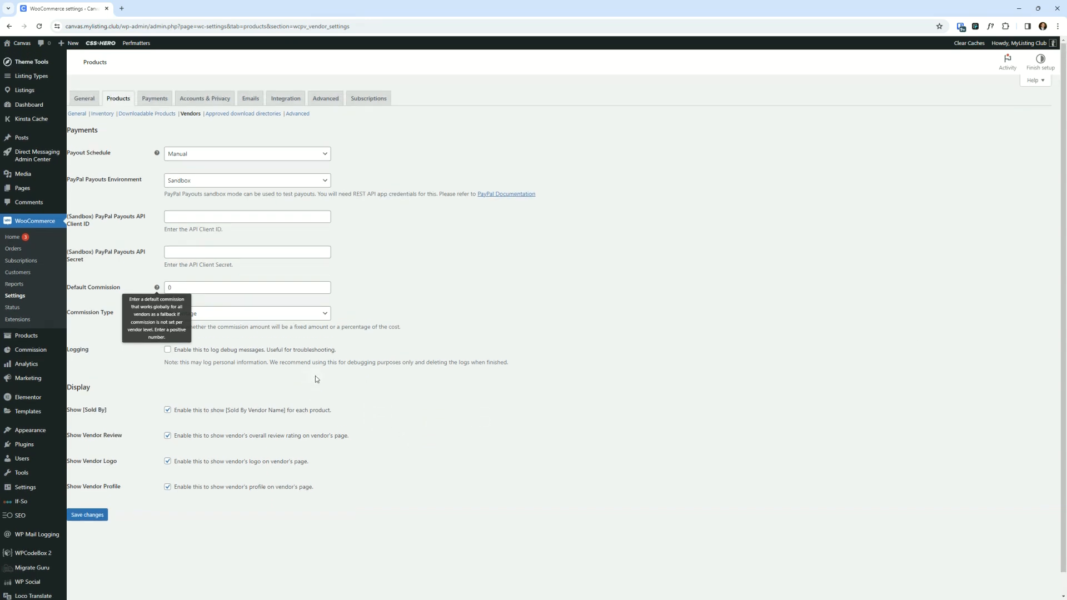
pyautogui.scroll(-1, 315, 380)
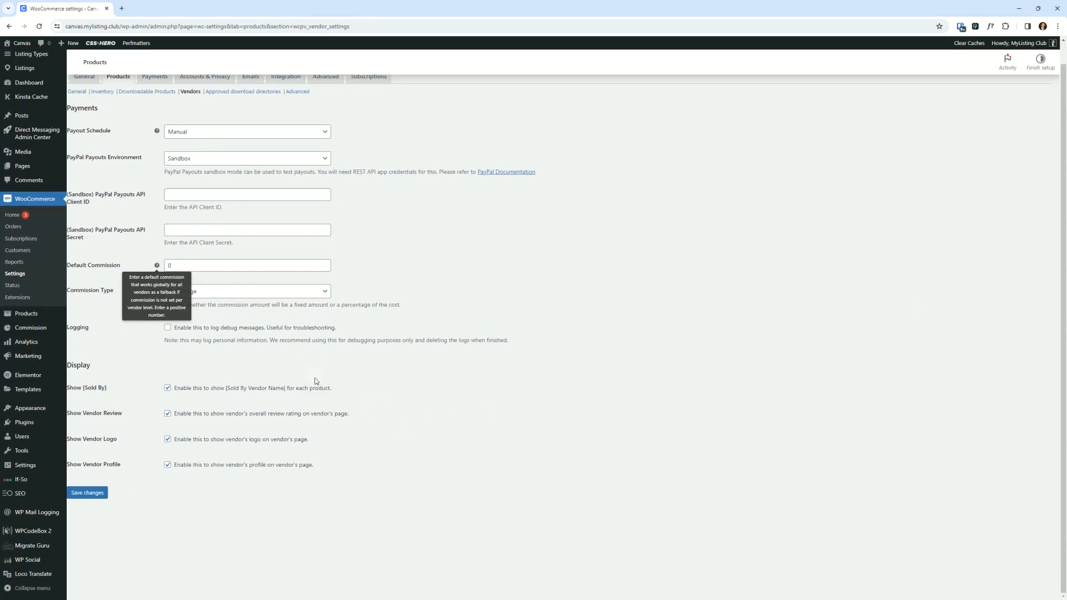
pyautogui.scroll(1, 158, 145)
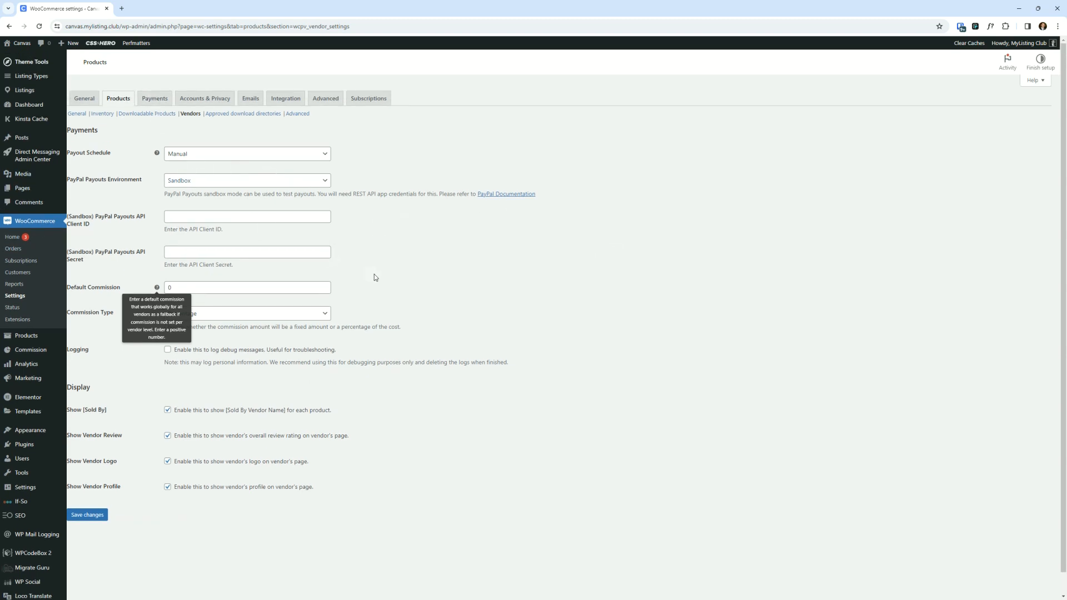
pyautogui.click(85, 99)
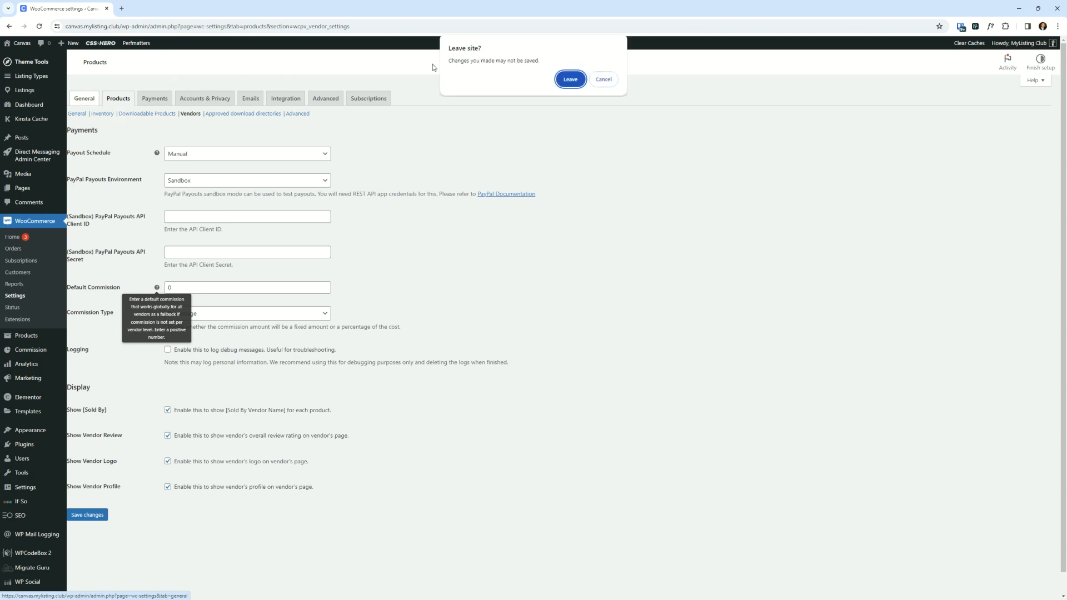
pyautogui.click(568, 79)
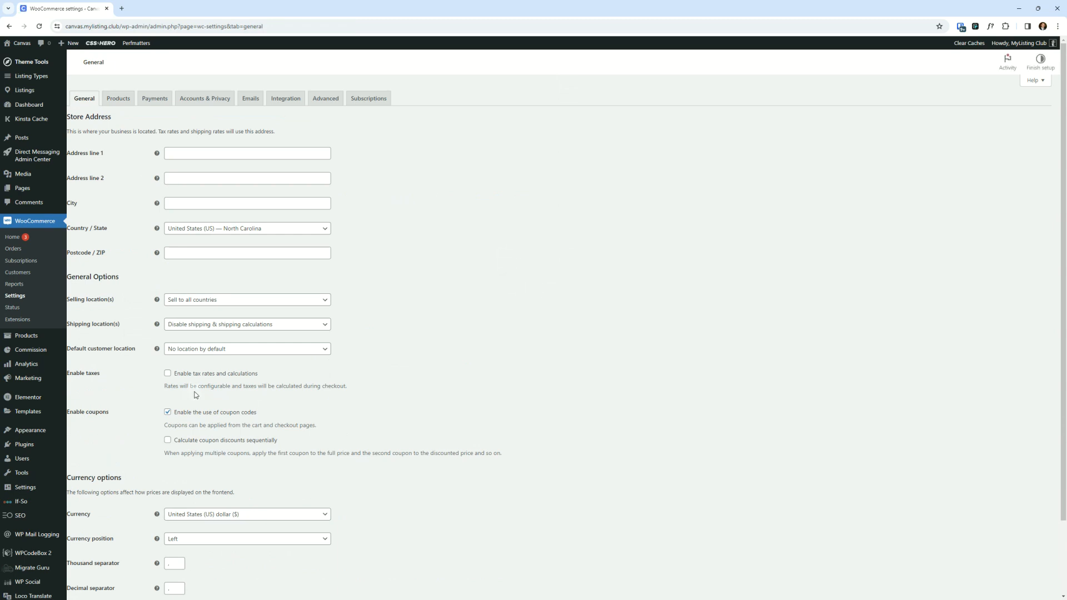
pyautogui.scroll(-2, 196, 395)
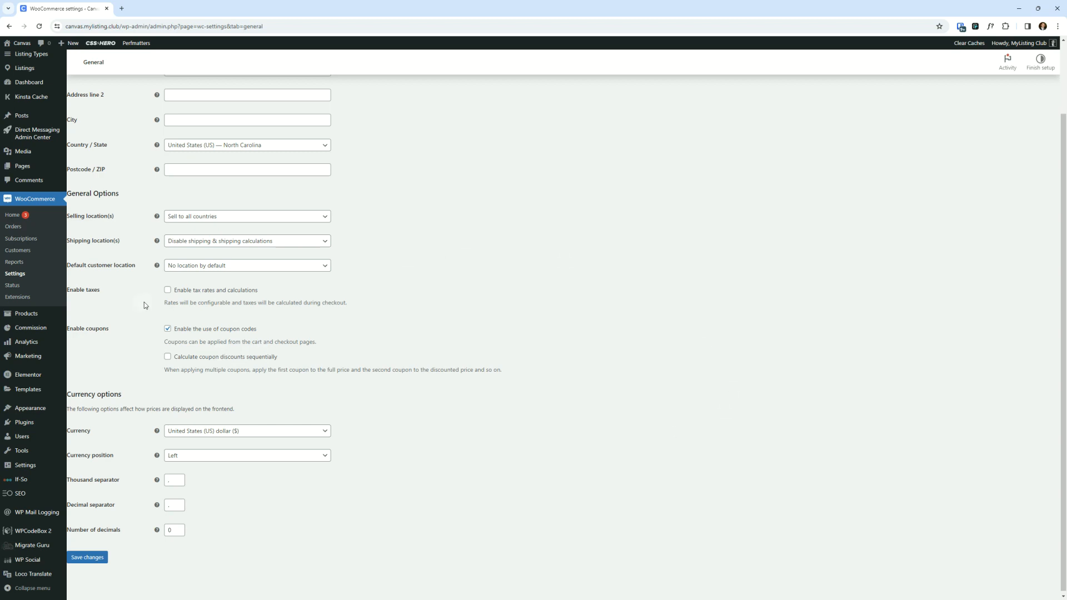
pyautogui.click(245, 244)
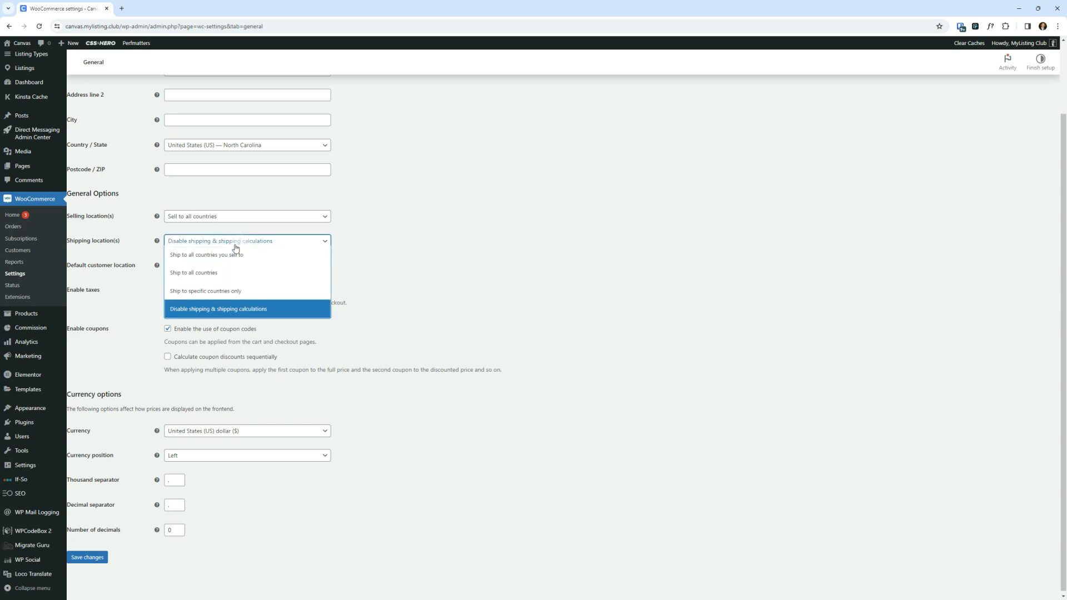
pyautogui.click(236, 256)
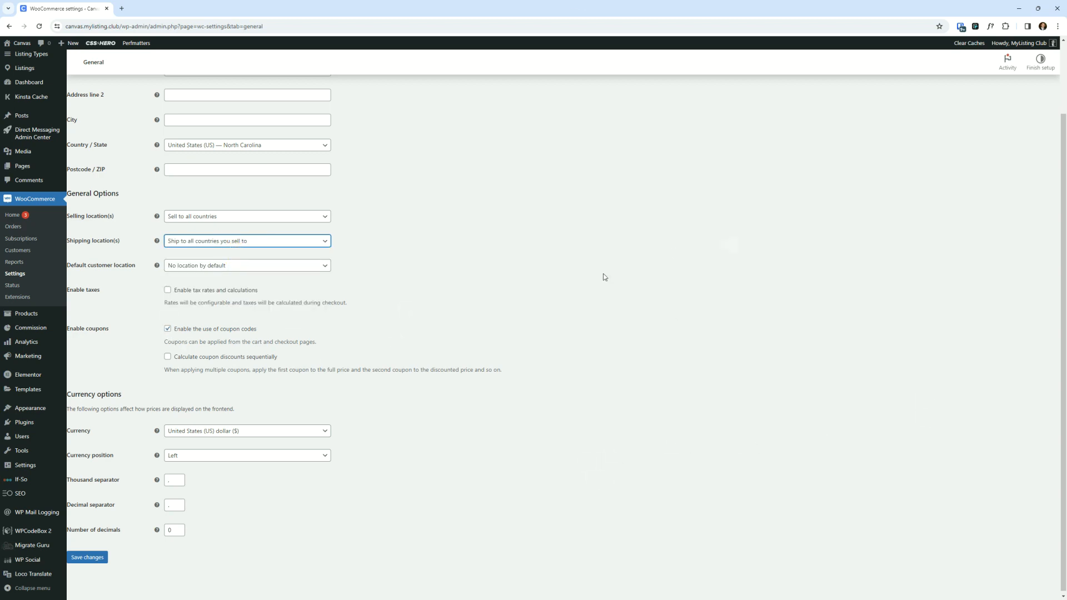
pyautogui.scroll(2, 374, 412)
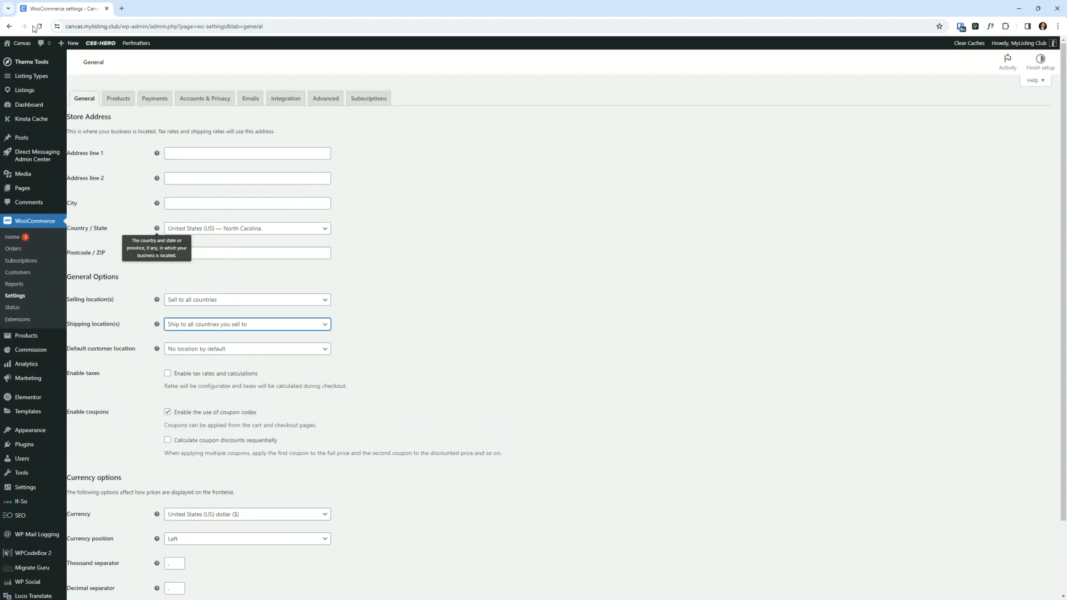
pyautogui.click(38, 27)
pyautogui.click(575, 78)
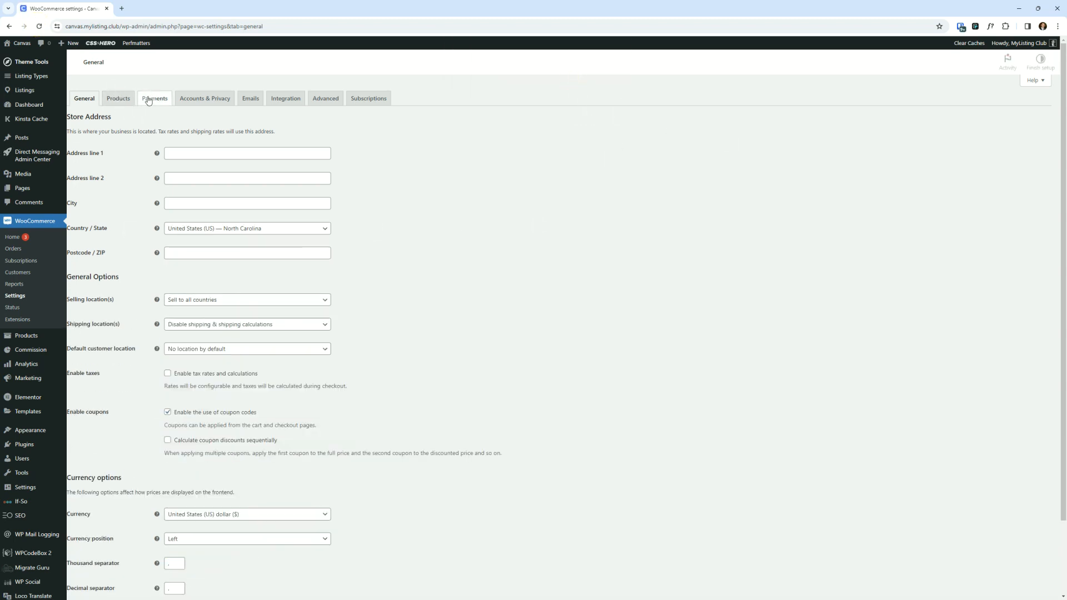
# - Reopen the Vendors section of the WooCommerce Products settings
pyautogui.click(129, 100)
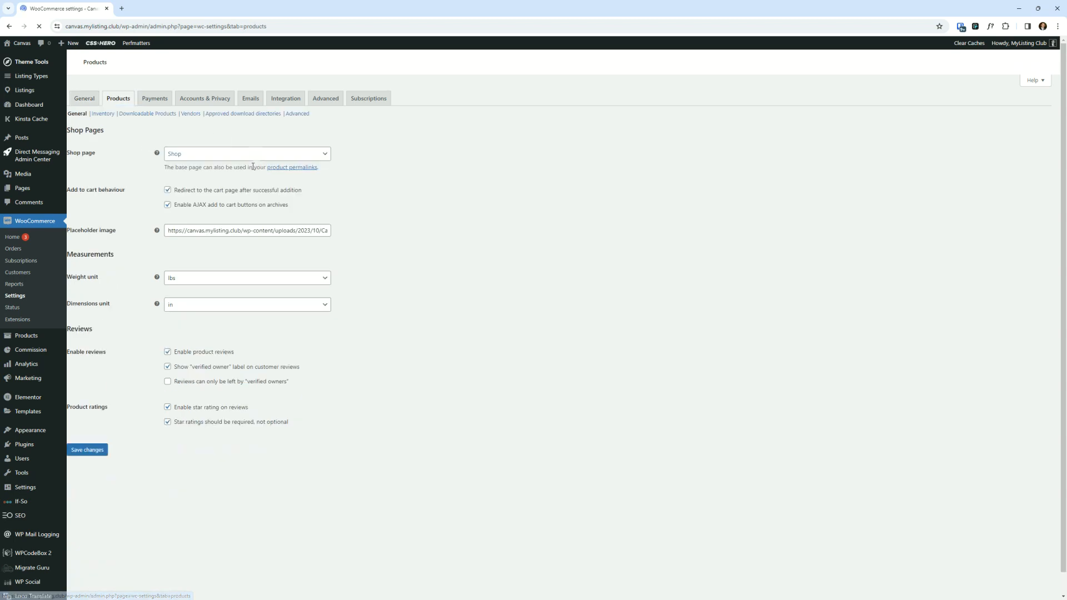
pyautogui.click(191, 114)
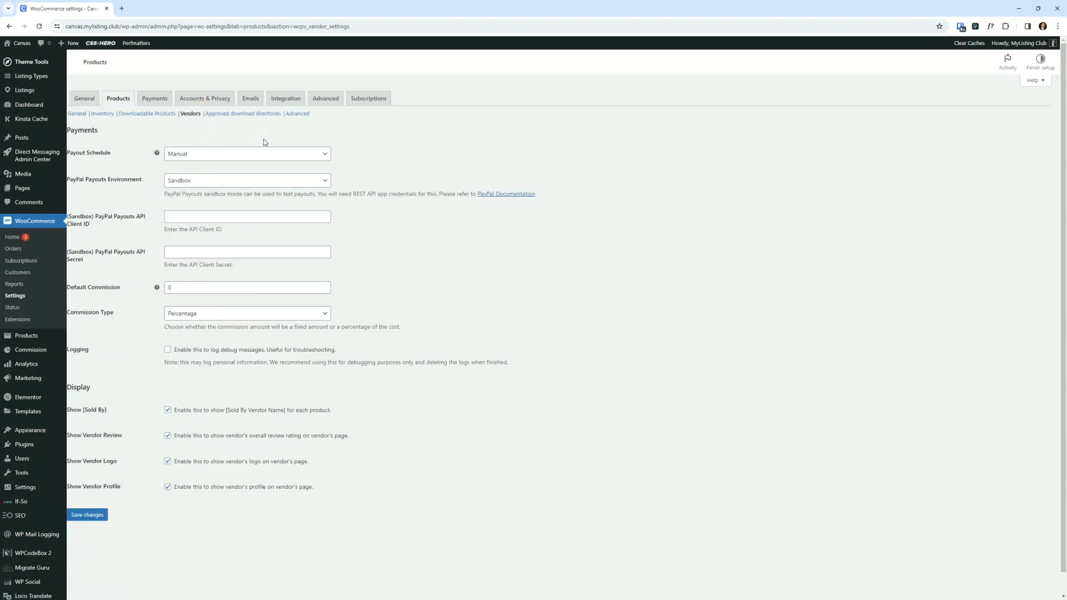
# - Set the shipping location to Ship to all countries you sell to and save the General settings
pyautogui.click(84, 104)
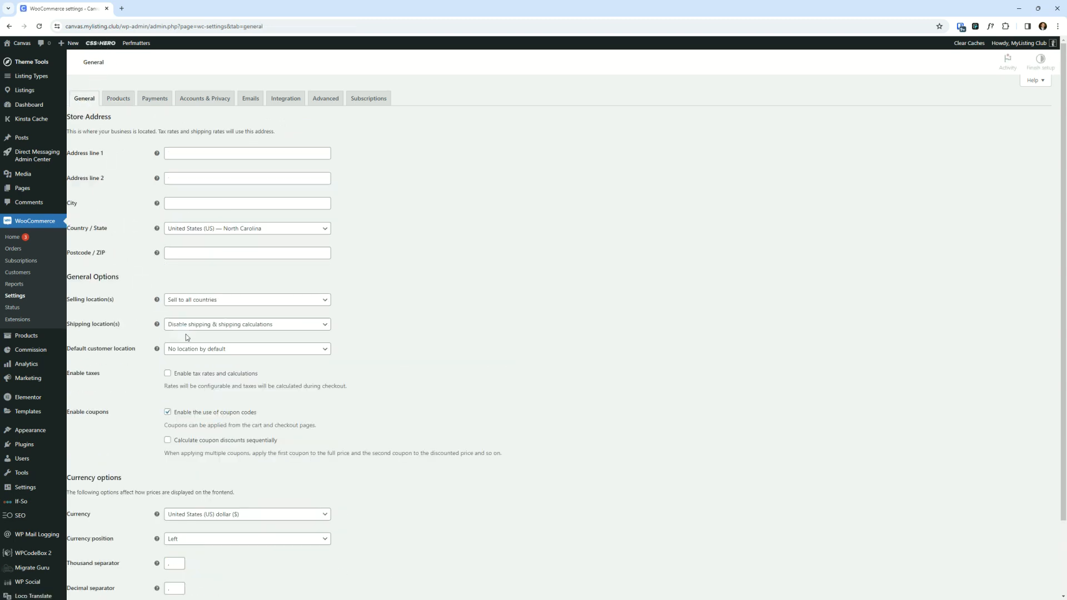
pyautogui.click(220, 327)
pyautogui.click(221, 338)
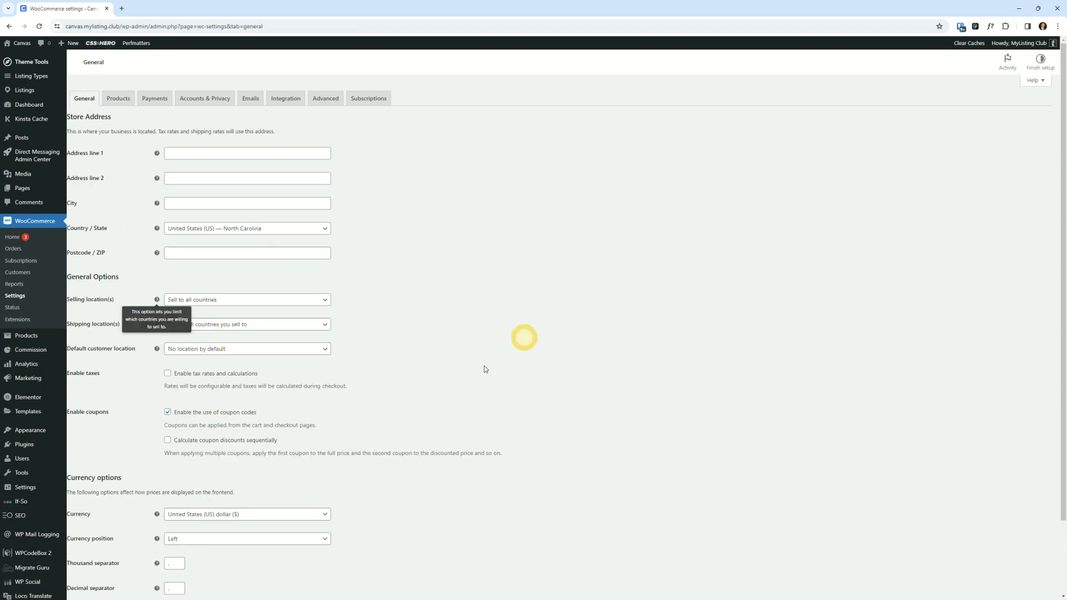
pyautogui.scroll(-2, 524, 338)
pyautogui.click(87, 555)
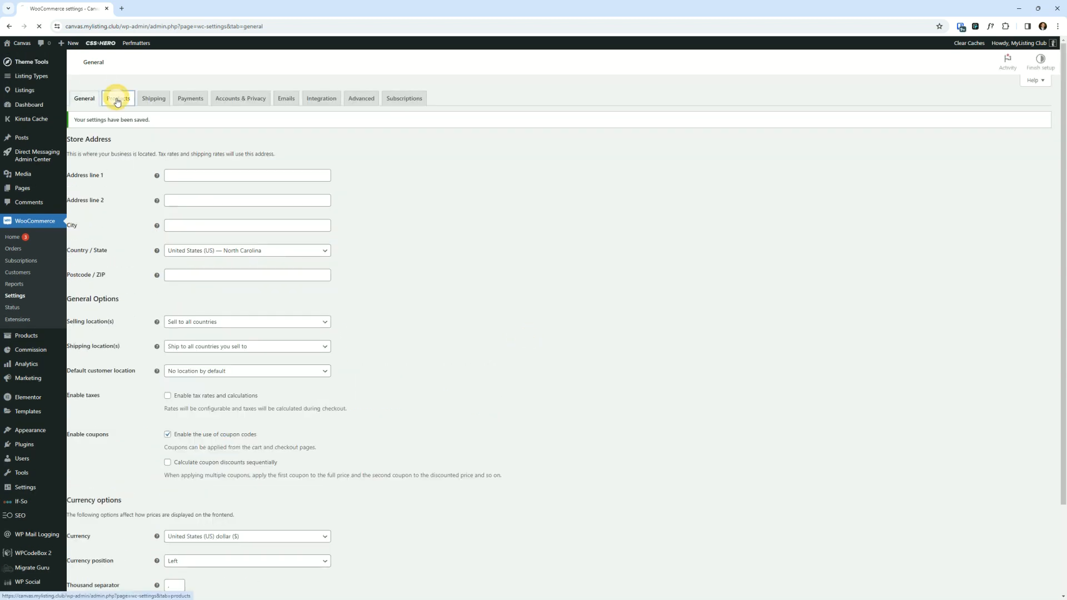
# - Check the Vendors section of the Products settings again and return to the General settings
pyautogui.click(117, 100)
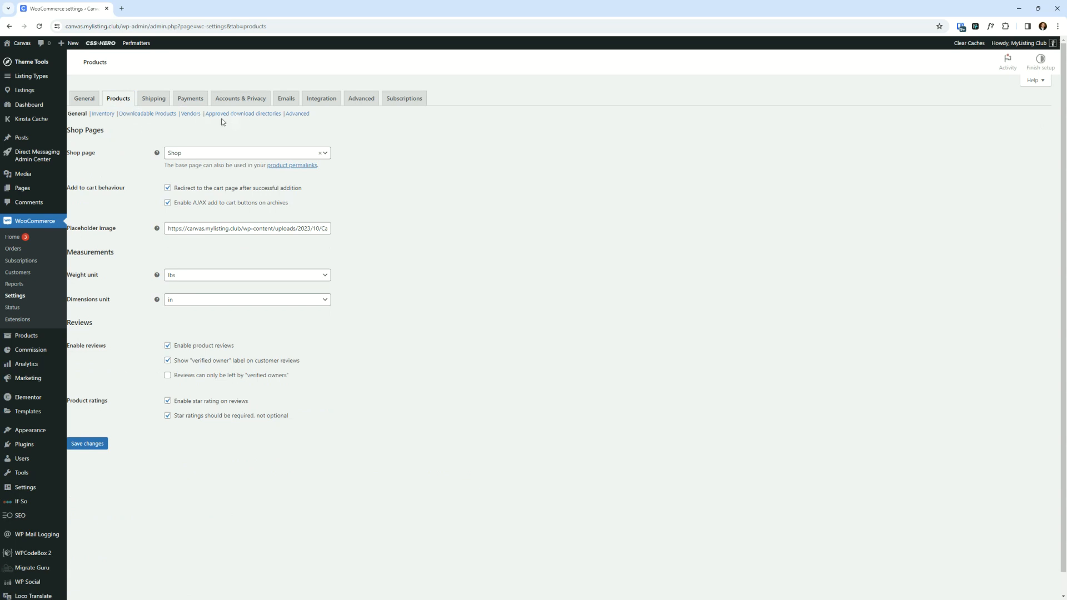
pyautogui.click(190, 114)
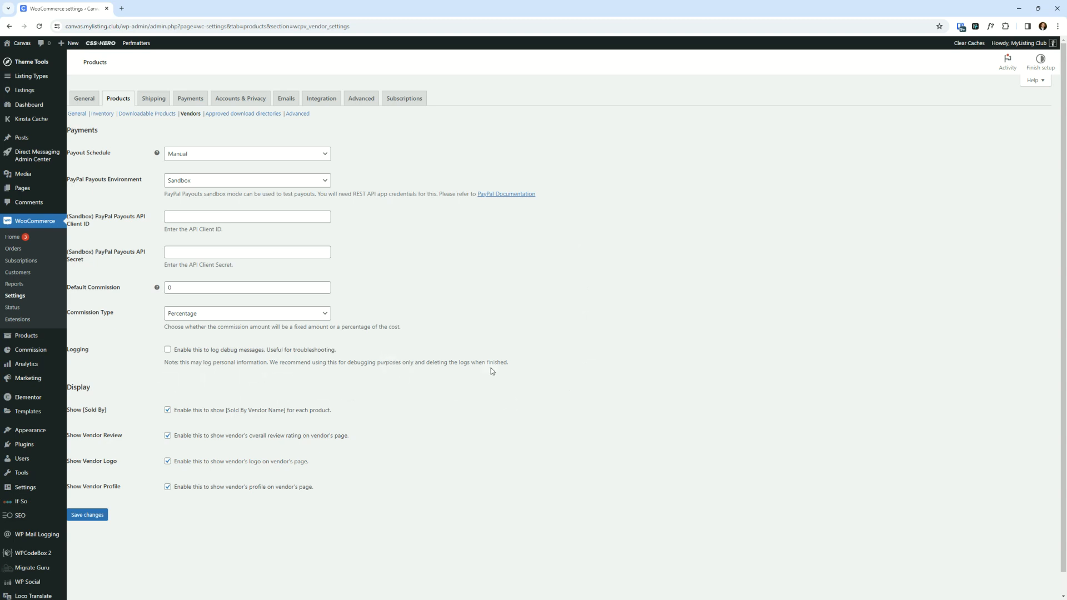
pyautogui.click(83, 98)
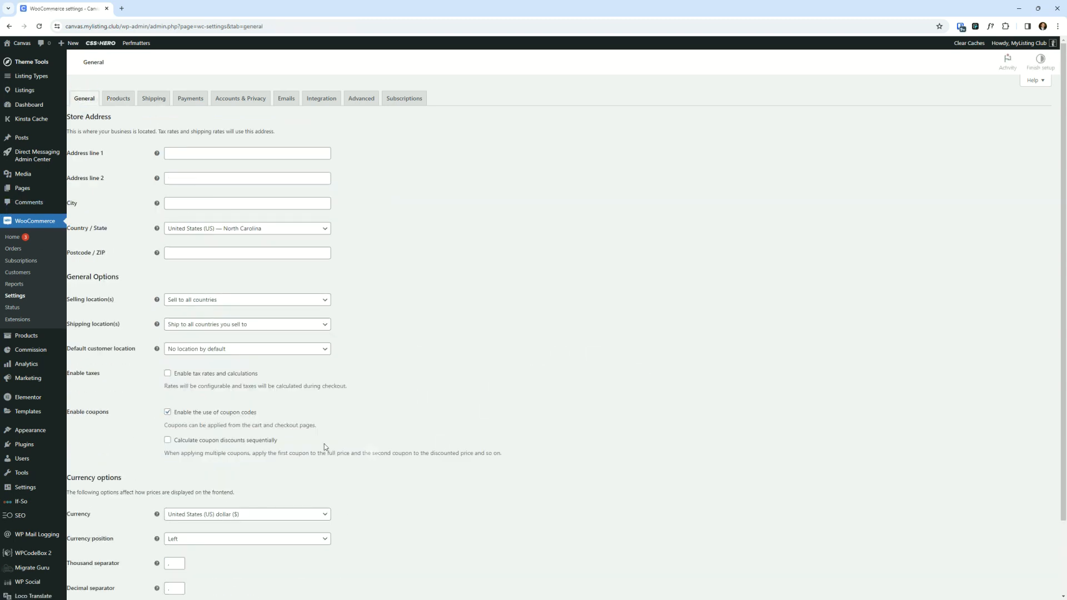
# - Search the General settings page for vendor and open the Shipping settings
pyautogui.scroll(-2, 223, 383)
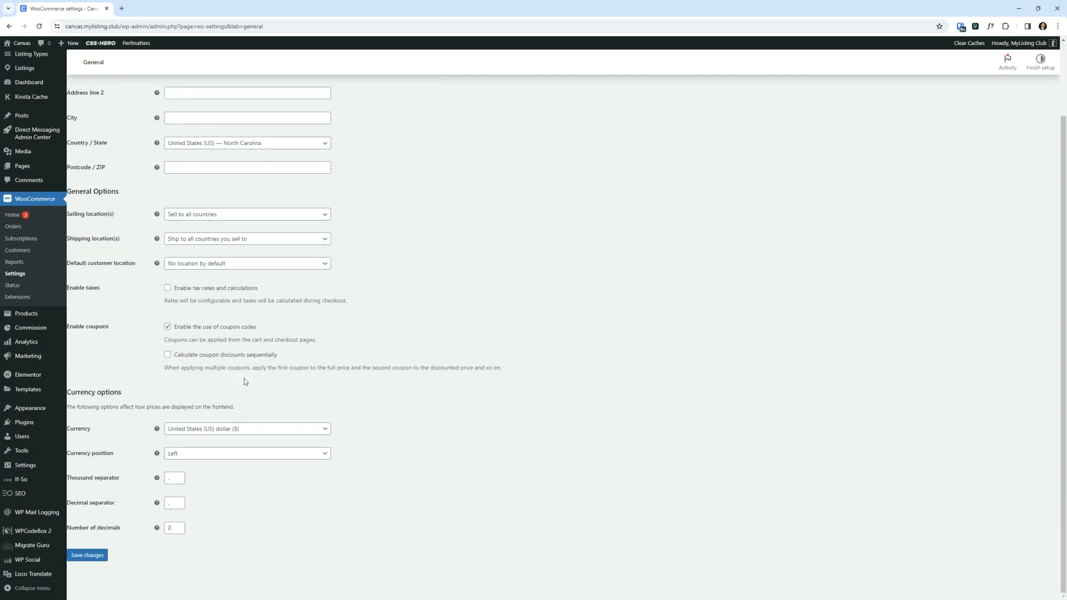
pyautogui.moveTo(156, 239)
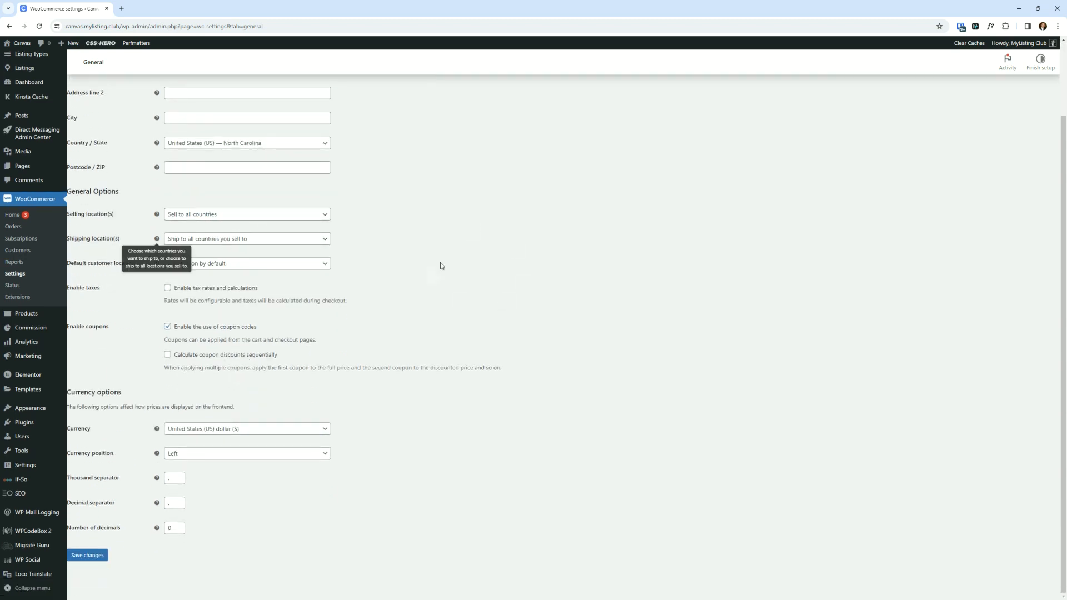
pyautogui.hotkey('ctrl', 'f')
pyautogui.write('vendor')
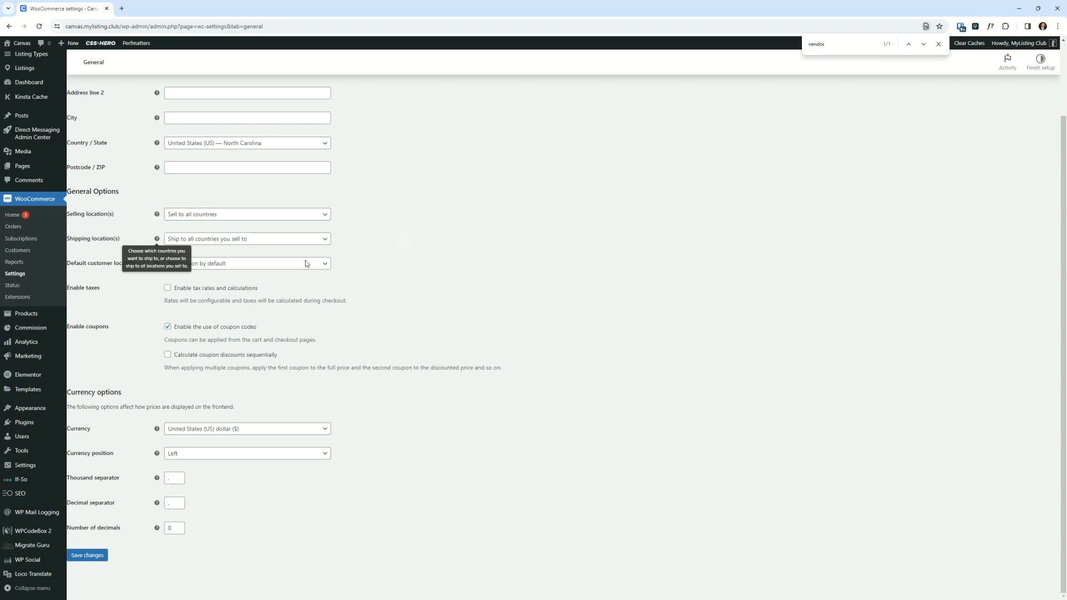
pyautogui.scroll(1, 263, 267)
pyautogui.scroll(2, 263, 267)
pyautogui.click(149, 105)
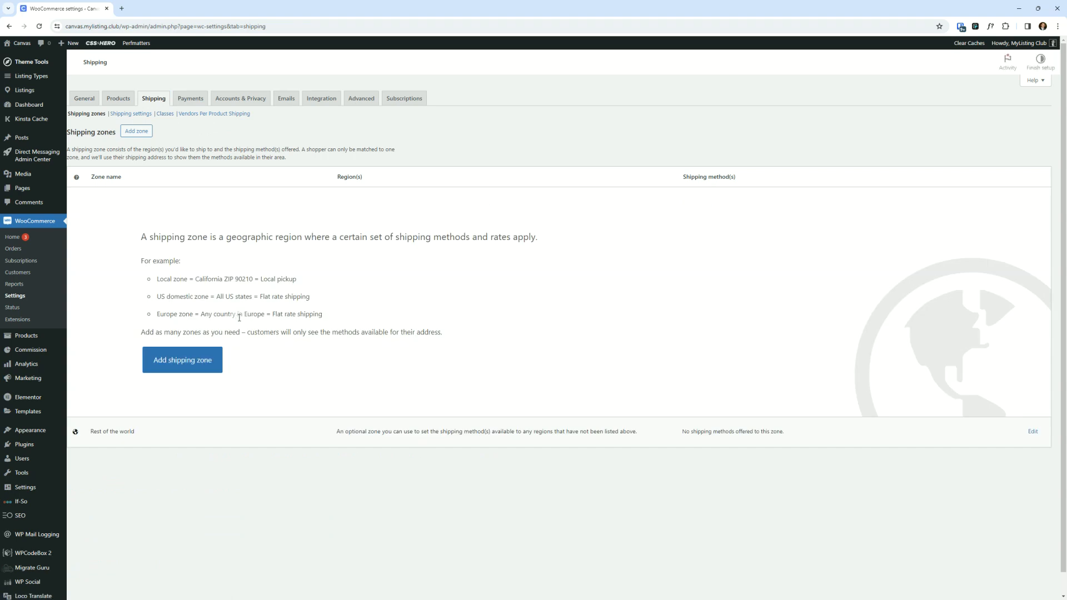
# - Open the Vendors Per Product Shipping section of the Shipping settings
pyautogui.click(91, 102)
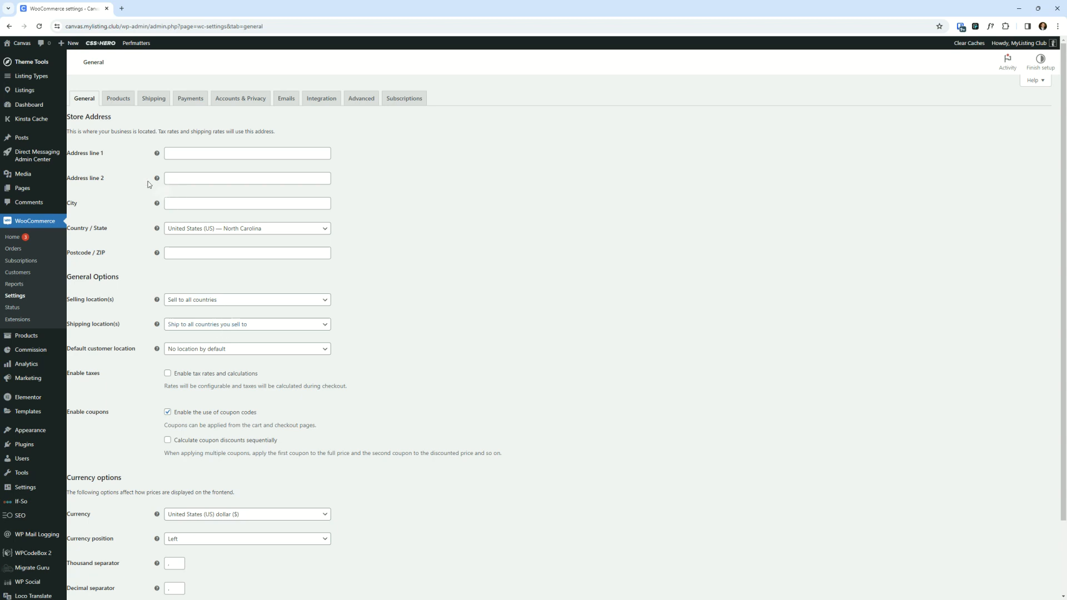
pyautogui.click(150, 100)
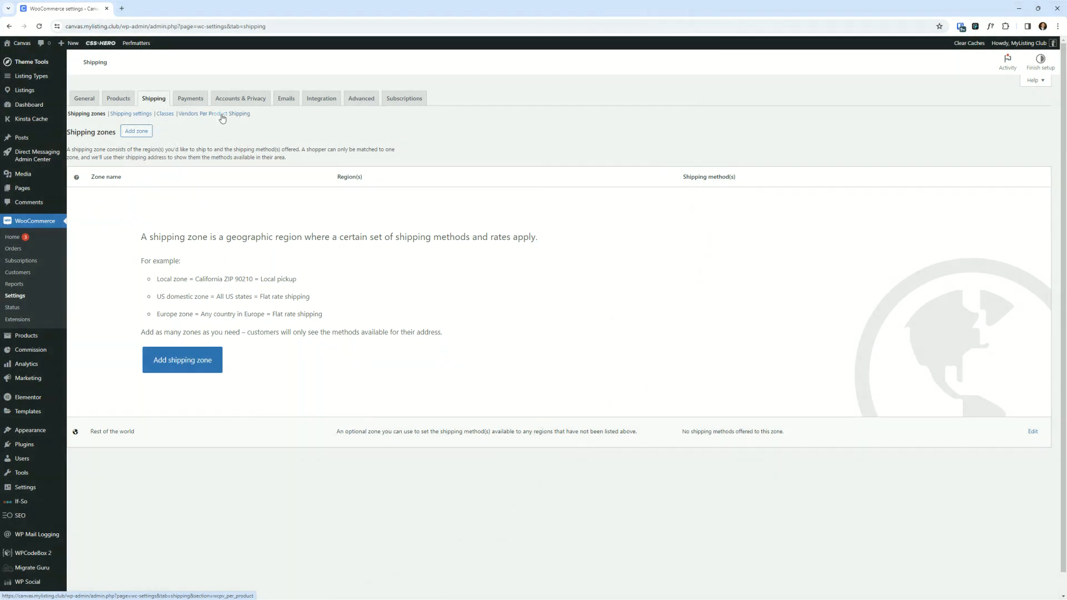
pyautogui.click(221, 117)
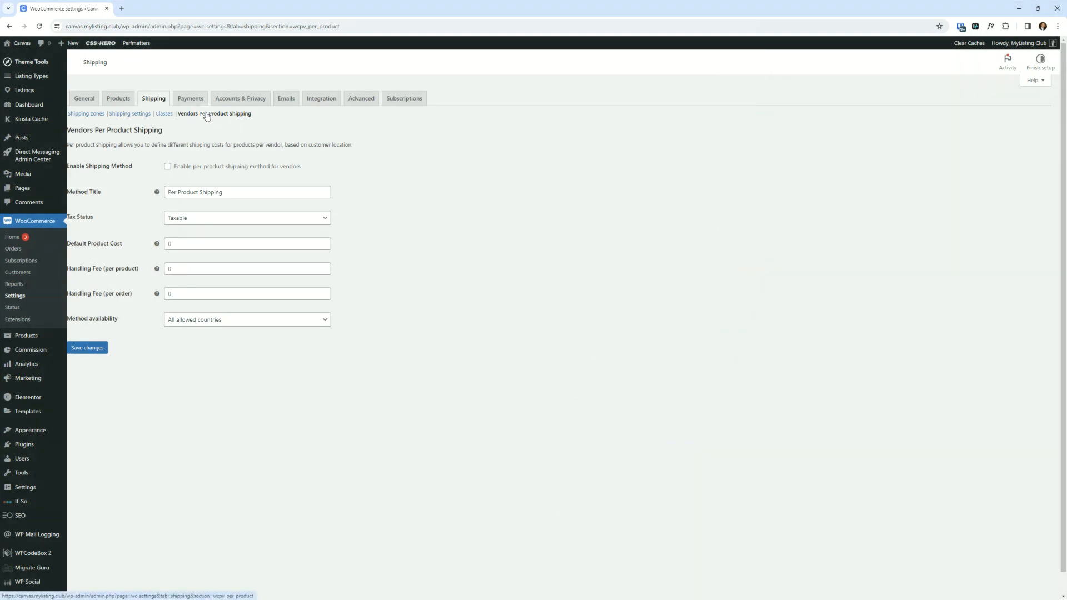
# - Set the shipping location to Disable shipping & shipping calculations and save the General settings
pyautogui.click(88, 103)
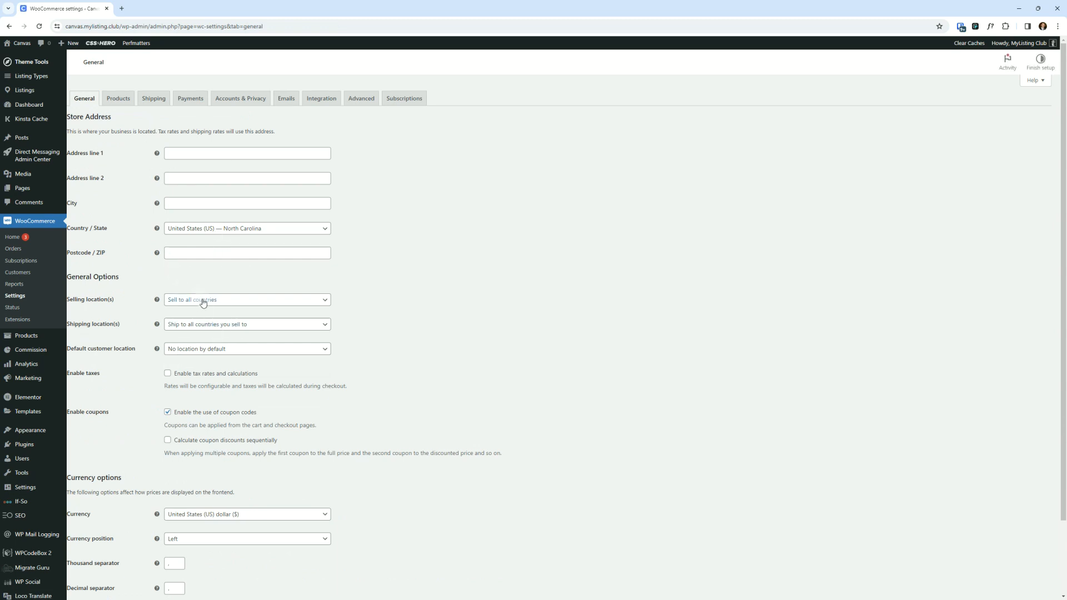
pyautogui.click(207, 330)
pyautogui.click(205, 392)
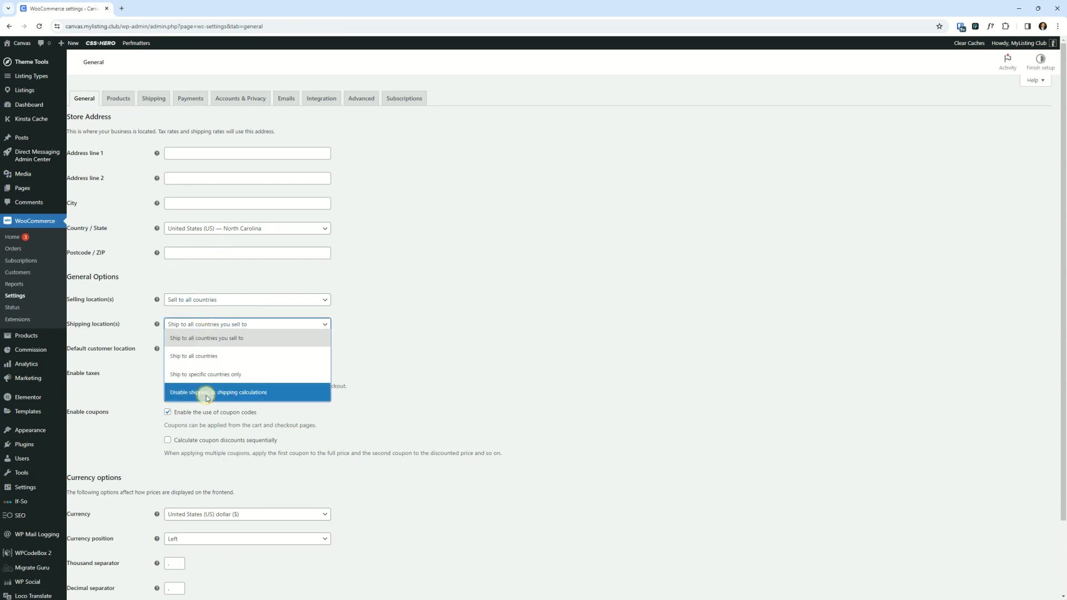
pyautogui.scroll(-2, 299, 424)
pyautogui.click(89, 556)
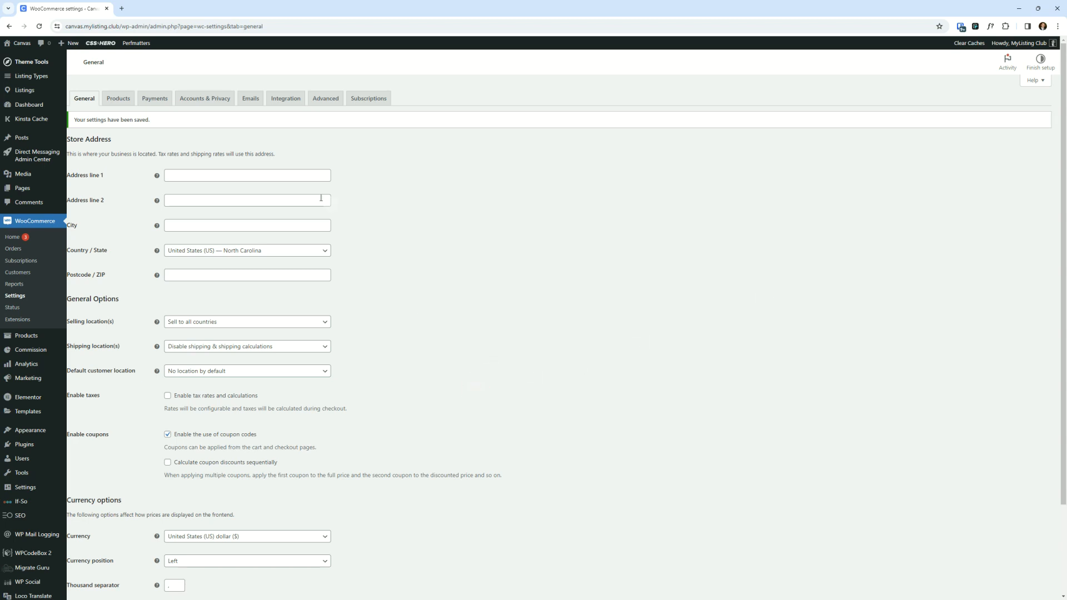
# - Open the Vendor Registration page for editing with Elementor in a new browser tab
pyautogui.click(28, 189)
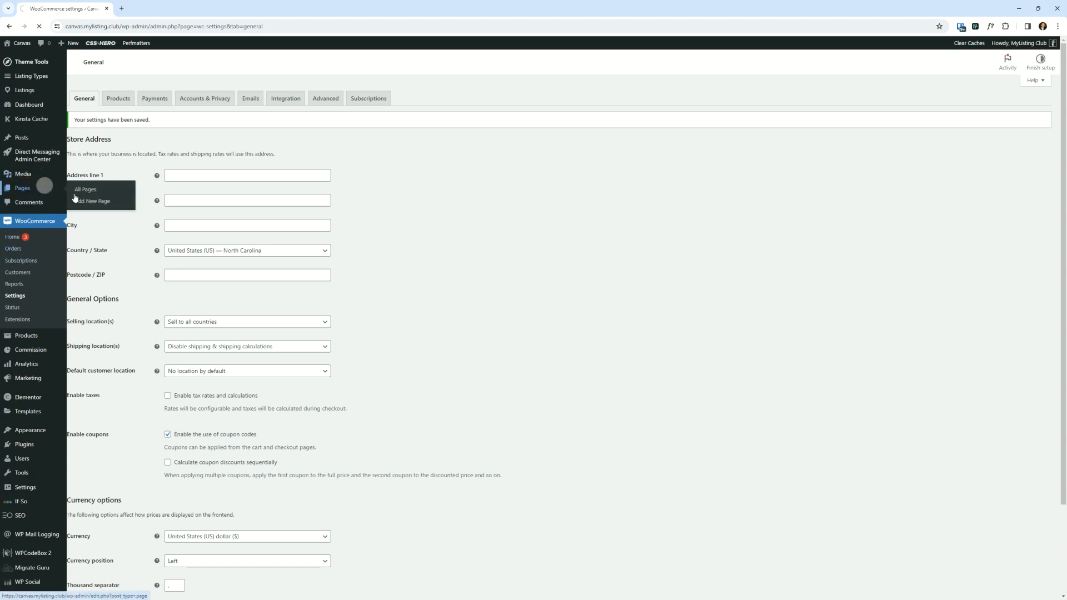
pyautogui.scroll(-5, 215, 411)
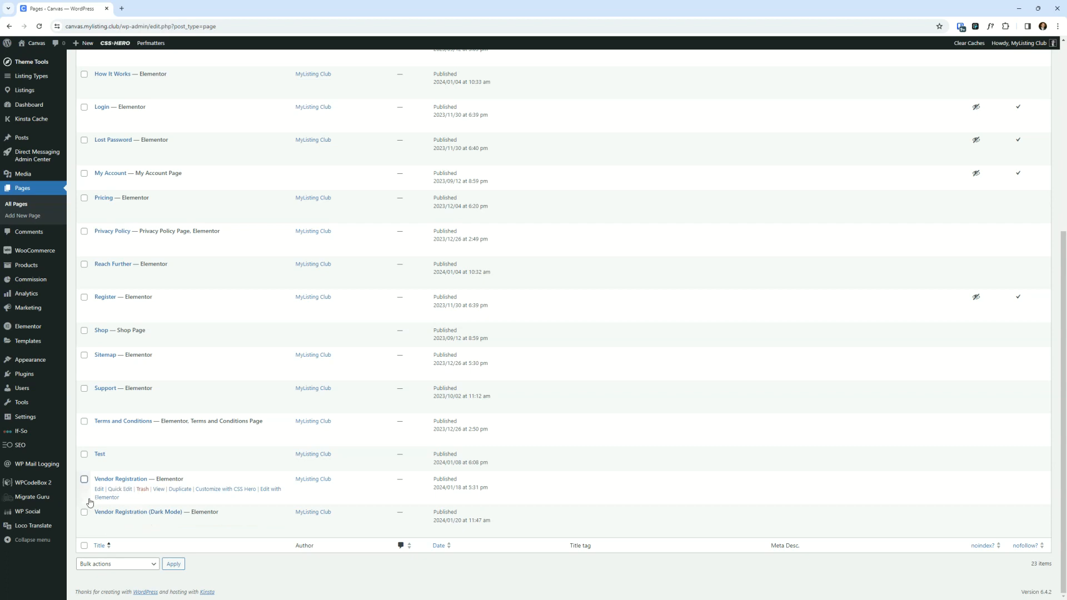
pyautogui.rightClick(113, 502)
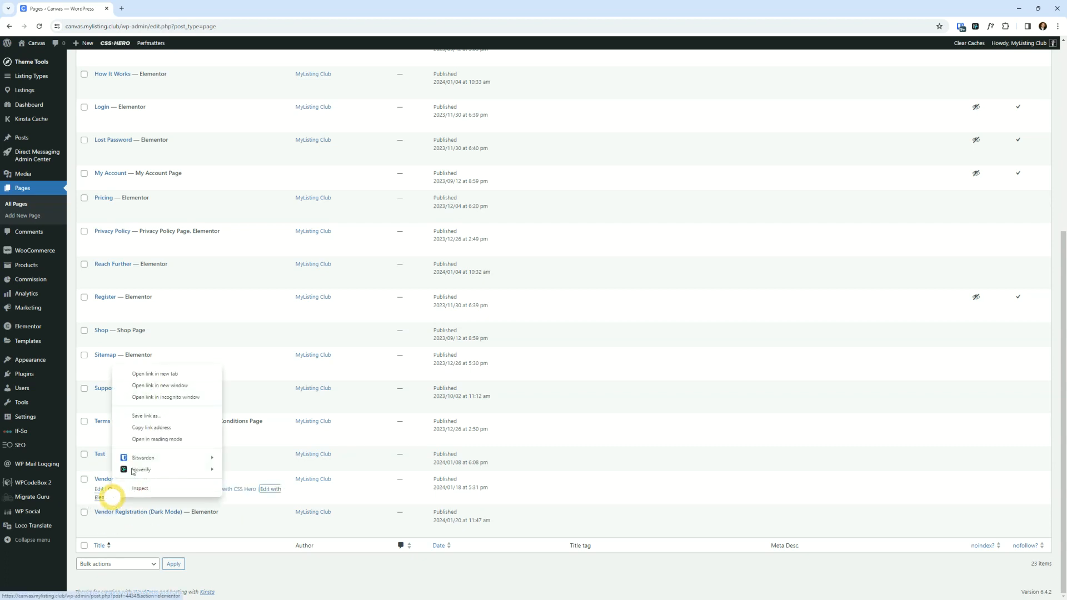
pyautogui.click(165, 372)
pyautogui.click(210, 4)
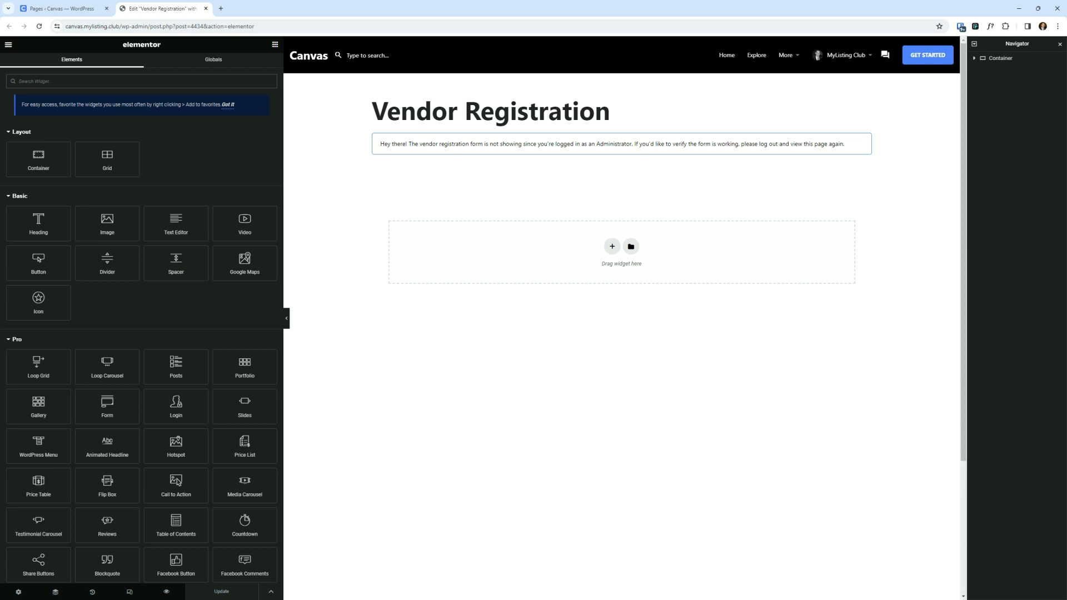
# - Inspect the page's container in the Navigator panel, then close the Navigator
pyautogui.click(1007, 62)
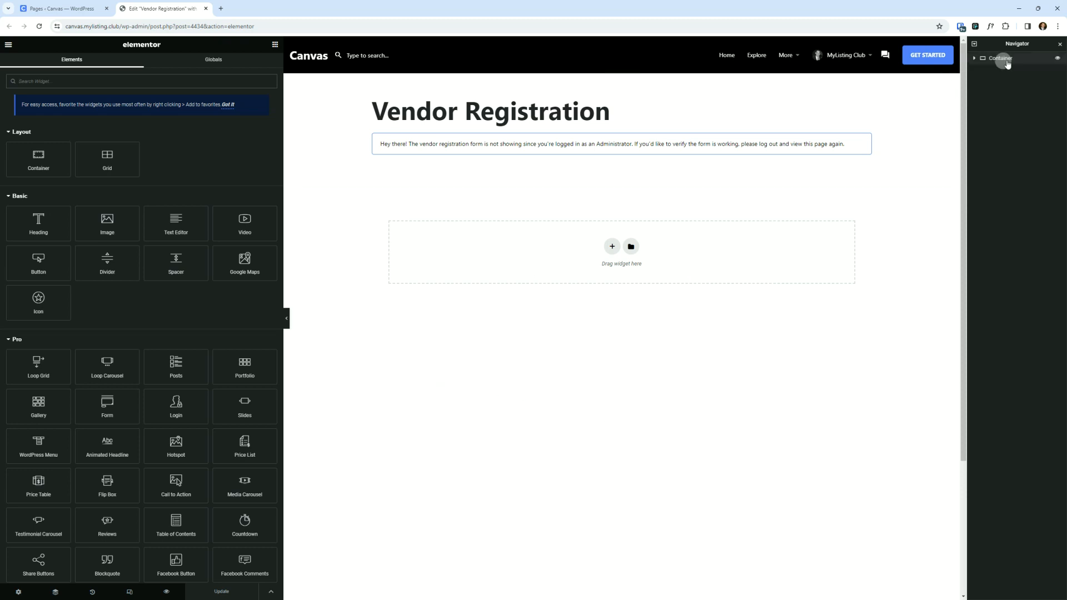
pyautogui.click(1060, 43)
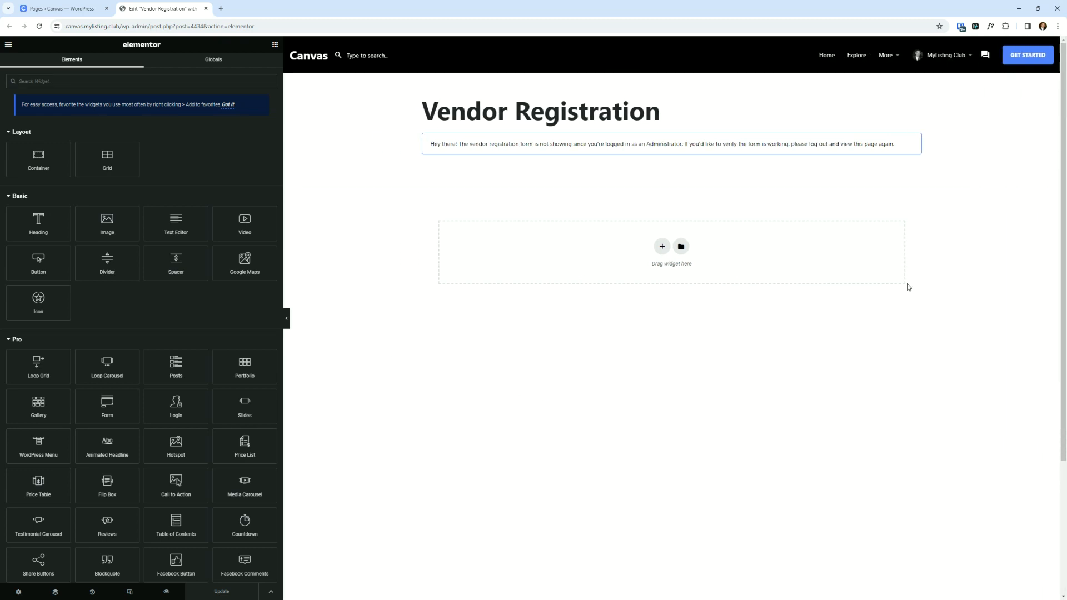
pyautogui.click(637, 360)
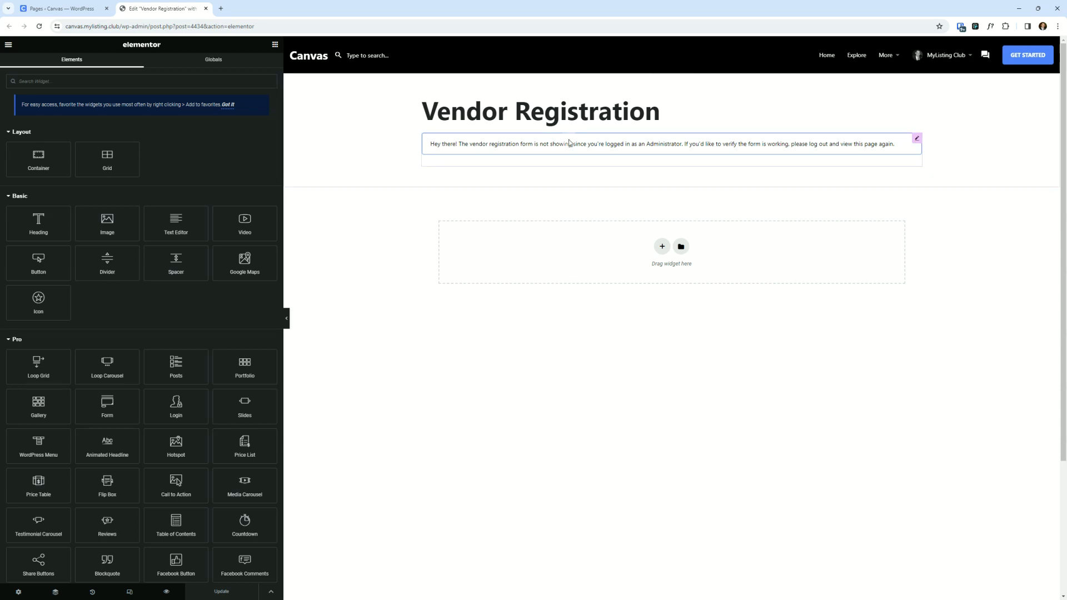
# - Inspect the page title heading and the [wcpv_registration] shortcode widget, then close the Elementor editor tab
pyautogui.click(485, 115)
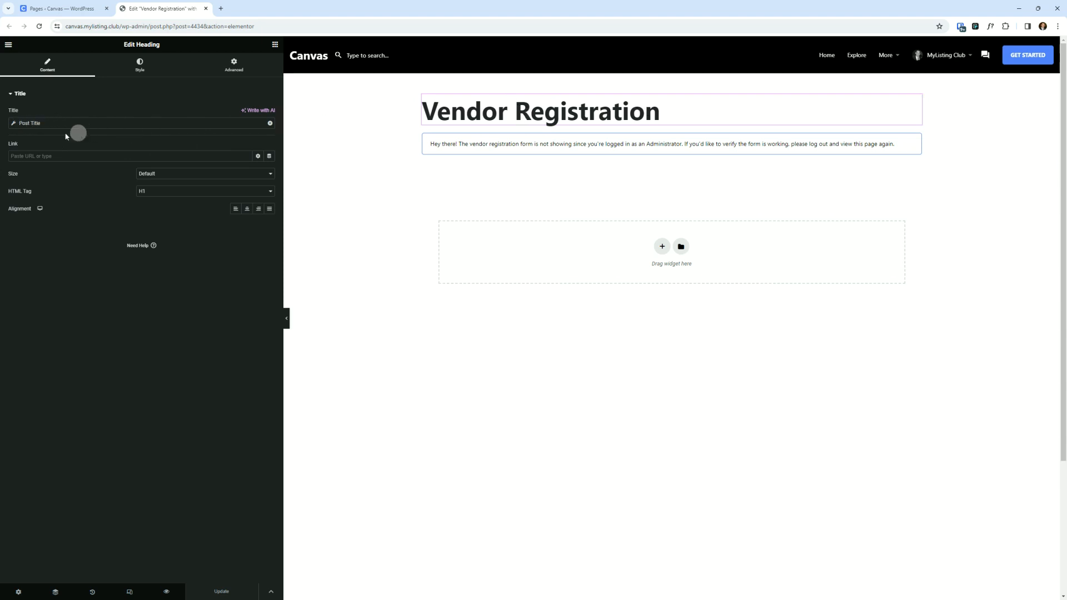
pyautogui.press('ctrl')
pyautogui.press('ctrl')
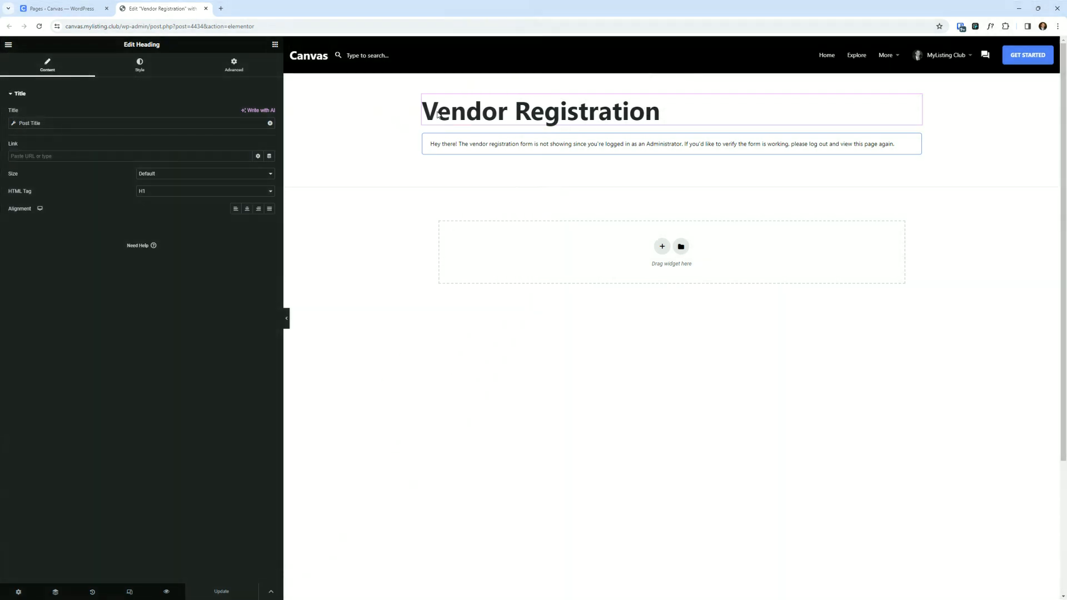
pyautogui.click(445, 110)
pyautogui.click(492, 146)
pyautogui.click(79, 143)
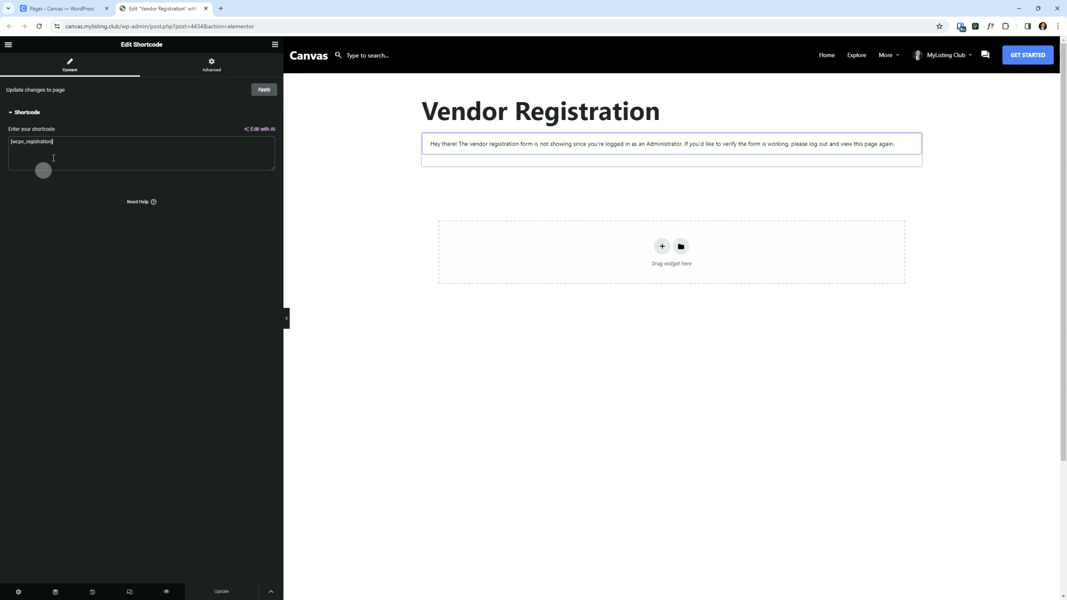
pyautogui.moveTo(63, 147); pyautogui.dragTo(1, 142)
pyautogui.click(181, 244)
pyautogui.click(207, 353)
pyautogui.click(279, 187)
pyautogui.click(206, 8)
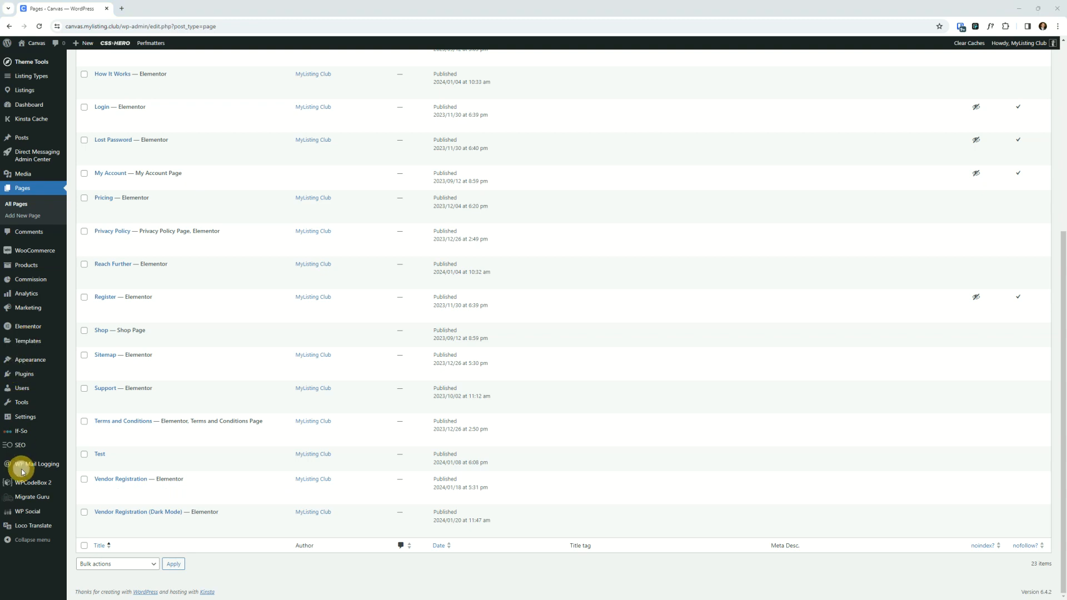
# - Open the Menus screen and the front-end site in new browser tabs
pyautogui.moveTo(28, 360)
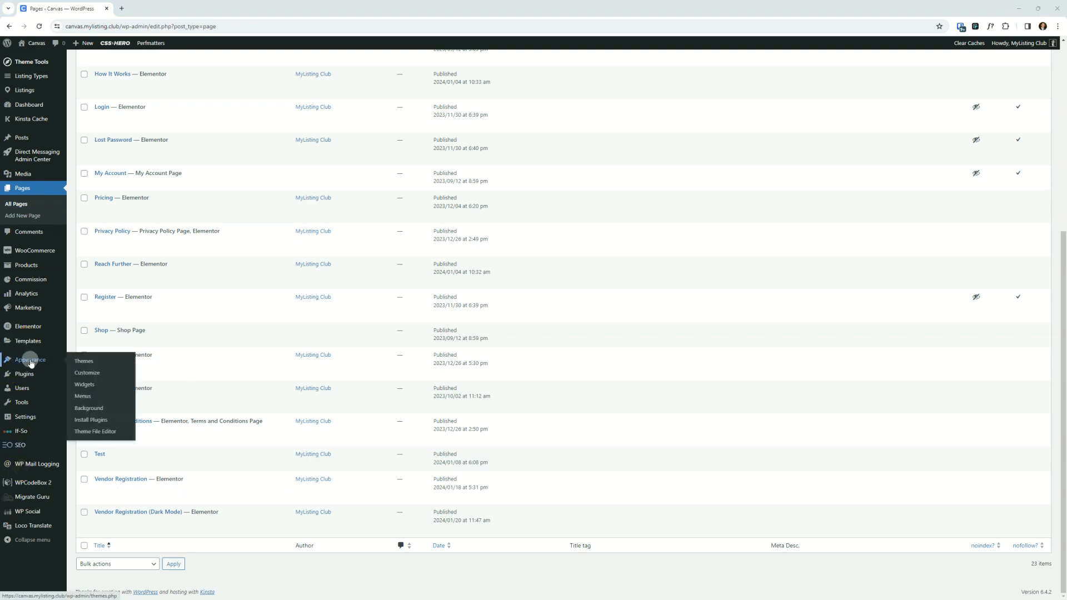
pyautogui.rightClick(81, 396)
pyautogui.click(112, 405)
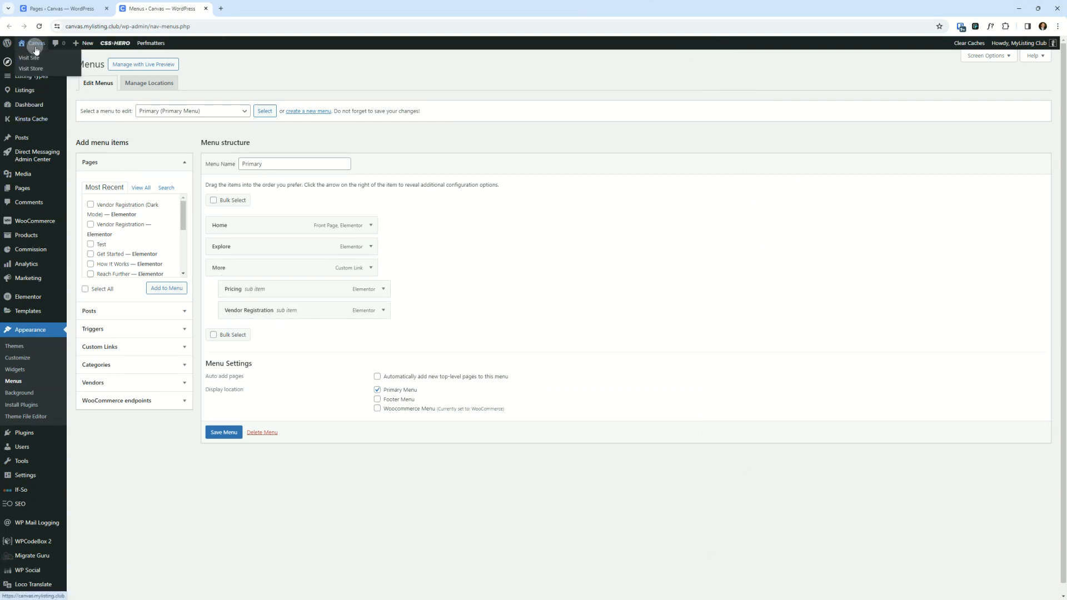
pyautogui.rightClick(31, 55)
pyautogui.click(67, 64)
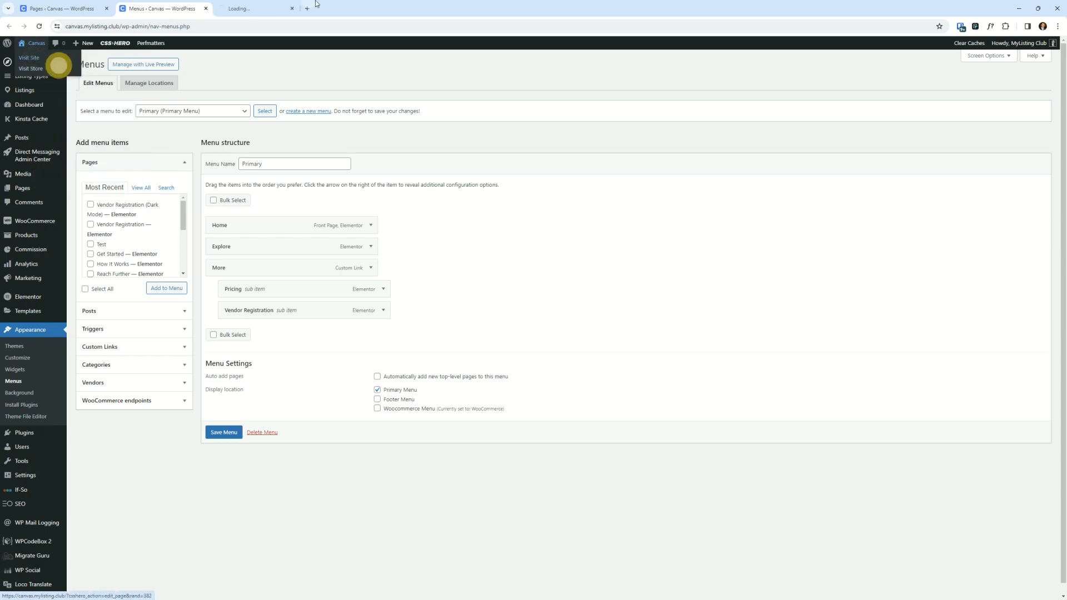
pyautogui.click(266, 3)
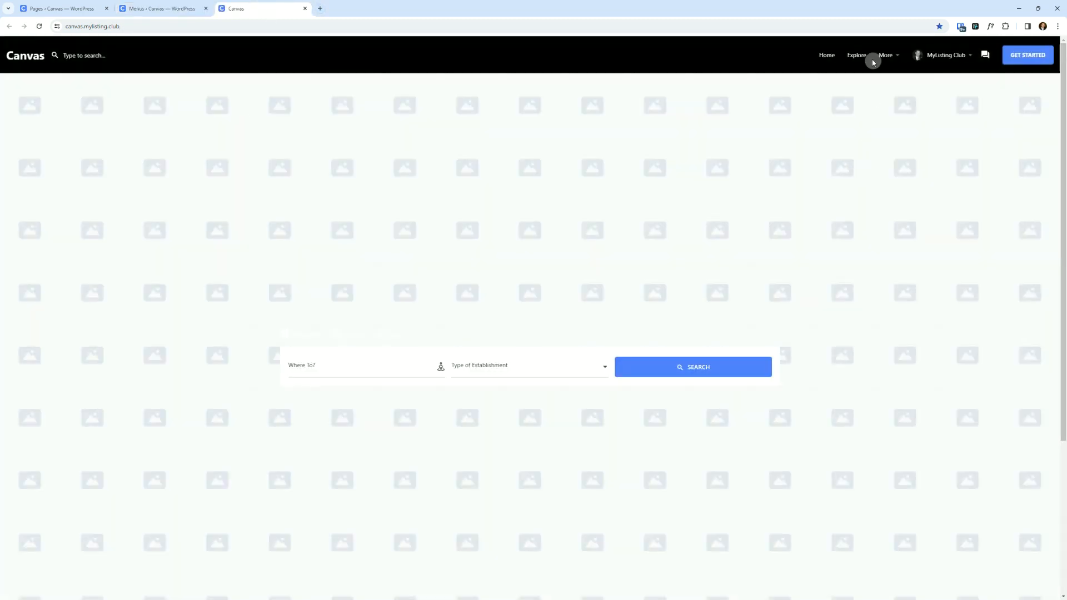
# - Copy the site address and open it in a new incognito window
pyautogui.moveTo(889, 57)
pyautogui.click(93, 26)
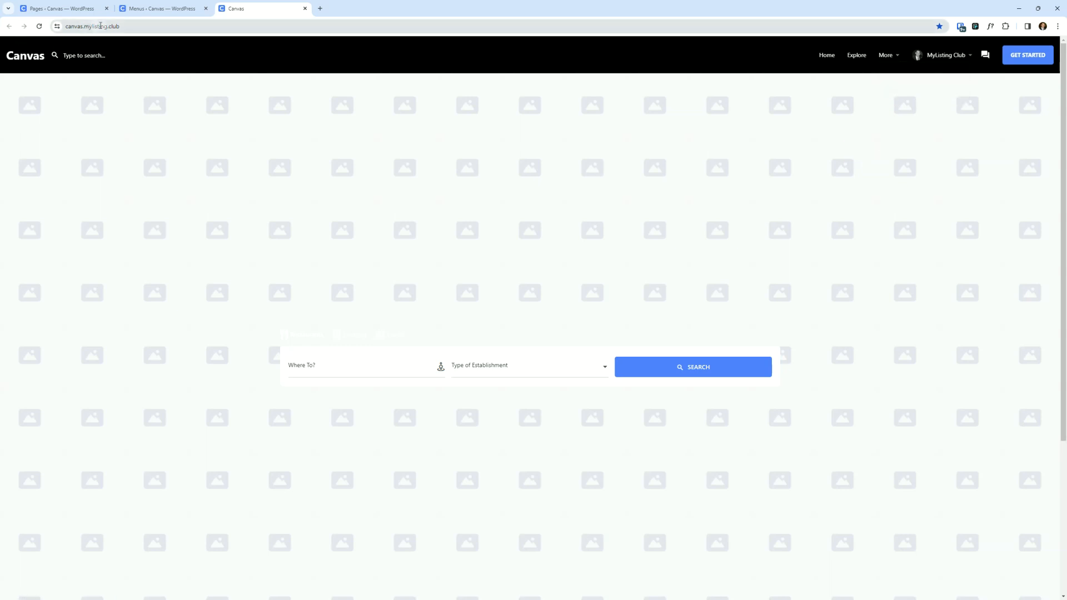
pyautogui.rightClick(100, 26)
pyautogui.click(138, 104)
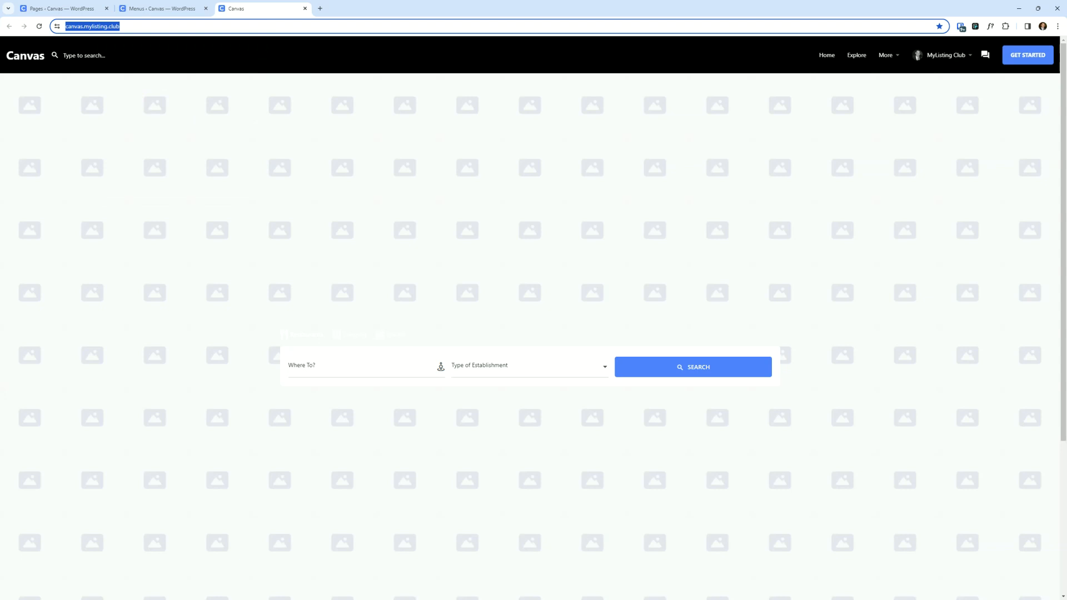
pyautogui.hotkey('alt', 'Tab')
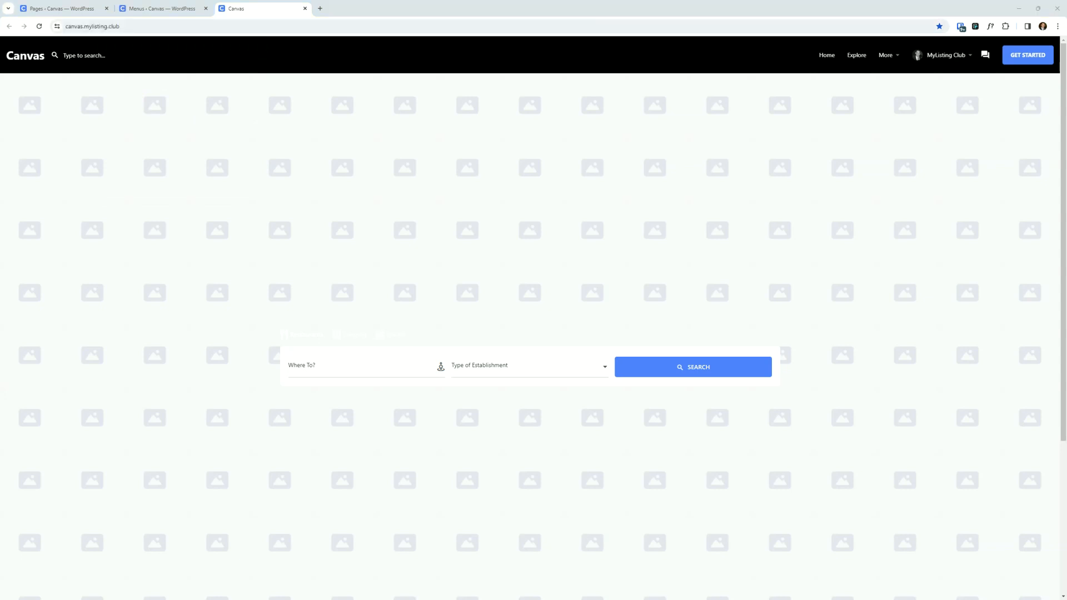
pyautogui.hotkey('ctrl', 'shift', 'n')
pyautogui.hotkey('ctrl', 'v')
pyautogui.press('Return')
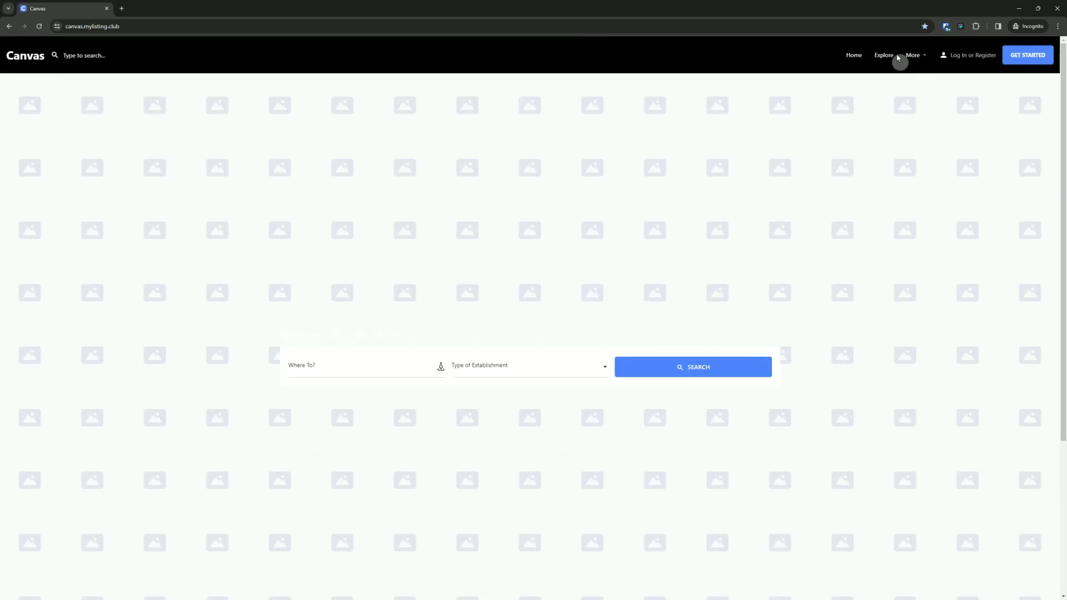
pyautogui.moveTo(915, 58)
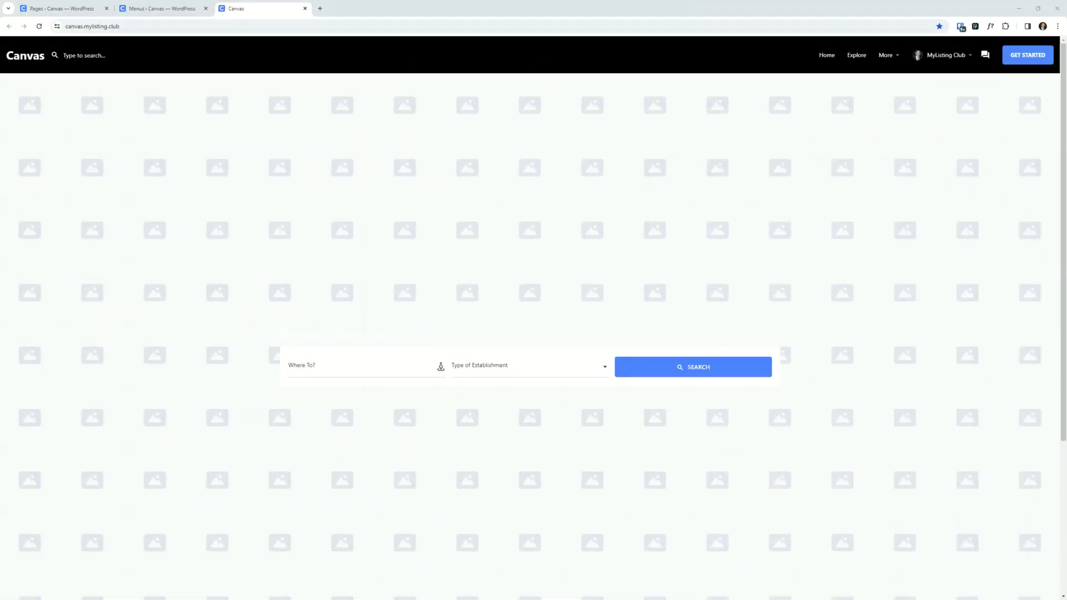
# - Open the Vendor Registration page from the site's More menu while logged in as administrator
pyautogui.hotkey('ctrl', 'l')
pyautogui.moveTo(886, 54)
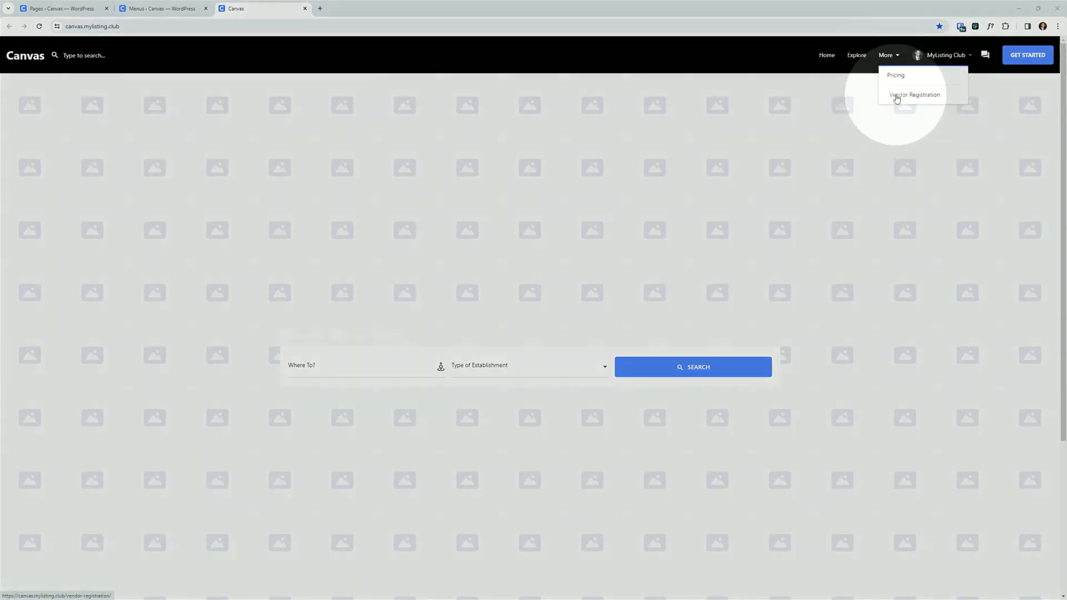
pyautogui.click(898, 98)
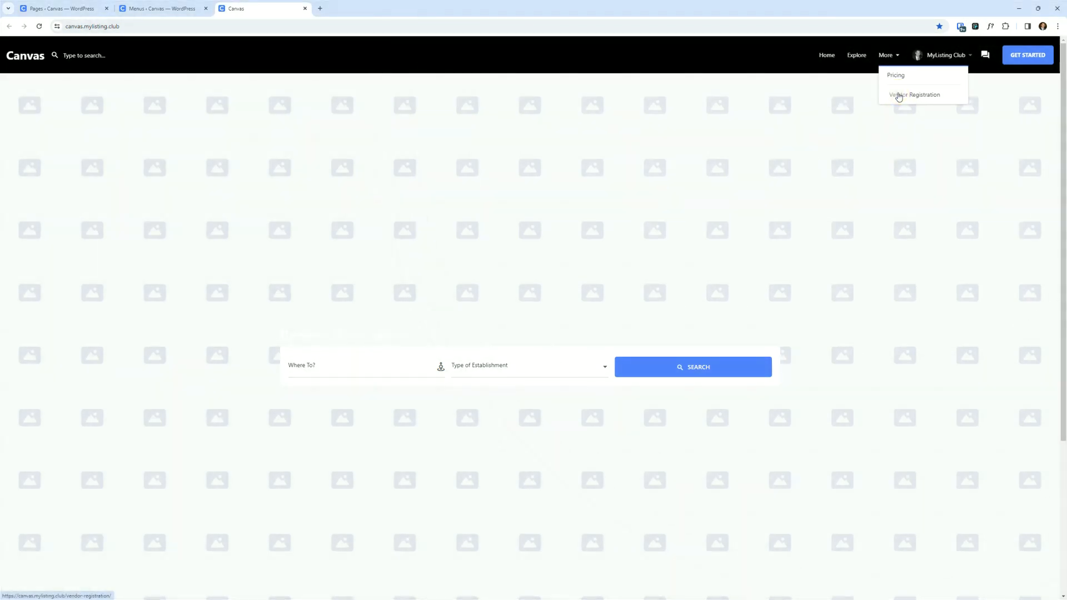
pyautogui.click(899, 96)
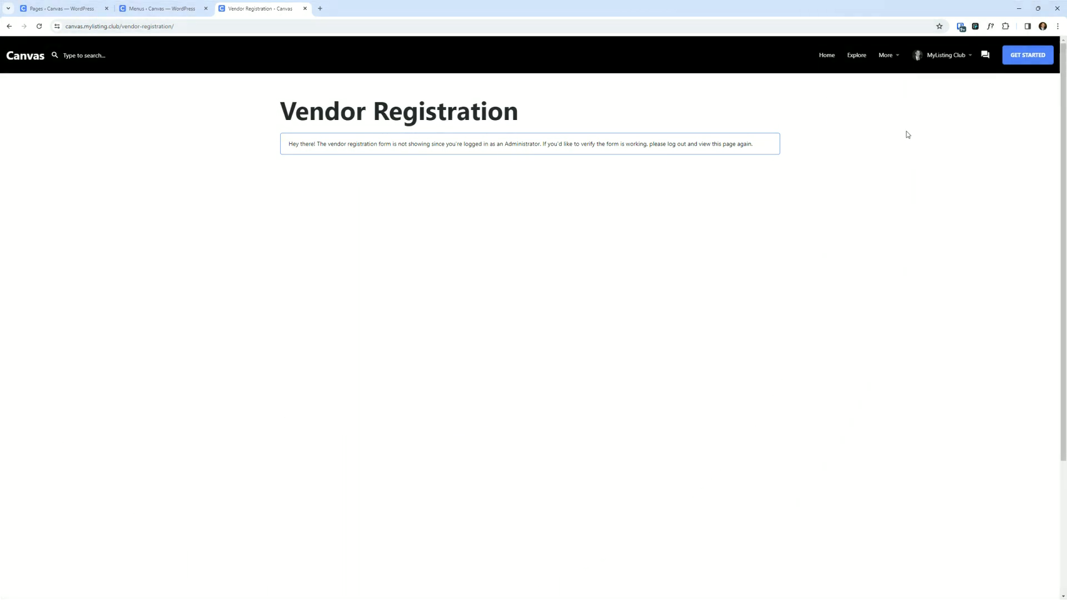
pyautogui.click(888, 56)
pyautogui.click(593, 303)
pyautogui.moveTo(887, 55)
pyautogui.click(780, 309)
pyautogui.click(886, 56)
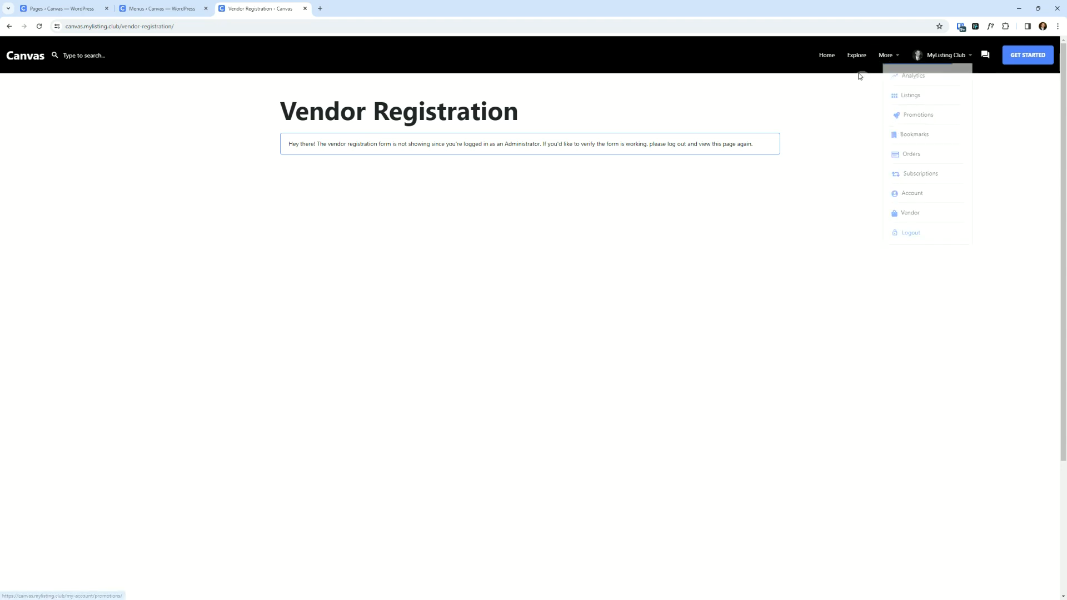
pyautogui.click(888, 56)
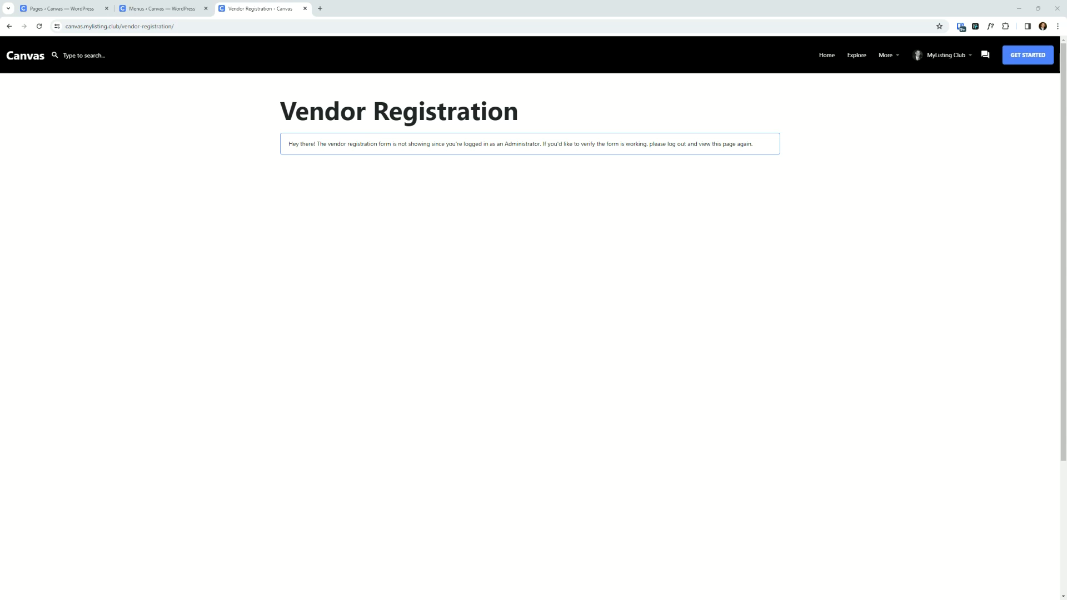
# - Bulk-delete every user except the MyListing Club administrator, choosing to delete all their content
pyautogui.click(61, 9)
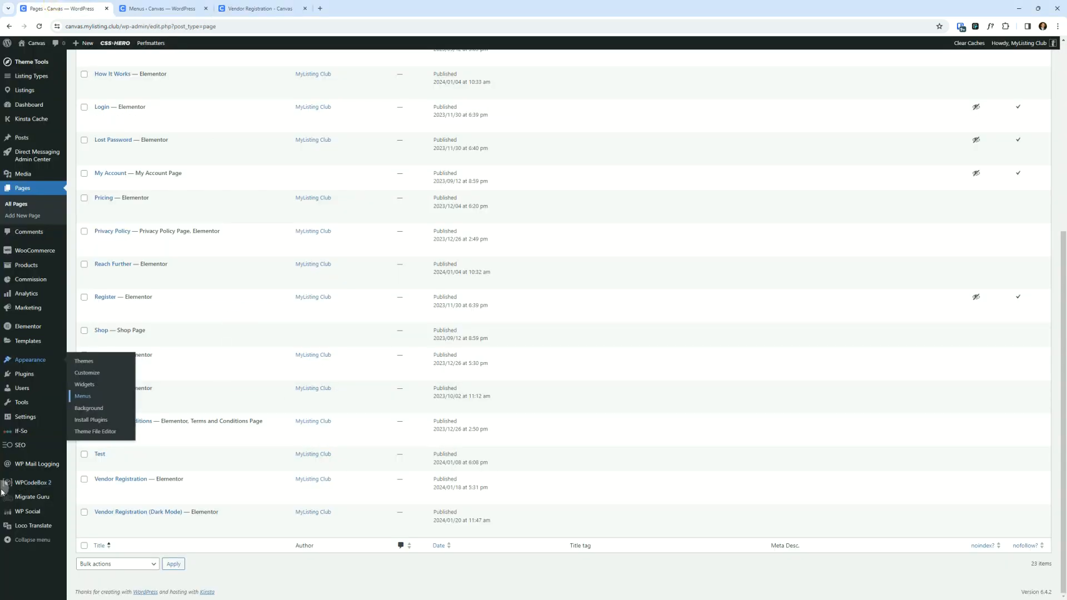
pyautogui.click(25, 388)
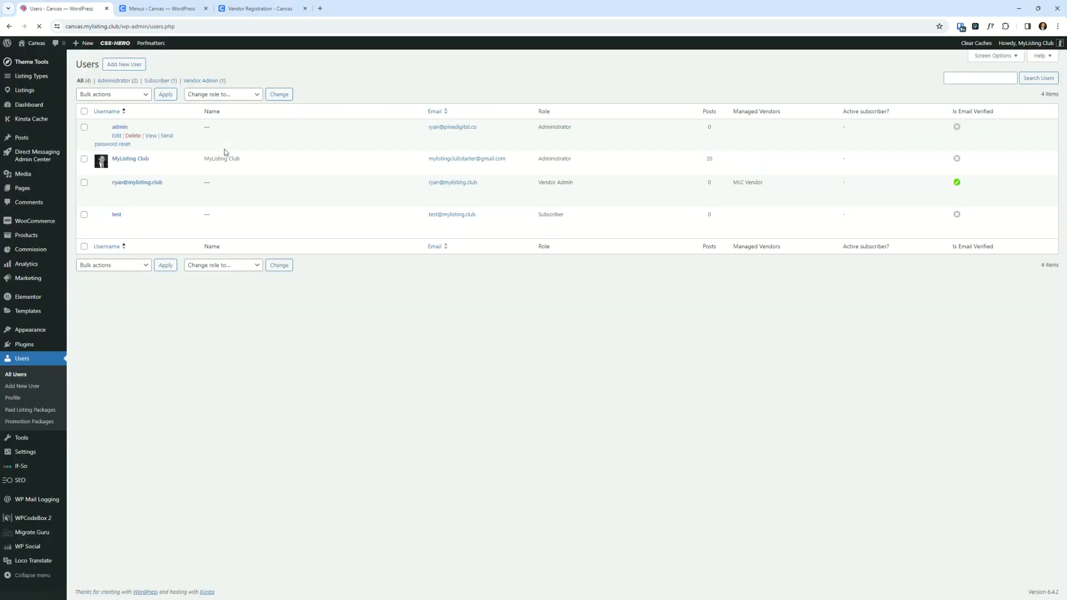
pyautogui.click(84, 110)
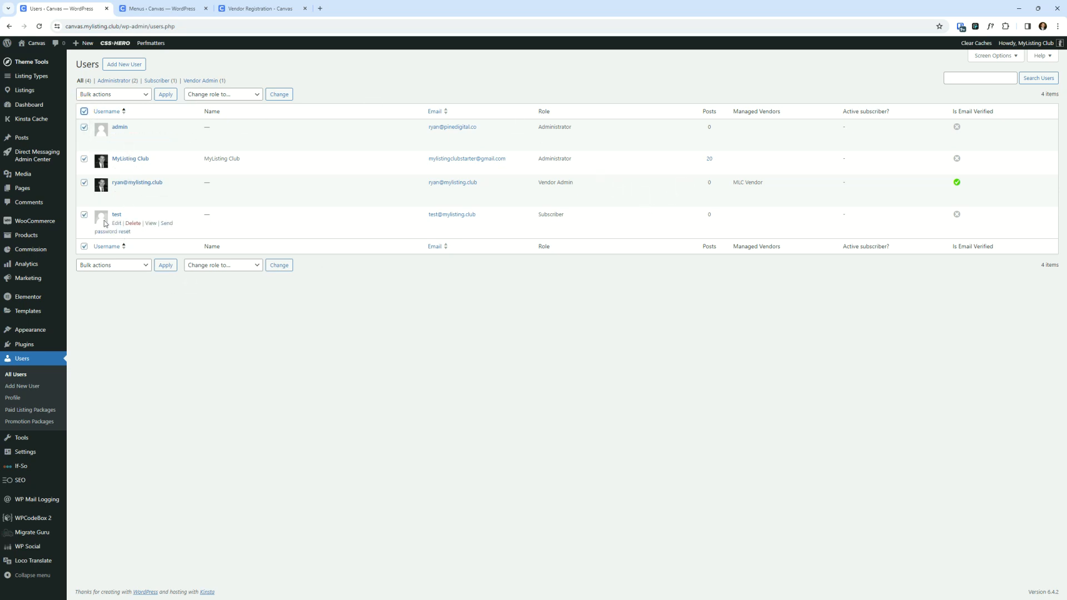
pyautogui.click(84, 158)
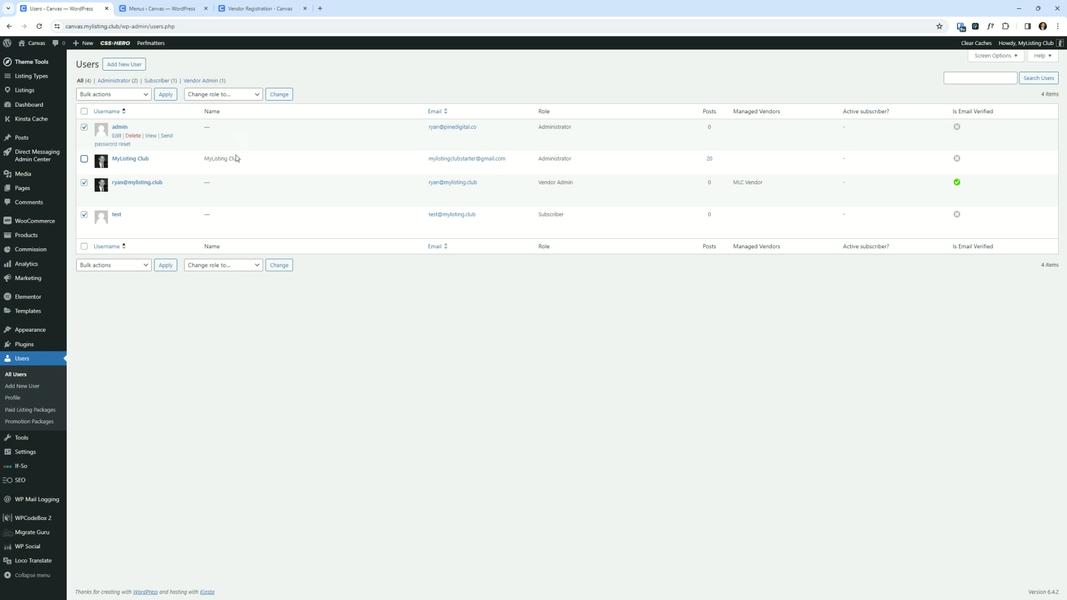
pyautogui.click(114, 95)
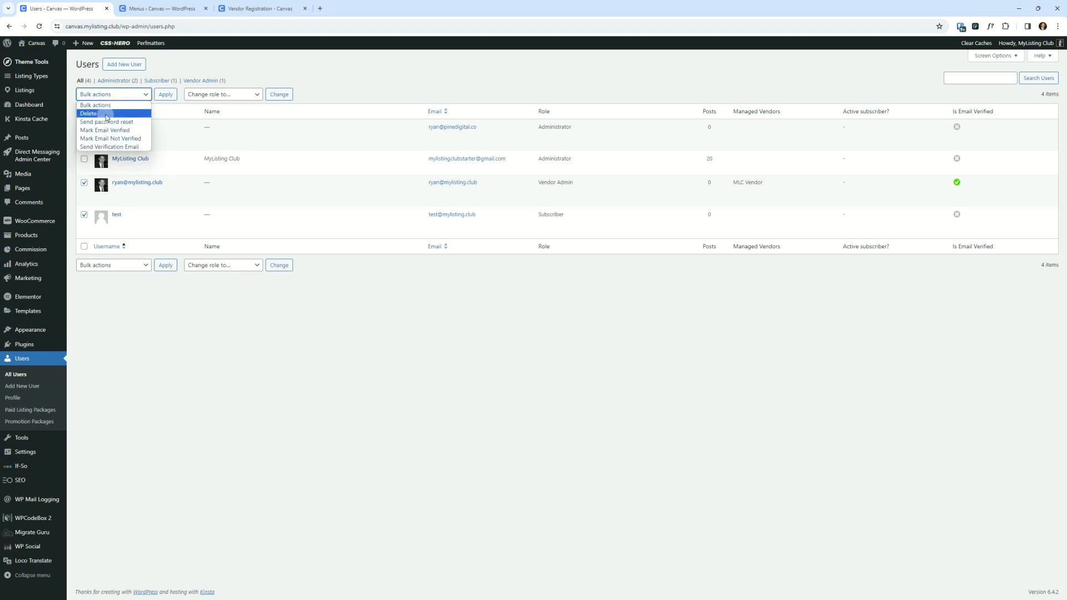
pyautogui.click(107, 114)
pyautogui.click(166, 95)
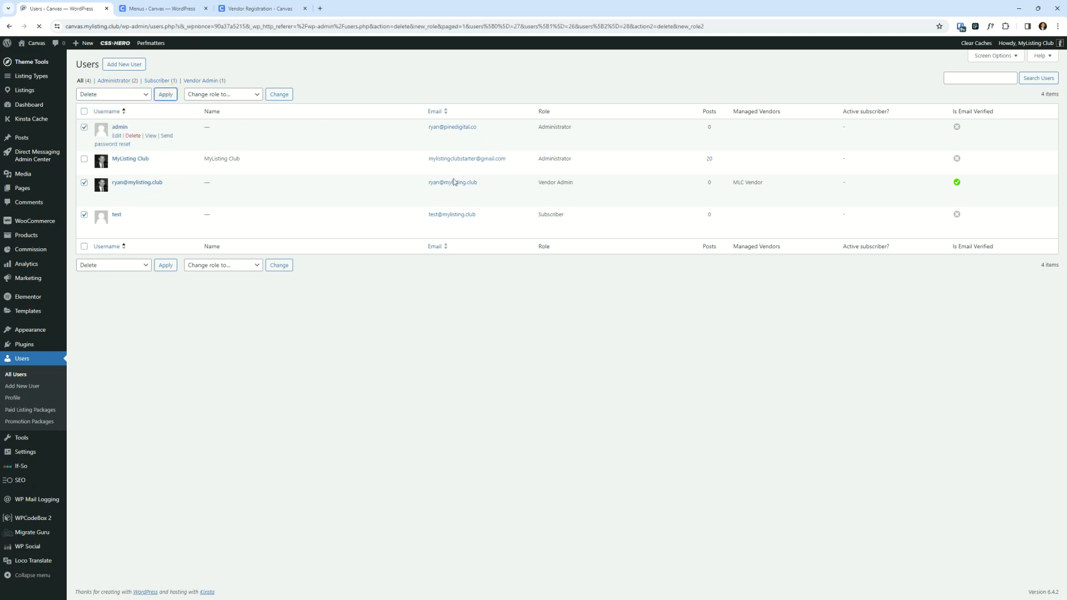
pyautogui.click(118, 147)
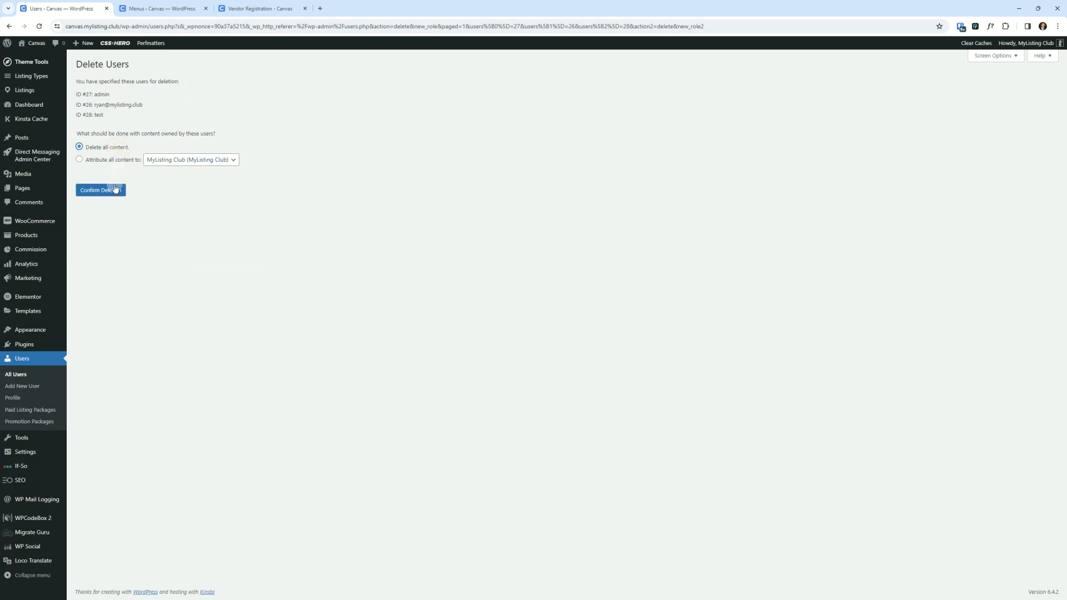
pyautogui.click(114, 189)
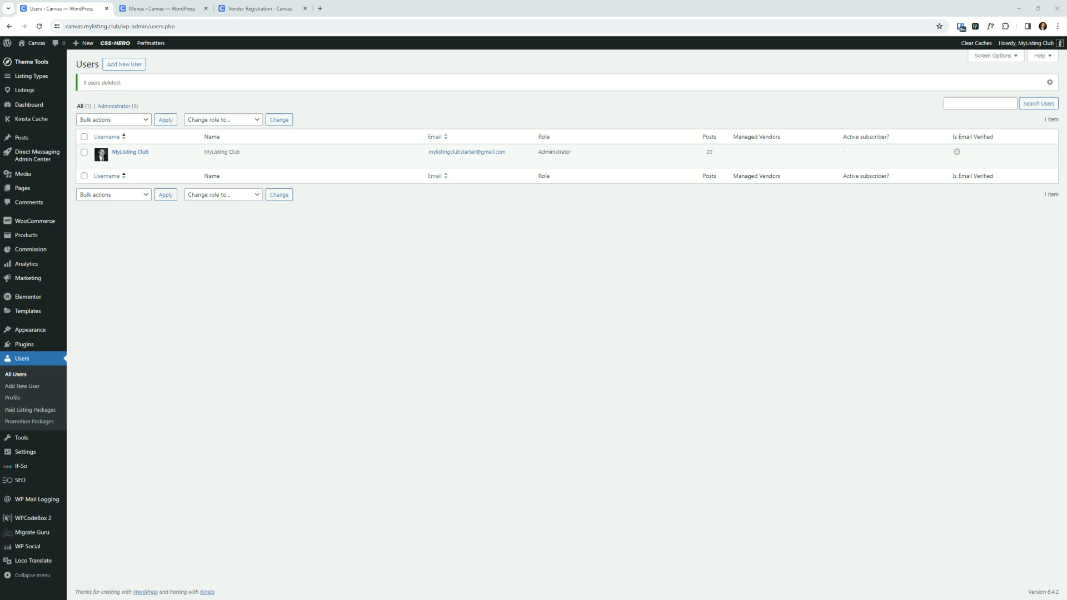
# - Sign up on the incognito registration page with the new user's e-mail address
pyautogui.moveTo(723, 599); pyautogui.dragTo(731, 211)
pyautogui.doubleClick(739, 210)
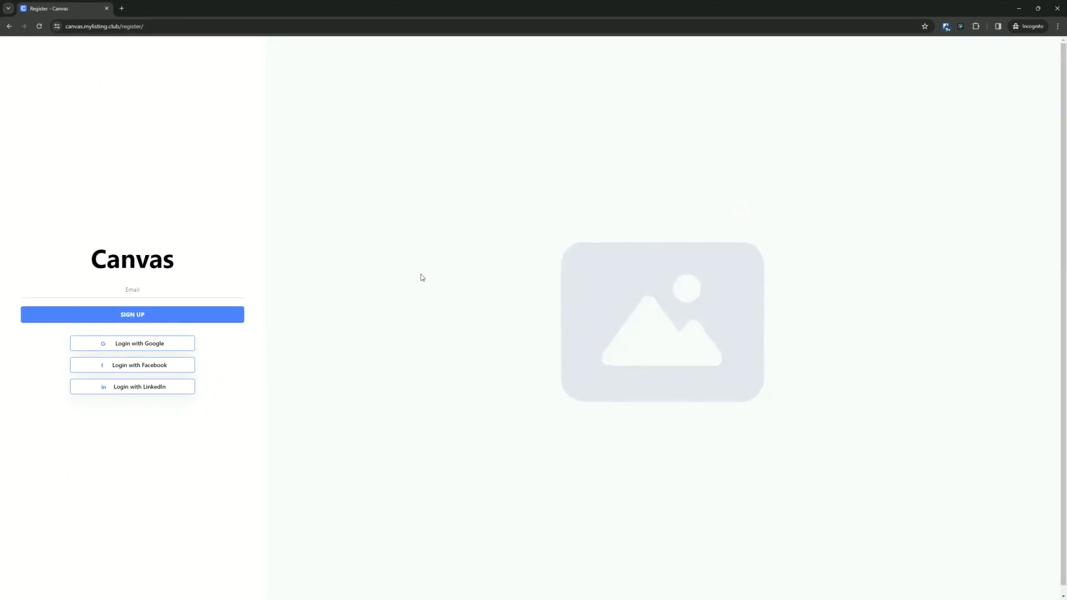
pyautogui.click(129, 293)
pyautogui.click(148, 316)
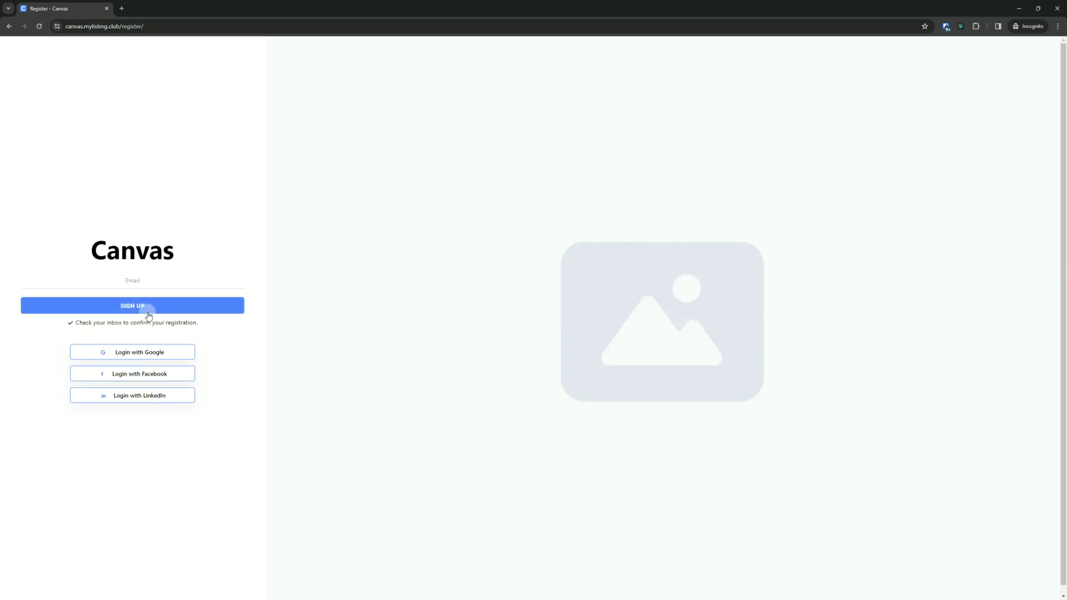
# - Open the registration confirmation link in the incognito window
pyautogui.doubleClick(214, 17)
pyautogui.click(367, 177)
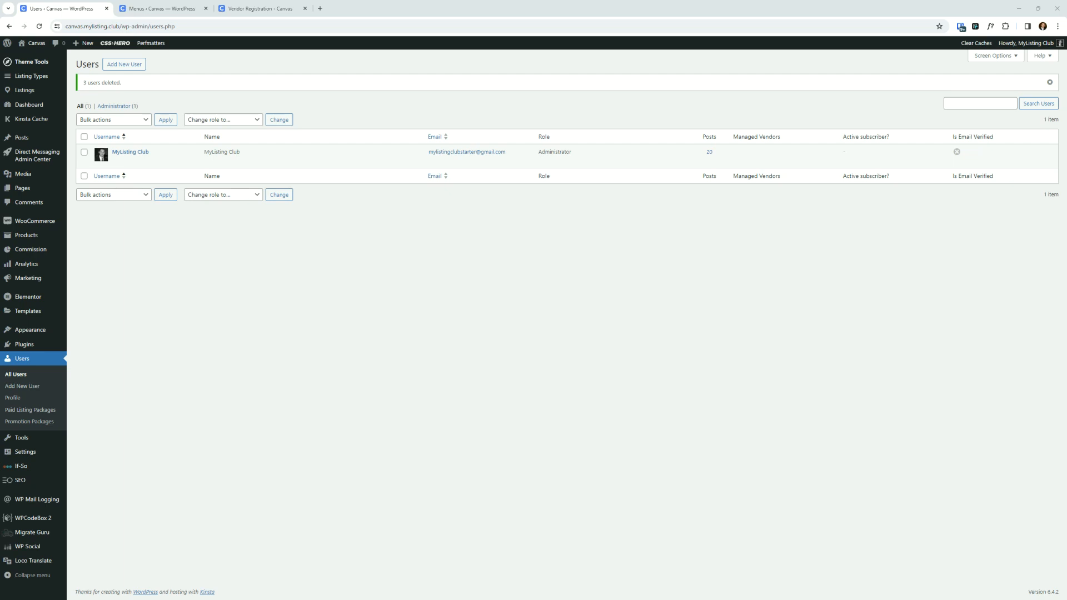
pyautogui.moveTo(2, 119); pyautogui.dragTo(447, 119)
pyautogui.doubleClick(448, 119)
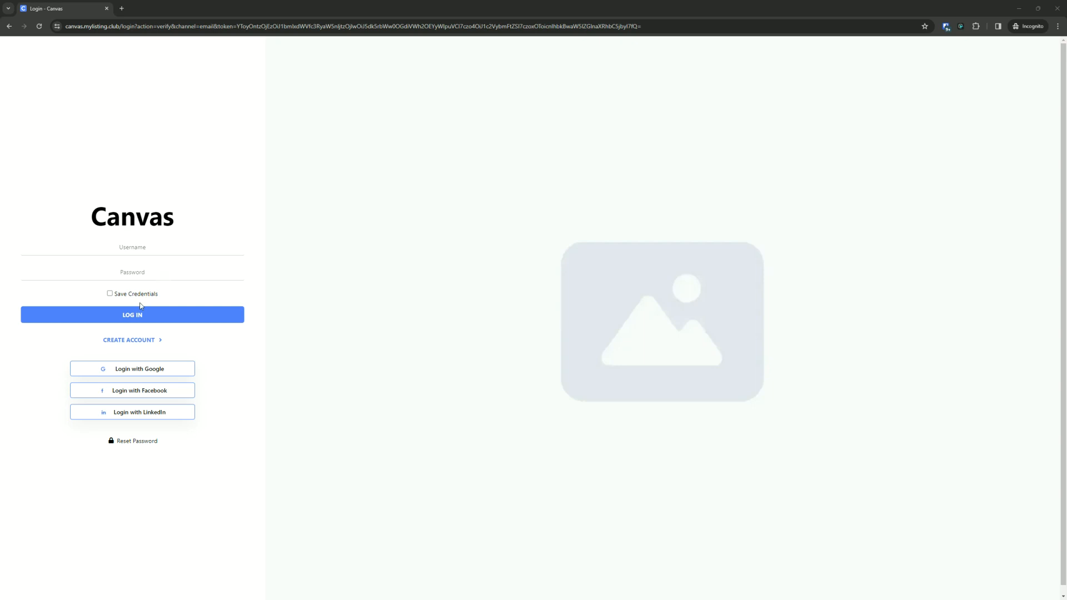
# - Log in with the new account's e-mail and password
pyautogui.click(163, 248)
pyautogui.hotkey('ctrl', 'v')
pyautogui.click(176, 276)
pyautogui.hotkey('ctrl', 'v')
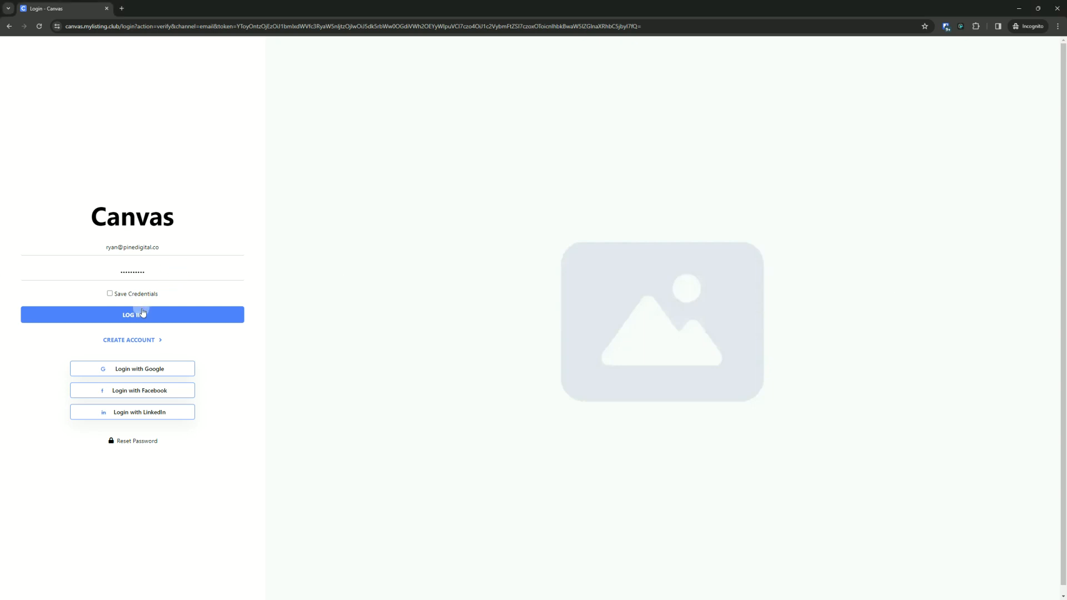
pyautogui.click(143, 313)
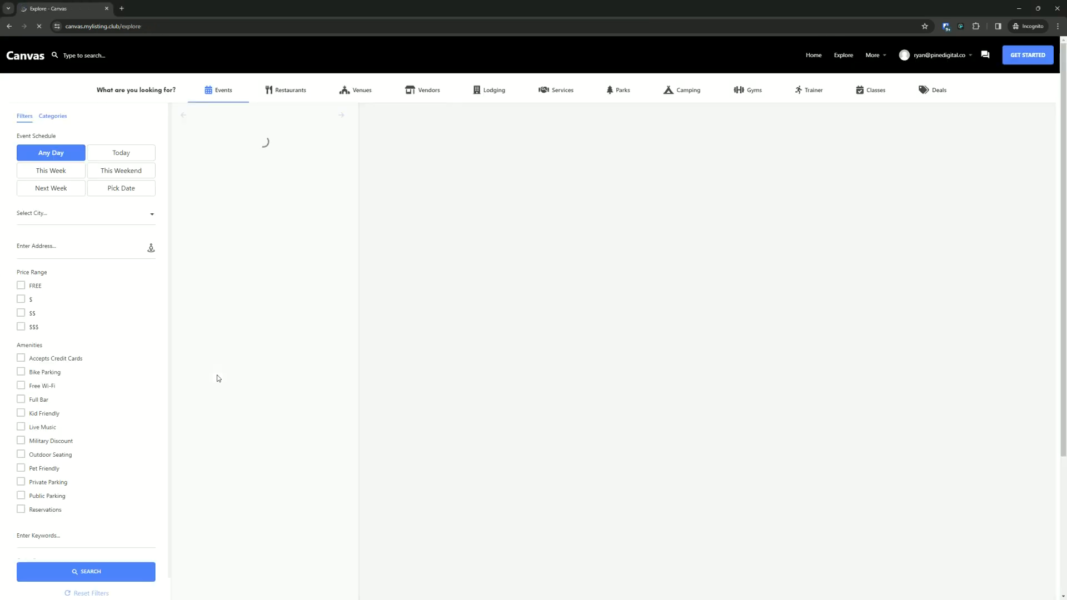
# - Return to the site homepage and dismiss the browser's password-saving prompt
pyautogui.click(31, 60)
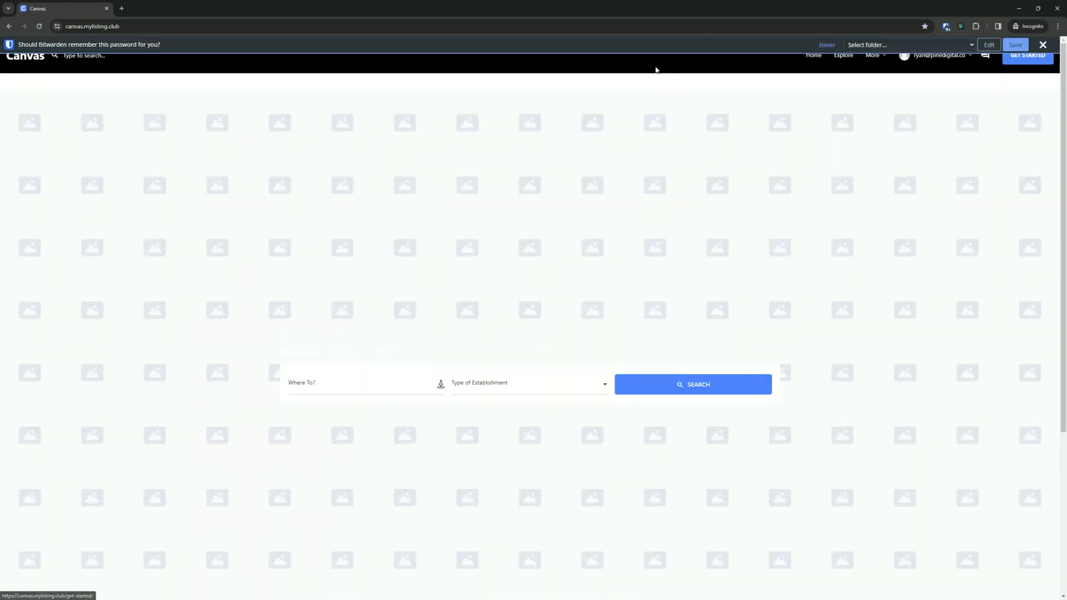
pyautogui.click(1043, 45)
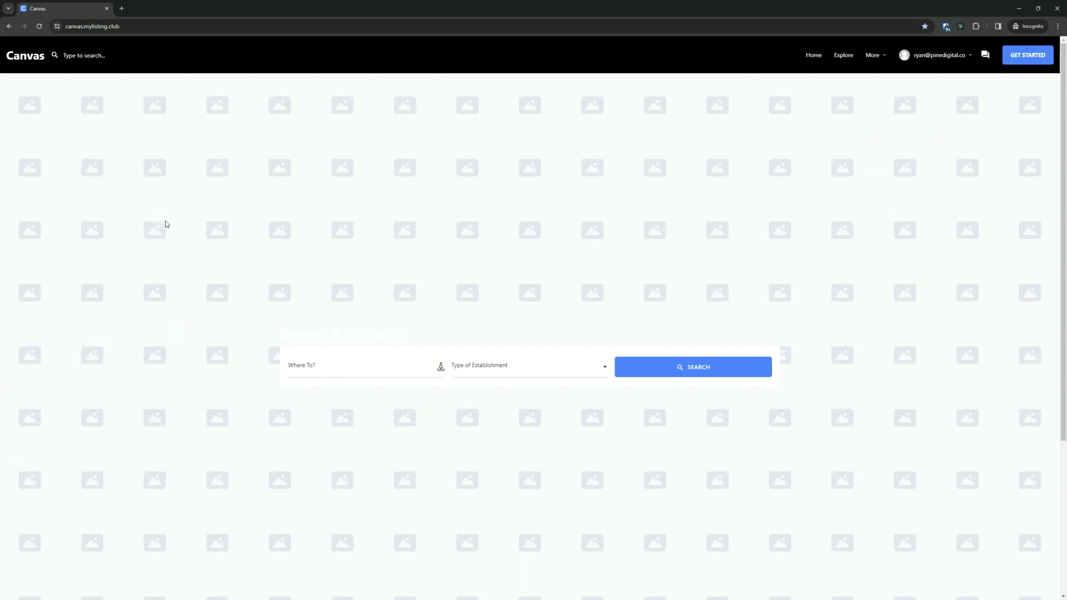
pyautogui.click(863, 162)
pyautogui.click(872, 62)
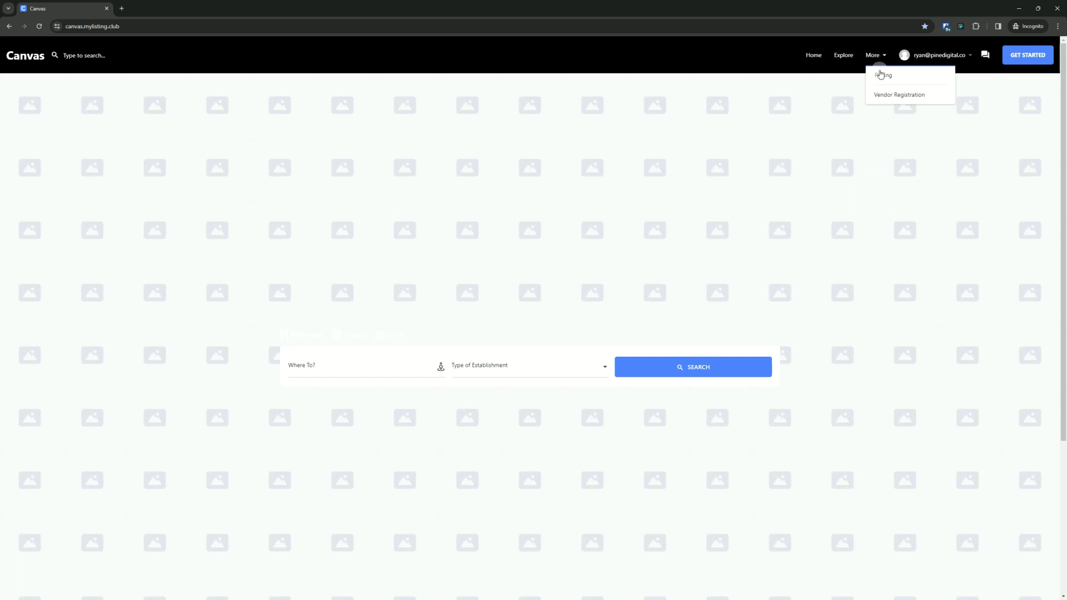
pyautogui.click(812, 164)
pyautogui.moveTo(870, 54)
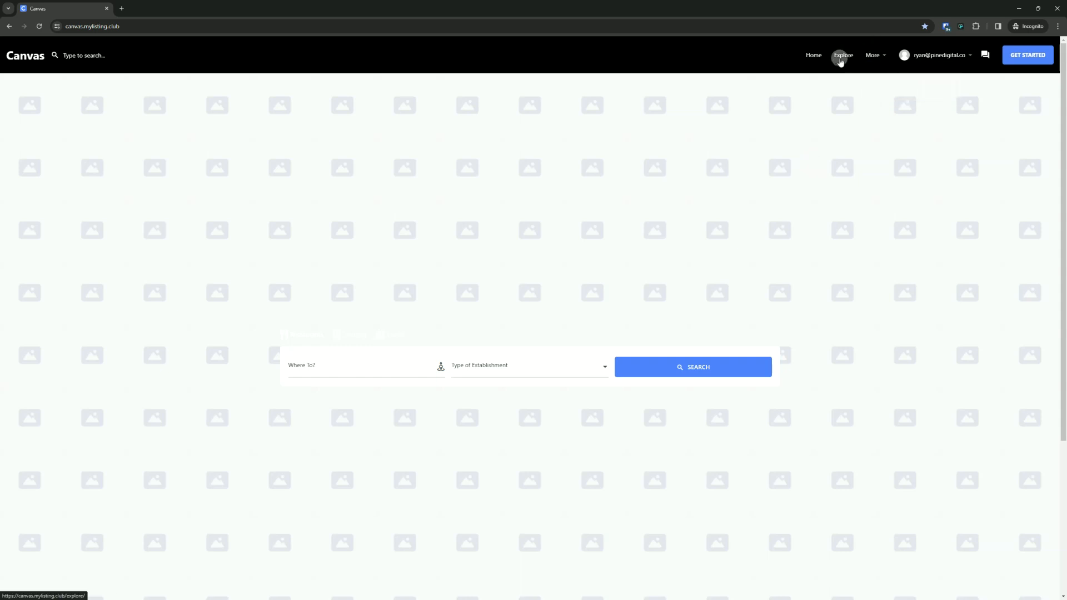
# - Duplicate the browser tab and open the site's /support page in it
pyautogui.rightClick(73, 10)
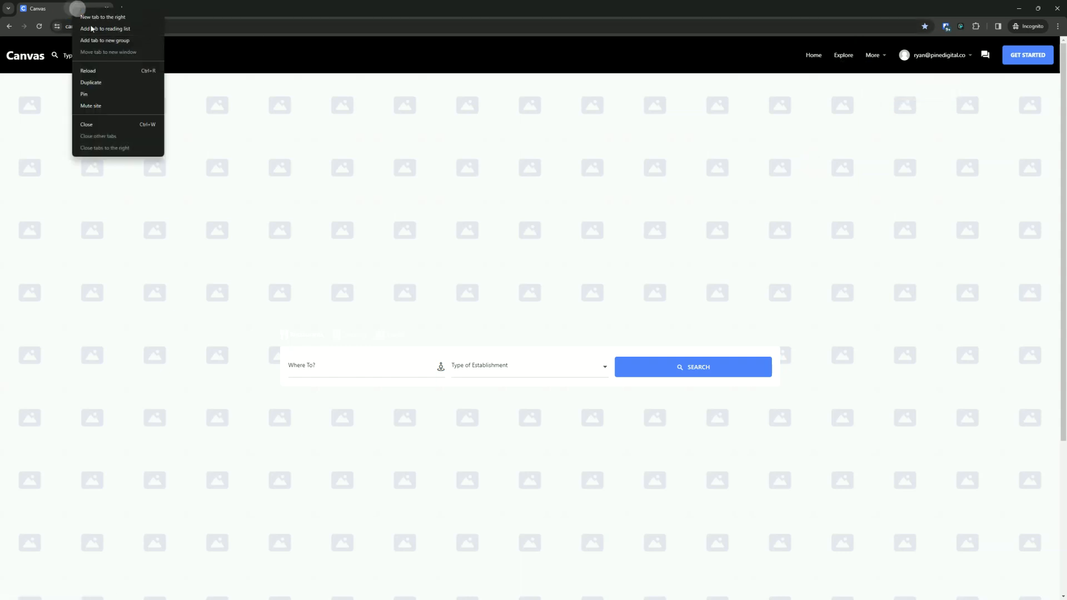
pyautogui.click(92, 85)
pyautogui.click(136, 26)
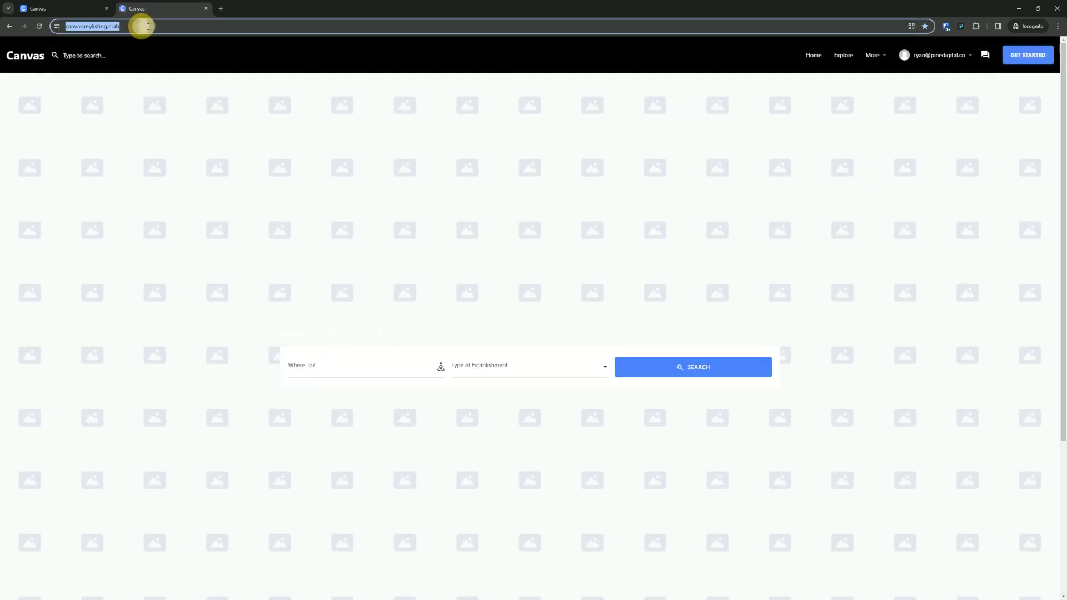
pyautogui.click(148, 26)
pyautogui.write('supp')
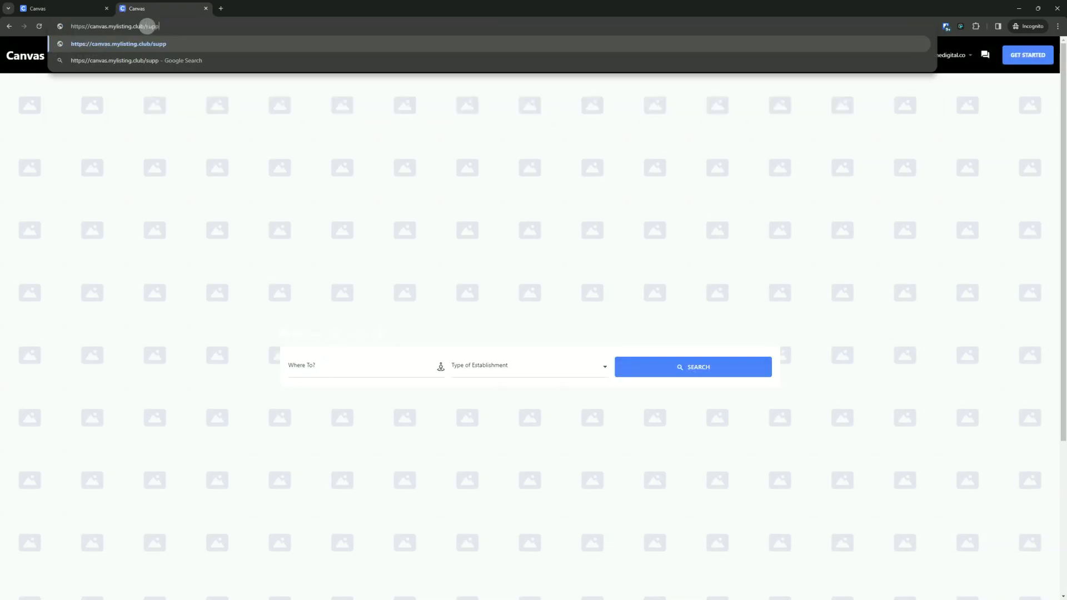
pyautogui.write('ort')
pyautogui.press('Return')
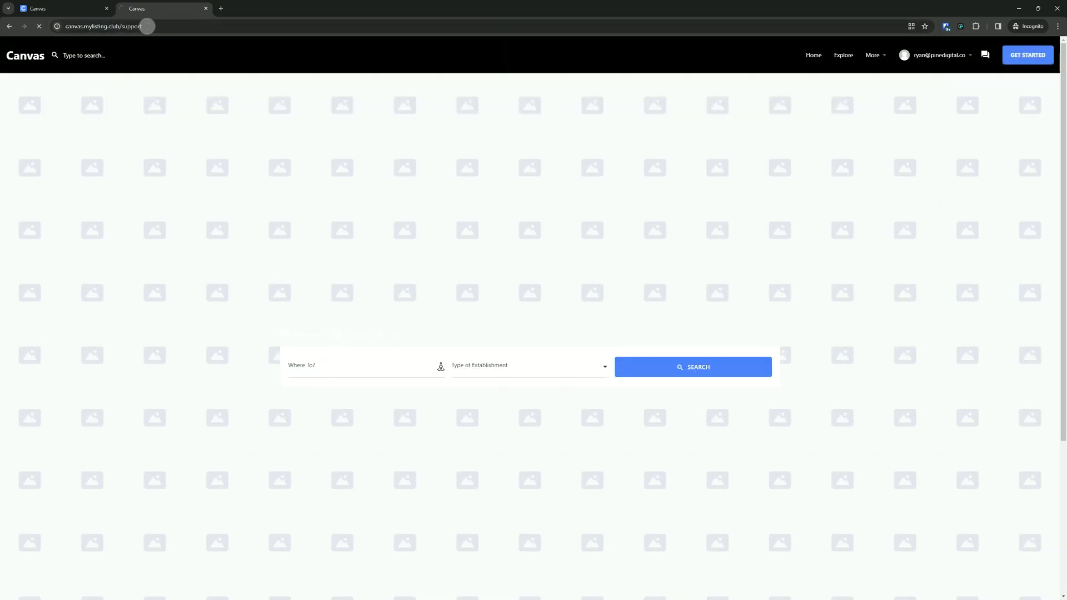
# - Scroll through the support page and close the duplicated tab
pyautogui.scroll(-7, 209, 286)
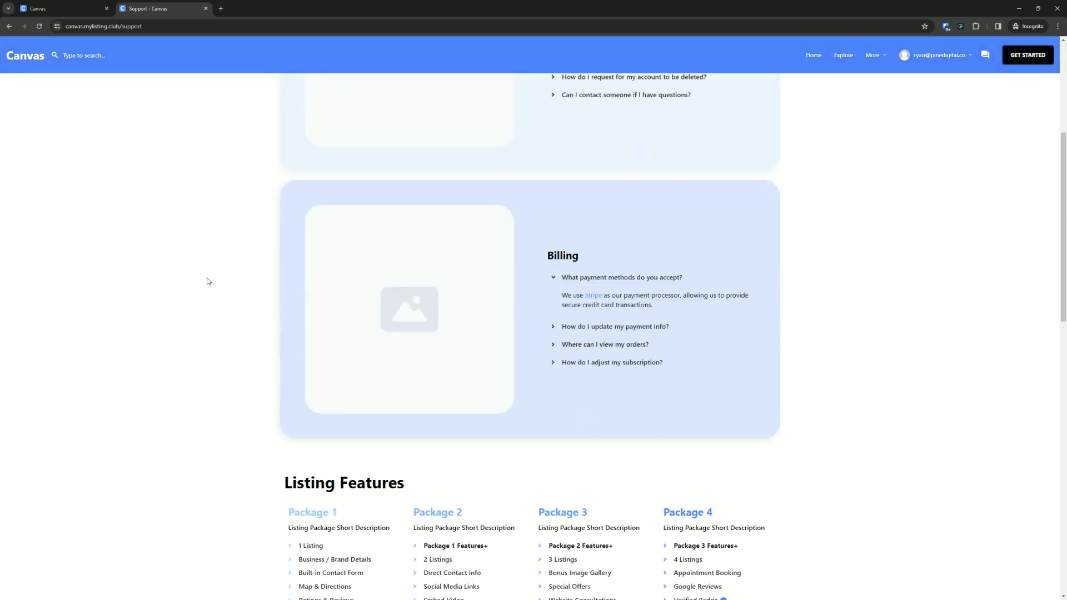
pyautogui.scroll(-10, 311, 244)
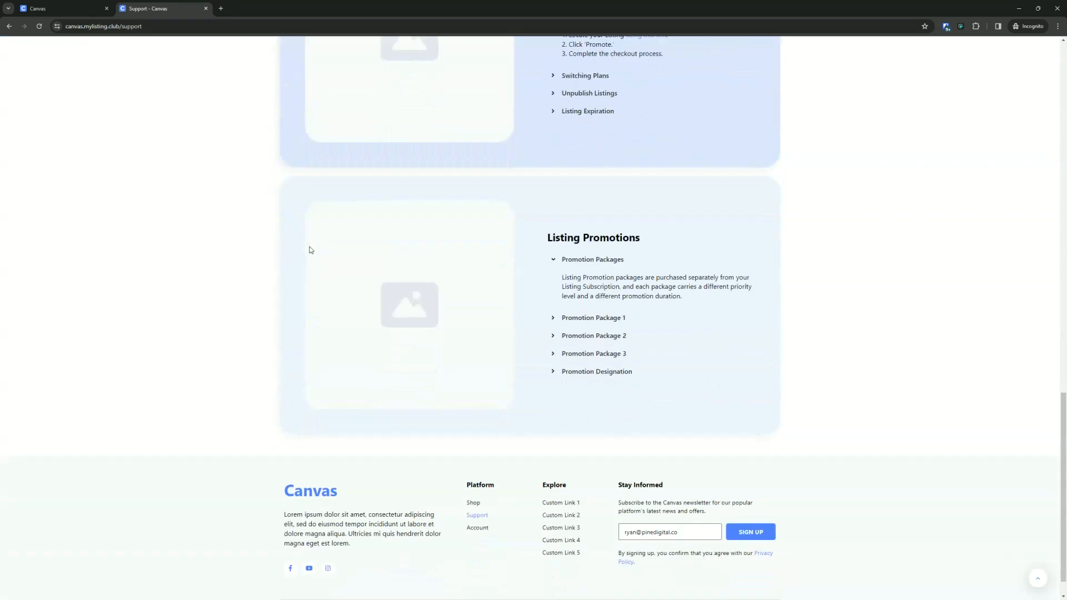
pyautogui.scroll(10, 327, 209)
pyautogui.scroll(7, 327, 215)
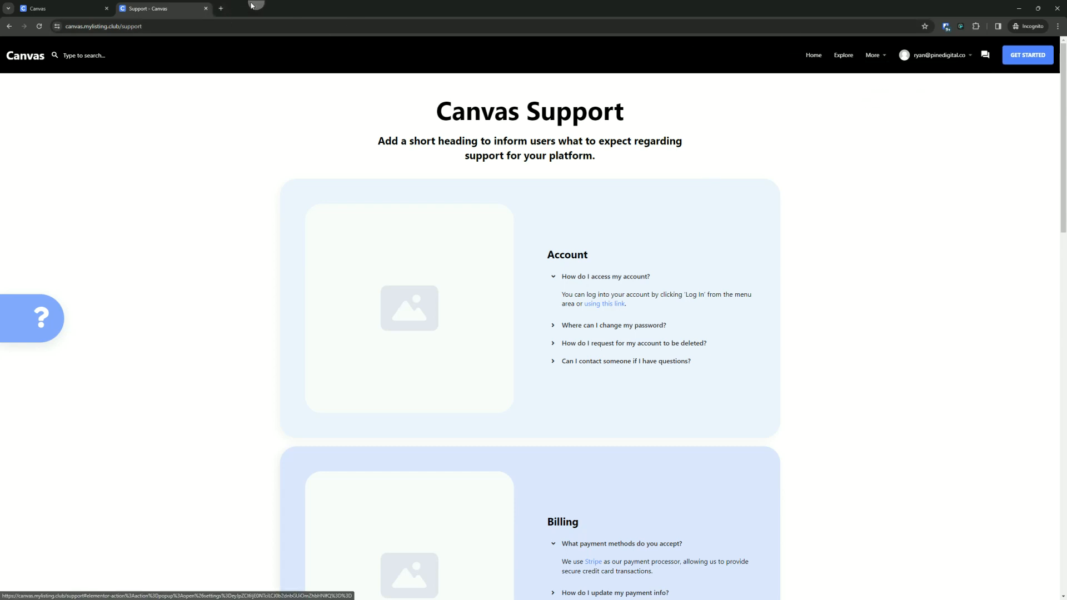
pyautogui.click(207, 9)
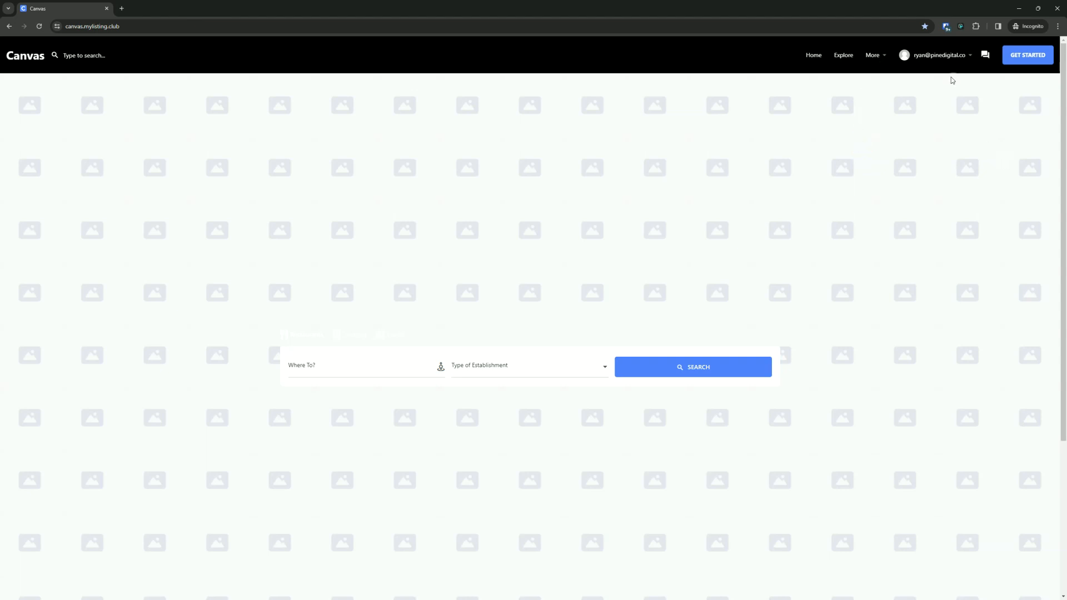
# - Open the Vendor Registration page from the More menu and log out of the account
pyautogui.click(878, 56)
pyautogui.click(899, 95)
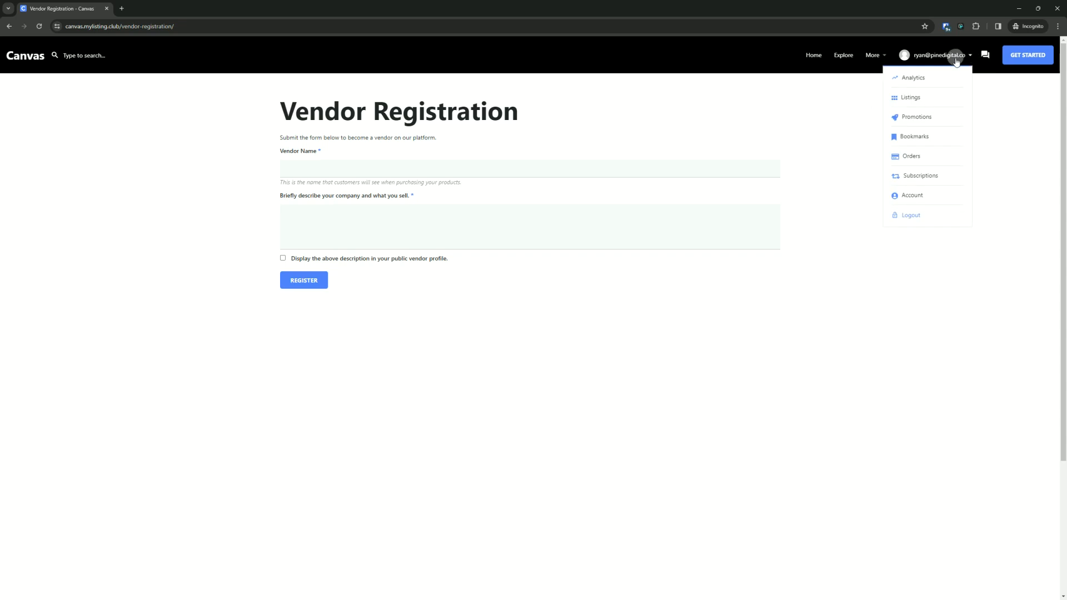
pyautogui.moveTo(960, 87)
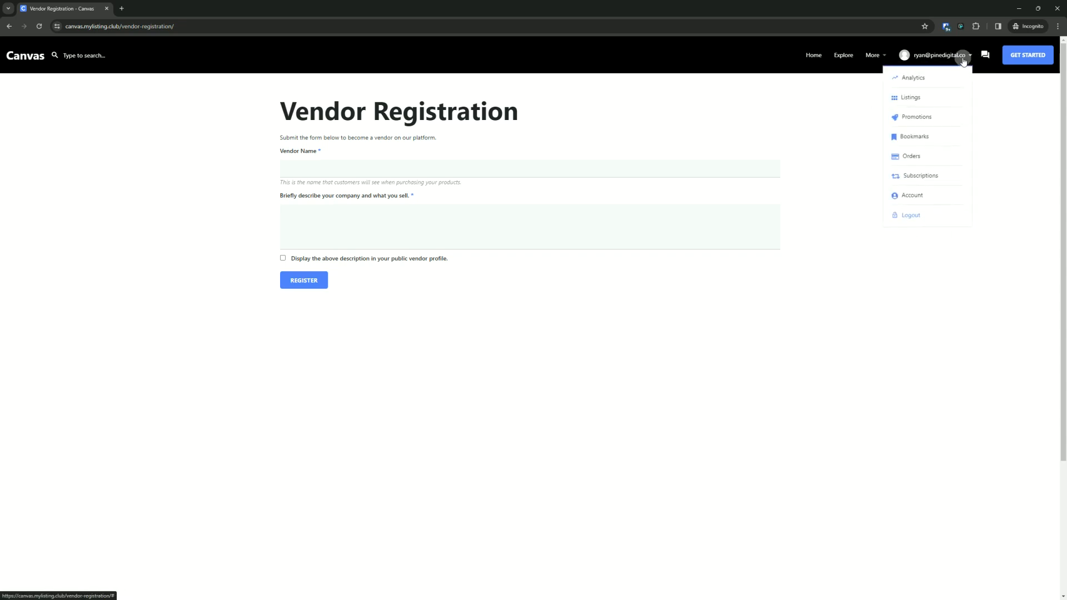
pyautogui.click(913, 218)
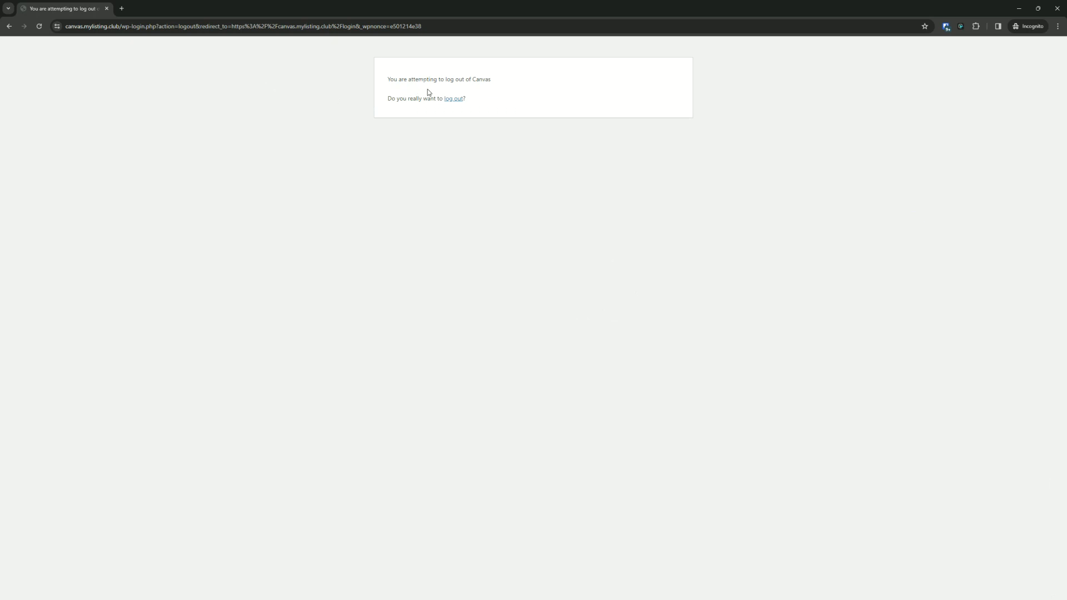
pyautogui.click(453, 99)
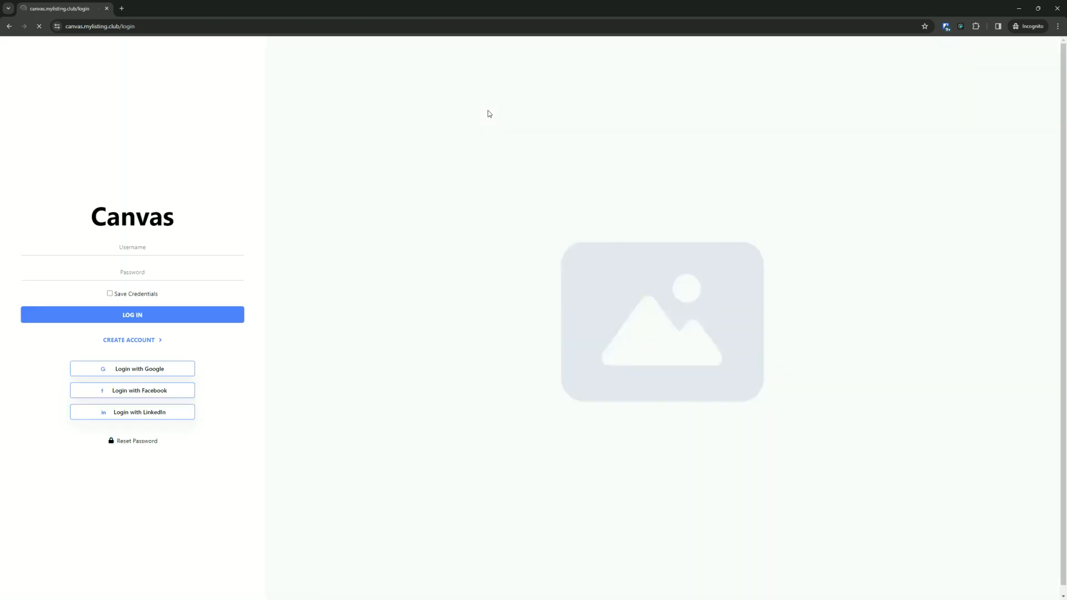
# - Open the vendor-registration page by its address while logged out
pyautogui.click(100, 27)
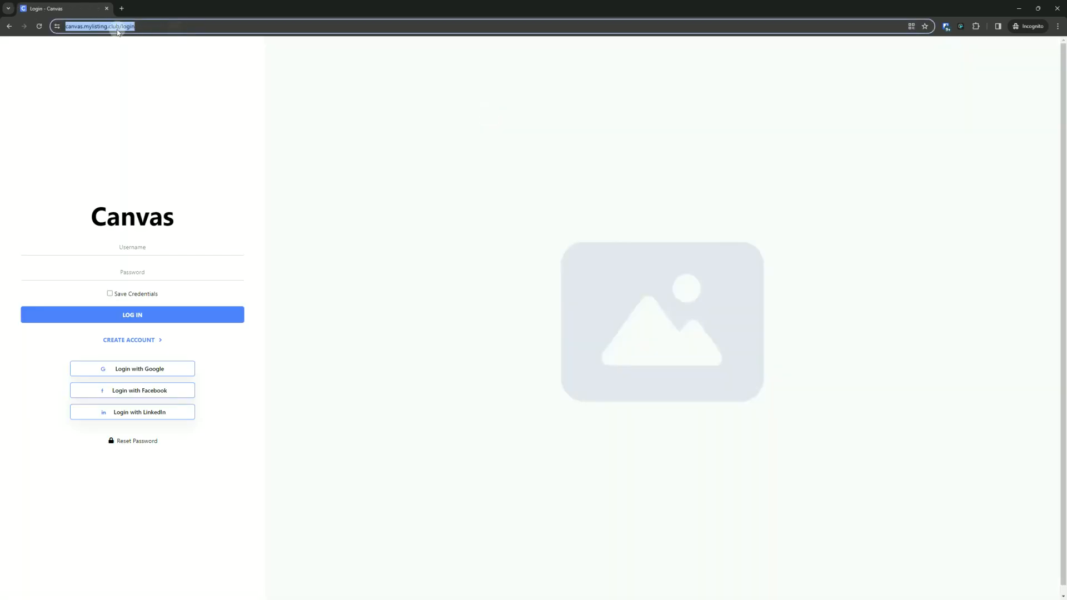
pyautogui.click(142, 23)
pyautogui.doubleClick(143, 26)
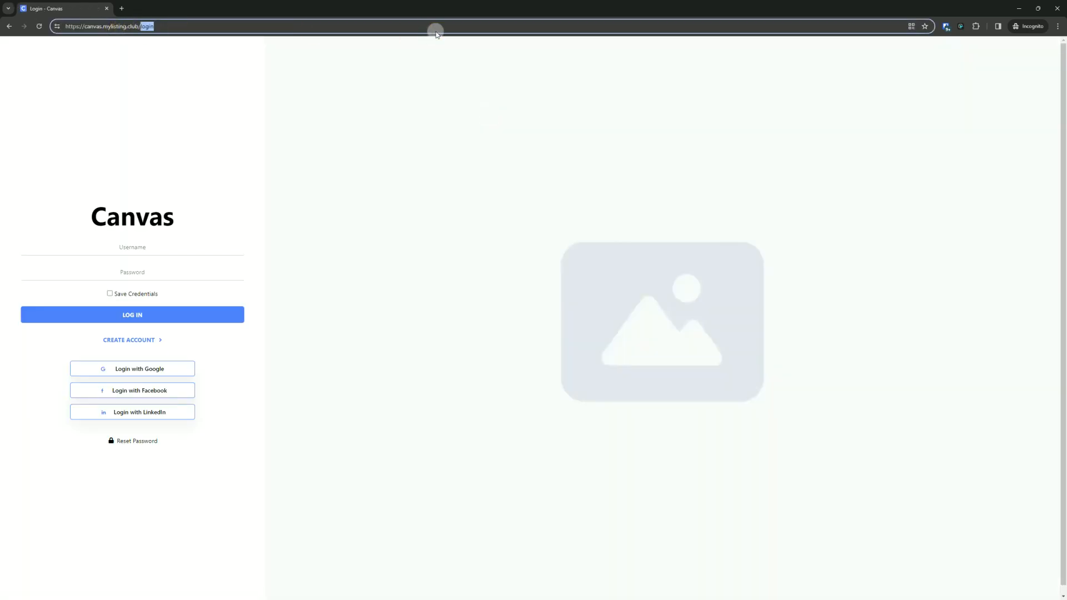
pyautogui.write('ven')
pyautogui.press('Down')
pyautogui.press('Down')
pyautogui.press('Return')
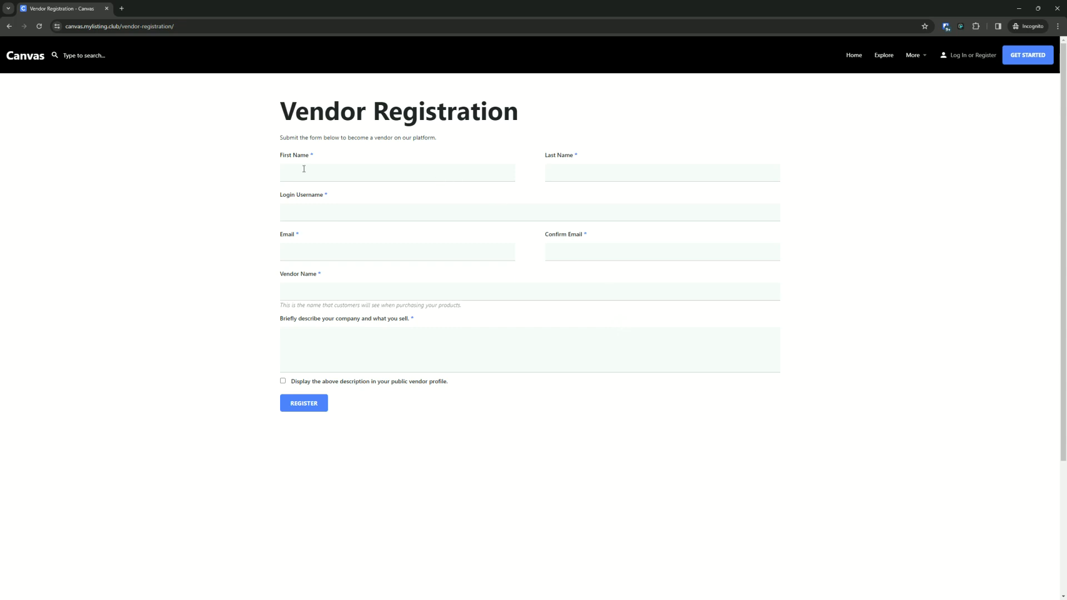
# - Examine the fields of the logged-out vendor registration form
pyautogui.click(381, 172)
pyautogui.click(550, 172)
pyautogui.press('Tab')
pyautogui.click(381, 252)
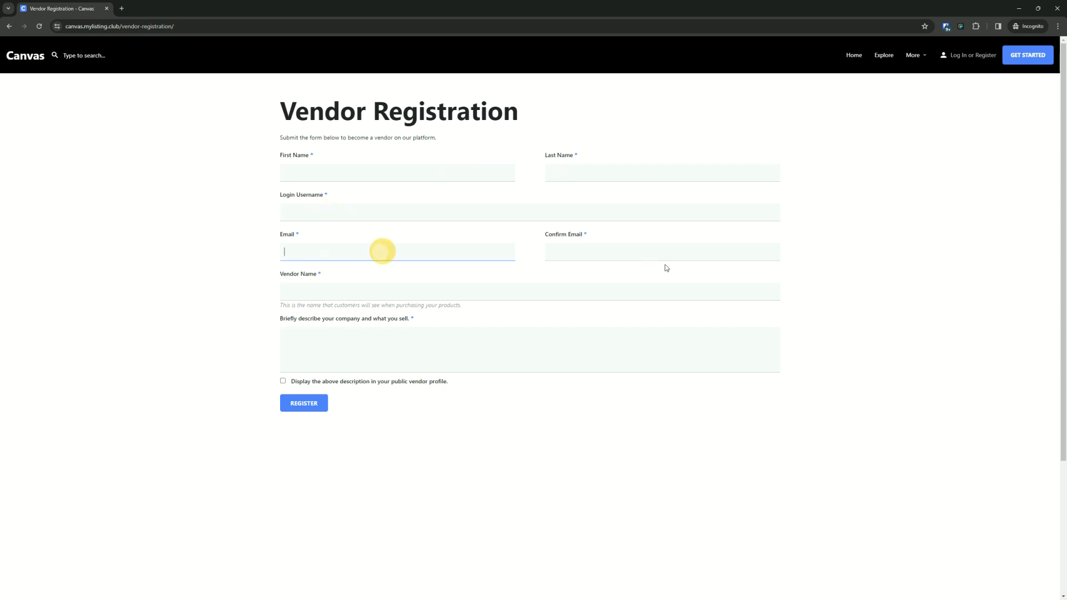
pyautogui.click(663, 257)
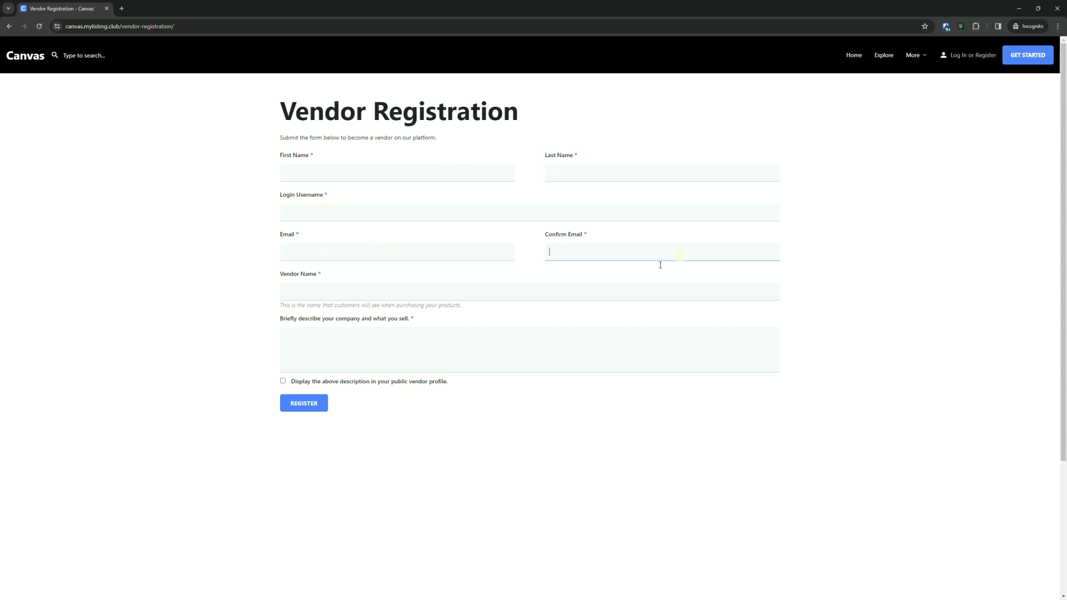
# - Log back in with the new account's e-mail address and password
pyautogui.click(957, 56)
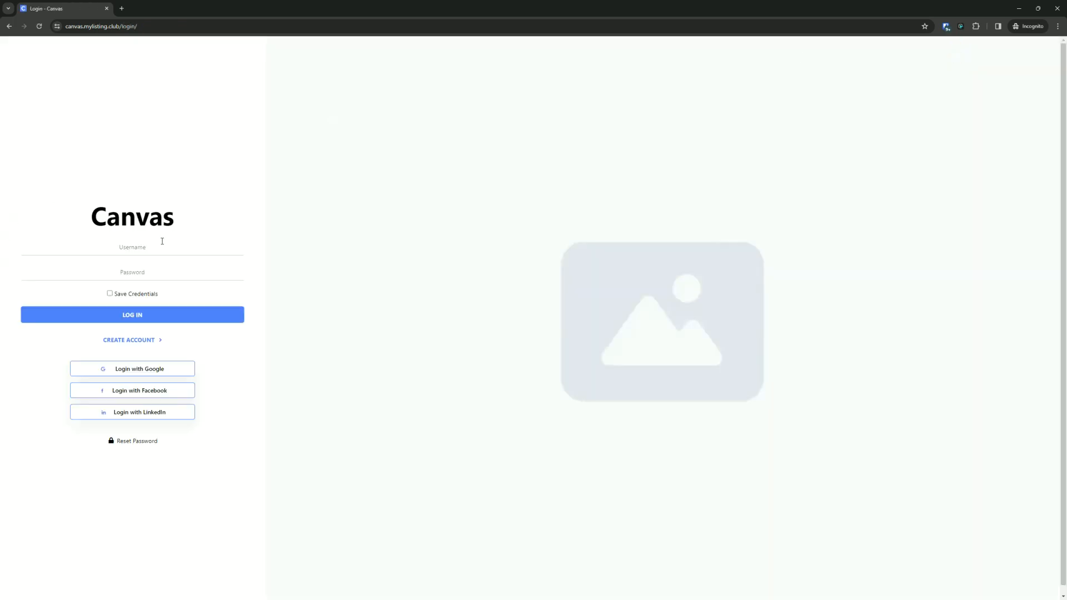
pyautogui.click(164, 242)
pyautogui.press('Tab')
pyautogui.write('••••••••••')
pyautogui.press('Return')
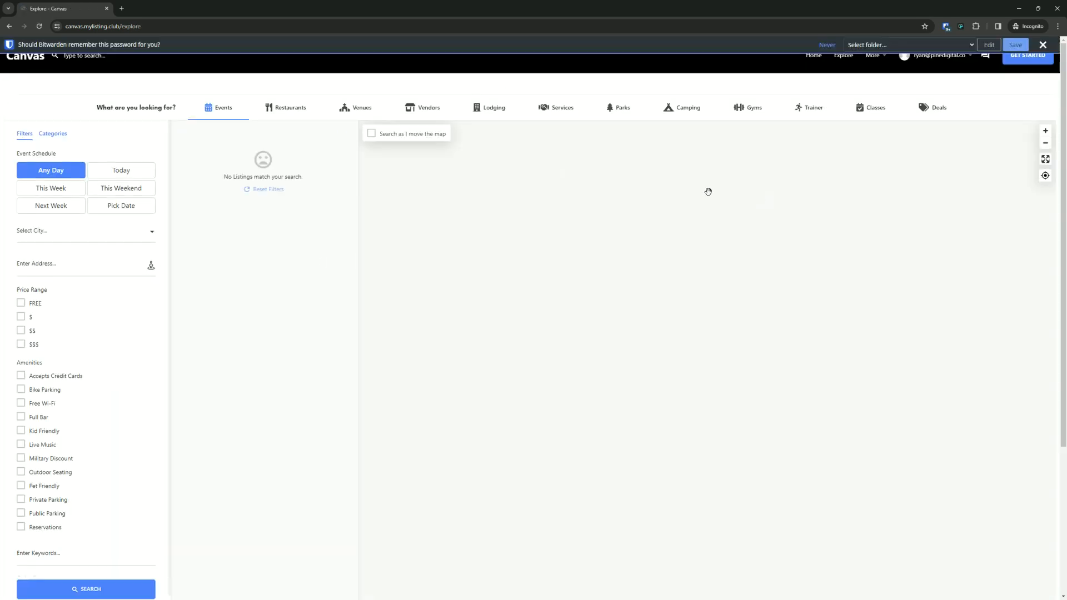
# - Dismiss the password-saving prompt and open Vendor Registration from the homepage's More menu
pyautogui.click(1043, 44)
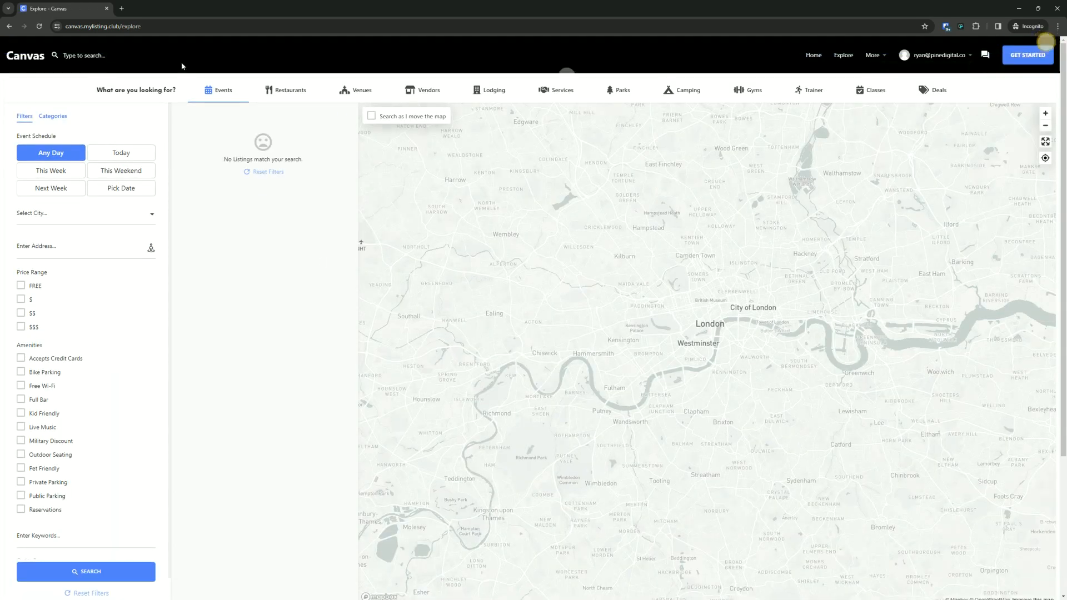
pyautogui.click(12, 56)
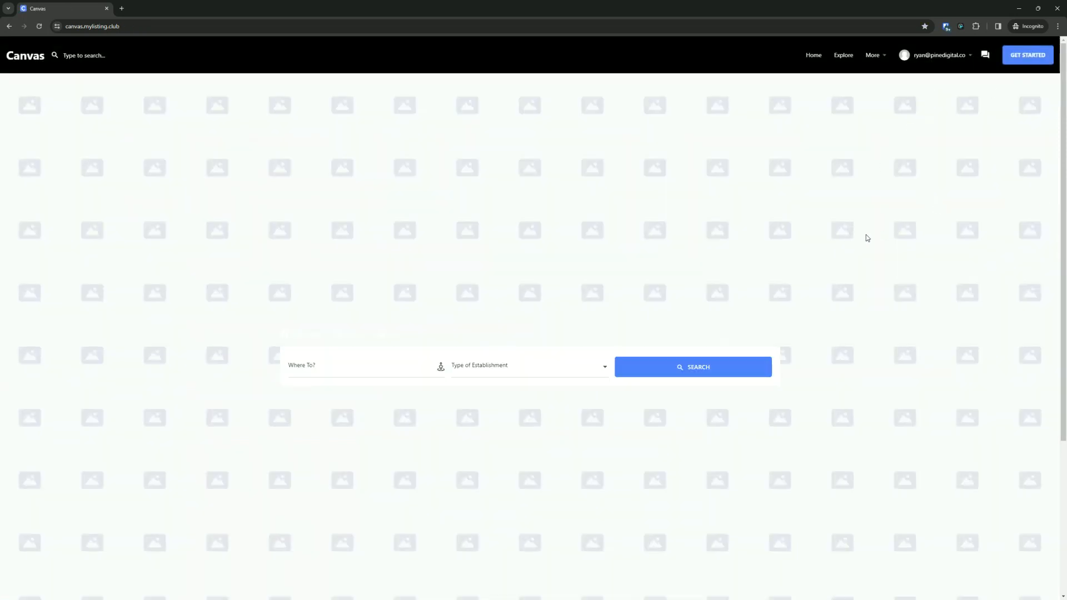
pyautogui.moveTo(875, 55)
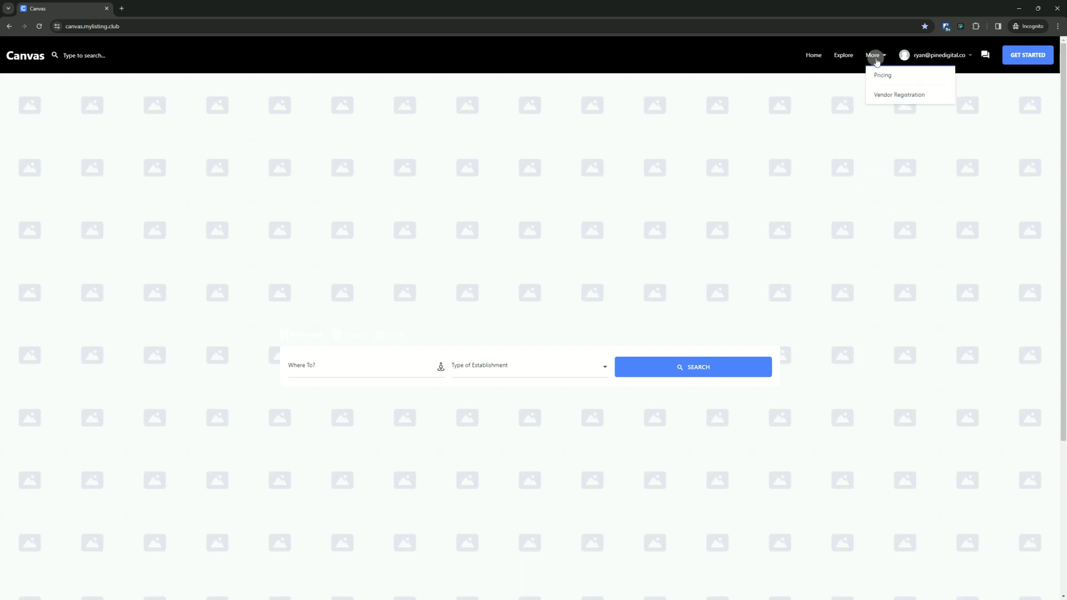
pyautogui.click(908, 98)
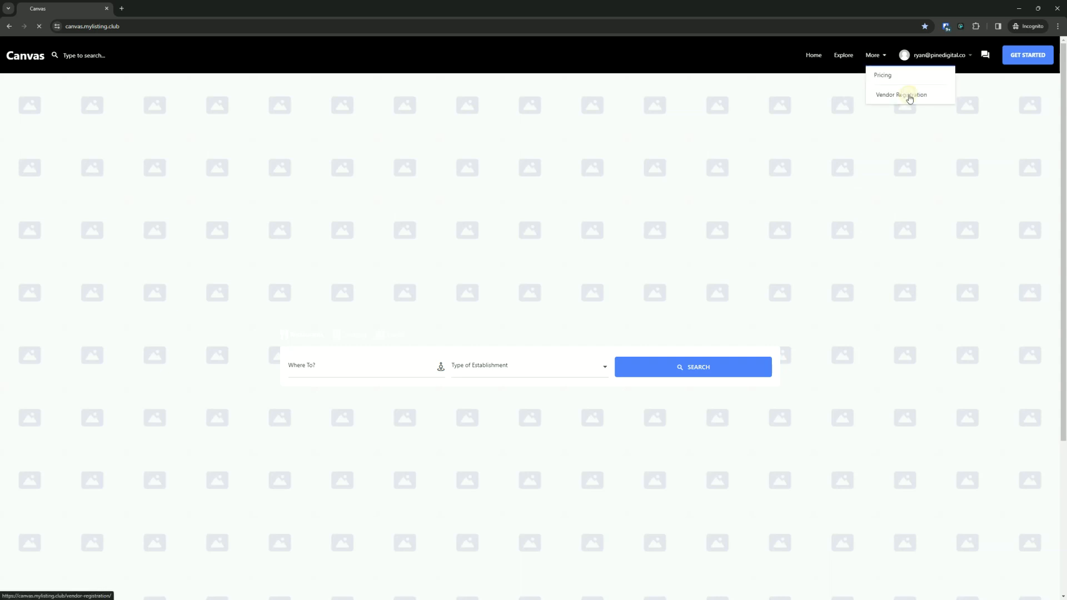
# - Submit the vendor registration with vendor name Vendor and description "I sell great product!"
pyautogui.click(320, 172)
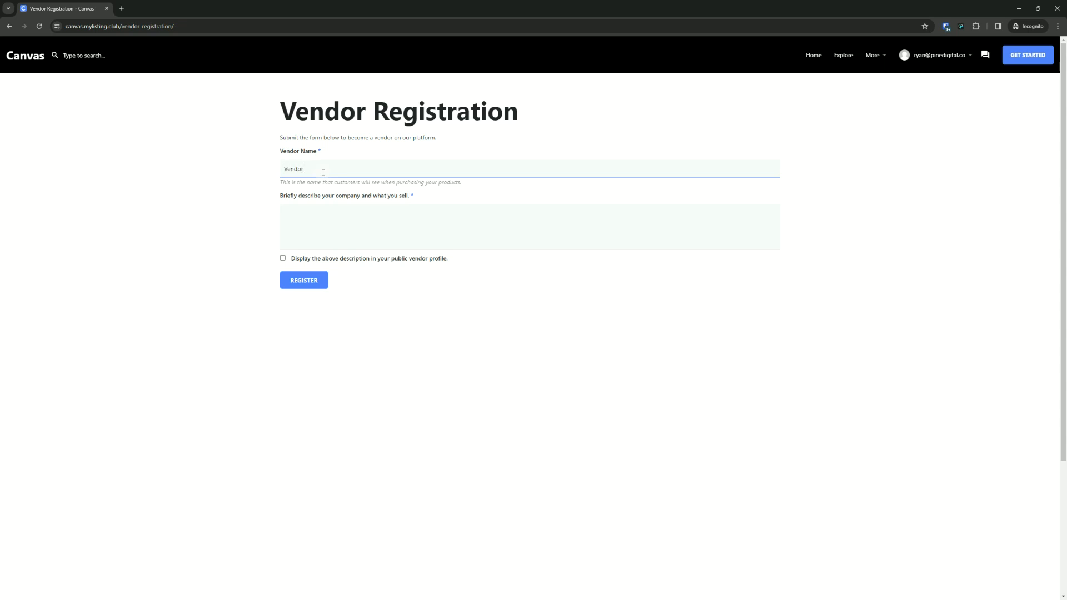
pyautogui.click(377, 239)
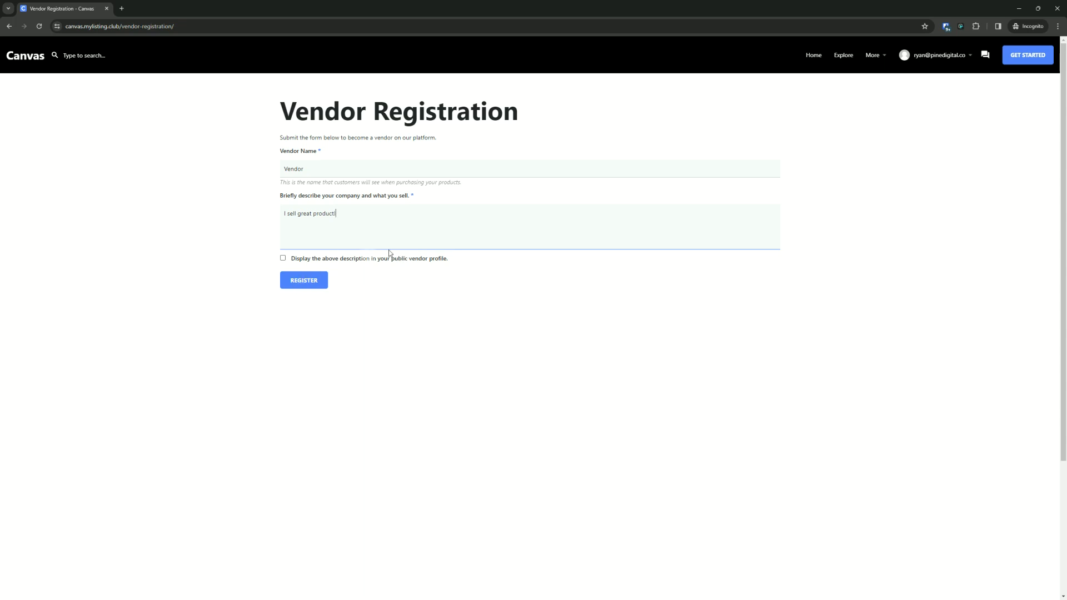
pyautogui.click(299, 282)
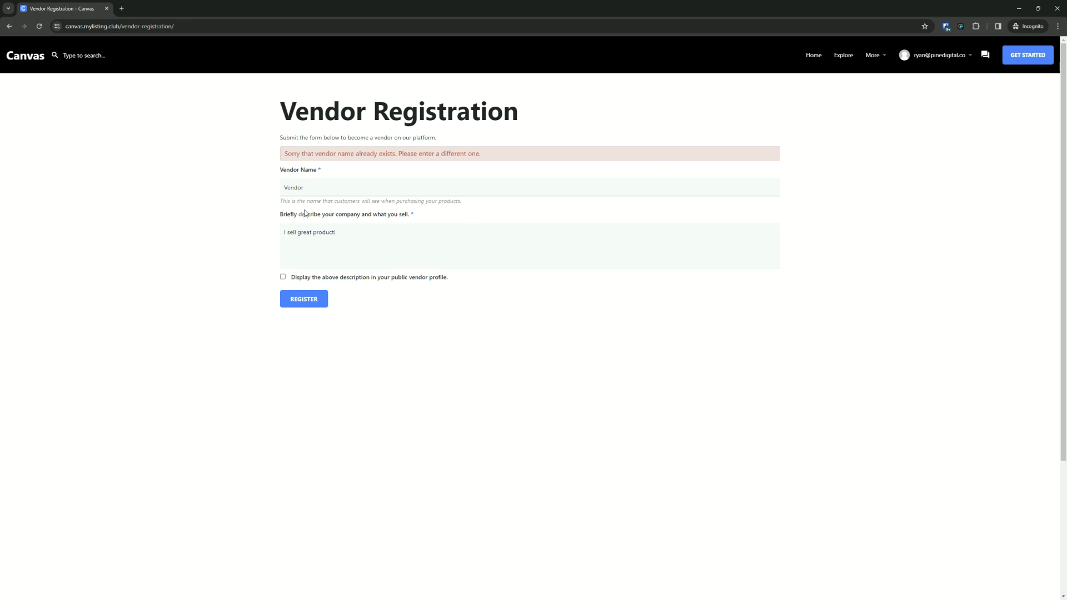
# - In the WordPress admin, bulk-delete both vendors, MLC Vendor and Vendor, from the product Vendors list
pyautogui.moveTo(518, 5); pyautogui.dragTo(558, 200)
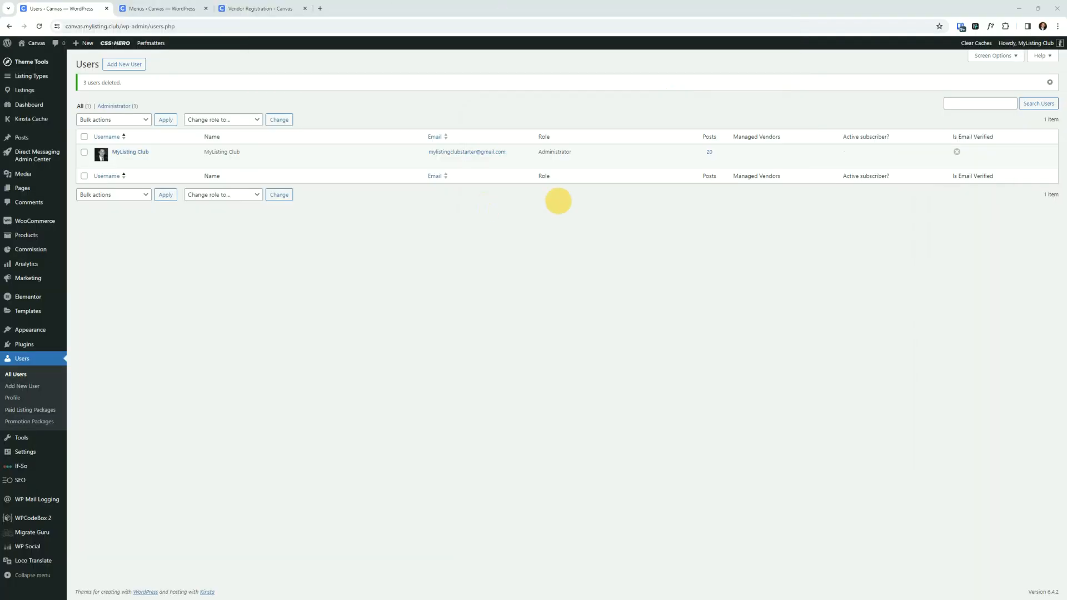
pyautogui.click(39, 26)
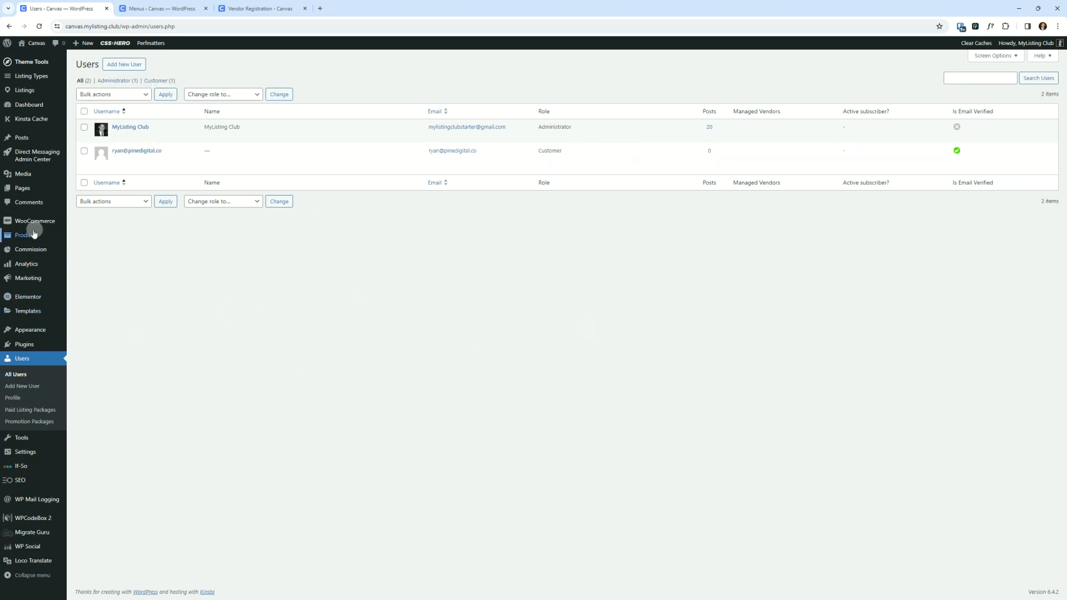
pyautogui.moveTo(24, 234)
pyautogui.click(91, 284)
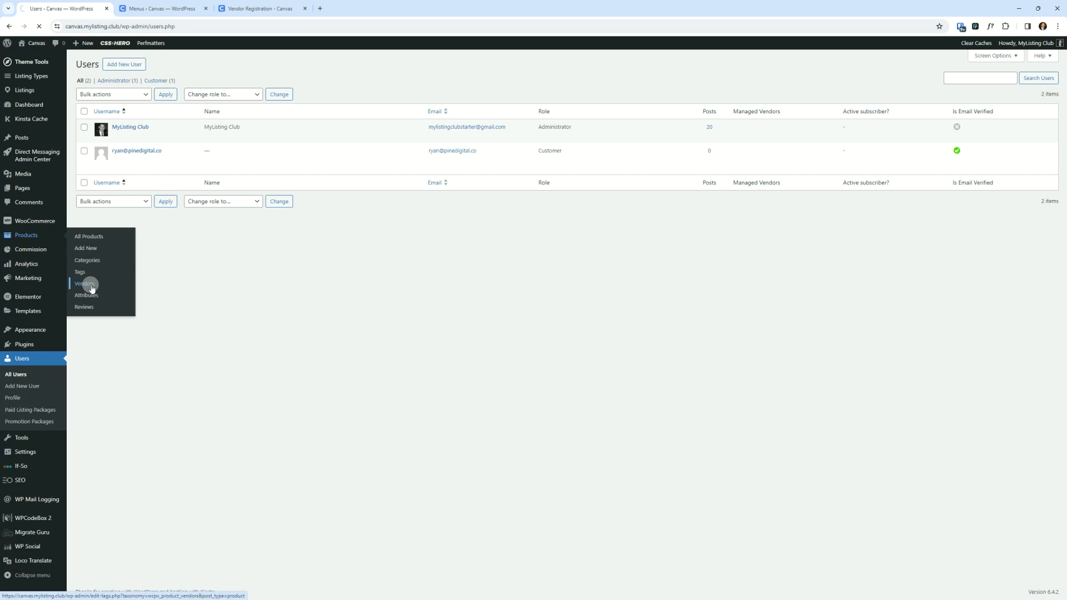
pyautogui.click(423, 177)
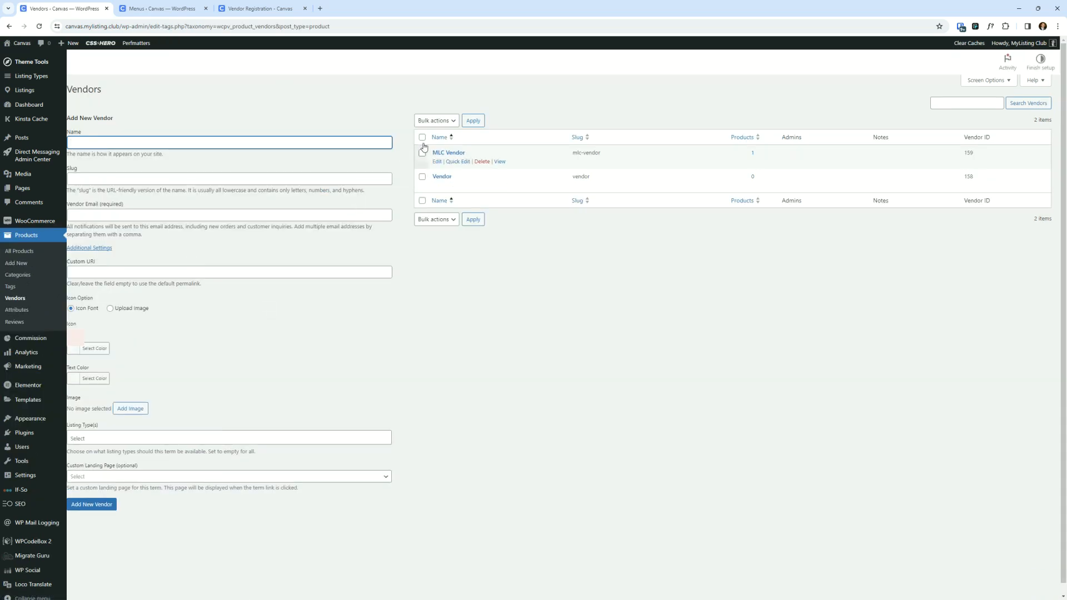
pyautogui.click(422, 153)
pyautogui.click(435, 120)
pyautogui.click(427, 140)
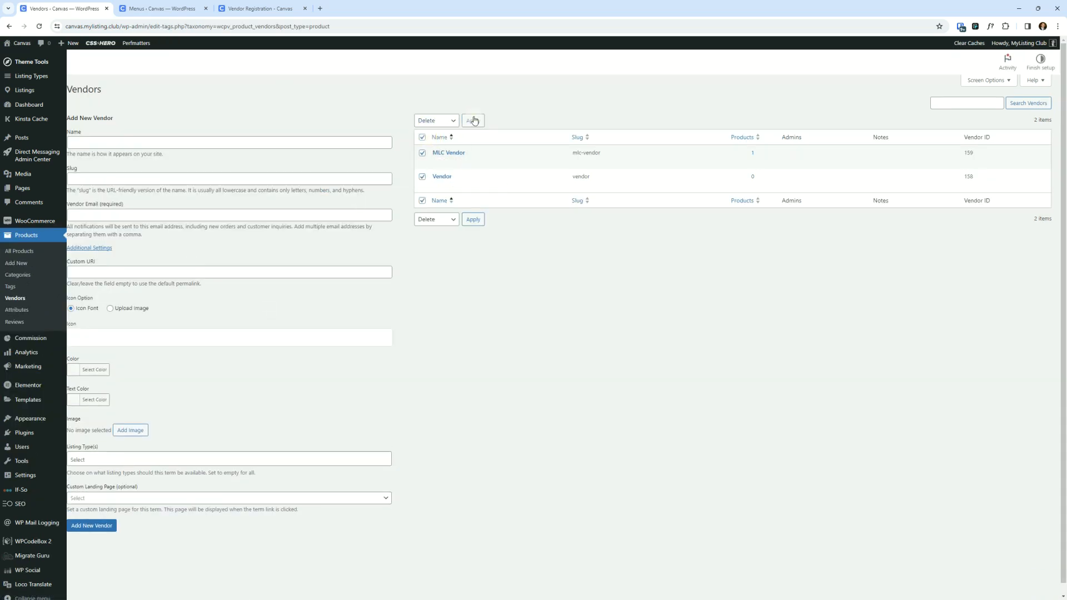
pyautogui.click(475, 120)
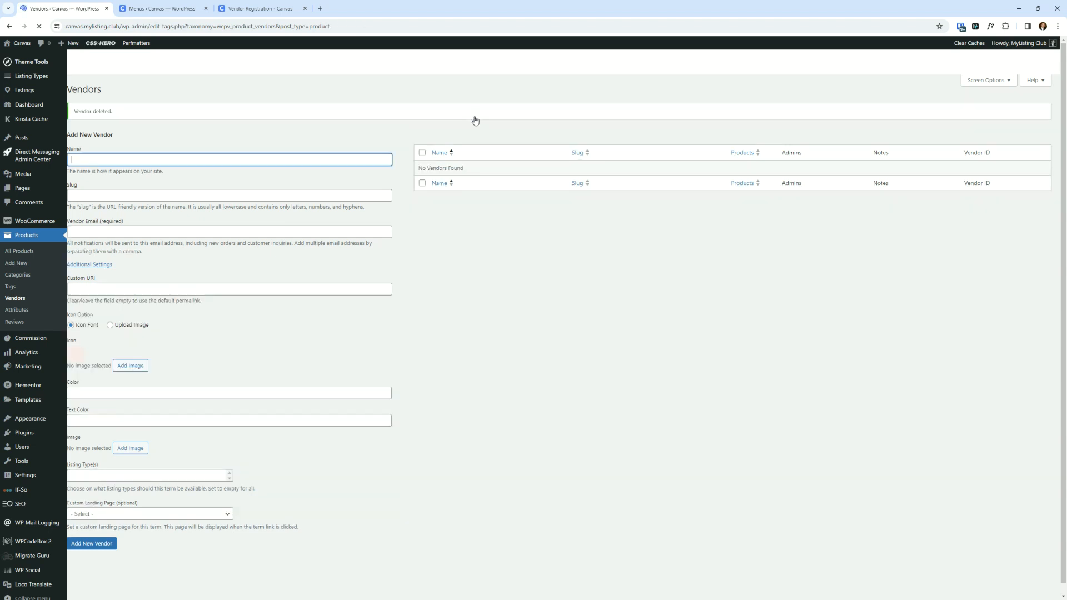
# - Resubmit the vendor registration form in the incognito window
pyautogui.moveTo(1066, 167); pyautogui.dragTo(399, 165)
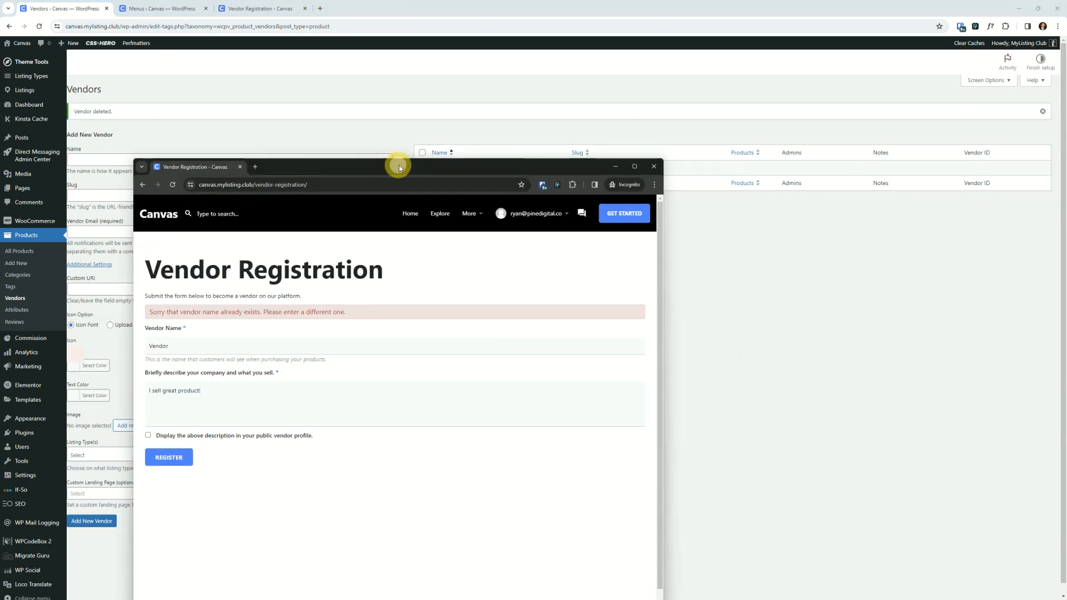
pyautogui.doubleClick(411, 165)
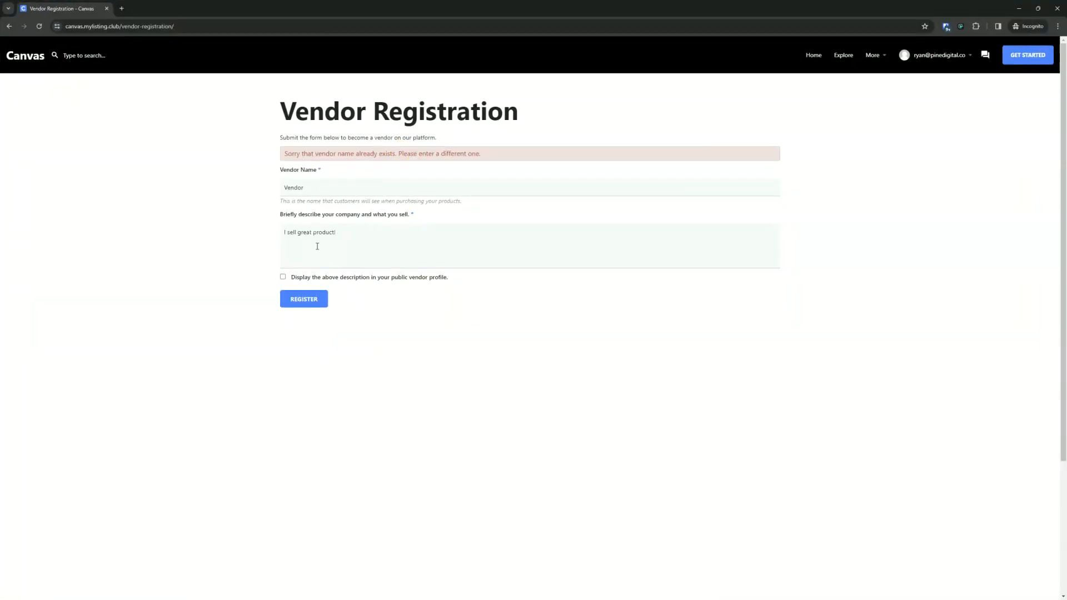
pyautogui.click(319, 299)
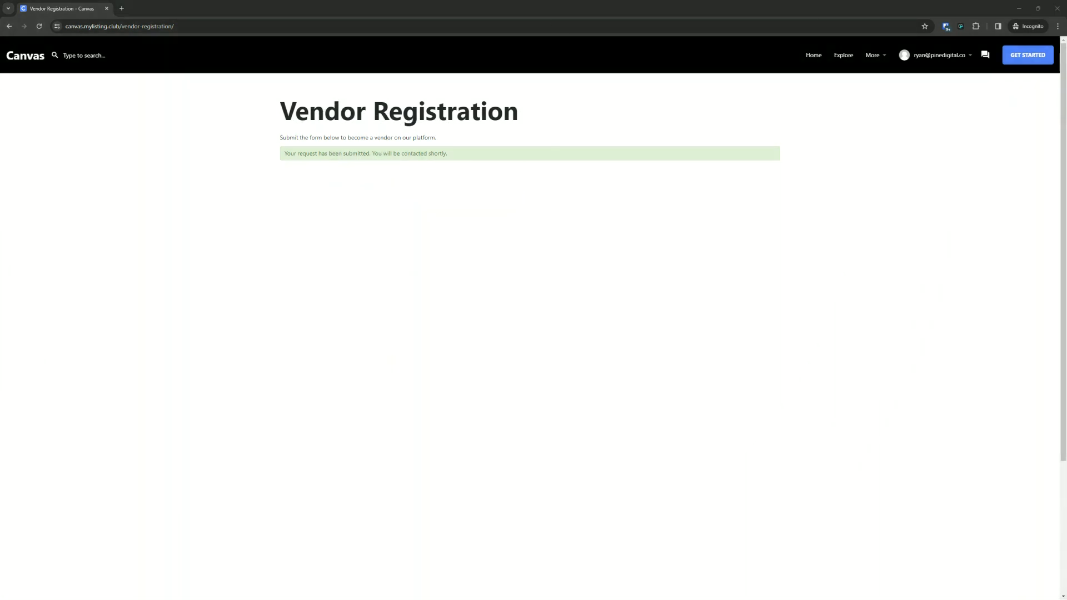
# - Copy the login address link from the Vendor Registration e-mail and close the e-mail window
pyautogui.moveTo(1066, 131); pyautogui.dragTo(765, 118)
pyautogui.doubleClick(773, 118)
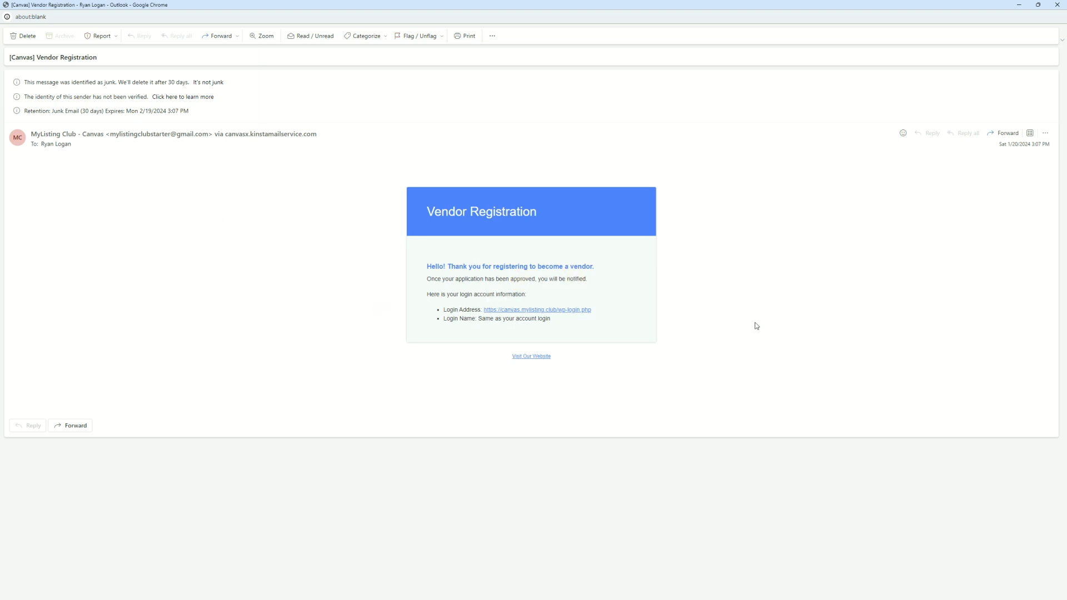
pyautogui.click(572, 316)
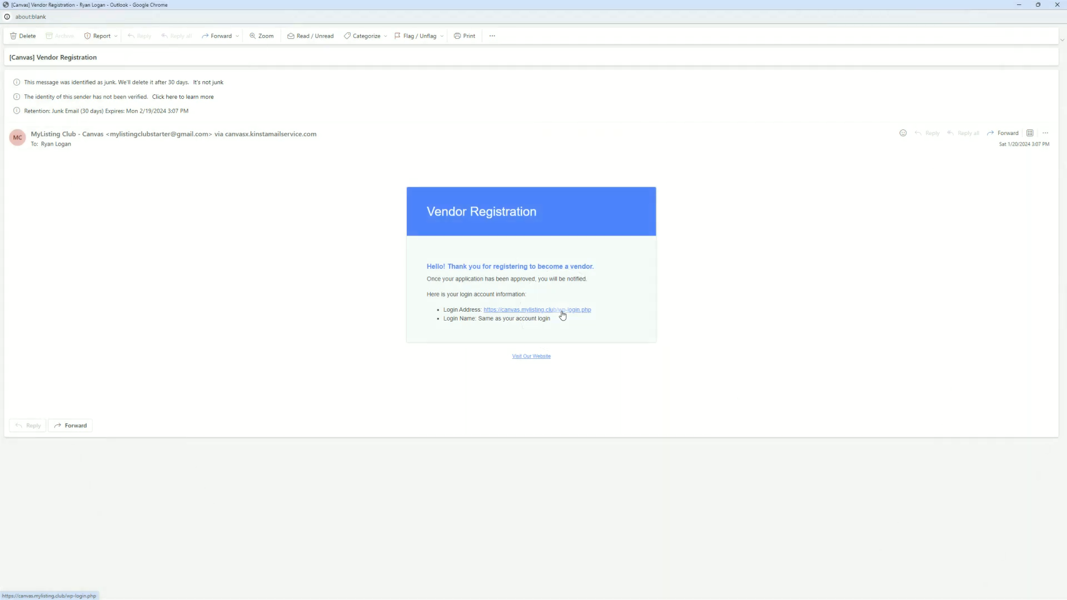
pyautogui.rightClick(563, 315)
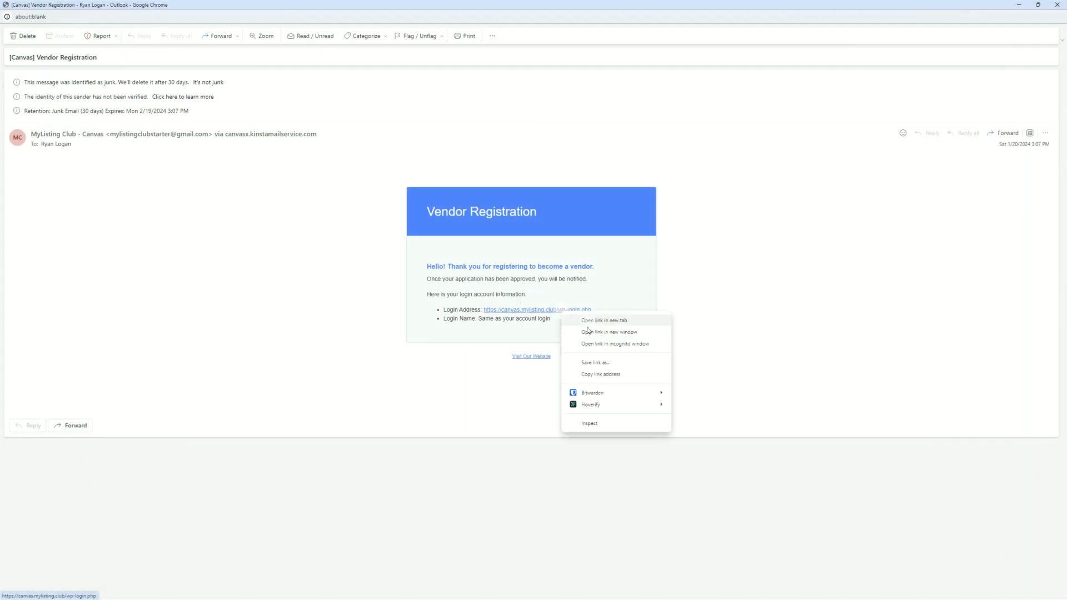
pyautogui.click(602, 374)
pyautogui.click(1056, 4)
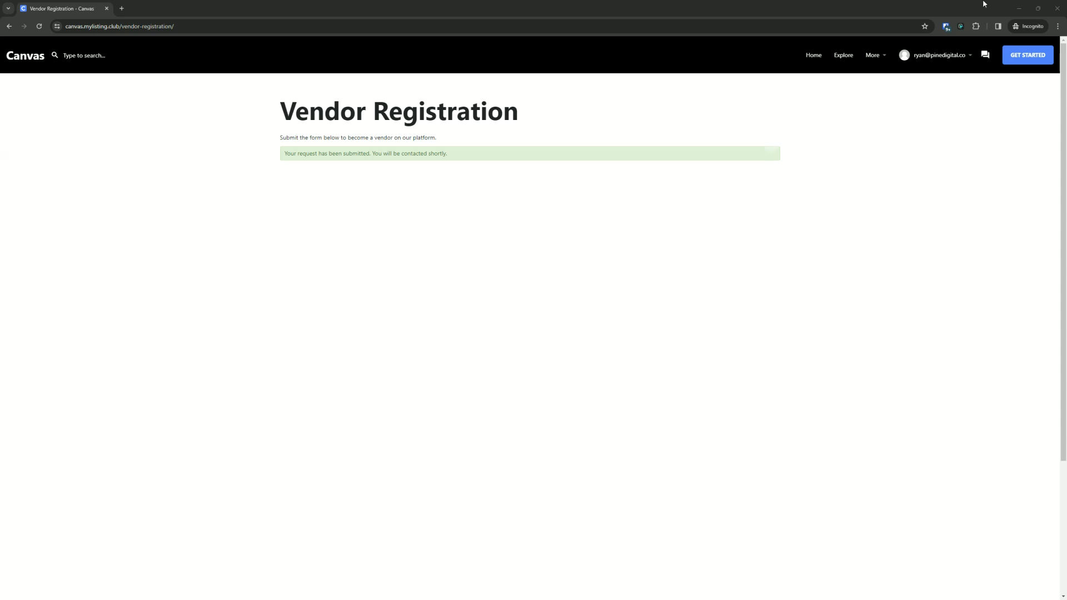
# - Open the WP Mail Logging email log and view the Vendor Registration message sent to the new user
pyautogui.moveTo(925, 7); pyautogui.dragTo(815, 289)
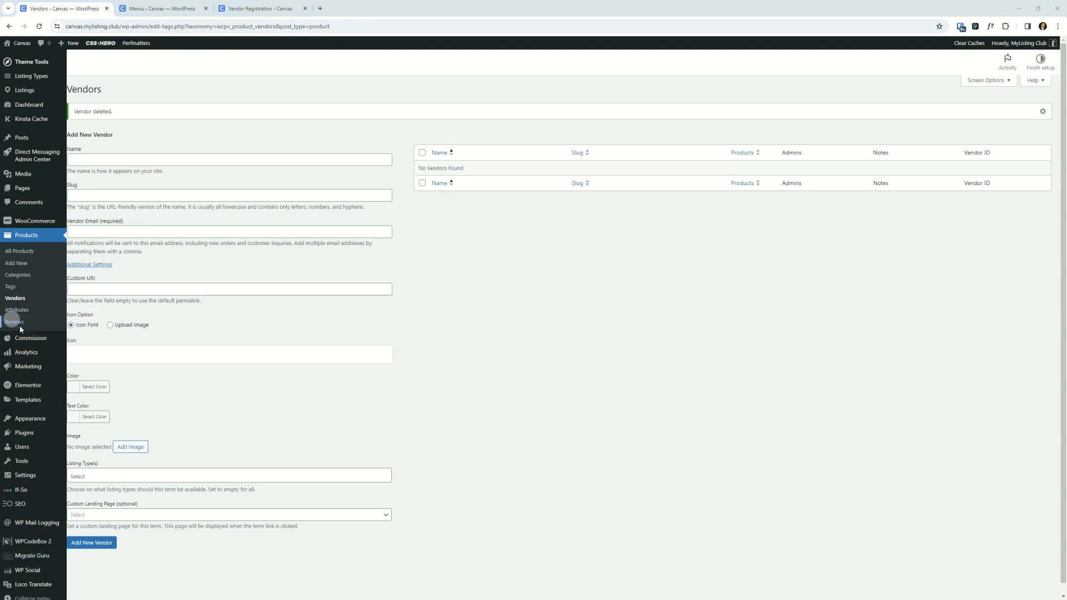
pyautogui.click(47, 524)
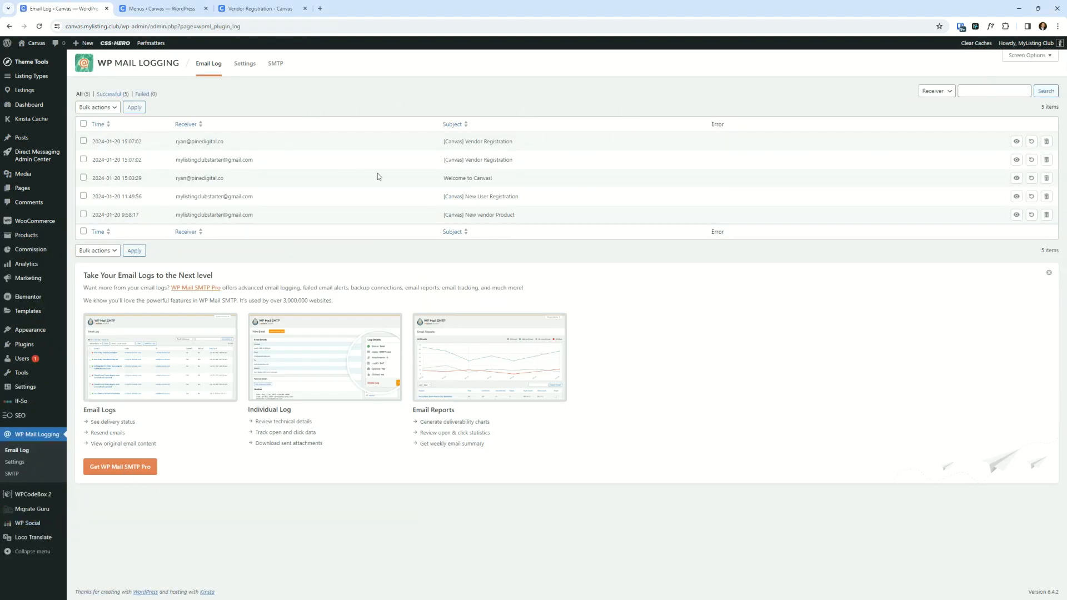
pyautogui.click(1016, 143)
pyautogui.scroll(-3, 573, 232)
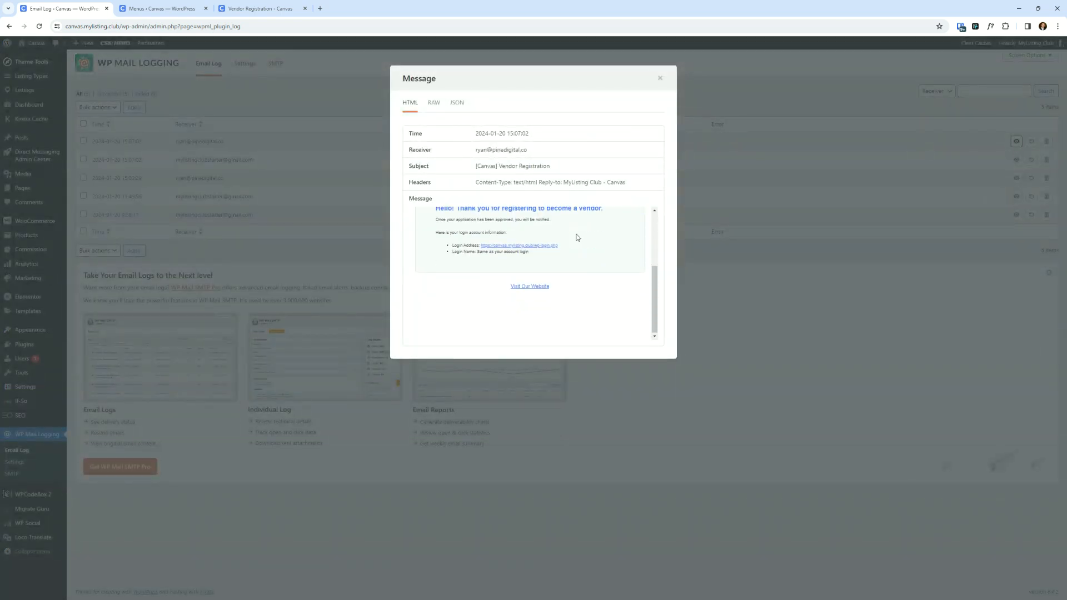
pyautogui.scroll(1, 578, 237)
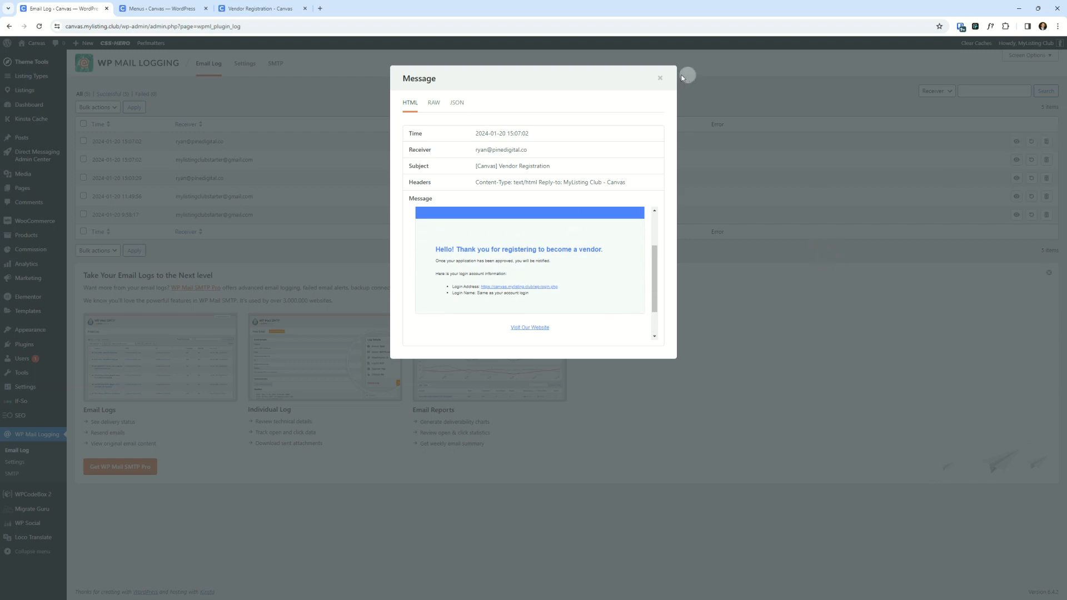
pyautogui.click(661, 79)
# - View the admin's Vendor Registration notification message and its approval link in the log preview
pyautogui.click(1016, 159)
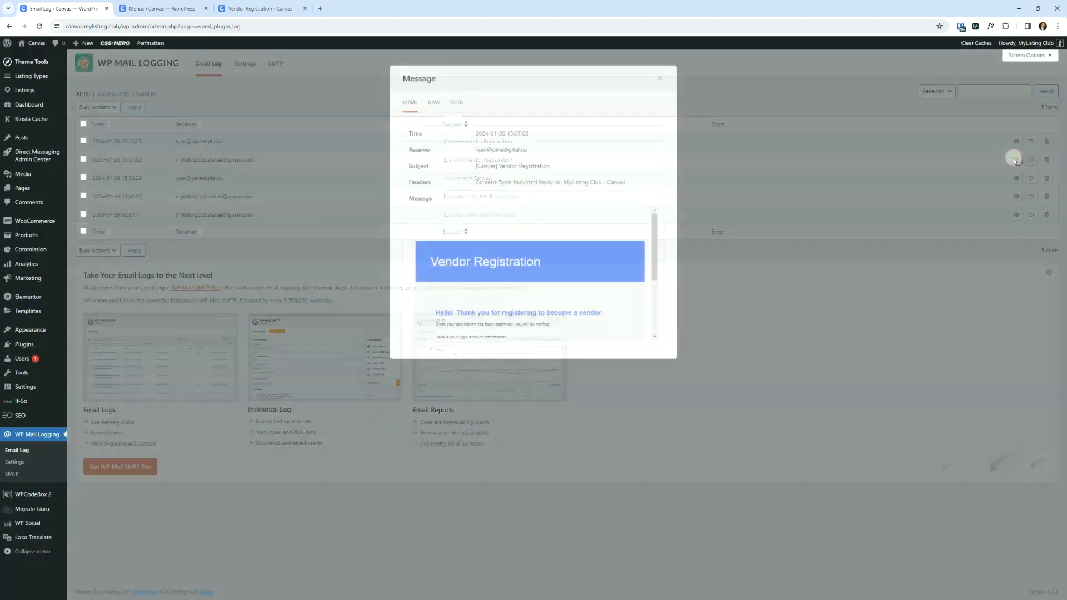
pyautogui.scroll(-3, 565, 308)
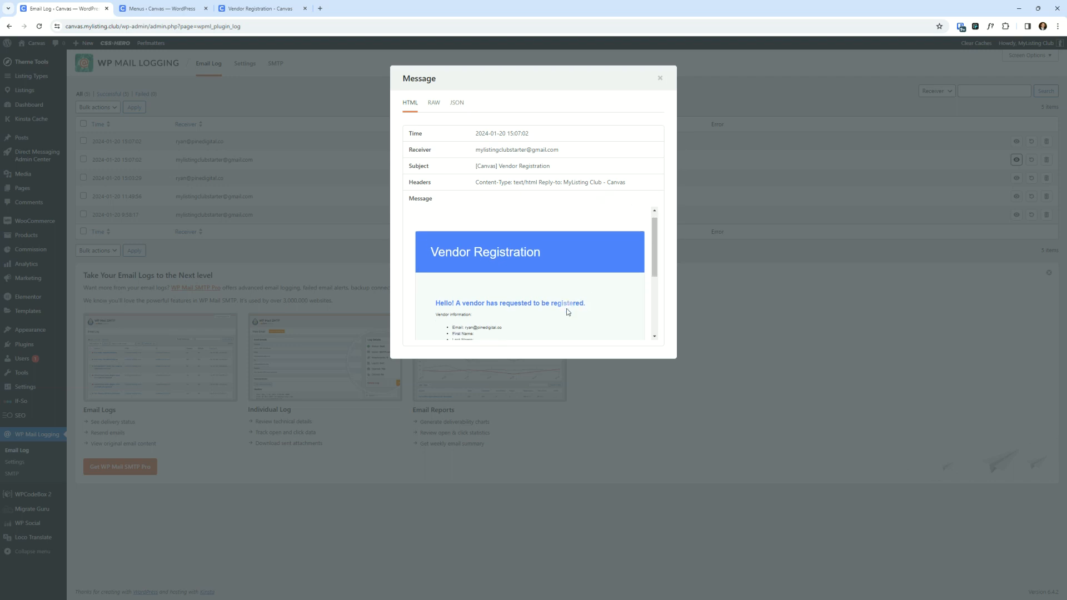
pyautogui.scroll(1, 565, 308)
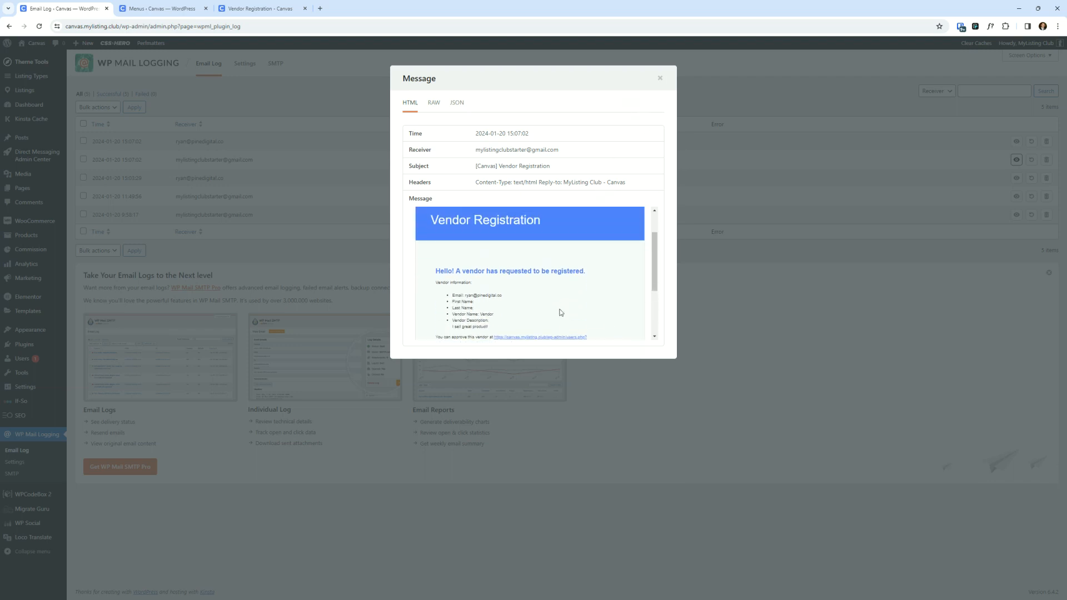
pyautogui.scroll(-1, 559, 306)
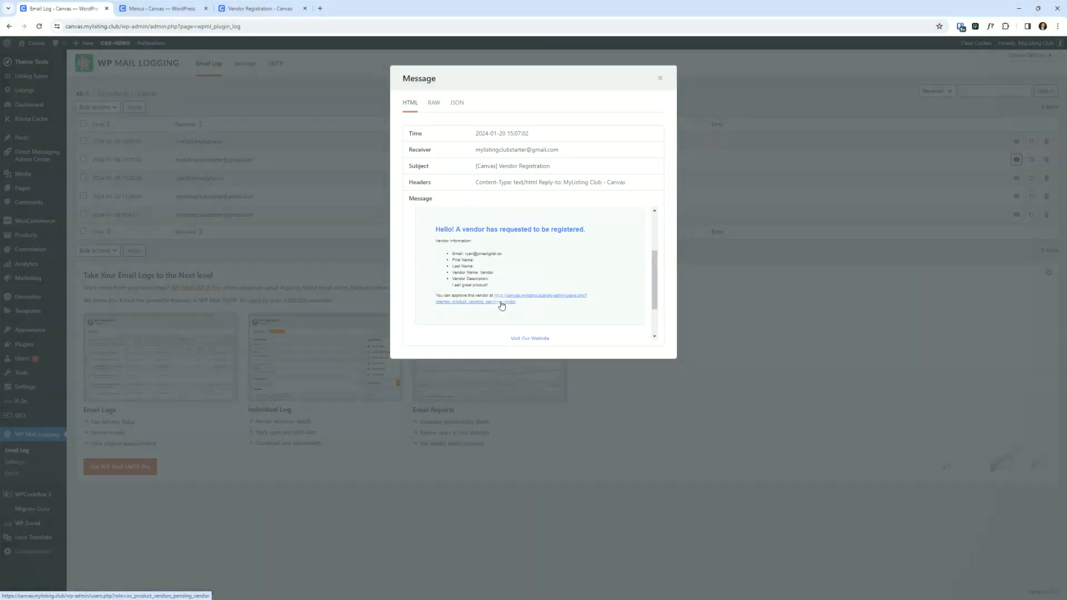
pyautogui.click(502, 305)
pyautogui.scroll(-5, 523, 294)
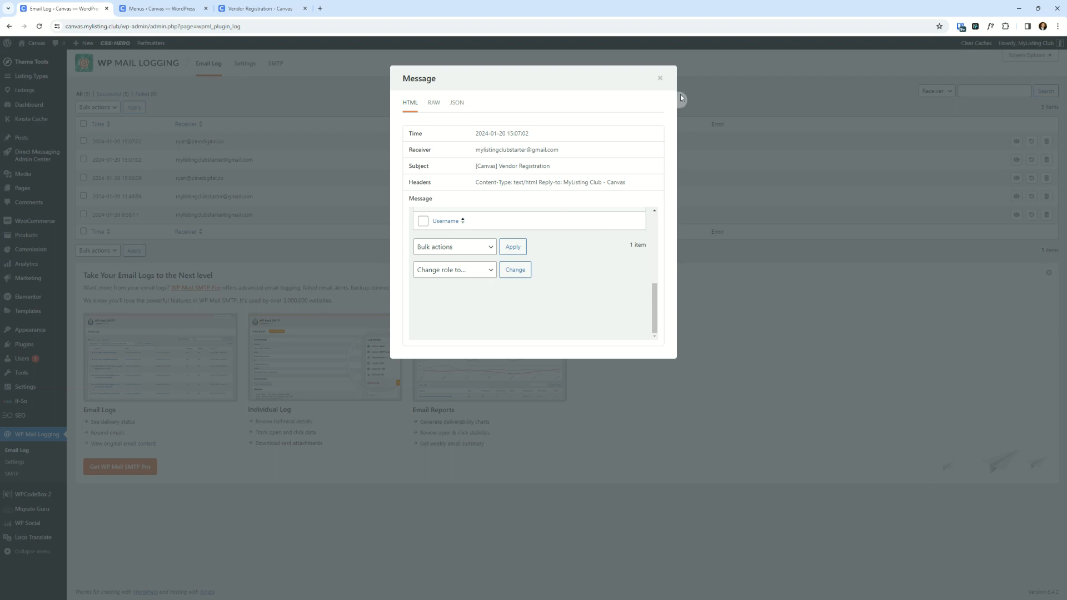
pyautogui.click(661, 78)
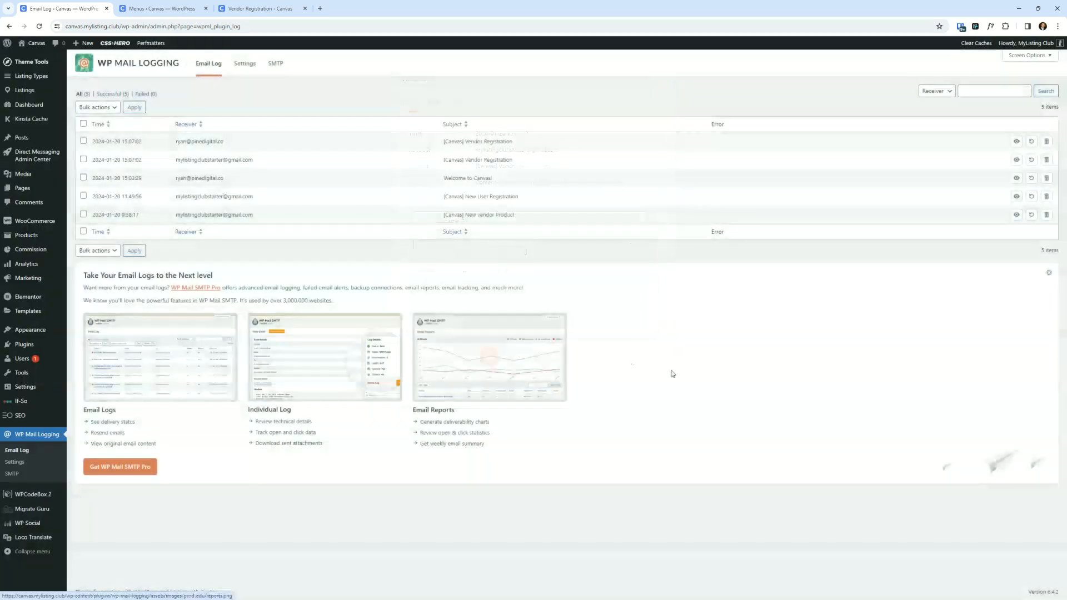
pyautogui.click(678, 367)
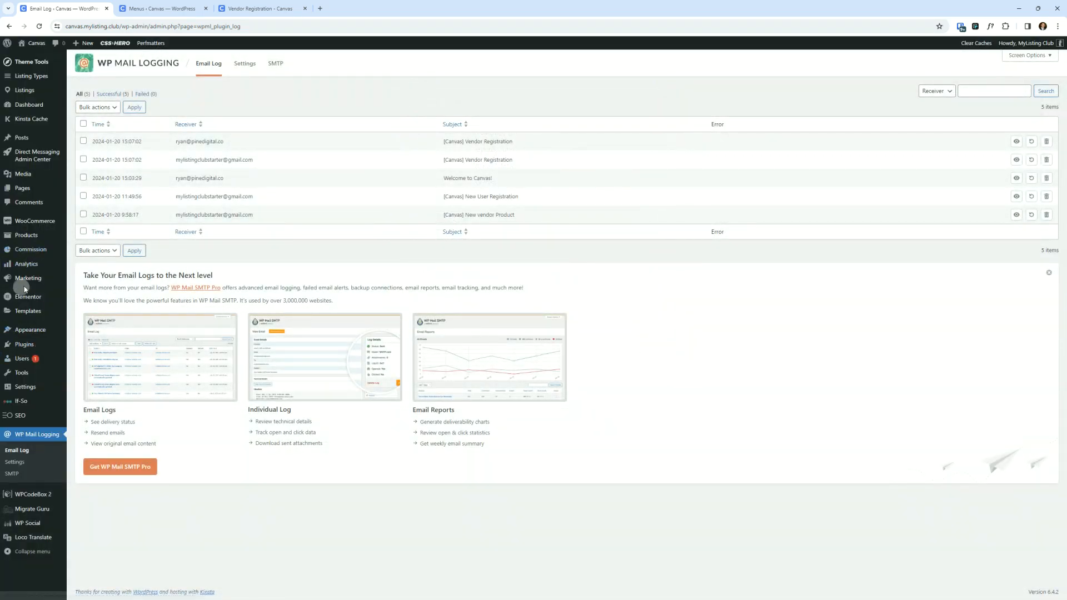
pyautogui.click(38, 194)
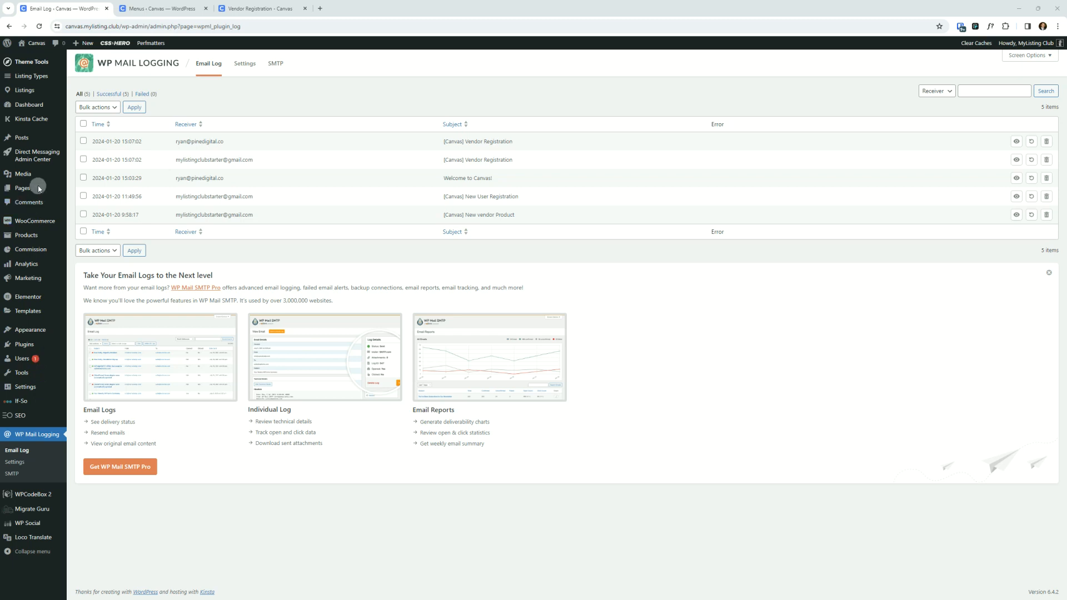
# - Approve the pending vendor user as a Vendor Admin from the Users list
pyautogui.moveTo(12, 359)
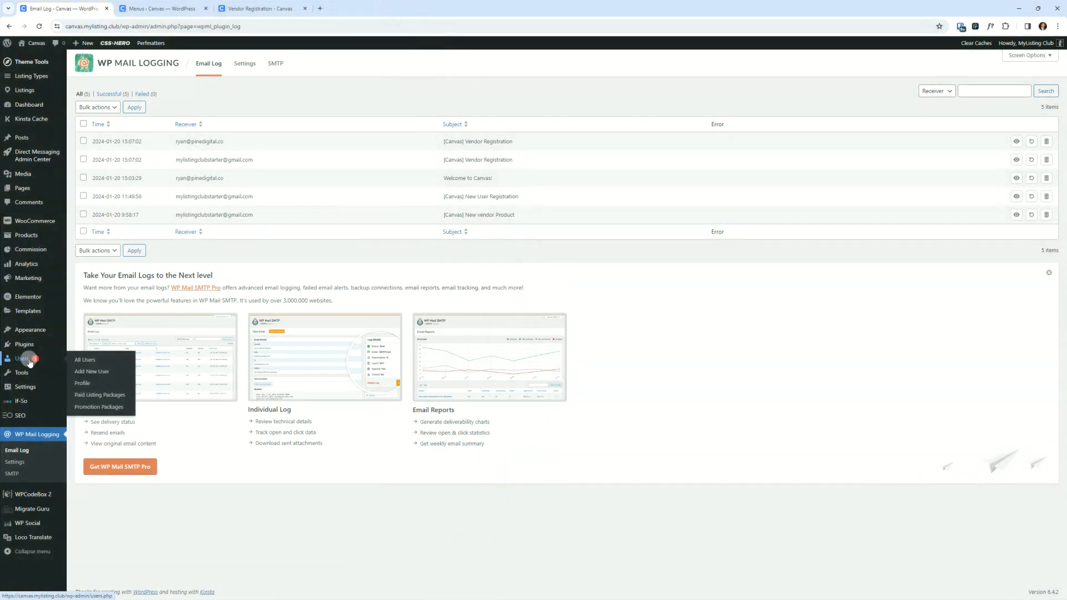
pyautogui.click(30, 361)
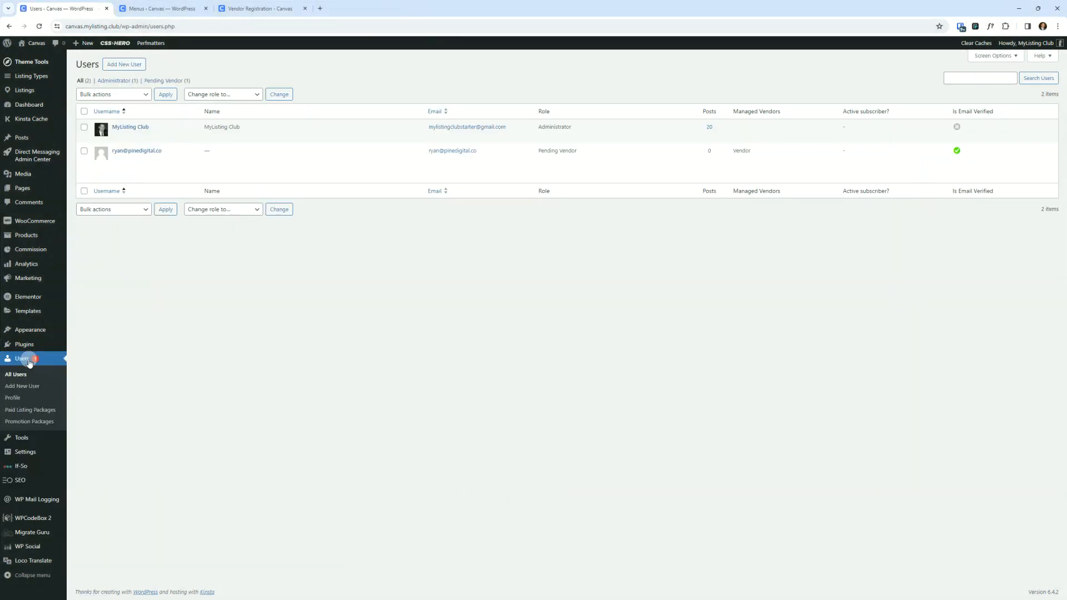
pyautogui.moveTo(553, 151)
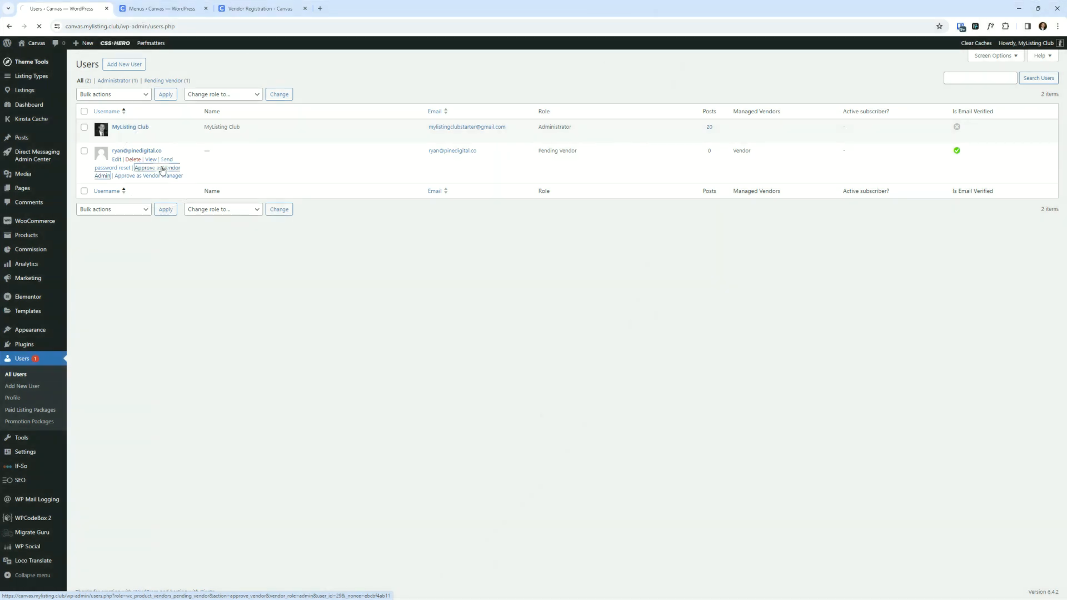
pyautogui.click(162, 169)
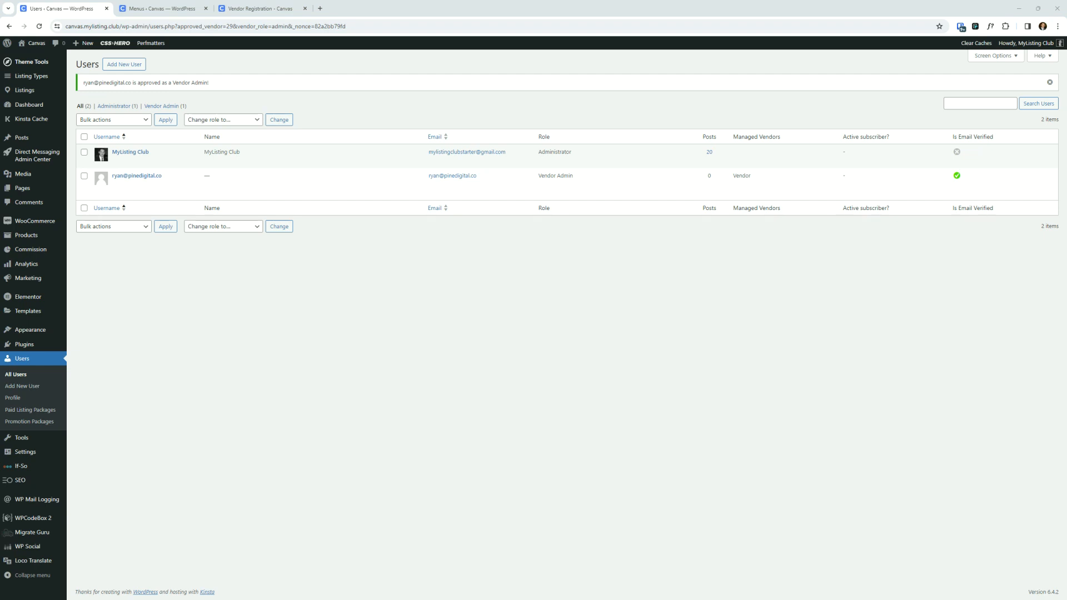
# - Copy the login address link from the Vendor Approval e-mail and close the e-mail window
pyautogui.hotkey('alt', 'Tab')
pyautogui.doubleClick(592, 99)
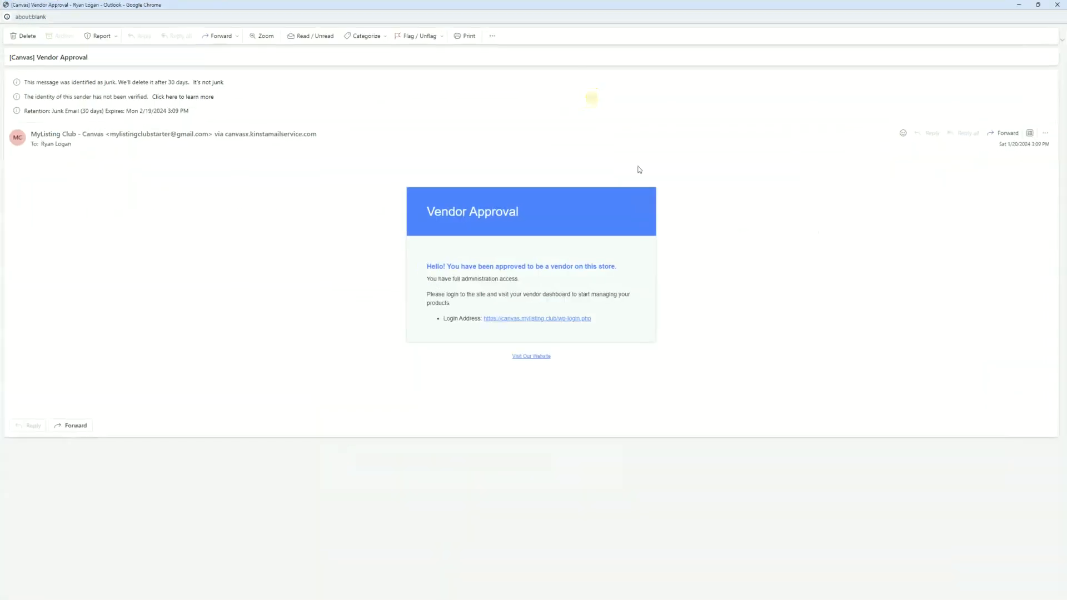
pyautogui.click(474, 227)
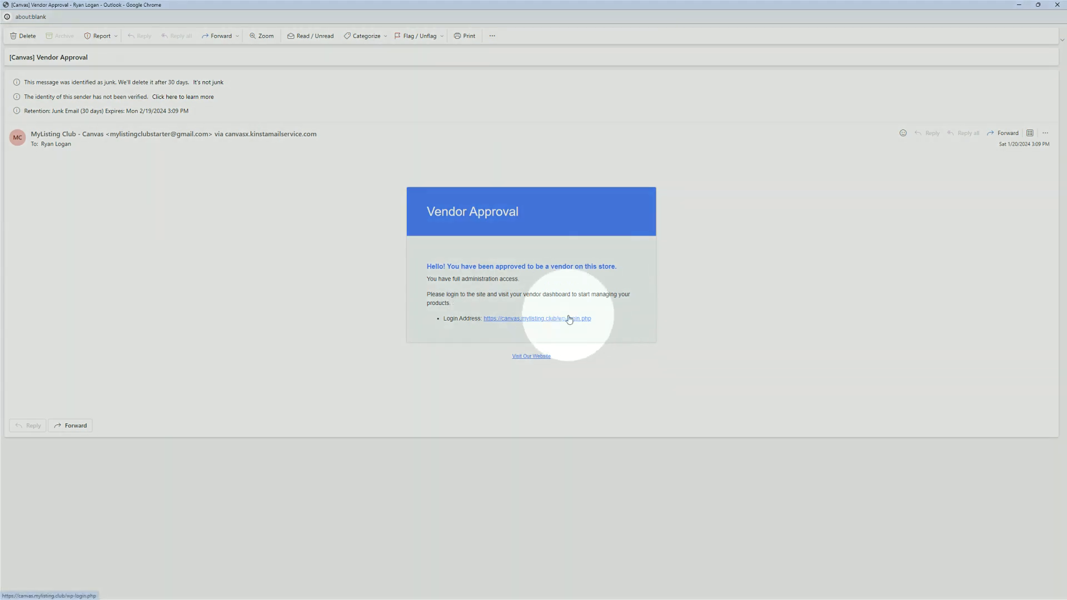
pyautogui.rightClick(568, 318)
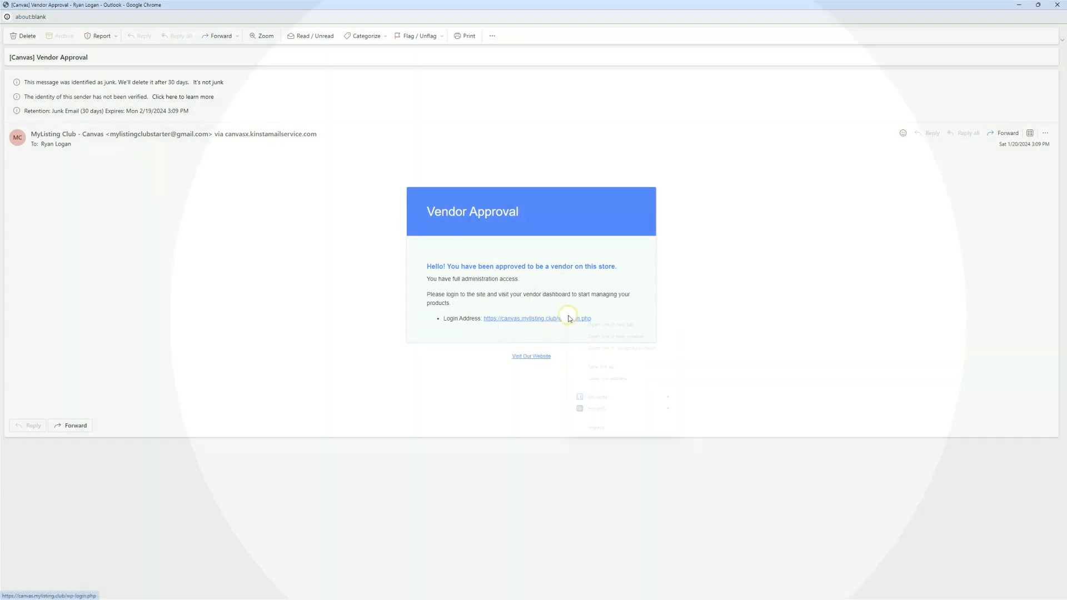
pyautogui.click(613, 378)
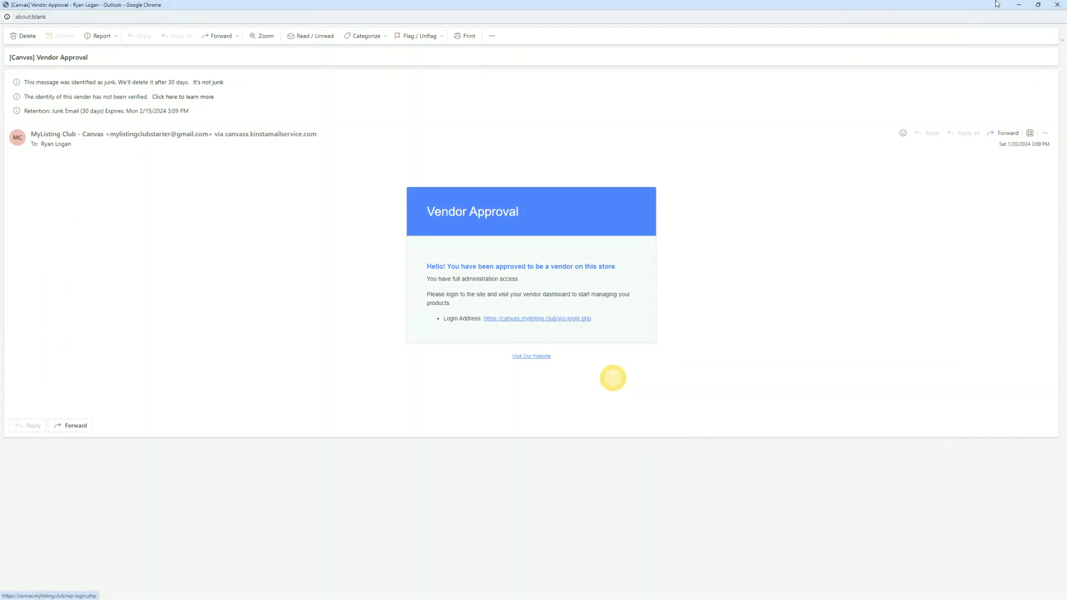
pyautogui.click(1056, 4)
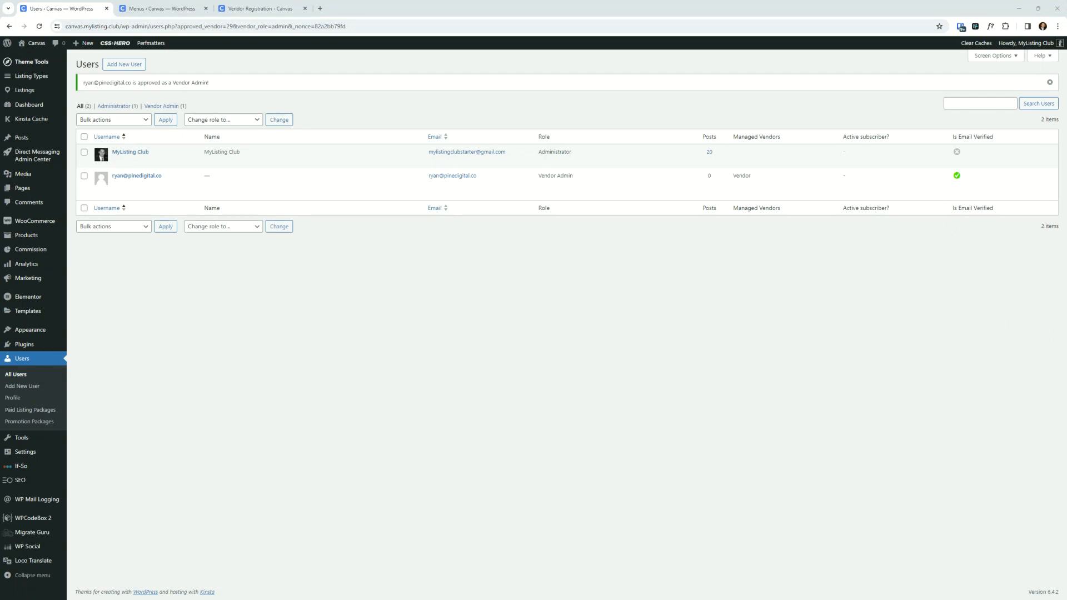
# - Open the copied wp-login.php address in the incognito window
pyautogui.moveTo(1066, 111); pyautogui.dragTo(632, 119)
pyautogui.doubleClick(632, 119)
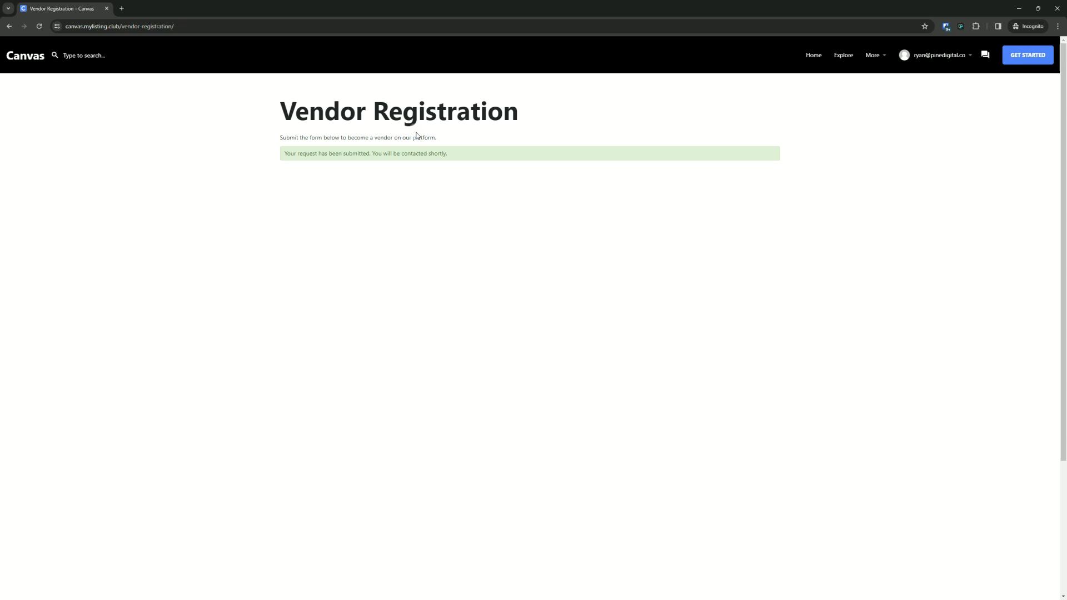
pyautogui.click(153, 26)
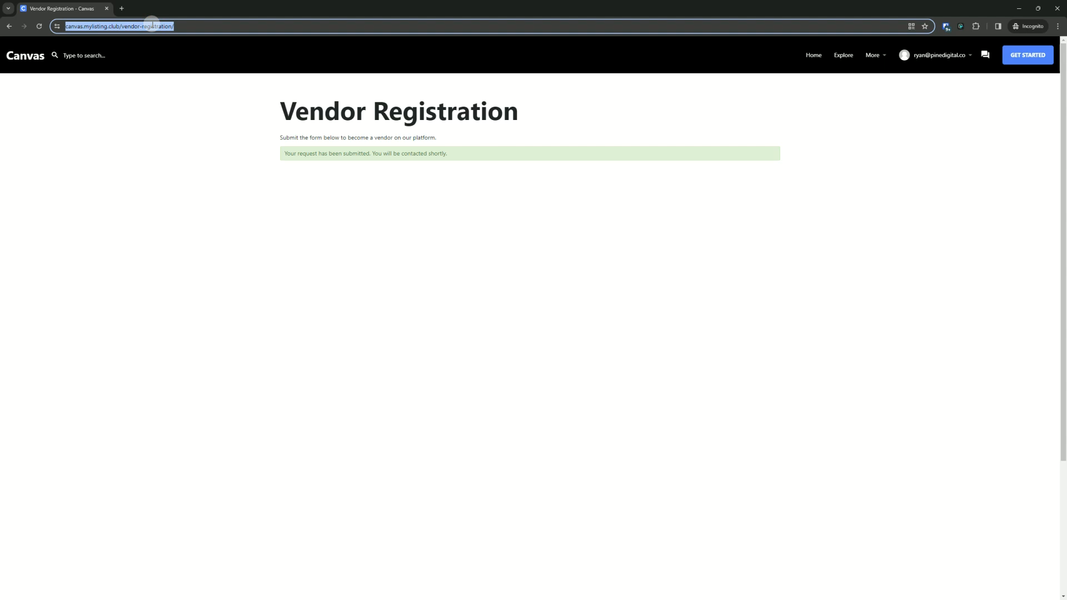
pyautogui.hotkey('ctrl', 'v')
pyautogui.press('Return')
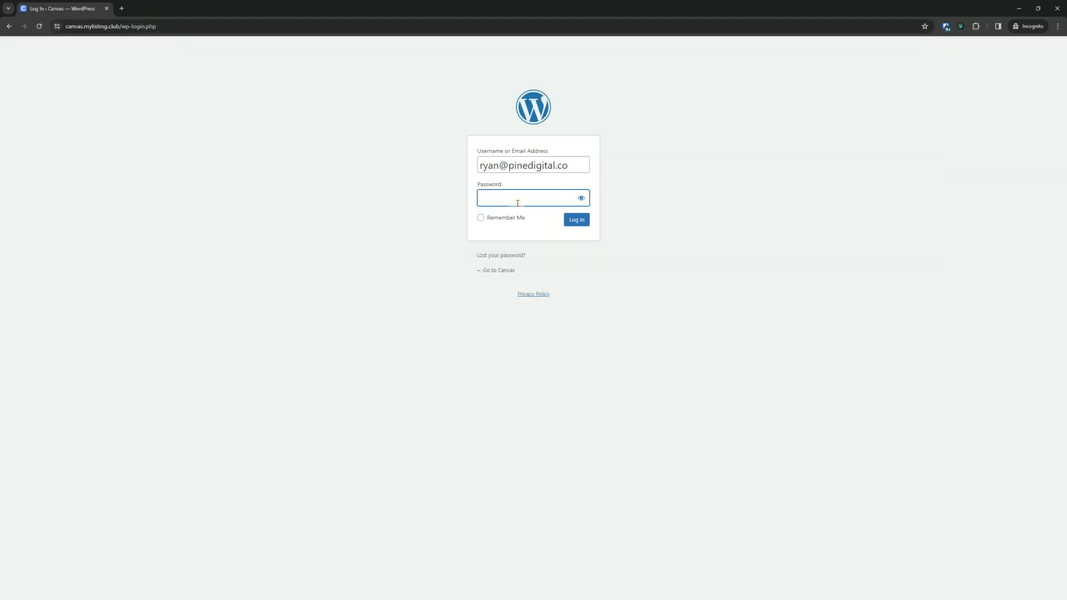
# - Enter the account password and log in as the approved vendor
pyautogui.hotkey('alt', 'Tab')
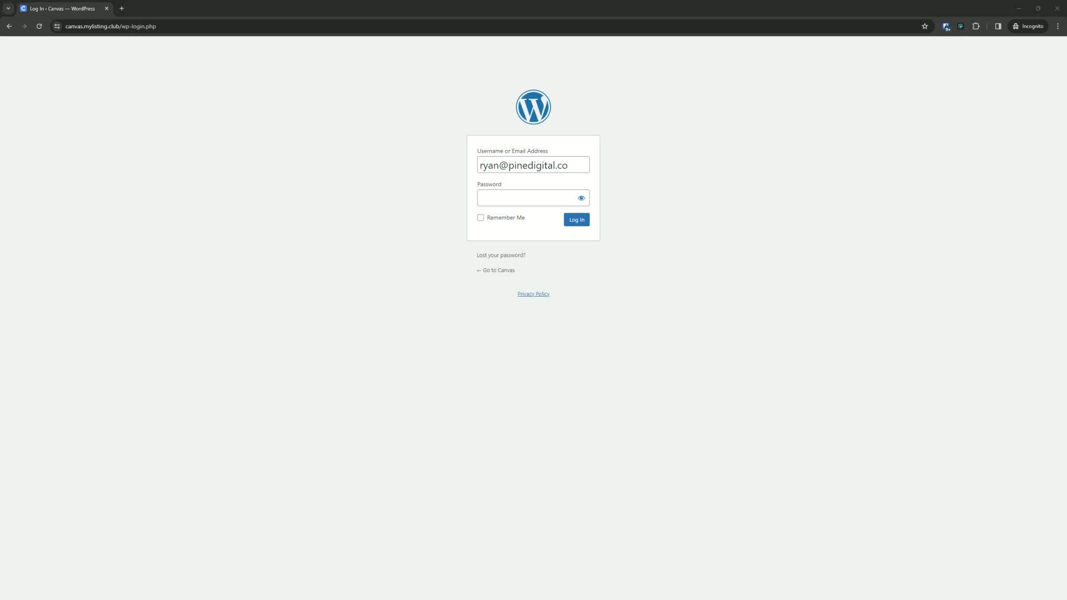
pyautogui.click(501, 206)
pyautogui.write('•••••••••••')
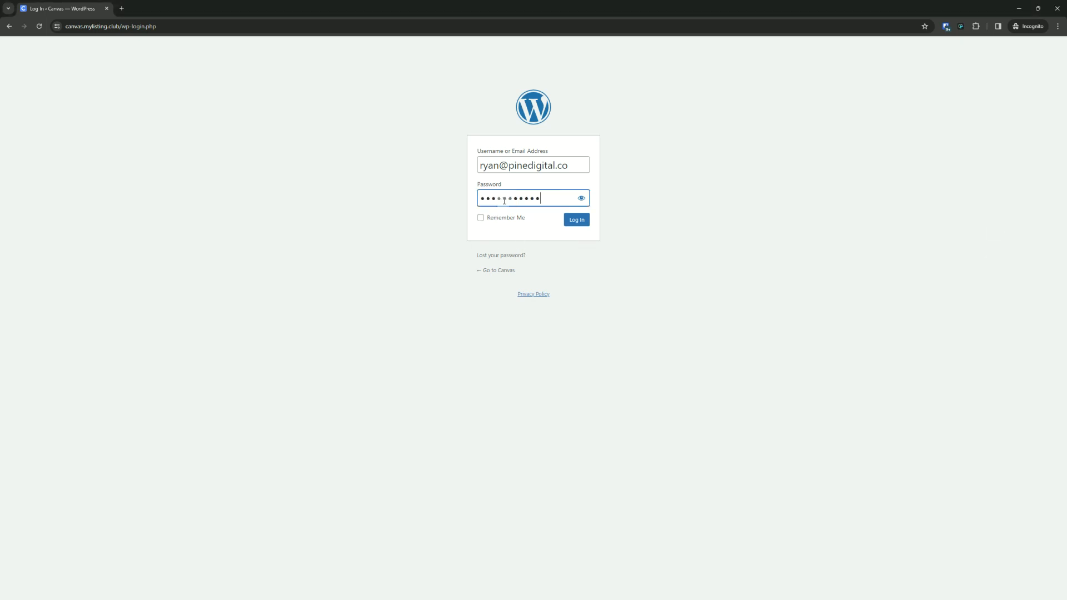
pyautogui.click(578, 220)
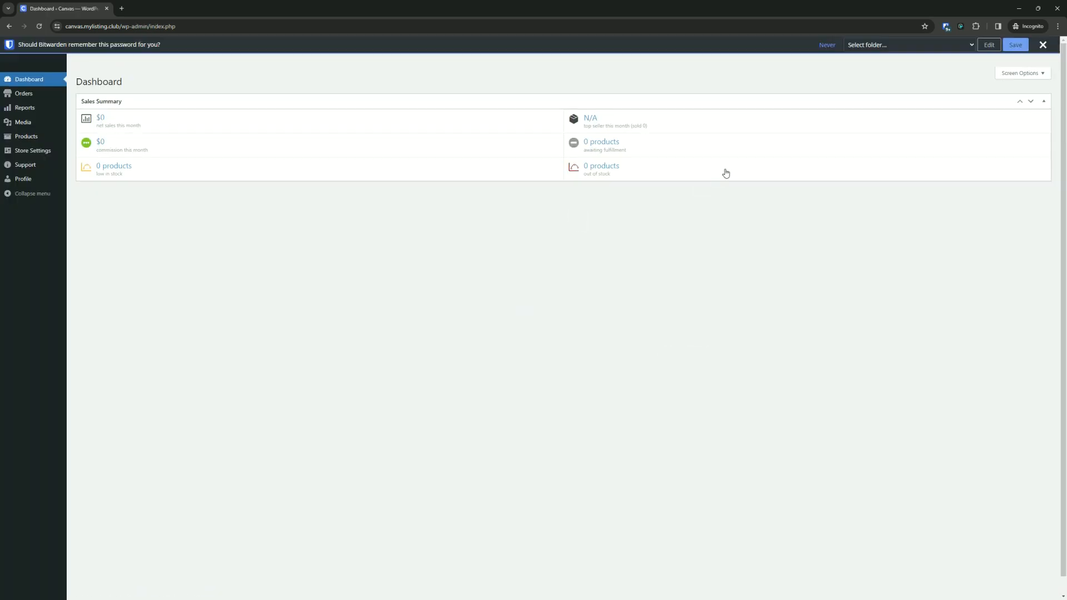
# - Dismiss the password-saving prompt on the vendor dashboard
pyautogui.click(410, 373)
pyautogui.click(1040, 48)
pyautogui.click(697, 377)
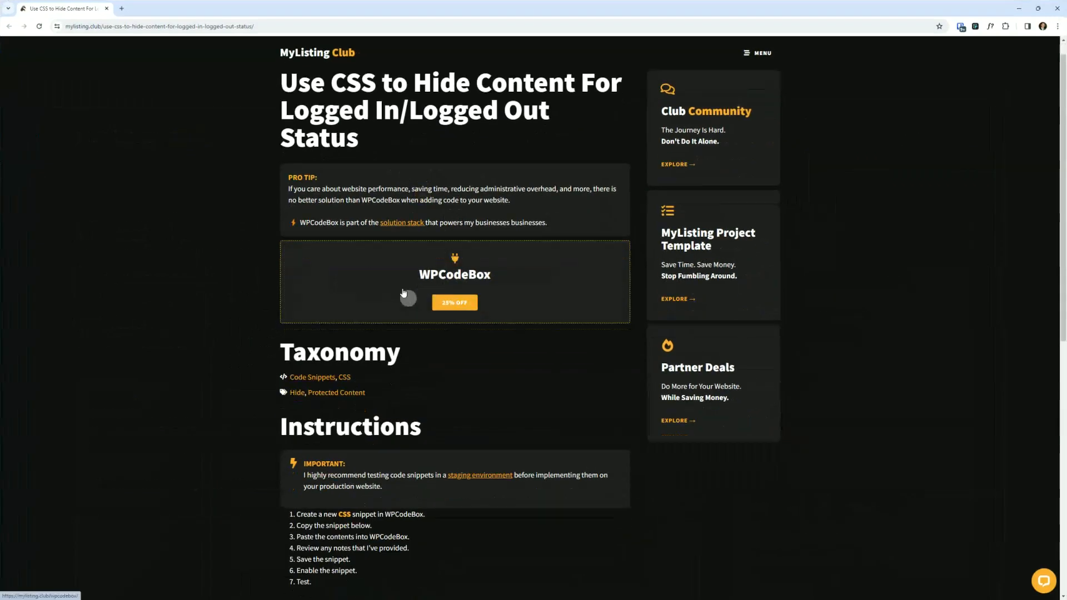
# - Scroll through the article on using CSS to hide content for logged-in and logged-out status
pyautogui.scroll(-8, 403, 293)
pyautogui.scroll(3, 328, 441)
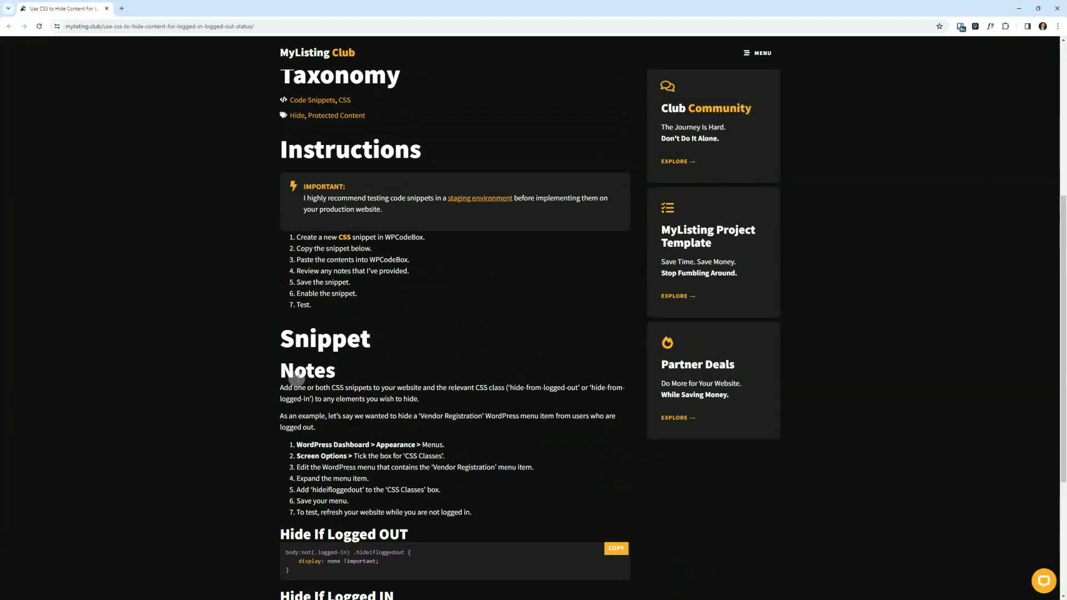
pyautogui.scroll(5, 297, 378)
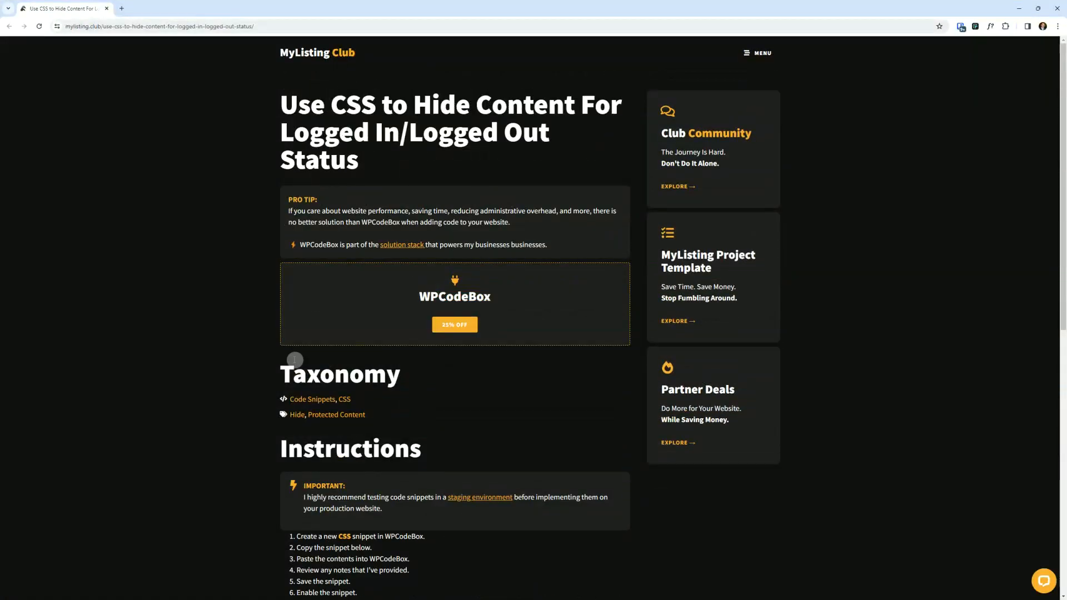
pyautogui.scroll(-9, 295, 361)
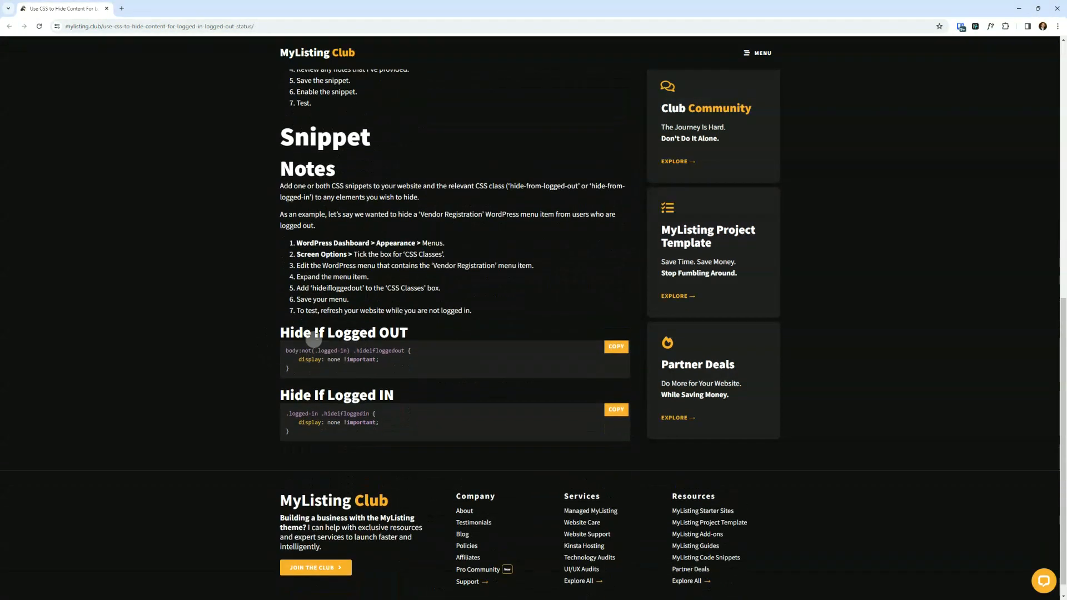
pyautogui.scroll(9, 933, 117)
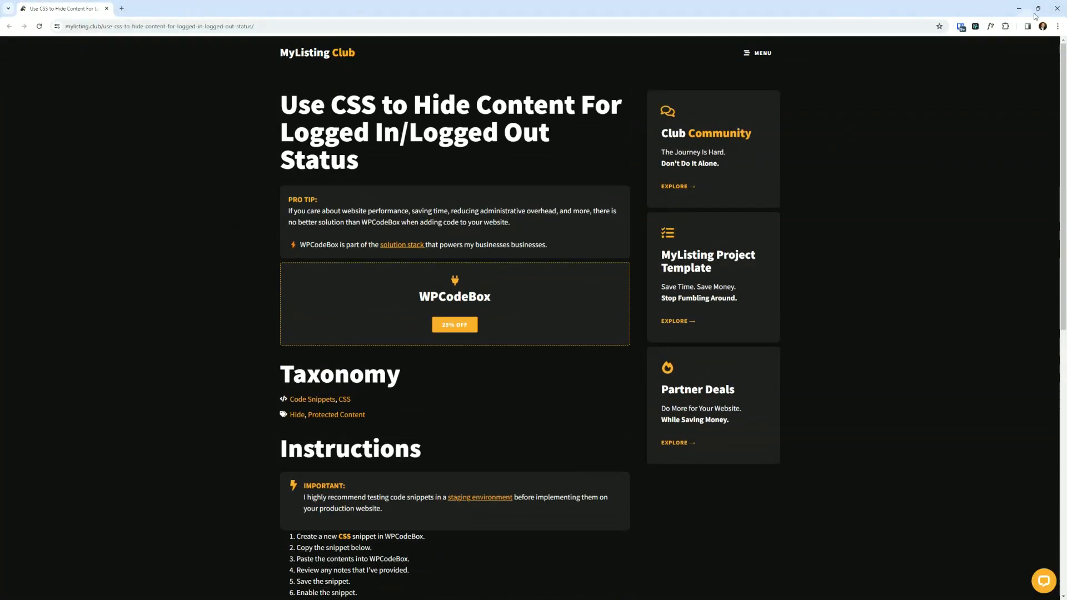
# - Return to the admin window, open the Menus editor and expand the Vendor Registration menu item
pyautogui.click(1056, 9)
pyautogui.click(654, 461)
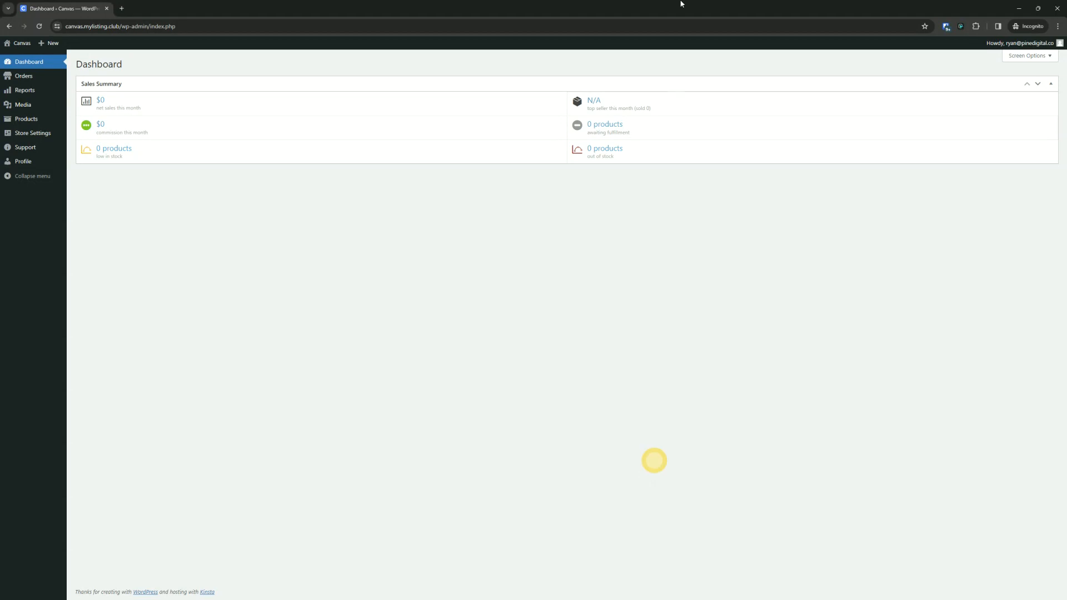
pyautogui.click(429, 180)
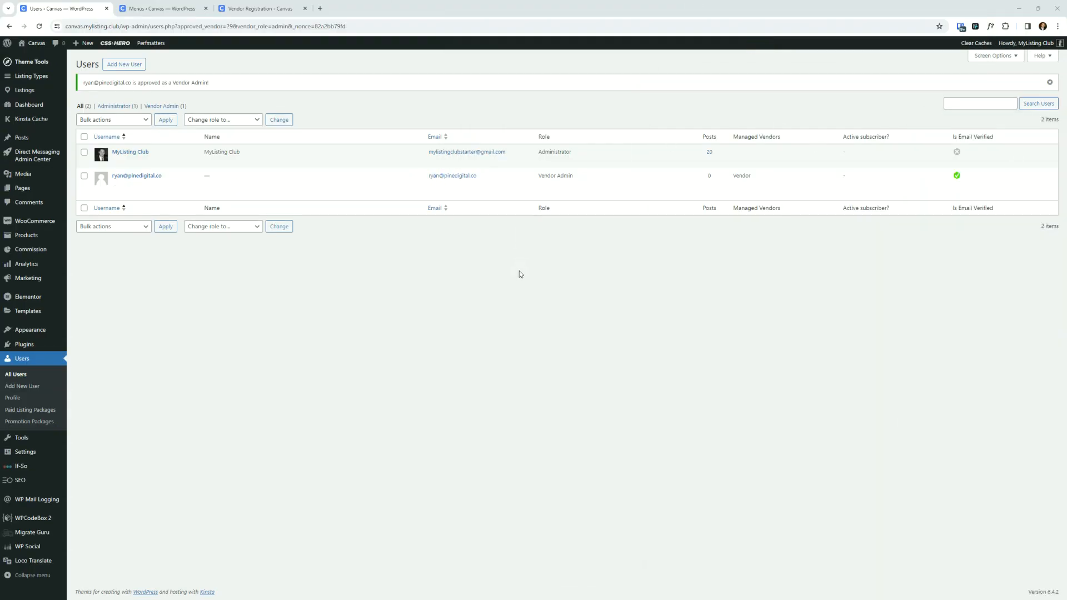
pyautogui.click(48, 368)
pyautogui.moveTo(25, 330)
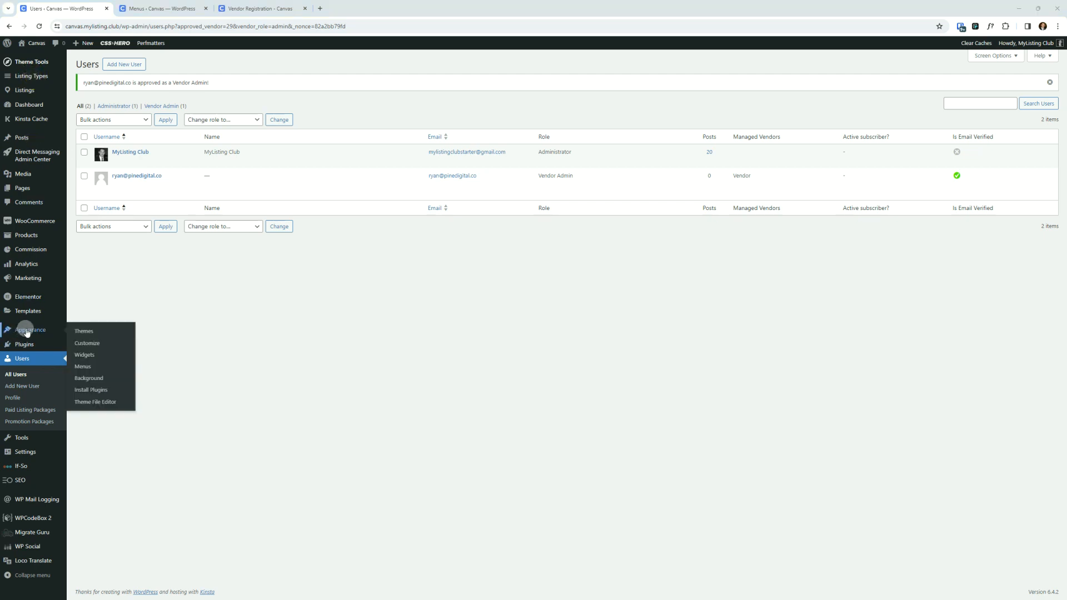
pyautogui.click(85, 367)
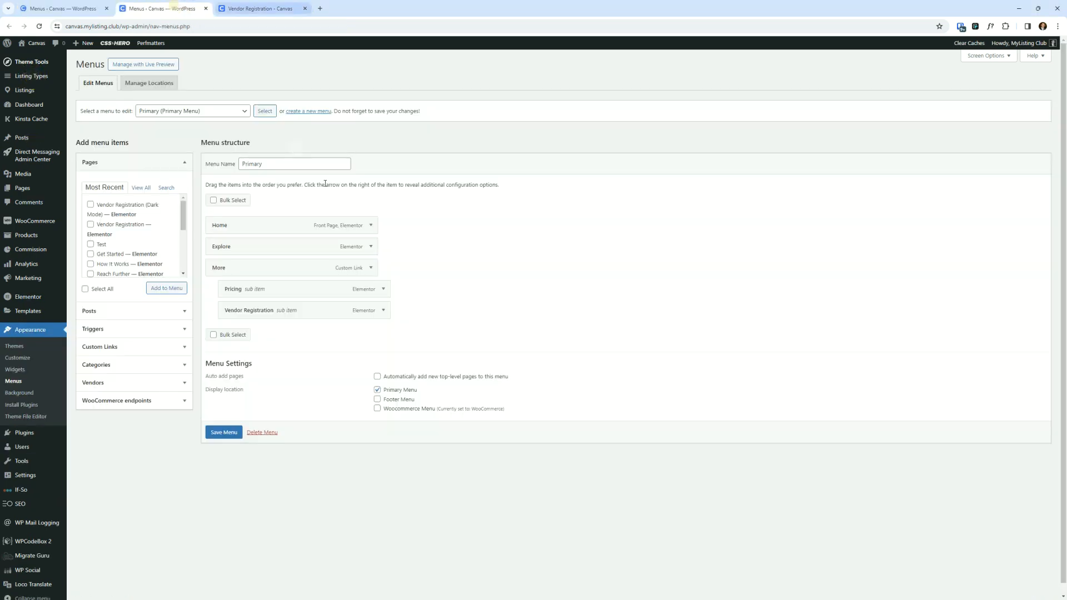
pyautogui.click(384, 311)
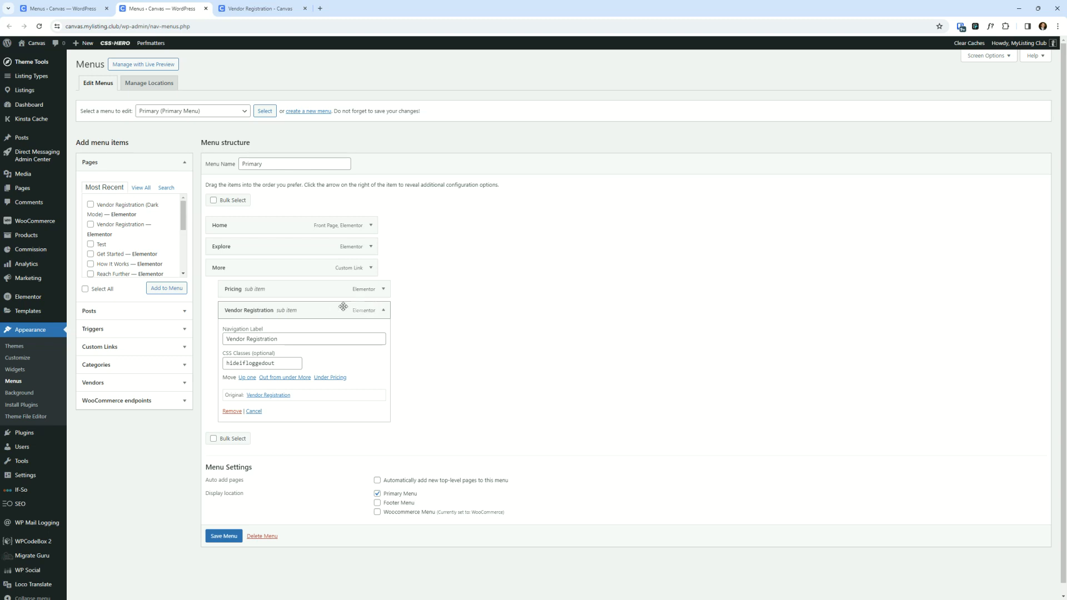
# - Check the Vendor Registration item's CSS class and the CSS Classes option in Screen Options
pyautogui.doubleClick(265, 363)
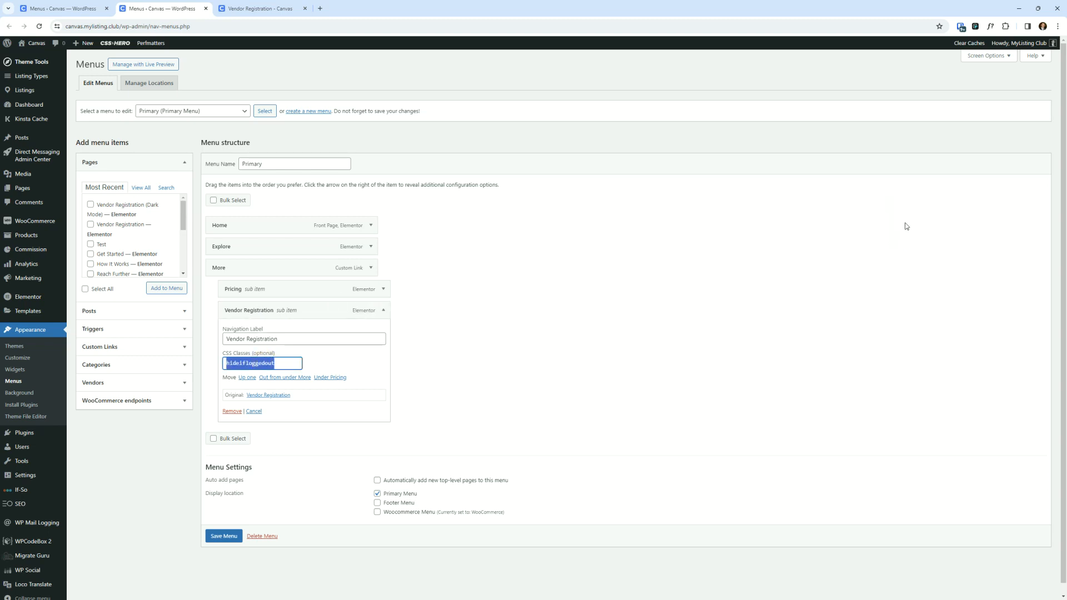
pyautogui.click(990, 58)
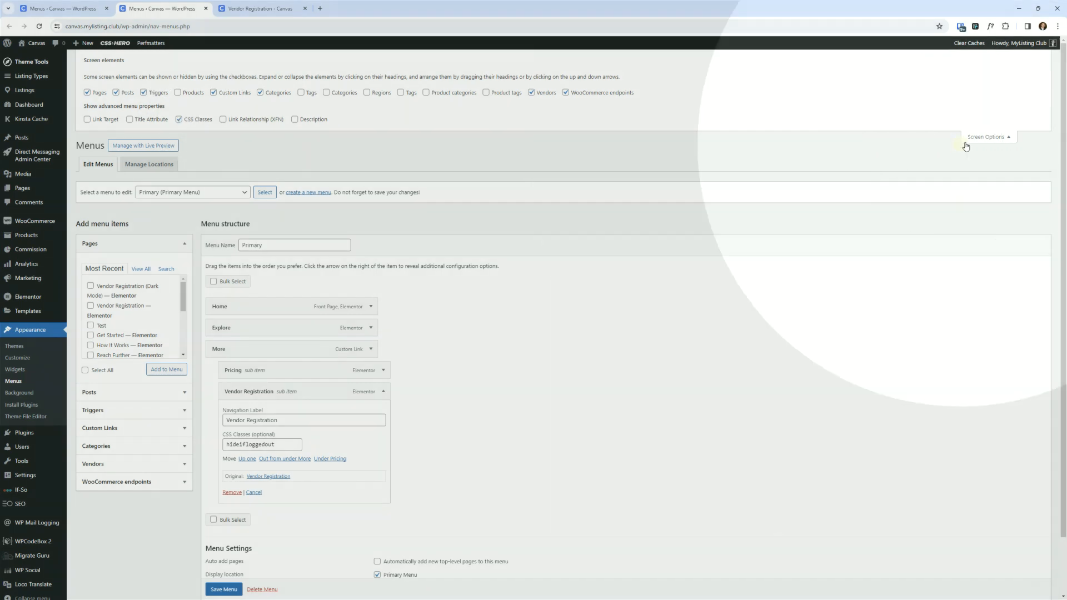
pyautogui.click(986, 137)
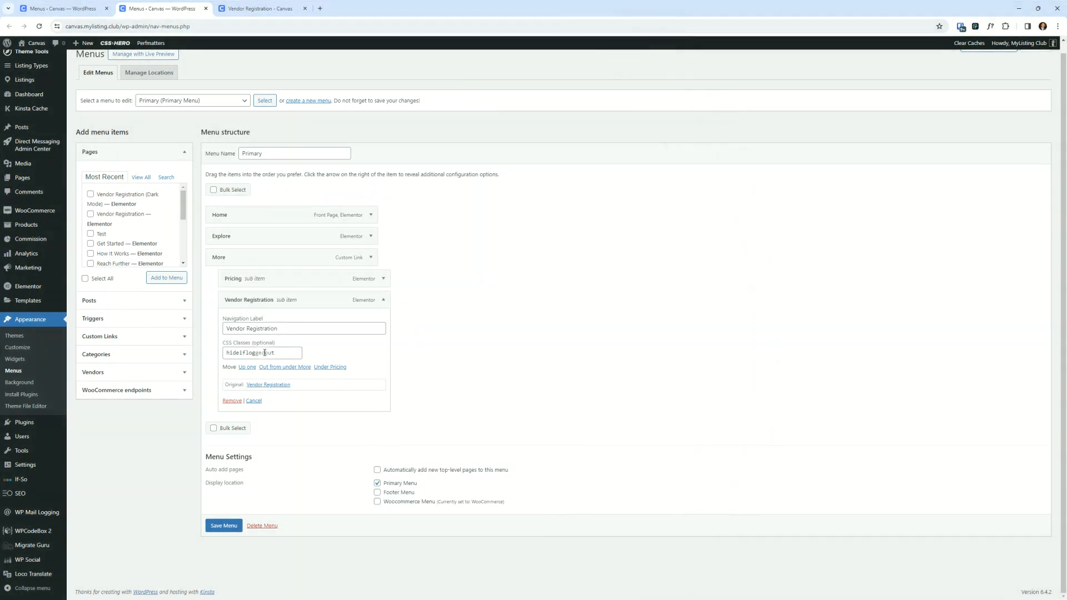
pyautogui.doubleClick(288, 352)
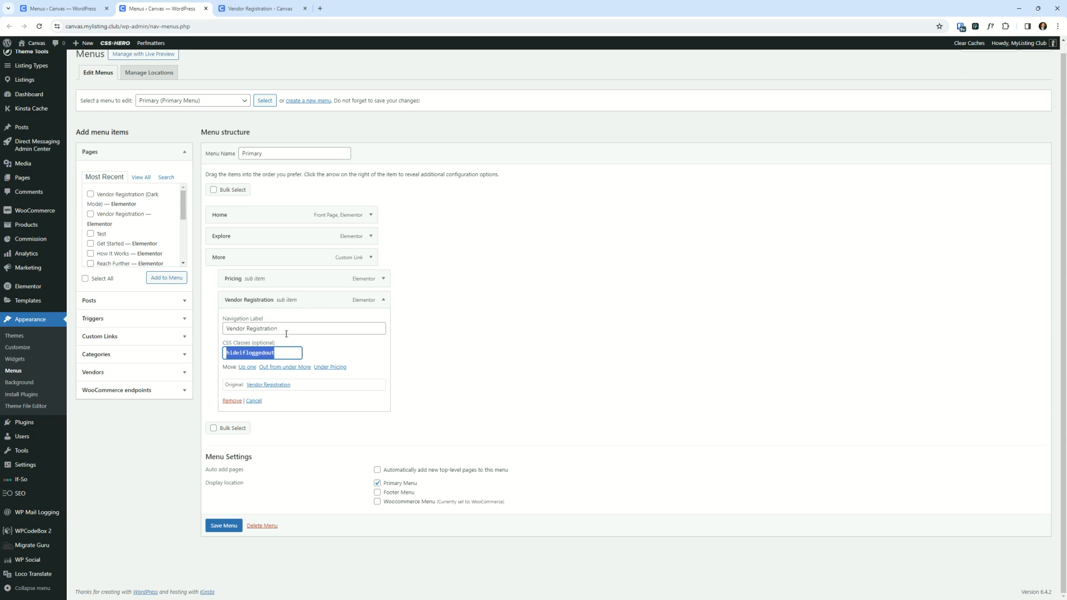
pyautogui.click(543, 312)
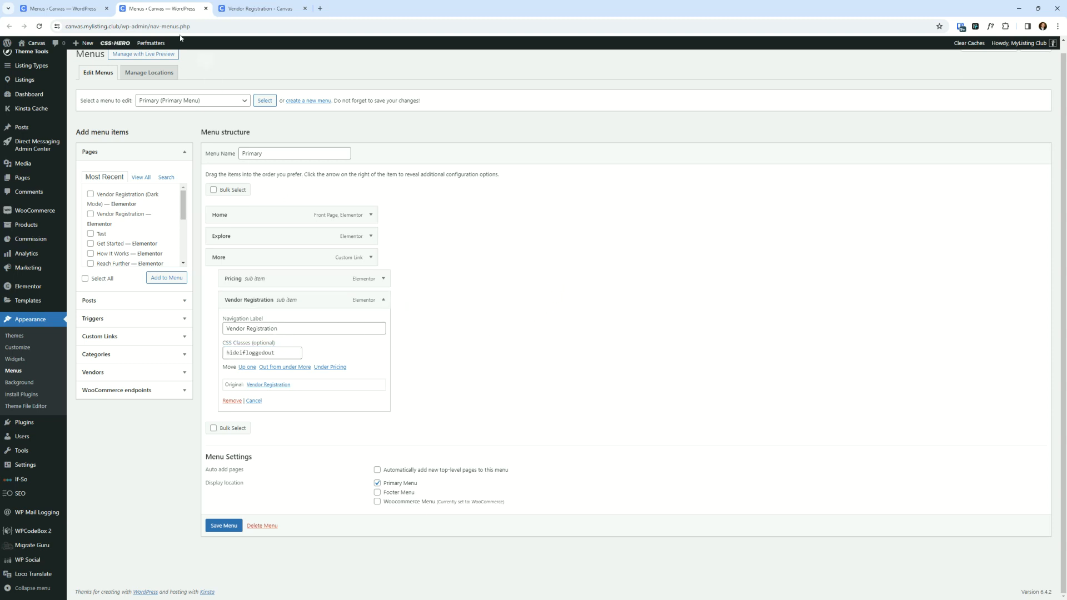
pyautogui.click(234, 7)
pyautogui.click(132, 7)
# - Open WPCodeBox 2 in a new browser tab and switch to it
pyautogui.rightClick(33, 529)
pyautogui.click(75, 404)
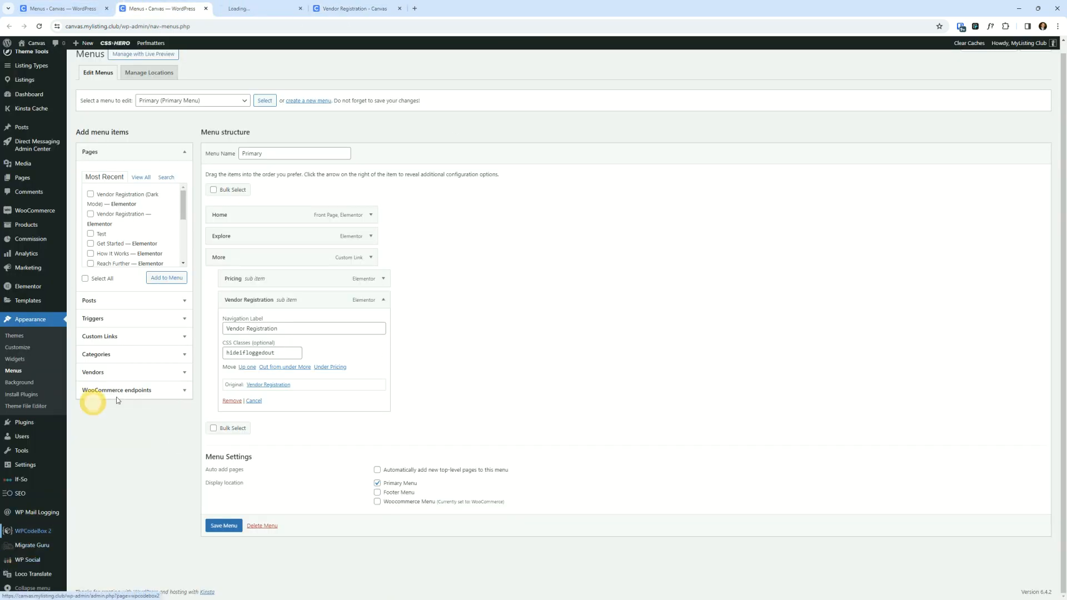
pyautogui.click(252, 9)
pyautogui.moveTo(215, 2); pyautogui.dragTo(159, 6)
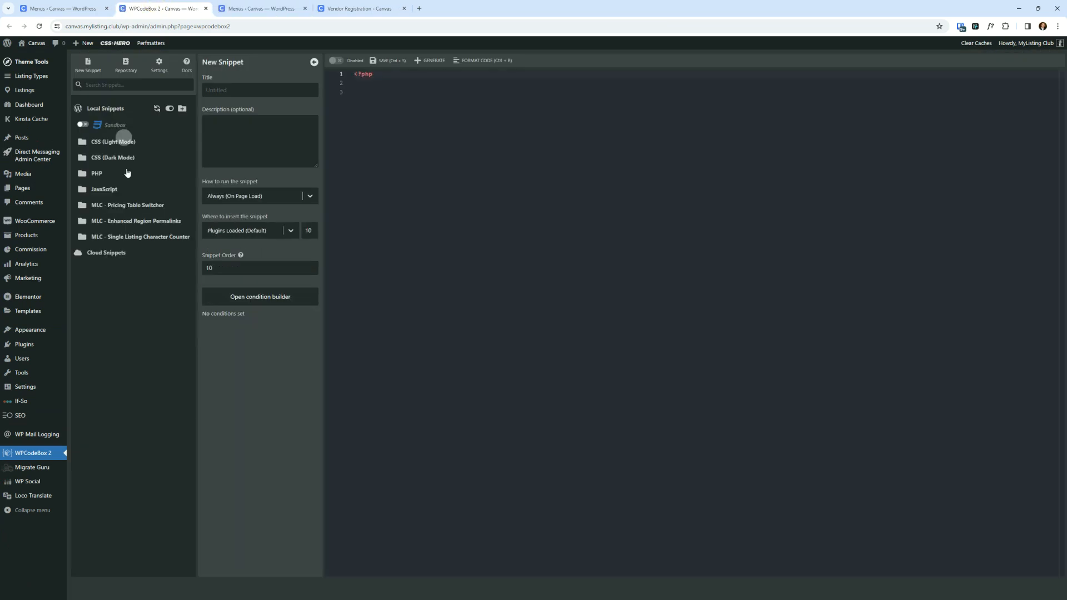
pyautogui.click(108, 8)
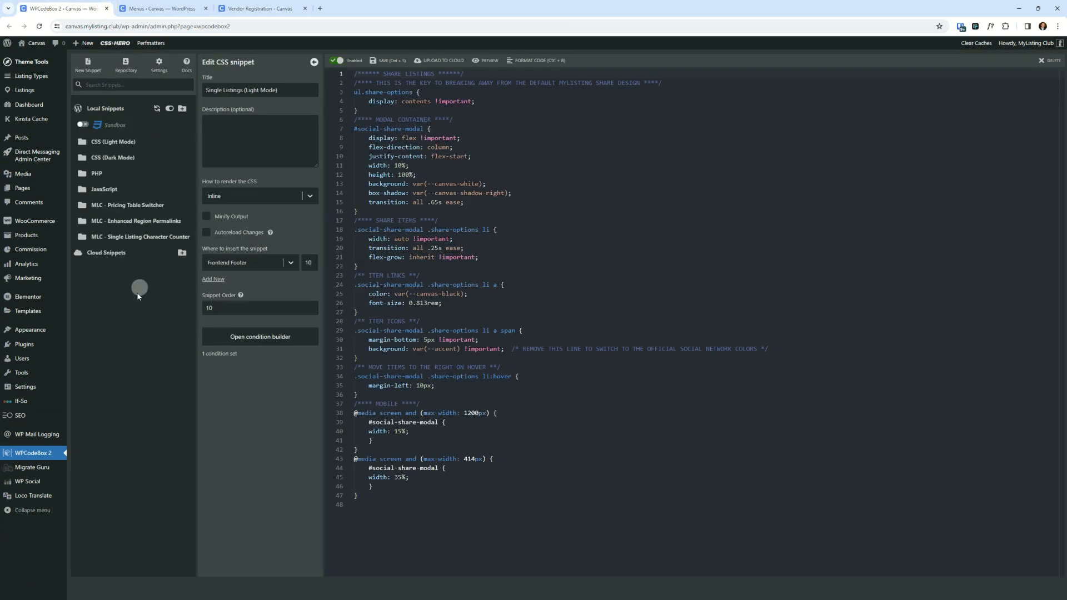
# - Open the PHP snippet WP - Show Content Based On Role and review its code
pyautogui.click(103, 175)
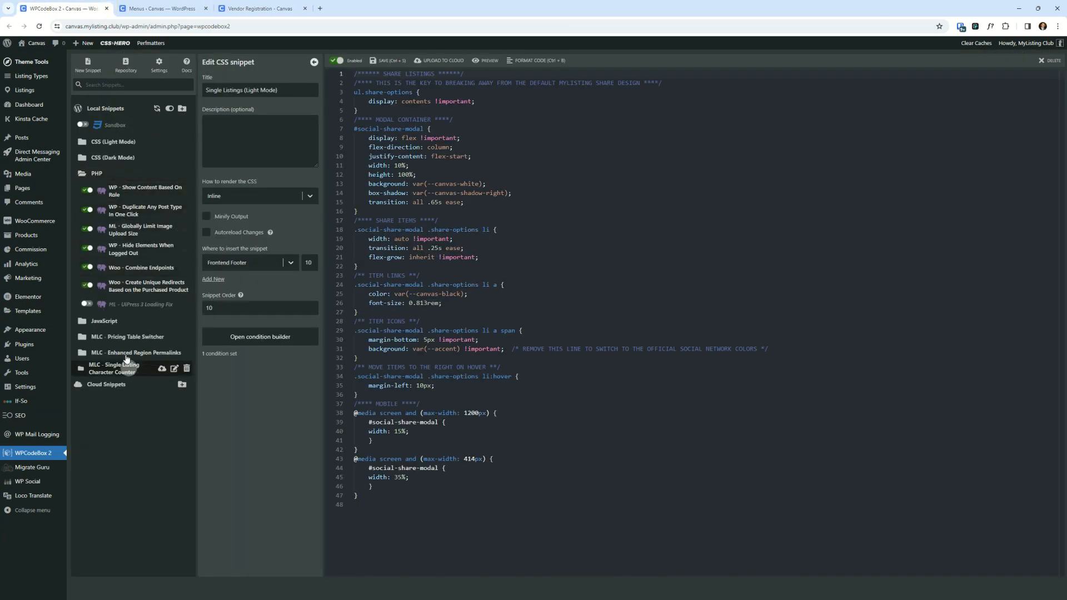
pyautogui.click(140, 193)
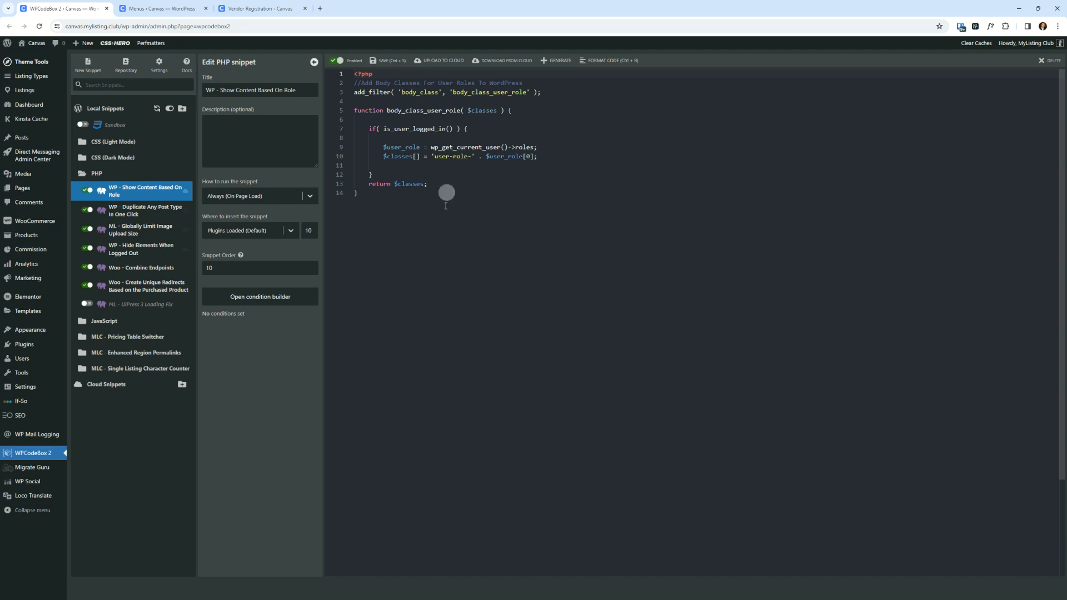
pyautogui.moveTo(428, 215); pyautogui.dragTo(343, 62)
pyautogui.click(589, 269)
pyautogui.click(543, 262)
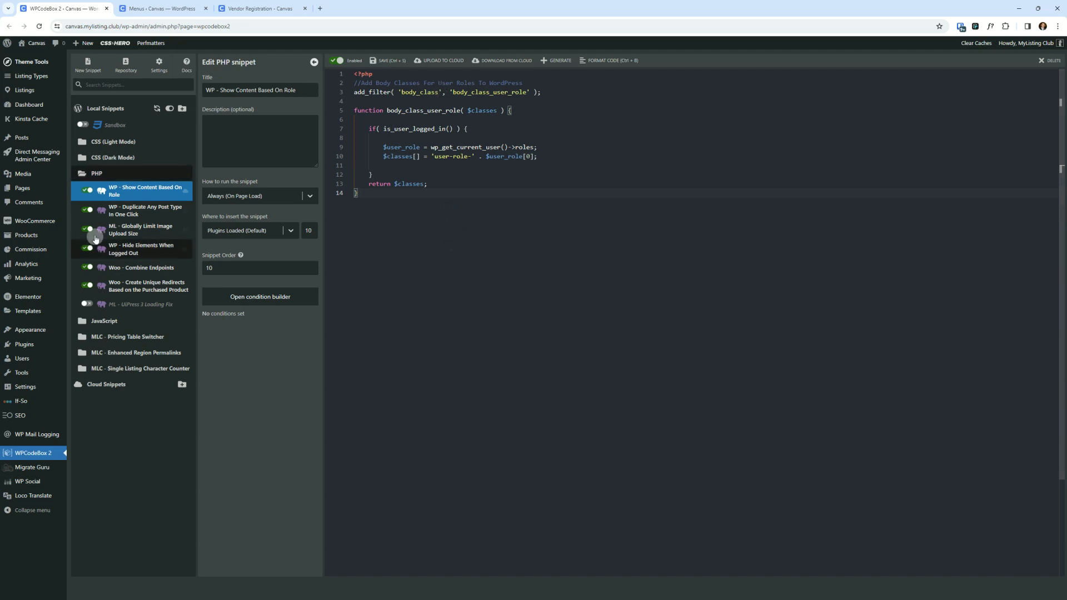
# - Open the Global (Light Mode) CSS snippet and scroll to its rule hiding the vendor menu item
pyautogui.click(106, 176)
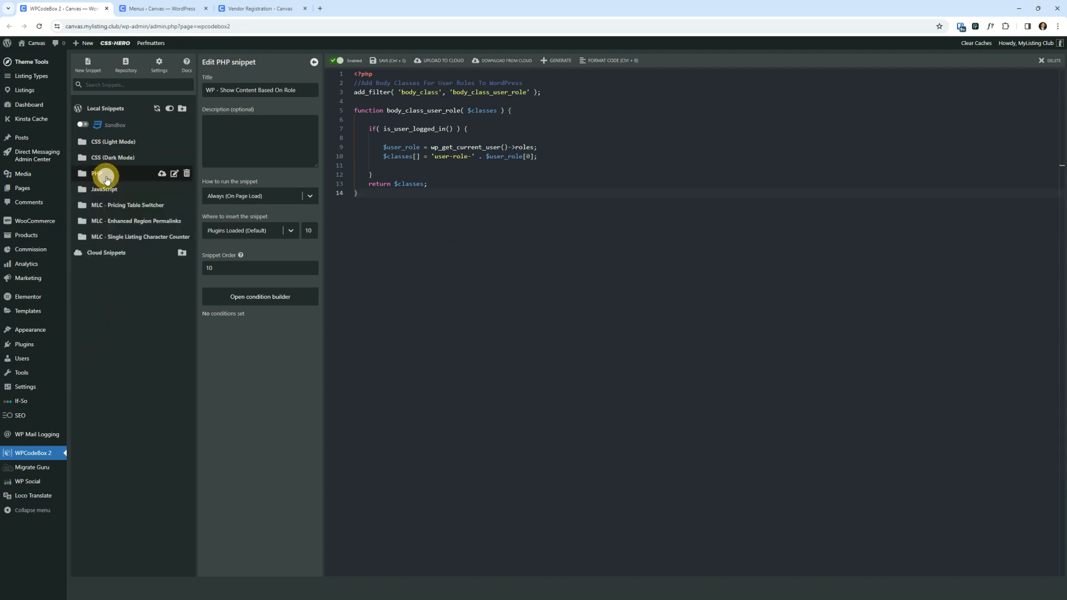
pyautogui.click(121, 142)
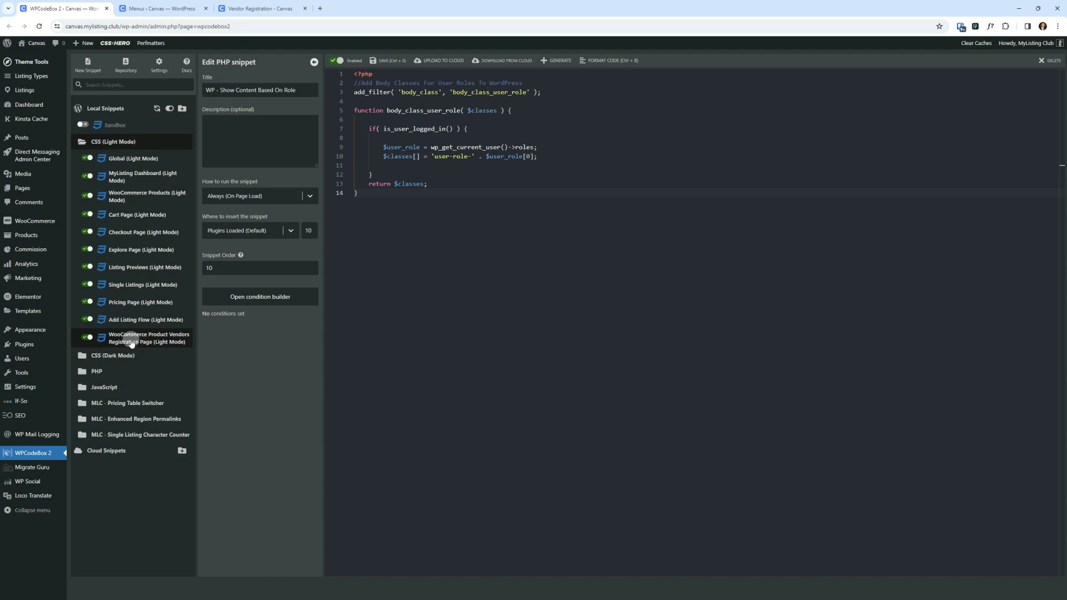
pyautogui.click(132, 161)
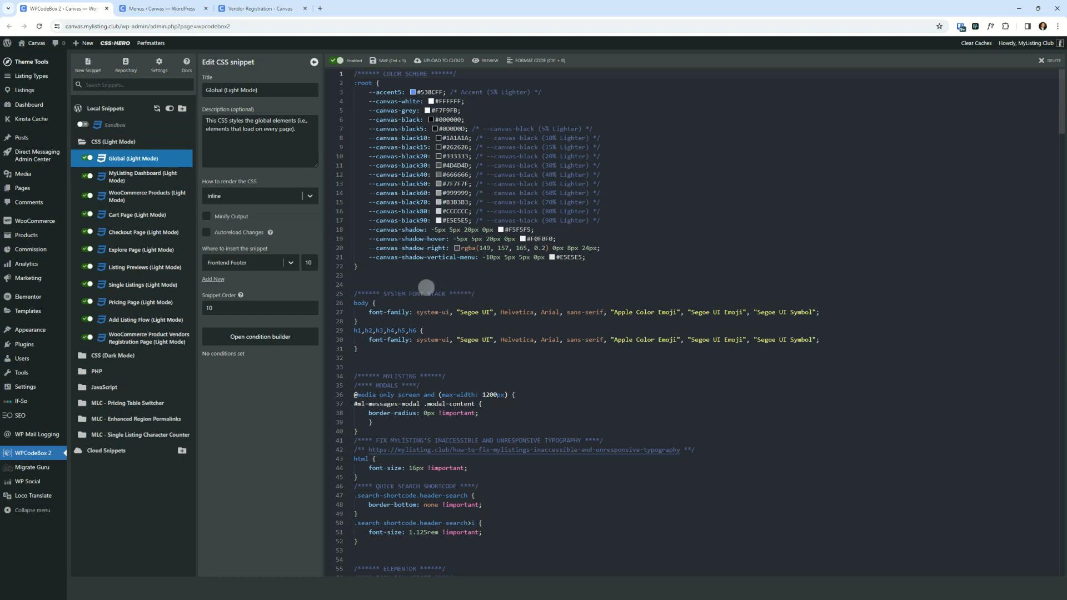
pyautogui.scroll(-10, 444, 282)
pyautogui.scroll(-15, 519, 286)
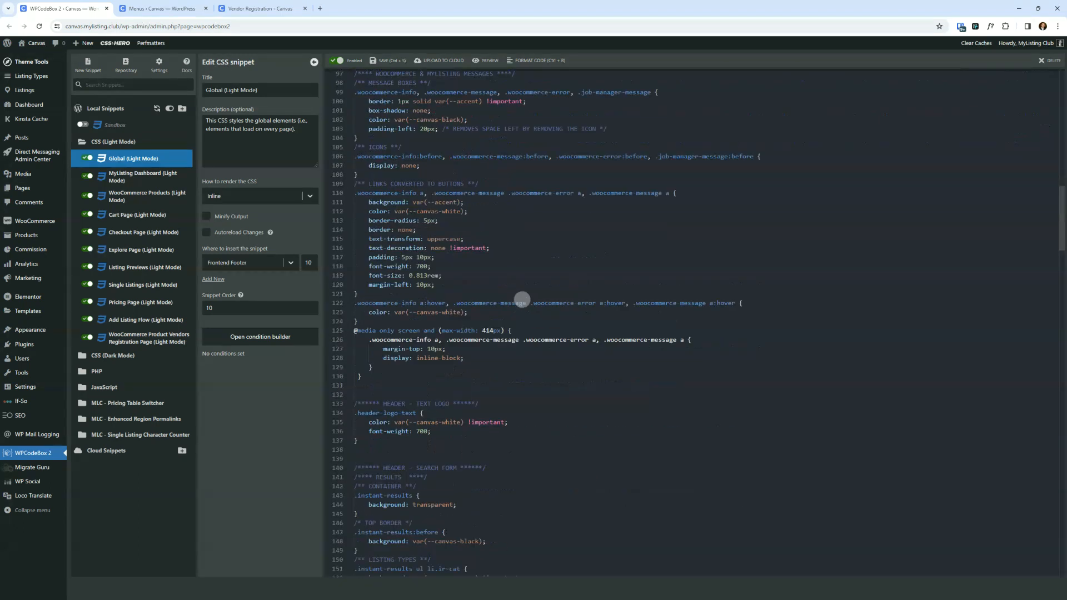
pyautogui.scroll(-15, 515, 326)
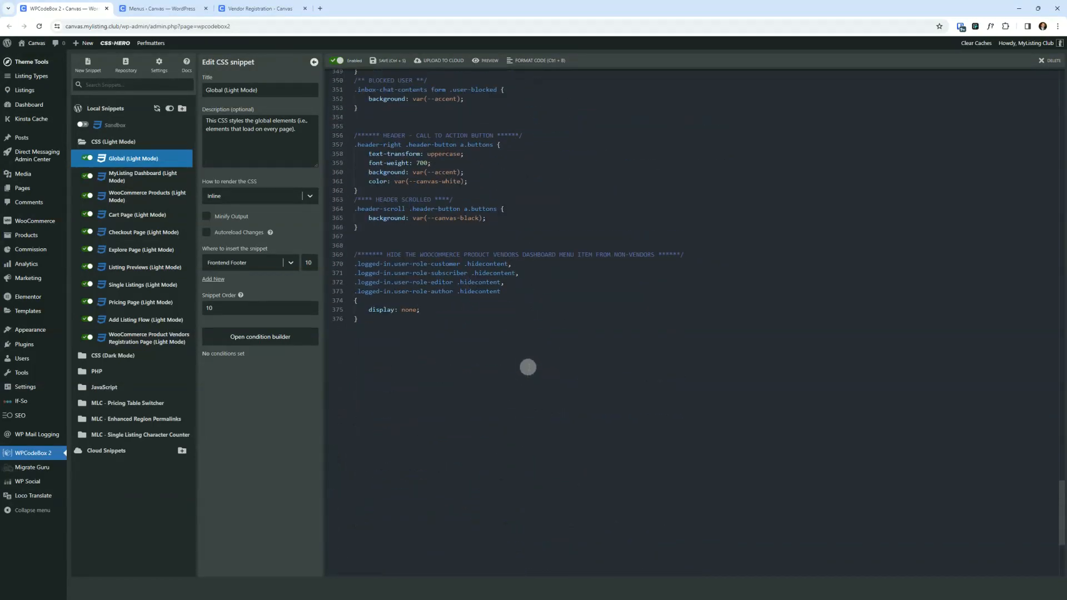
# - Copy the hidecontent class name from the rule that hides the Product Vendors menu item from non-vendors
pyautogui.click(407, 253)
pyautogui.click(480, 291)
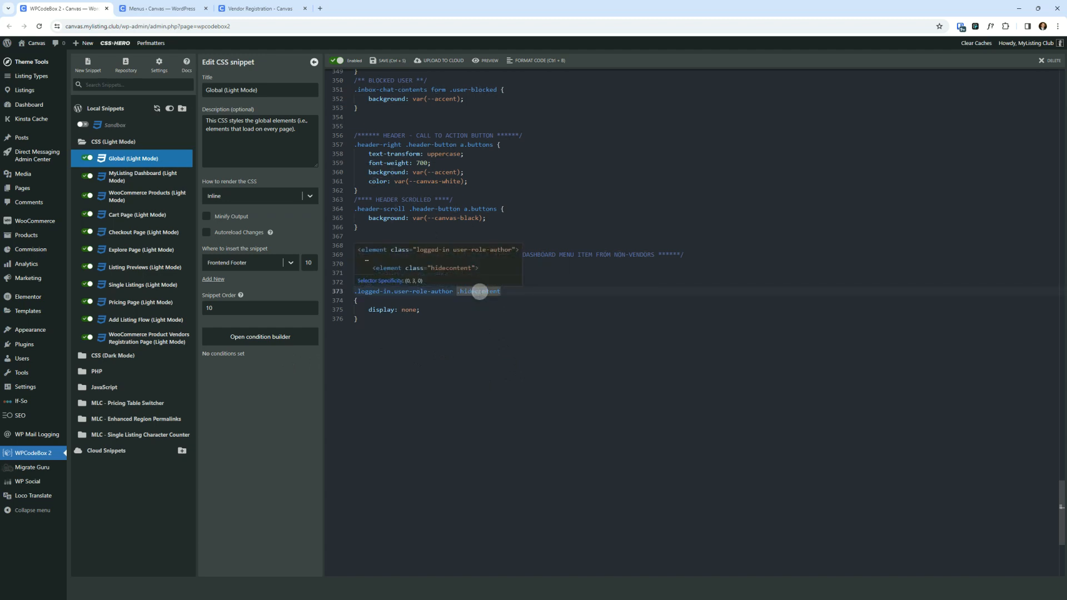
pyautogui.rightClick(480, 292)
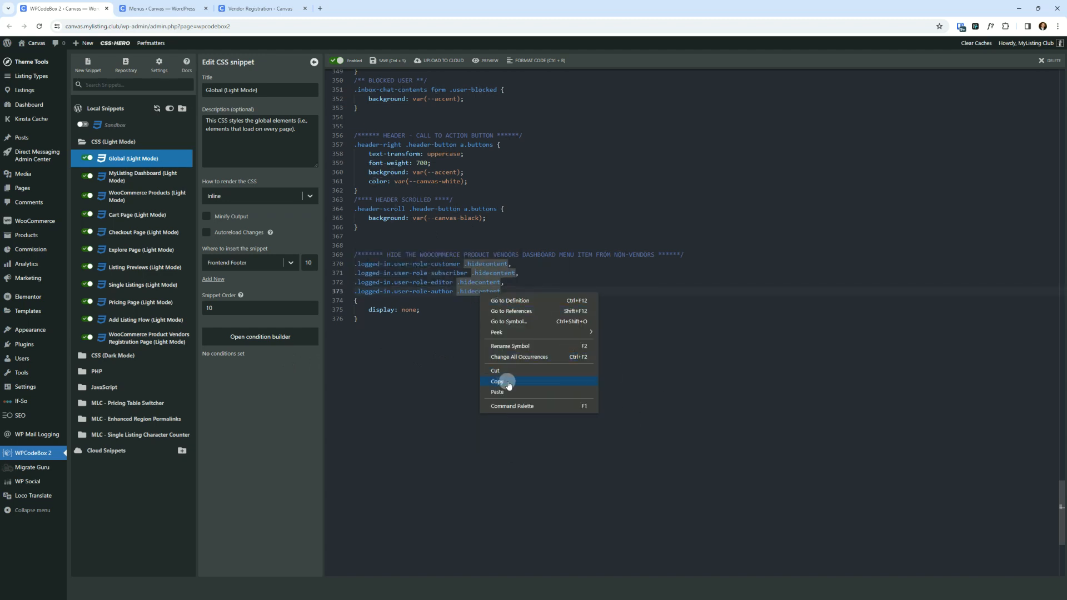
pyautogui.click(504, 385)
pyautogui.doubleClick(488, 291)
pyautogui.rightClick(488, 291)
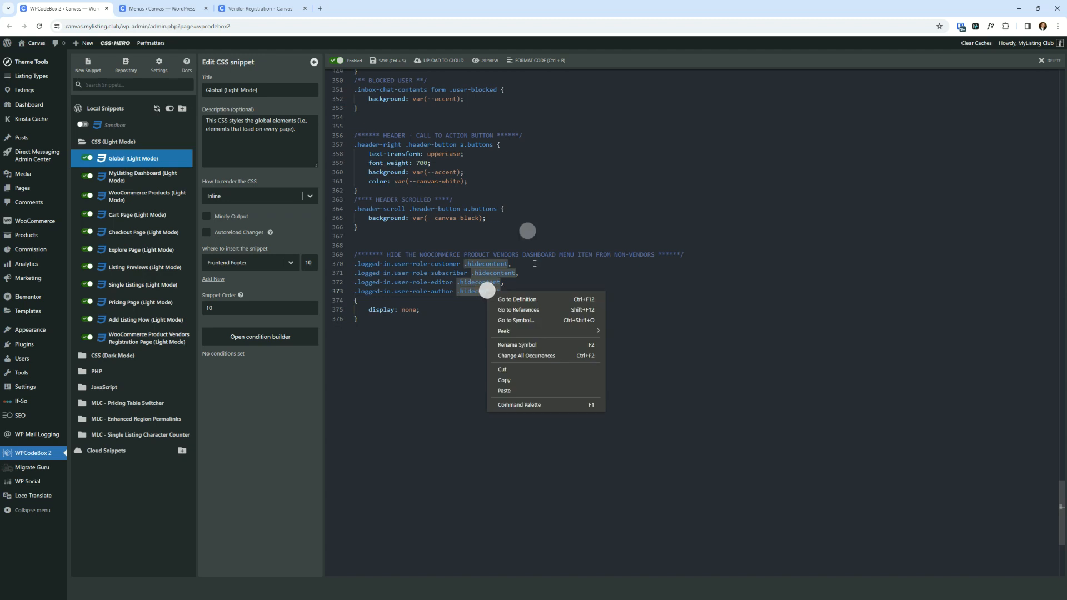
pyautogui.click(521, 379)
# - Replace the Vendor Registration item's CSS class with hidecontent and save the menu
pyautogui.click(179, 3)
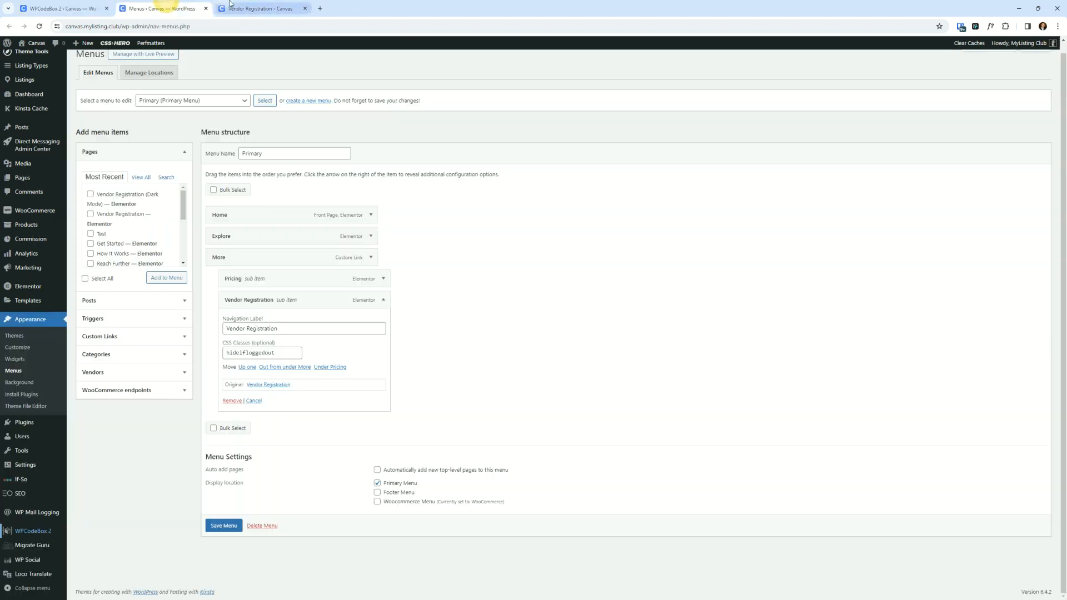
pyautogui.doubleClick(263, 352)
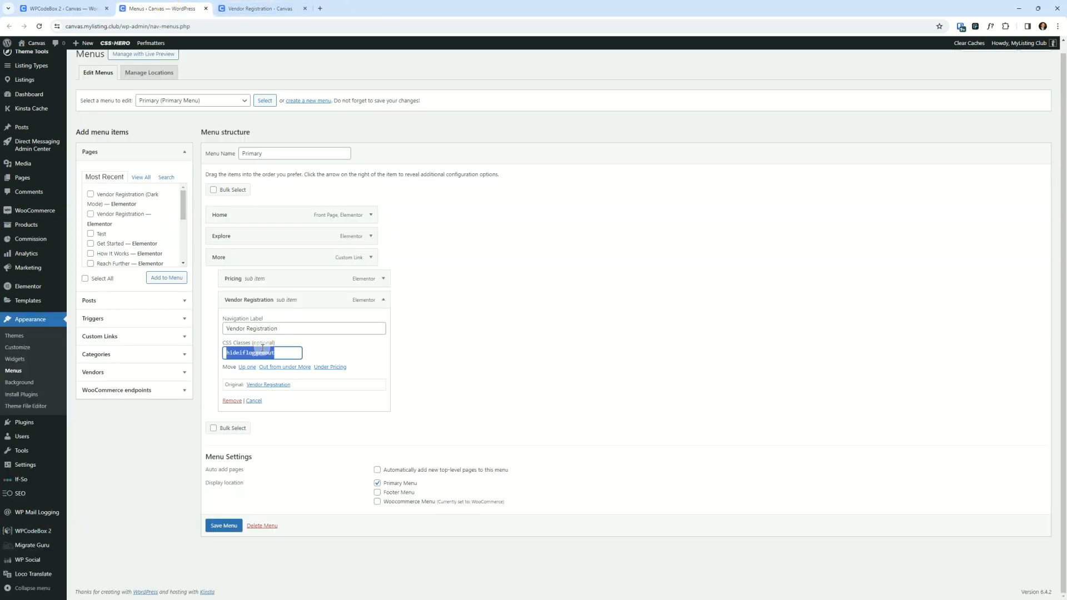
pyautogui.hotkey('ctrl', 'v')
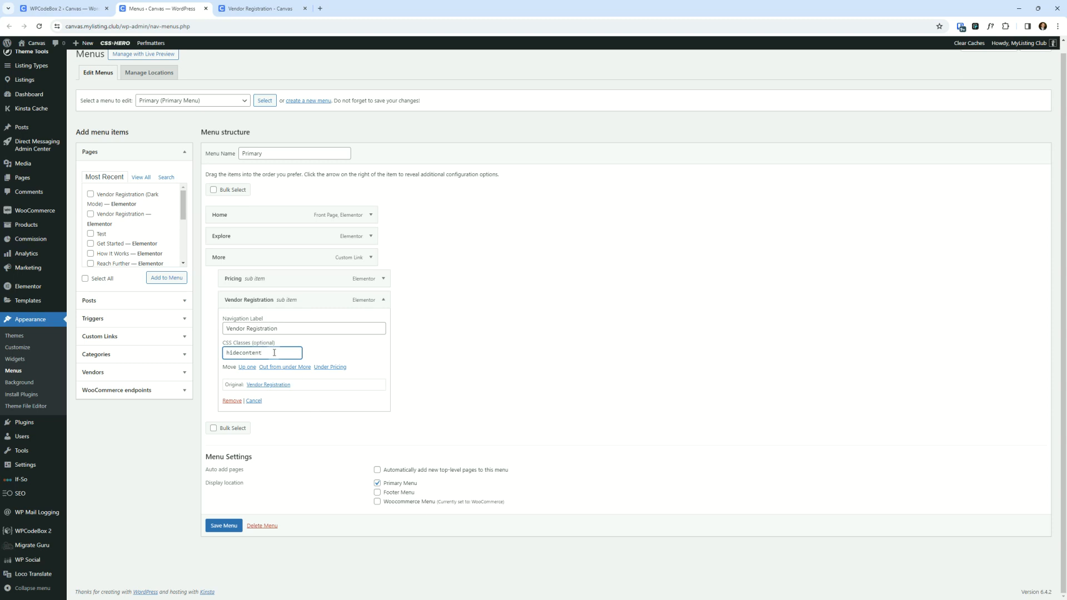
pyautogui.moveTo(274, 353); pyautogui.dragTo(184, 348)
pyautogui.click(225, 526)
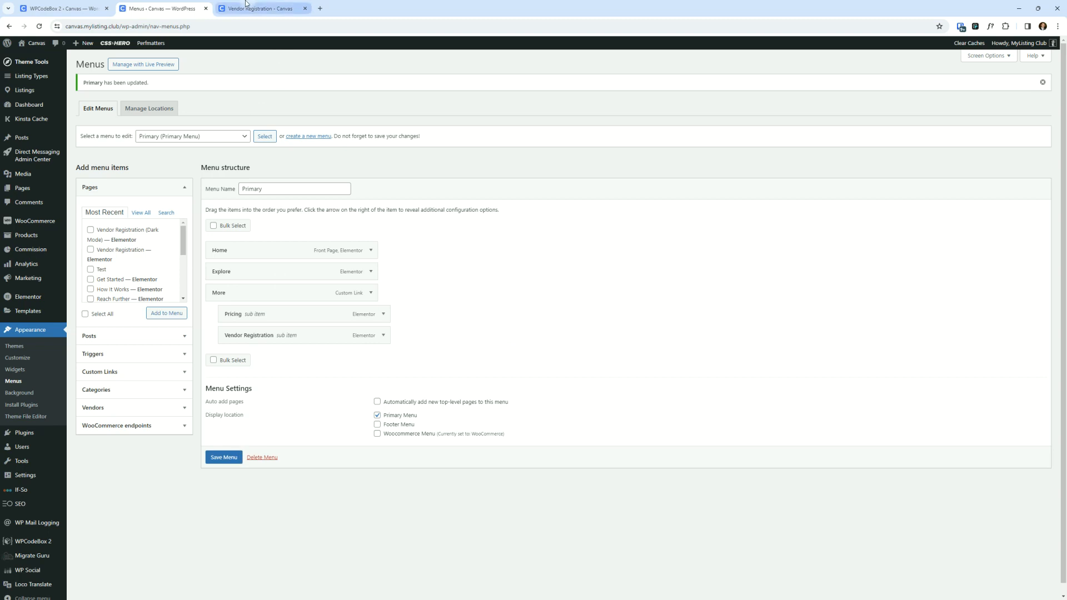
# - Open the site's front page and bring the incognito vendor window alongside it
pyautogui.hotkey('ctrl', 'Tab')
pyautogui.click(309, 265)
pyautogui.click(32, 65)
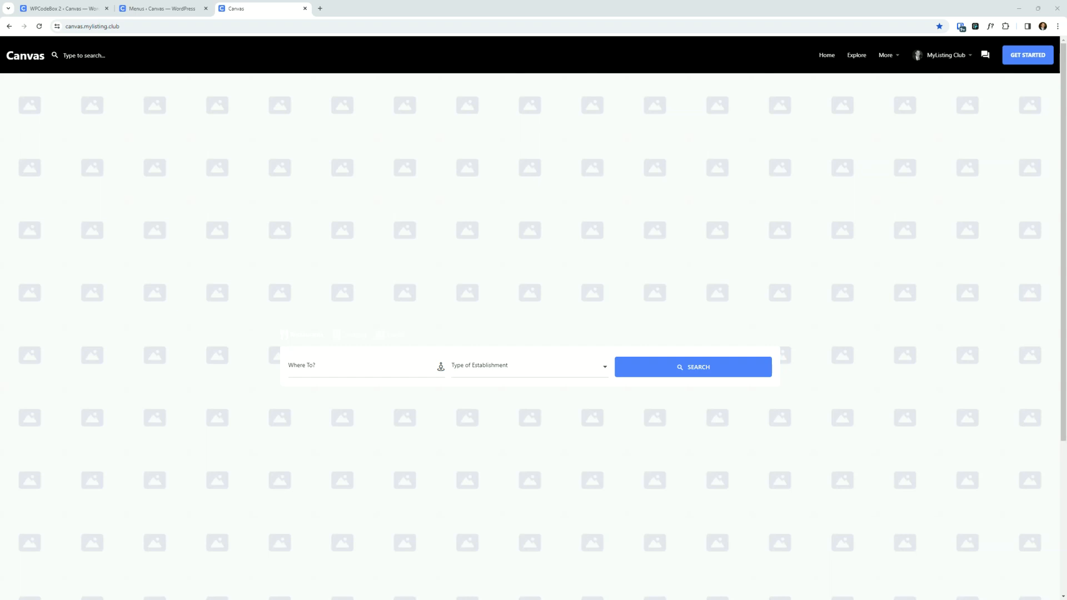
pyautogui.moveTo(1066, 161); pyautogui.dragTo(374, 169)
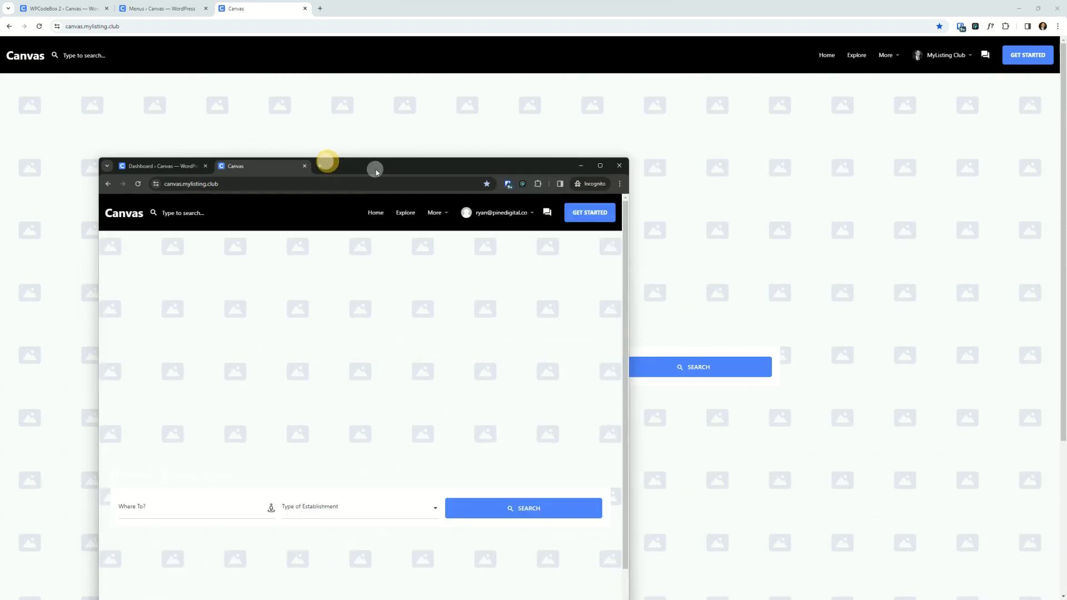
# - Maximize the incognito vendor window and open its More menu to check the vendor's menu items
pyautogui.doubleClick(377, 167)
pyautogui.click(872, 54)
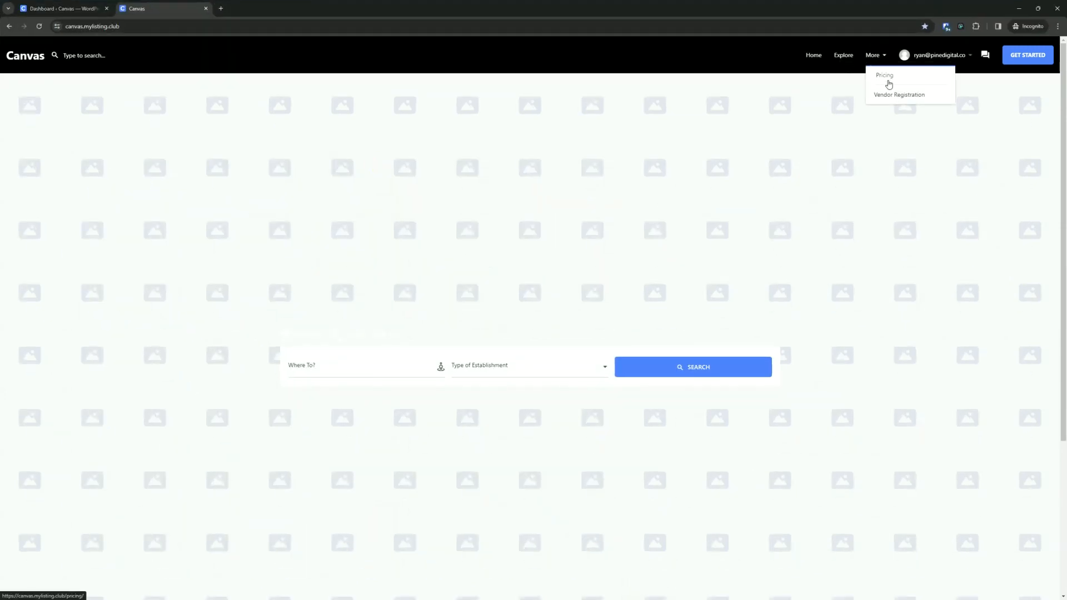
pyautogui.moveTo(875, 9); pyautogui.dragTo(1066, 83)
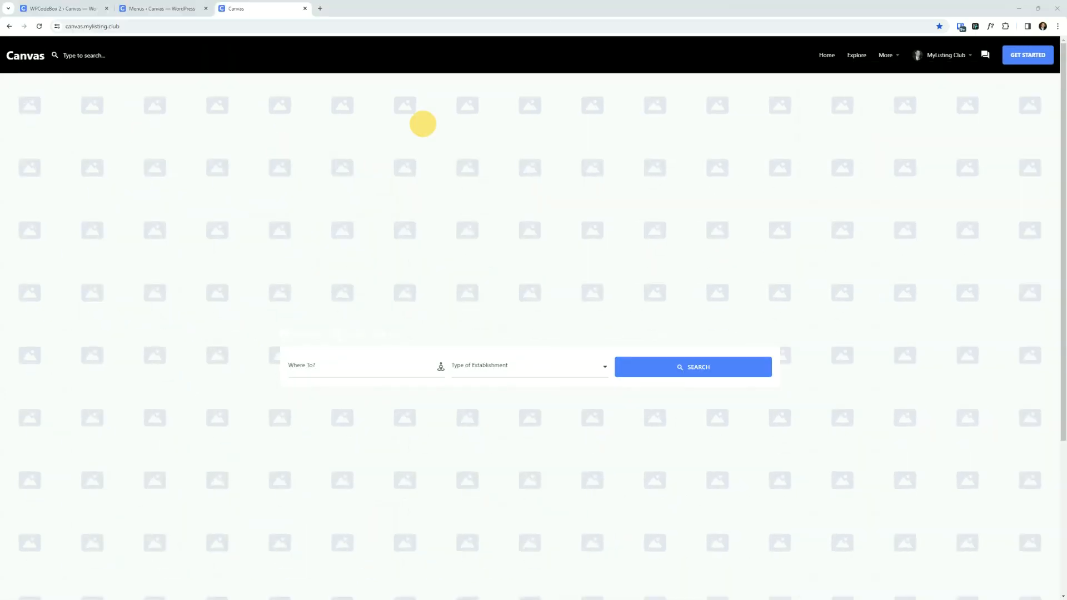
# - Return to the Global (Light Mode) CSS snippet and review the user roles listed in the hidecontent rule
pyautogui.click(59, 8)
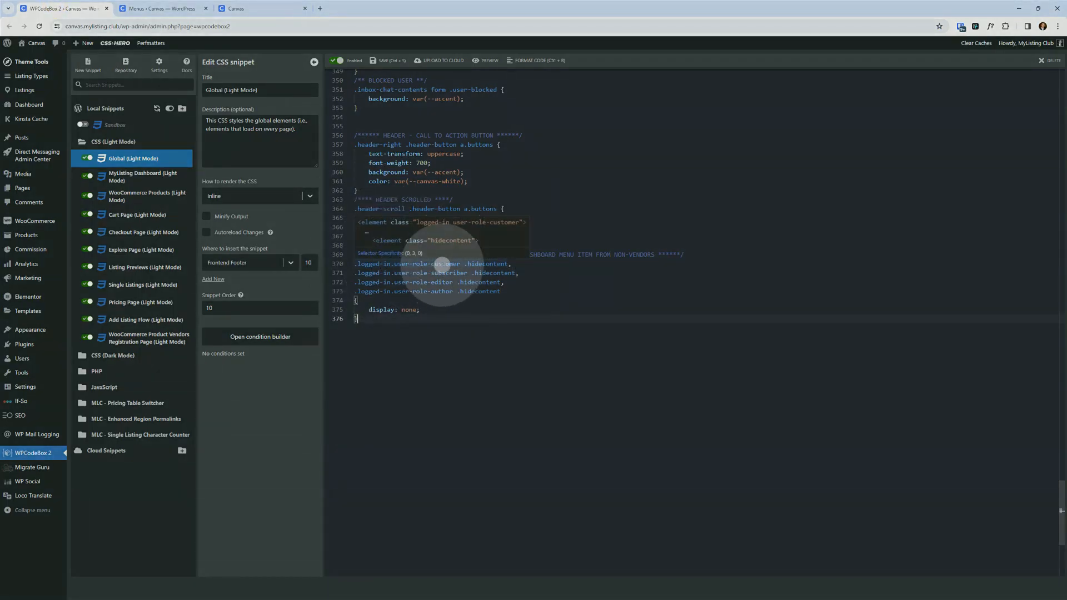
pyautogui.doubleClick(445, 265)
pyautogui.doubleClick(444, 274)
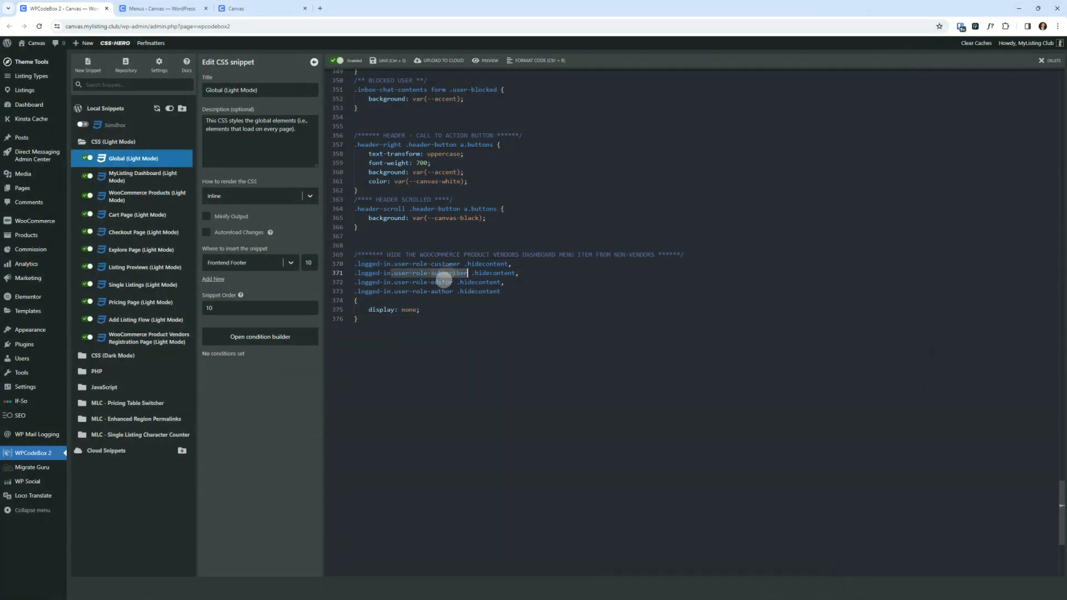
pyautogui.doubleClick(443, 282)
pyautogui.doubleClick(443, 291)
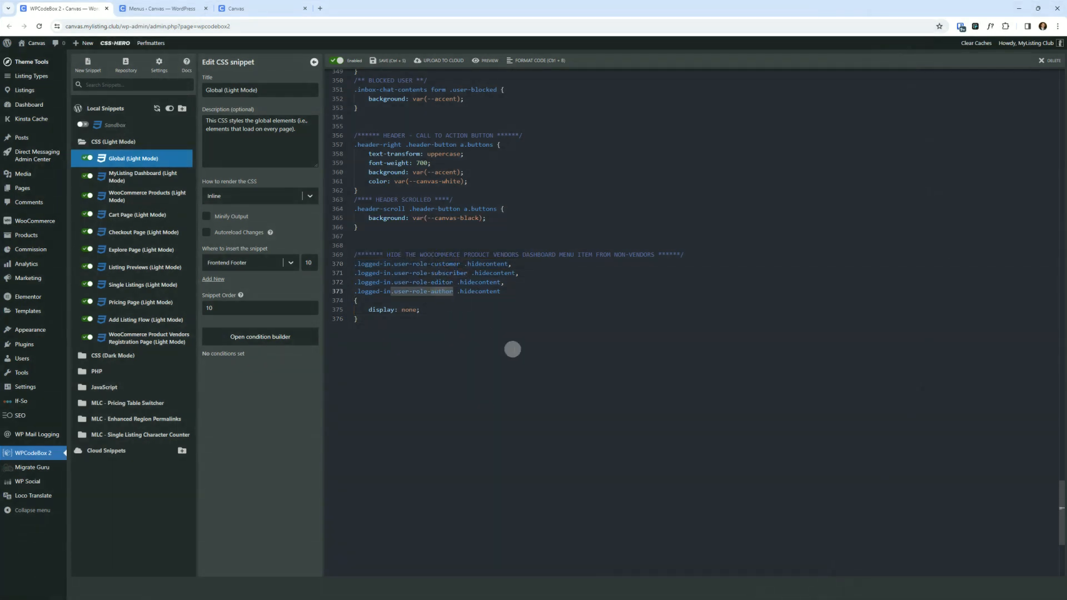
pyautogui.click(513, 349)
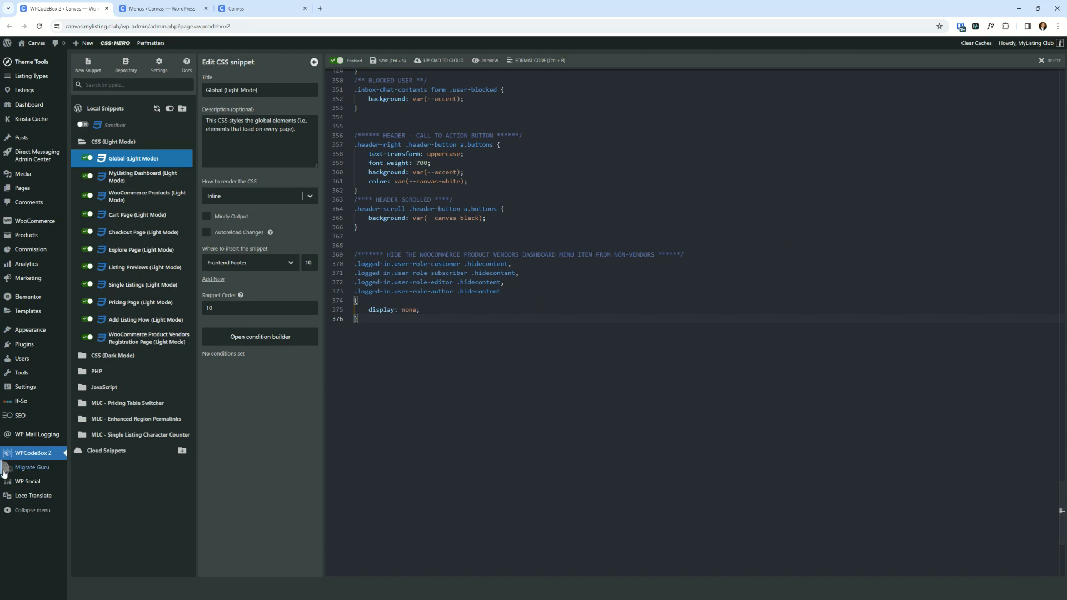
# - Open Add New User in a new tab and enter the username author and a test e-mail address
pyautogui.moveTo(28, 357)
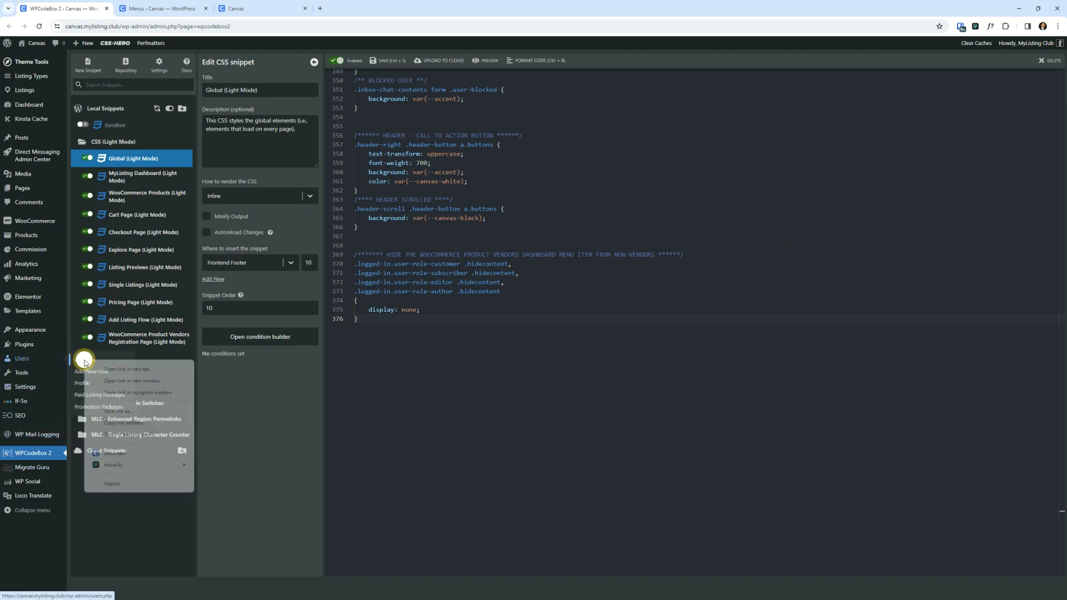
pyautogui.rightClick(101, 364)
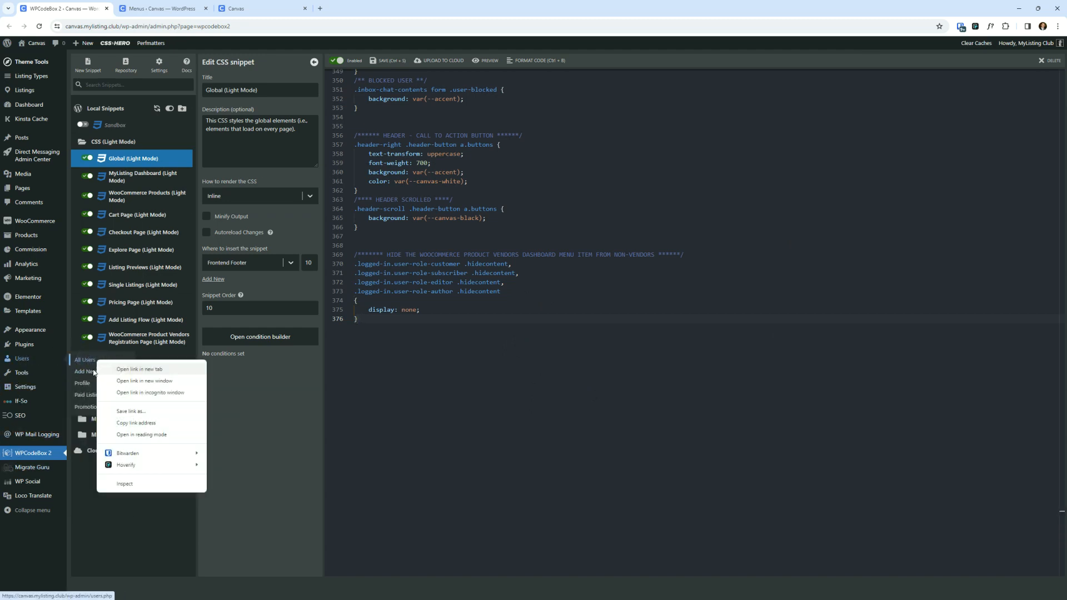
pyautogui.rightClick(86, 372)
pyautogui.click(116, 381)
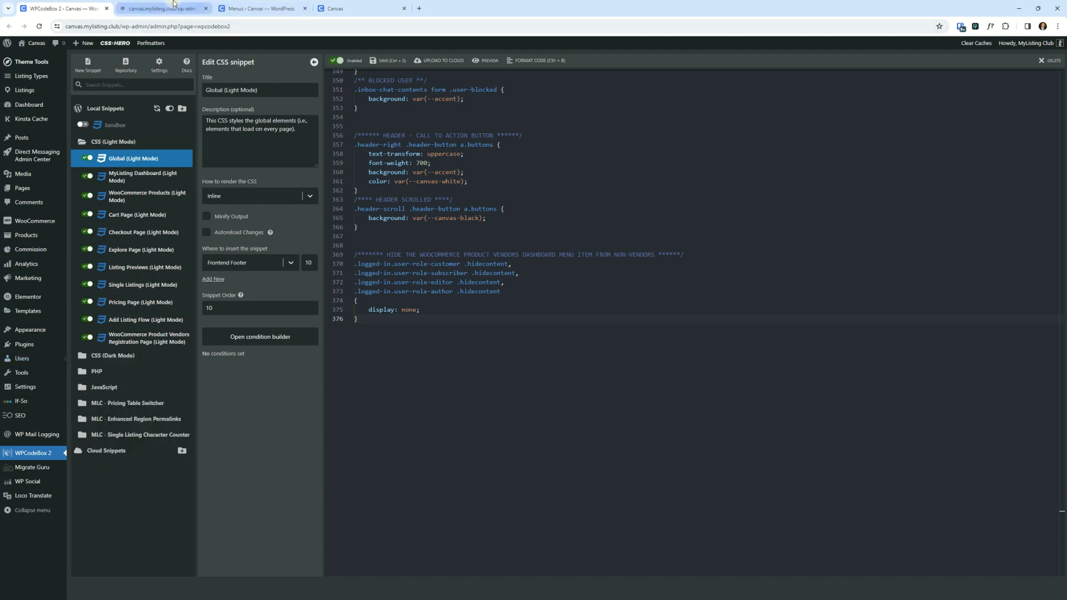
pyautogui.hotkey('ctrl', 'Tab')
pyautogui.click(231, 101)
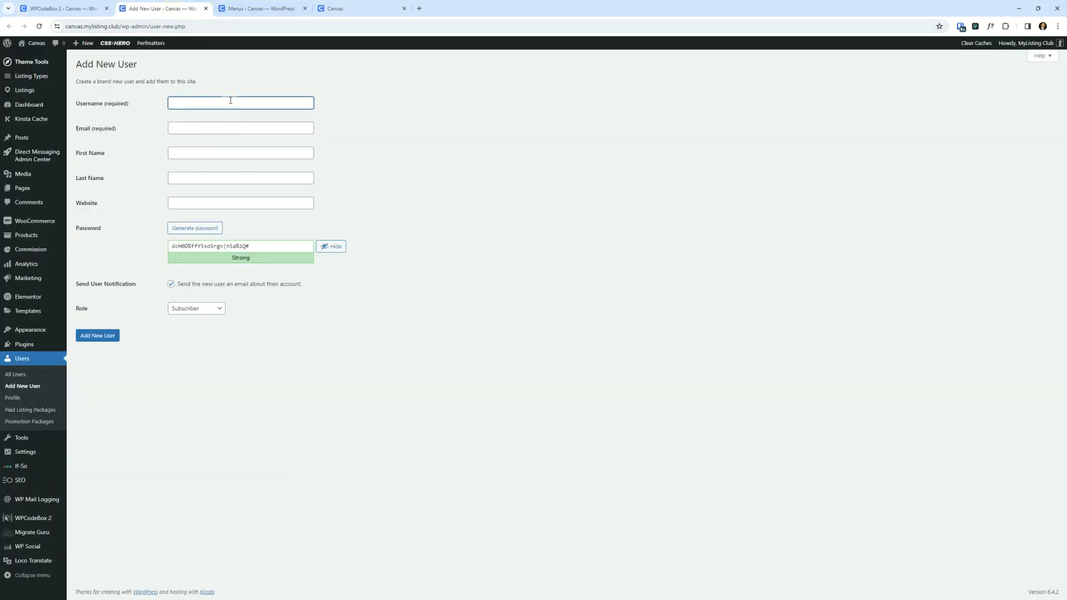
pyautogui.press('Tab')
pyautogui.write('a')
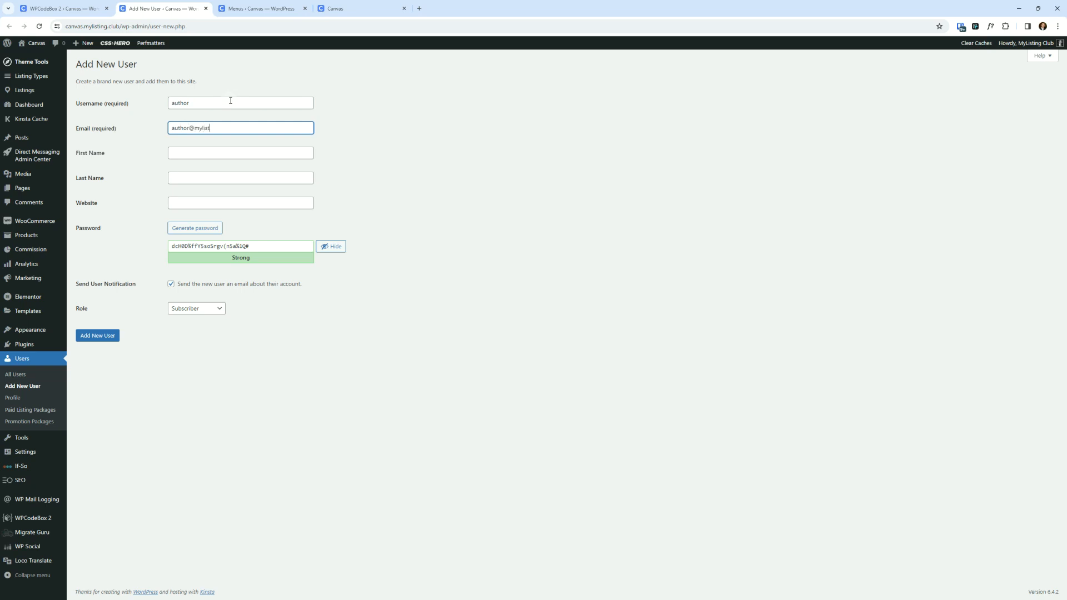
# - Copy the generated password for the new user
pyautogui.click(234, 245)
pyautogui.tripleClick(236, 246)
pyautogui.rightClick(233, 245)
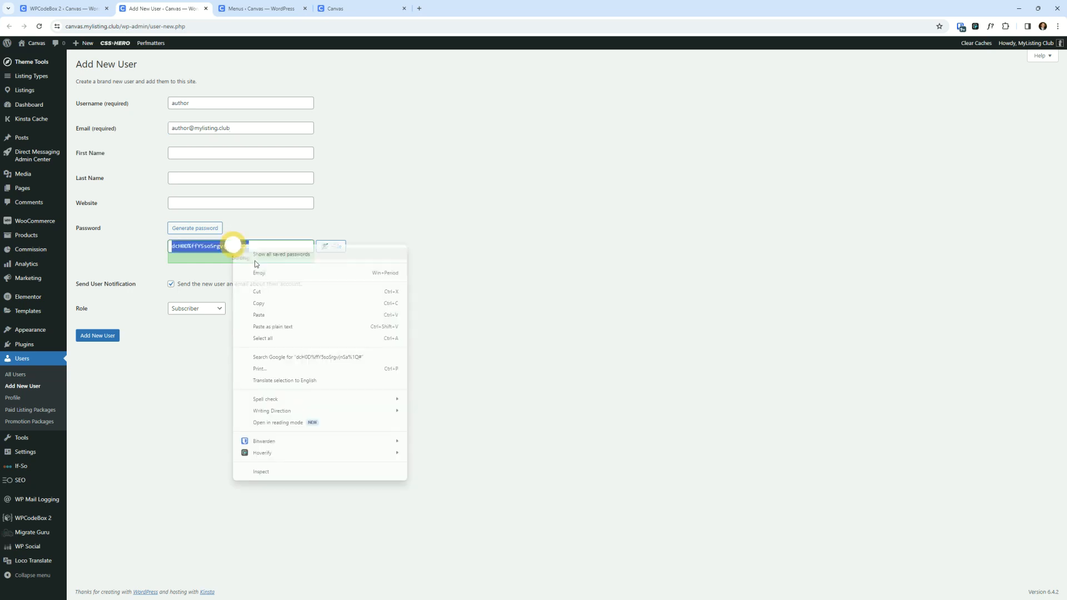
pyautogui.click(259, 303)
# - Set the new user's role to Author, turn off the new-user e-mail notification, and add the user
pyautogui.click(195, 308)
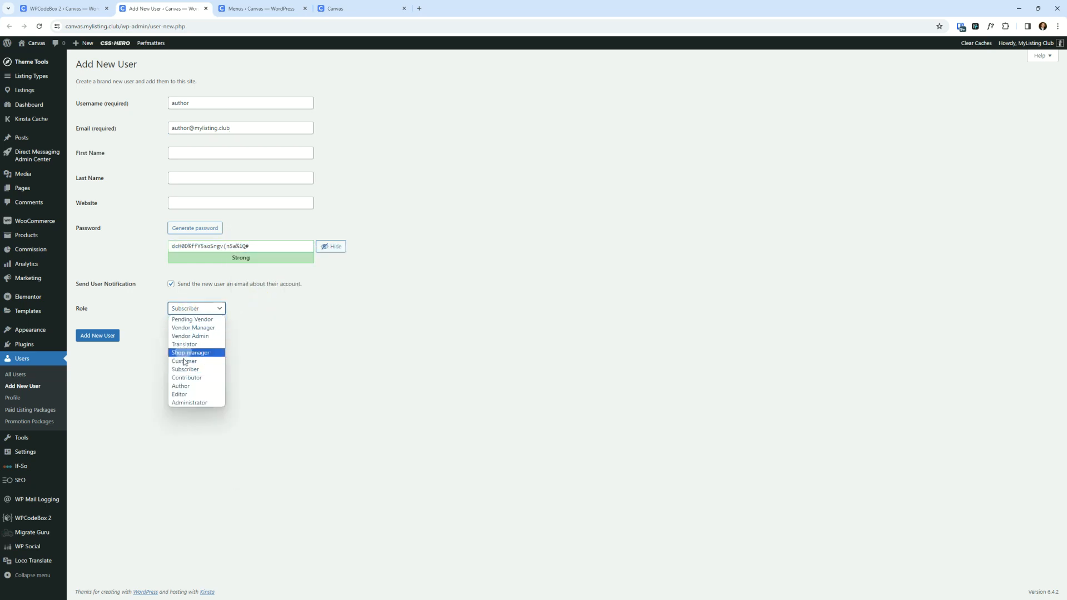
pyautogui.click(185, 387)
pyautogui.click(200, 284)
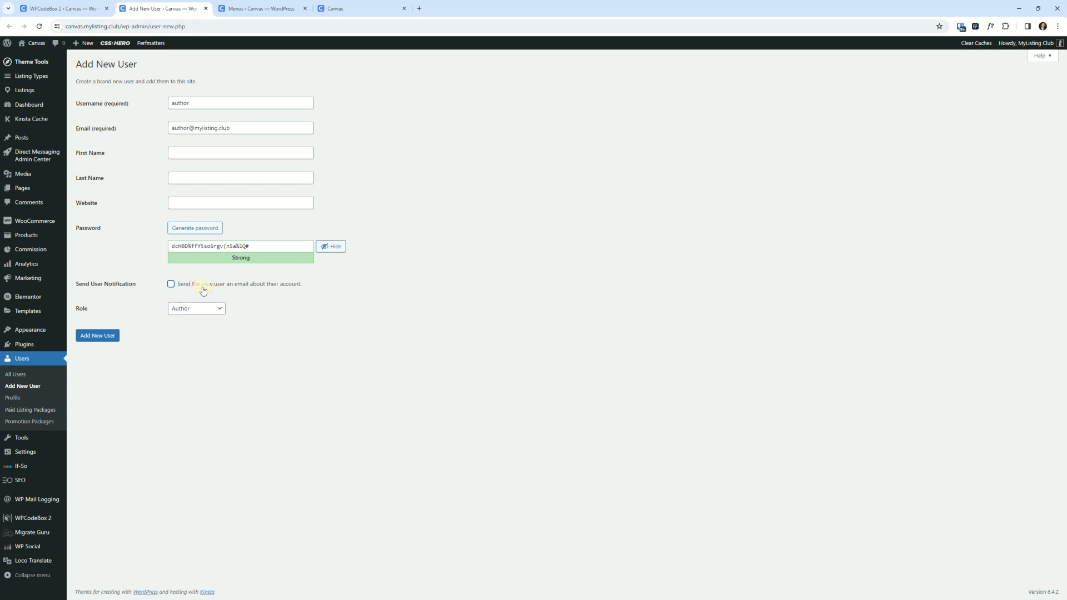
pyautogui.click(109, 340)
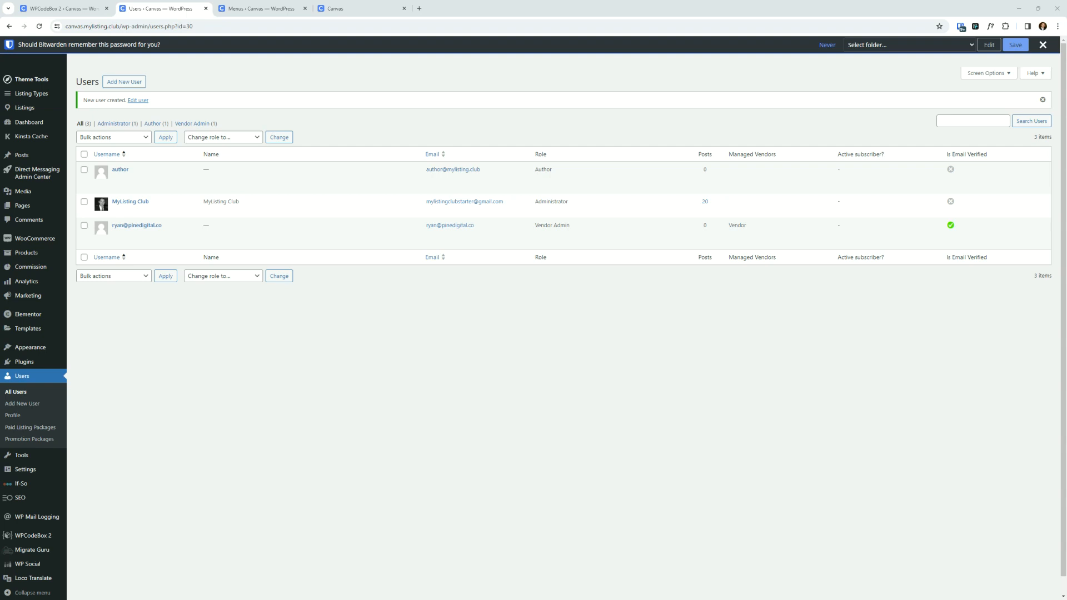
# - Bring up the second browser window showing the site's front page while logged out
pyautogui.moveTo(1050, 84); pyautogui.dragTo(609, 150)
pyautogui.doubleClick(608, 150)
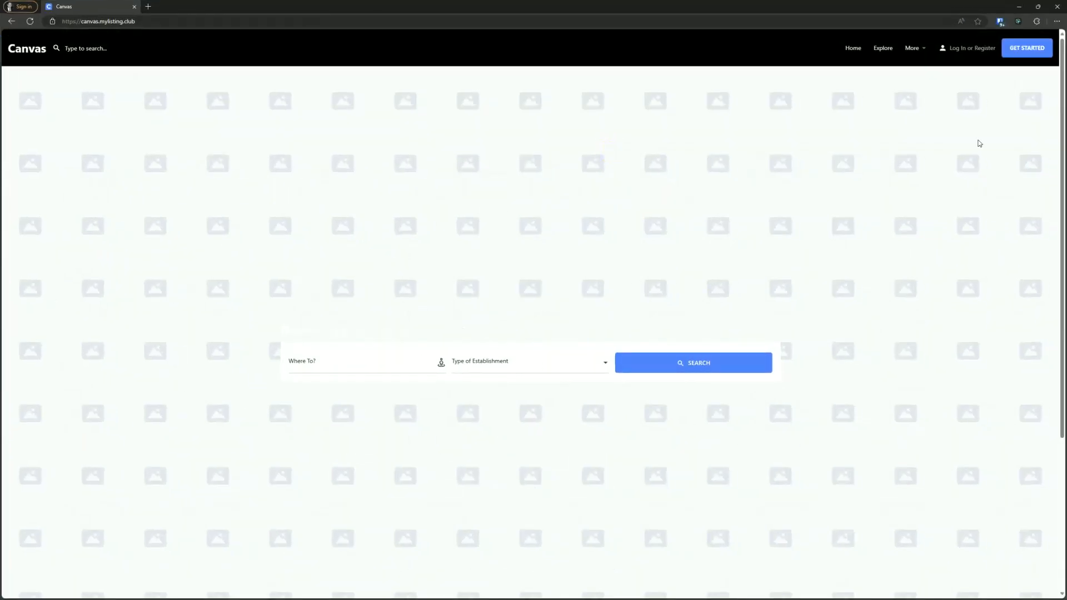
pyautogui.moveTo(911, 50)
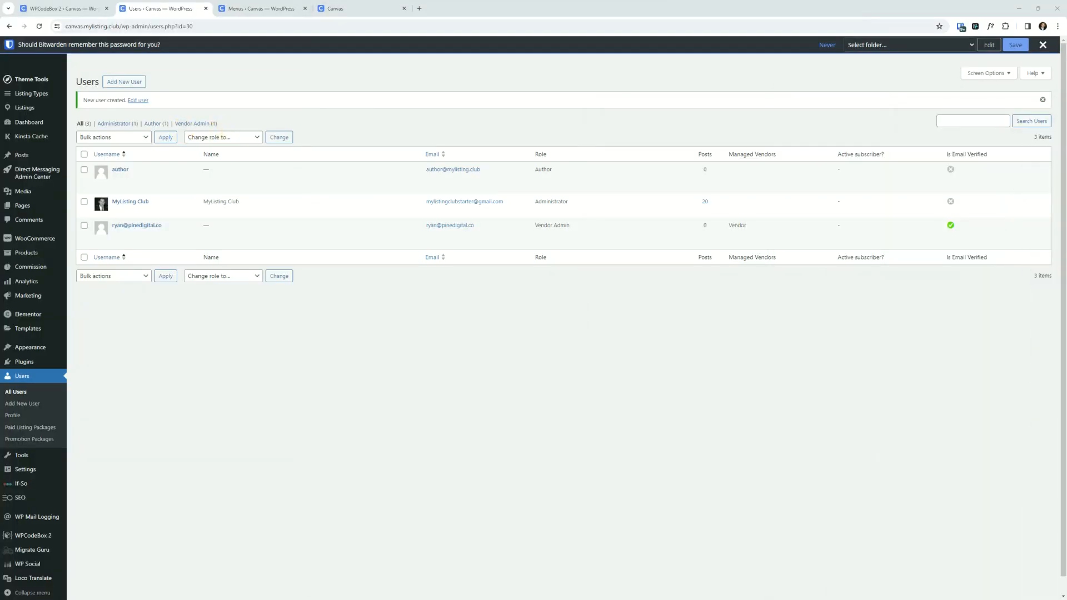
# - Dismiss the password-save prompt and switch back to the Global (Light Mode) CSS snippet
pyautogui.click(1042, 45)
pyautogui.click(54, 8)
pyautogui.click(450, 419)
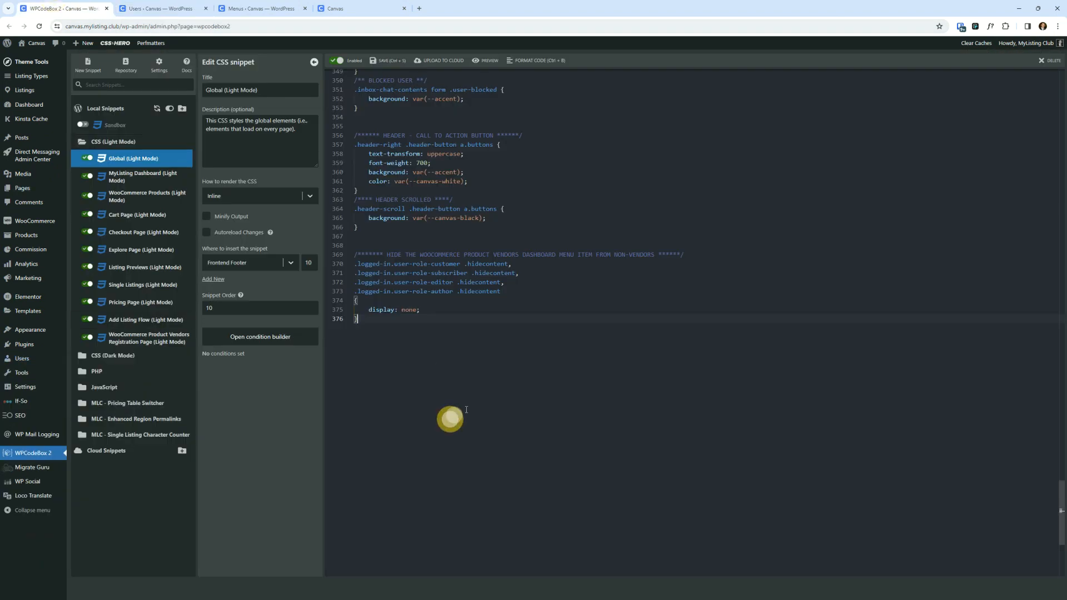
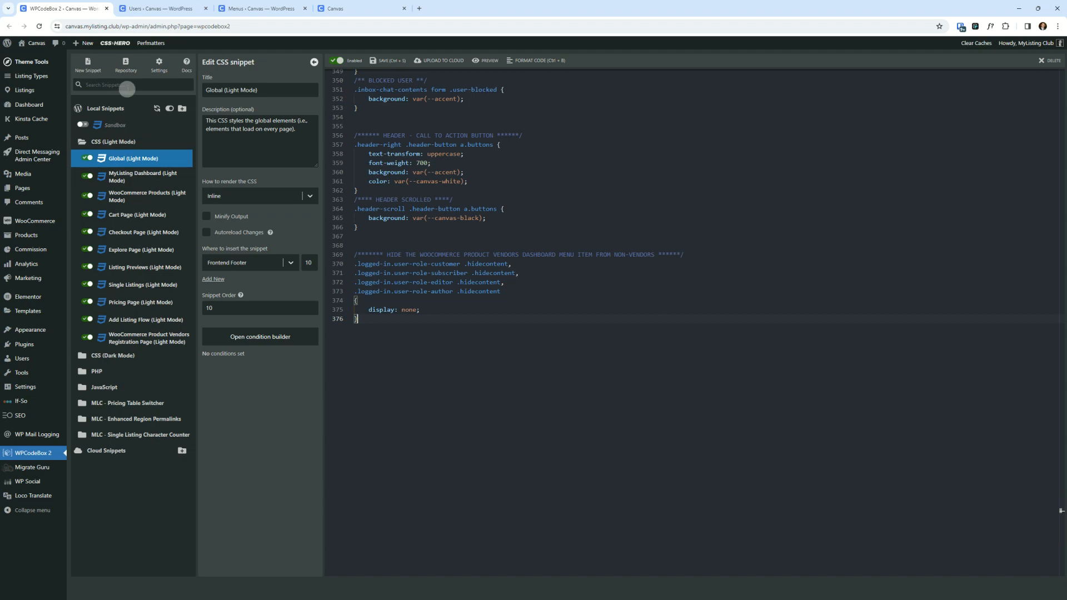
# - Filter the local snippets by 'logg' and open the WP - Hide Elements When Logged Out snippet
pyautogui.click(125, 85)
pyautogui.write('logg')
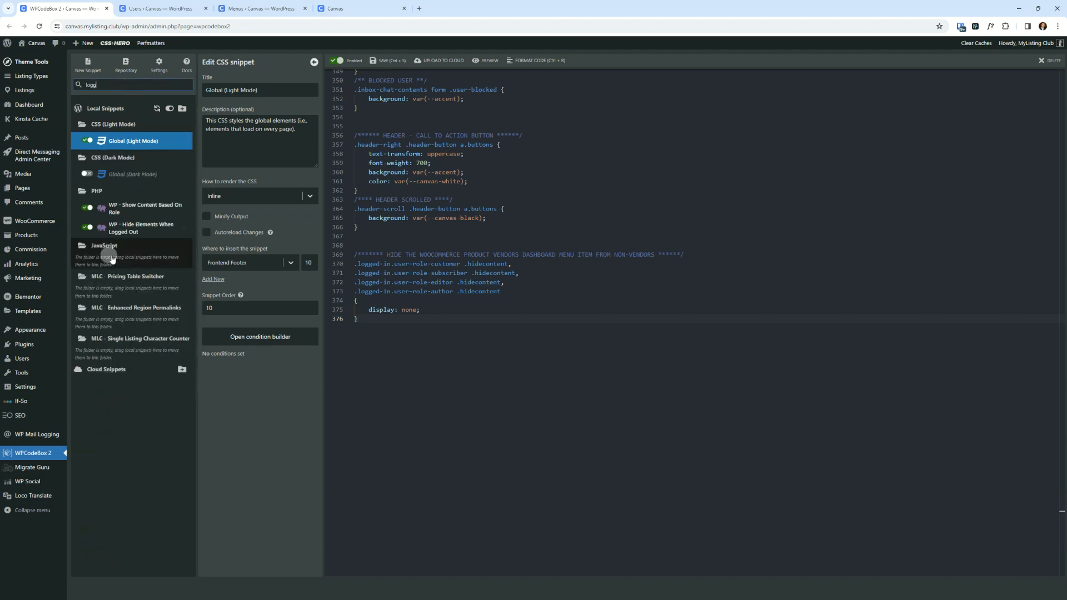
pyautogui.click(126, 233)
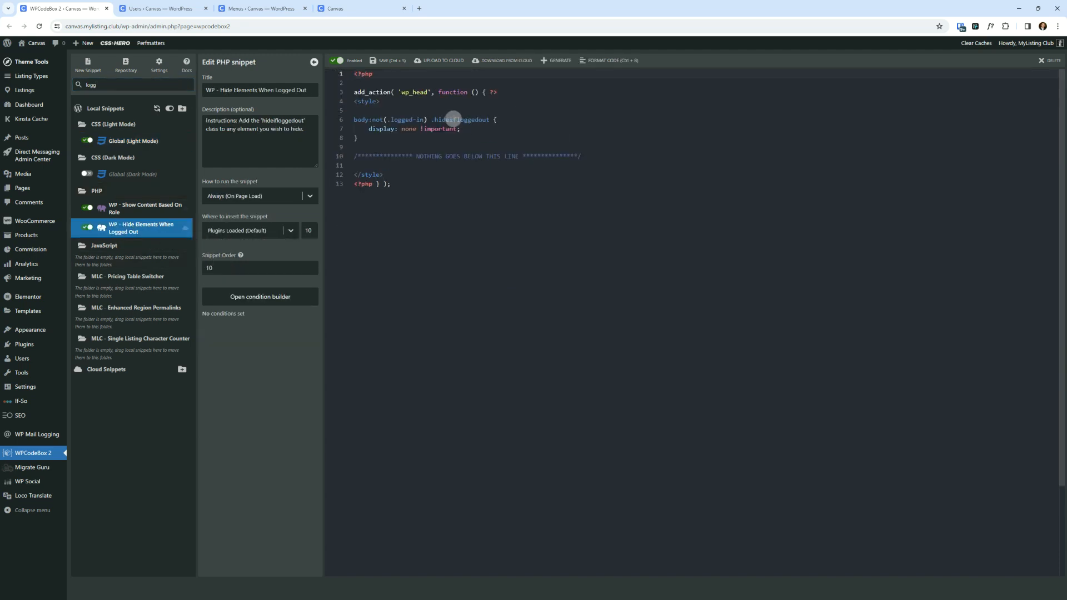
# - Copy the snippet's hideifloggedout class name and compare it with the WP - Show Content Based On Role snippet
pyautogui.click(486, 235)
pyautogui.doubleClick(447, 119)
pyautogui.rightClick(461, 119)
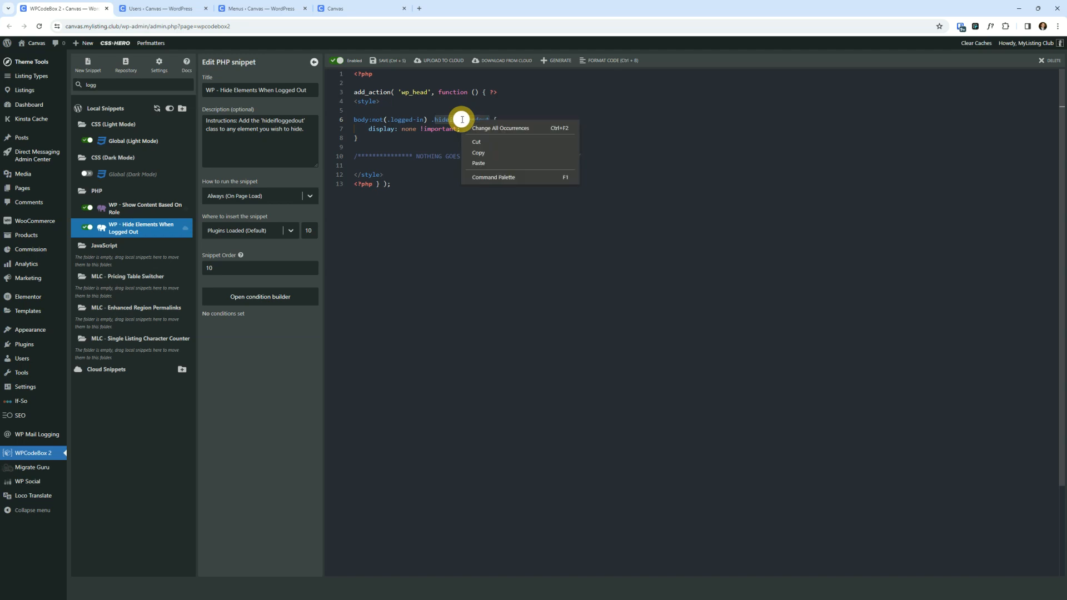
pyautogui.click(507, 160)
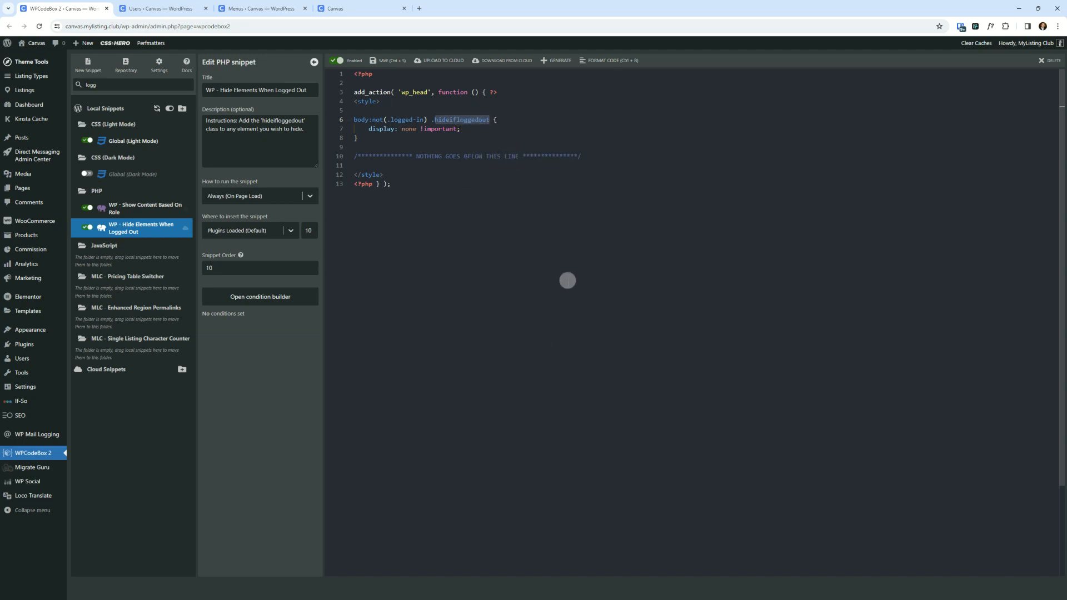
pyautogui.click(568, 281)
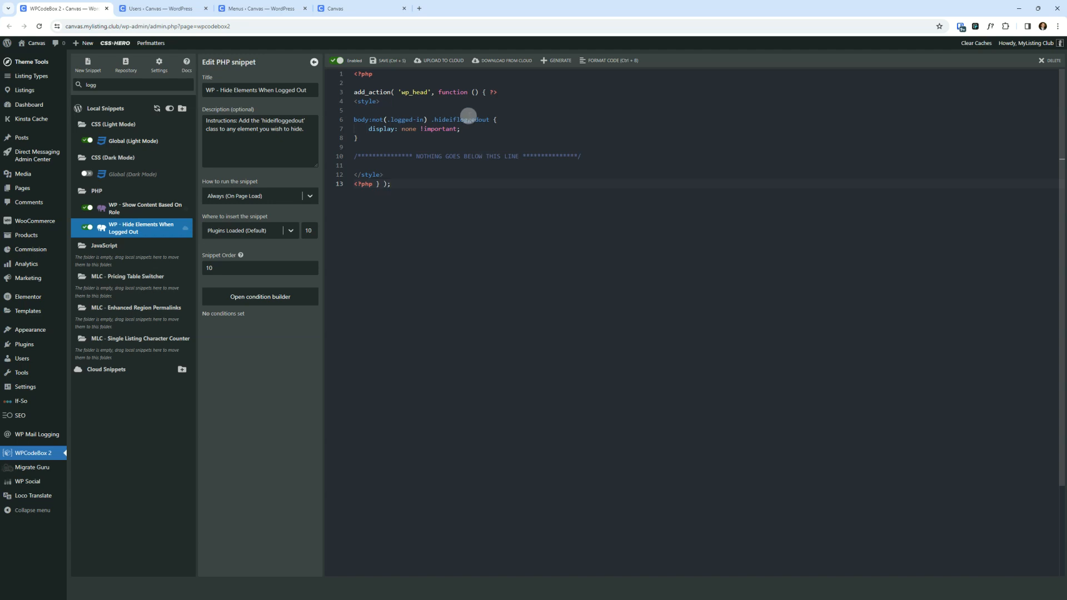
pyautogui.doubleClick(469, 119)
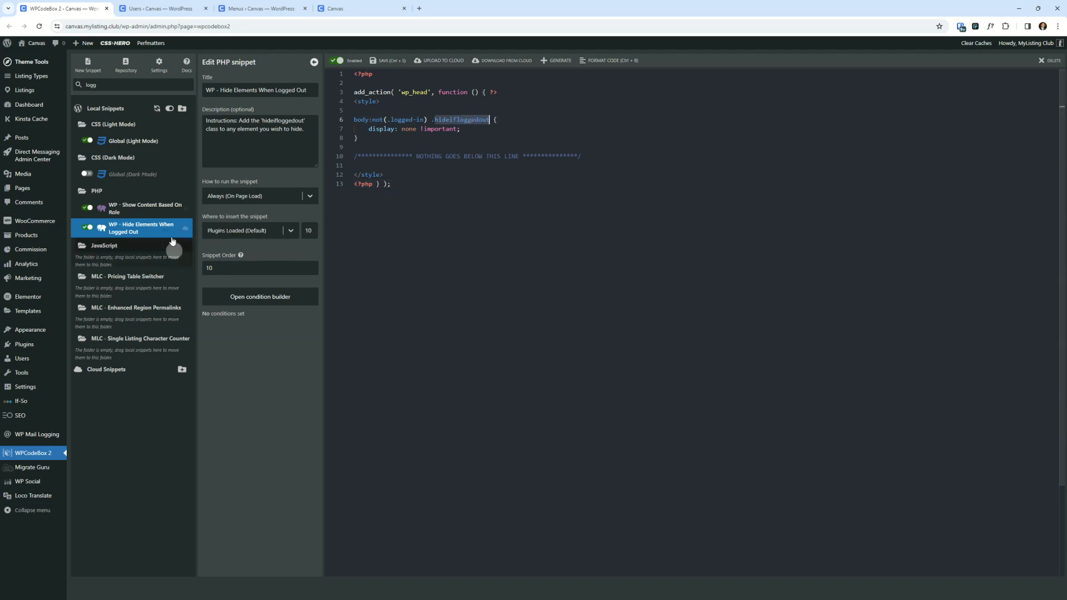
pyautogui.click(149, 218)
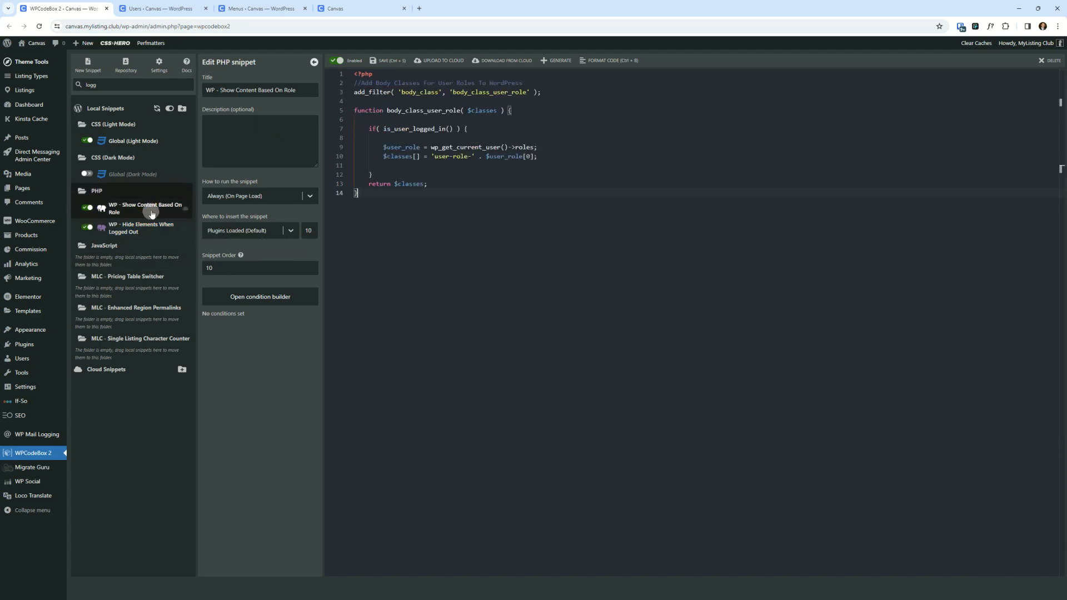
pyautogui.click(143, 225)
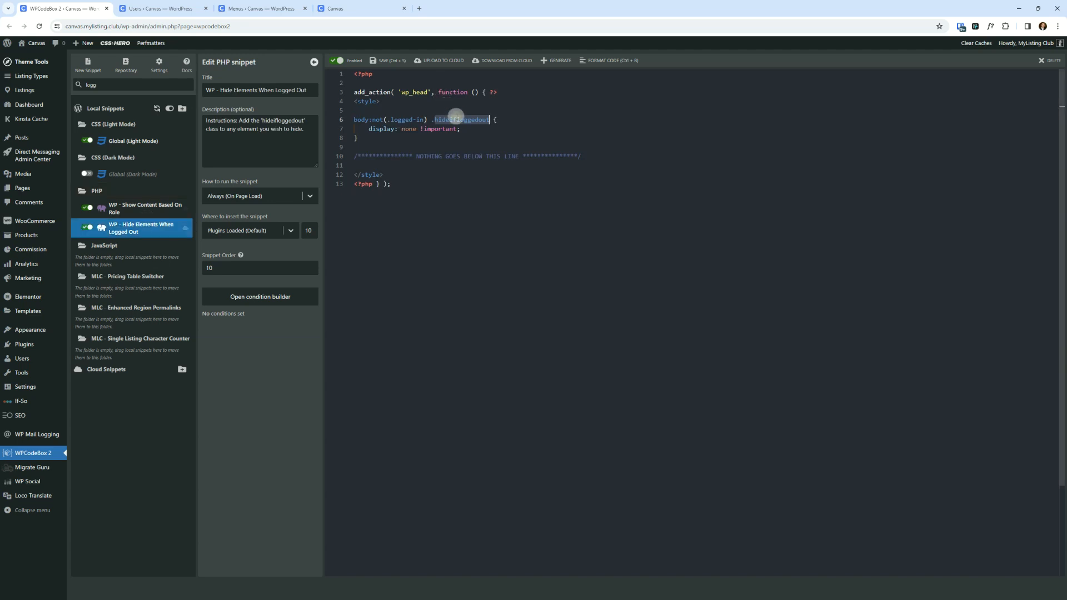
# - Rename the snippet's CSS class to hidecontent, copy the new class name, and save the snippet
pyautogui.write('hid')
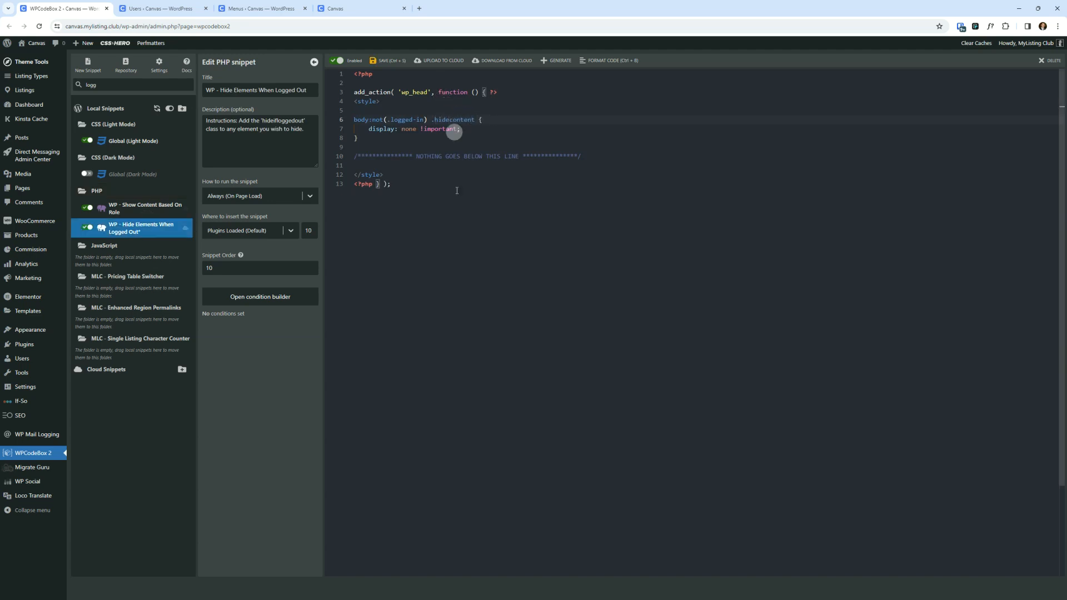
pyautogui.rightClick(446, 118)
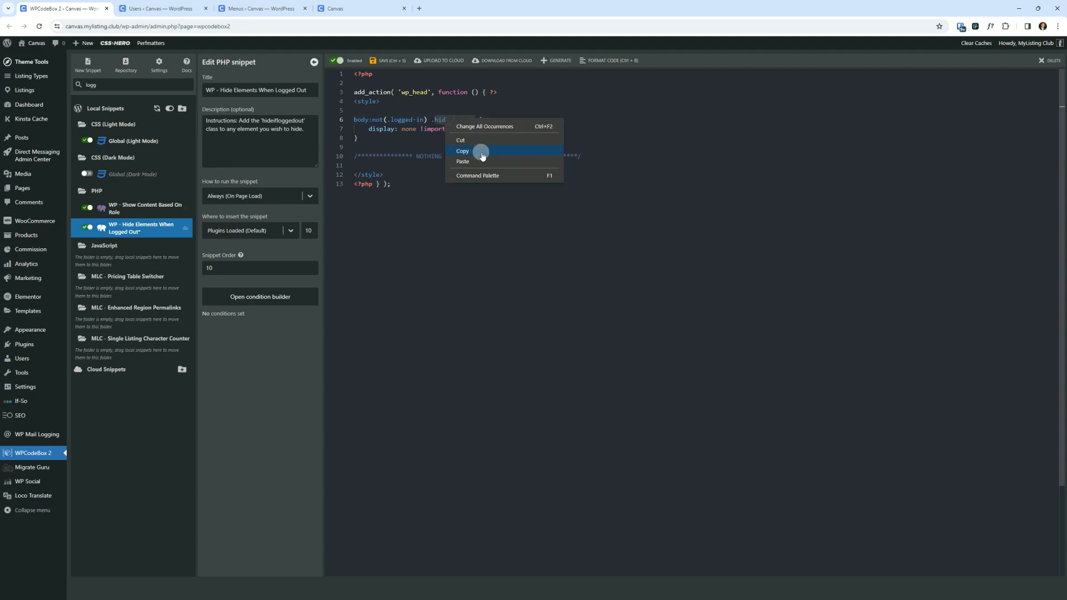
pyautogui.click(462, 151)
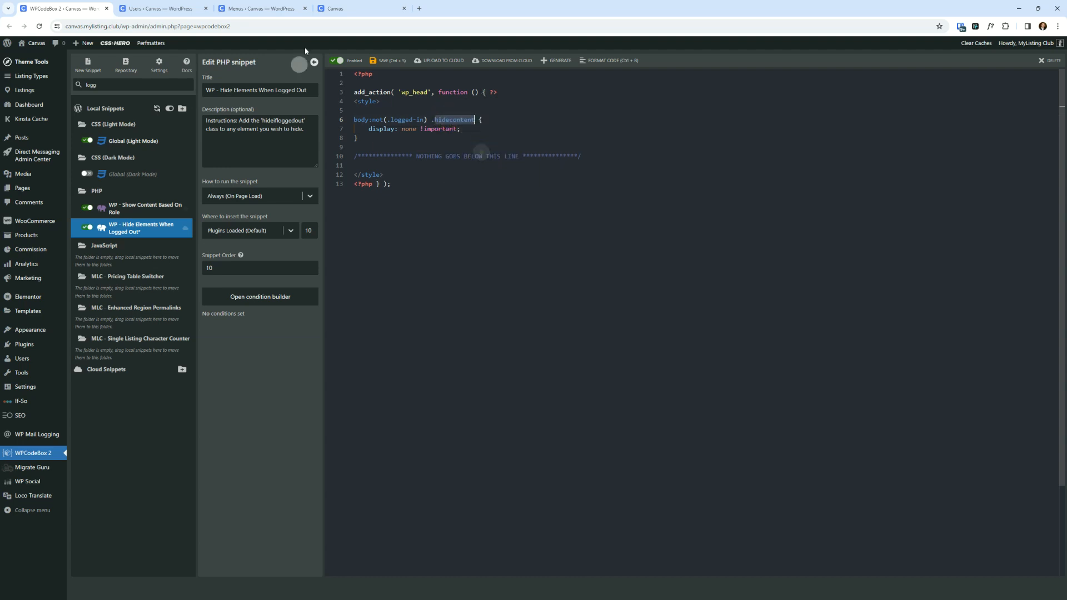
pyautogui.click(382, 62)
# - Bring up and maximise the logged-out browser window showing the site's front page
pyautogui.click(529, 319)
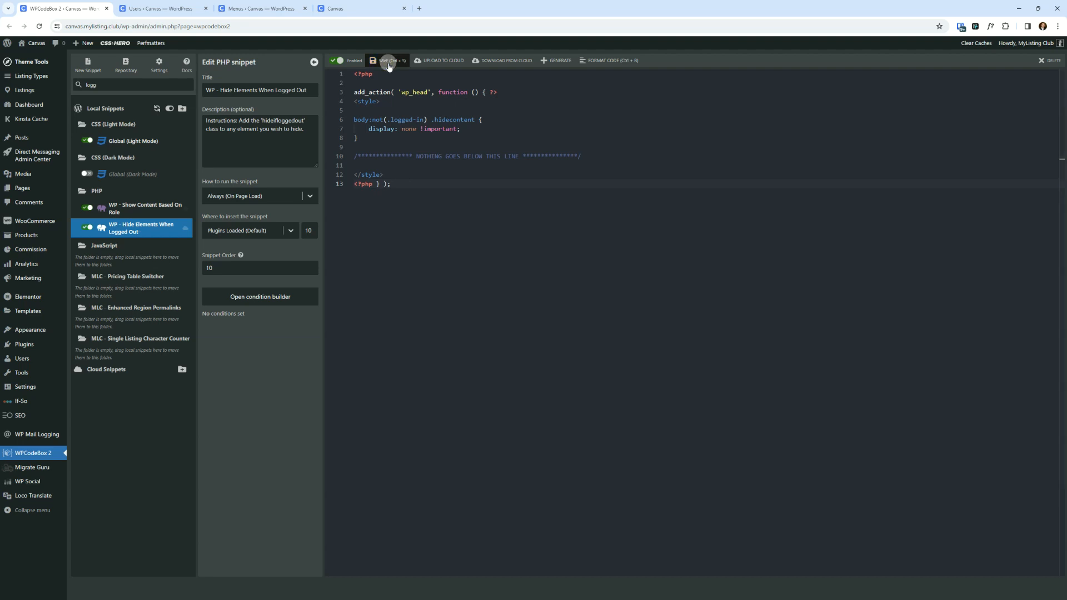
pyautogui.click(460, 360)
pyautogui.moveTo(426, 599); pyautogui.dragTo(460, 213)
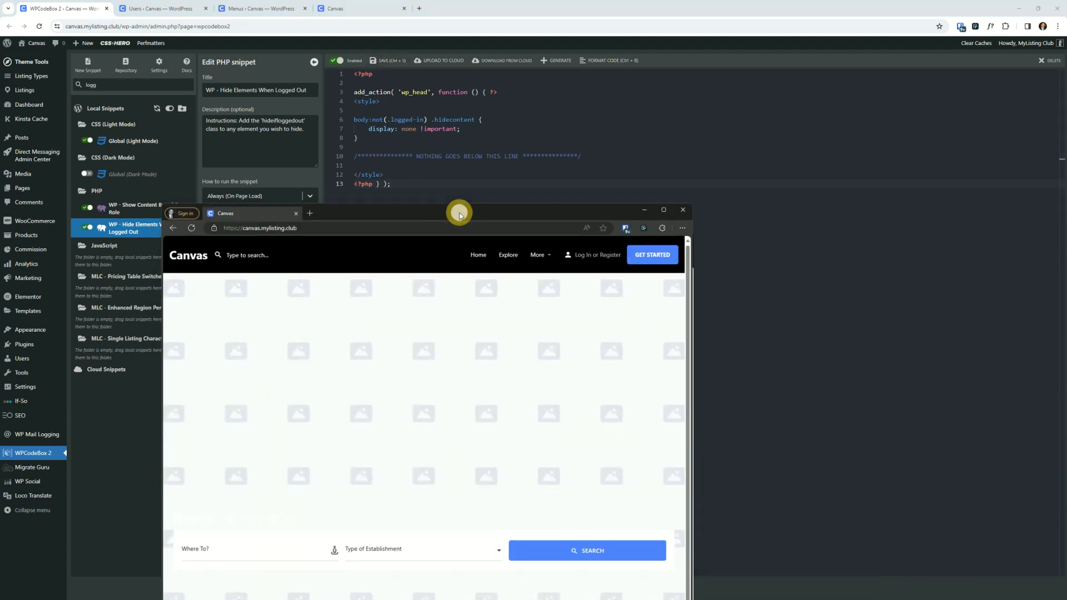
pyautogui.doubleClick(460, 214)
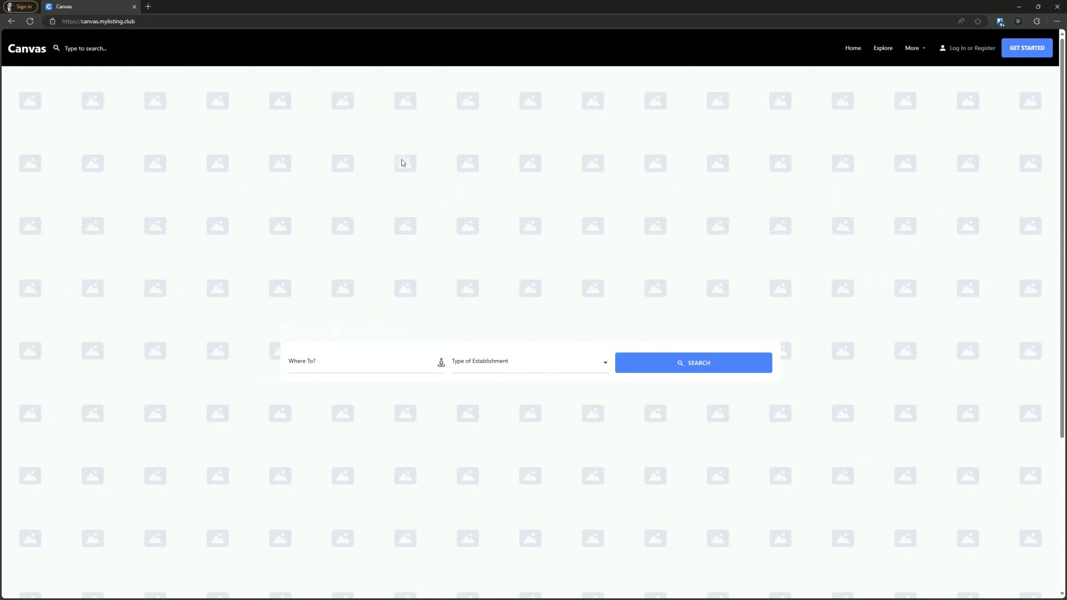
# - Reload the logged-out front page and open the More menu to check its items
pyautogui.click(912, 49)
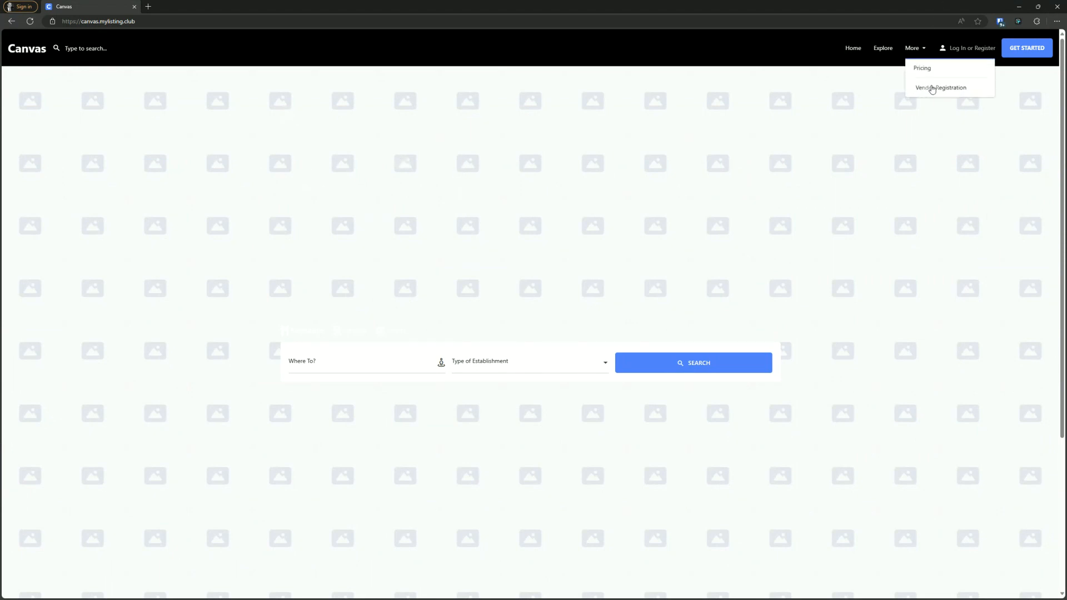
pyautogui.click(403, 210)
pyautogui.click(21, 29)
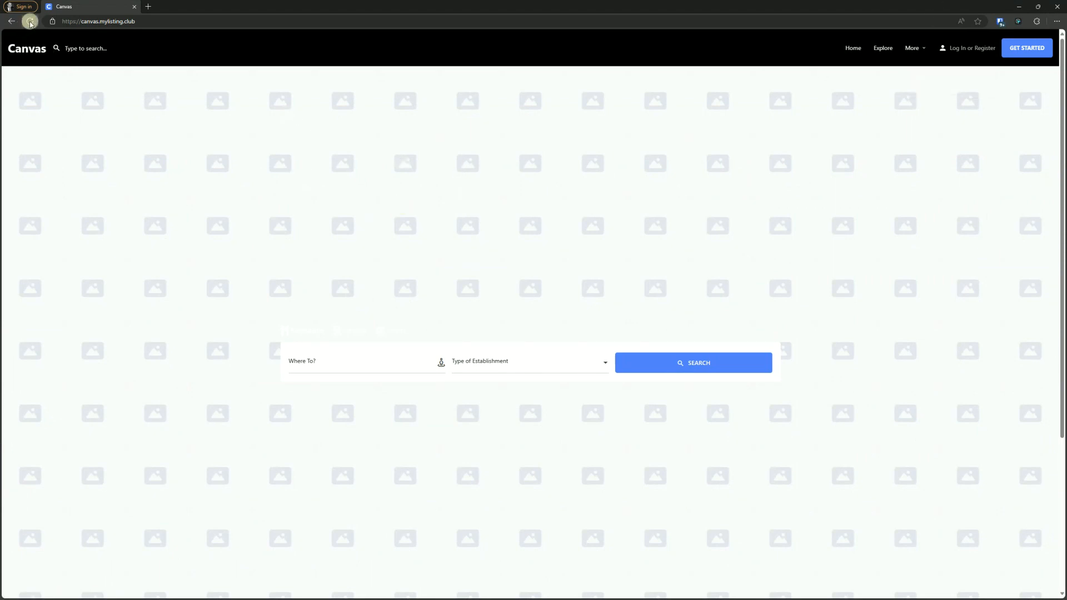
pyautogui.click(912, 49)
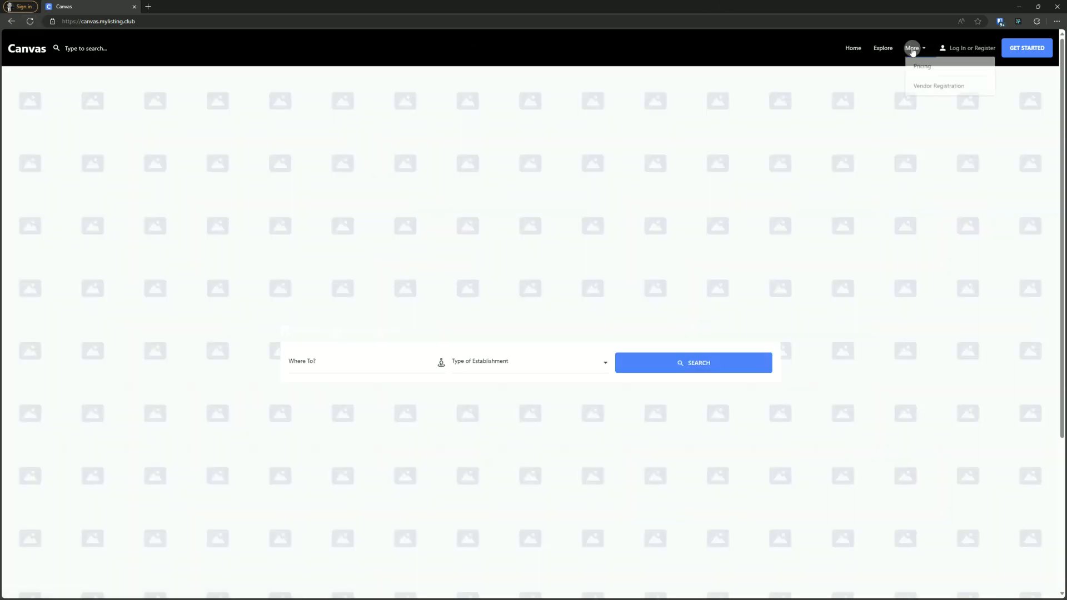
pyautogui.click(512, 167)
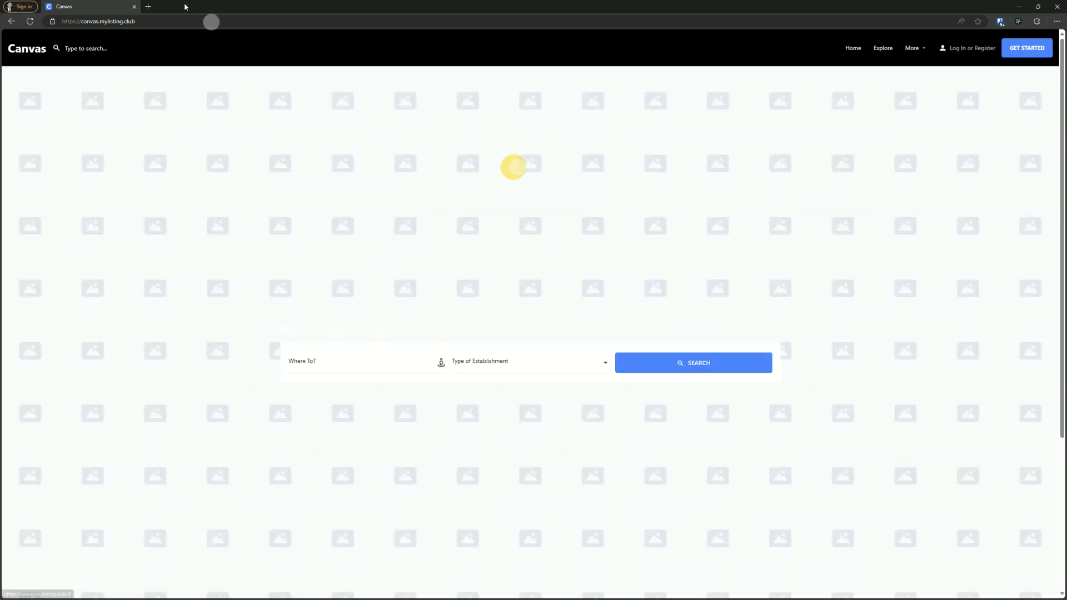
pyautogui.click(30, 21)
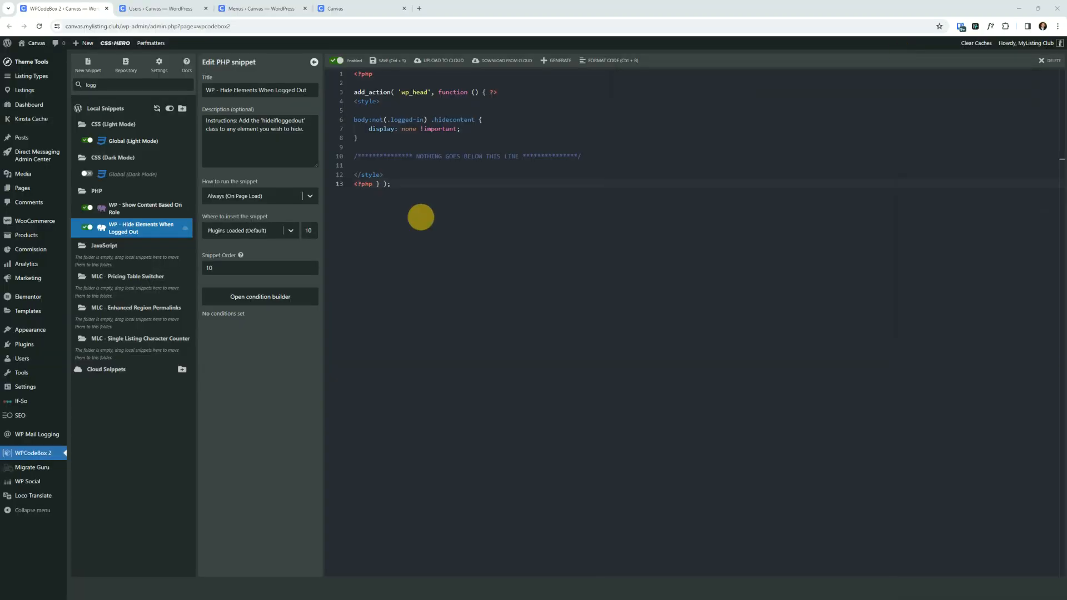
pyautogui.click(421, 218)
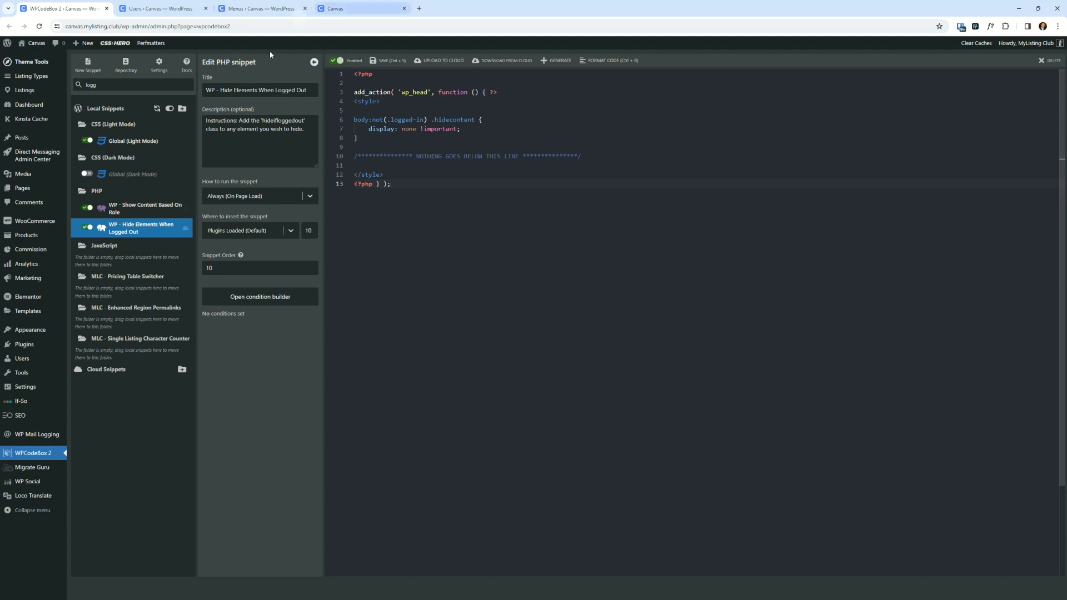
# - Expand the Vendor Registration menu item, keep its CSS class hidecontent, and save the Primary menu
pyautogui.click(165, 8)
pyautogui.click(241, 7)
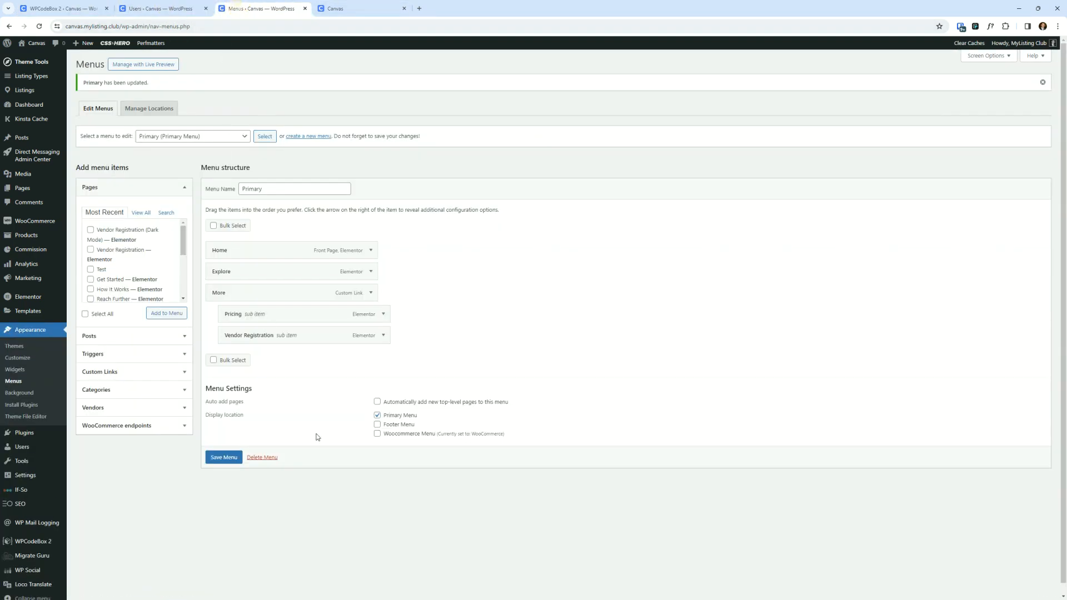
pyautogui.click(383, 335)
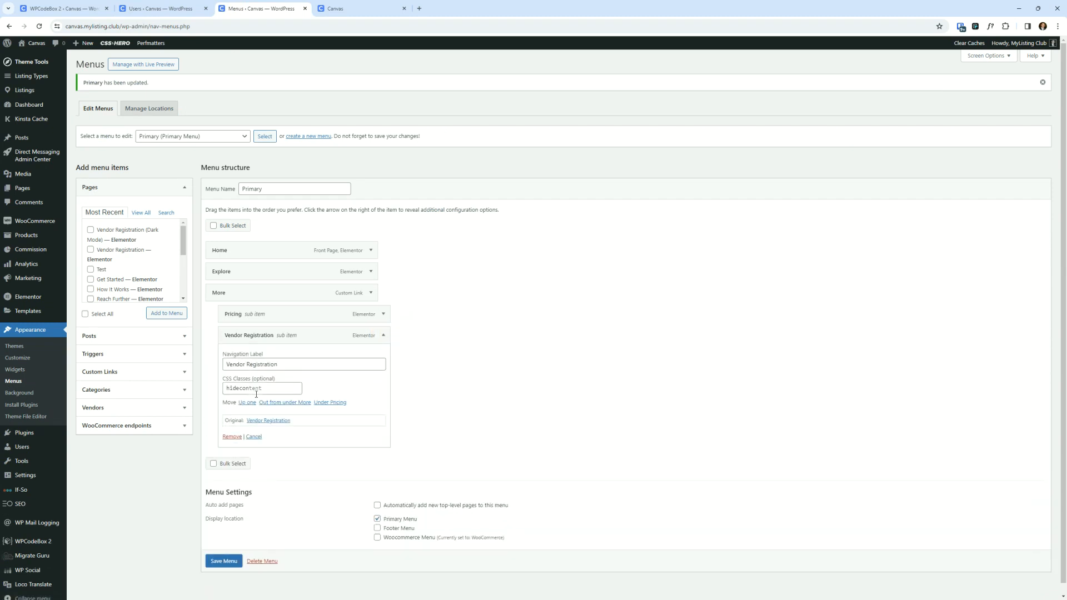
pyautogui.click(228, 562)
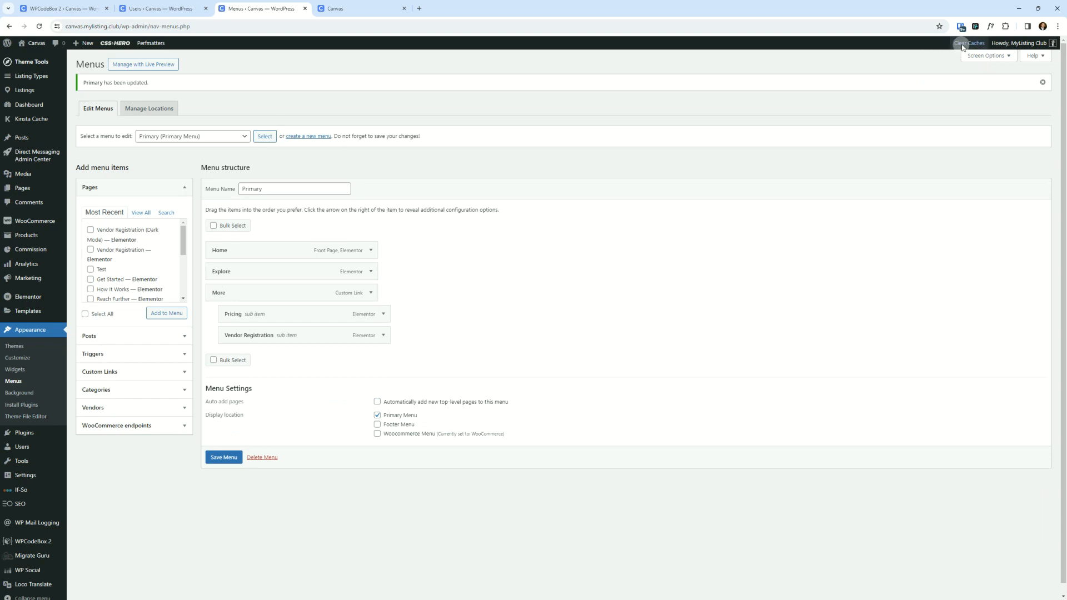
# - Clear the site caches, then reload the logged-out front page and check the More menu
pyautogui.click(955, 55)
pyautogui.hotkey('alt', 'Tab')
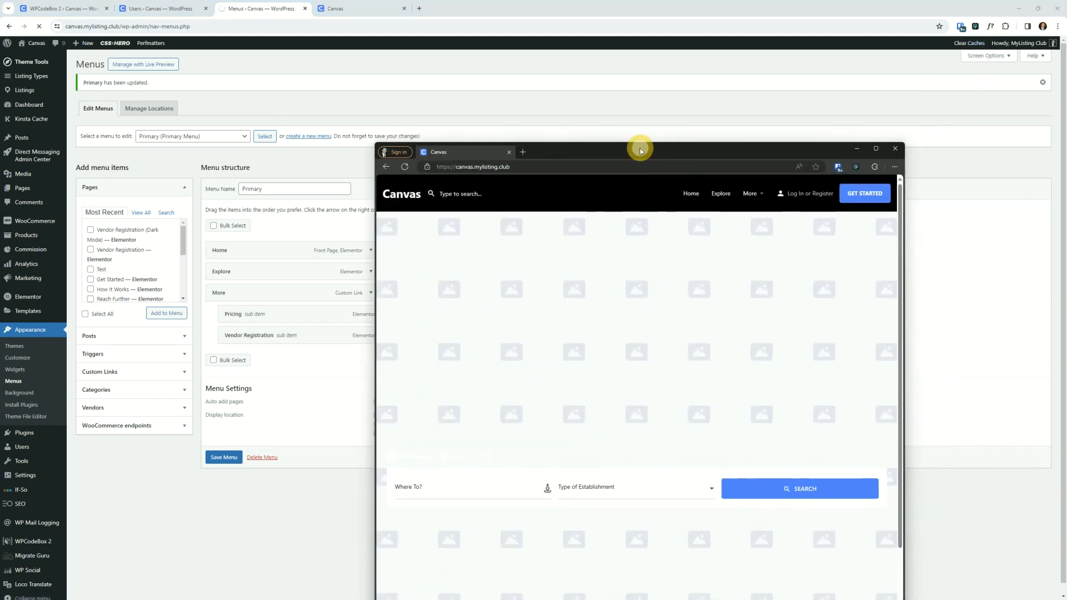
pyautogui.doubleClick(640, 148)
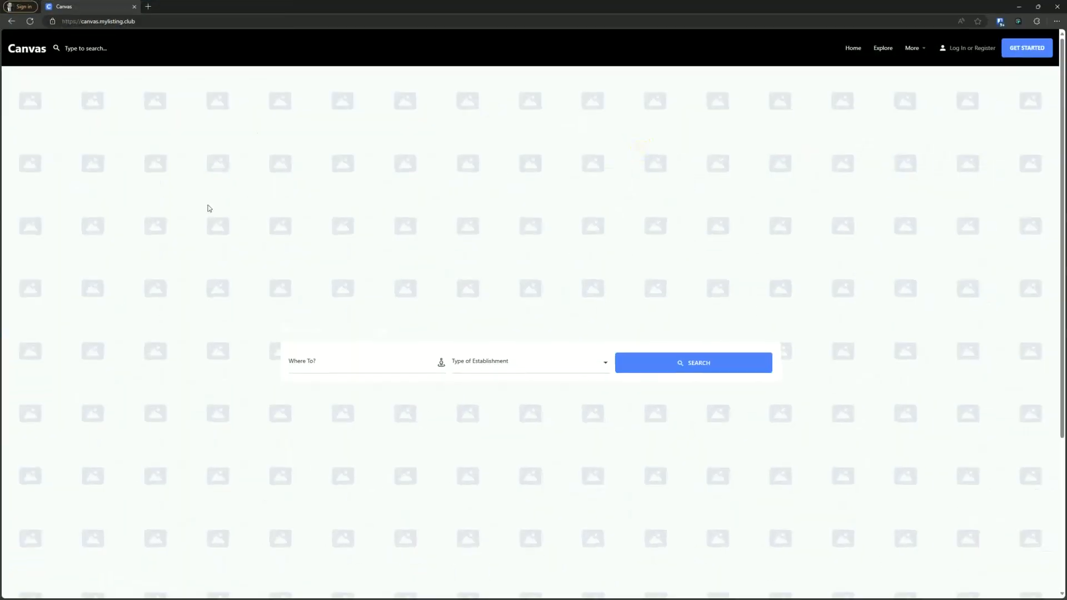
pyautogui.click(30, 22)
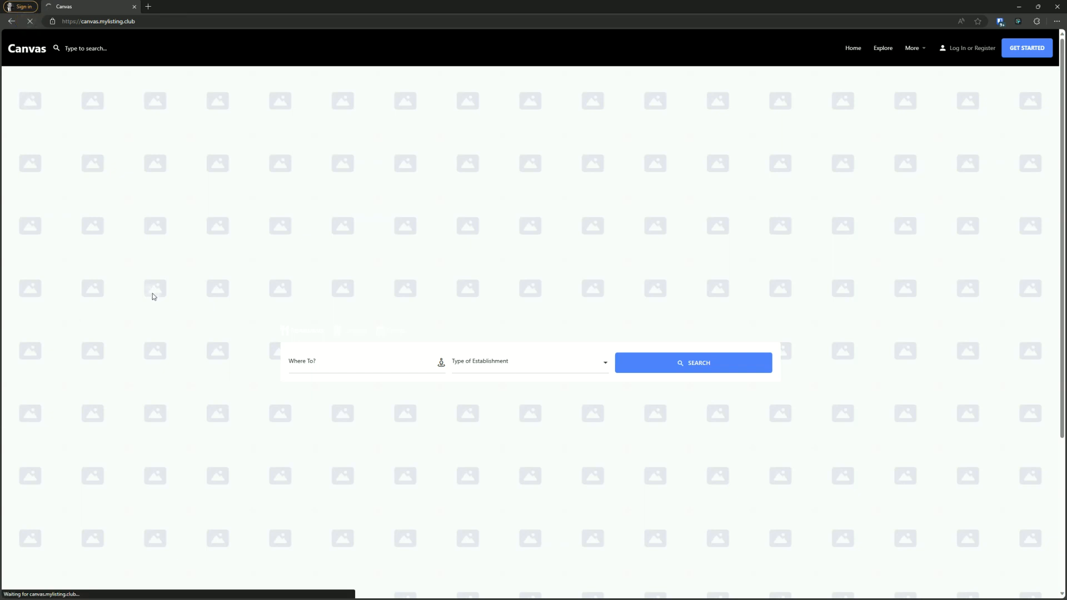
pyautogui.click(917, 48)
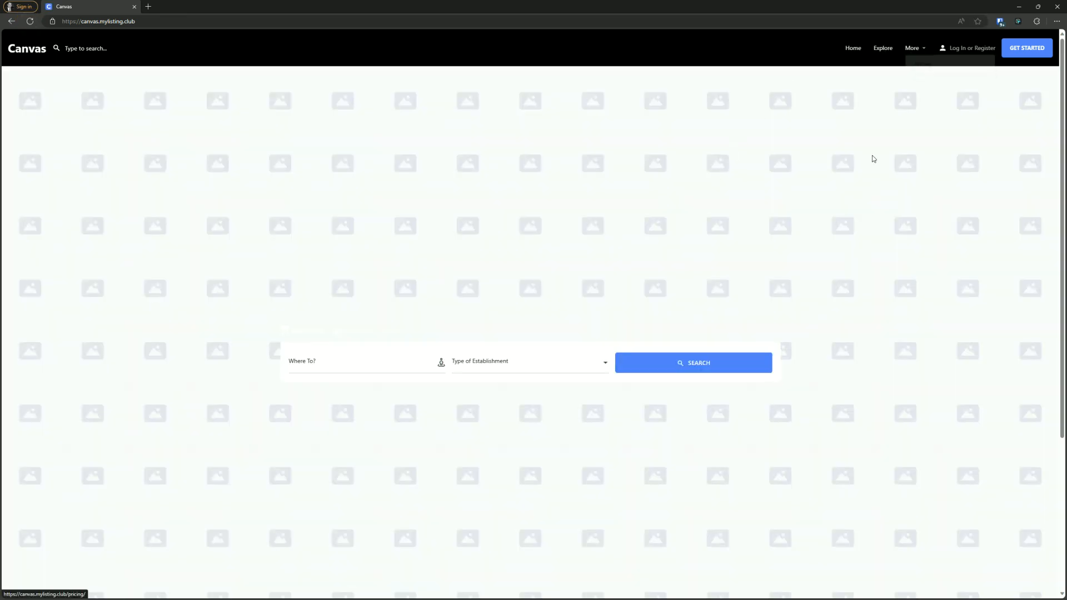
# - Reload the front page in the admin browser and check the More menu while logged in
pyautogui.moveTo(711, 9); pyautogui.dragTo(821, 25)
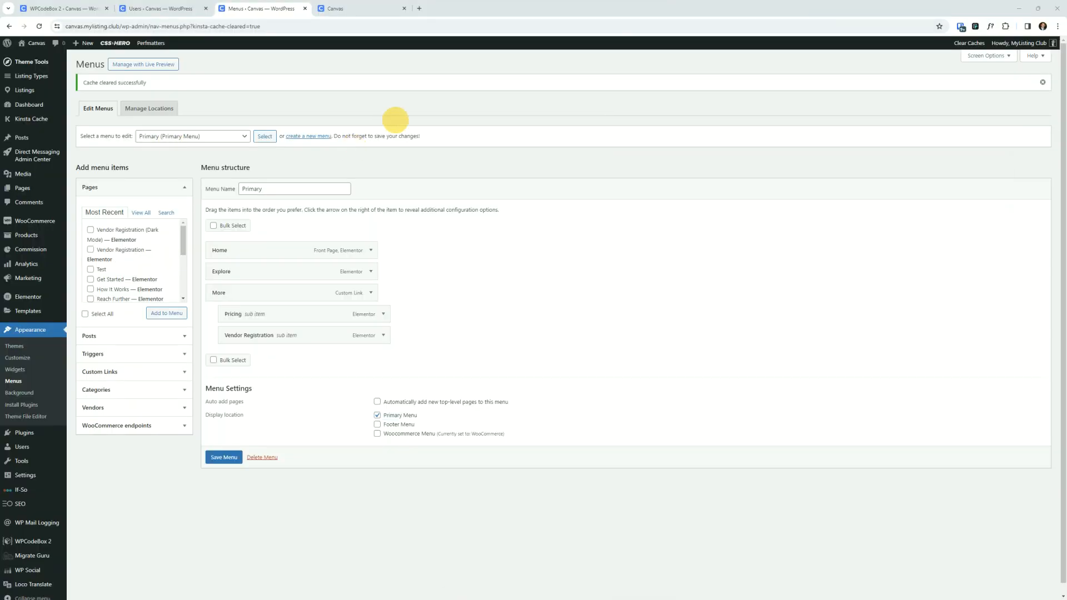
pyautogui.click(356, 9)
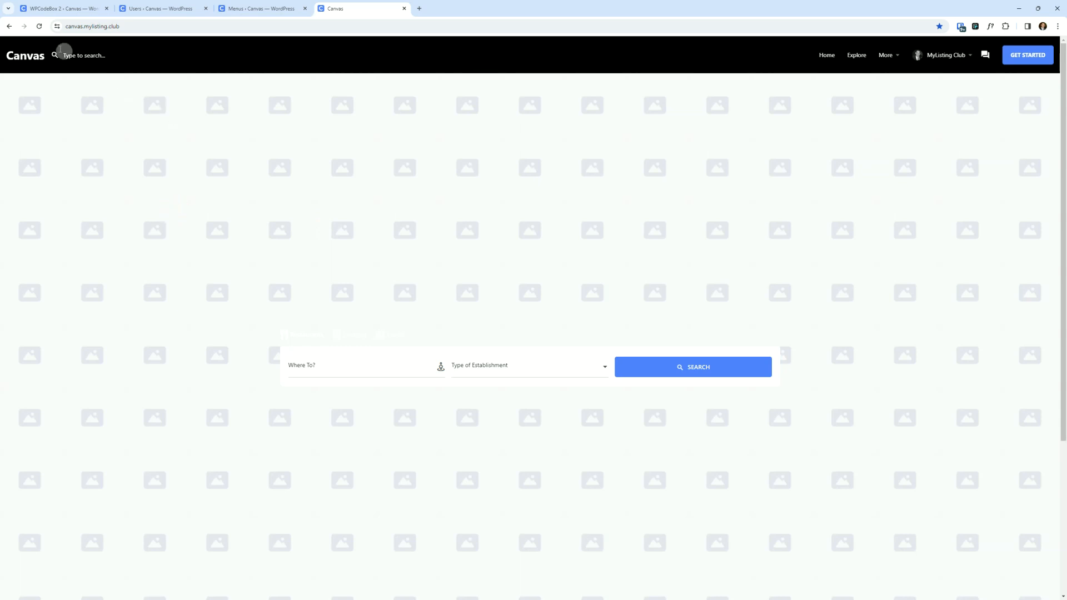
pyautogui.click(41, 25)
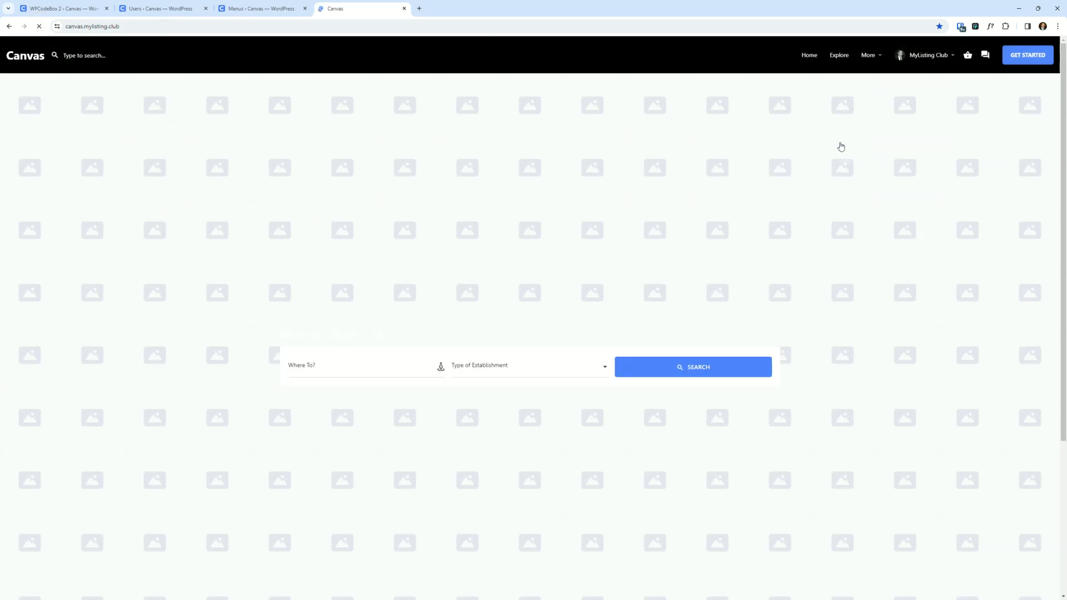
pyautogui.moveTo(891, 56)
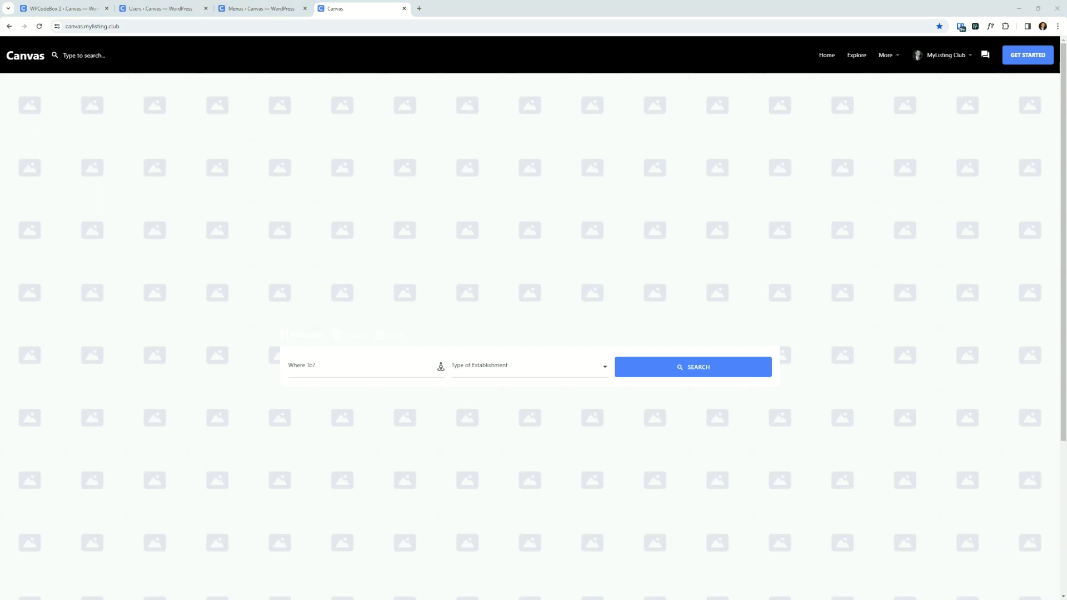
# - Bring up the incognito window logged in as the test user and reload its page
pyautogui.moveTo(690, 203); pyautogui.dragTo(506, 175)
pyautogui.doubleClick(509, 176)
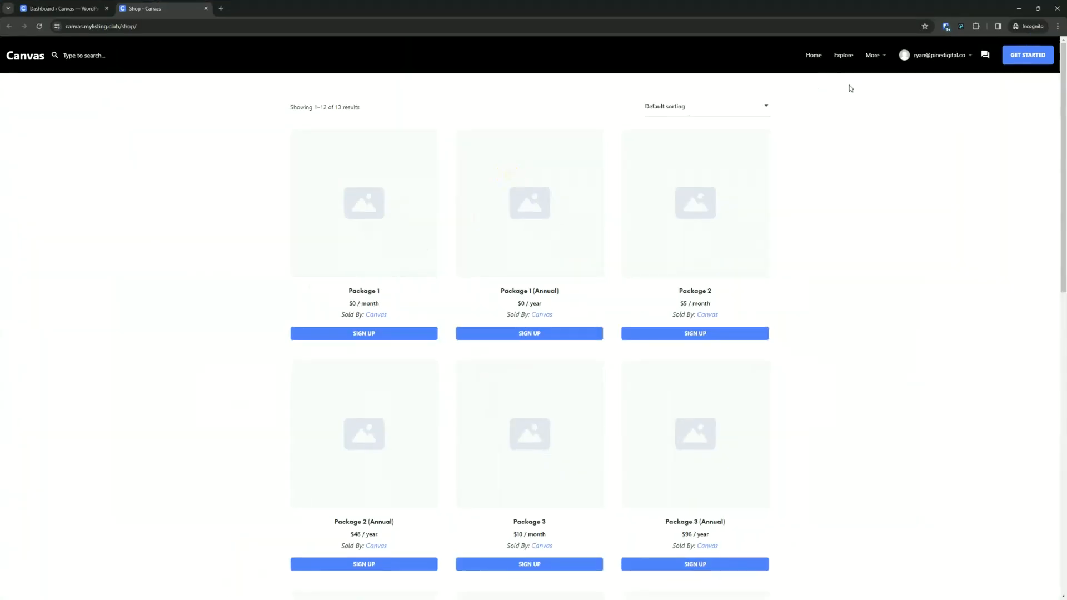
pyautogui.click(37, 28)
pyautogui.click(1017, 6)
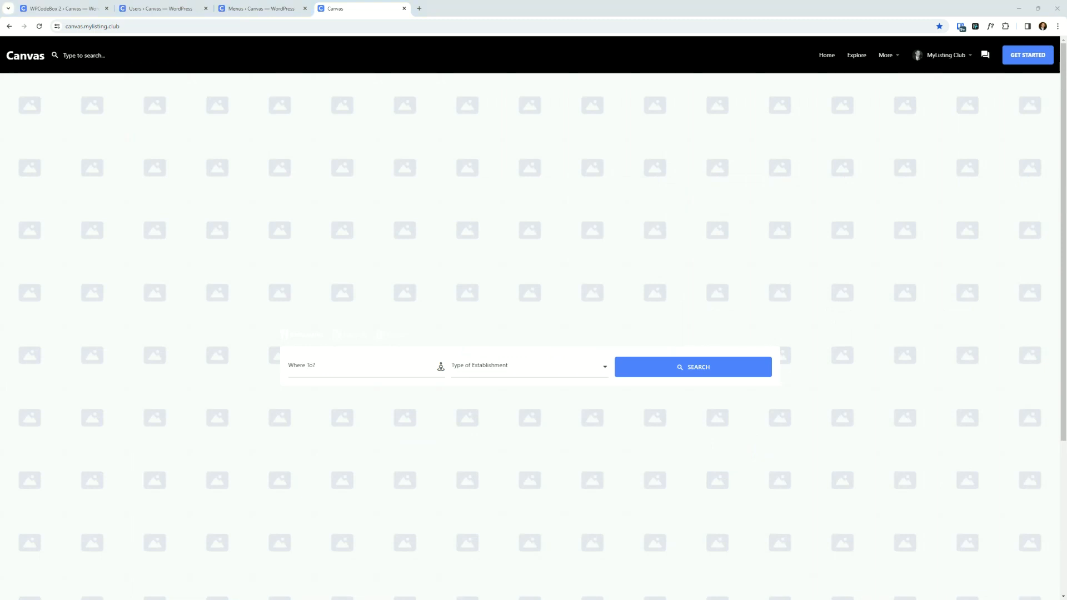
# - Bring up the logged-out browser window again and reload the front page
pyautogui.moveTo(496, 1); pyautogui.dragTo(495, 148)
pyautogui.doubleClick(496, 148)
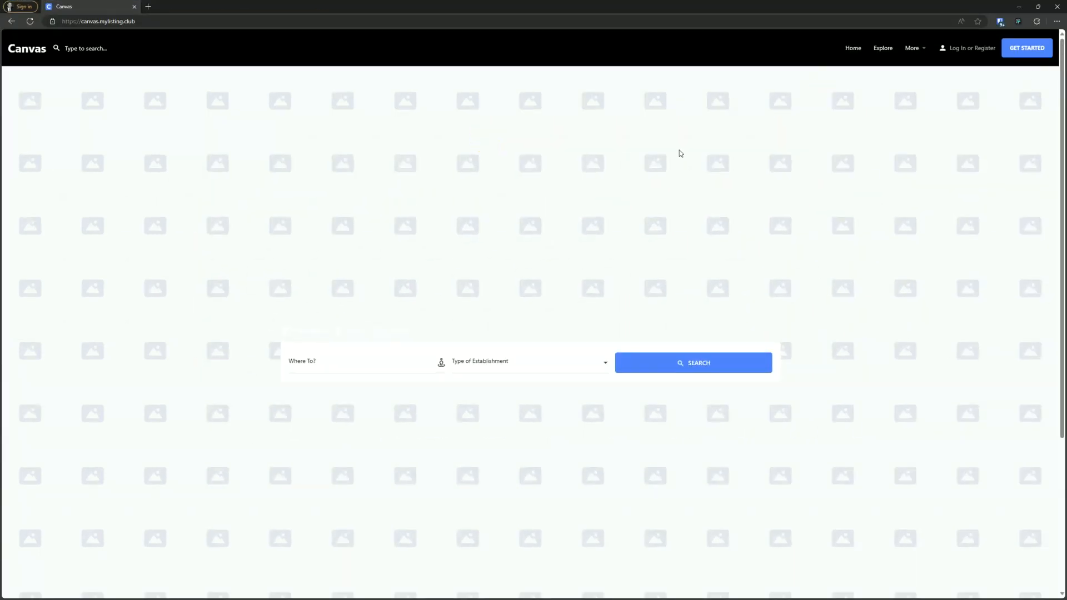
pyautogui.click(27, 22)
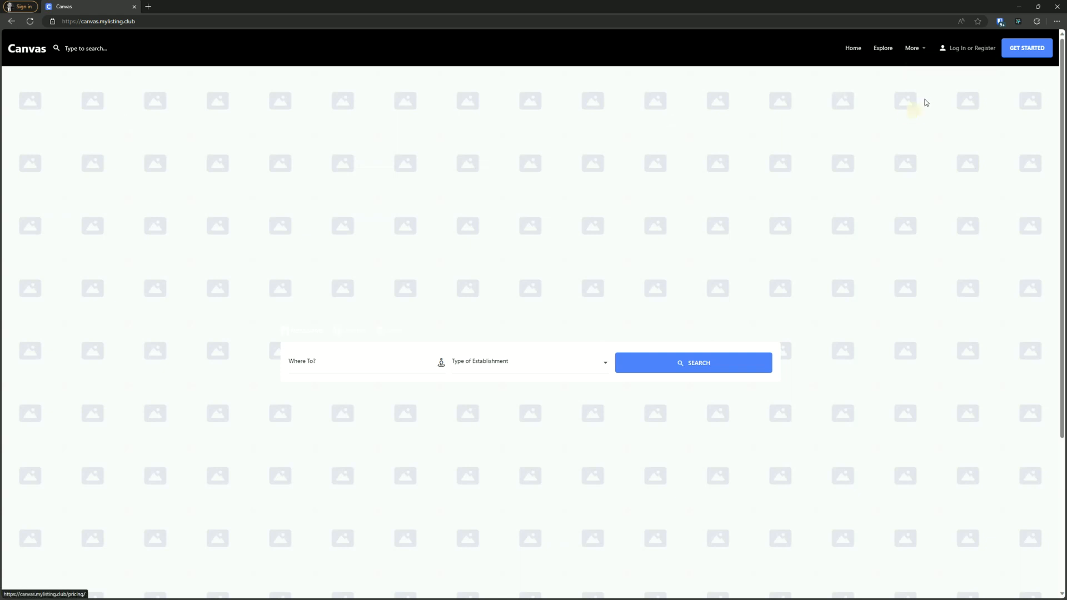
# - Try to log in to the front end with the author username in the logged-out window
pyautogui.click(959, 49)
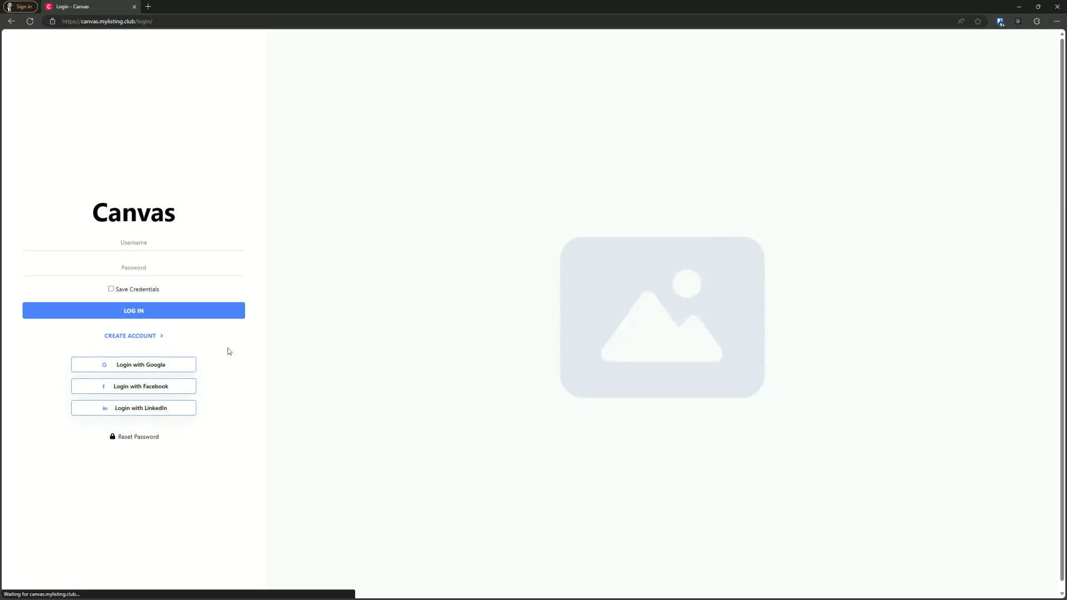
pyautogui.click(172, 248)
pyautogui.write('author')
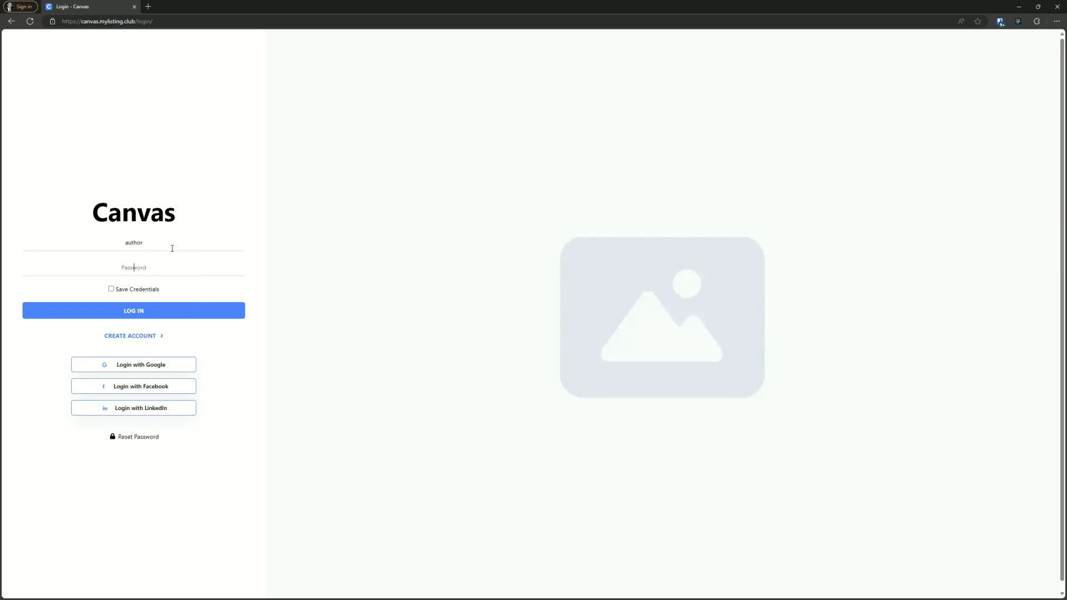
pyautogui.press('Return')
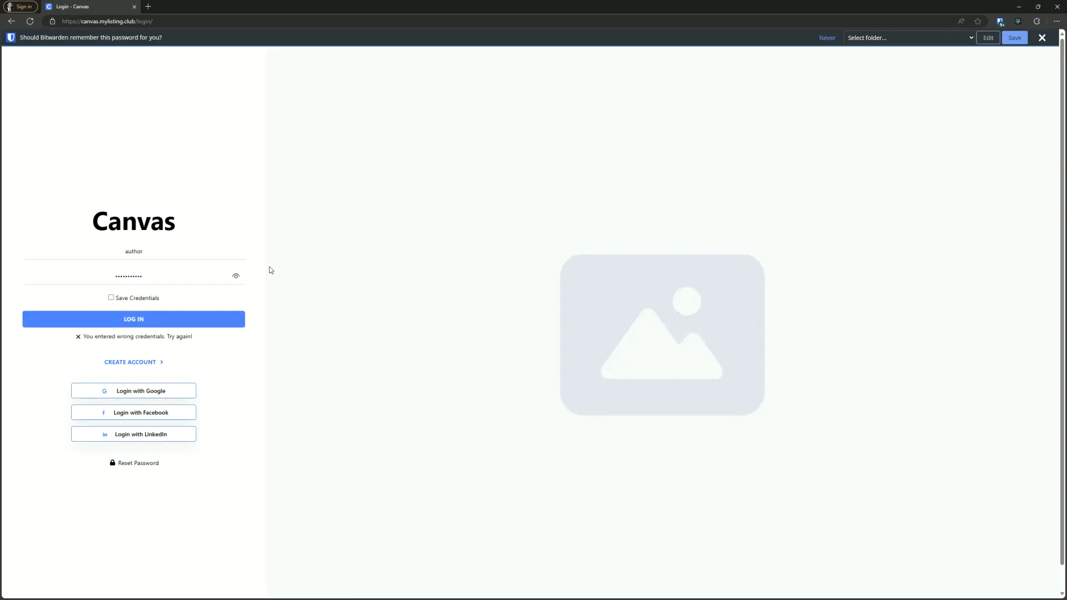
pyautogui.click(139, 319)
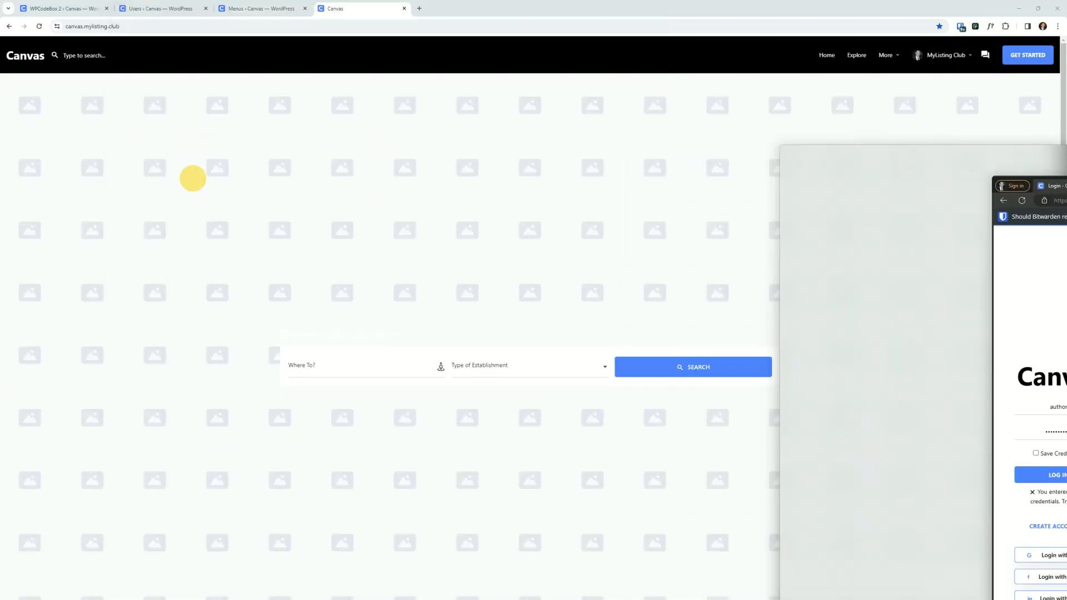
# - Generate a new password for the author user in the admin, copy it, and update the user
pyautogui.click(171, 6)
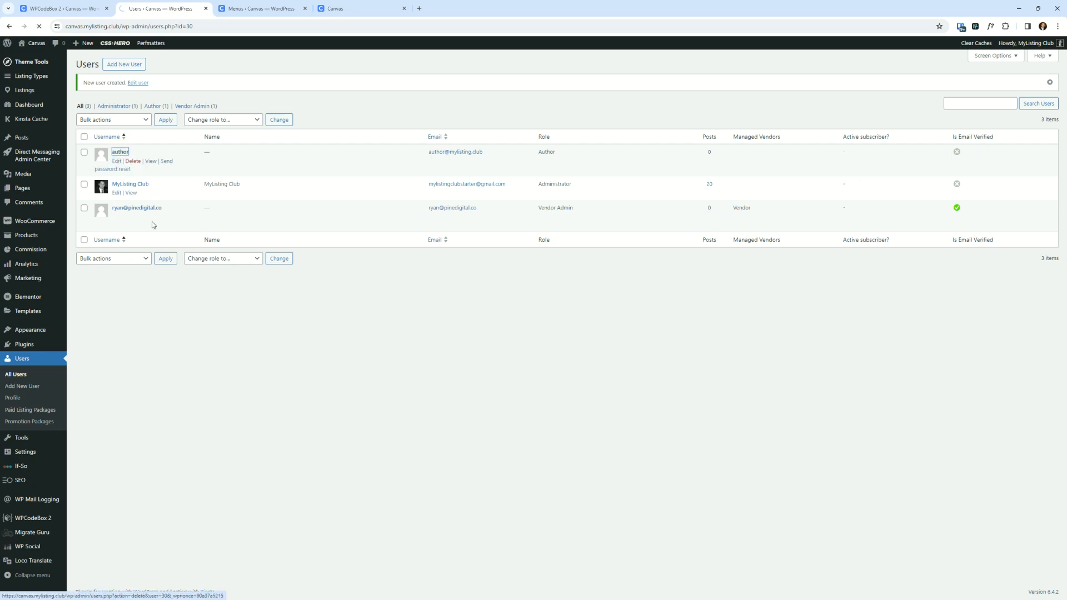
pyautogui.scroll(-5, 233, 350)
pyautogui.scroll(-2, 240, 360)
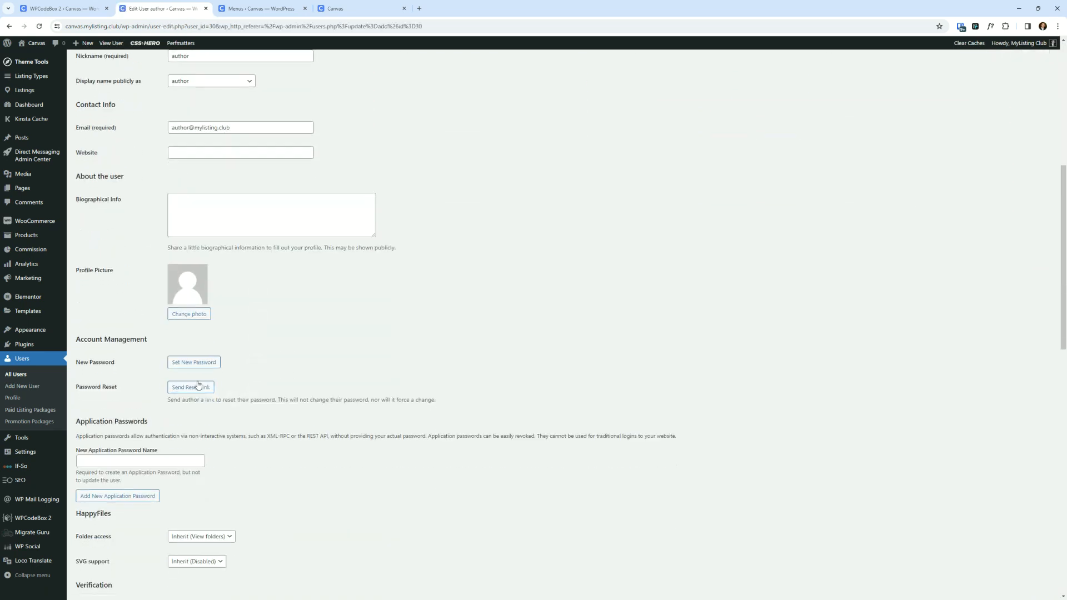
pyautogui.click(192, 362)
pyautogui.tripleClick(215, 378)
pyautogui.rightClick(215, 378)
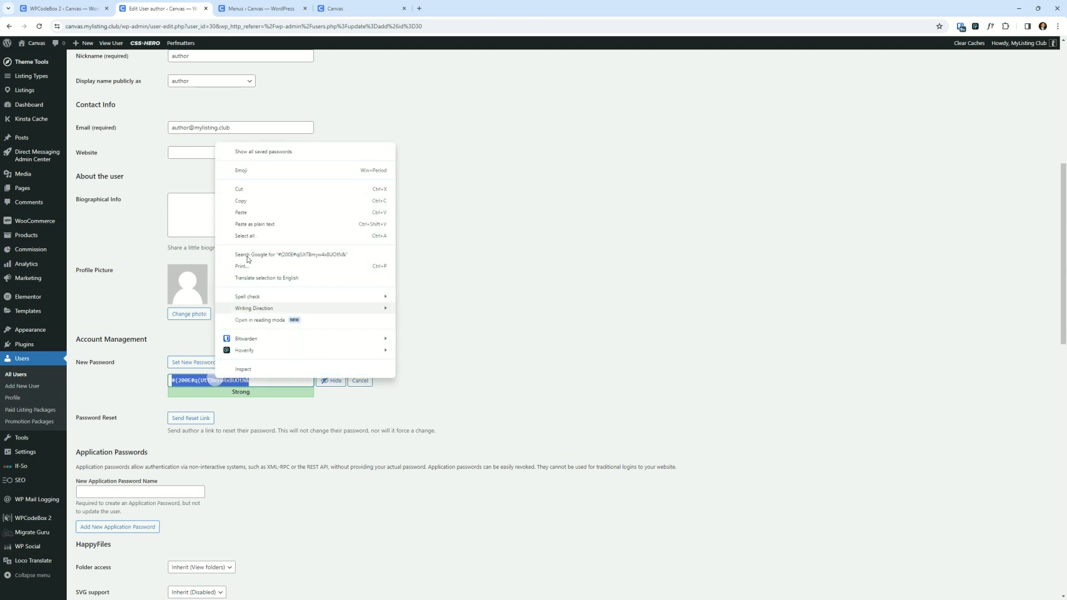
pyautogui.click(251, 200)
pyautogui.scroll(-20, 205, 319)
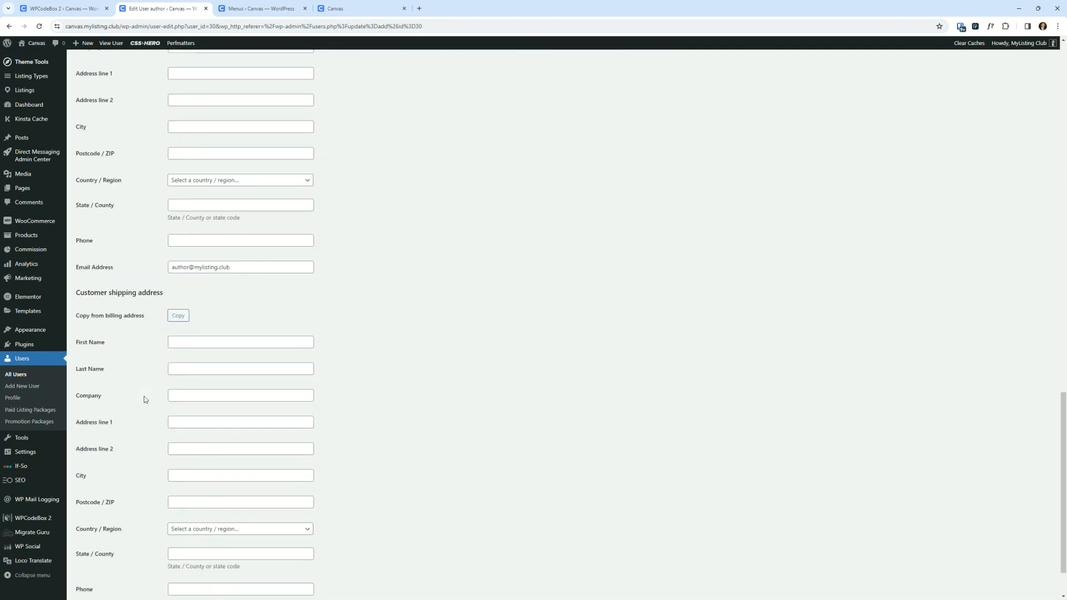
pyautogui.click(104, 557)
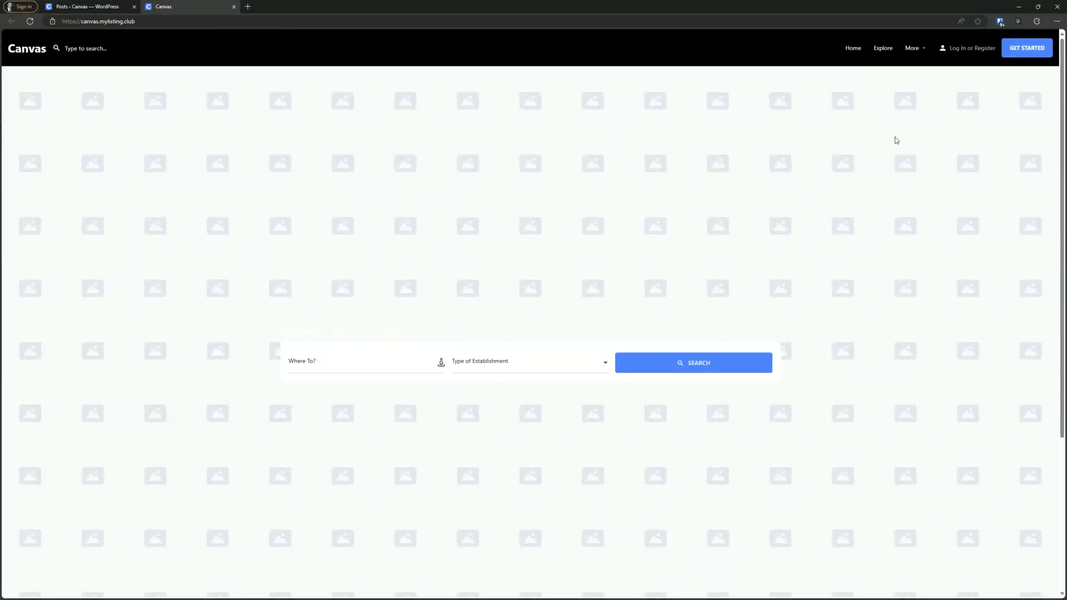
# - Reload the front page as the logged-in author and check the More menu and account menu
pyautogui.click(960, 48)
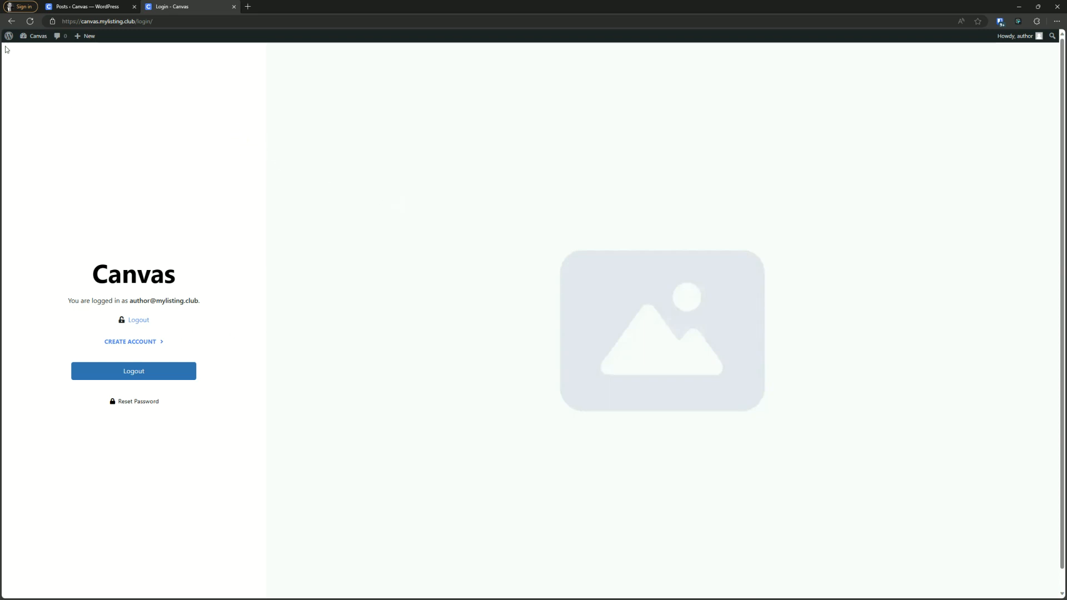
pyautogui.click(8, 22)
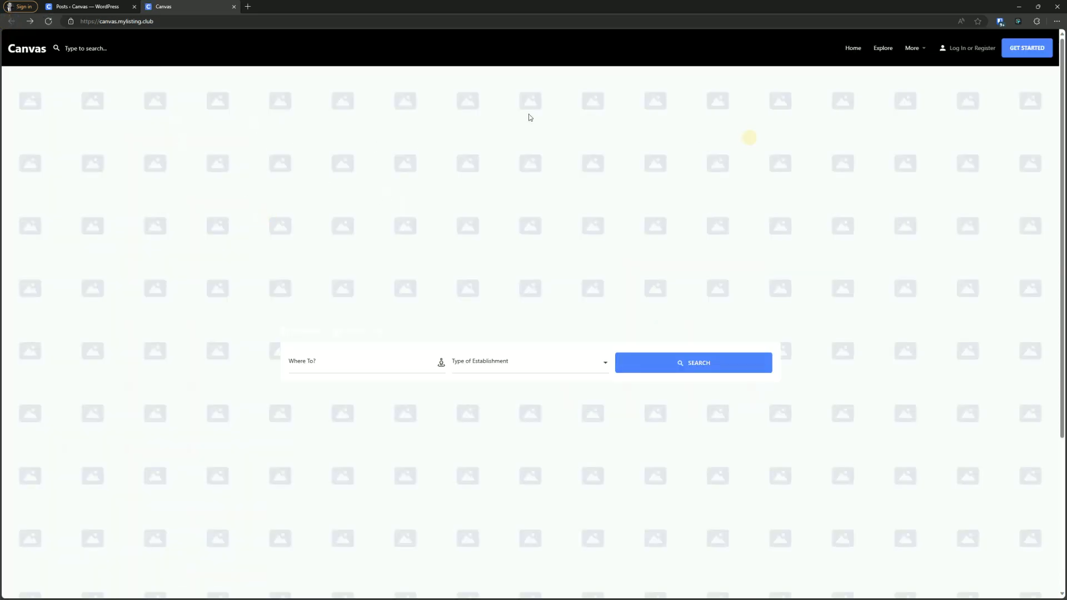
pyautogui.click(46, 24)
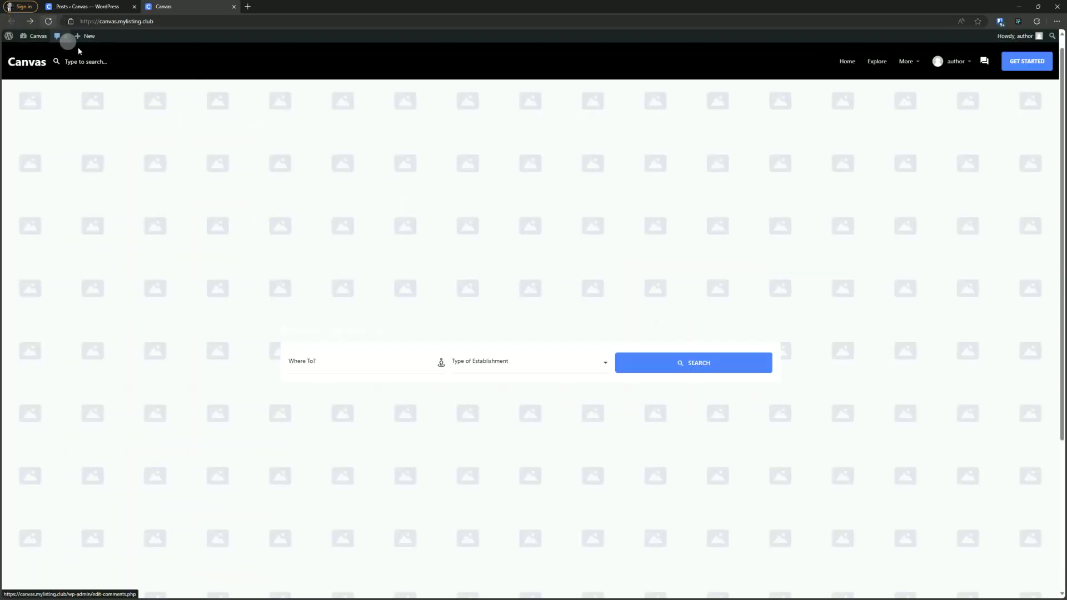
pyautogui.moveTo(914, 60)
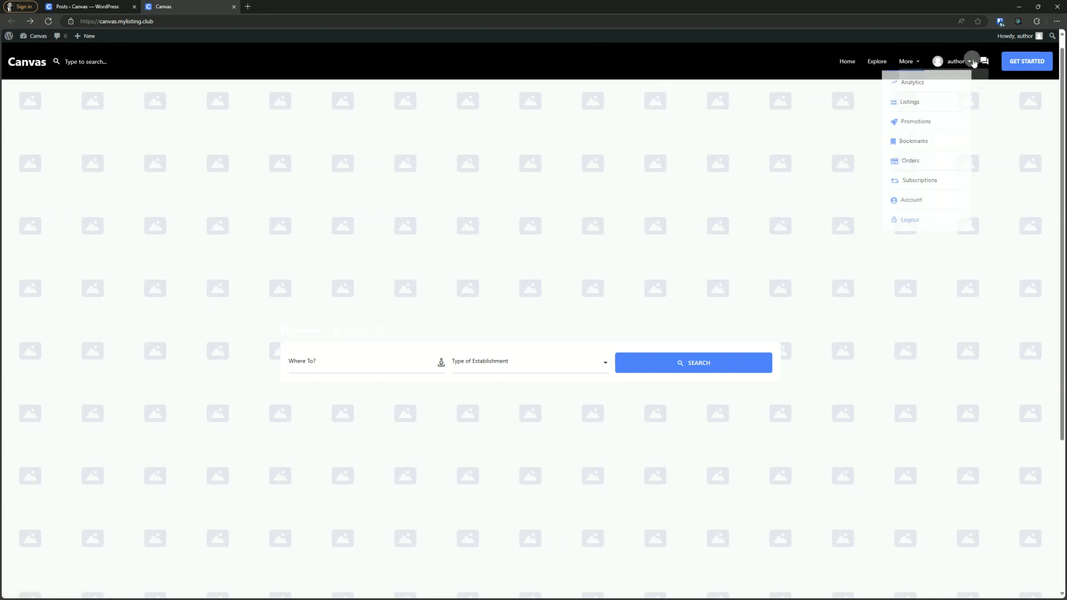
pyautogui.moveTo(956, 62)
pyautogui.click(841, 107)
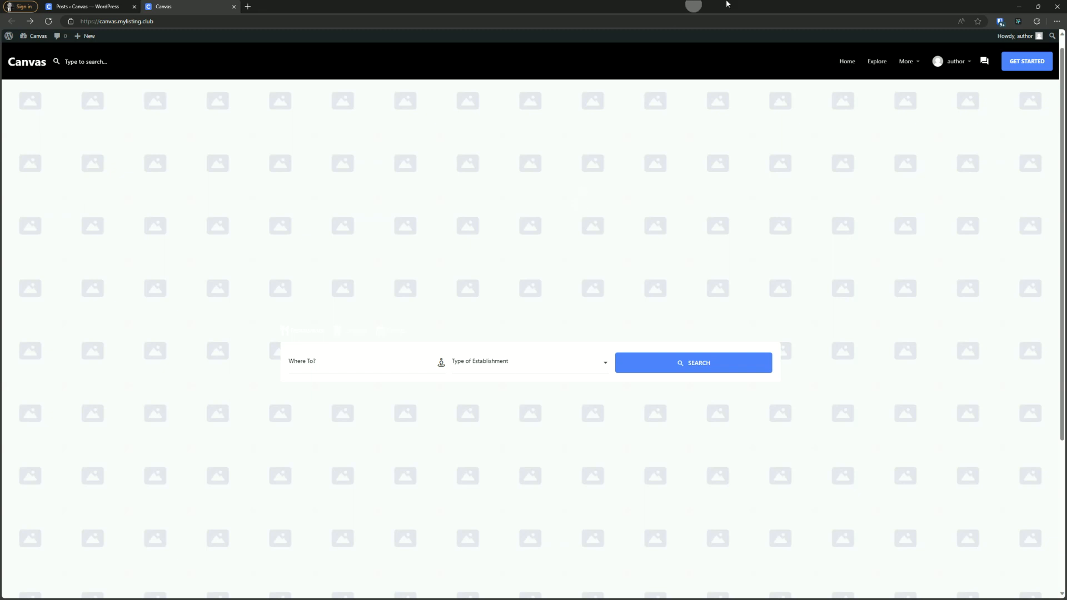
pyautogui.moveTo(908, 60)
pyautogui.click(387, 10)
pyautogui.moveTo(404, 9); pyautogui.dragTo(1066, 120)
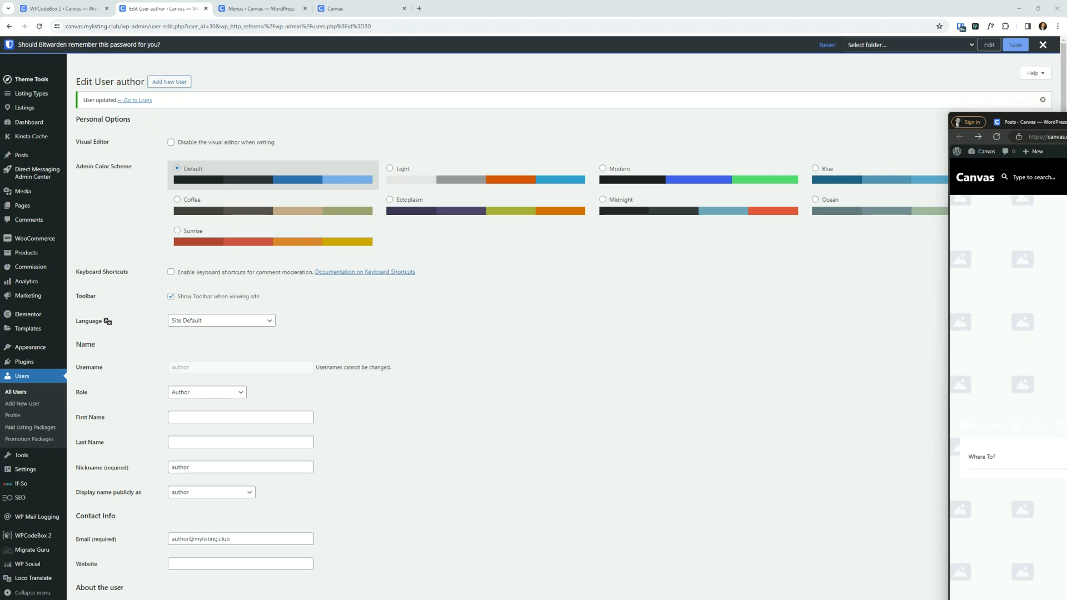
pyautogui.click(512, 276)
# - Delete the .logged-in.user-role-author .hidecontent selector line from the Global (Light Mode) CSS snippet
pyautogui.click(50, 8)
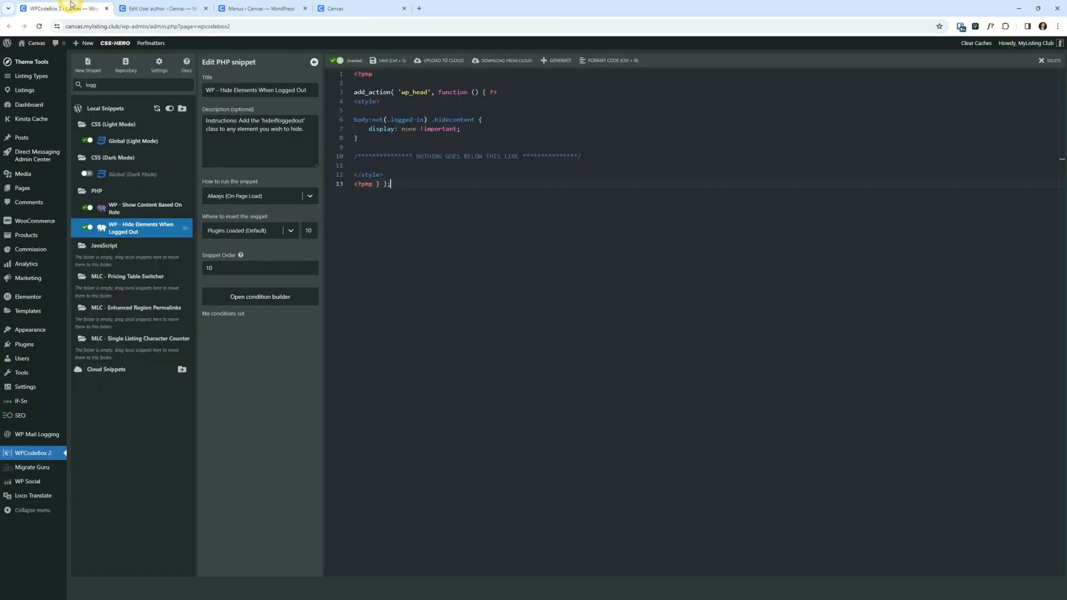
pyautogui.click(137, 209)
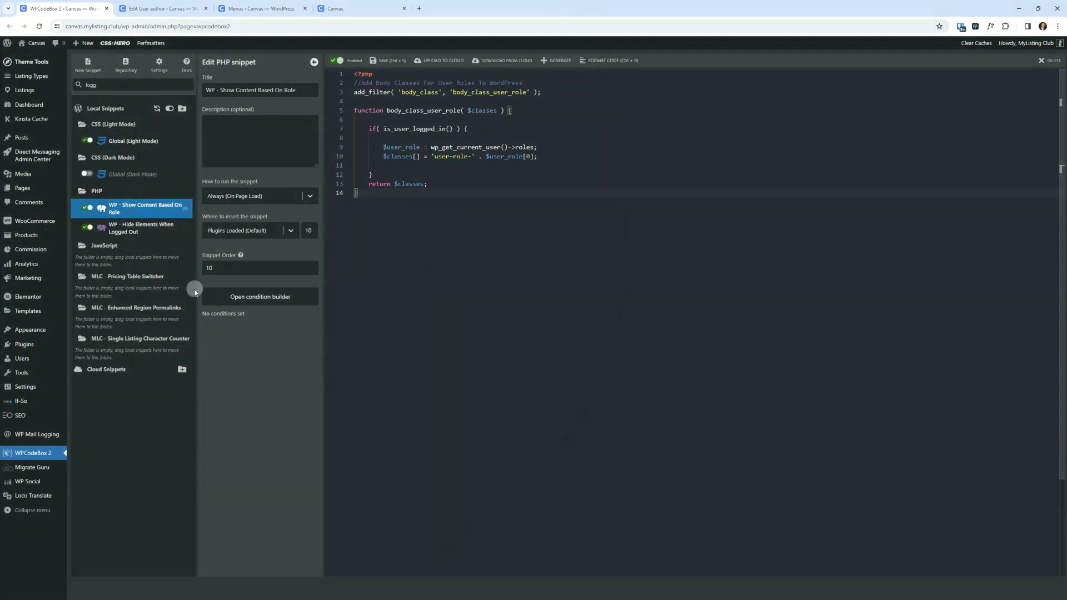
pyautogui.click(120, 141)
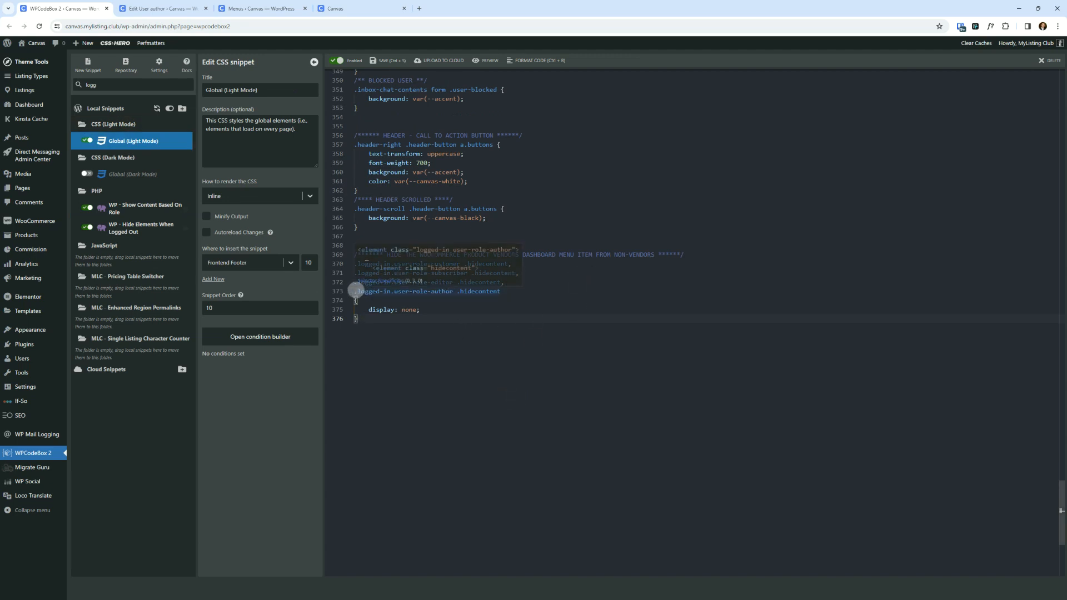
pyautogui.doubleClick(403, 292)
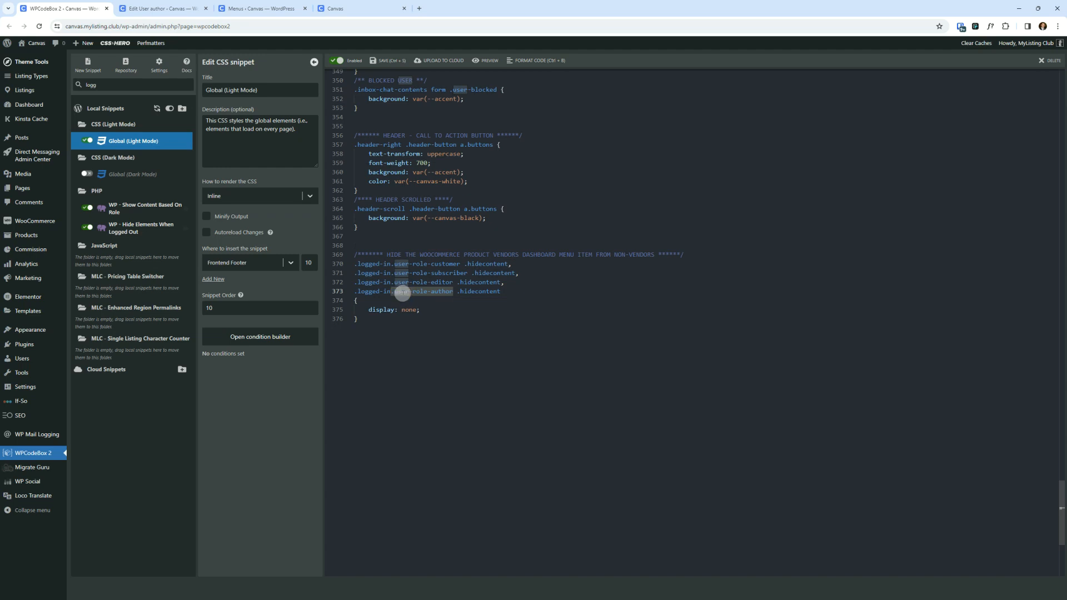
pyautogui.click(553, 317)
pyautogui.moveTo(507, 292); pyautogui.dragTo(345, 291)
pyautogui.press('BackSpace')
pyautogui.press('BackSpace')
pyautogui.press('BackSpace')
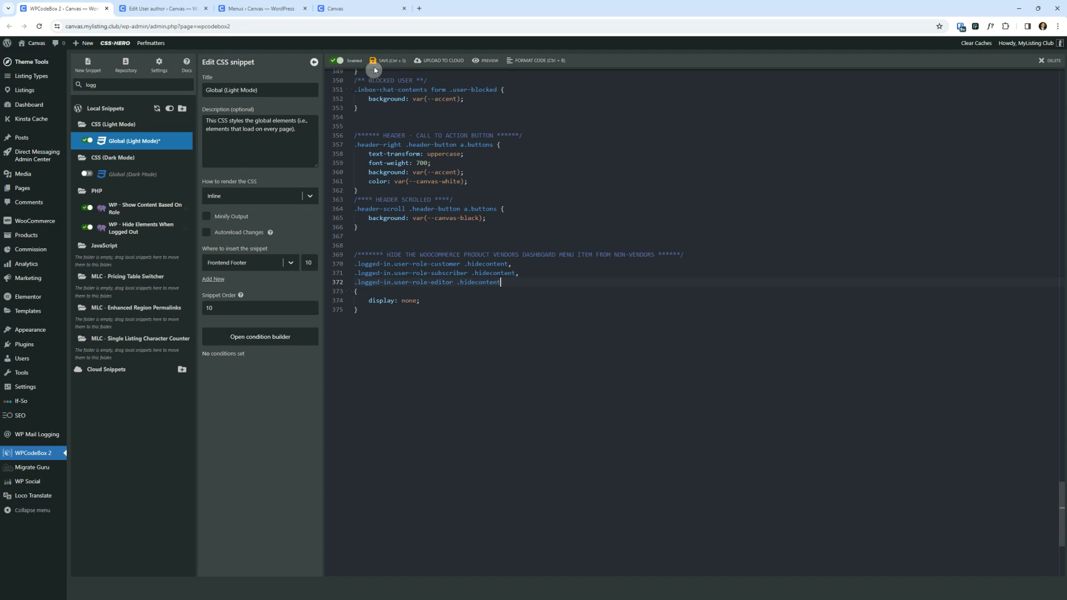
# - Clear all site caches from the admin bar
pyautogui.click(164, 8)
pyautogui.click(1029, 48)
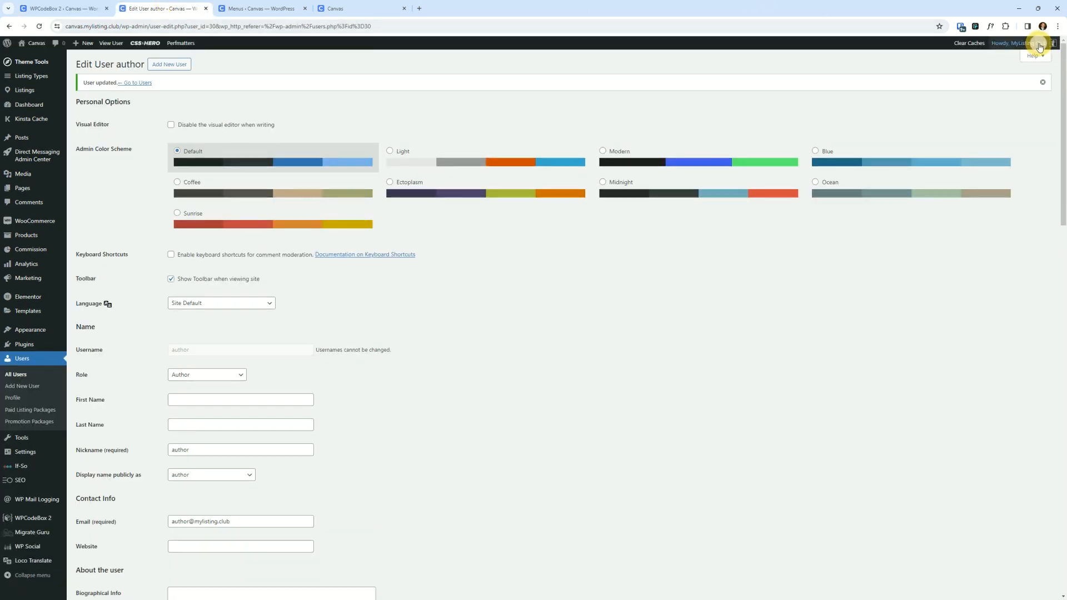
pyautogui.click(957, 56)
# - Bring up the author's browser window, reload the front page, and check the More menu
pyautogui.moveTo(752, 178); pyautogui.dragTo(729, 168)
pyautogui.doubleClick(729, 168)
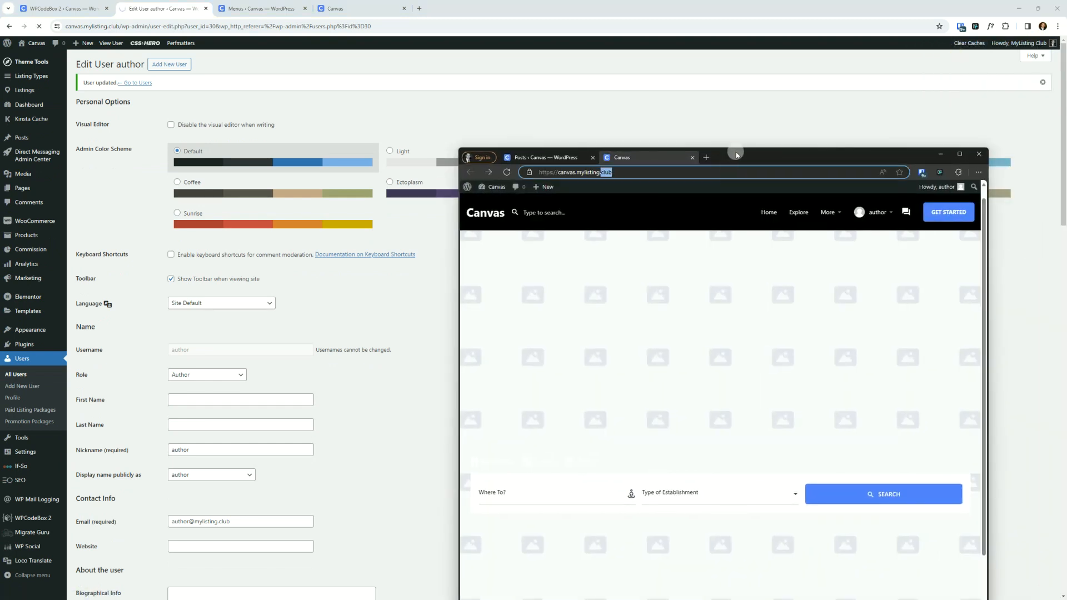
pyautogui.doubleClick(737, 154)
pyautogui.click(962, 56)
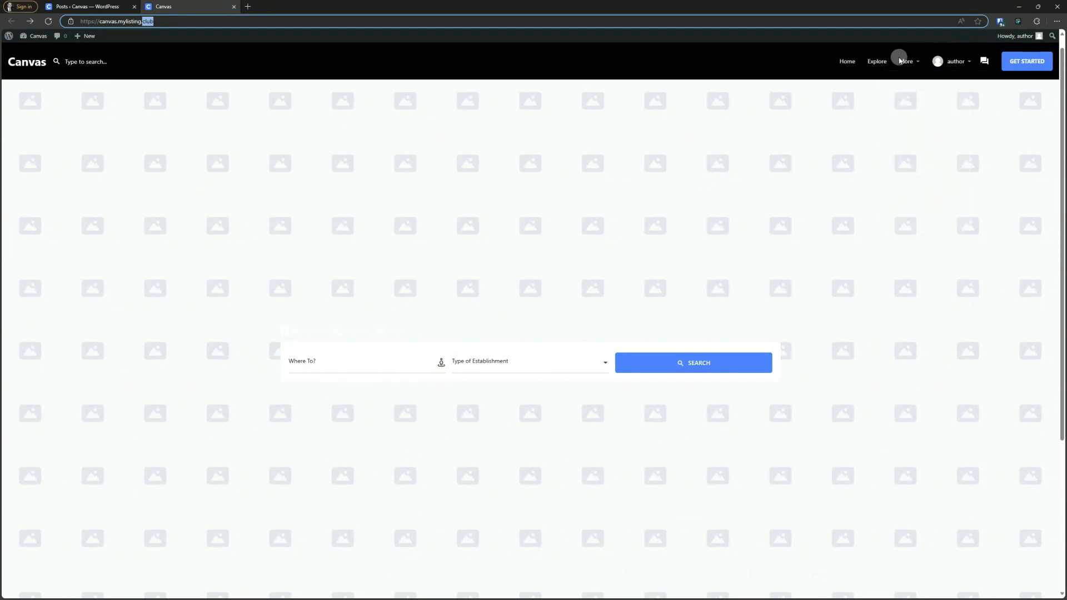
pyautogui.click(462, 150)
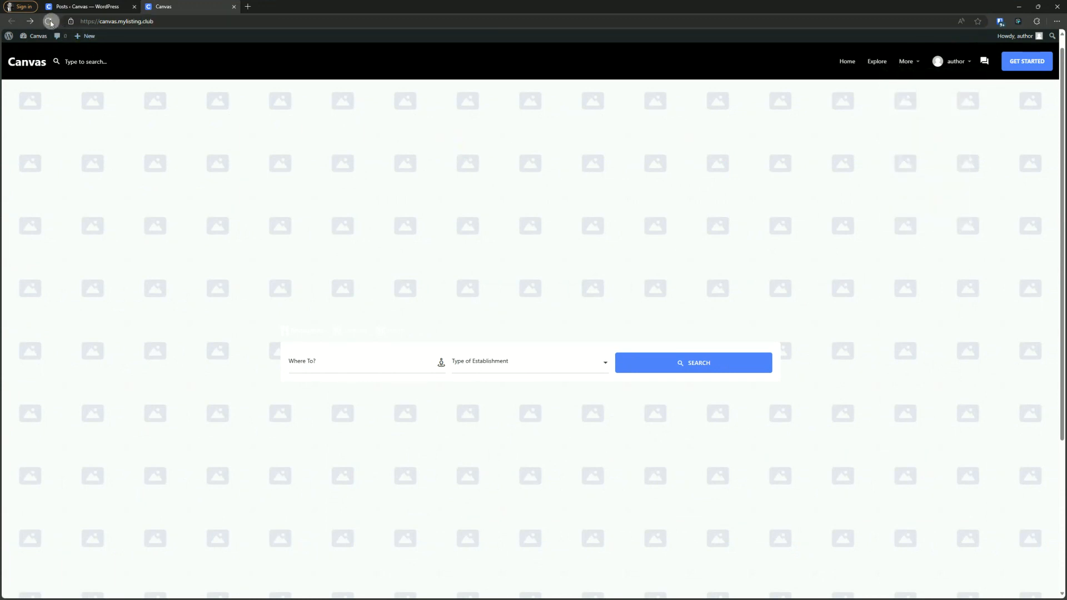
pyautogui.click(48, 21)
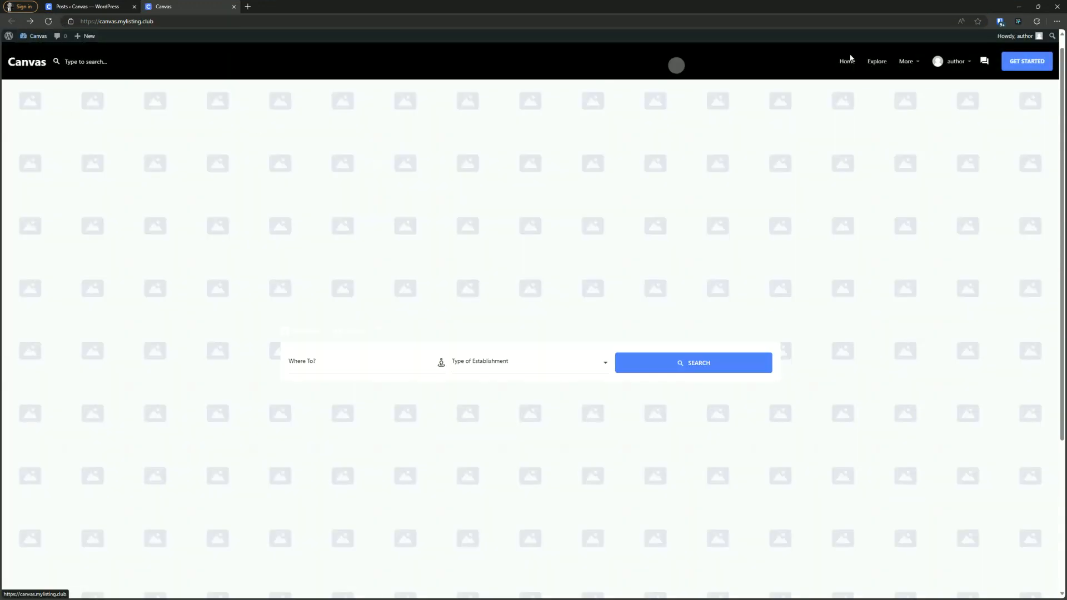
pyautogui.moveTo(905, 61)
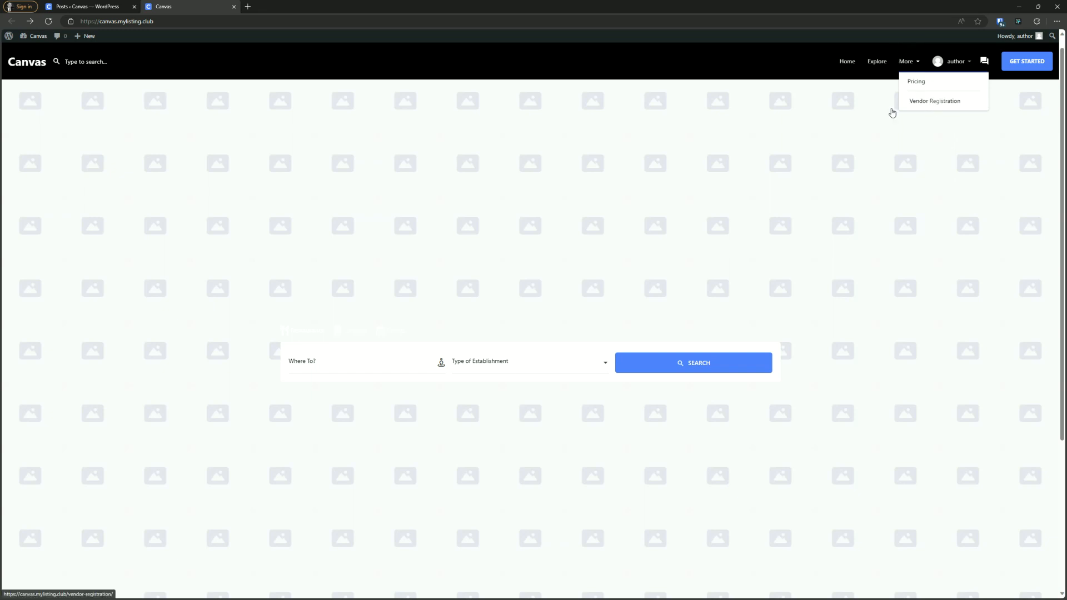
# - Restore the deleted author selector line in the Global (Light Mode) CSS snippet and save the snippet
pyautogui.click(762, 152)
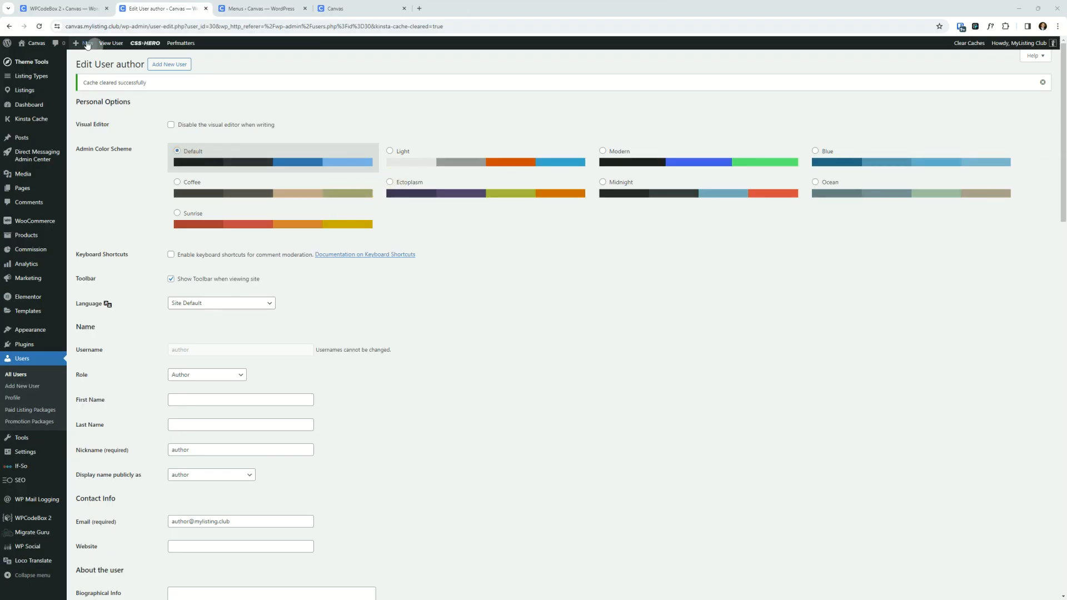
pyautogui.click(61, 8)
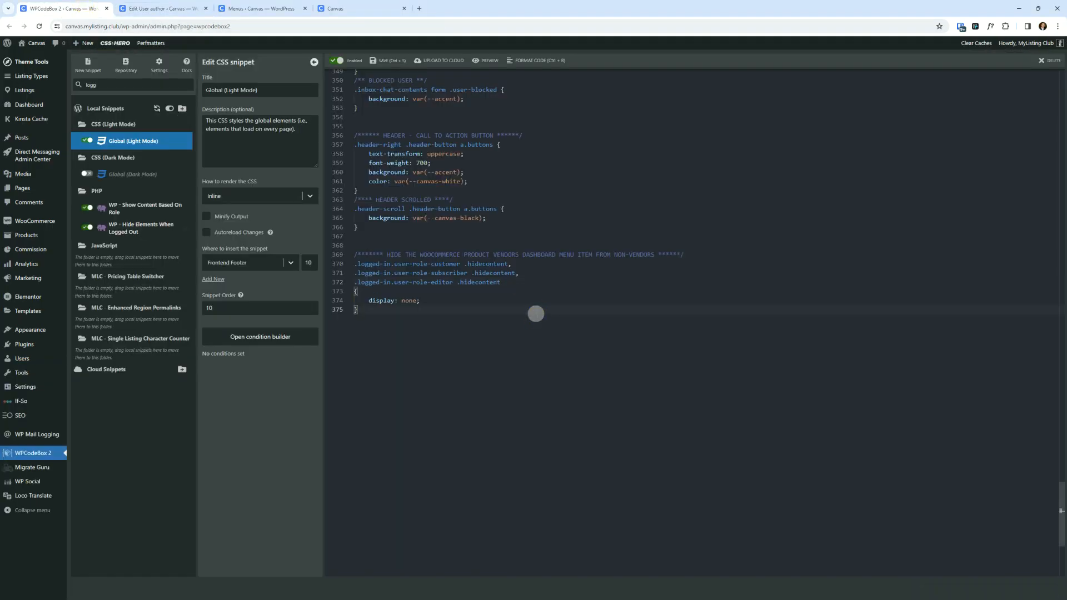
pyautogui.hotkey('ctrl', 'z')
pyautogui.hotkey('ctrl', 'z')
pyautogui.click(508, 396)
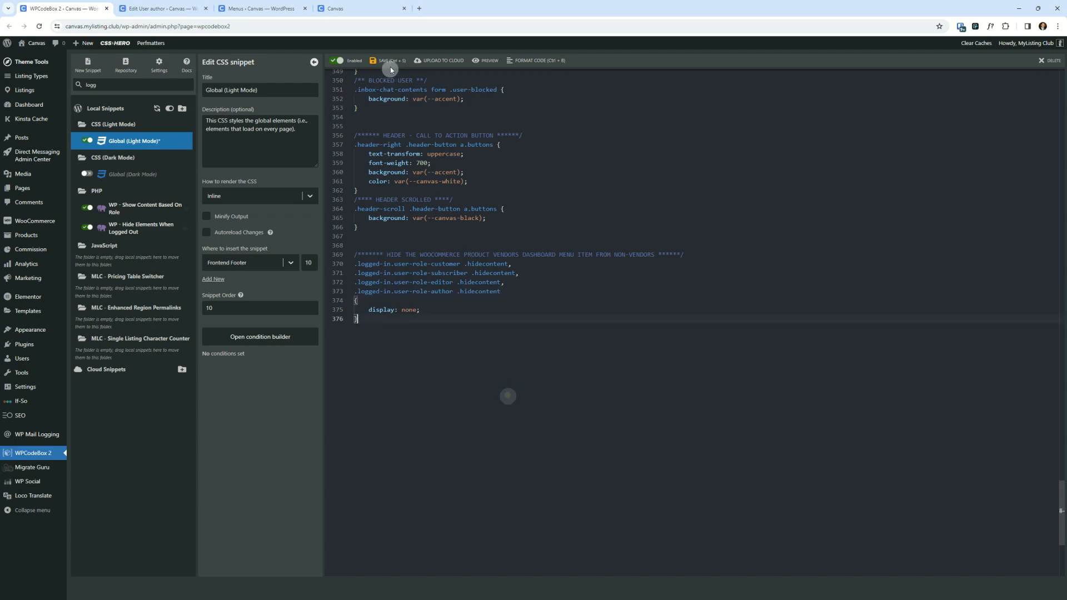
pyautogui.click(387, 60)
# - Clear all caches again from the admin bar
pyautogui.click(150, 8)
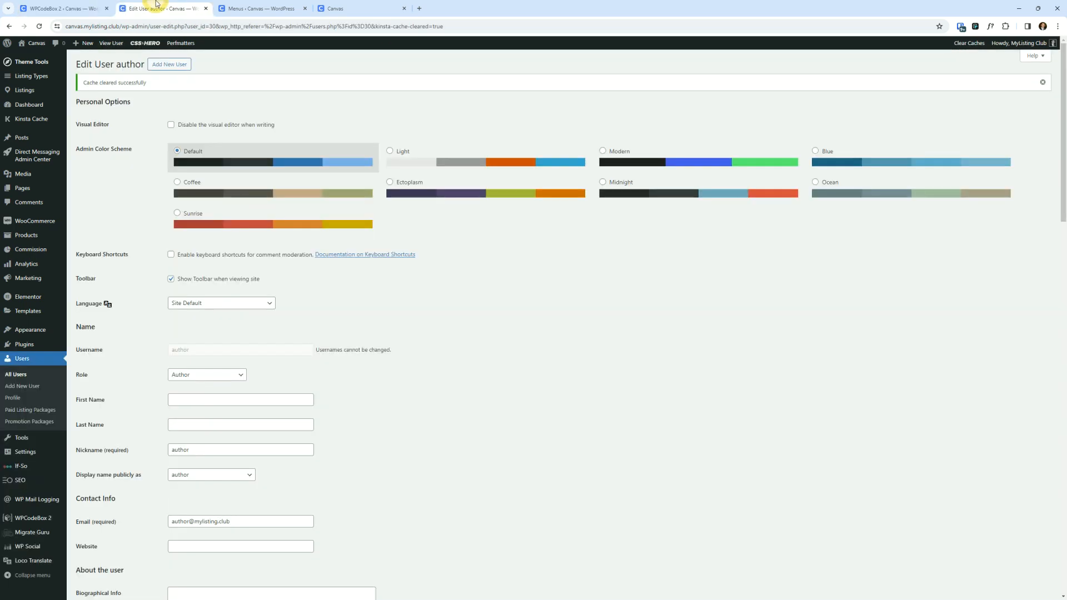
pyautogui.click(955, 58)
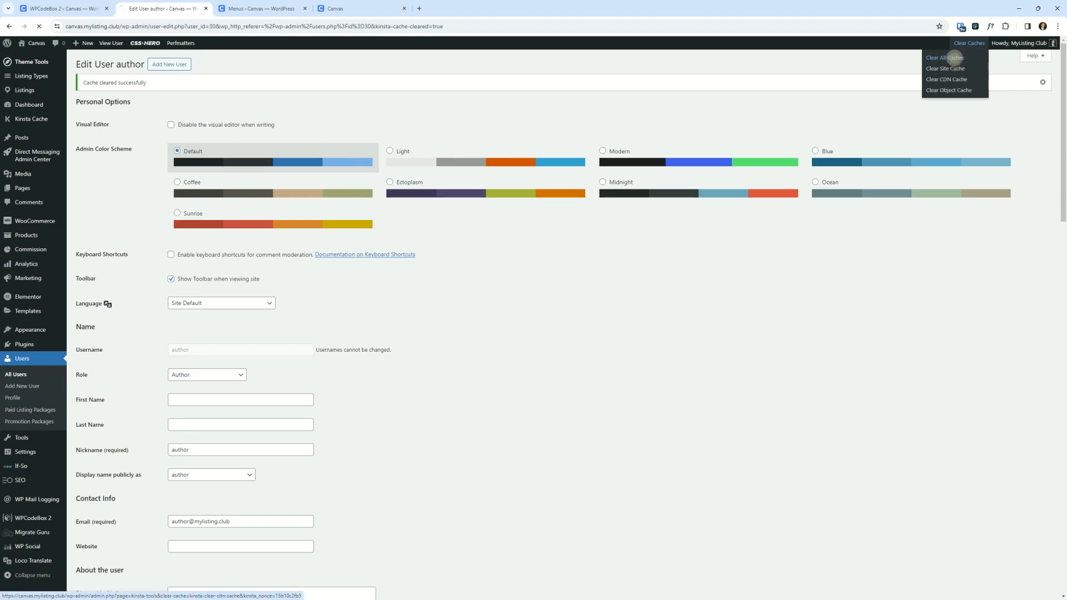
# - Reload the front page in the author's window and check the More menu again
pyautogui.moveTo(1066, 151); pyautogui.dragTo(560, 151)
pyautogui.doubleClick(576, 150)
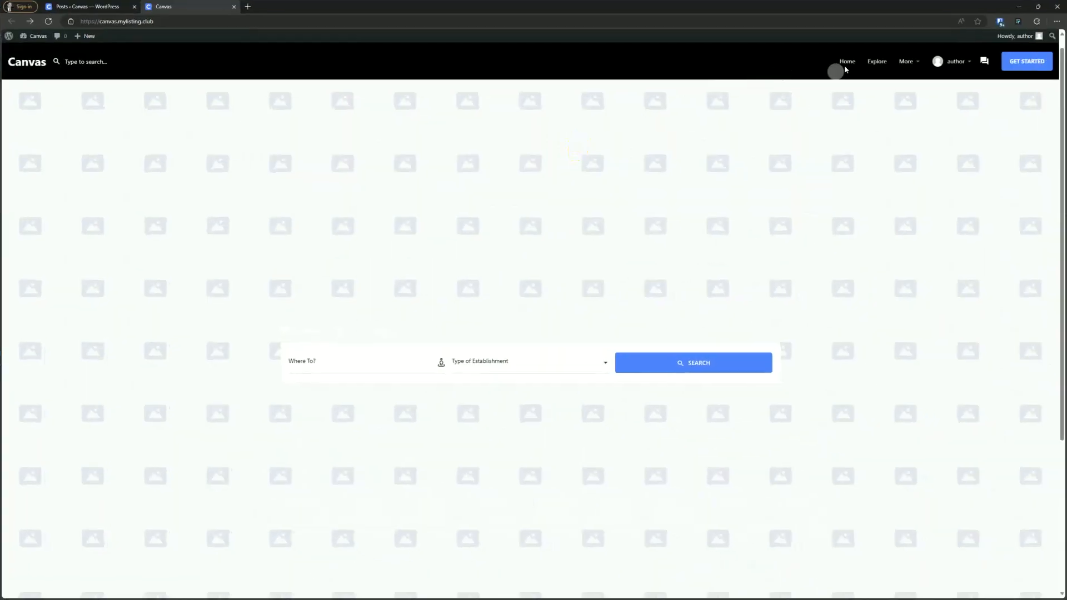
pyautogui.moveTo(909, 62)
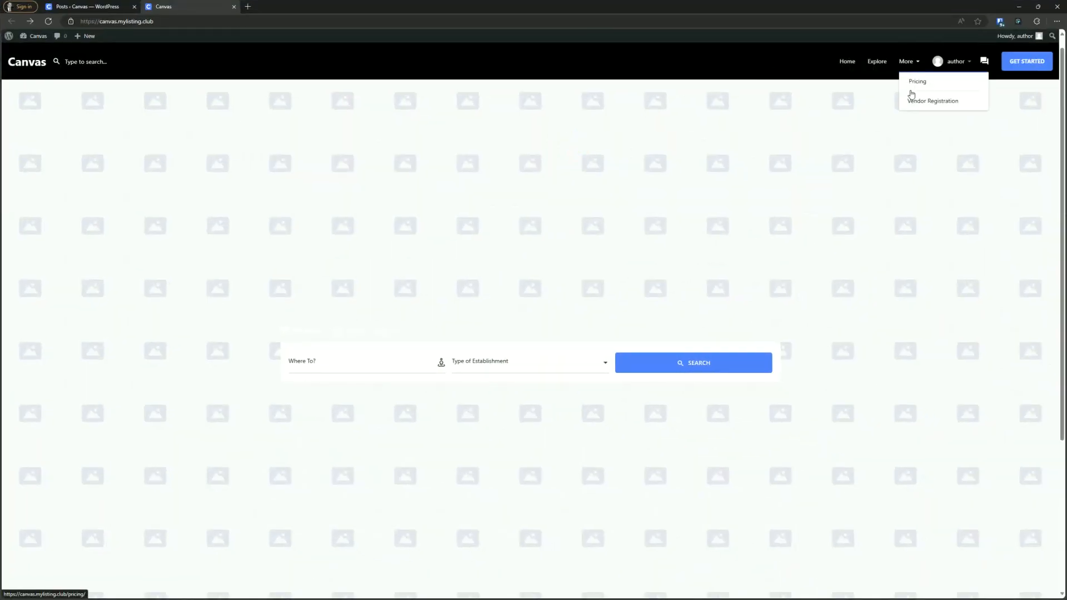
pyautogui.click(49, 21)
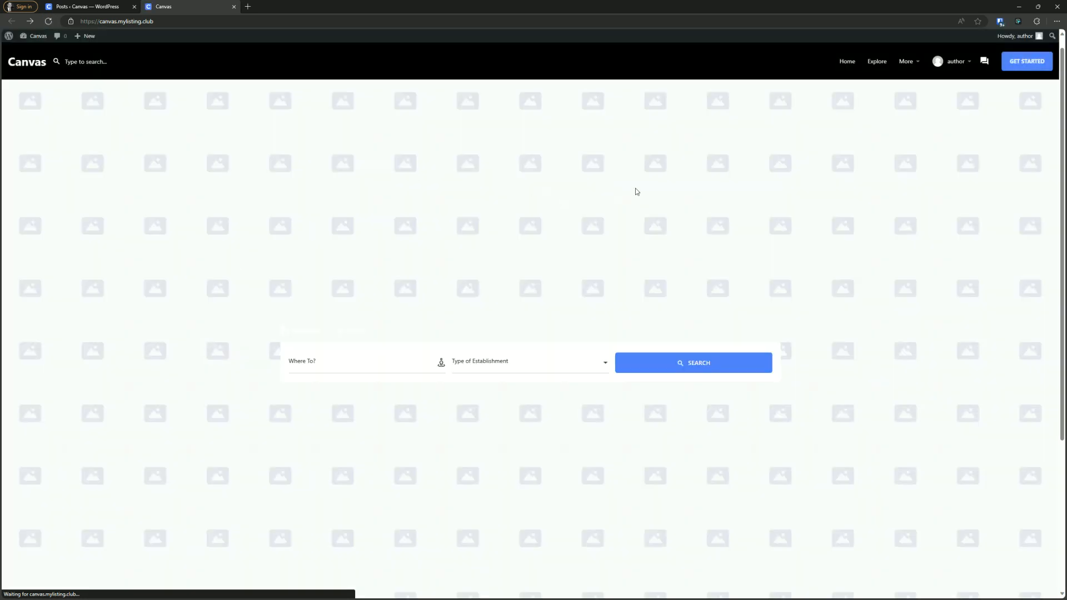
pyautogui.moveTo(905, 66)
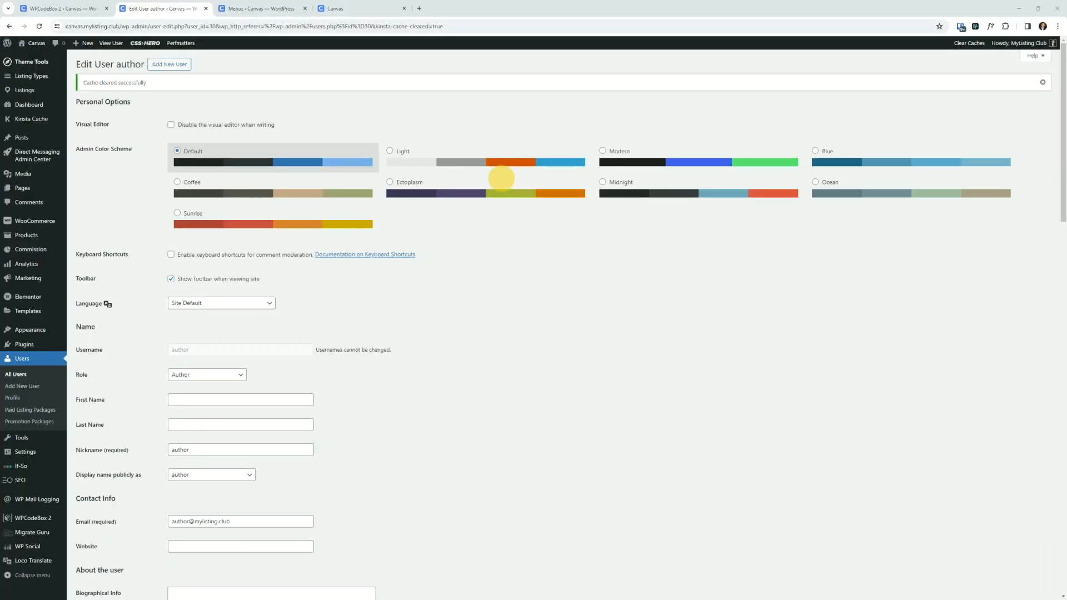
pyautogui.moveTo(502, 179); pyautogui.dragTo(836, 141)
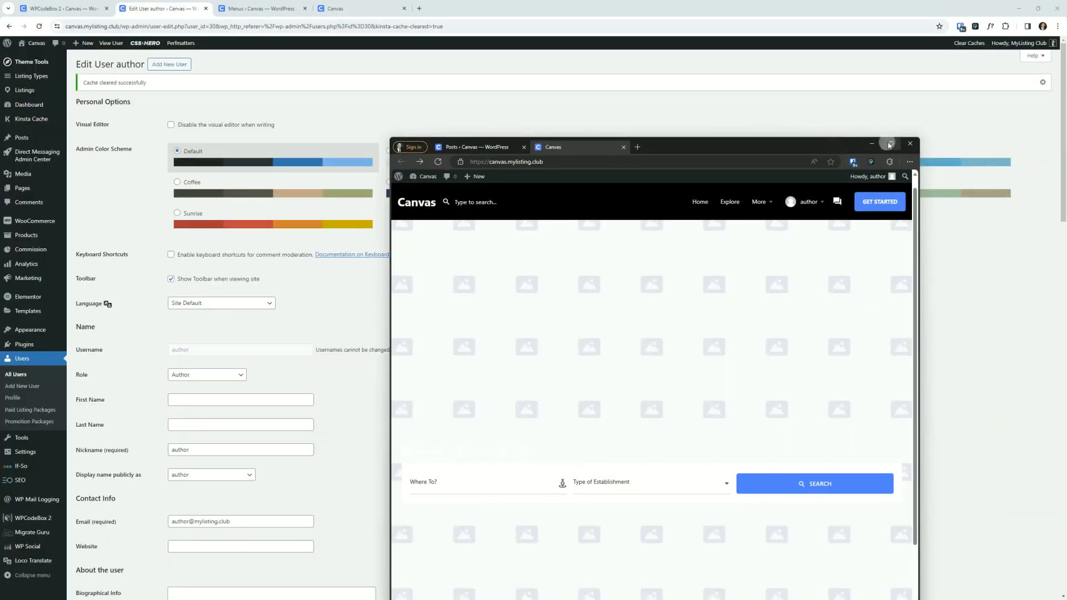
pyautogui.click(889, 143)
pyautogui.click(1019, 4)
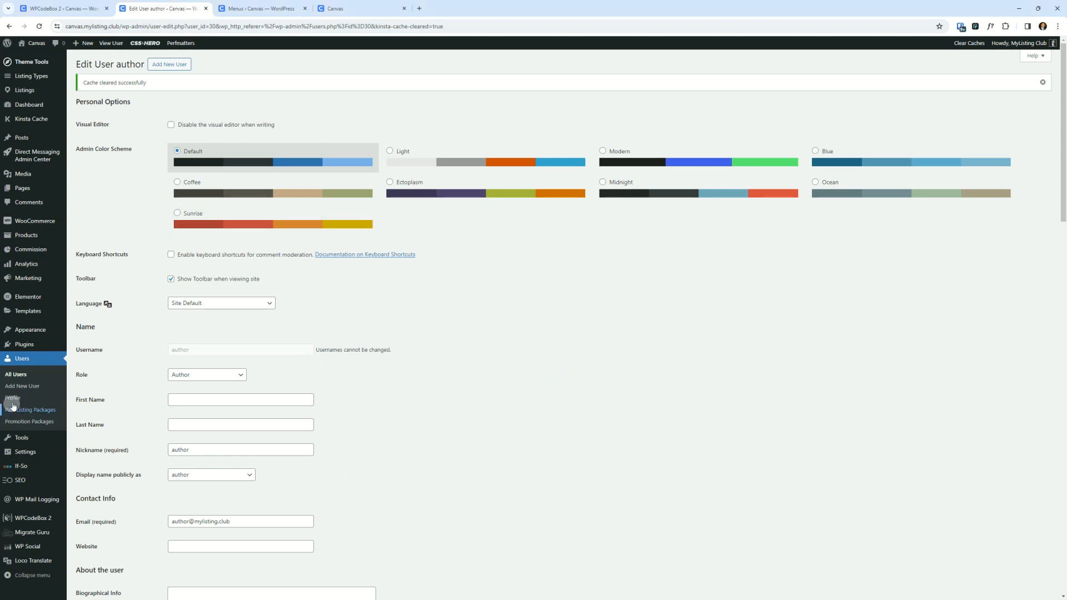
pyautogui.click(35, 389)
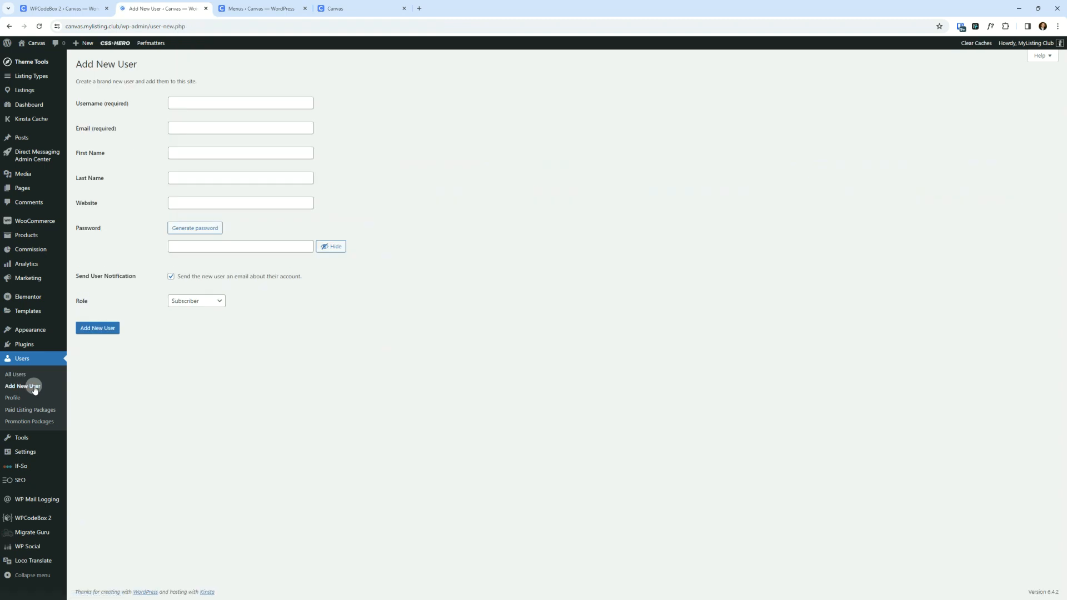
pyautogui.click(236, 102)
pyautogui.click(199, 308)
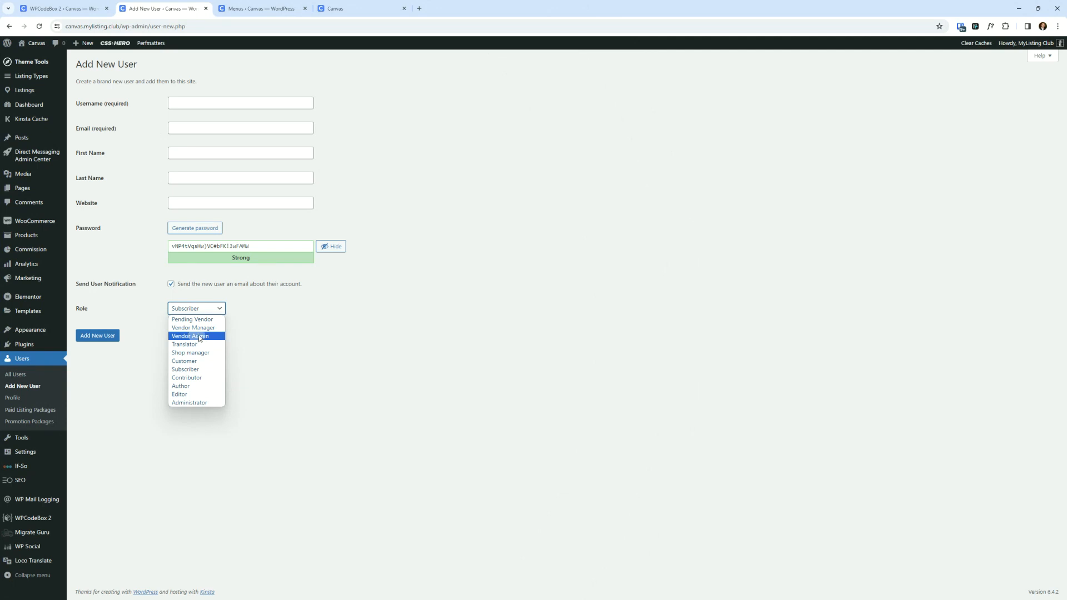
pyautogui.click(200, 336)
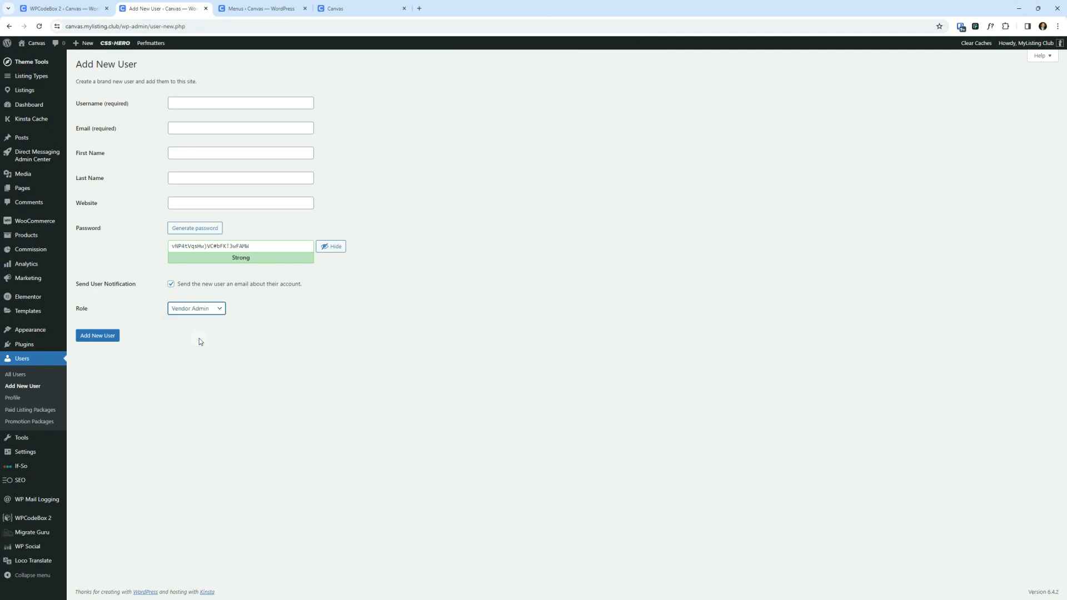
pyautogui.click(211, 309)
pyautogui.click(209, 313)
pyautogui.click(465, 317)
# - Open the MyListing Club article on customizing the login/registration experience, skim it, and close its tab
pyautogui.moveTo(112, 599); pyautogui.dragTo(362, 9)
pyautogui.scroll(-2, 273, 186)
pyautogui.scroll(-9, 273, 187)
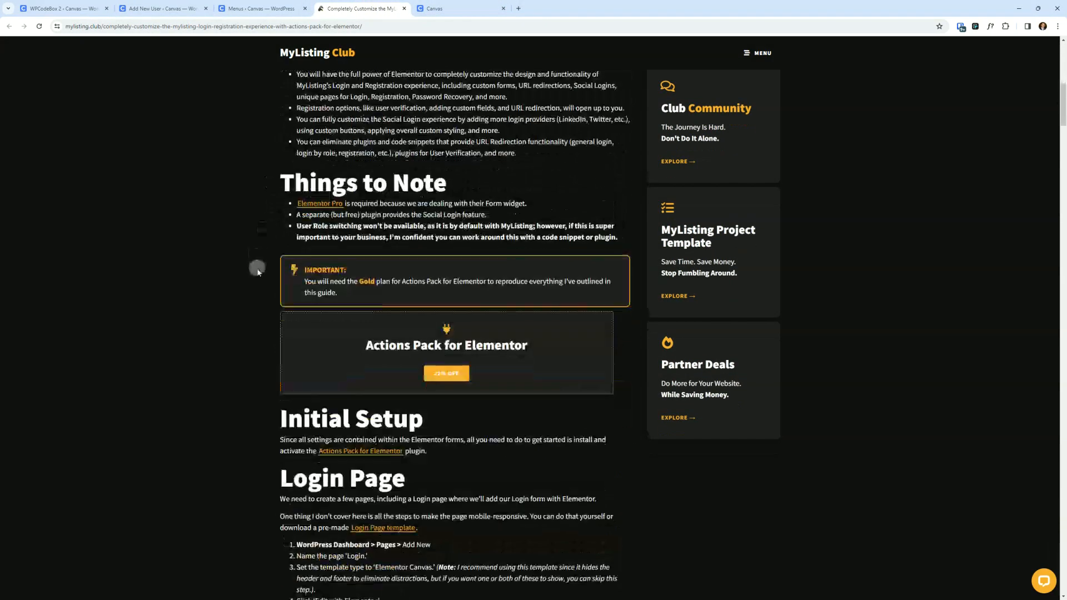
pyautogui.scroll(11, 255, 267)
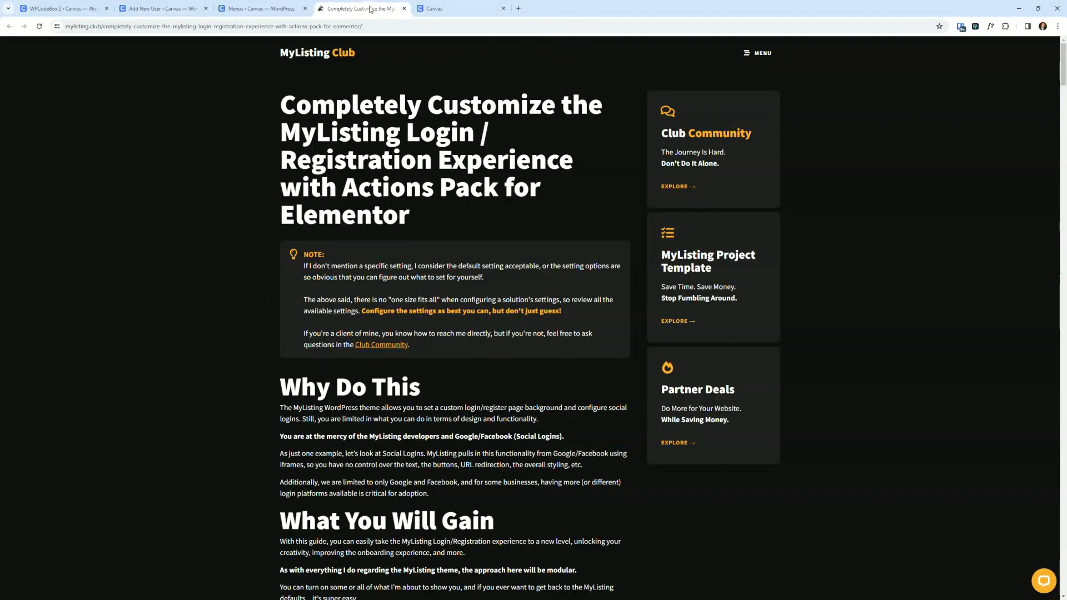
pyautogui.click(404, 8)
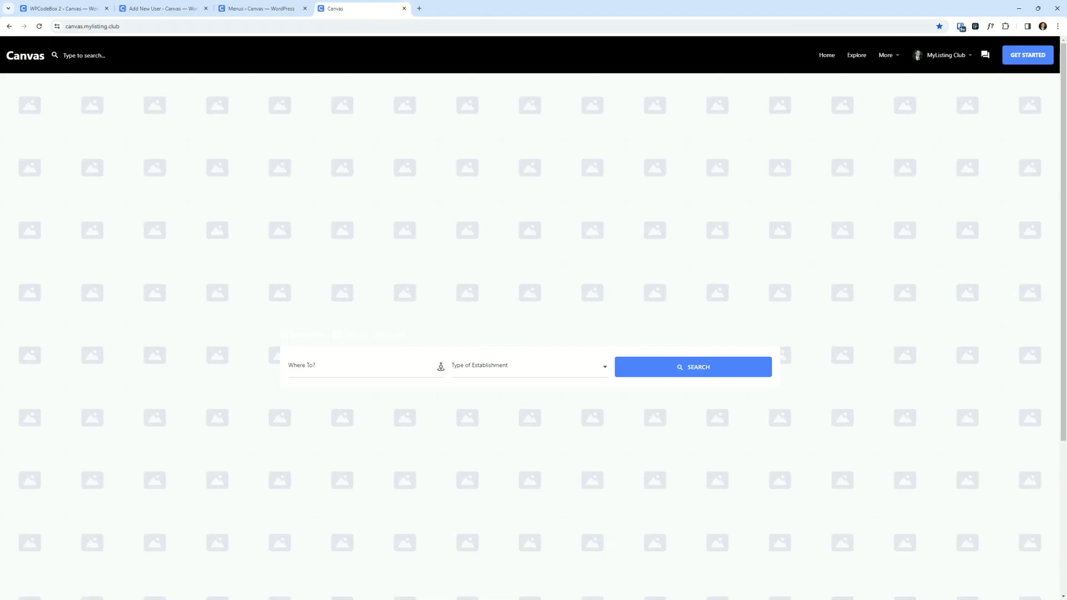
# - Log the vendor user out of the site in the incognito window
pyautogui.hotkey('alt', 'Tab')
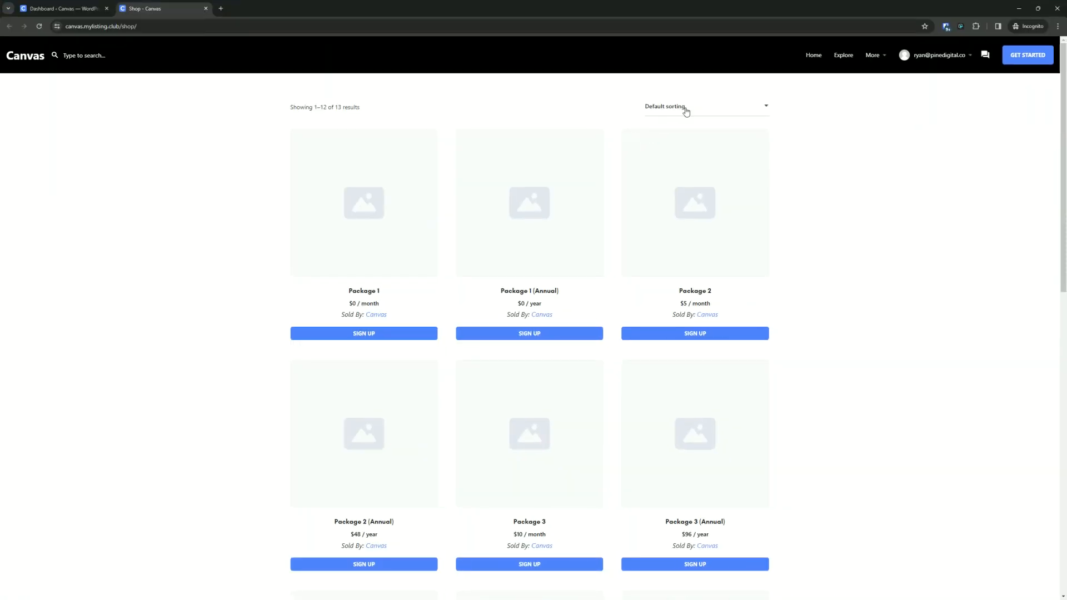
pyautogui.moveTo(918, 58)
pyautogui.click(908, 233)
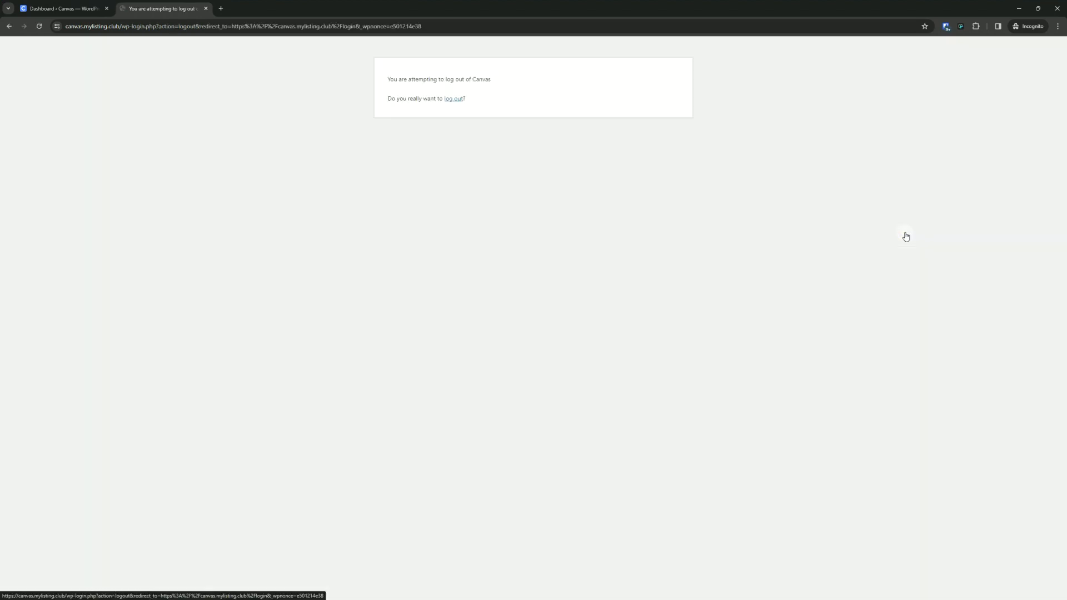
pyautogui.click(454, 99)
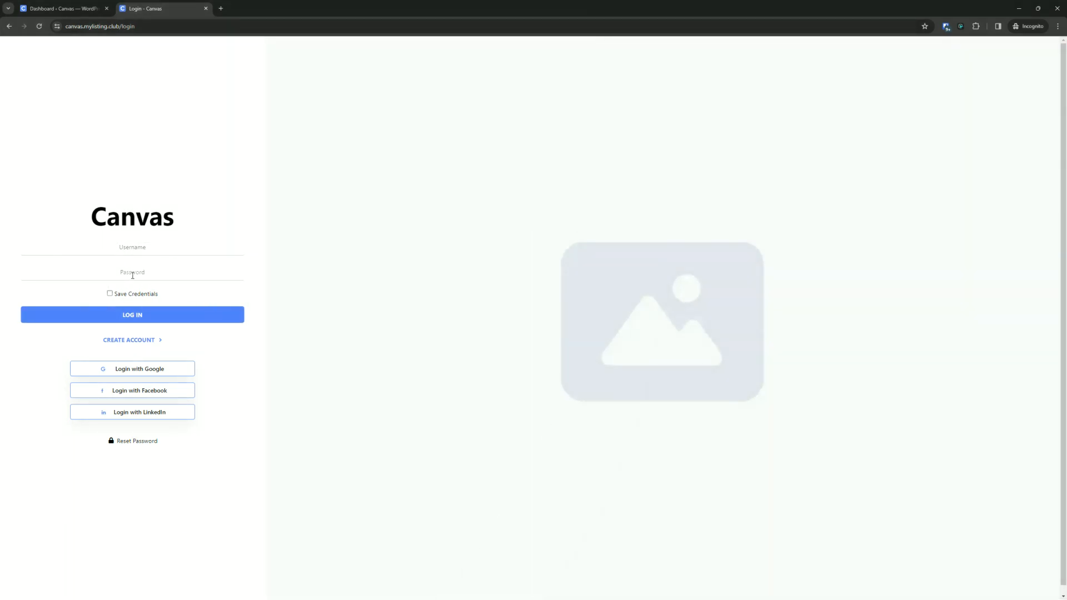
# - Search the site's pages for login and open the Login page in Elementor in a new tab
pyautogui.click(76, 9)
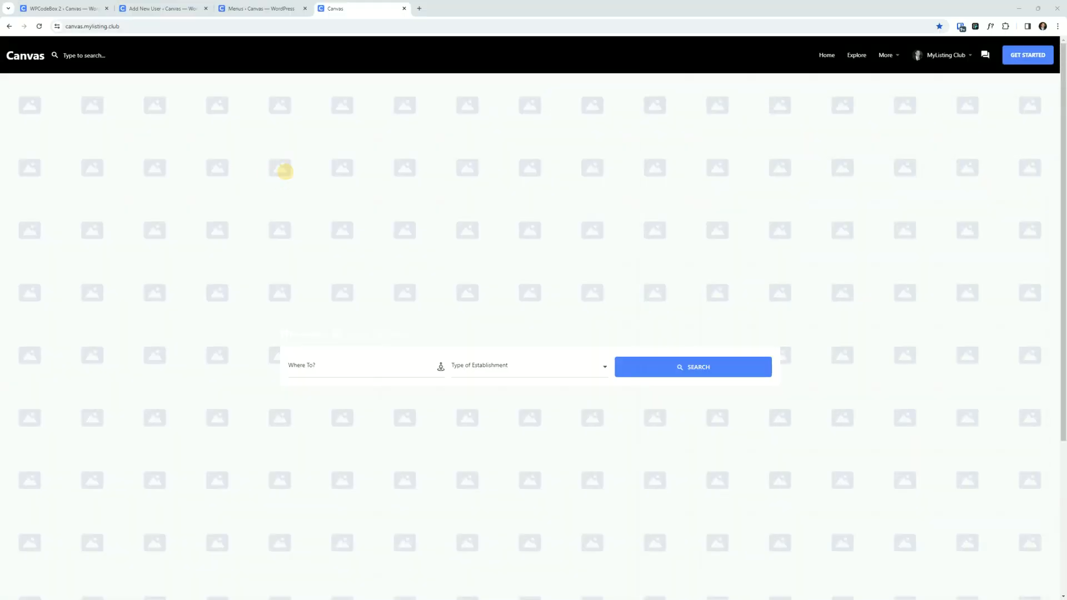
pyautogui.click(97, 10)
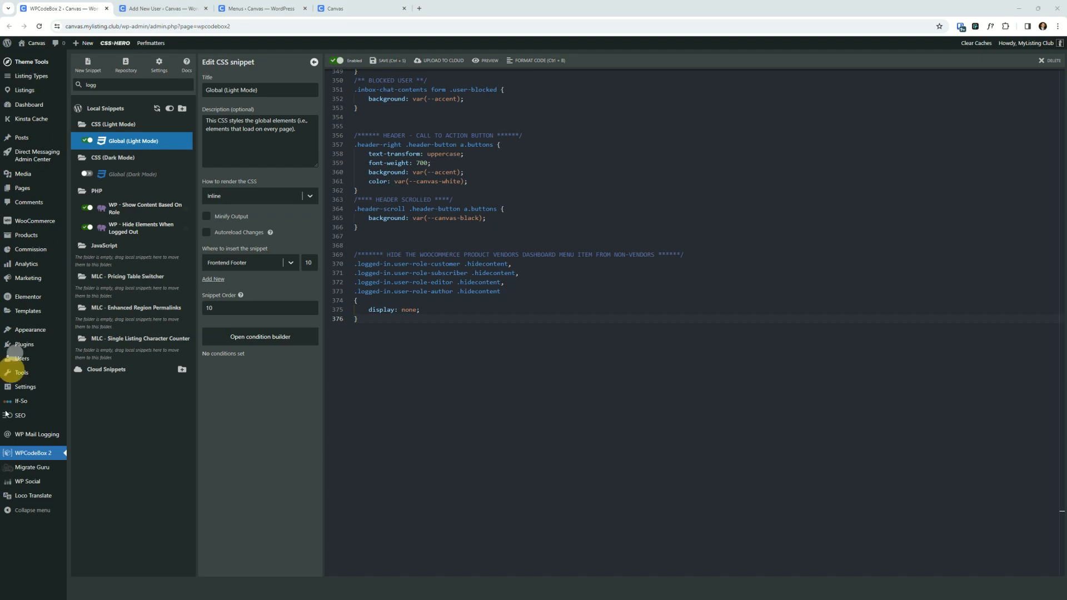
pyautogui.click(22, 188)
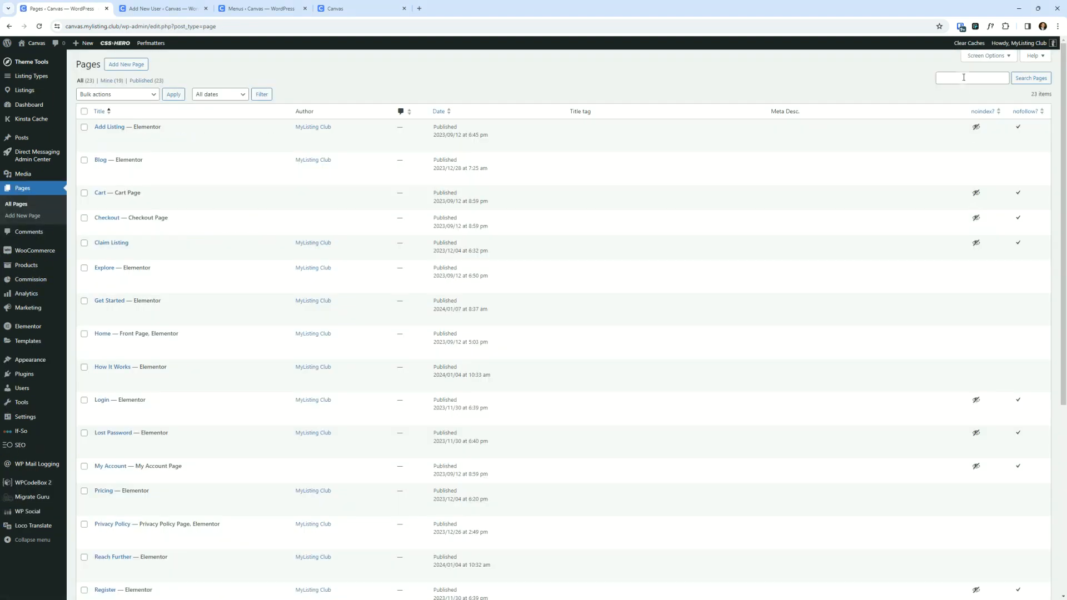
pyautogui.click(964, 78)
pyautogui.write('login')
pyautogui.press('Return')
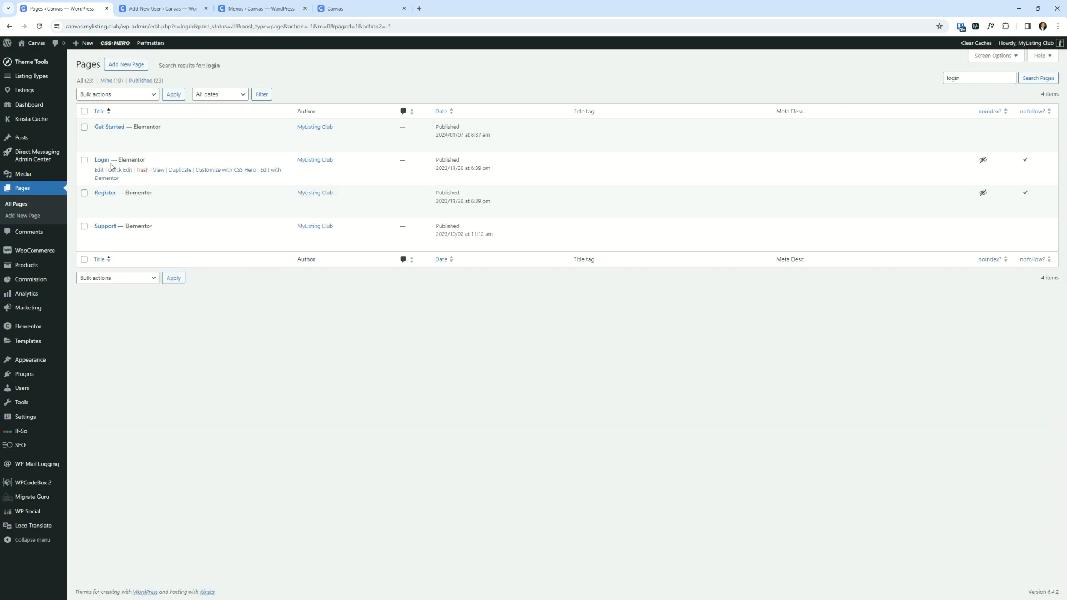
pyautogui.rightClick(115, 177)
pyautogui.click(140, 190)
pyautogui.click(147, 8)
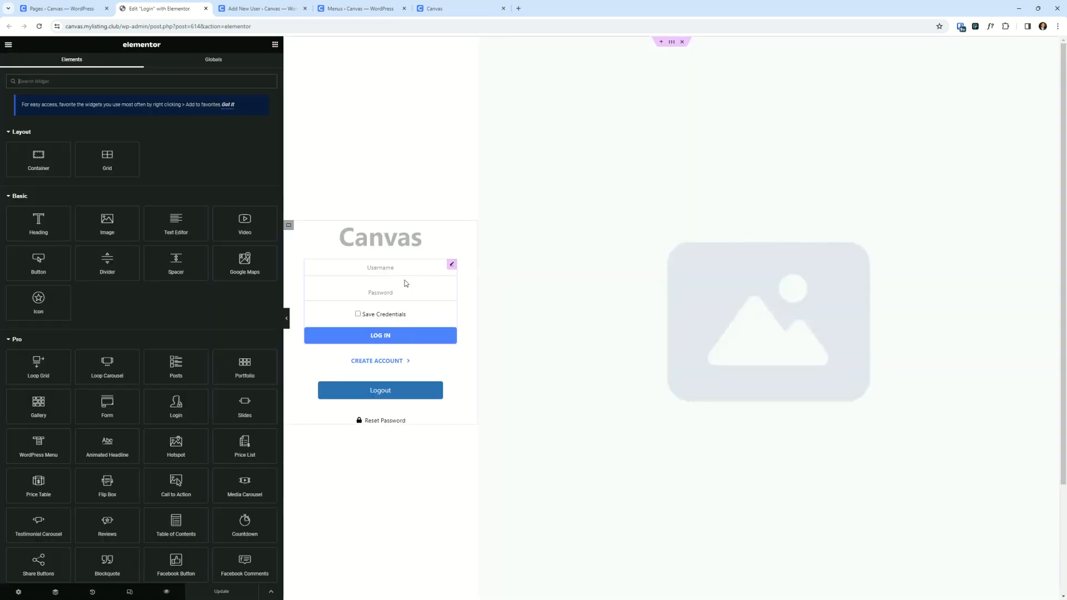
# - Open the login form's Login settings and review the role-wise Redirect After Login URL for Vendor Admin
pyautogui.click(414, 289)
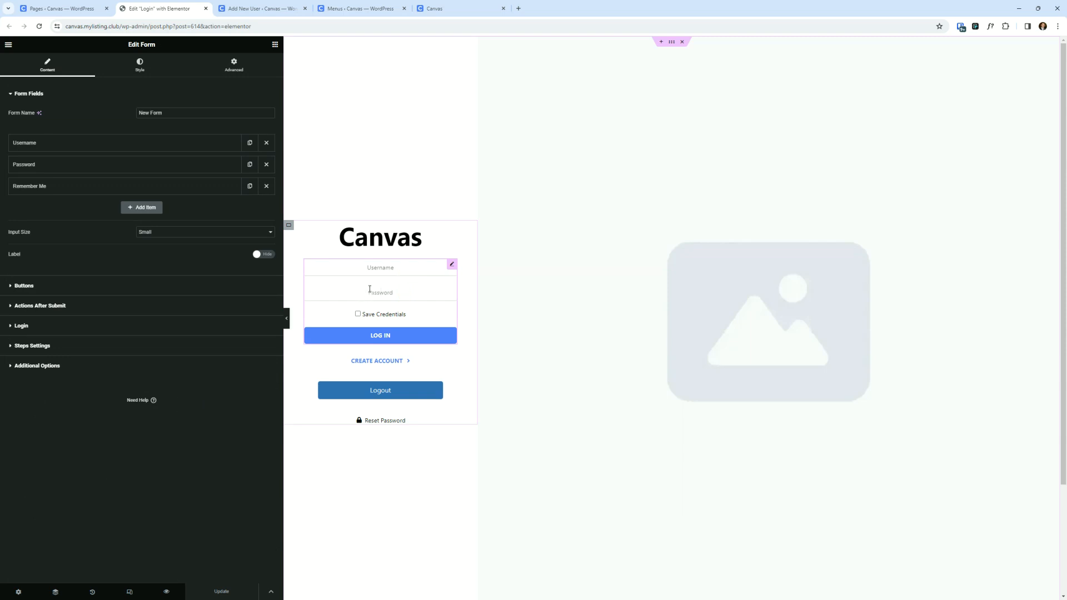
pyautogui.click(48, 332)
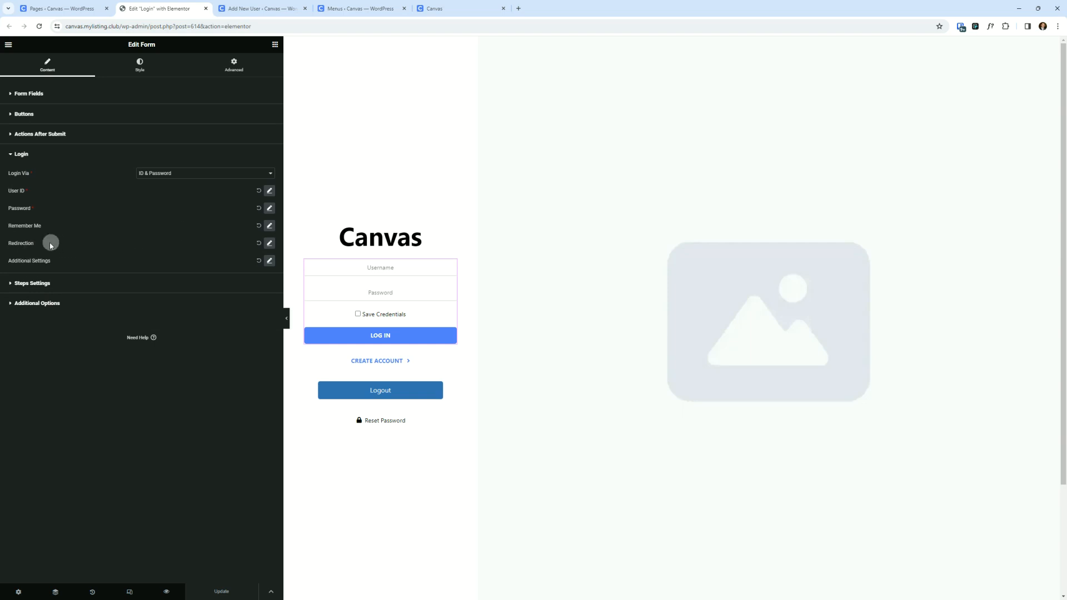
pyautogui.click(270, 244)
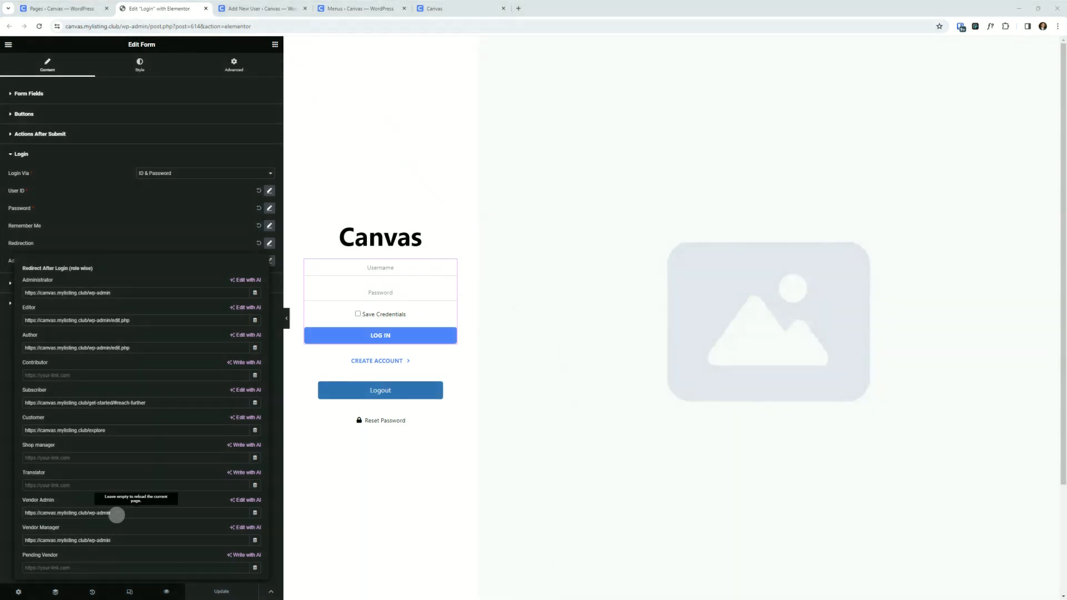
pyautogui.moveTo(117, 515); pyautogui.dragTo(12, 507)
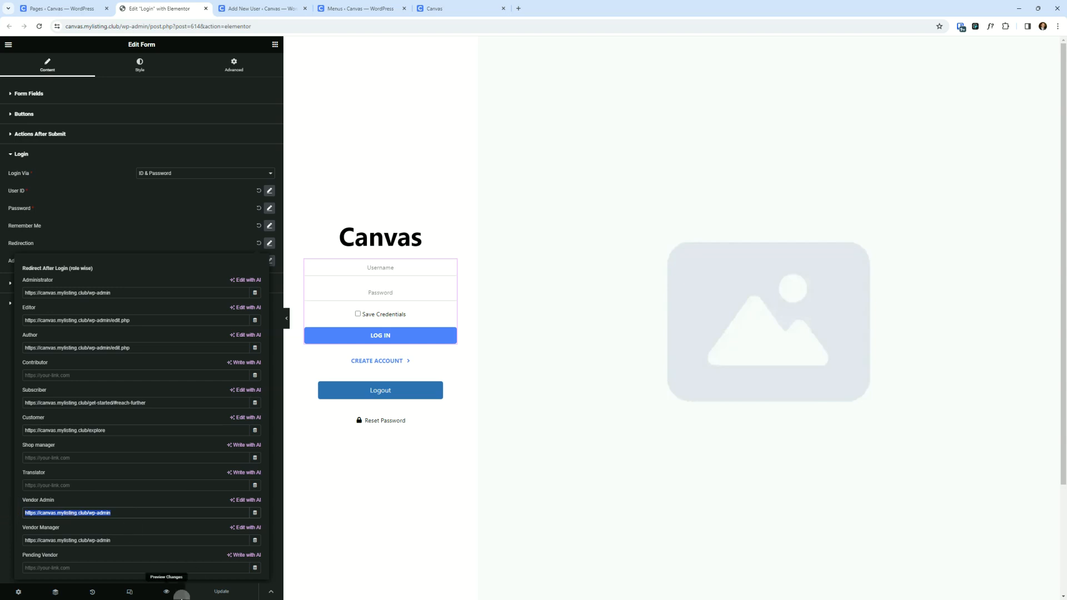
pyautogui.click(184, 599)
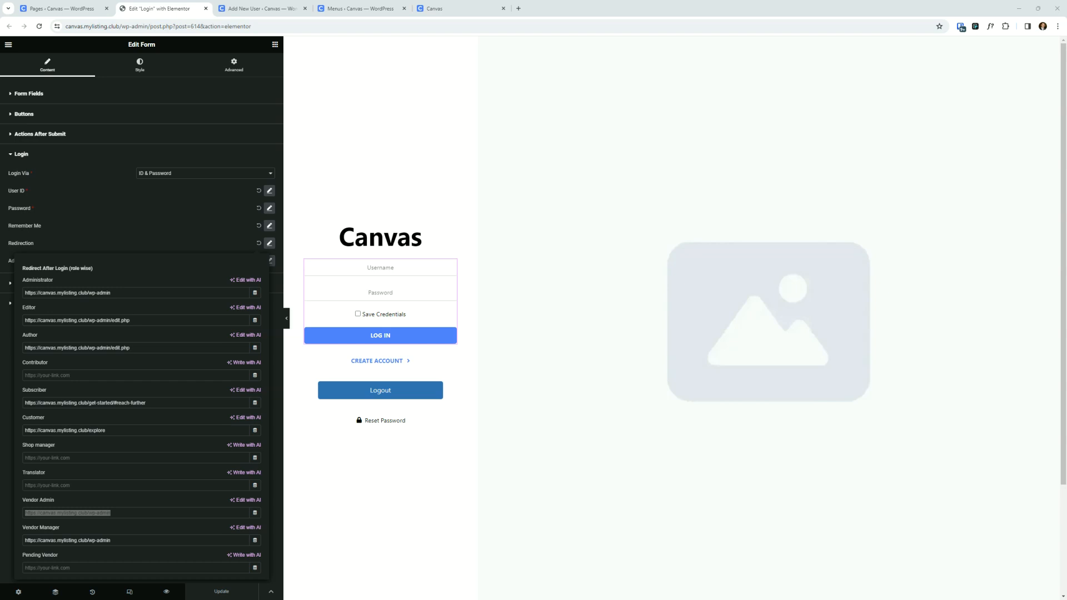
pyautogui.moveTo(556, 599); pyautogui.dragTo(582, 146)
pyautogui.doubleClick(582, 147)
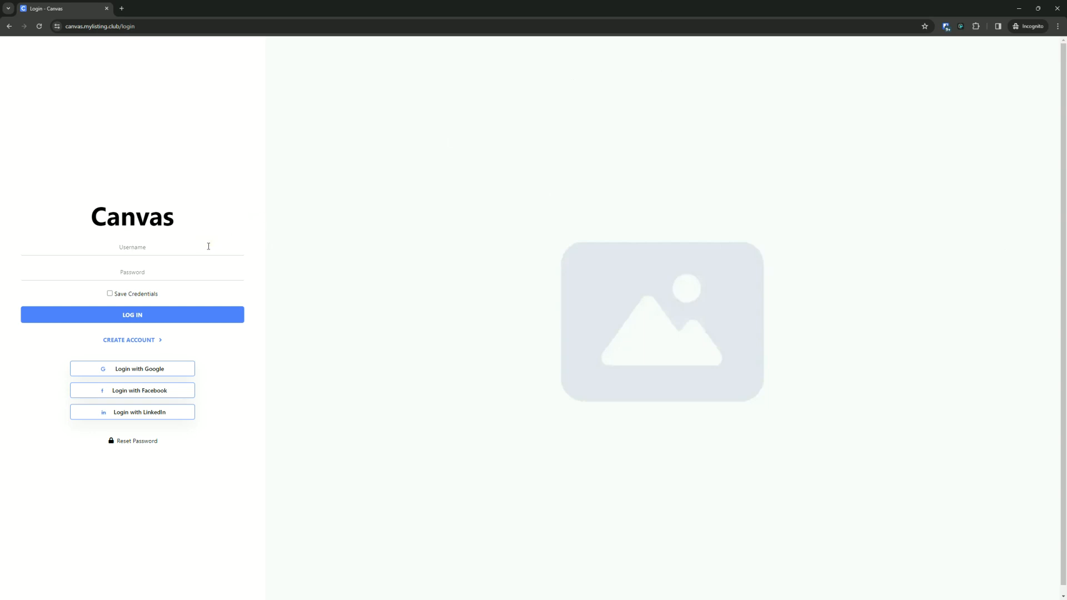
pyautogui.moveTo(453, 4); pyautogui.dragTo(565, 191)
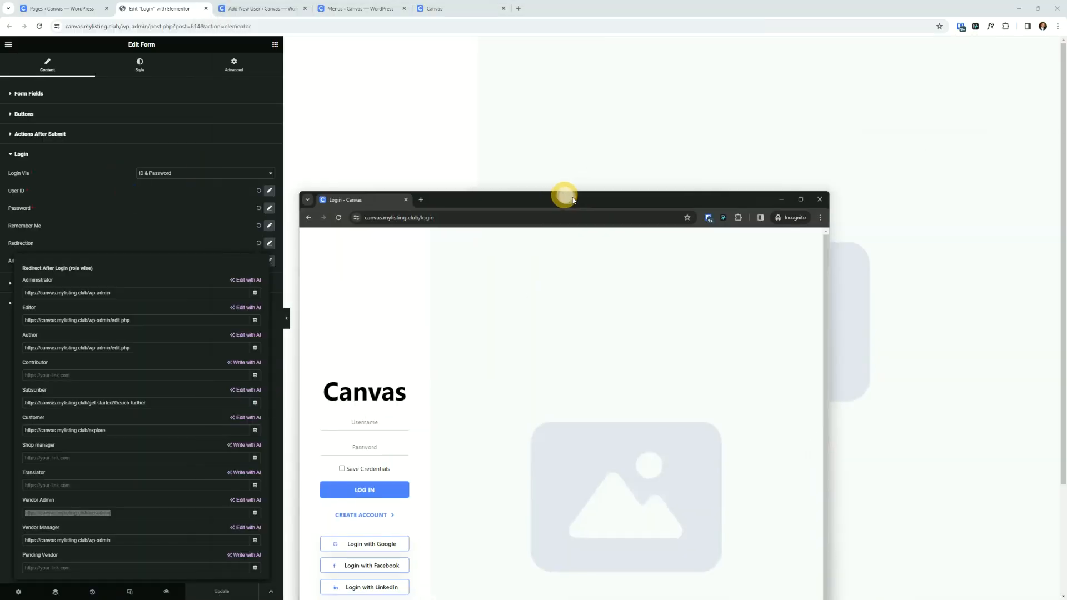
pyautogui.doubleClick(567, 192)
pyautogui.moveTo(434, 7); pyautogui.dragTo(1066, 135)
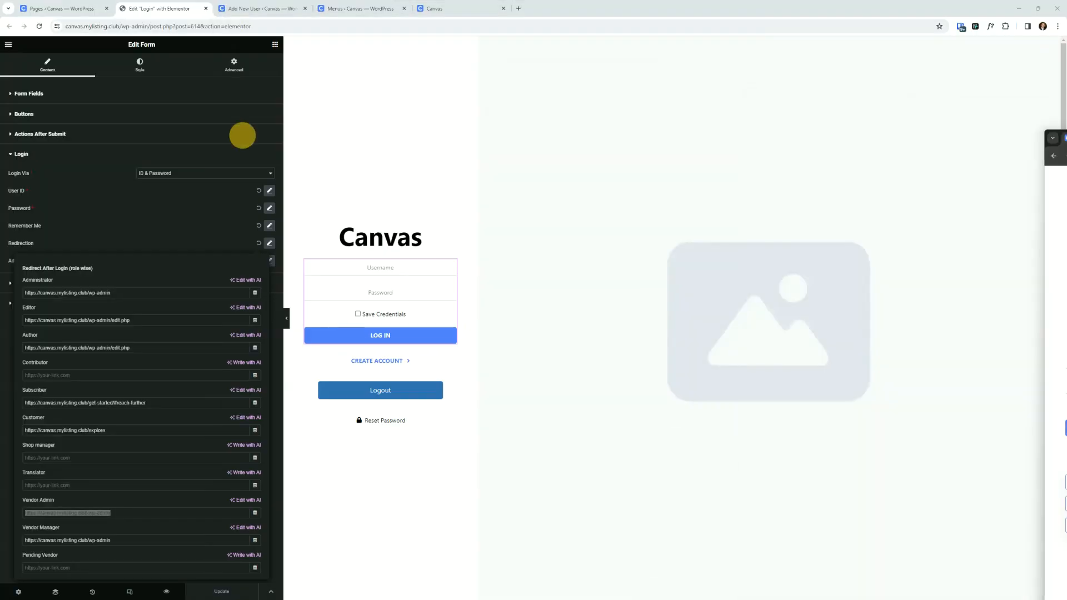
# - Open the All Users list to check the vendor account's username
pyautogui.click(86, 3)
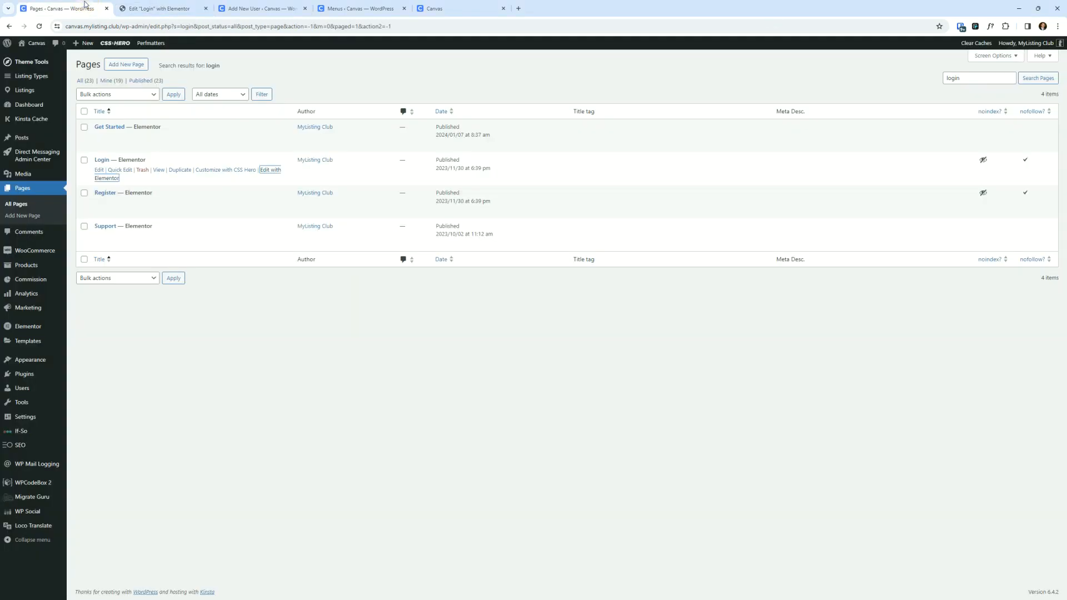
pyautogui.click(261, 9)
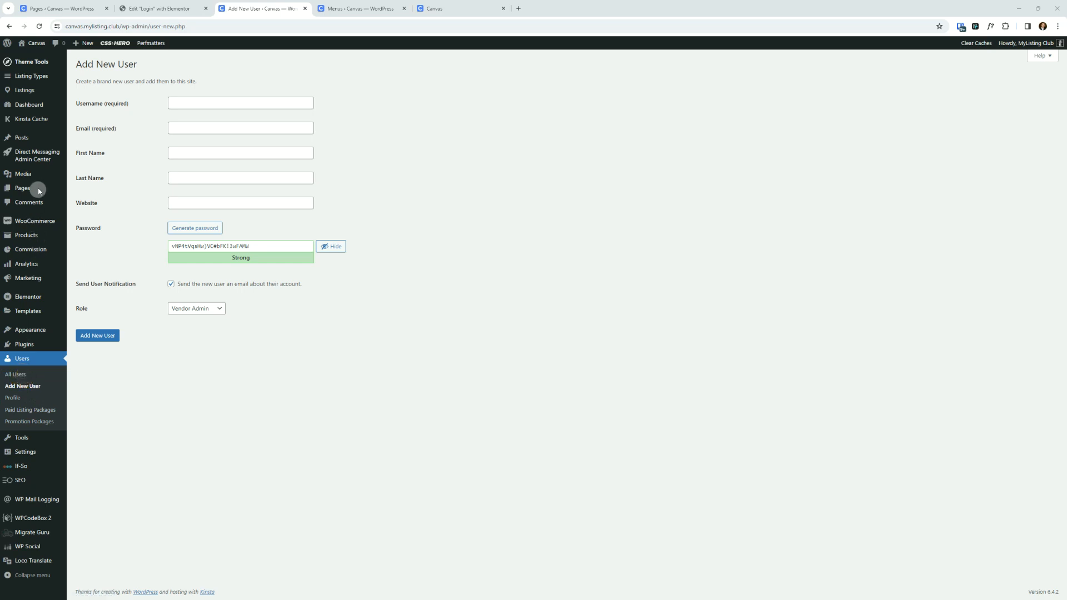
pyautogui.click(20, 377)
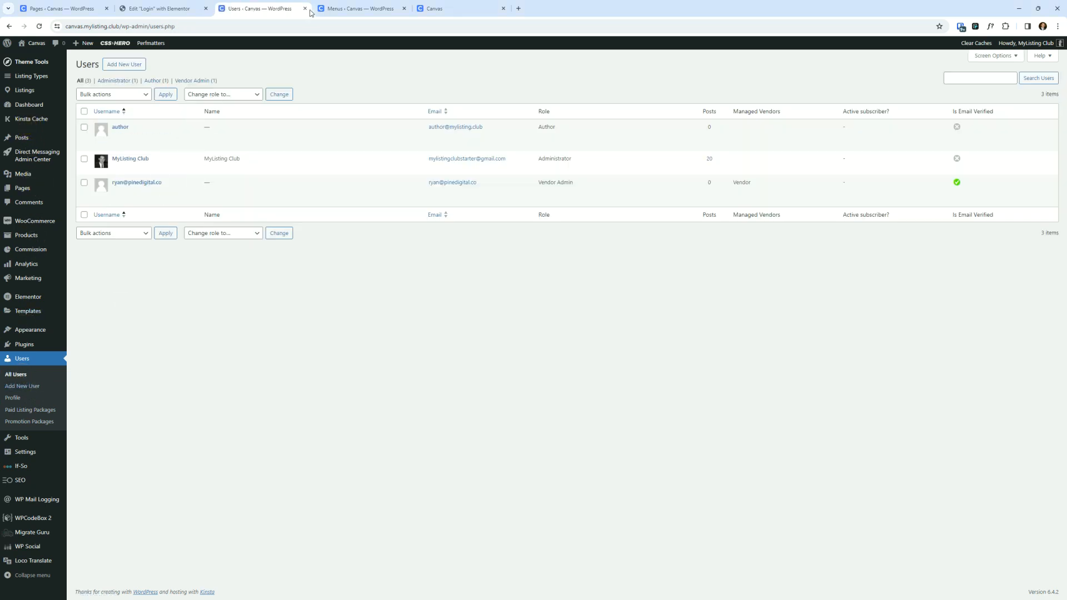
# - Bring up the incognito login page and try to log in with username vendor and the account password
pyautogui.moveTo(273, 8); pyautogui.dragTo(1066, 101)
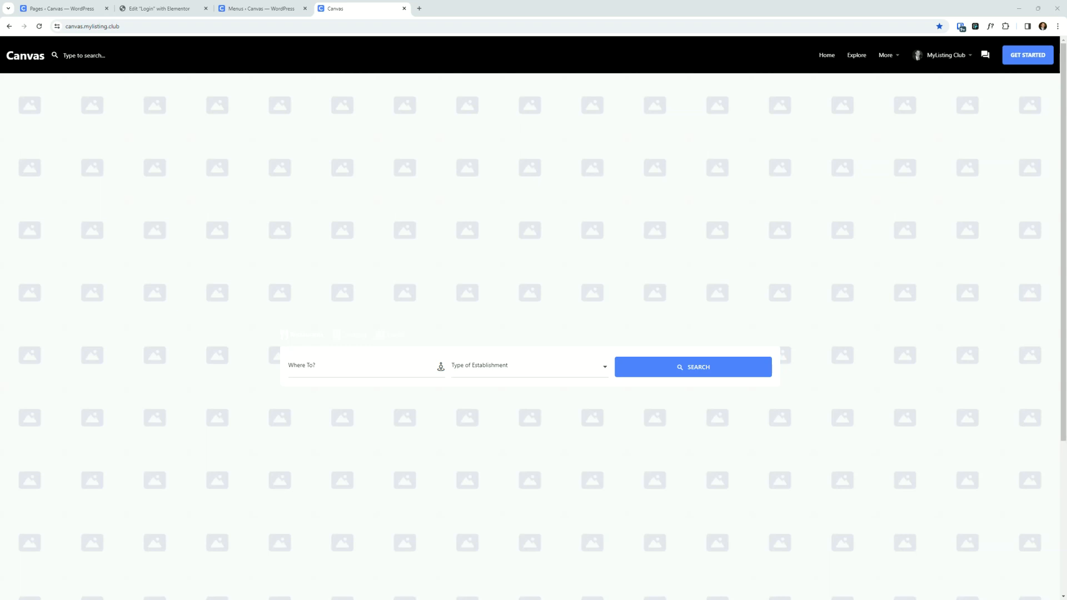
pyautogui.moveTo(1066, 167); pyautogui.dragTo(57, 7)
pyautogui.moveTo(1066, 33); pyautogui.dragTo(383, 199)
pyautogui.doubleClick(436, 197)
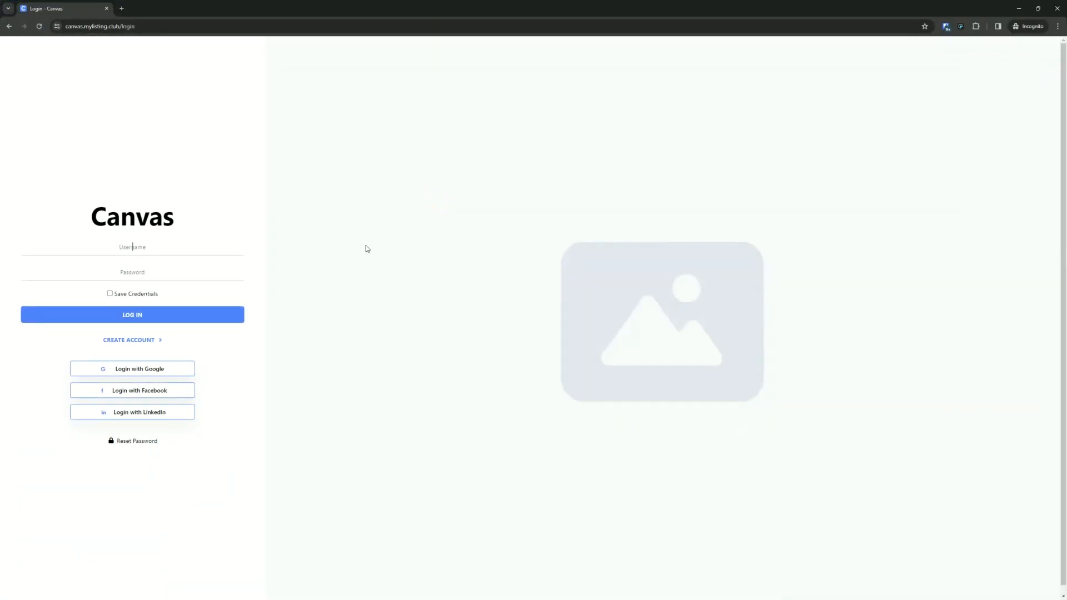
pyautogui.click(155, 248)
pyautogui.write('vendorv2')
pyautogui.click(228, 315)
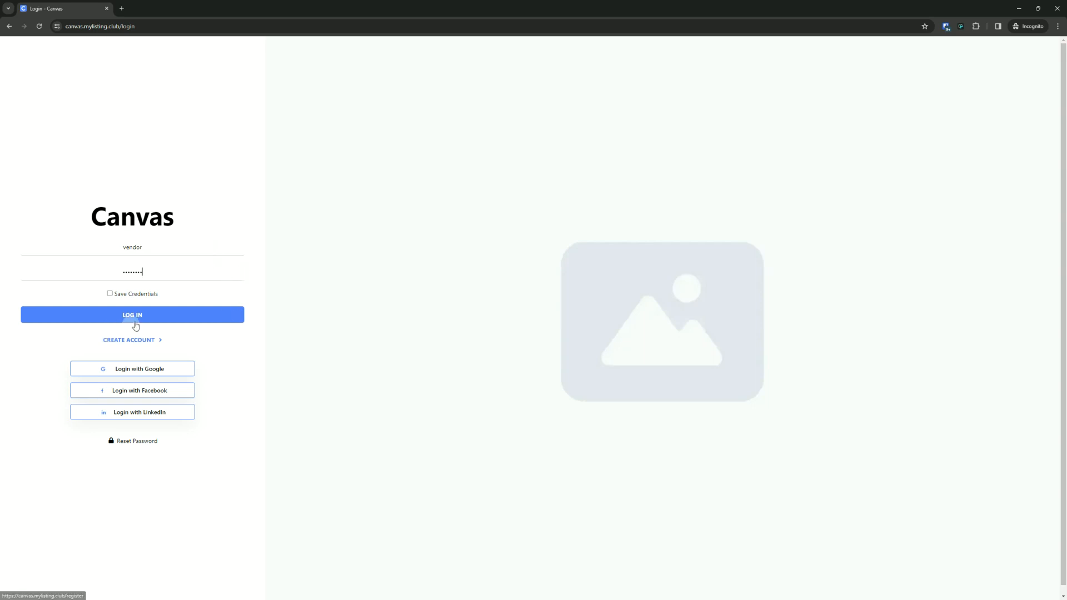
pyautogui.click(152, 316)
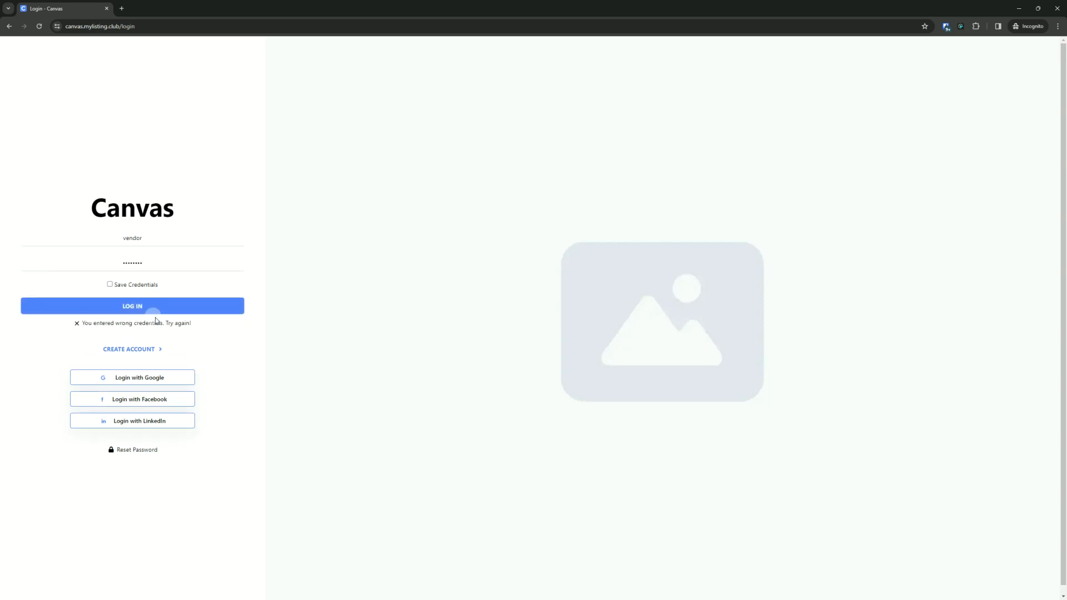
# - Log in again using the vendor's e-mail address and the account password, then dismiss the password-save prompt
pyautogui.moveTo(154, 264); pyautogui.dragTo(24, 268)
pyautogui.press('BackSpace')
pyautogui.write('••••••••')
pyautogui.moveTo(169, 239); pyautogui.dragTo(29, 238)
pyautogui.press('Return')
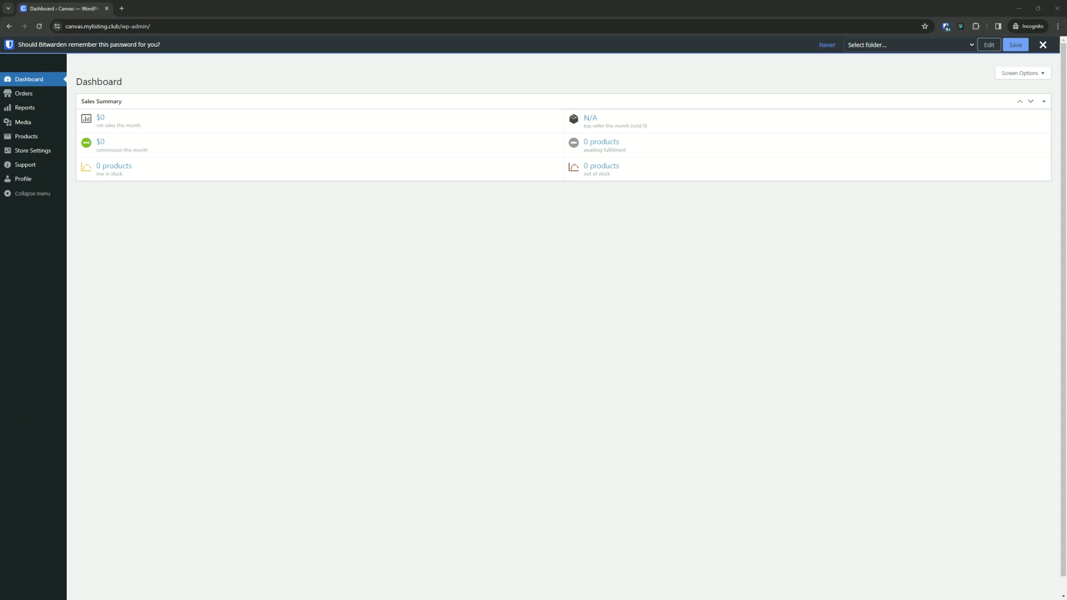
pyautogui.click(1048, 45)
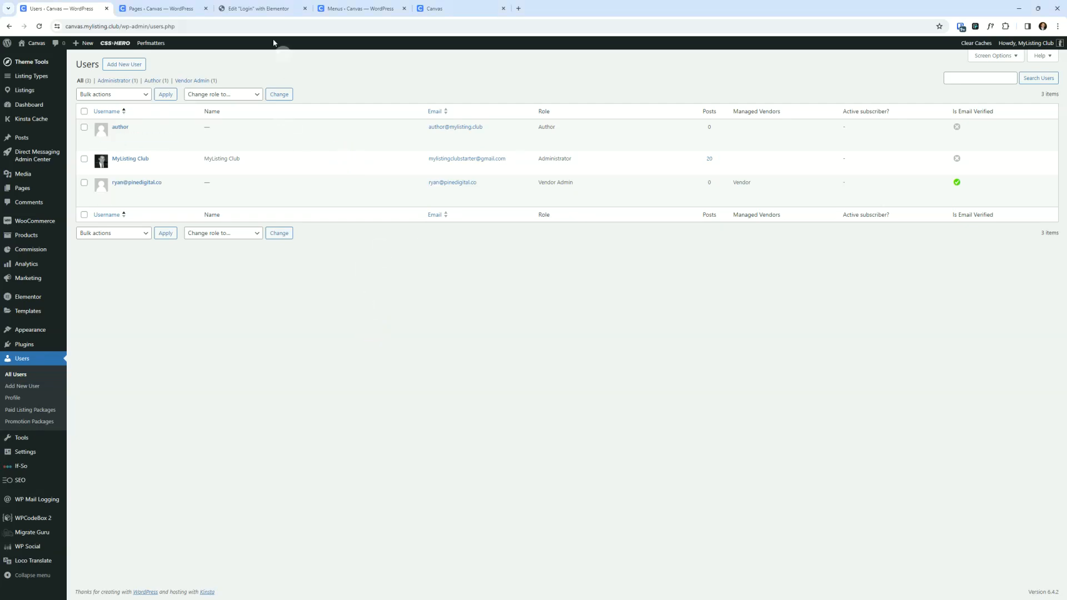
# - Close the Elementor editor tab for the Login page and return to the Pages list
pyautogui.click(256, 4)
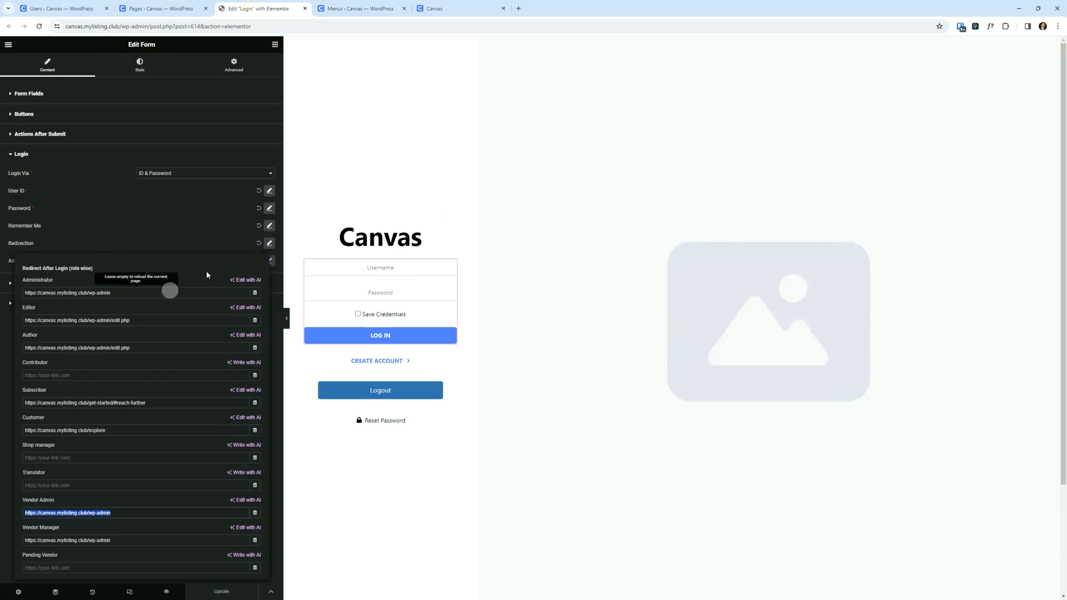
pyautogui.click(158, 249)
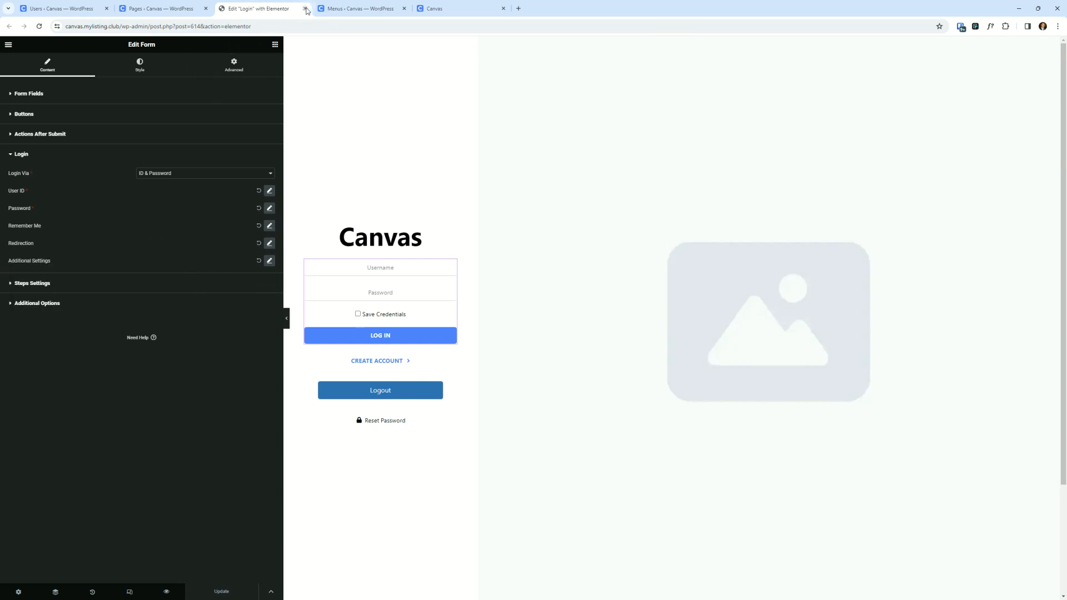
pyautogui.click(305, 9)
pyautogui.click(181, 7)
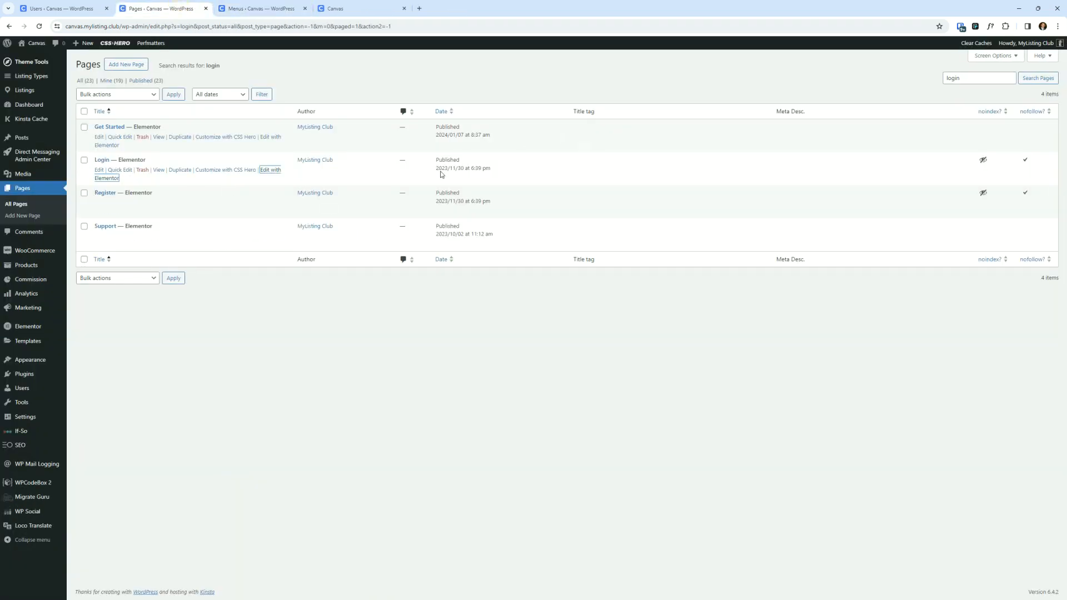
# - Open the Register page in Elementor in a new tab and select its registration form
pyautogui.rightClick(106, 211)
pyautogui.click(134, 218)
pyautogui.click(236, 8)
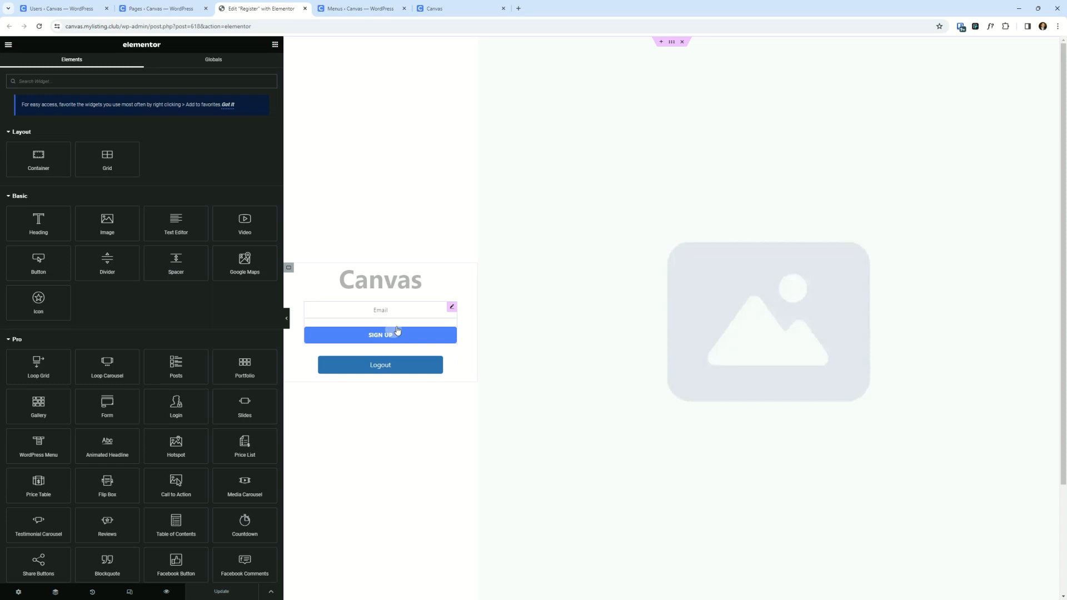
pyautogui.click(405, 309)
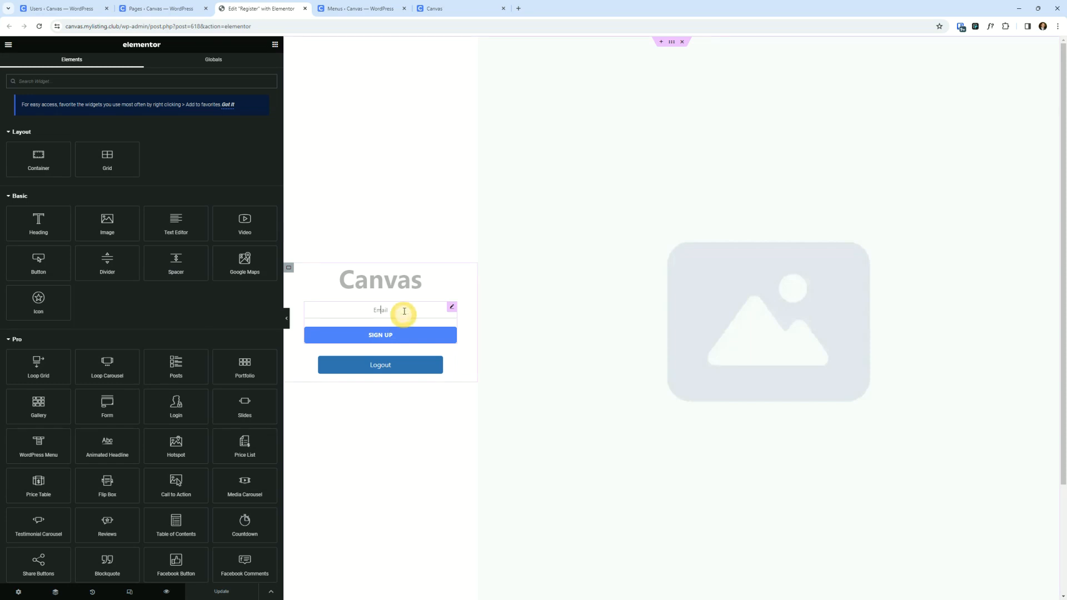
pyautogui.click(48, 281)
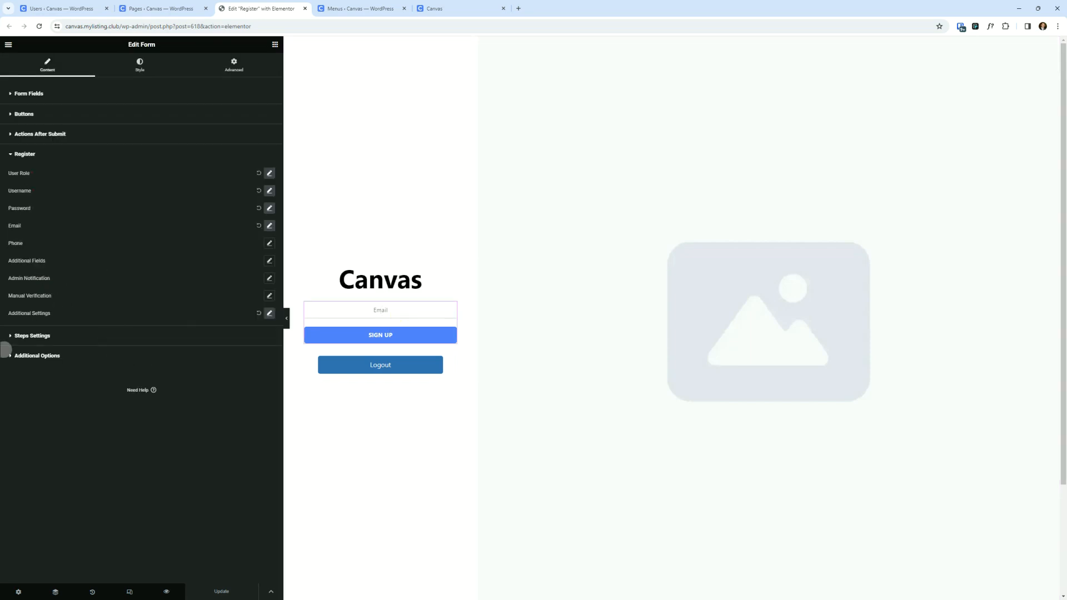
# - Toggle the Redirection option in the form's Additional Settings, update the page and close the editor tab
pyautogui.click(270, 313)
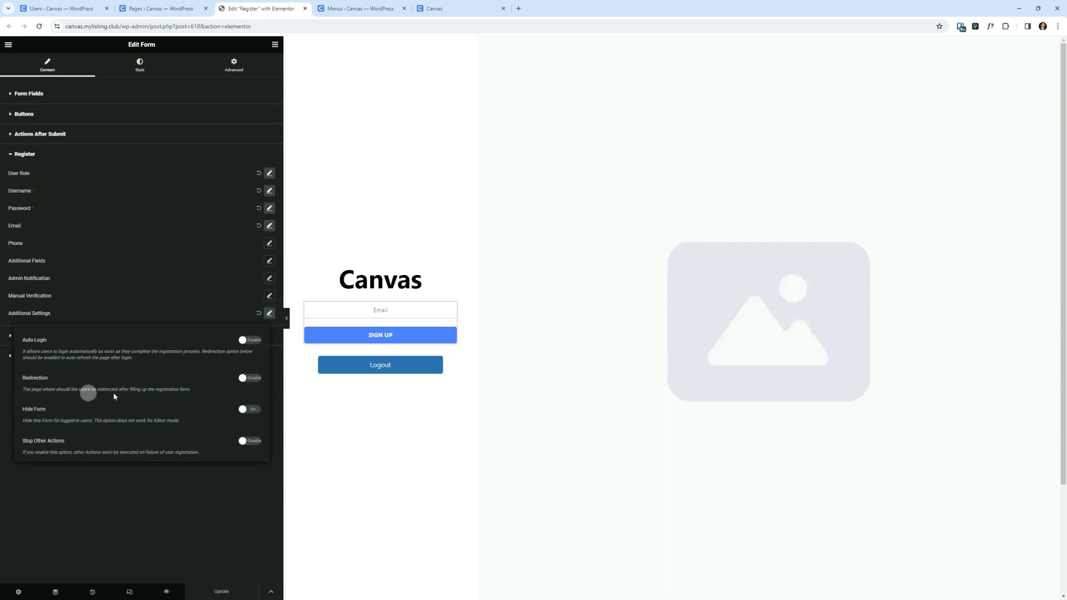
pyautogui.click(255, 379)
pyautogui.click(254, 381)
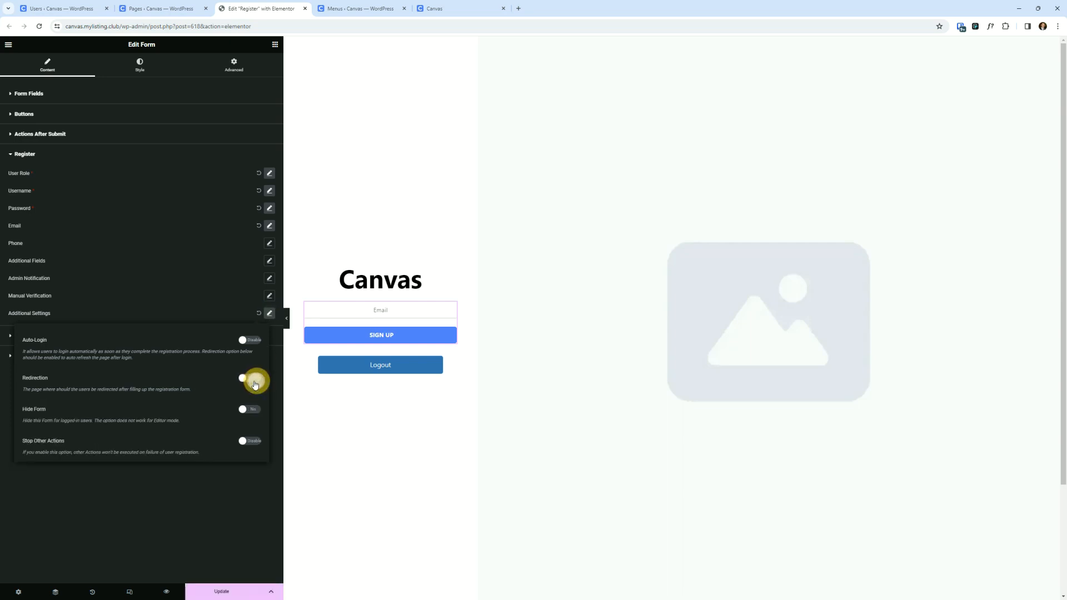
pyautogui.click(222, 591)
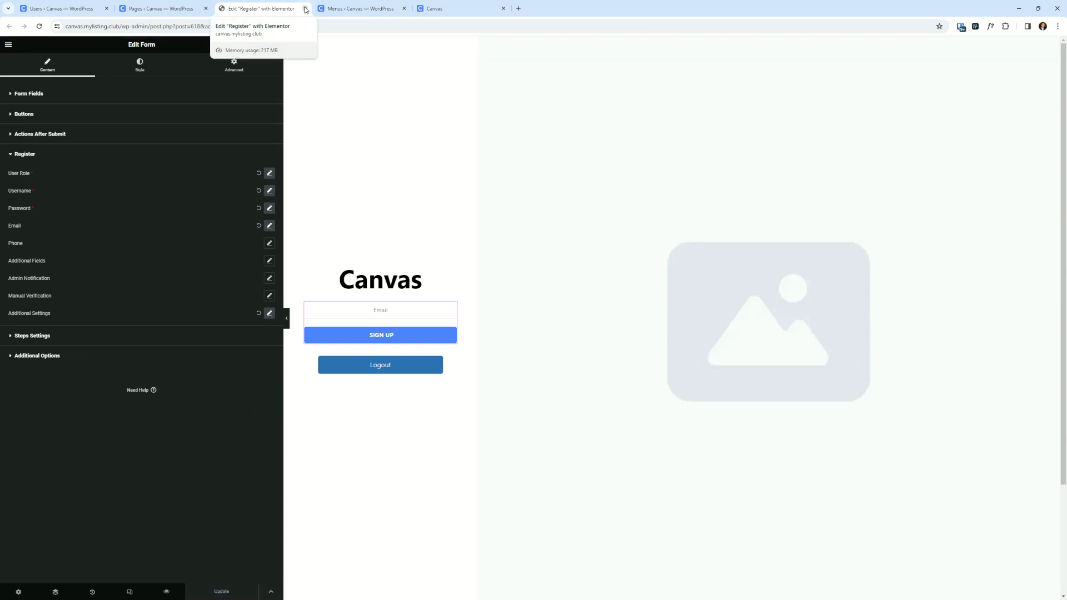
pyautogui.click(306, 8)
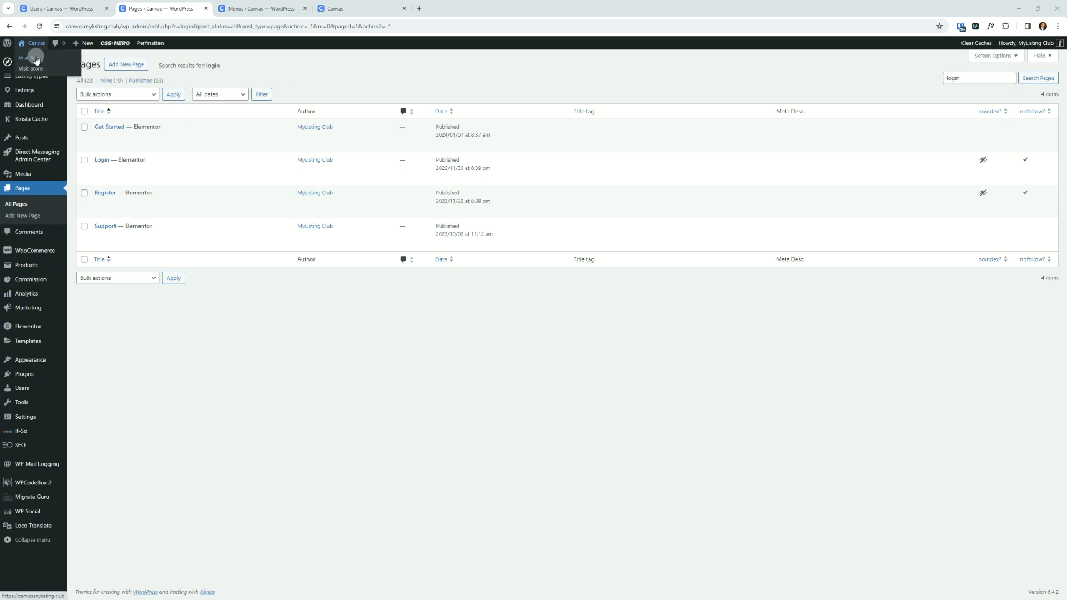
# - Visit the site front end and open the account menu to check its items
pyautogui.click(36, 58)
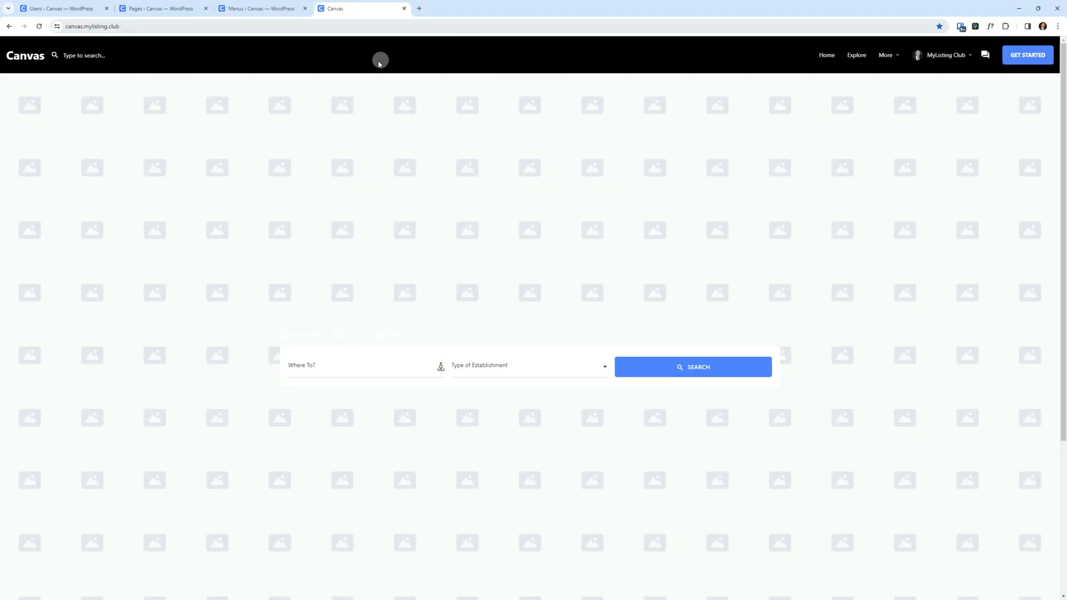
pyautogui.click(954, 56)
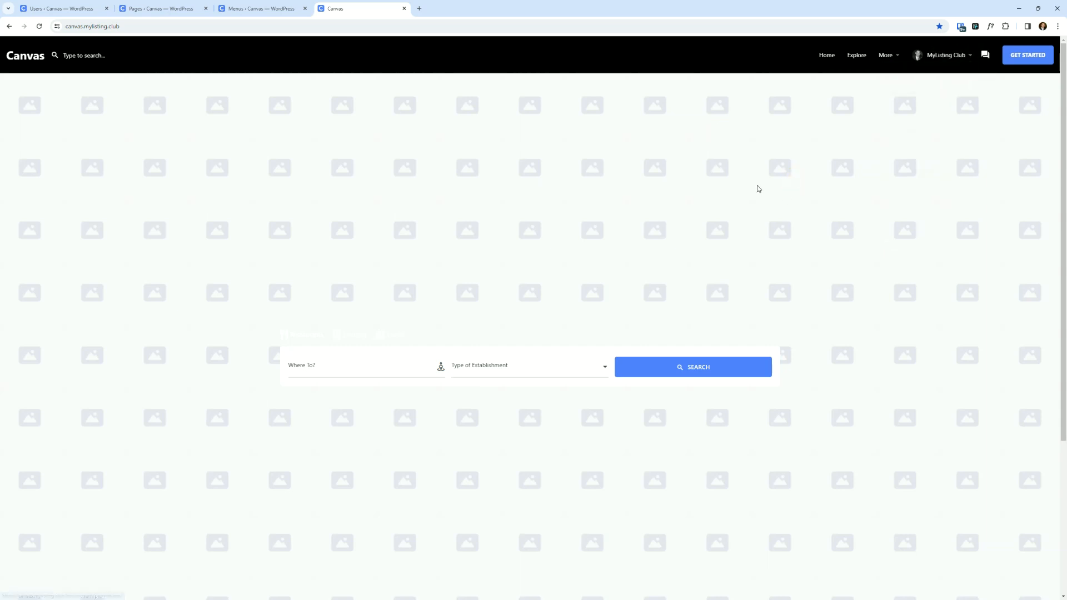
pyautogui.moveTo(954, 53)
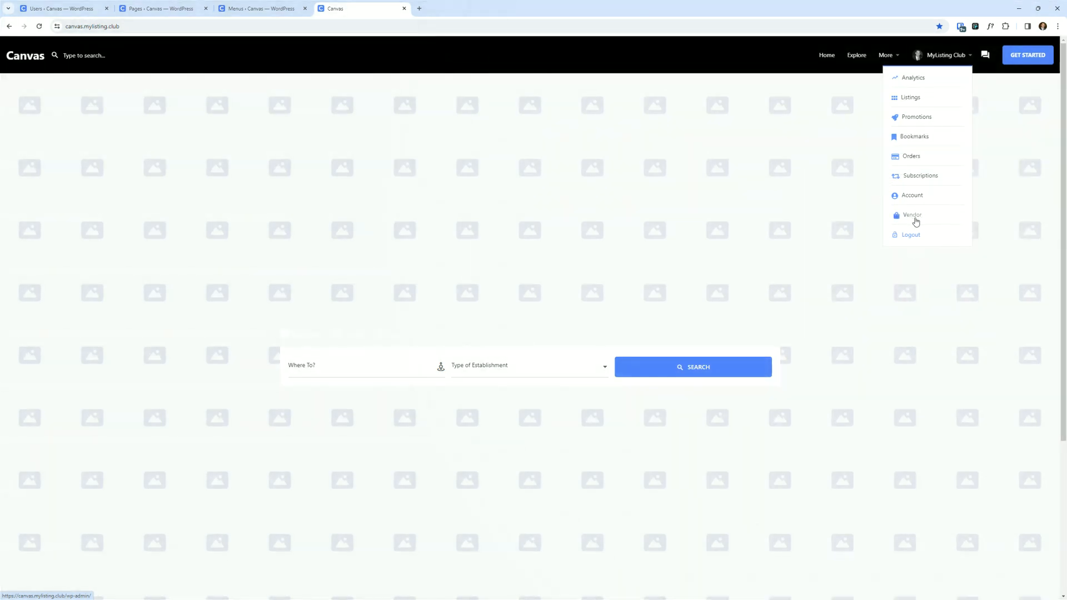
pyautogui.click(749, 172)
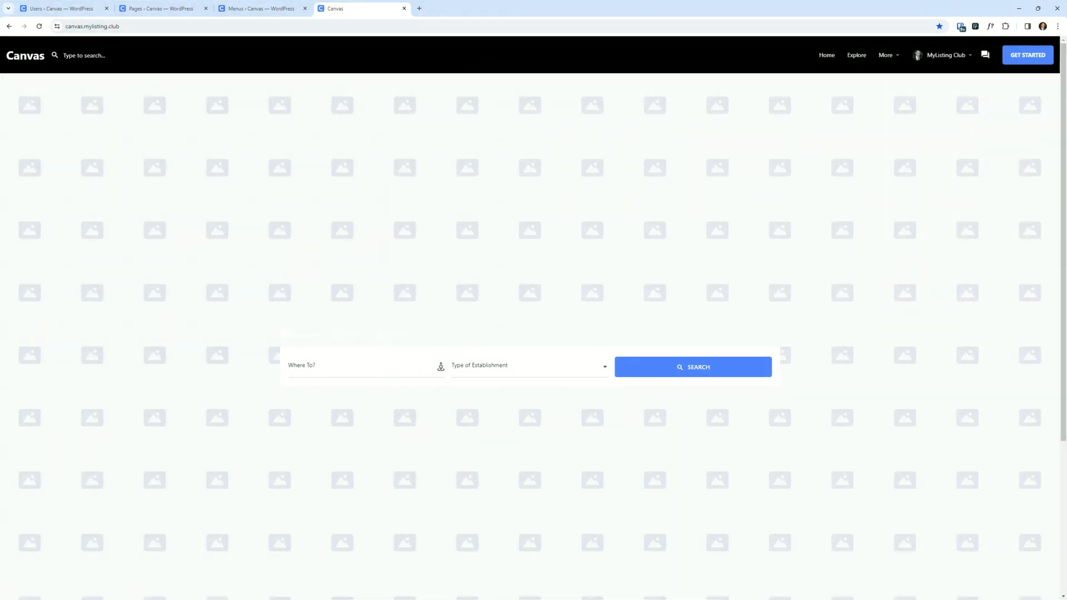
# - Load the WooCommerce (Woocommerce Menu) menu in the menu editor and expand its Vendor item
pyautogui.click(41, 7)
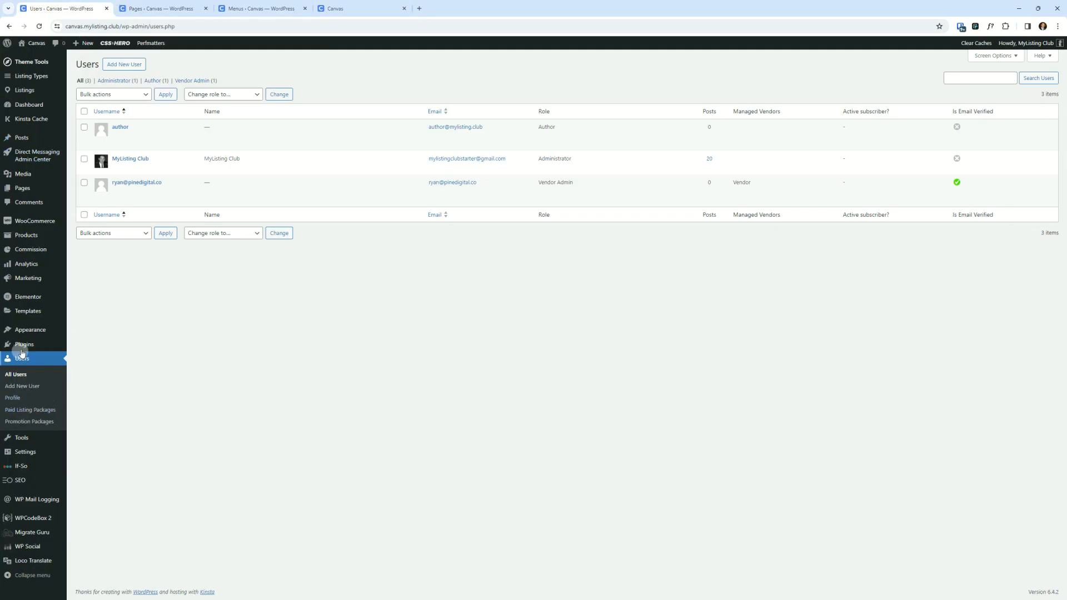
pyautogui.moveTo(38, 328)
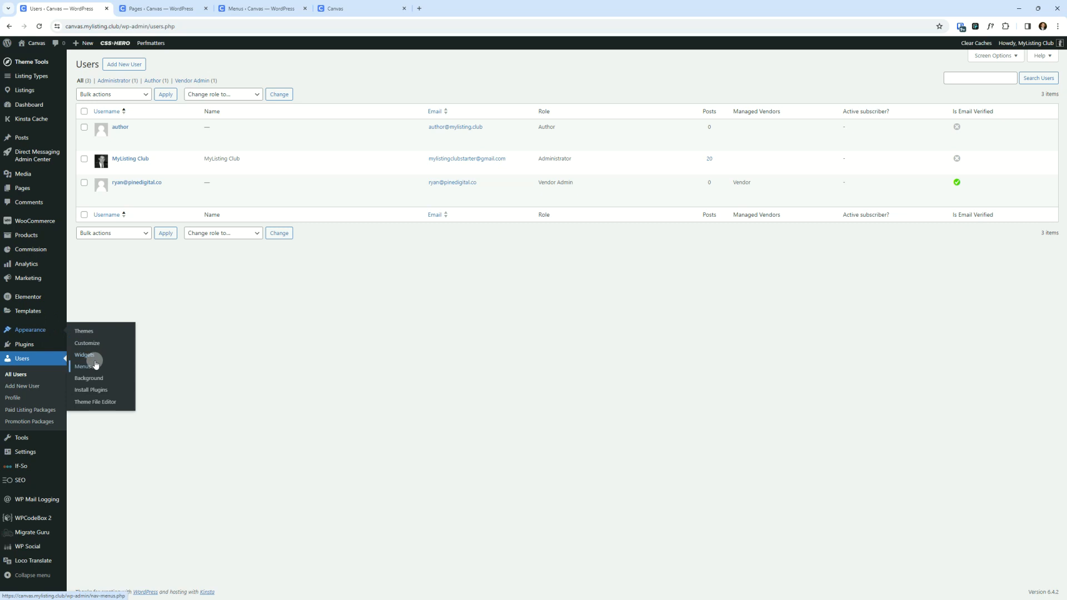
pyautogui.click(244, 8)
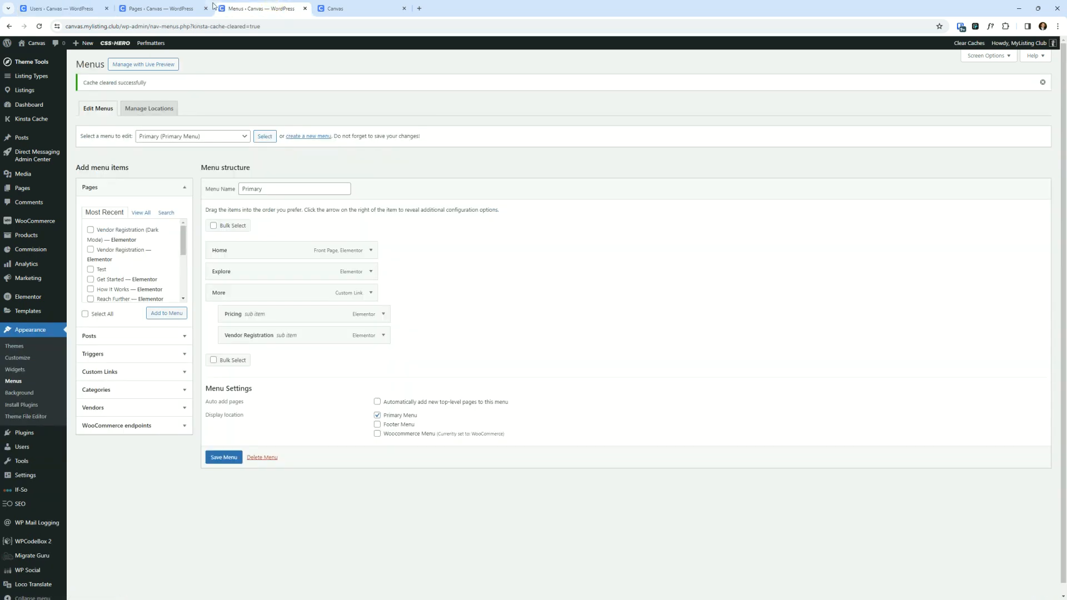
pyautogui.click(205, 8)
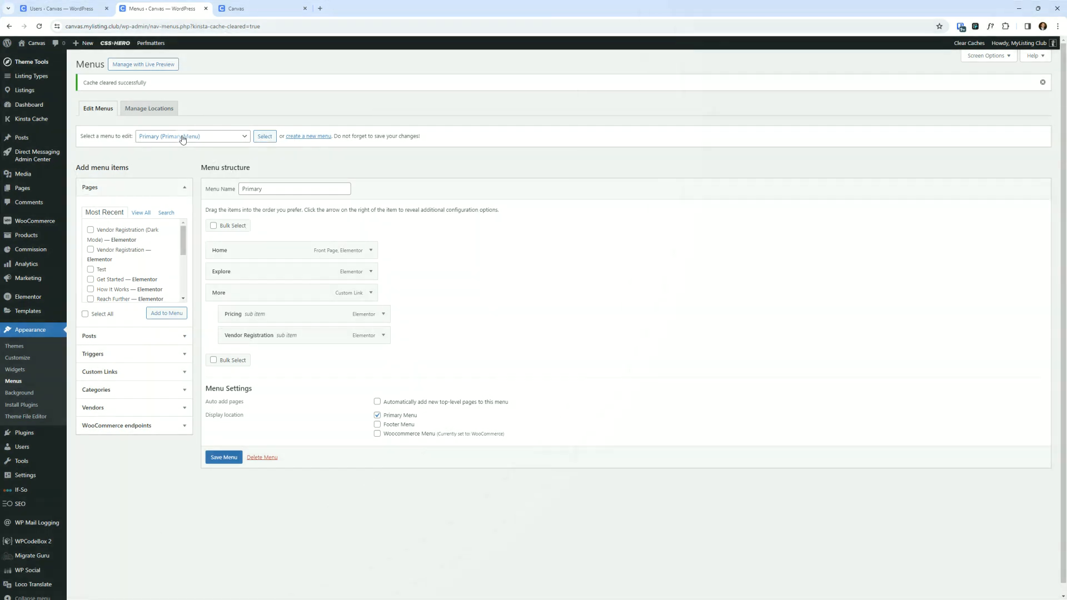
pyautogui.click(183, 136)
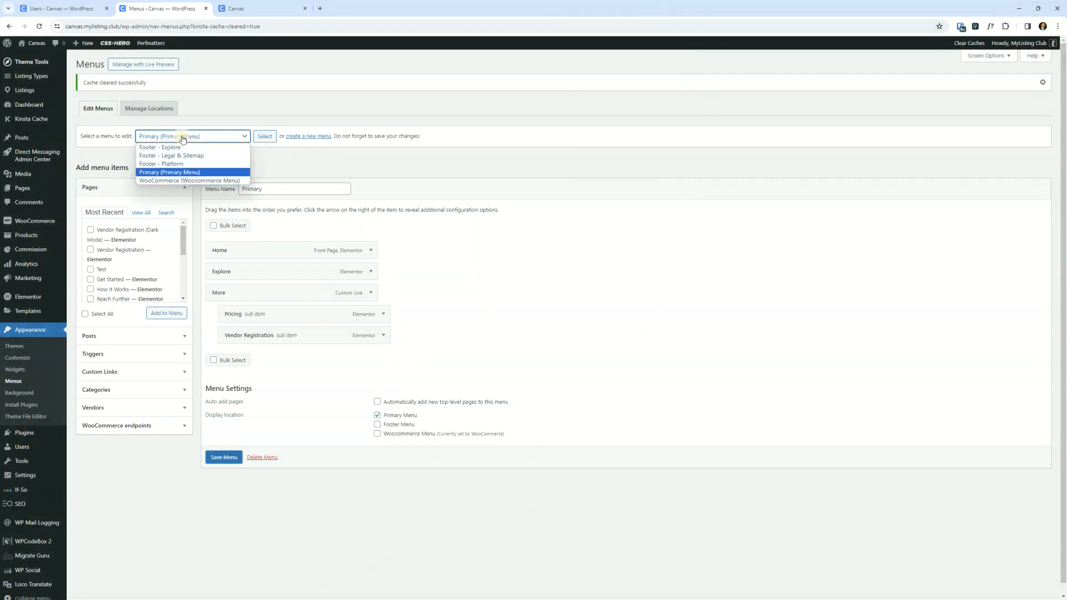
pyautogui.click(182, 180)
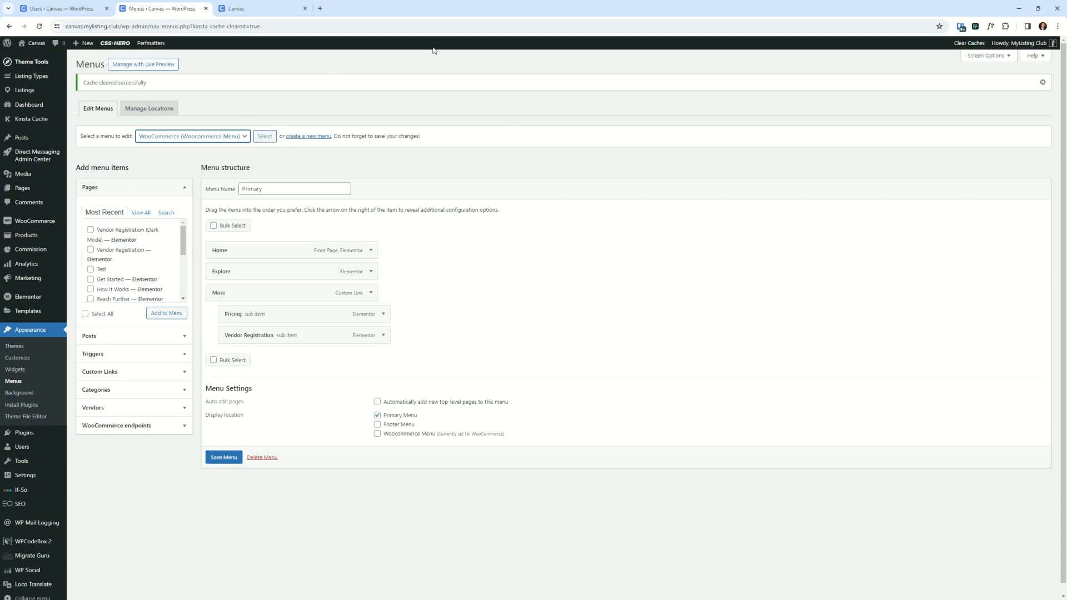
pyautogui.click(264, 136)
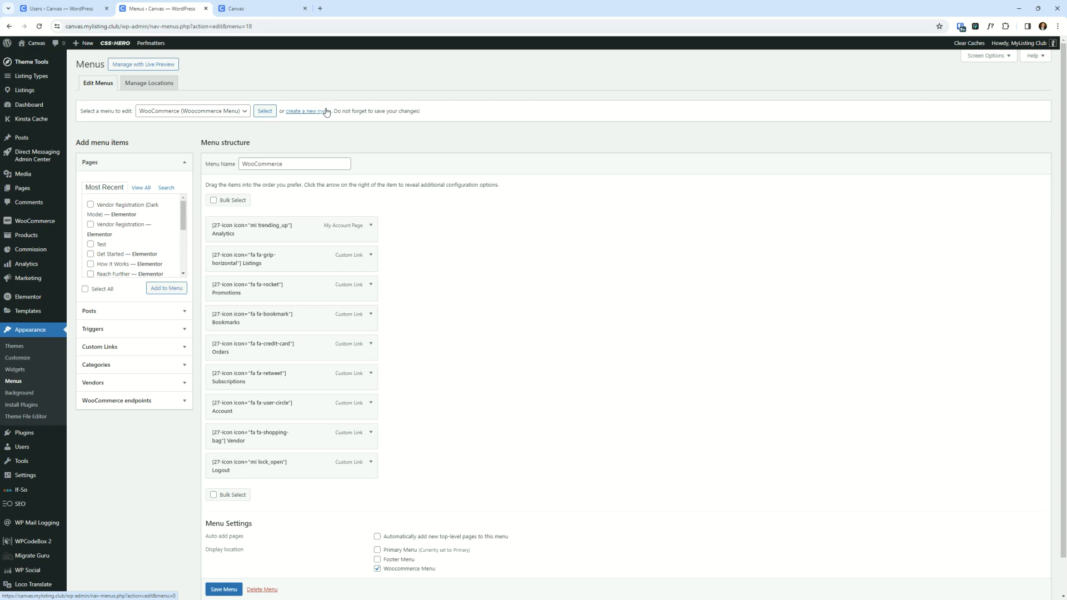
pyautogui.scroll(-1, 334, 562)
pyautogui.click(394, 537)
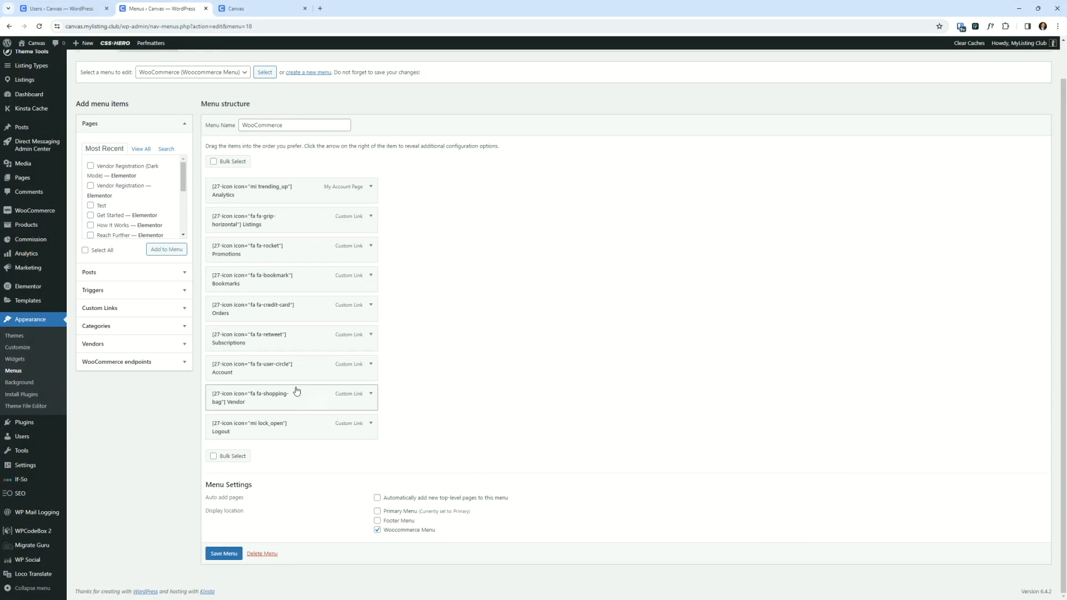
pyautogui.click(371, 394)
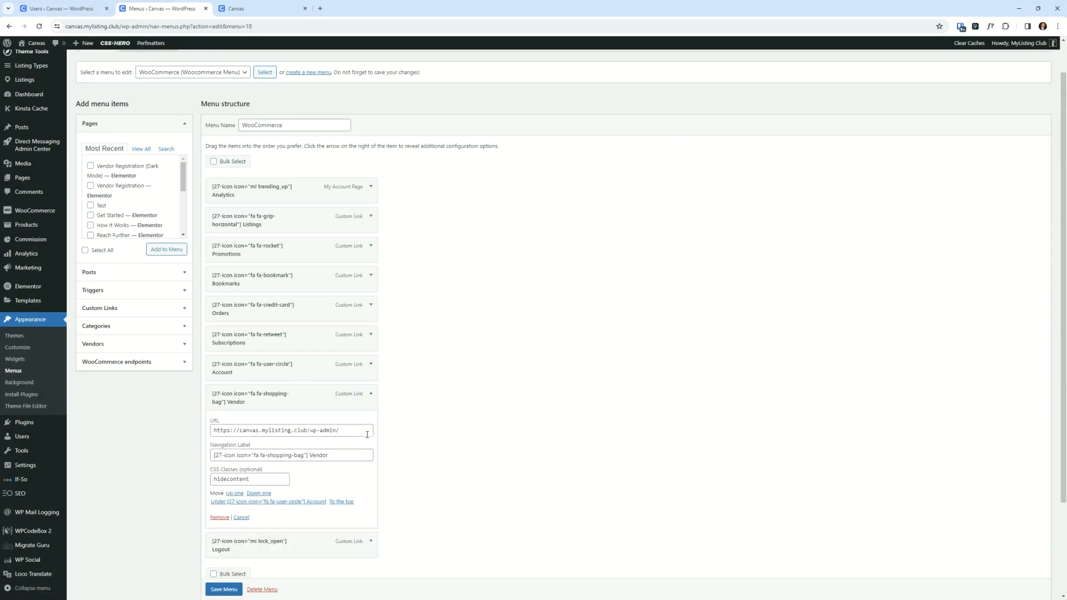
# - Inspect the Vendor item's URL and navigation label, and open the Theme Tools Shortcodes page in a new tab
pyautogui.moveTo(367, 434); pyautogui.dragTo(171, 424)
pyautogui.click(341, 435)
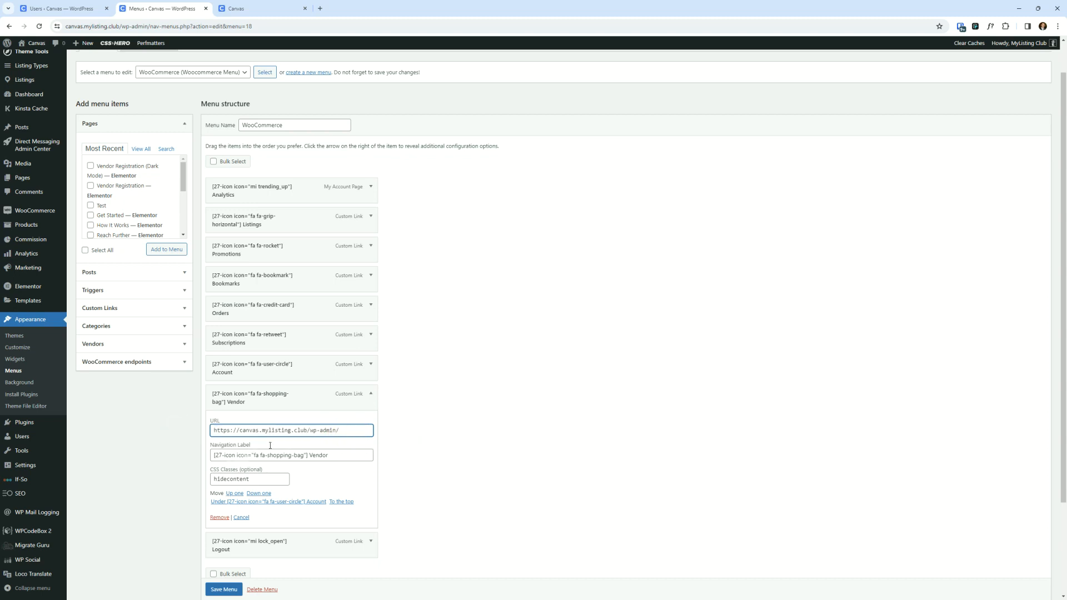
pyautogui.moveTo(309, 456); pyautogui.dragTo(210, 452)
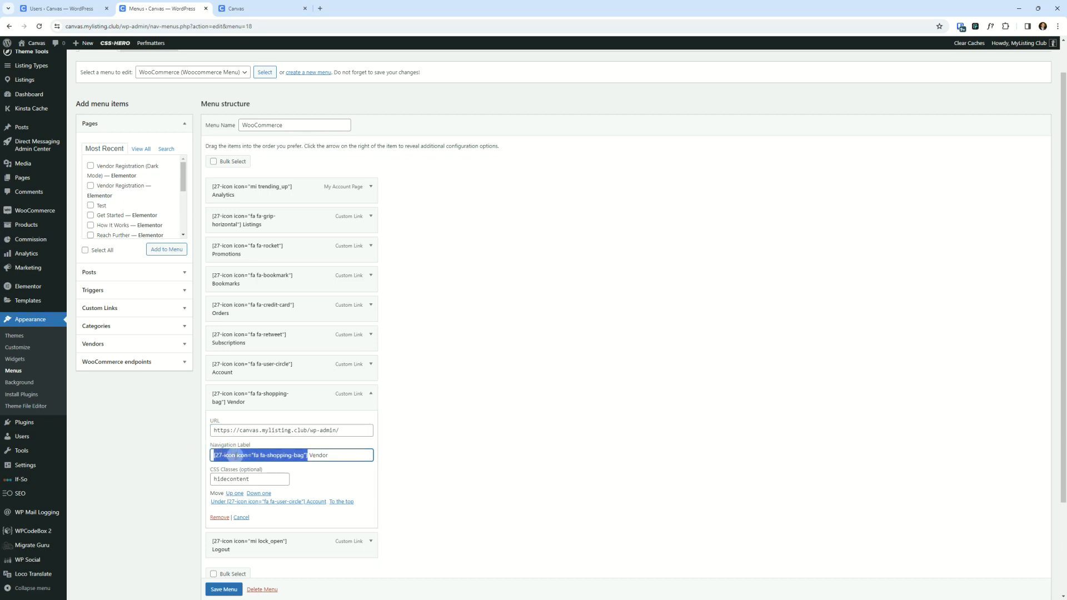
pyautogui.scroll(1, 45, 189)
pyautogui.moveTo(33, 61)
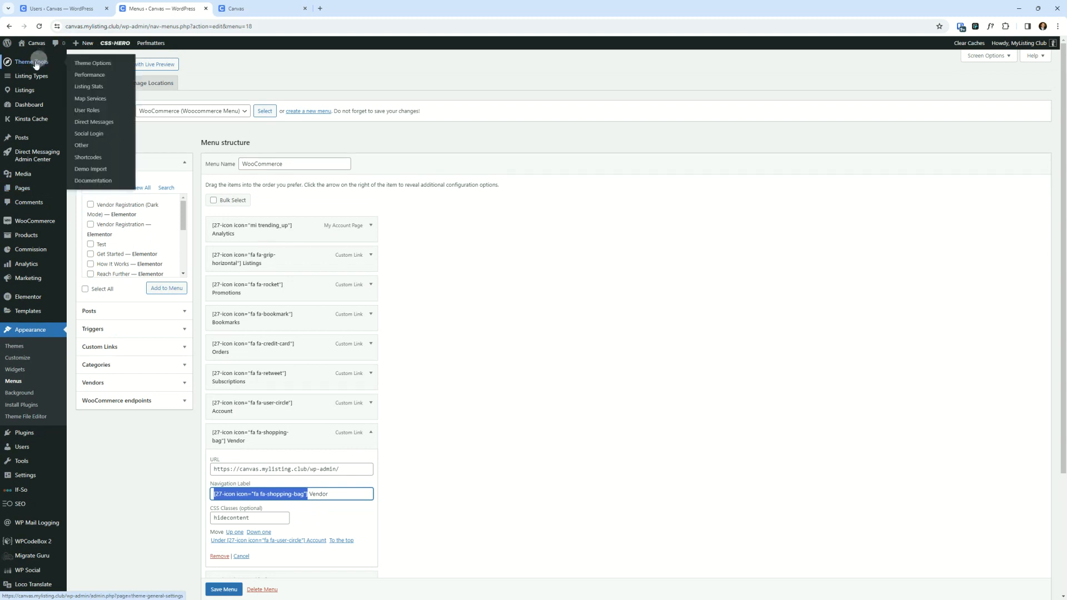
pyautogui.rightClick(87, 157)
pyautogui.click(128, 165)
pyautogui.click(223, 5)
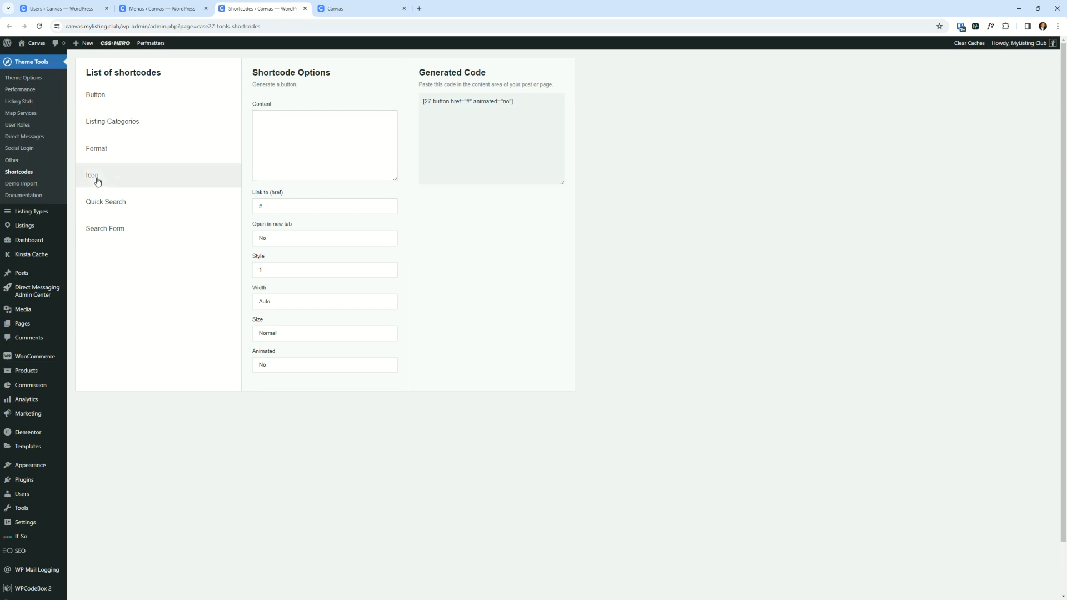
# - Generate an Icon shortcode for the shopping-bag icon by searching shop, and select the generated code
pyautogui.click(97, 182)
pyautogui.click(293, 126)
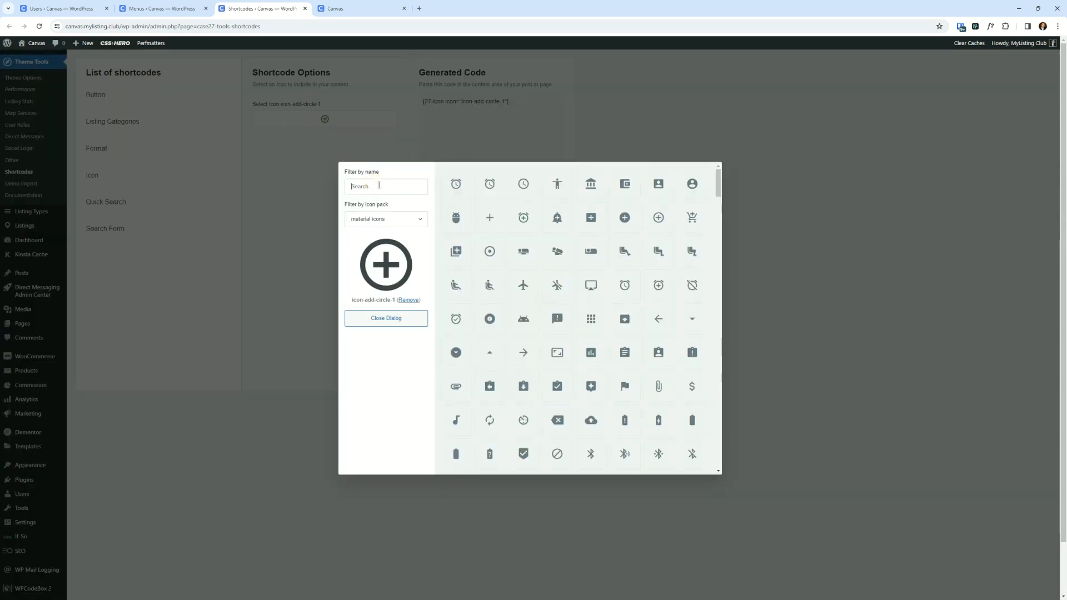
pyautogui.write('shop')
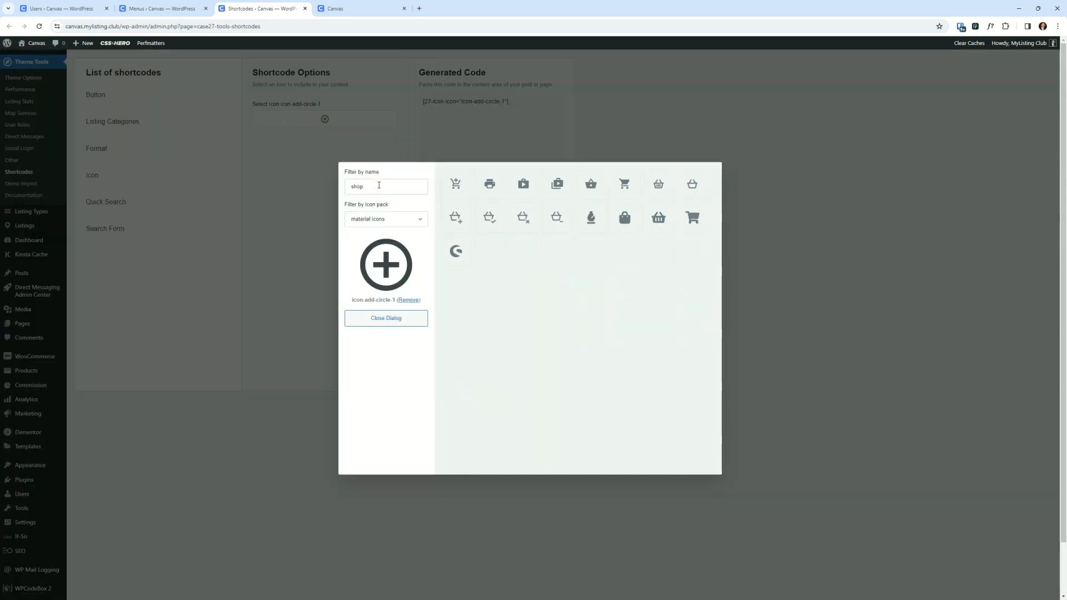
pyautogui.click(625, 217)
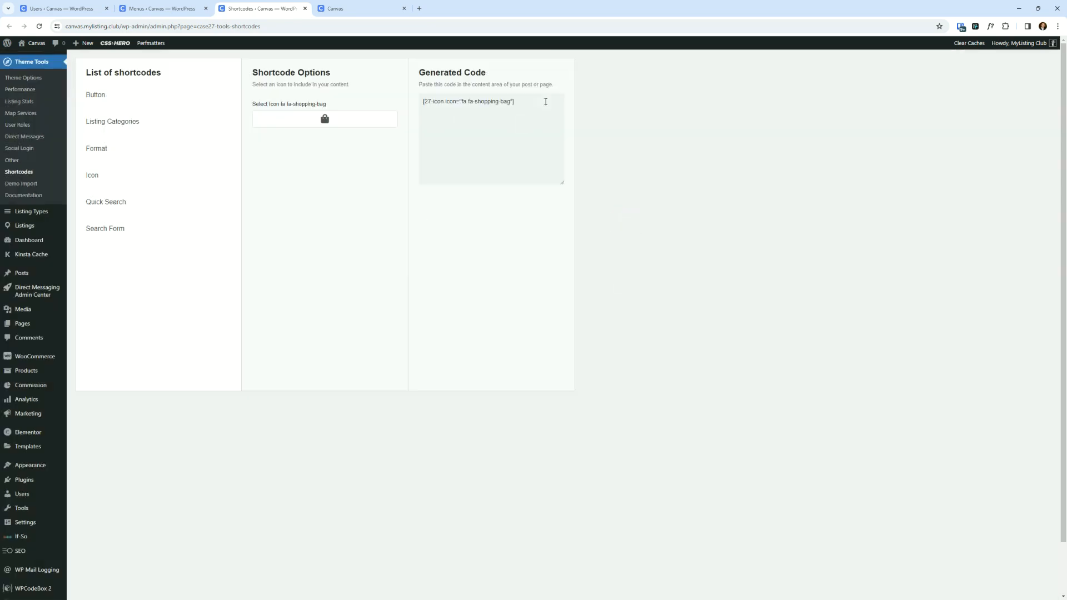
pyautogui.moveTo(545, 102); pyautogui.dragTo(369, 100)
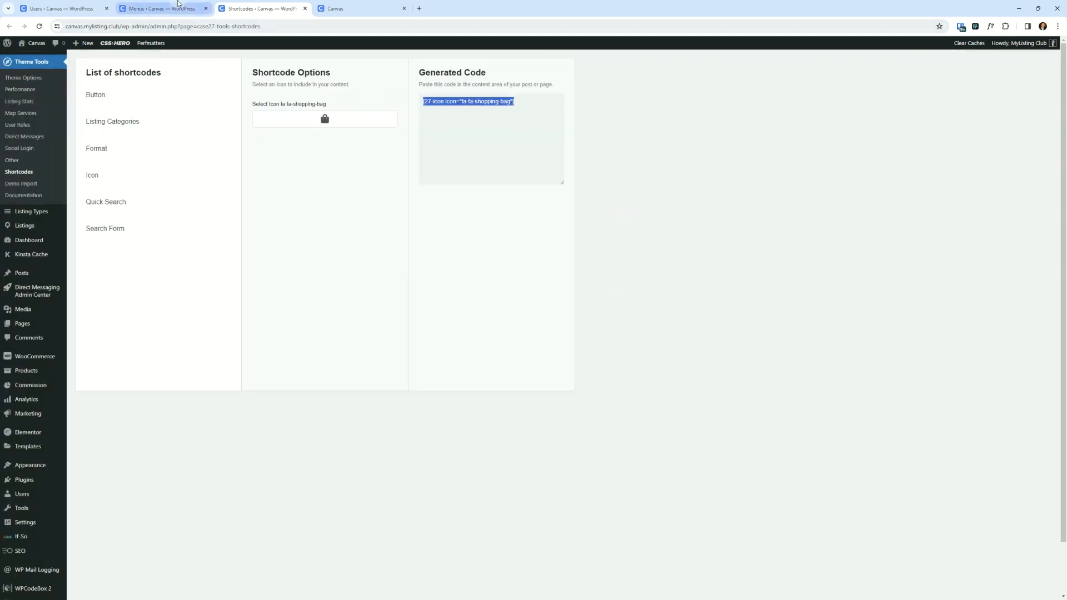
# - Compare the Vendor item's navigation label and hidecontent CSS class in the menu editor
pyautogui.click(178, 7)
pyautogui.scroll(-3, 274, 452)
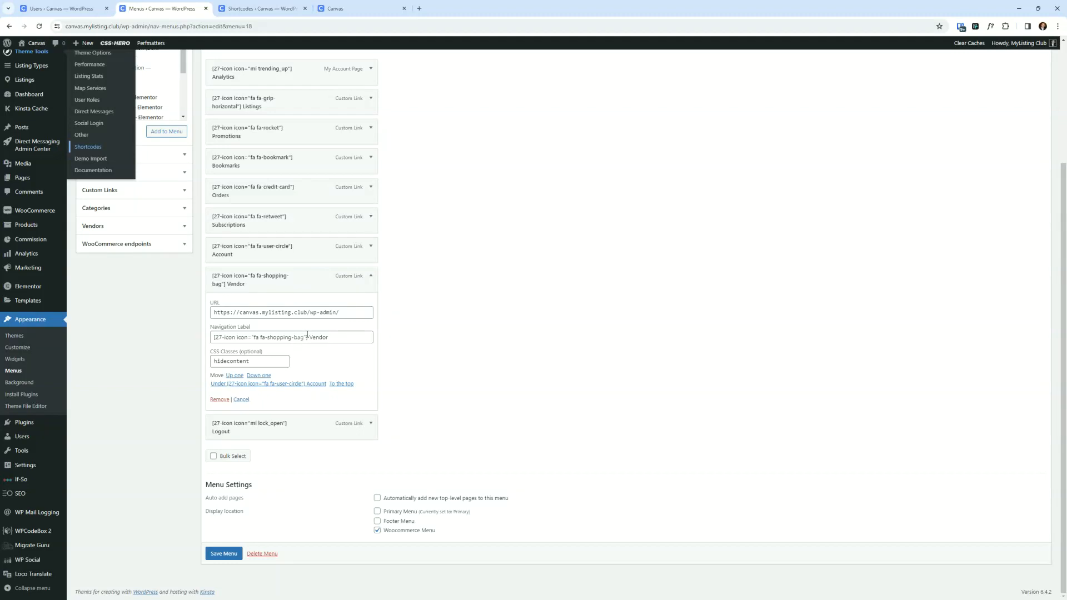
pyautogui.moveTo(307, 336); pyautogui.dragTo(206, 333)
pyautogui.click(326, 335)
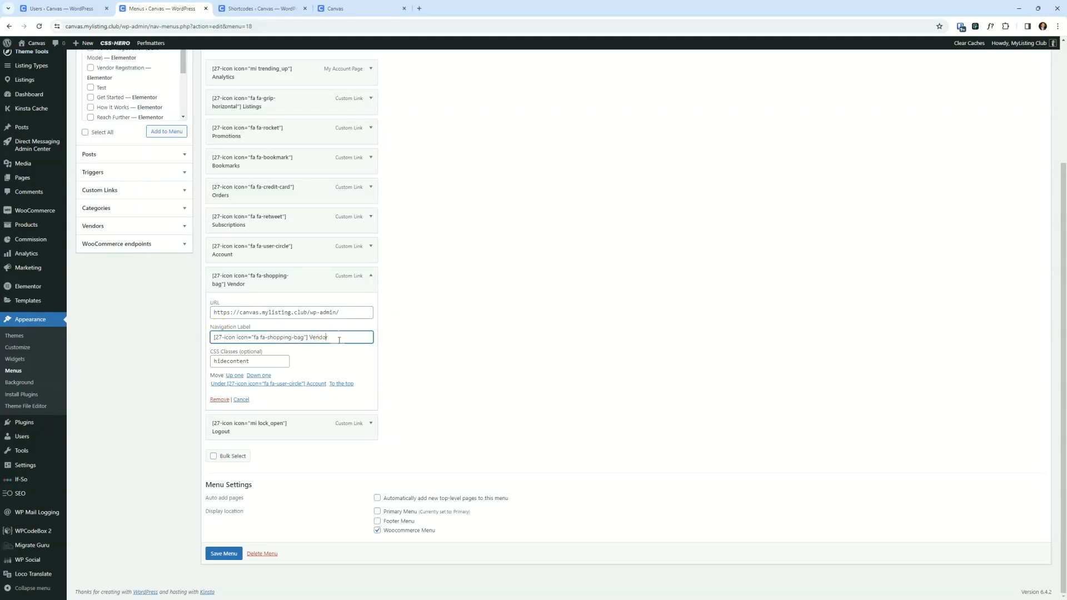
pyautogui.doubleClick(251, 361)
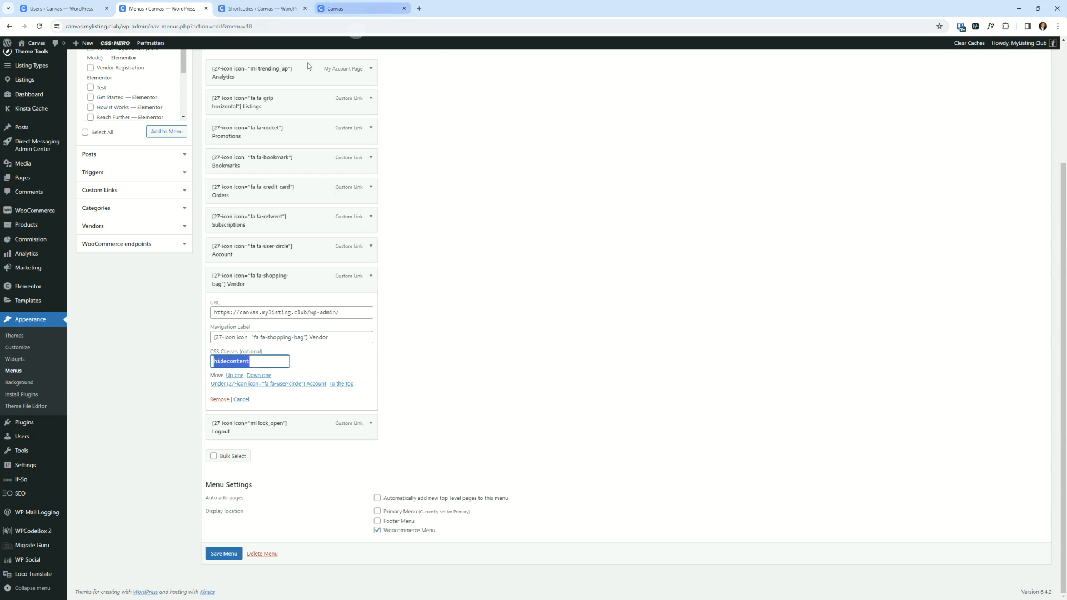
# - Check the front end account menu, then switch to the incognito browser window
pyautogui.click(345, 9)
pyautogui.click(945, 55)
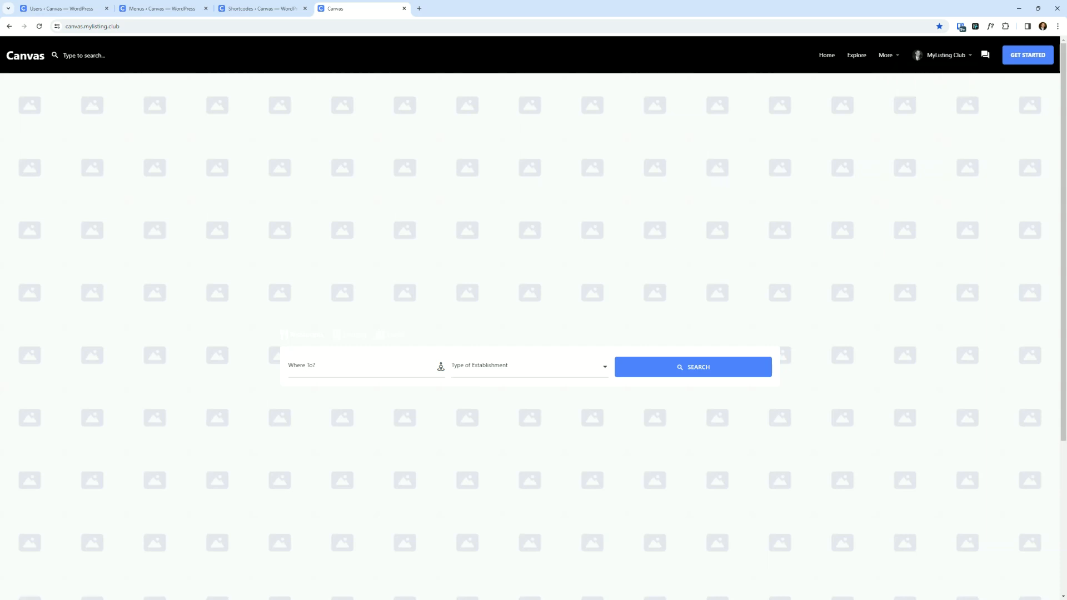
pyautogui.hotkey('alt', 'Tab')
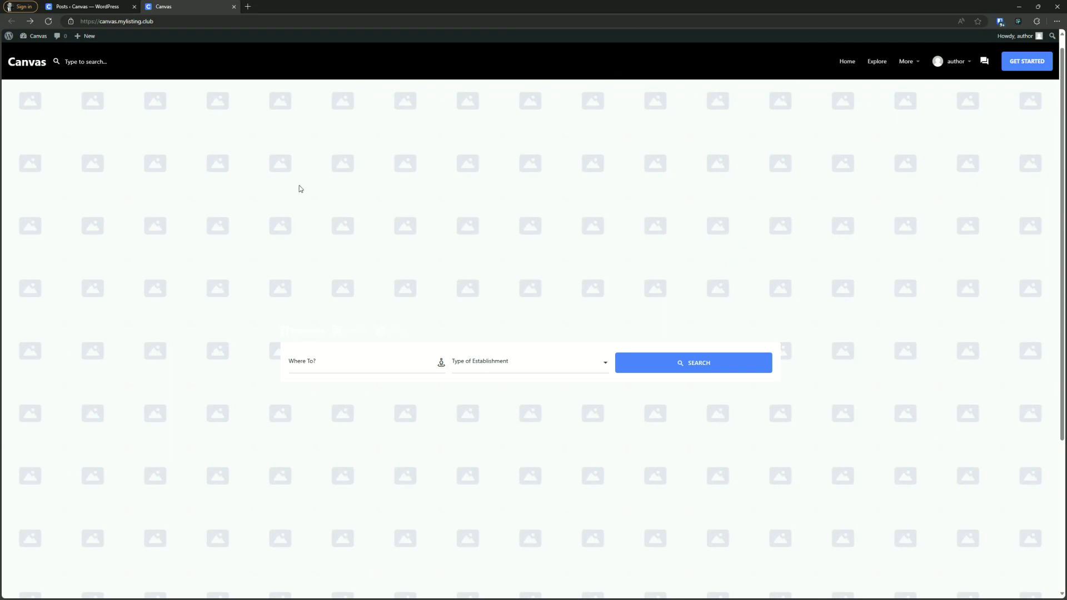
# - Reload the site in the incognito window and open the Log In or Register page
pyautogui.click(48, 21)
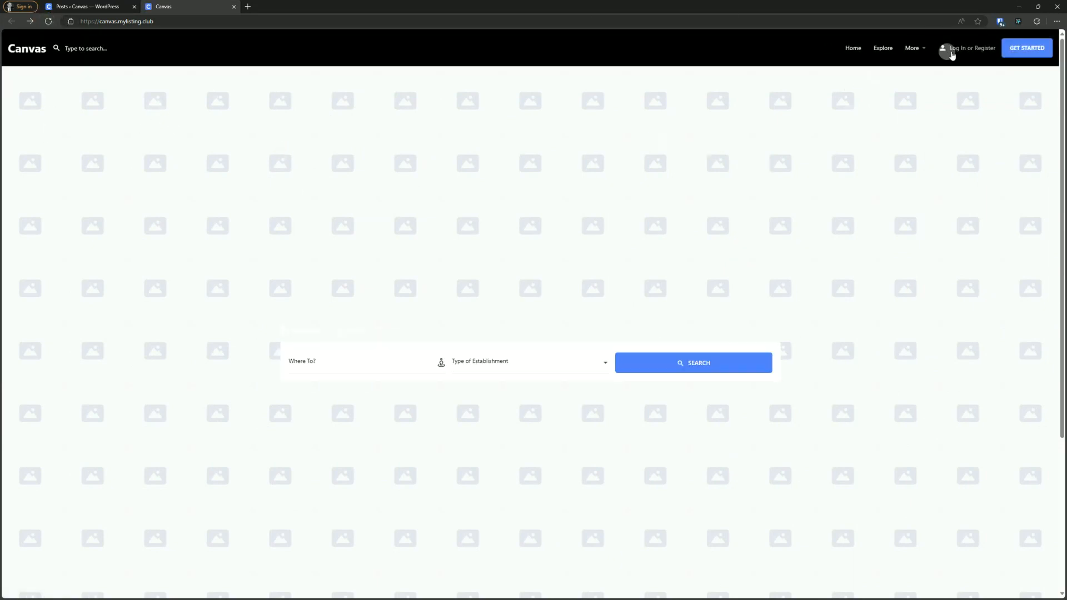
pyautogui.click(958, 49)
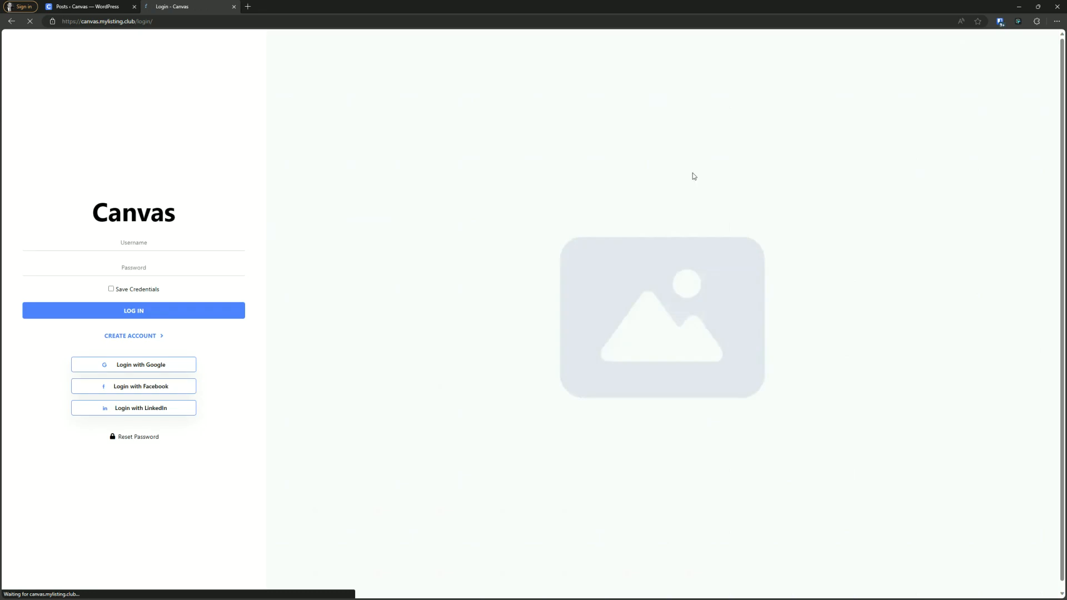
# - Close the Posts admin tab and reopen the Log In or Register page from the home page
pyautogui.click(134, 7)
pyautogui.click(142, 238)
pyautogui.write('author')
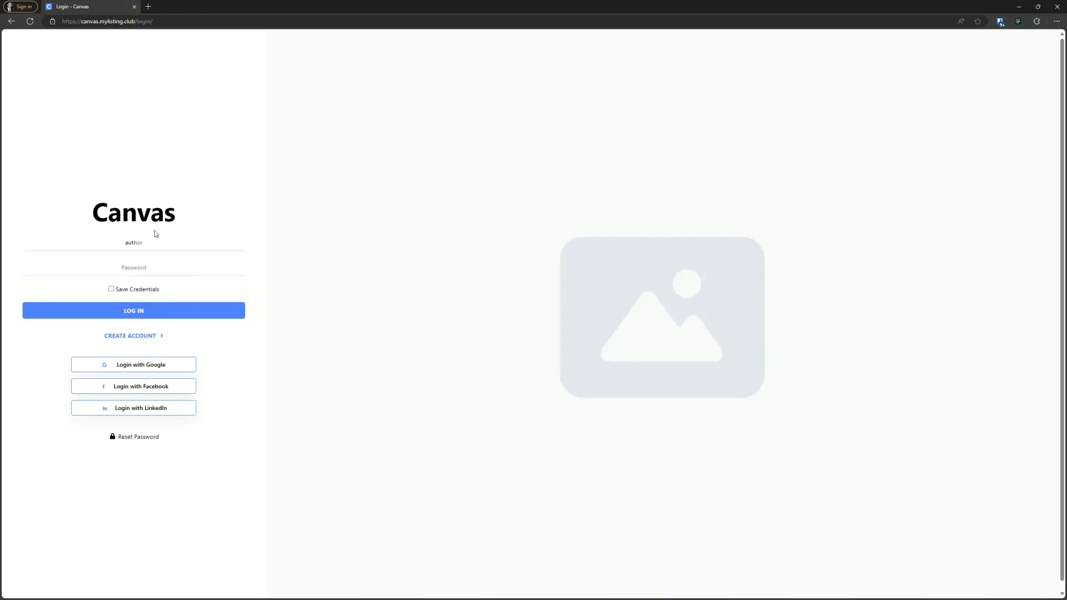
pyautogui.click(395, 135)
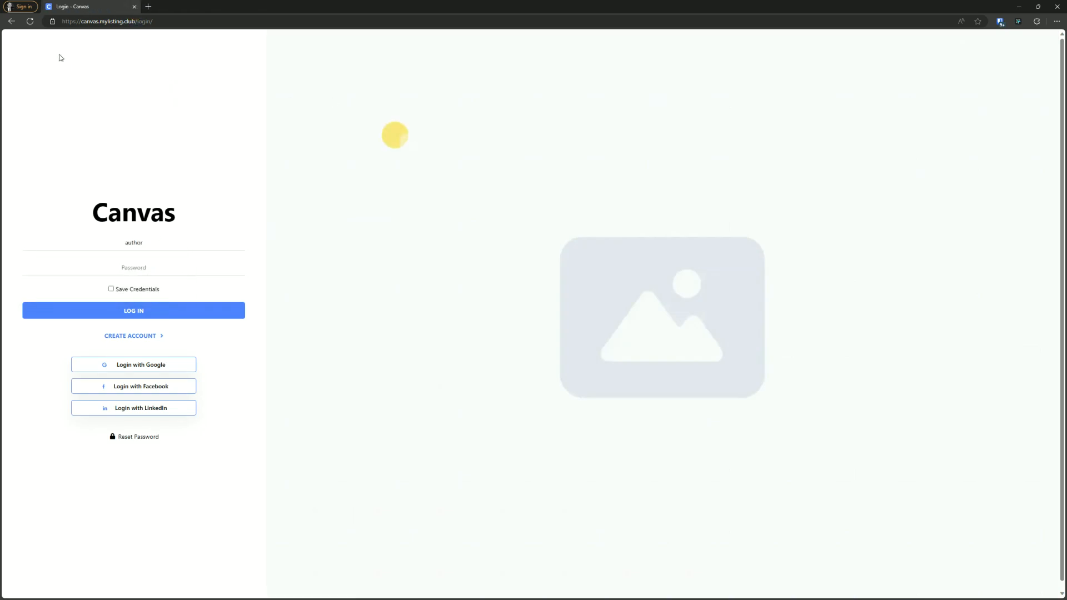
pyautogui.click(11, 21)
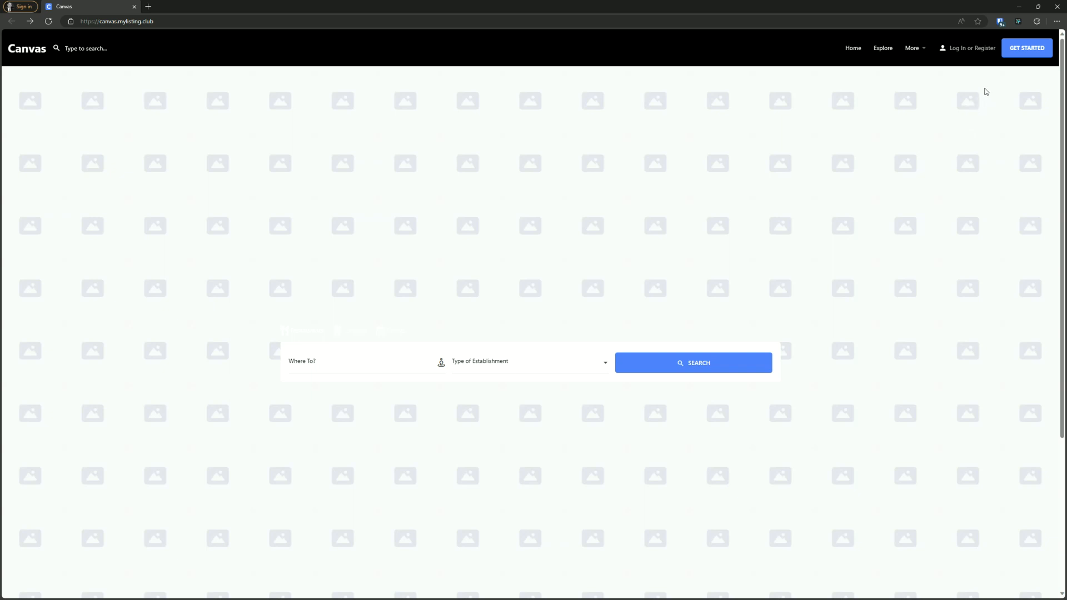
pyautogui.click(958, 48)
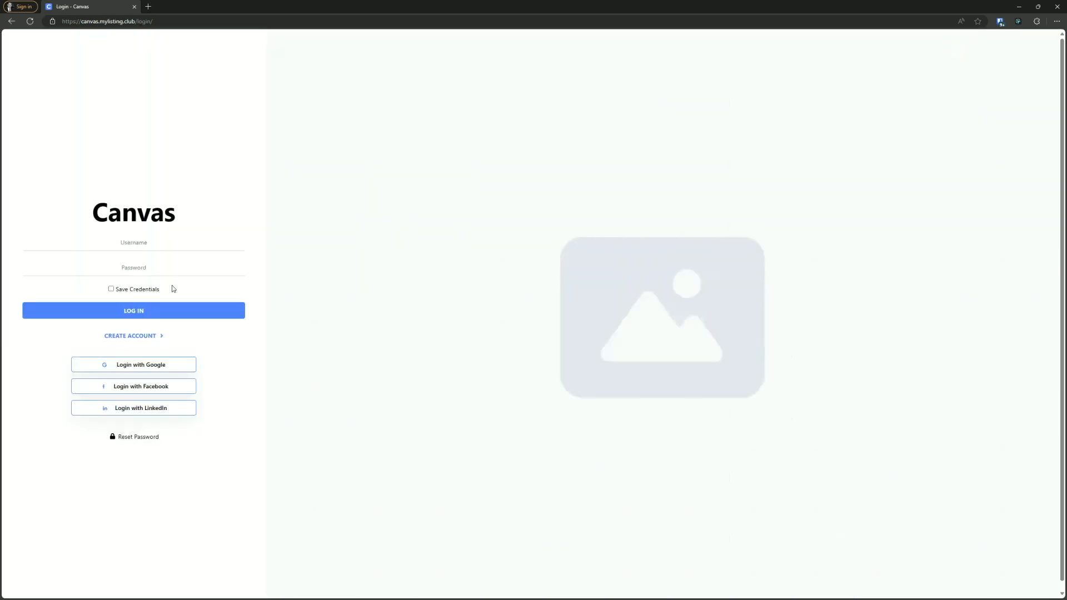
# - Try to log in with the author username and the account password
pyautogui.click(169, 247)
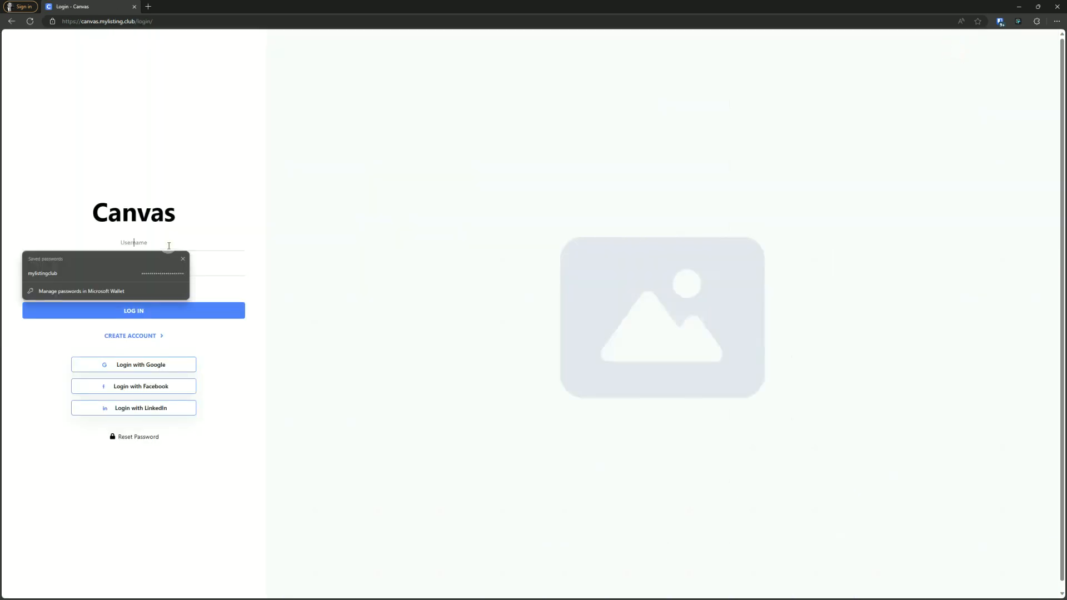
pyautogui.write('author')
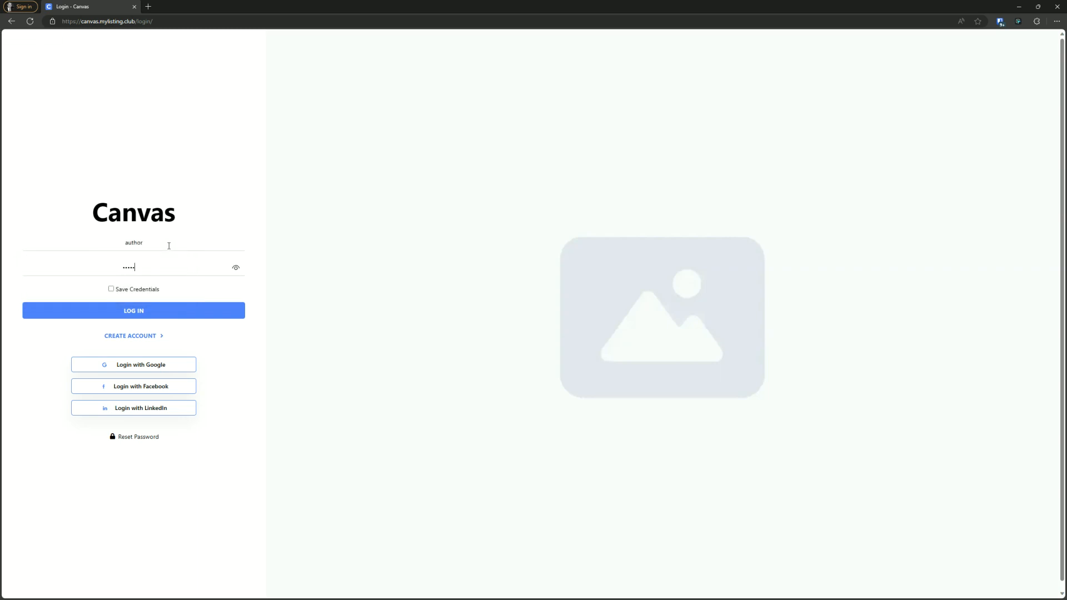
pyautogui.write('•')
pyautogui.press('Return')
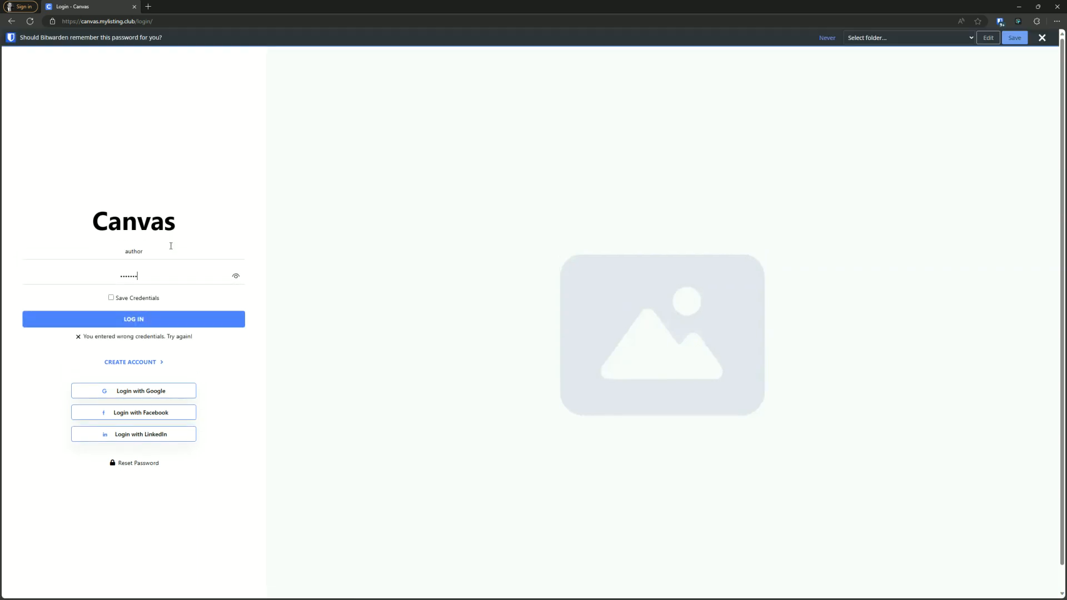
# - Replace the username with the vendor's e-mail address, enter the account password and log in
pyautogui.moveTo(171, 248); pyautogui.dragTo(2, 253)
pyautogui.click(136, 318)
pyautogui.moveTo(142, 274); pyautogui.dragTo(19, 272)
pyautogui.write('•••••')
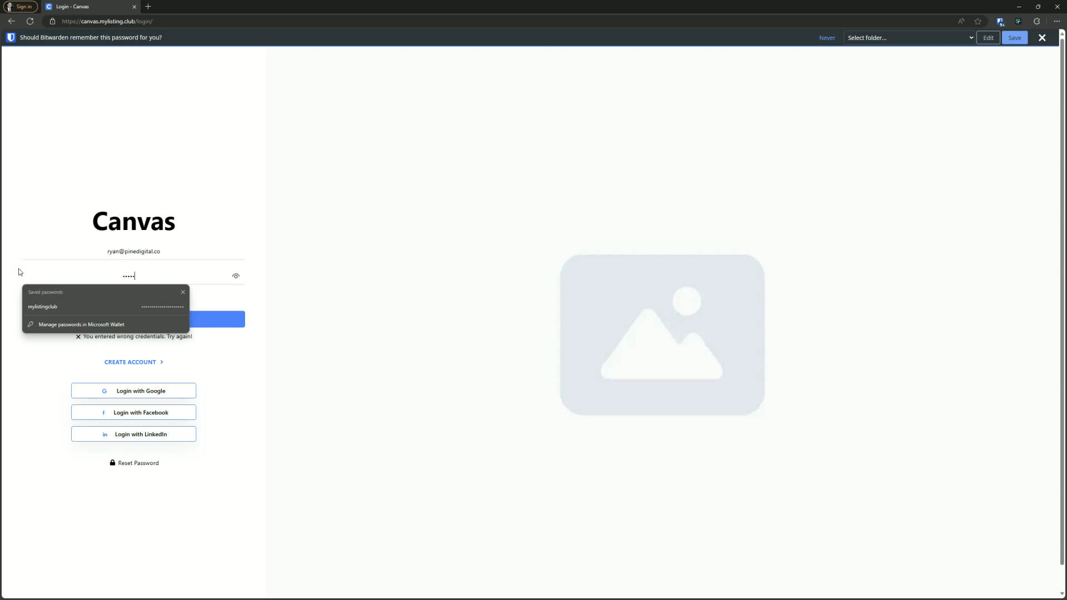
pyautogui.write('••')
pyautogui.press('Return')
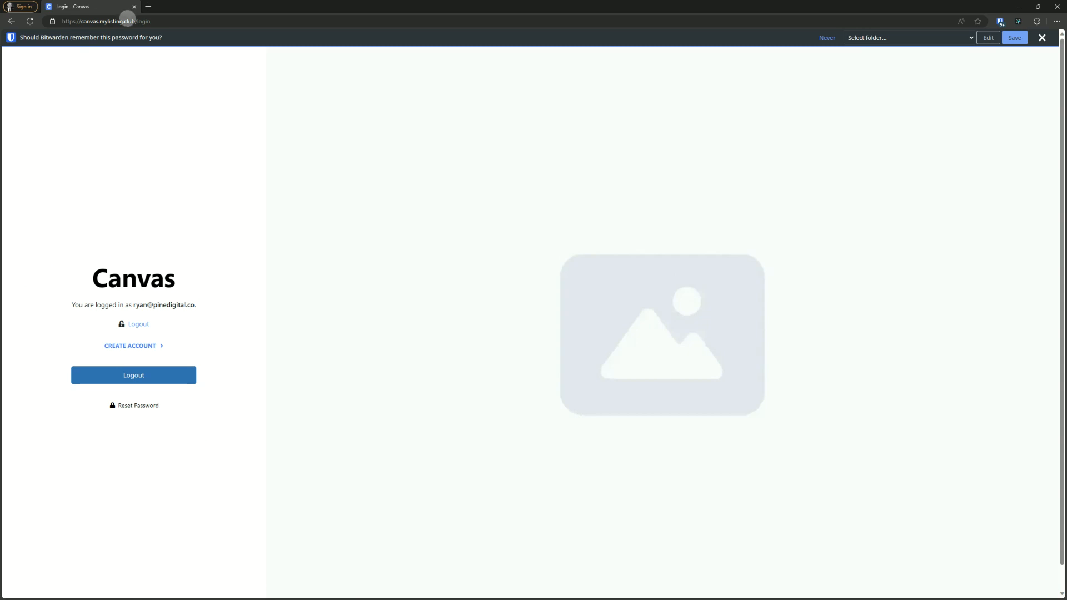
# - Go to the site home page by removing /login from the address, and dismiss the save-password prompt
pyautogui.moveTo(135, 21); pyautogui.dragTo(185, 24)
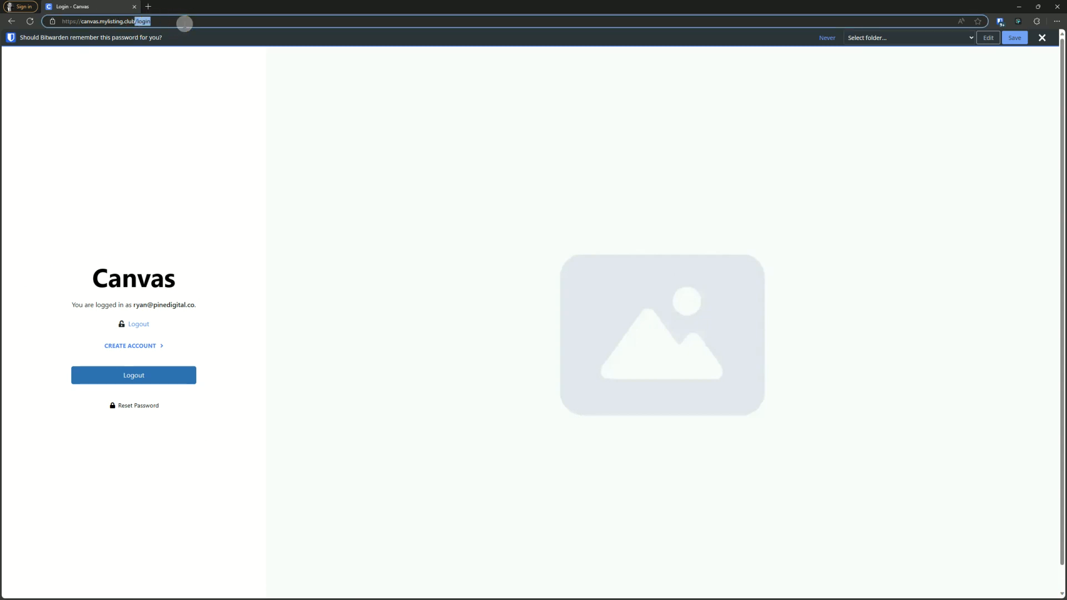
pyautogui.press('BackSpace')
pyautogui.press('Return')
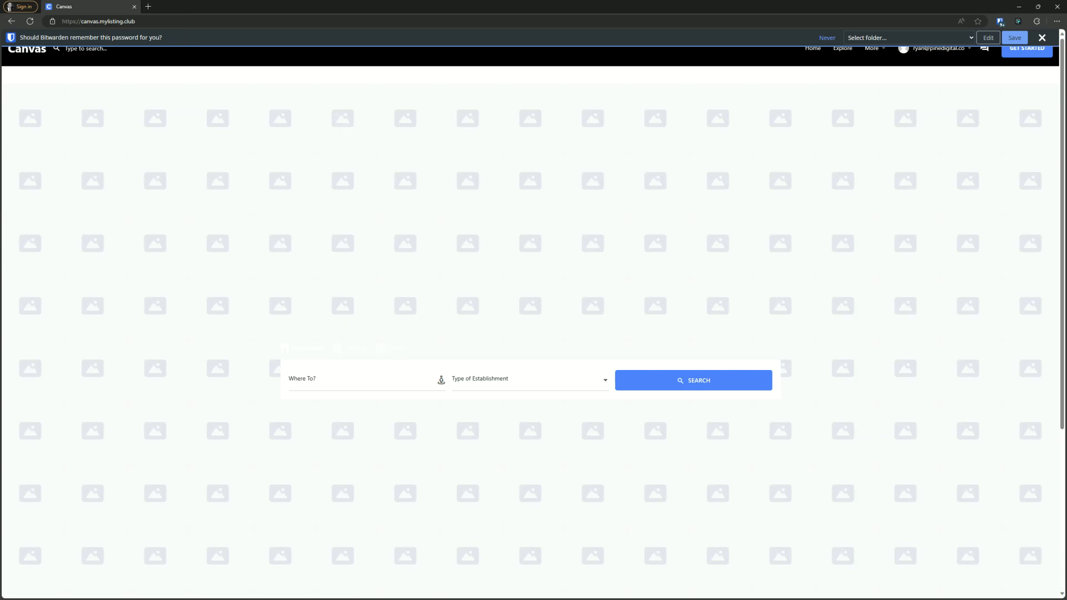
pyautogui.click(1042, 38)
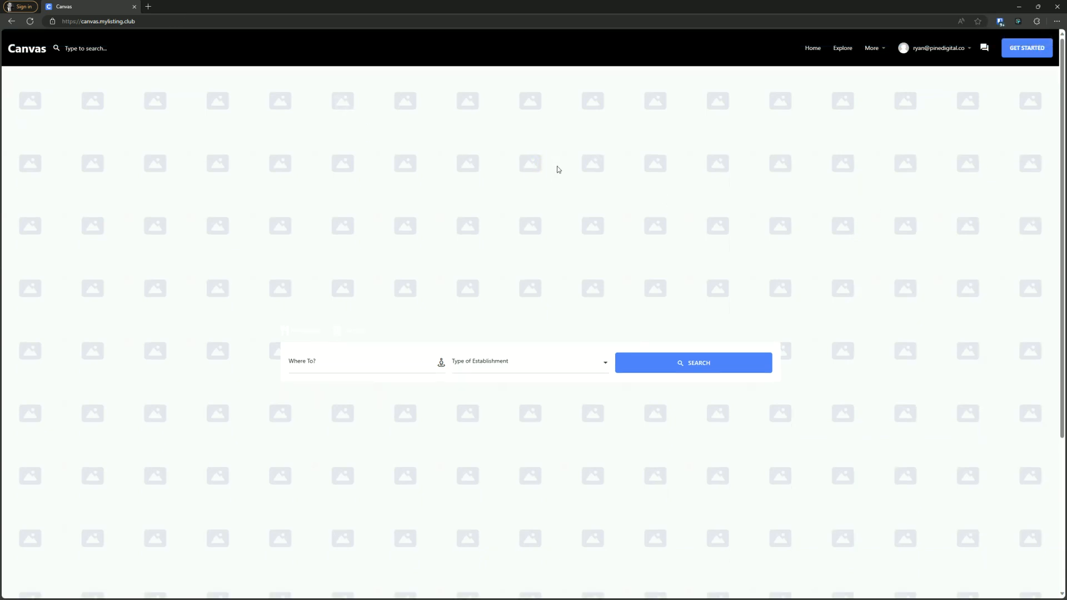
# - Open the vendor user's account menu to check its items
pyautogui.click(557, 167)
pyautogui.click(328, 201)
pyautogui.click(924, 49)
pyautogui.click(931, 48)
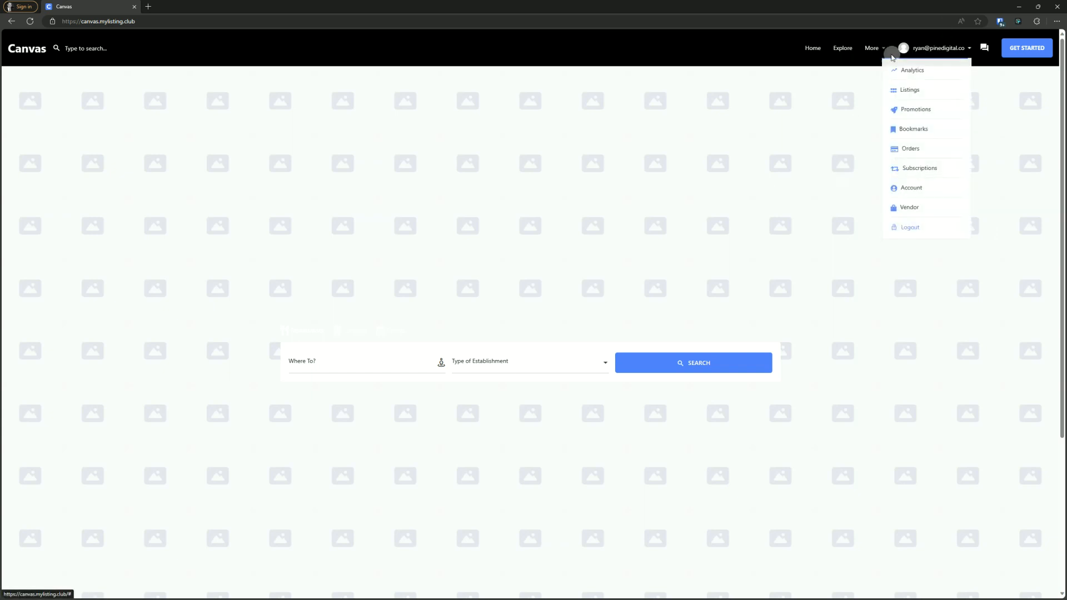
pyautogui.moveTo(873, 49)
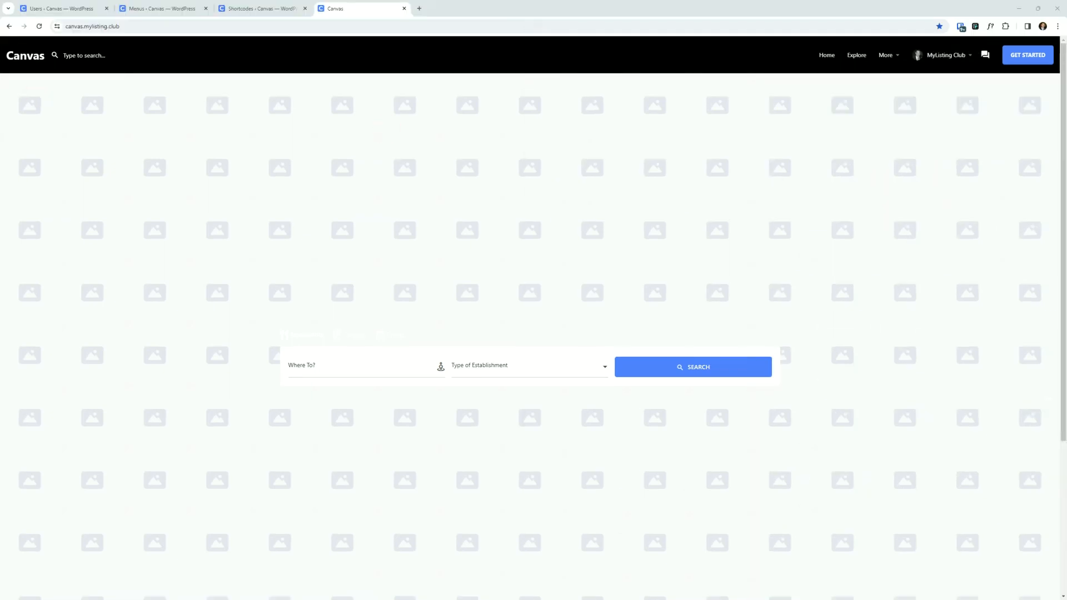
# - Review the users and their roles in the admin Users list
pyautogui.click(55, 9)
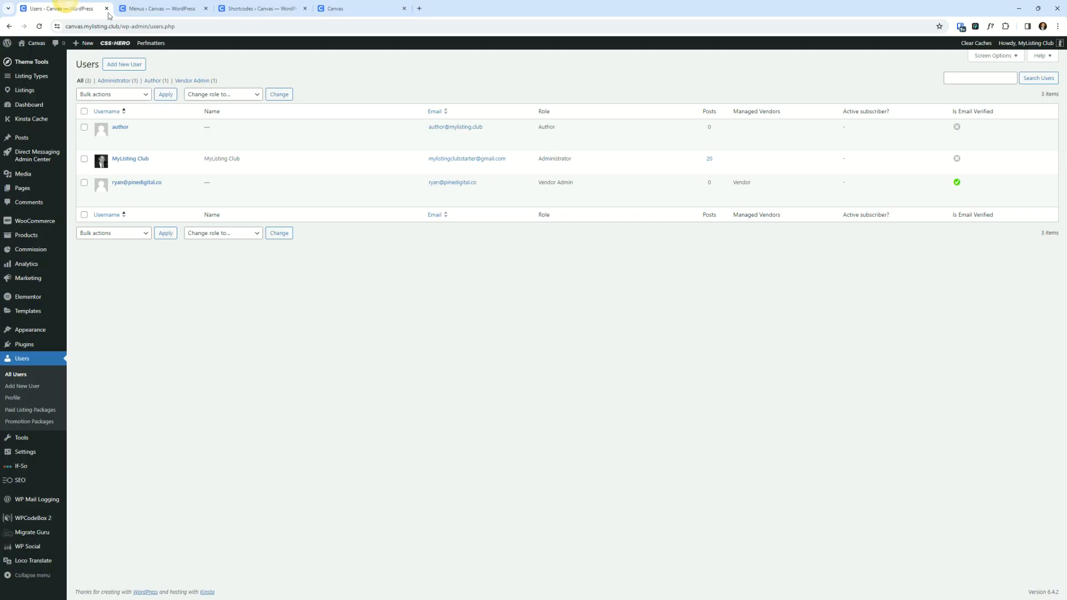
pyautogui.click(311, 357)
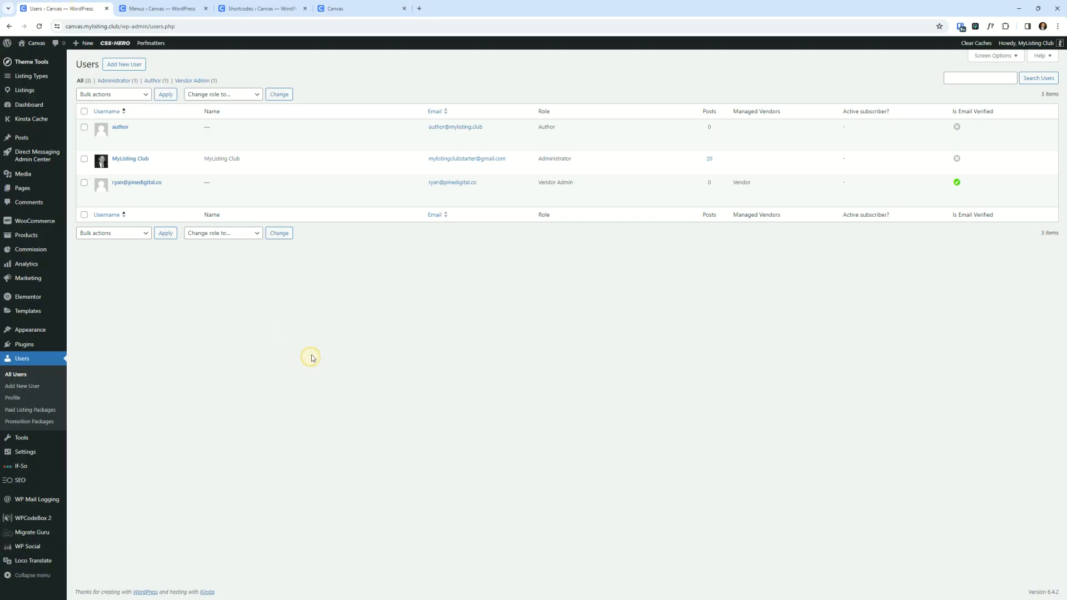
pyautogui.click(39, 25)
pyautogui.moveTo(575, 184); pyautogui.dragTo(535, 183)
pyautogui.click(501, 297)
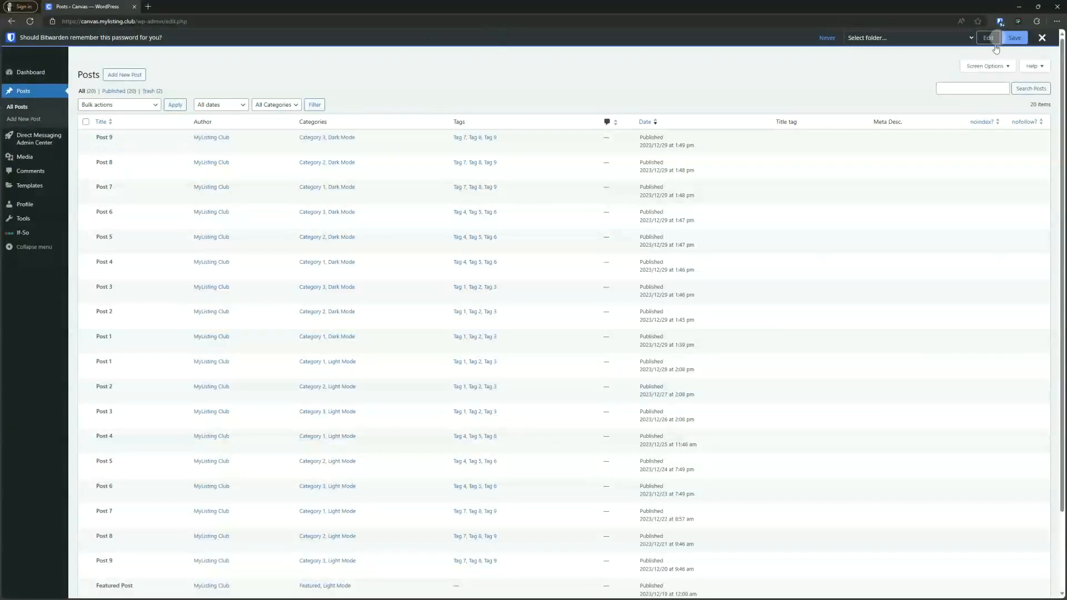
# - Save the author's login in the password manager and open the site front end in a new tab
pyautogui.click(1015, 37)
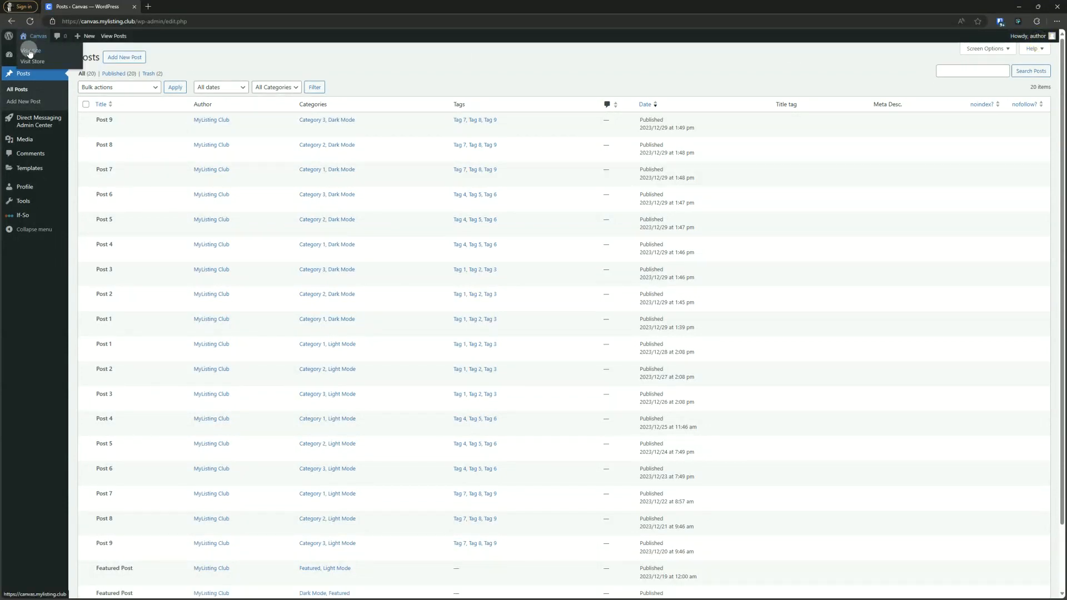
pyautogui.rightClick(30, 52)
pyautogui.click(66, 58)
pyautogui.click(184, 6)
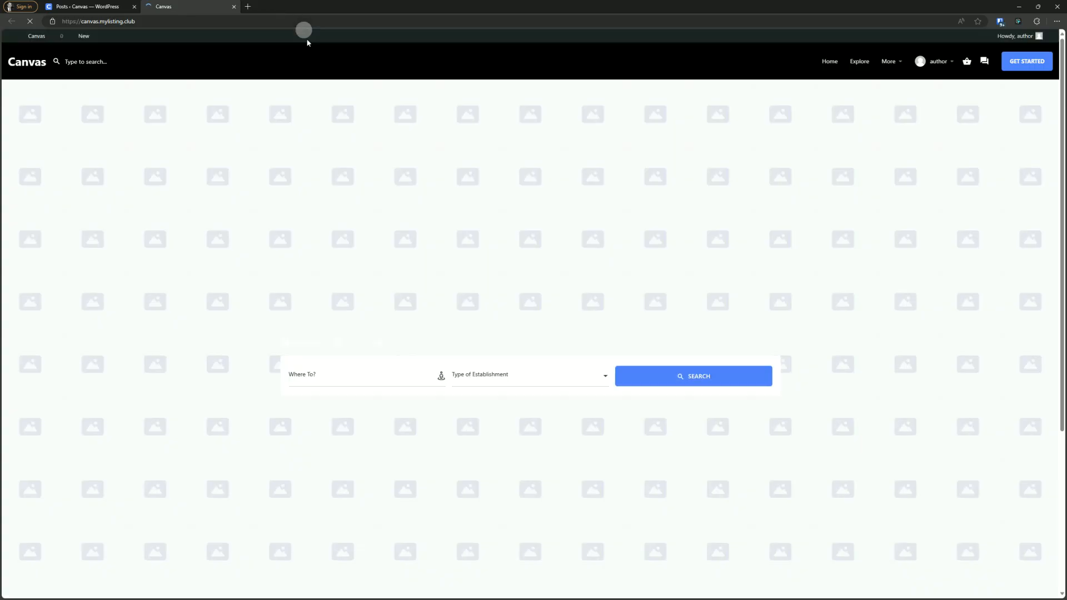
# - Open the Account page from the author's account menu
pyautogui.moveTo(908, 68)
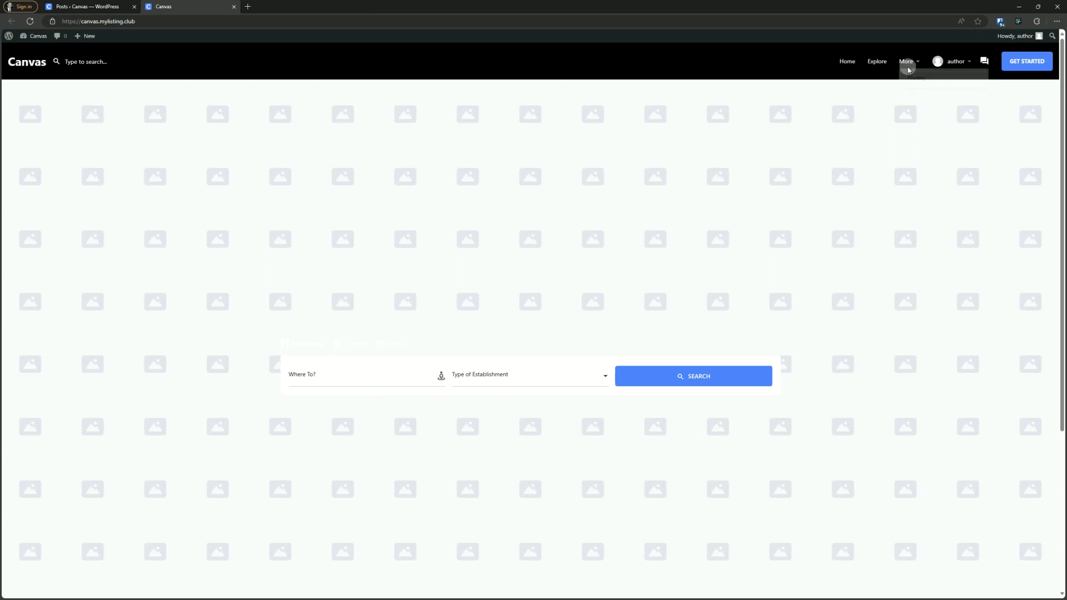
pyautogui.moveTo(939, 62)
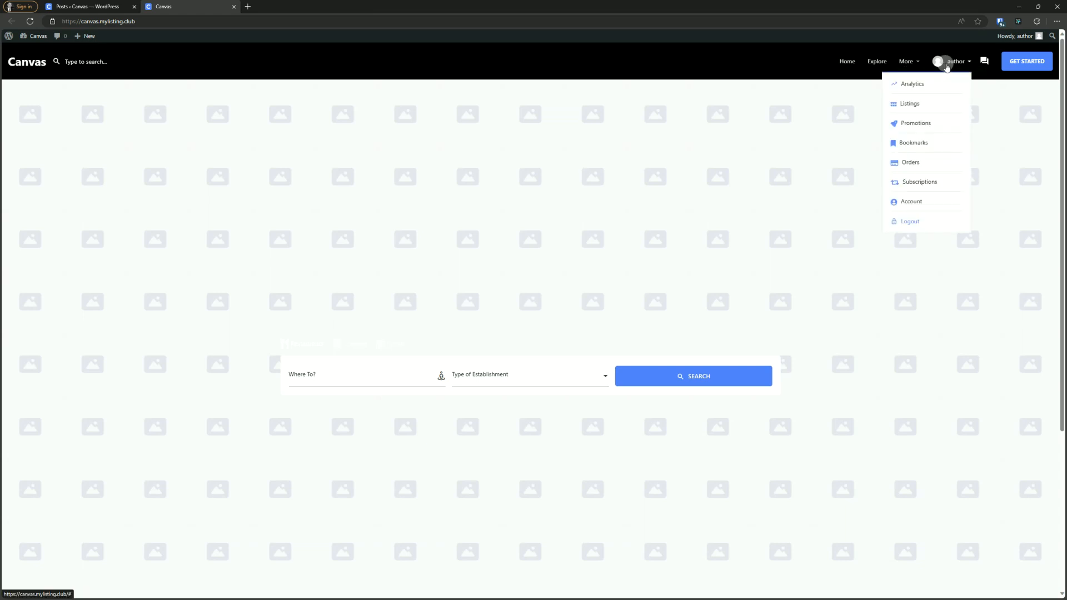
pyautogui.click(921, 204)
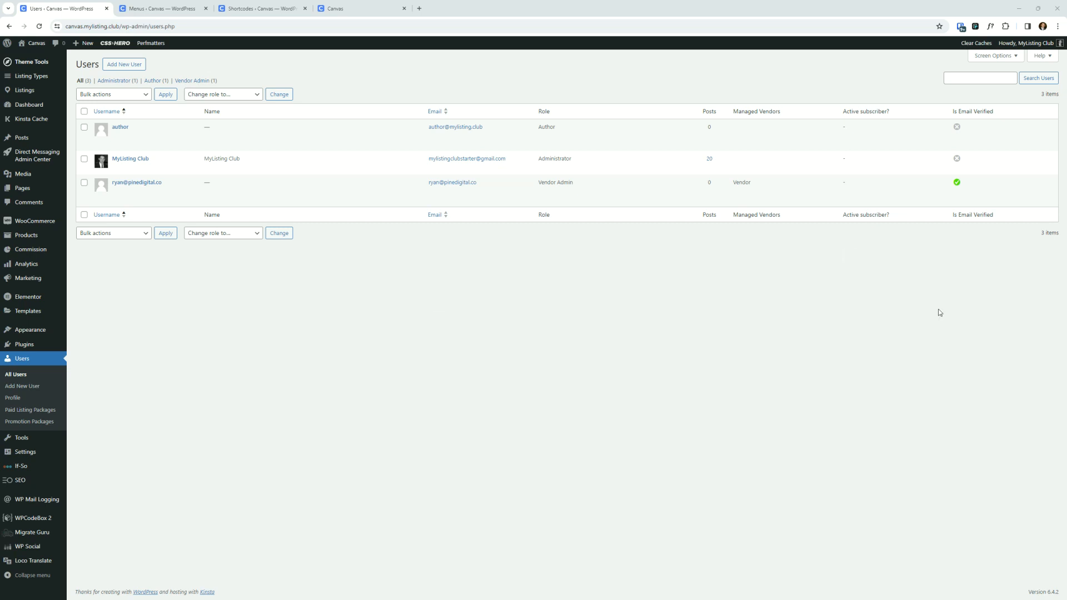
# - Switch to the menu editor and collapse the Vendor menu item
pyautogui.moveTo(30, 330)
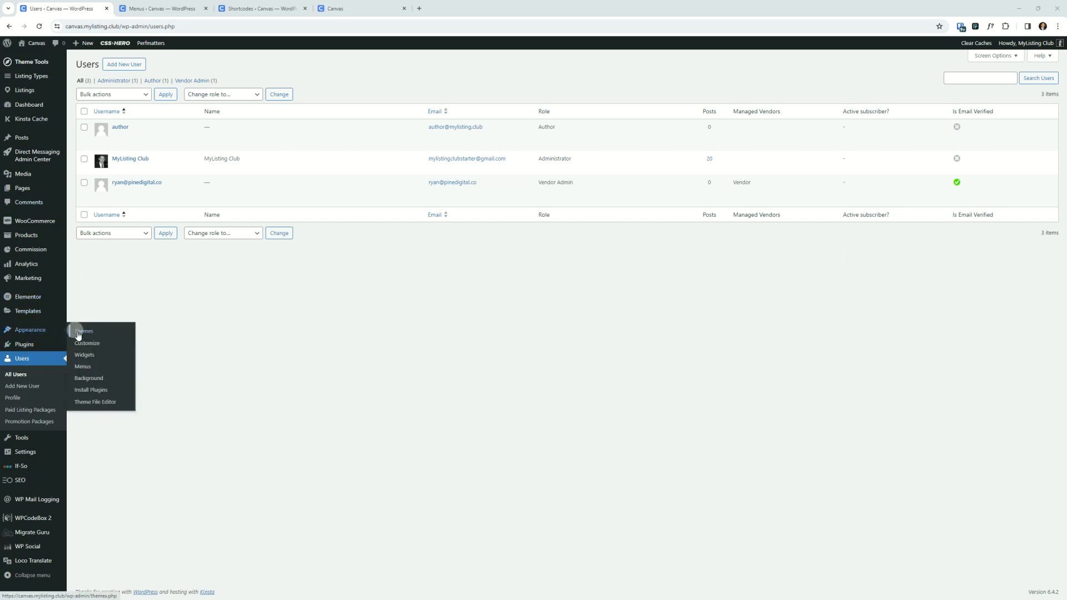
pyautogui.click(161, 8)
pyautogui.scroll(4, 296, 269)
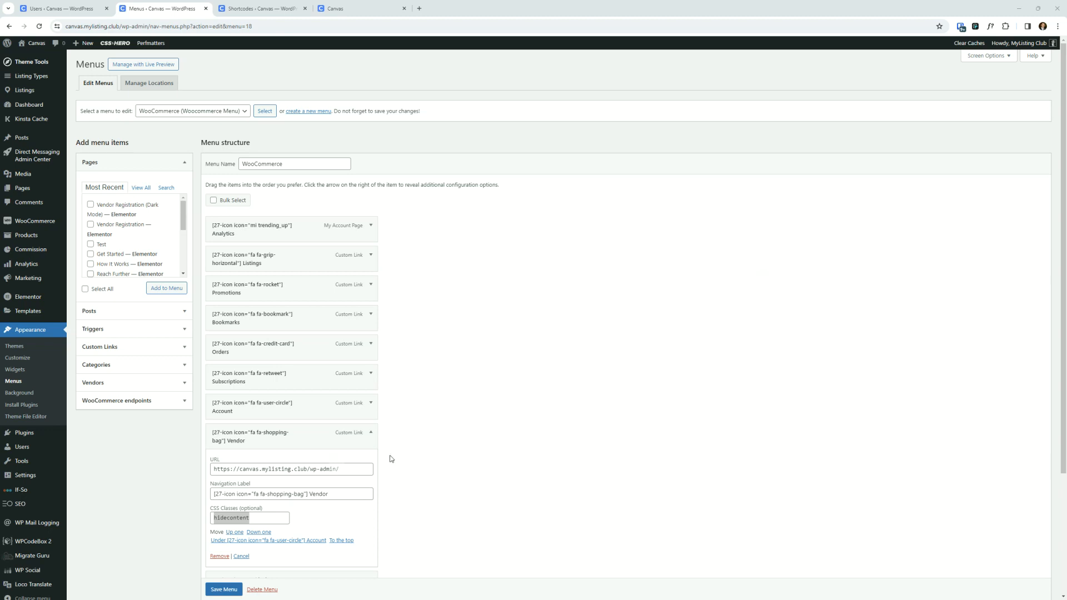
pyautogui.click(369, 435)
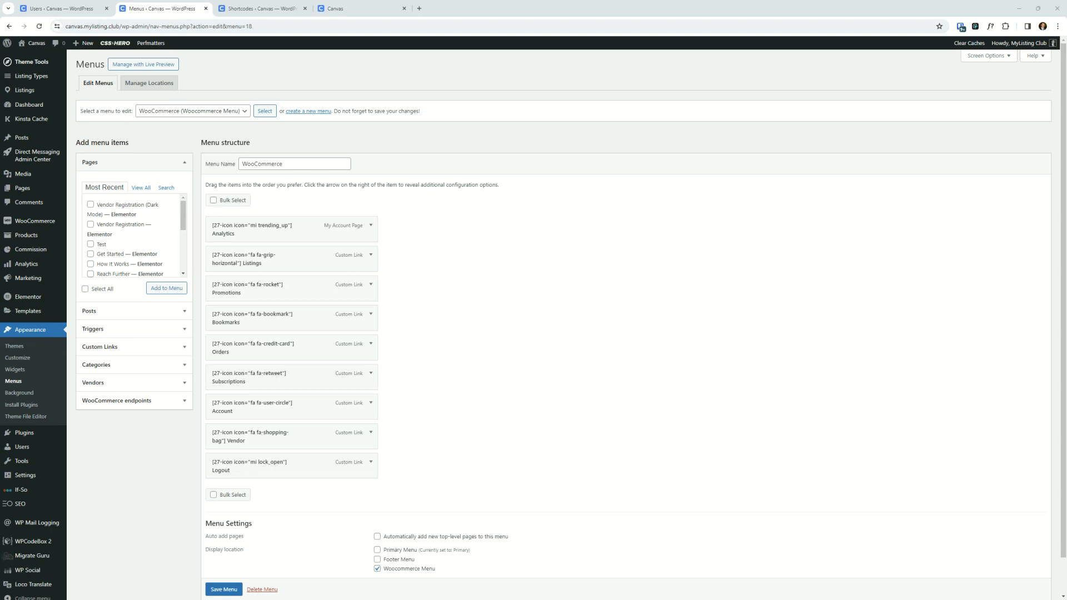
# - Switch to the incognito vendor dashboard and open the vendor Orders page
pyautogui.moveTo(834, 599); pyautogui.dragTo(566, 213)
pyautogui.doubleClick(593, 209)
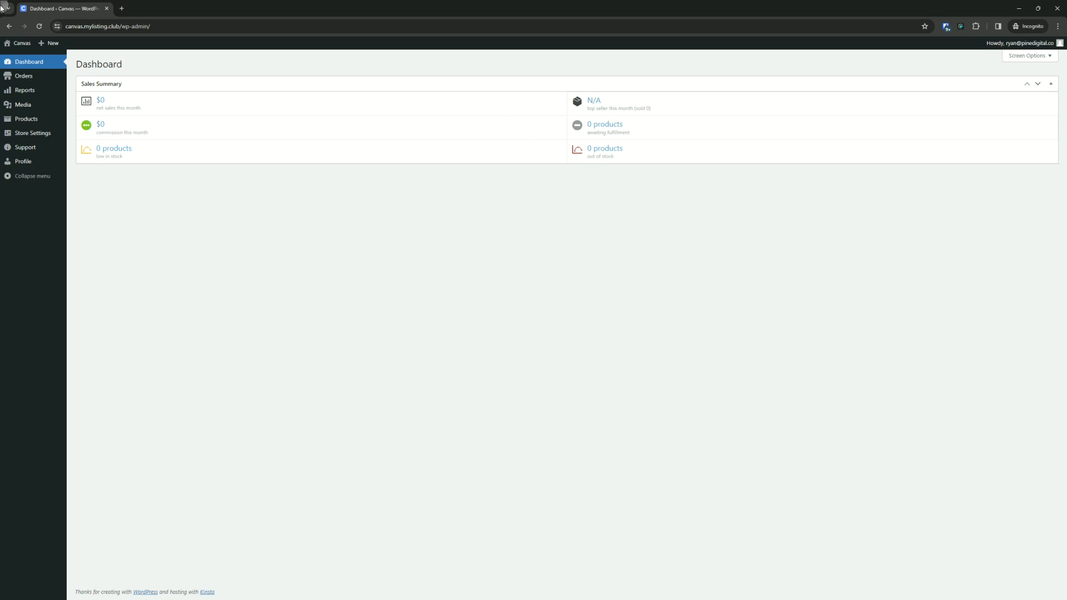
pyautogui.click(27, 81)
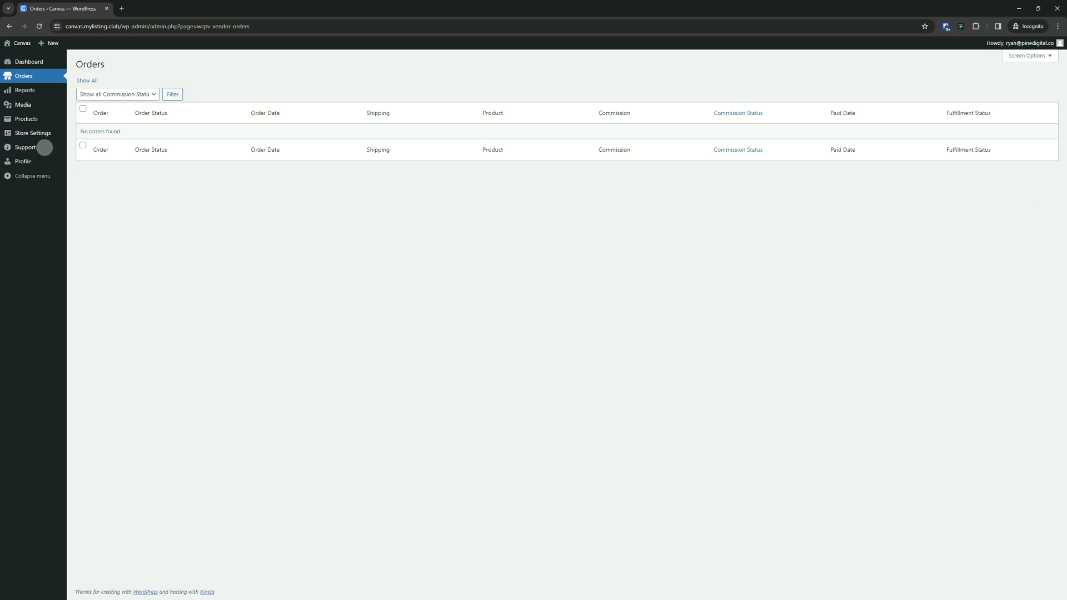
# - Open the vendor Reports and start a CSV export, cancelling the save dialog
pyautogui.click(28, 90)
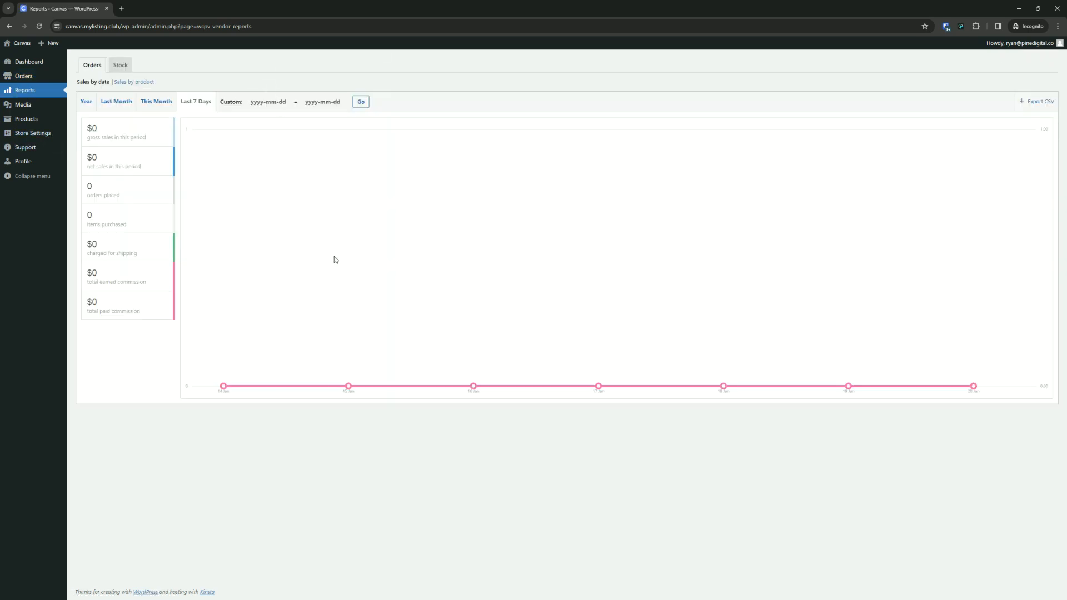
pyautogui.click(1028, 104)
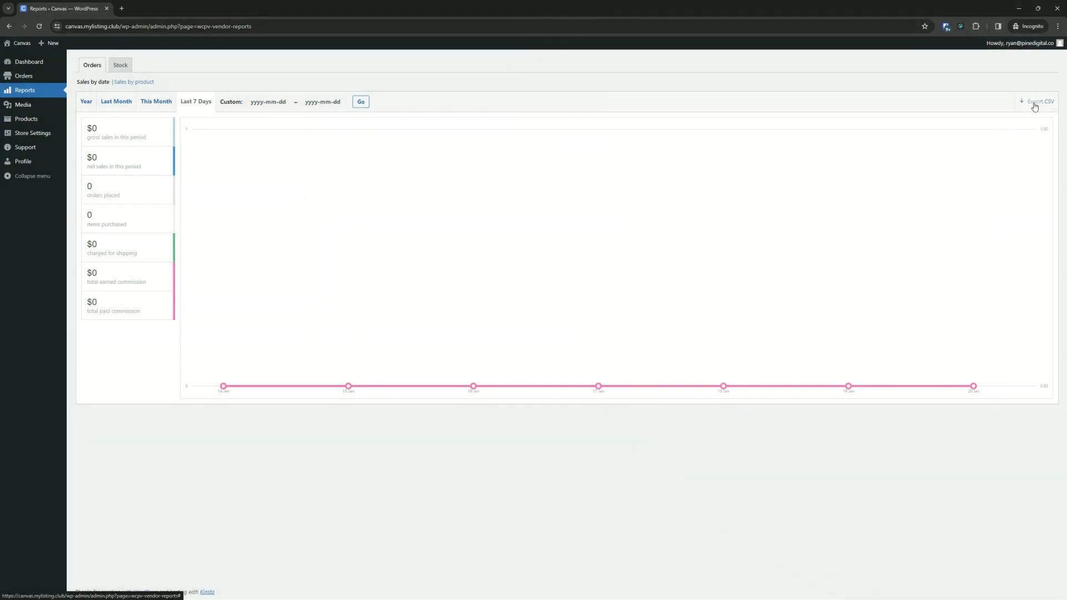
pyautogui.click(1027, 105)
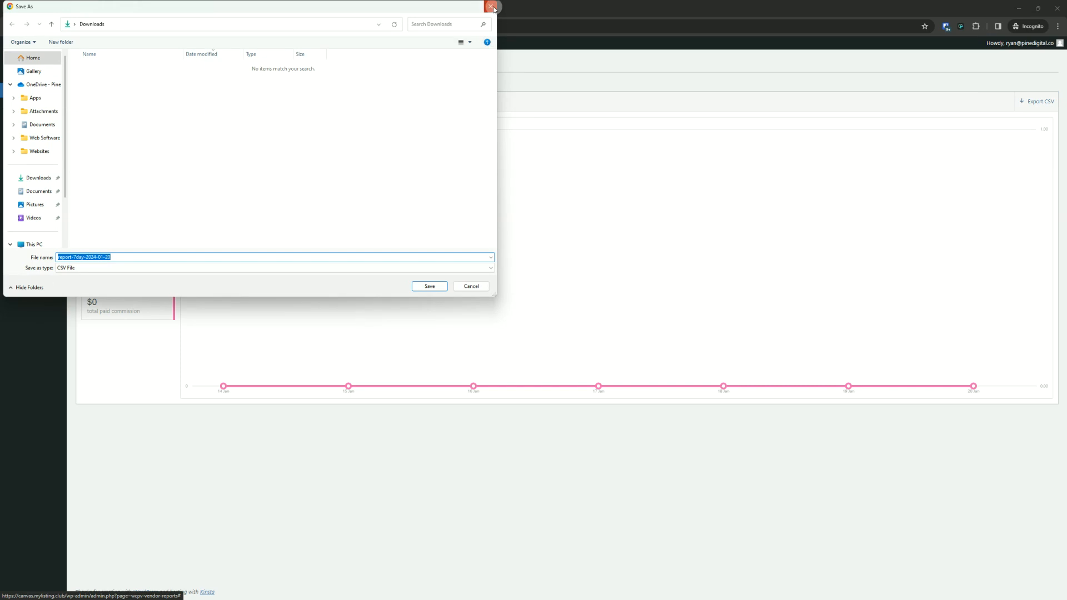
pyautogui.click(492, 7)
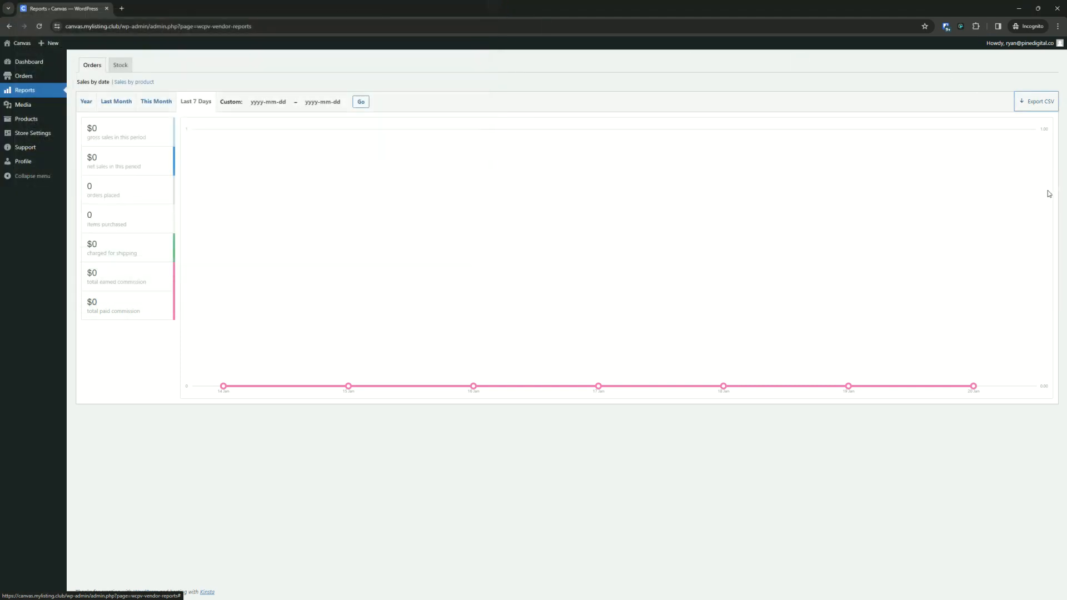
# - Browse the Orders report by Year, Last Month, This Month and Last 7 Days, and the Stock tab
pyautogui.click(87, 102)
pyautogui.click(120, 103)
pyautogui.click(157, 103)
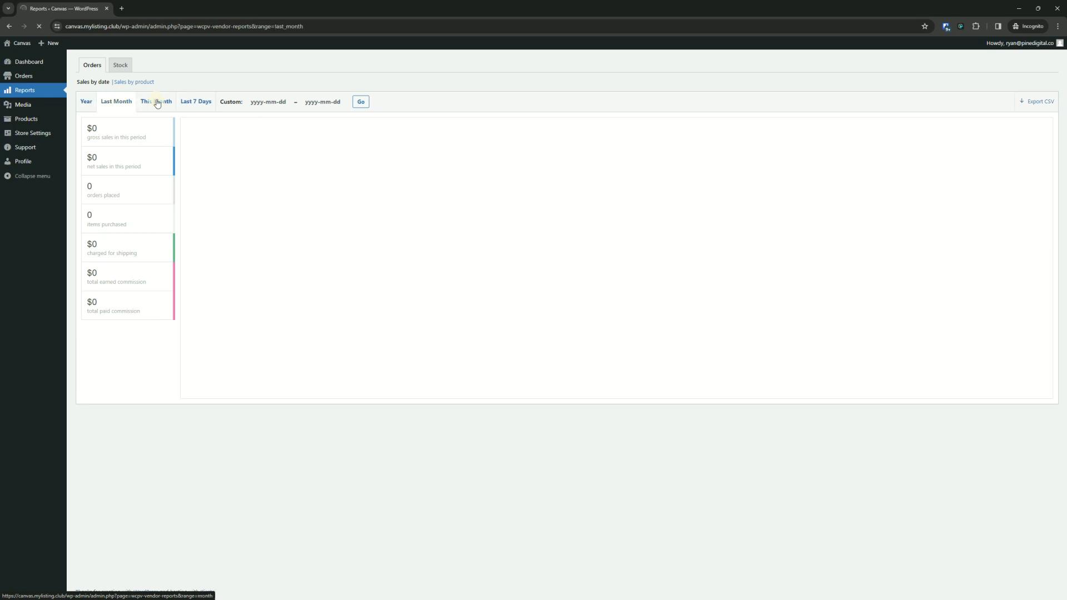
pyautogui.click(206, 103)
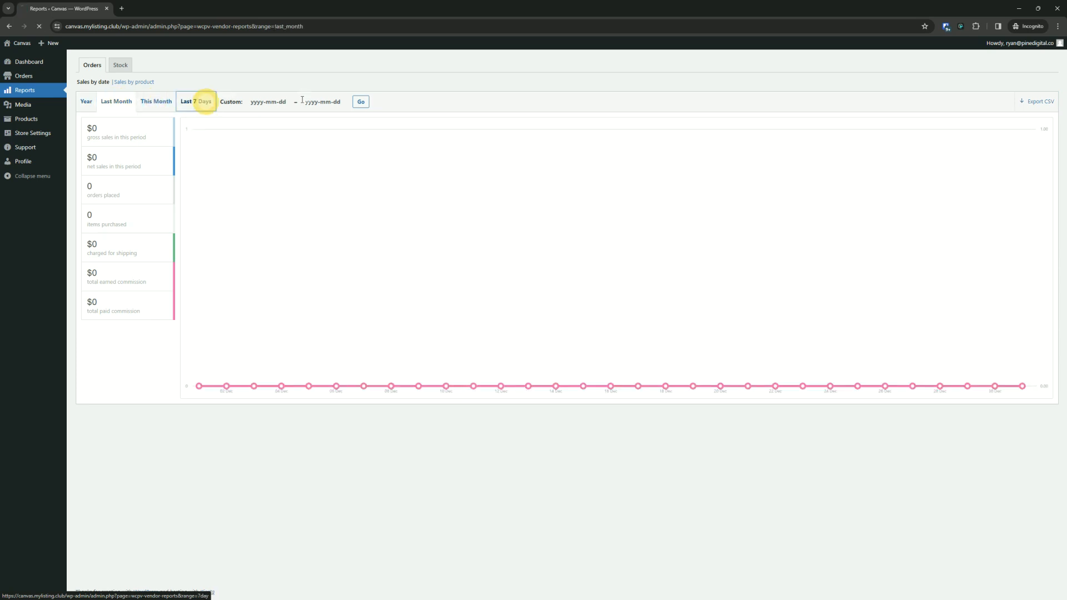
pyautogui.click(121, 66)
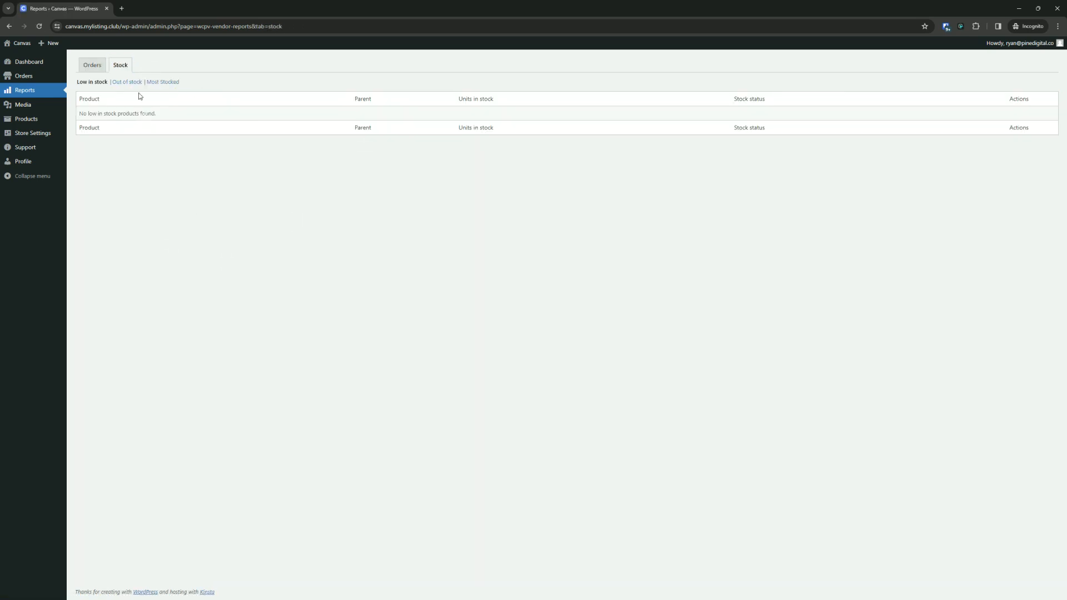
pyautogui.click(94, 67)
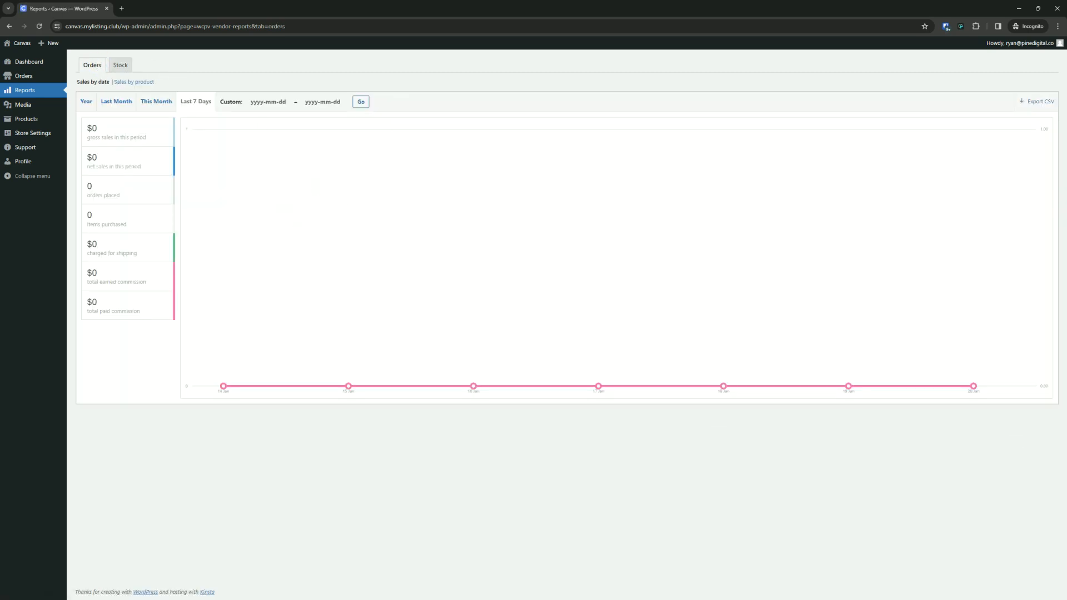
# - As the vendor, add a new product named Vendor Product with a placeholder description
pyautogui.click(25, 118)
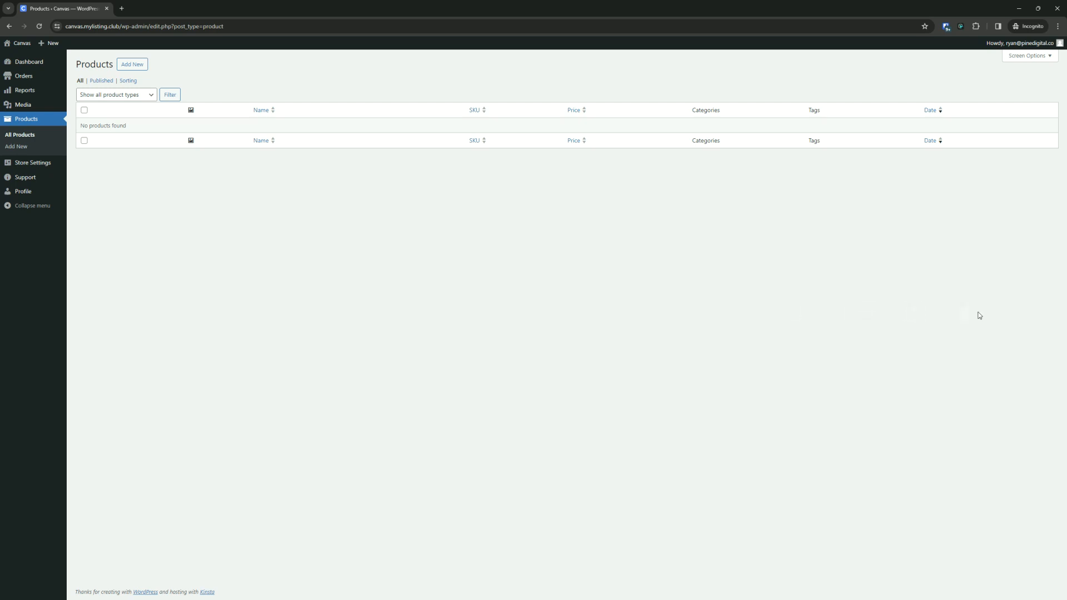
pyautogui.click(138, 66)
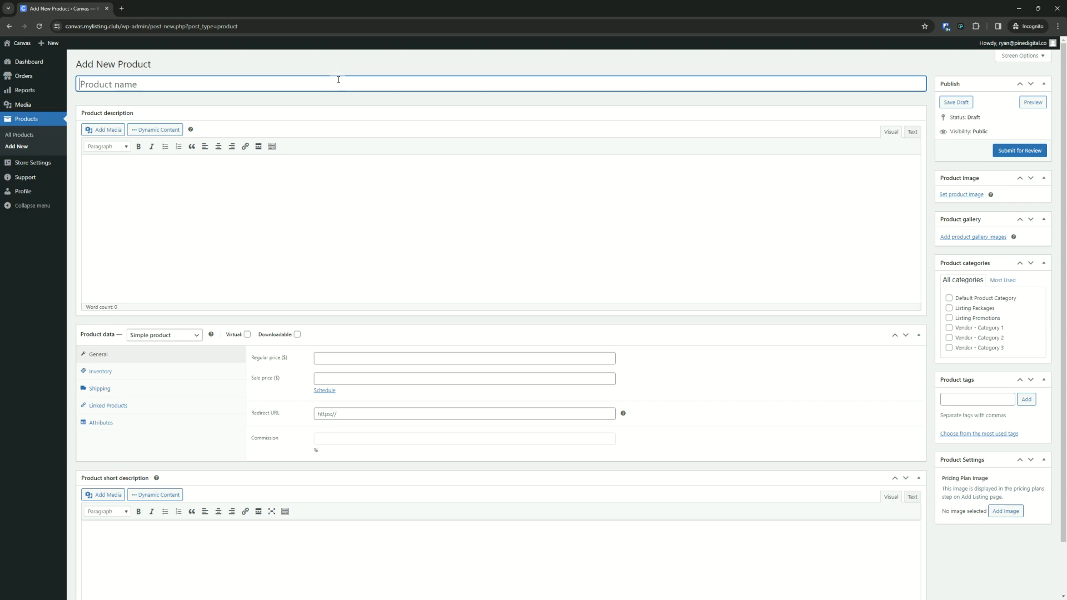
pyautogui.write('Vendor Product')
pyautogui.click(468, 248)
pyautogui.write('dfdfddsakldkfgldf')
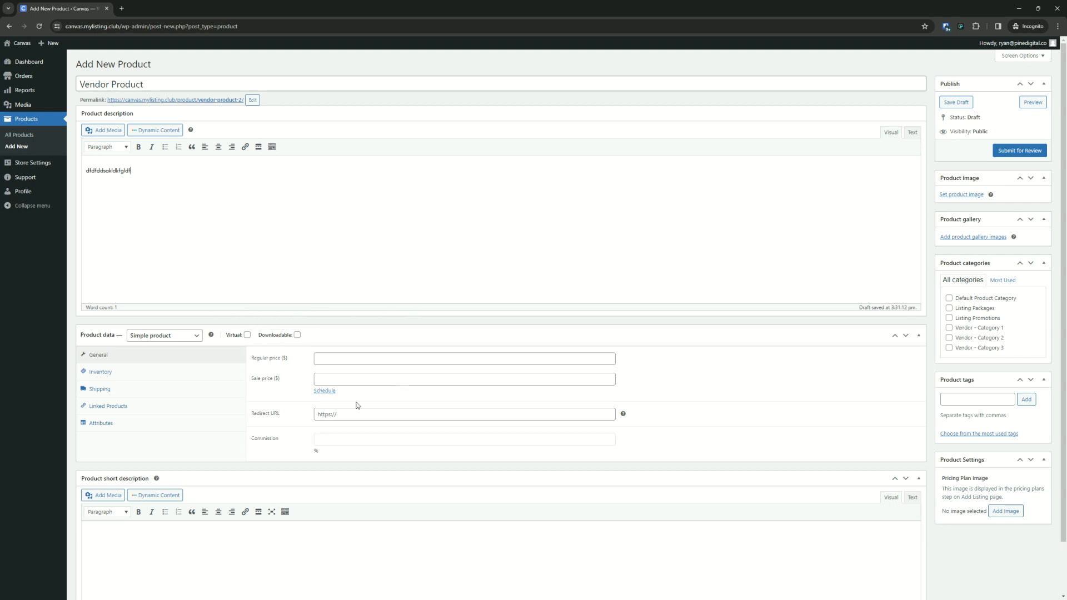
# - Set the product's regular price to 5 and submit it for review
pyautogui.click(331, 360)
pyautogui.write('5')
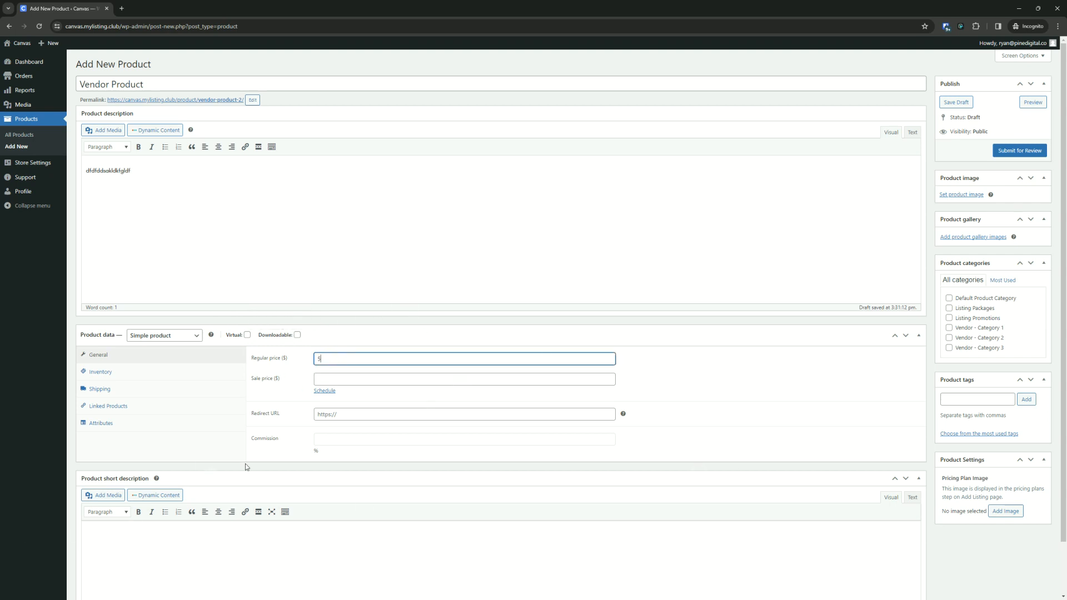
pyautogui.click(334, 381)
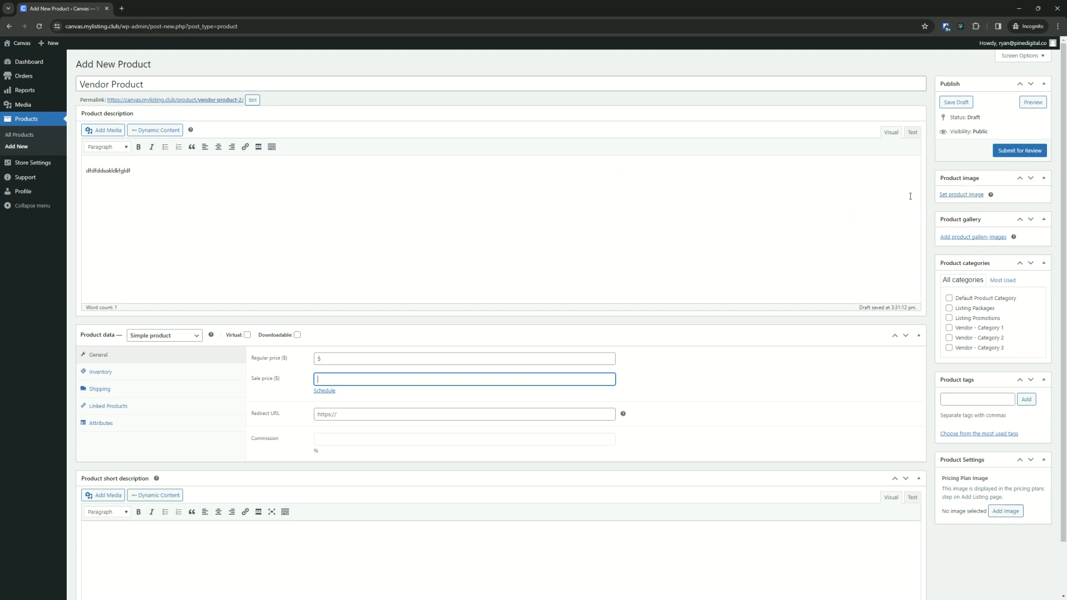
pyautogui.click(972, 196)
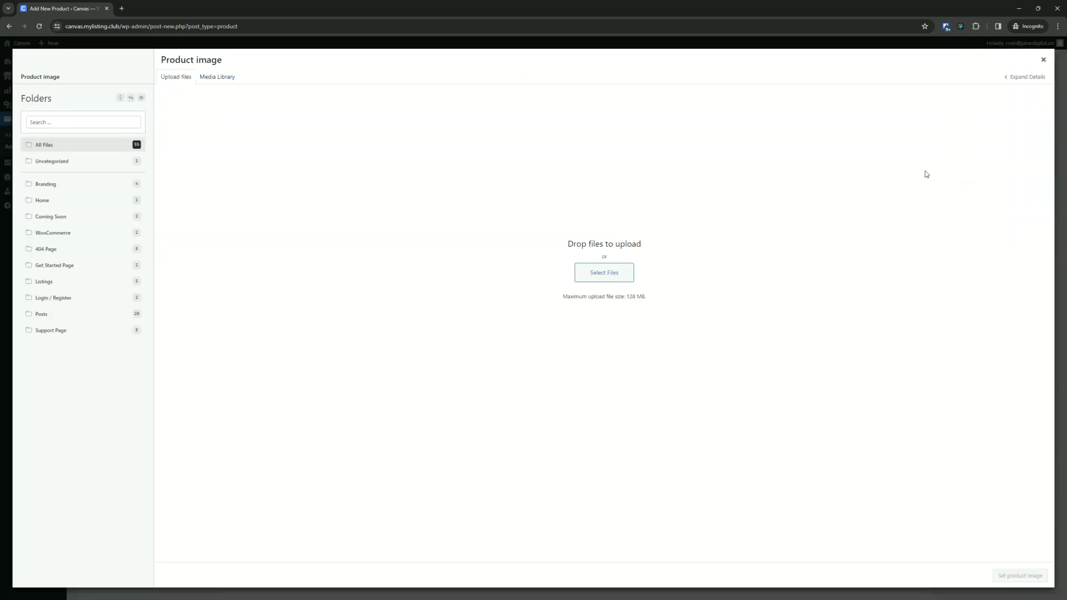
pyautogui.click(1043, 59)
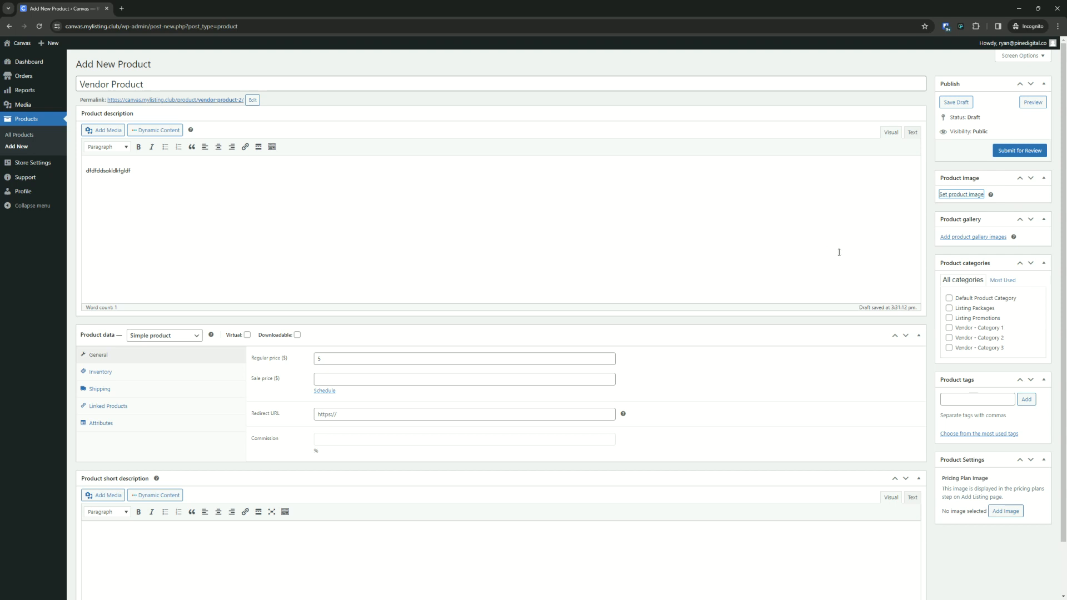
pyautogui.click(1008, 151)
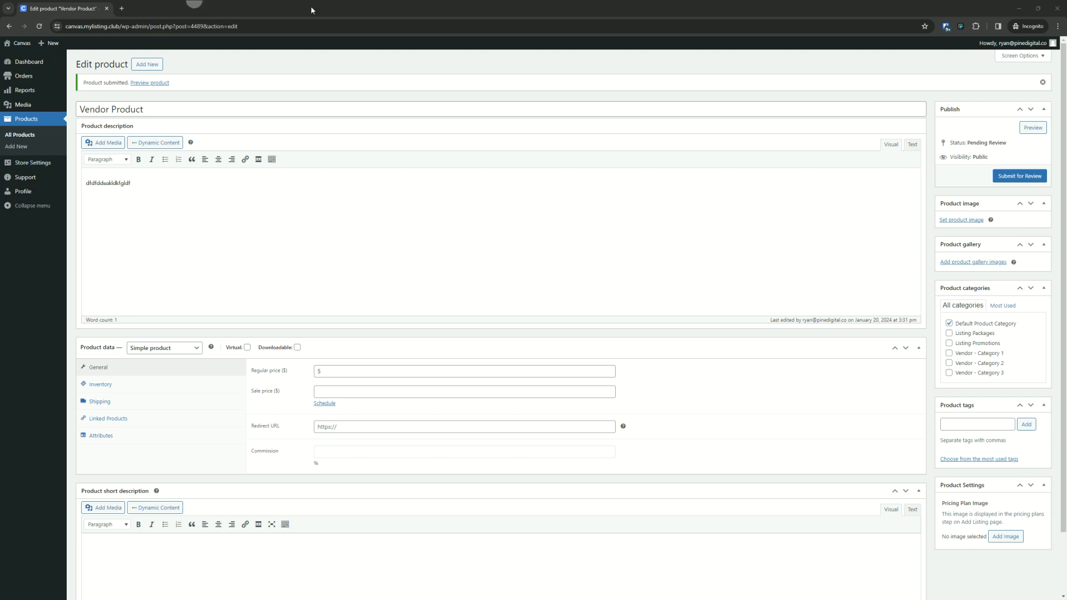
# - In the admin window, open the WP Mail Logging email log and view the New vendor Product notification
pyautogui.moveTo(312, 9); pyautogui.dragTo(1066, 153)
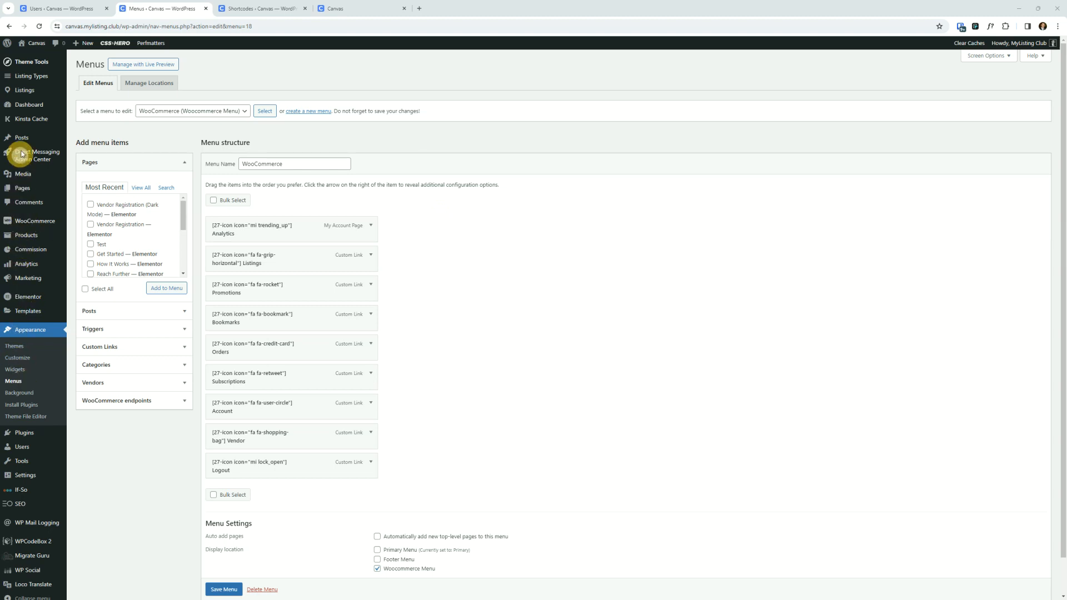
pyautogui.click(25, 528)
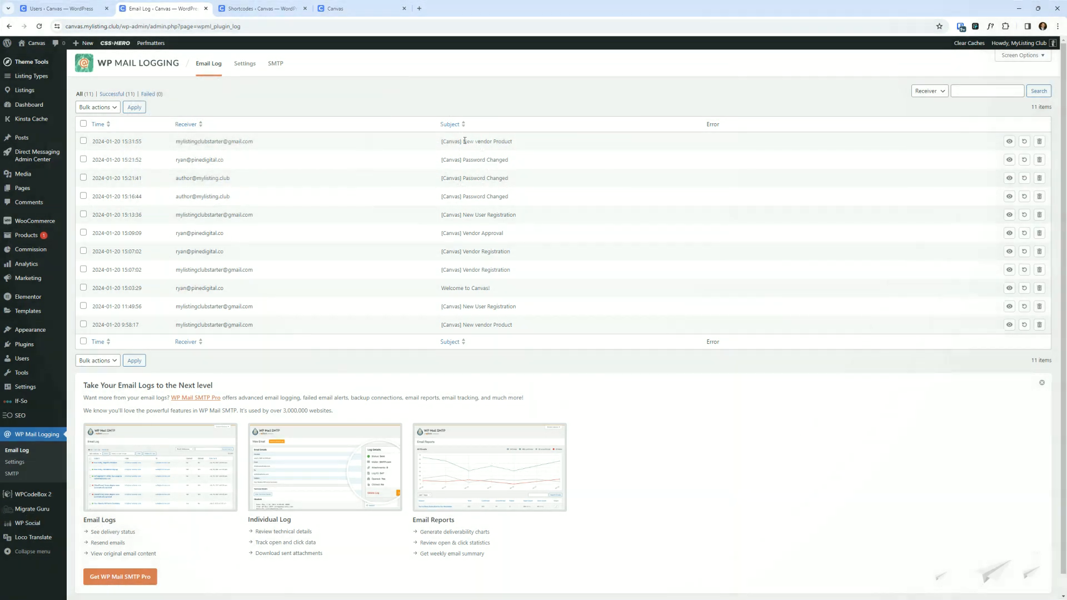
pyautogui.moveTo(516, 142); pyautogui.dragTo(464, 142)
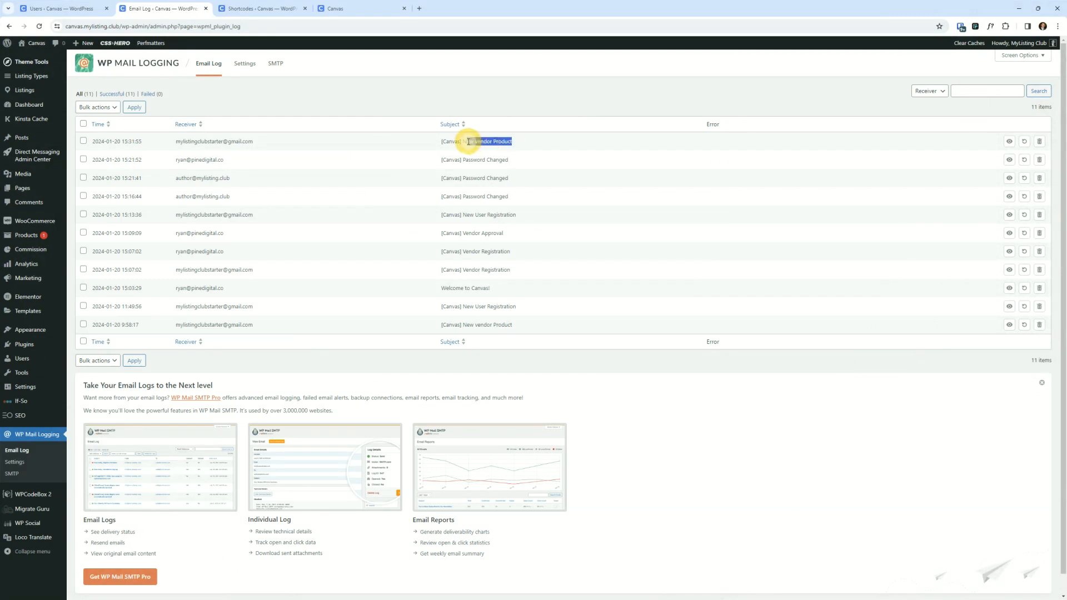
pyautogui.click(1009, 141)
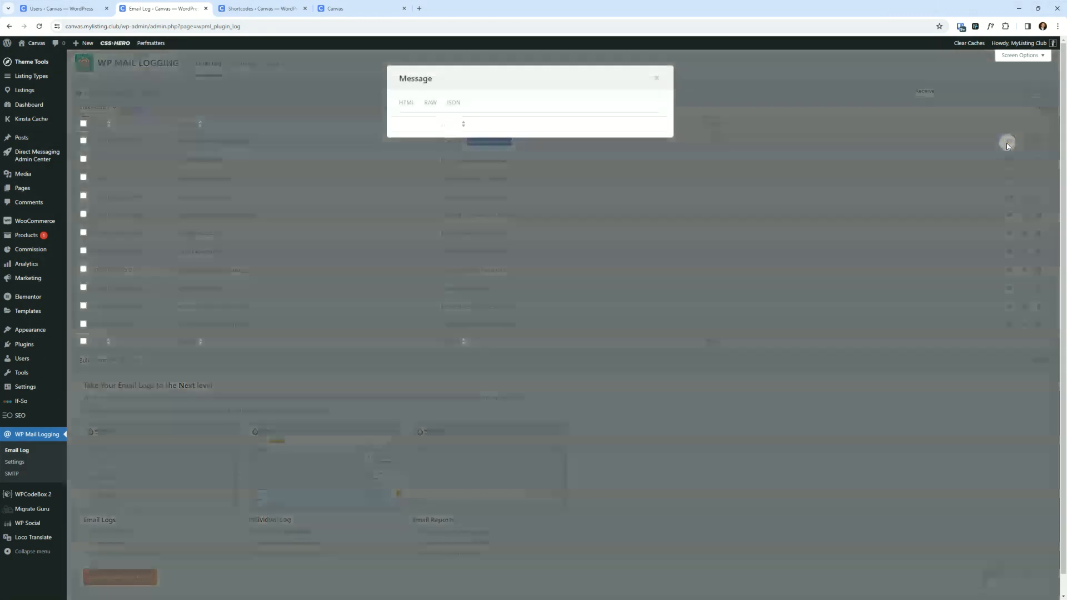
pyautogui.scroll(-2, 583, 267)
pyautogui.scroll(2, 591, 243)
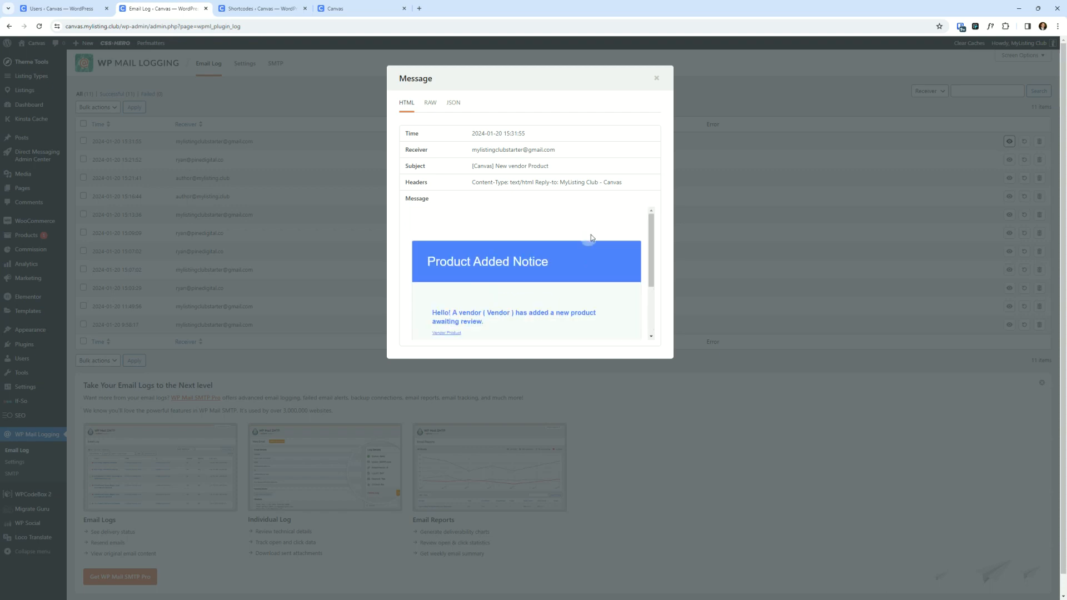
pyautogui.scroll(-1, 617, 215)
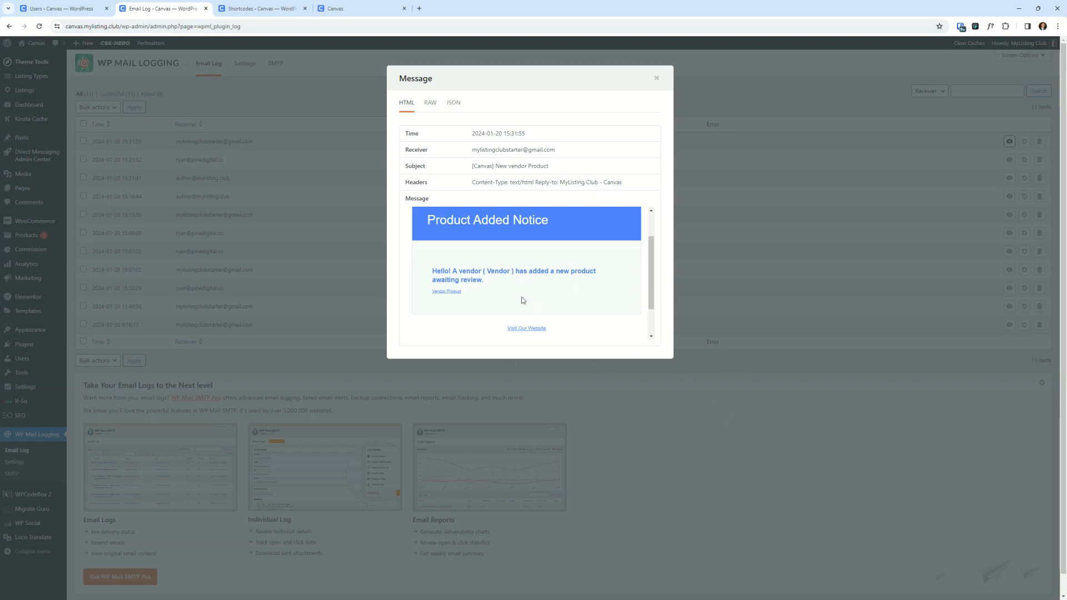
pyautogui.click(449, 296)
pyautogui.click(656, 78)
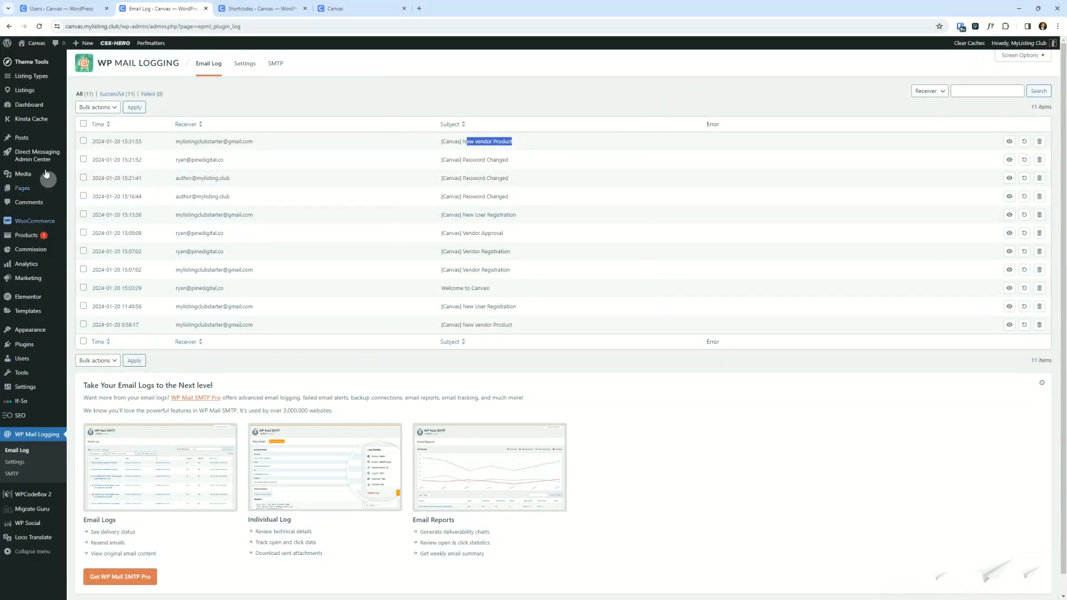
# - Open the admin product list and preview the pending Vendor Product page
pyautogui.click(18, 82)
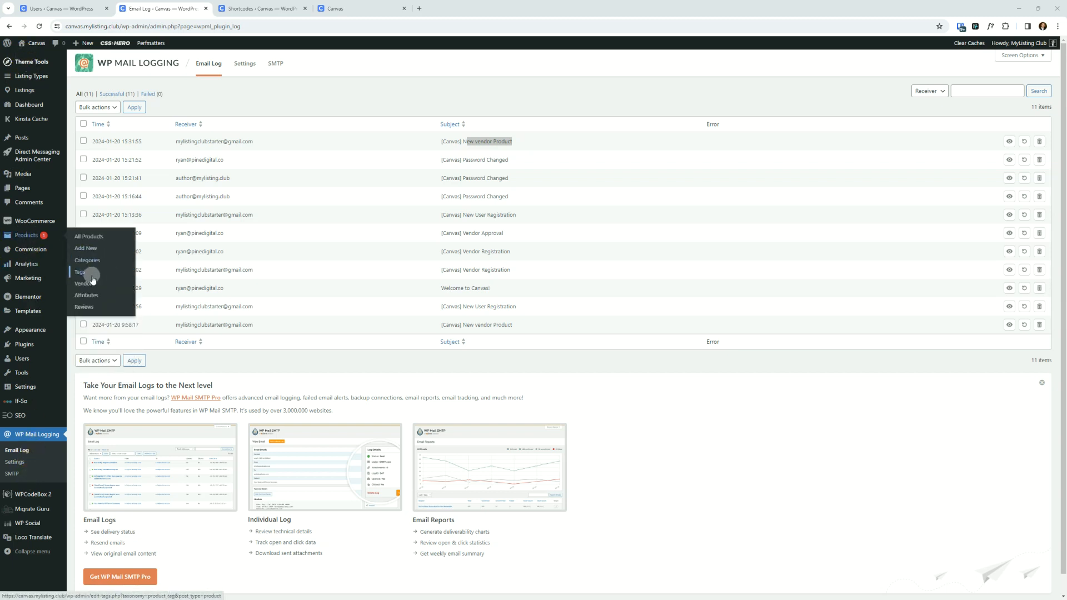
pyautogui.click(44, 236)
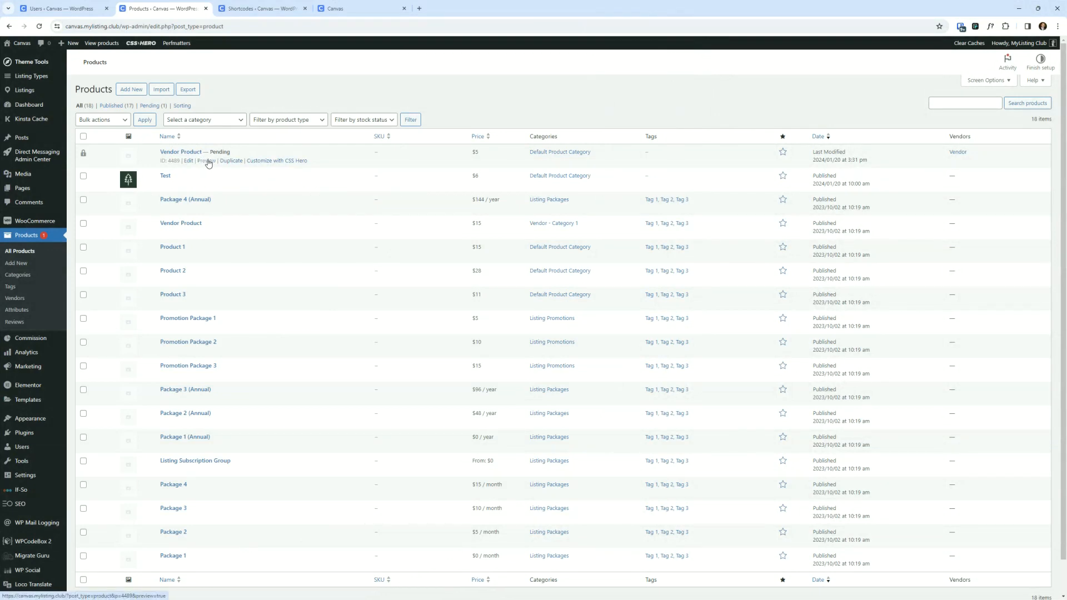
pyautogui.click(208, 163)
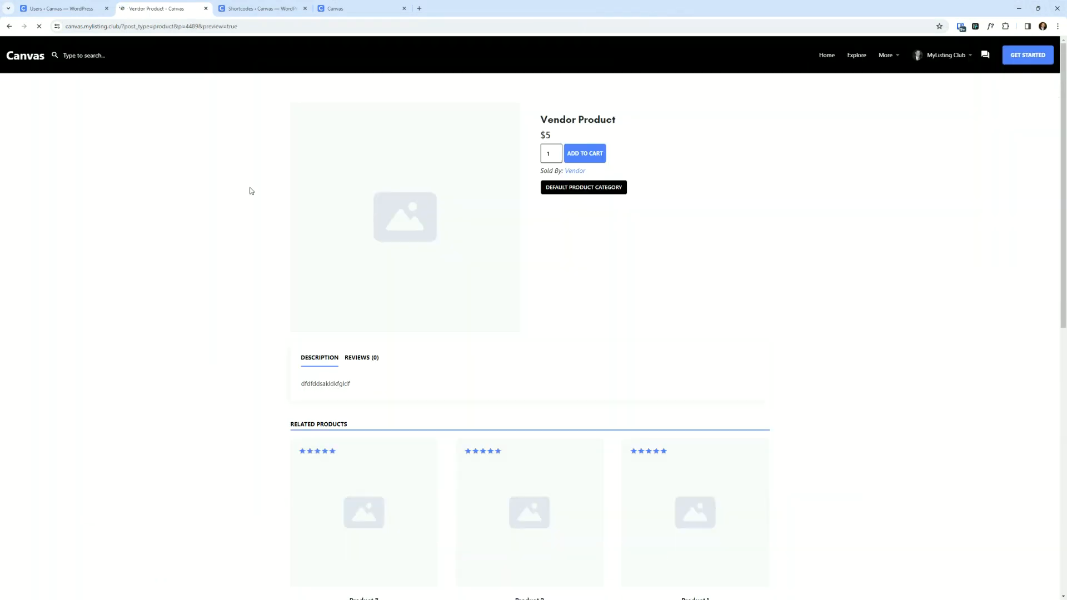
pyautogui.scroll(-2, 488, 300)
pyautogui.scroll(2, 518, 306)
pyautogui.scroll(-4, 519, 295)
pyautogui.scroll(4, 521, 291)
pyautogui.scroll(-5, 691, 243)
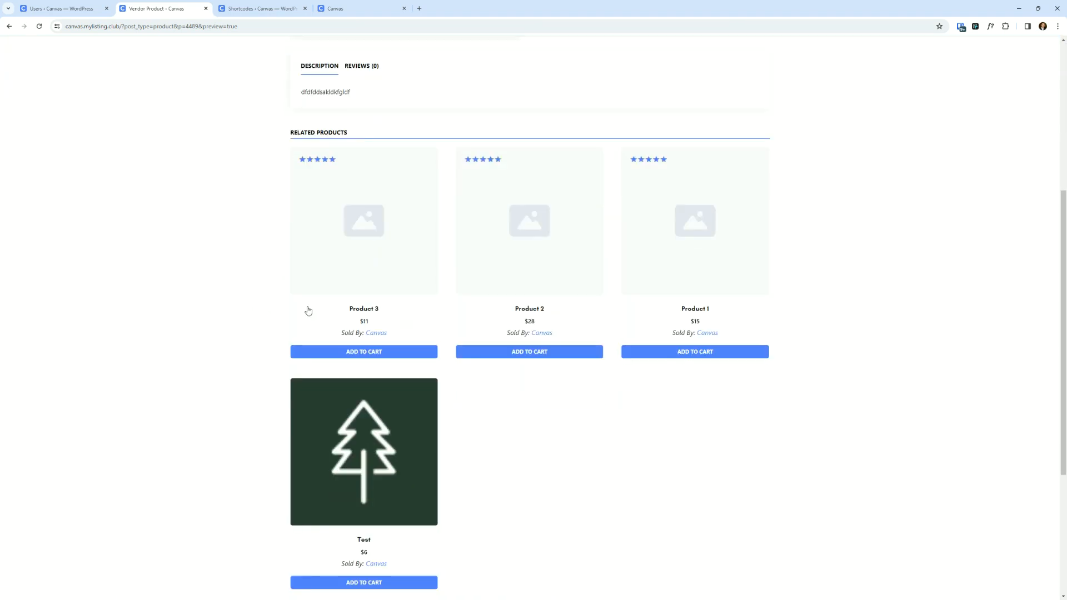
pyautogui.scroll(5, 307, 307)
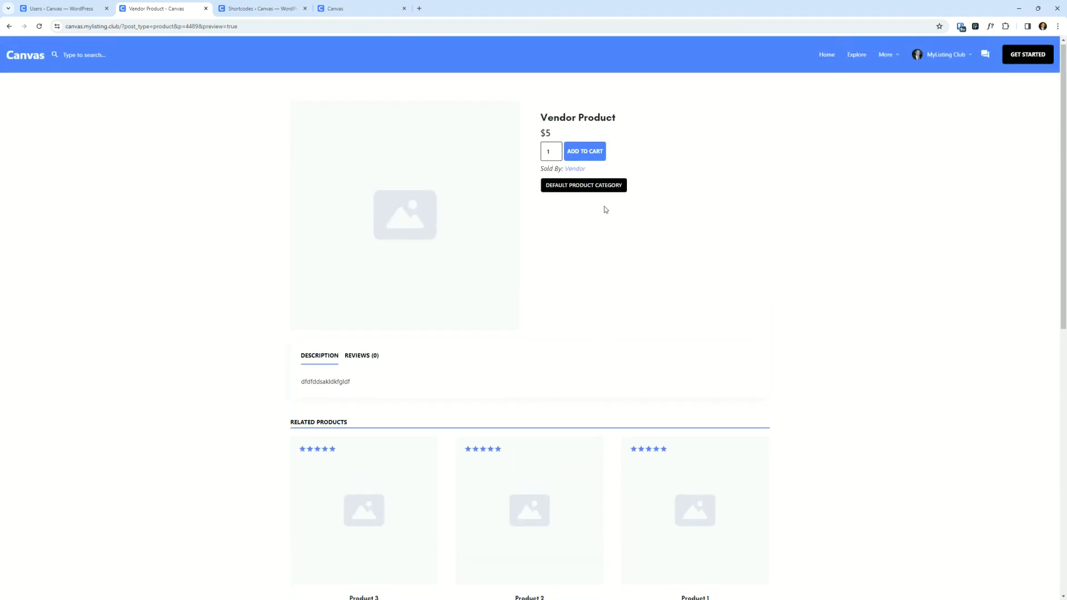
pyautogui.click(10, 27)
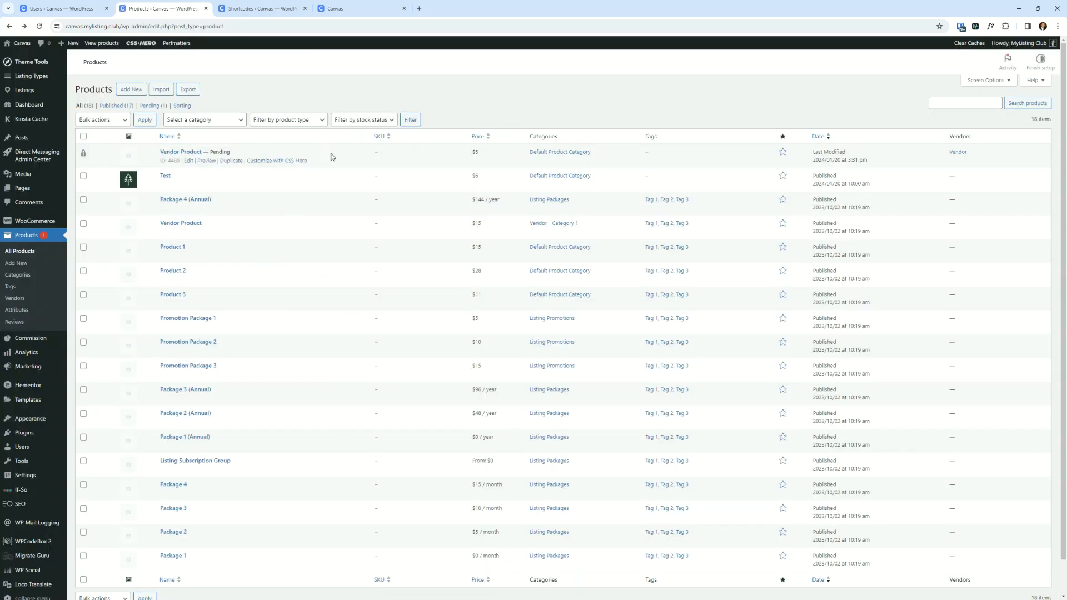
# - Take over editing the pending Vendor Product and publish it
pyautogui.click(190, 162)
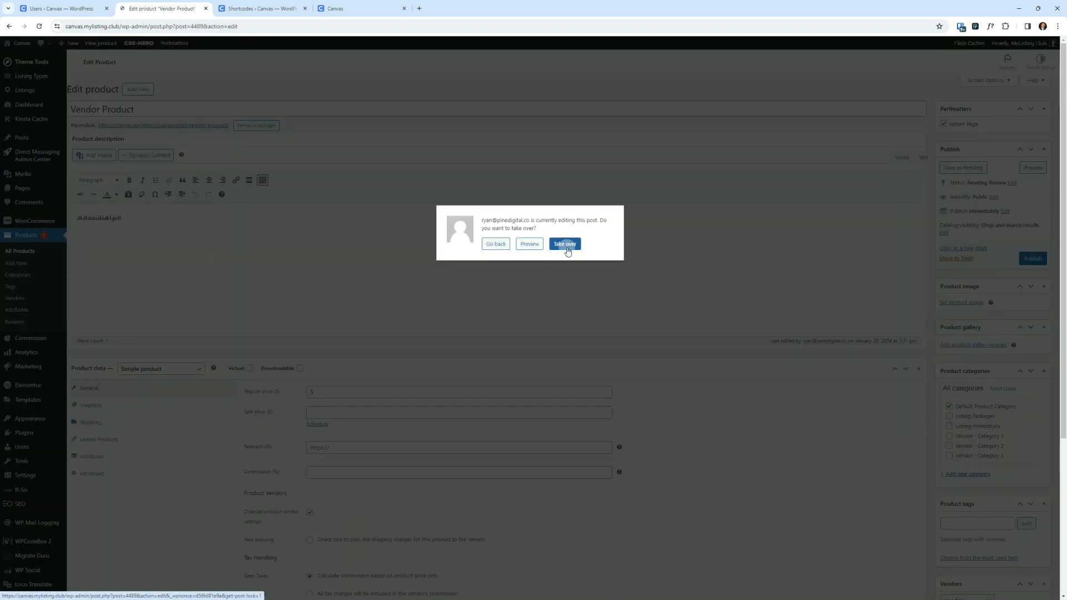
pyautogui.moveTo(1066, 55); pyautogui.dragTo(646, 117)
pyautogui.doubleClick(646, 117)
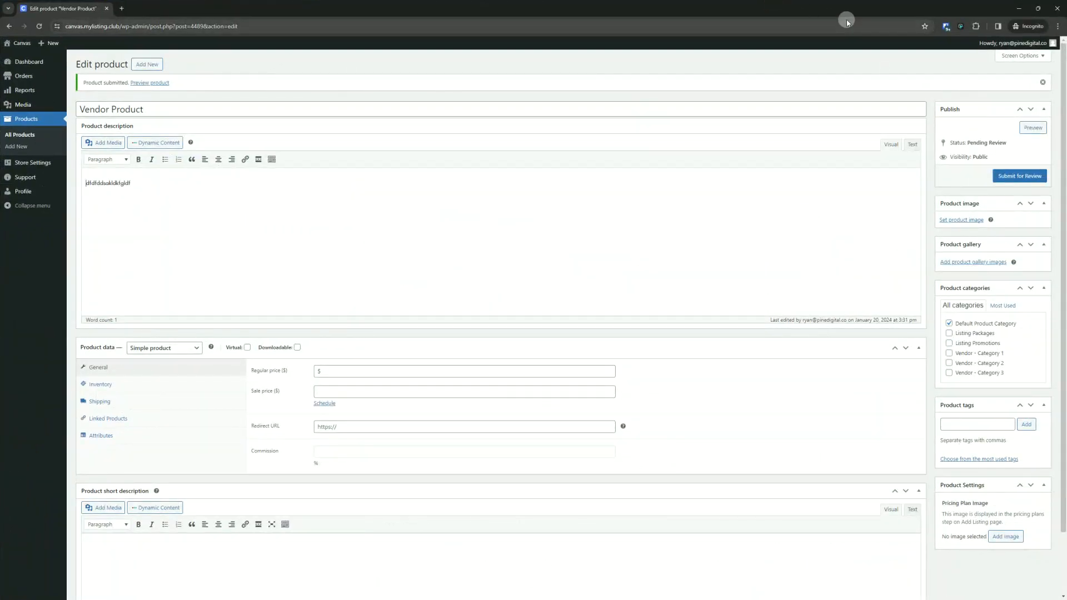
pyautogui.moveTo(289, 10); pyautogui.dragTo(1066, 74)
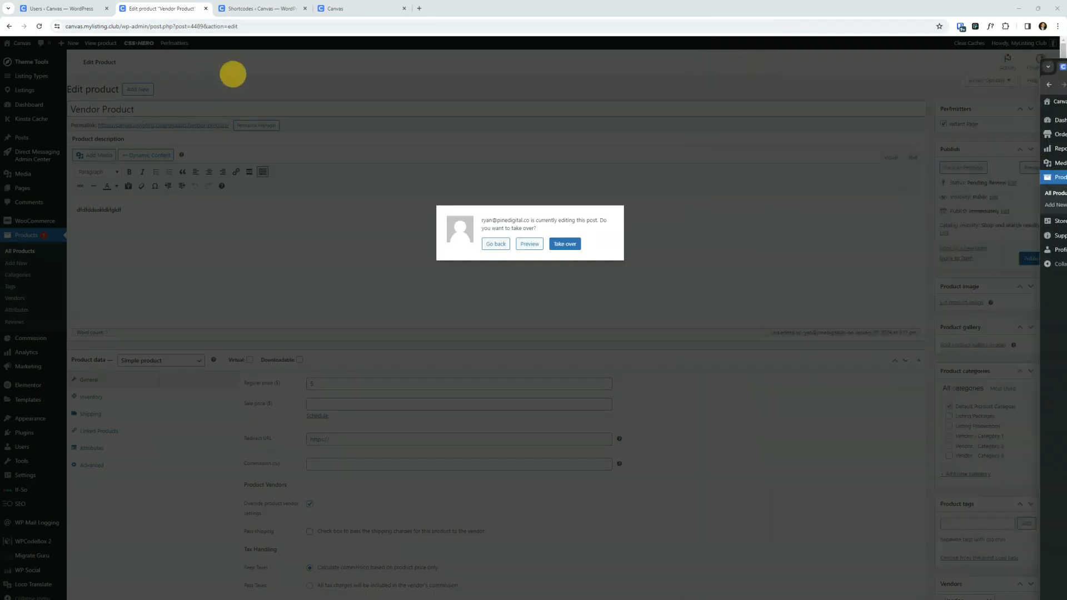
pyautogui.click(572, 247)
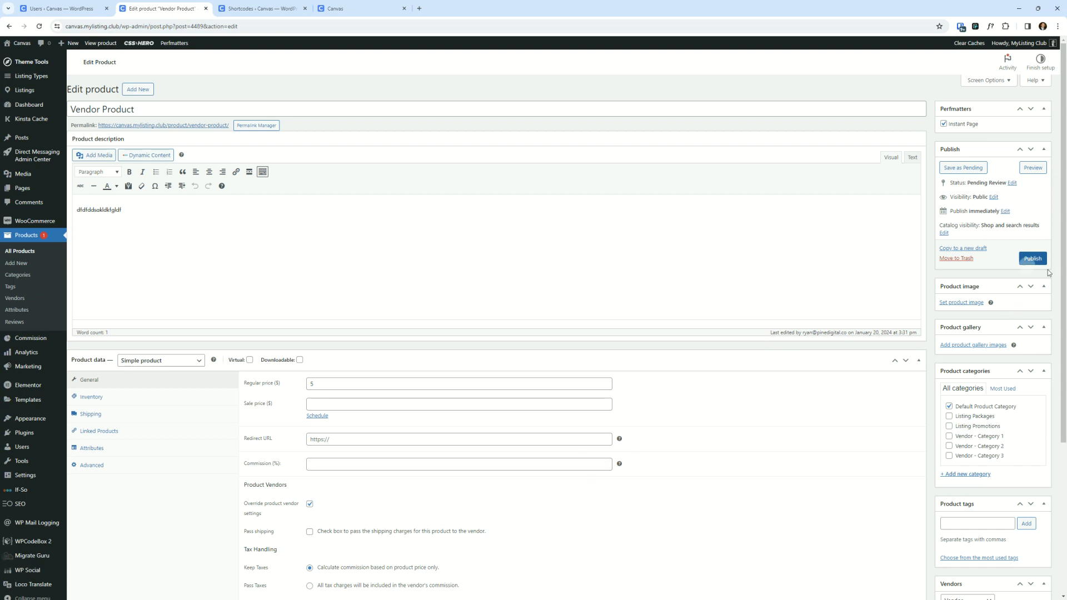
pyautogui.click(1029, 260)
pyautogui.scroll(-2, 954, 471)
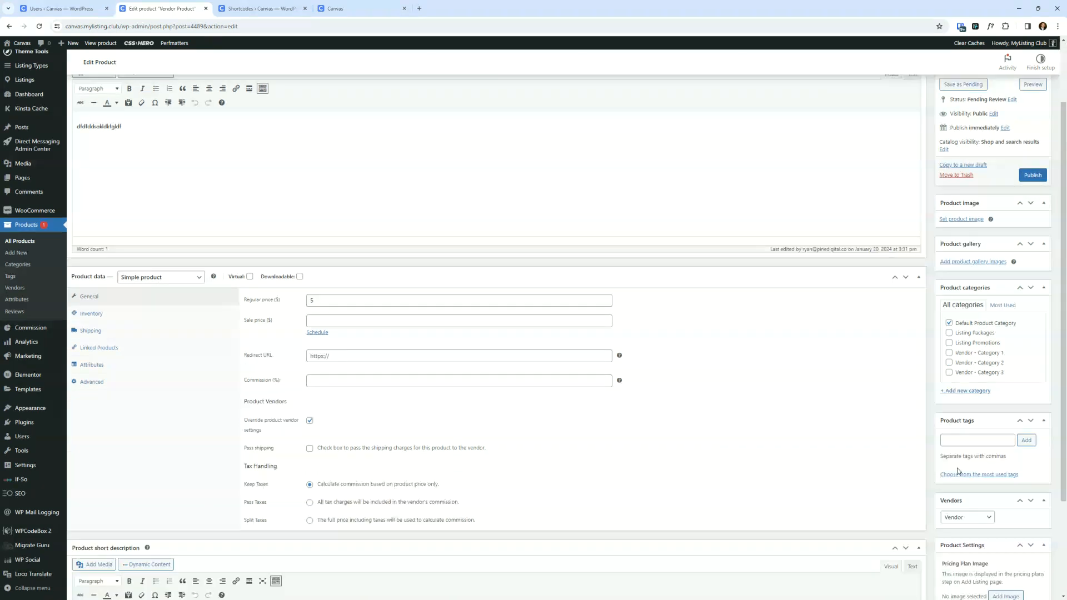
pyautogui.scroll(-2, 662, 471)
pyautogui.scroll(3, 662, 470)
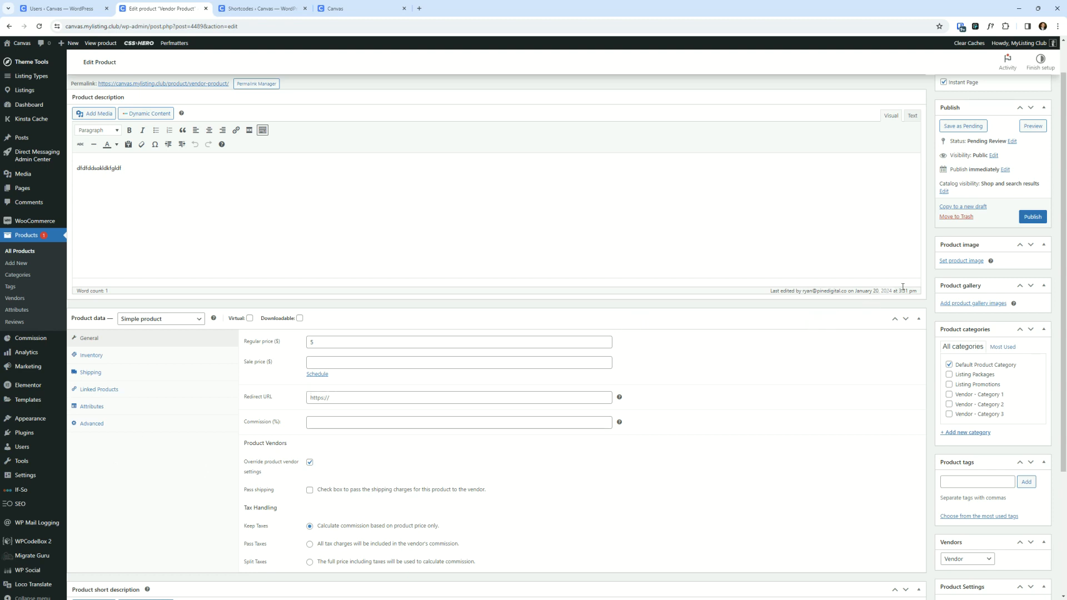
pyautogui.scroll(1, 705, 281)
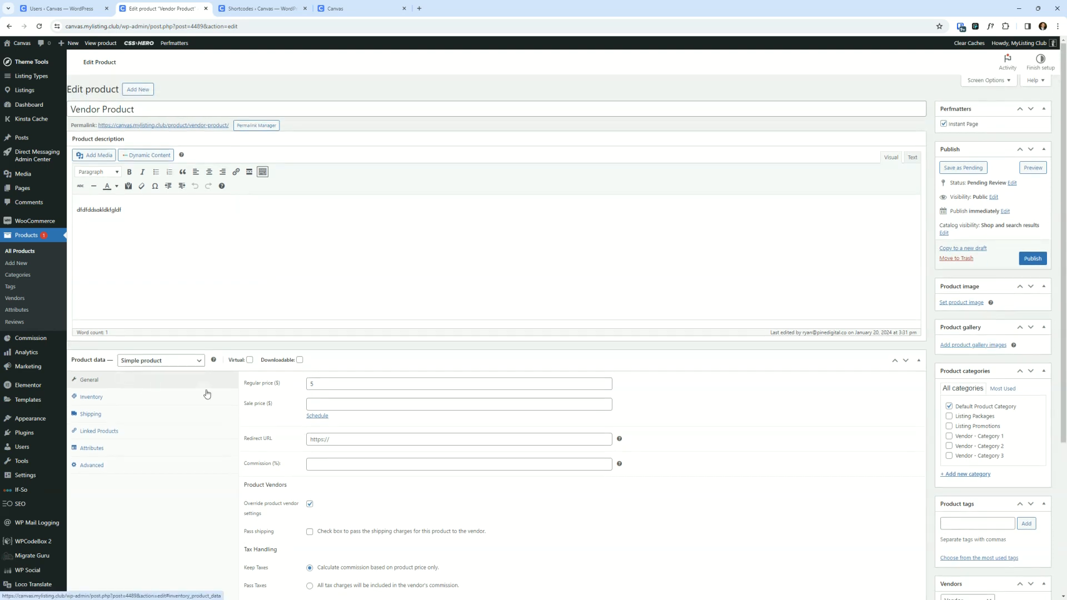
pyautogui.click(1032, 259)
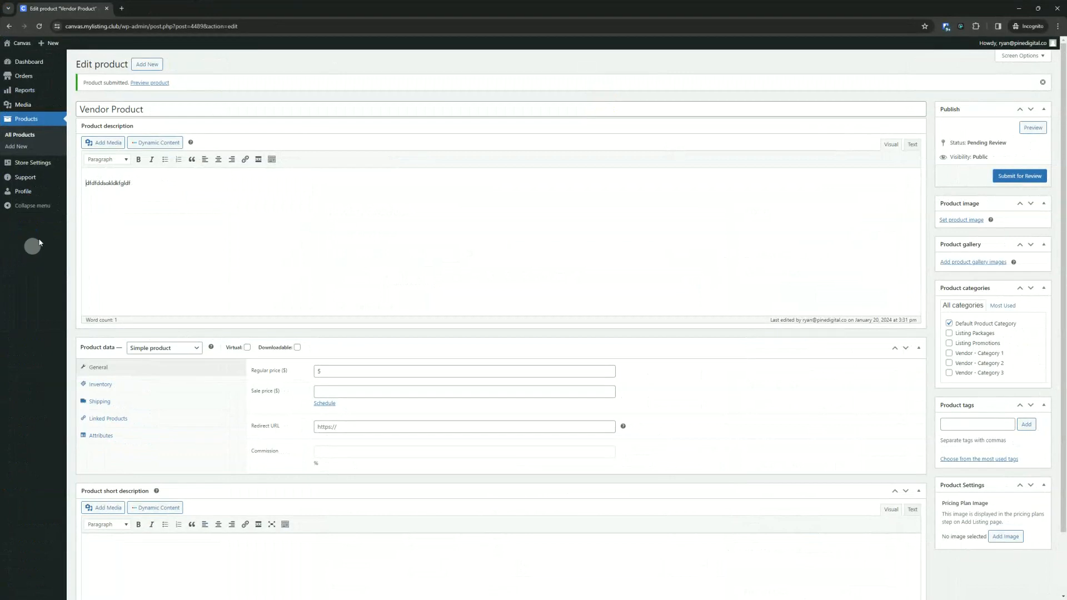
# - Check the vendor's product list and the admin email log for new notifications
pyautogui.click(22, 121)
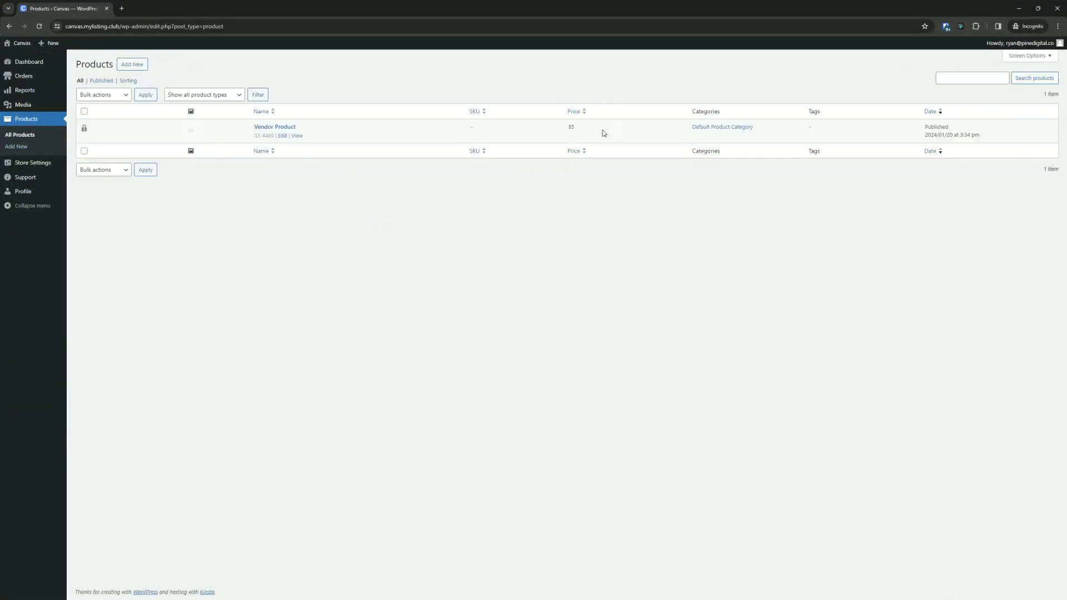
pyautogui.click(360, 211)
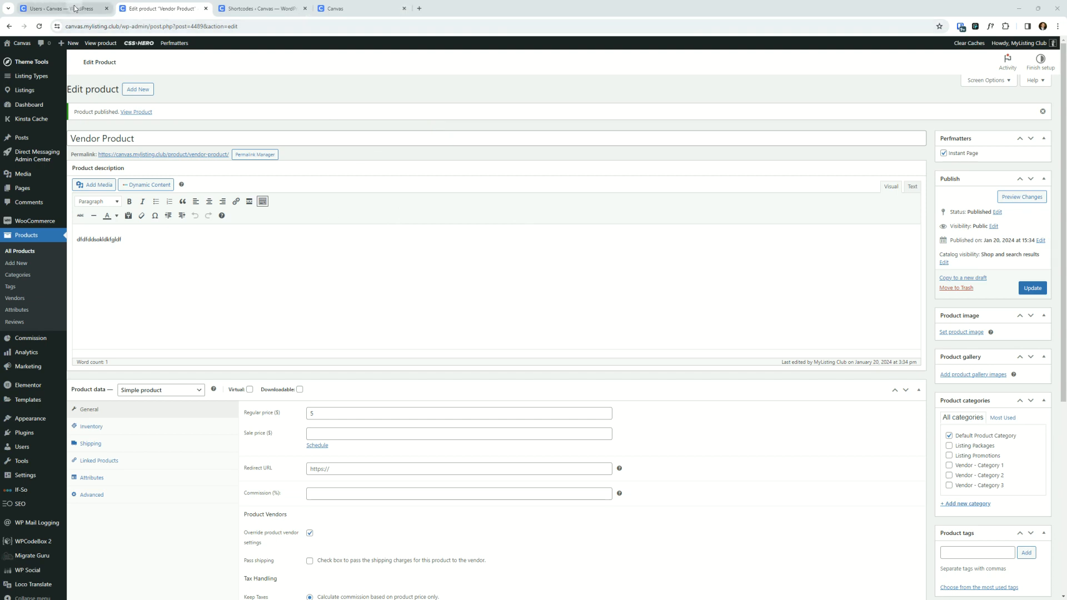
pyautogui.click(44, 7)
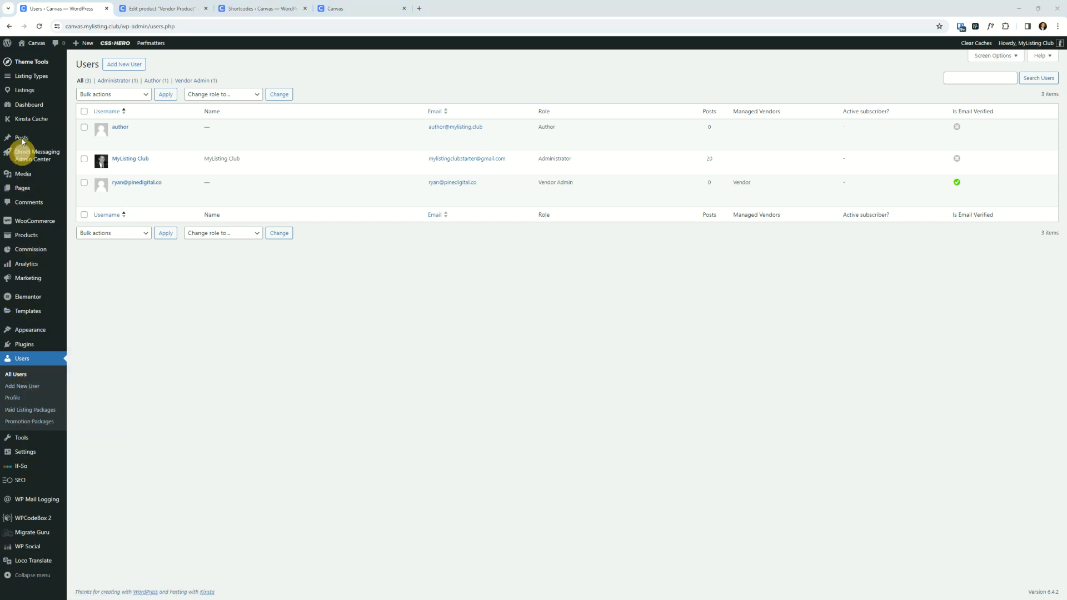
pyautogui.click(35, 500)
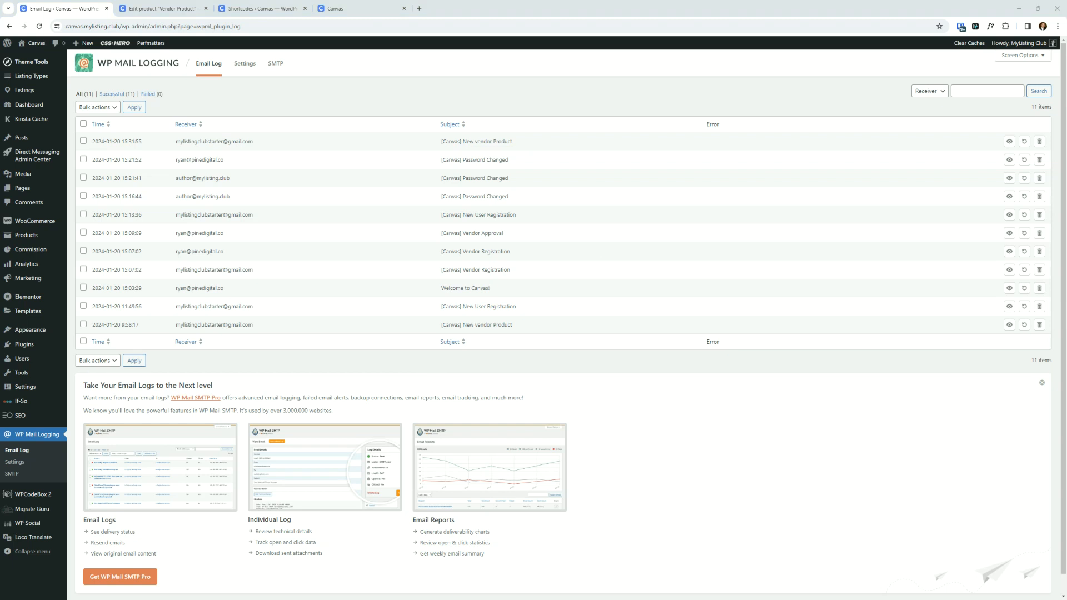
pyautogui.moveTo(1066, 88); pyautogui.dragTo(865, 98)
pyautogui.doubleClick(865, 98)
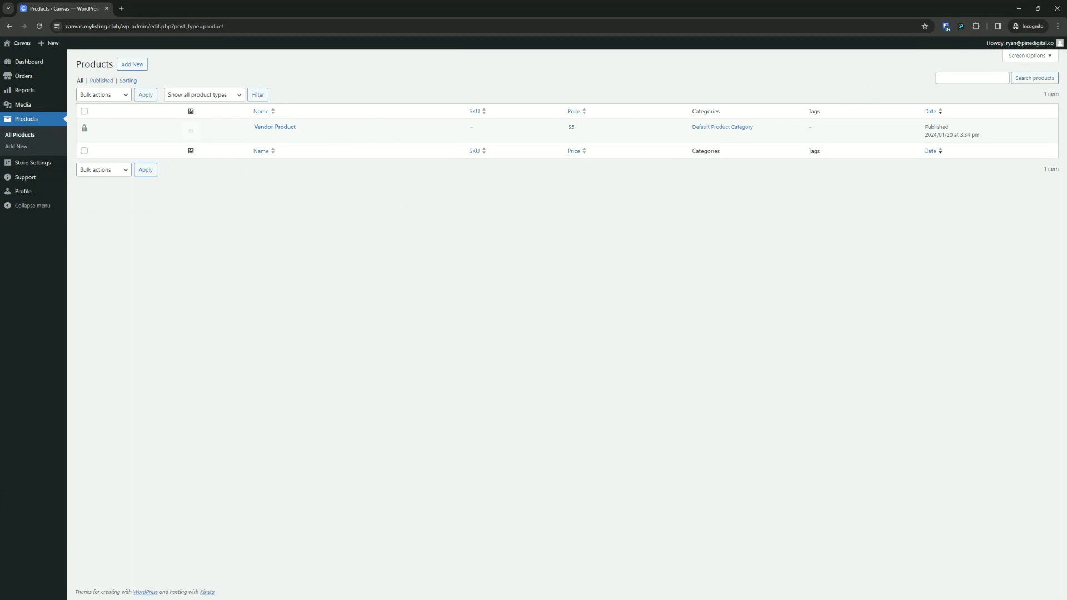
pyautogui.hotkey('alt', 'Tab')
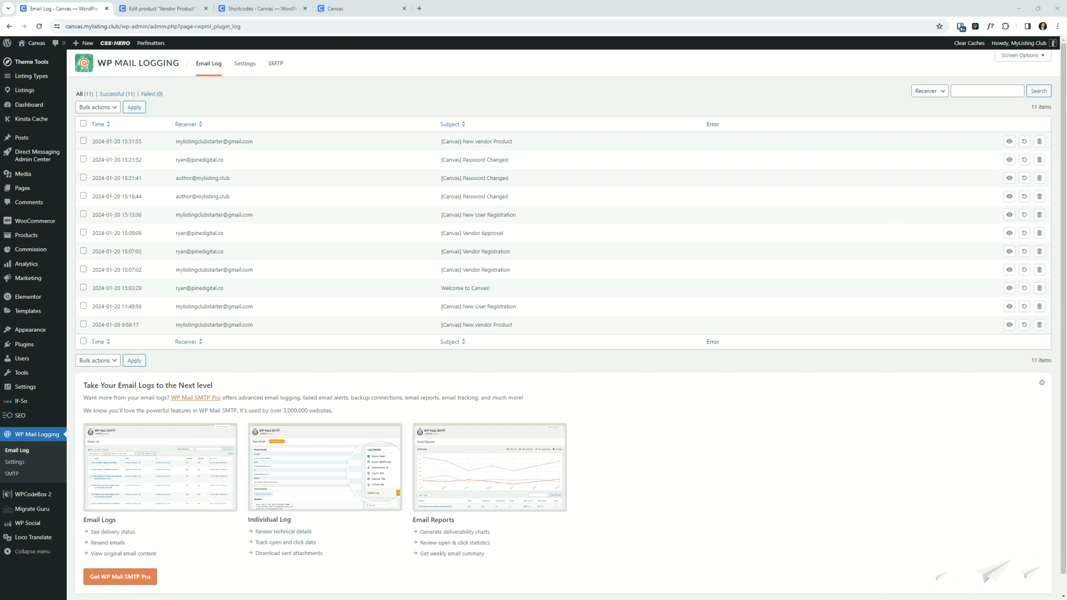
# - In the vendor window, open the Vendor Product for editing and uncheck Default Product Category, trying to pick Vendor - Category 1
pyautogui.hotkey('alt', 'Tab')
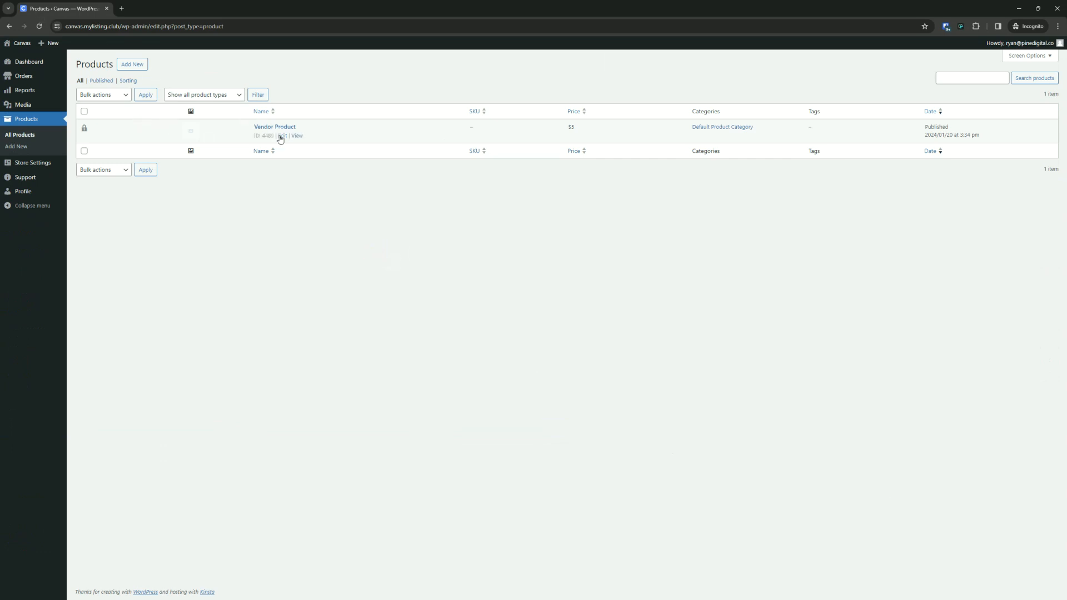
pyautogui.click(282, 135)
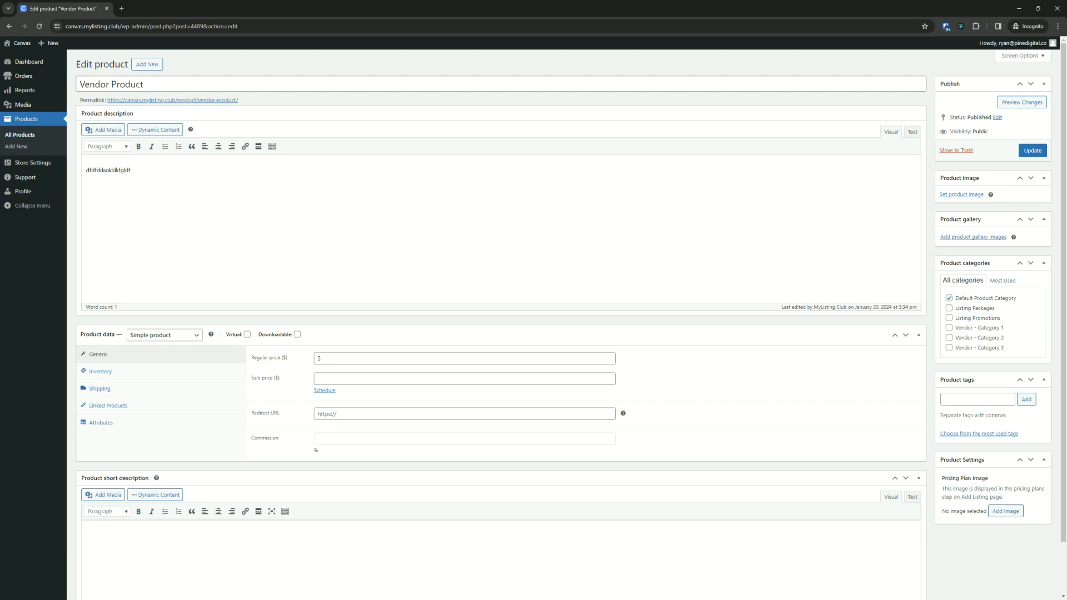
pyautogui.click(948, 299)
pyautogui.click(949, 328)
pyautogui.click(970, 331)
pyautogui.click(969, 332)
pyautogui.click(969, 332)
pyautogui.click(972, 331)
pyautogui.click(973, 331)
pyautogui.click(972, 331)
pyautogui.click(972, 331)
pyautogui.click(950, 328)
pyautogui.click(950, 328)
pyautogui.click(30, 116)
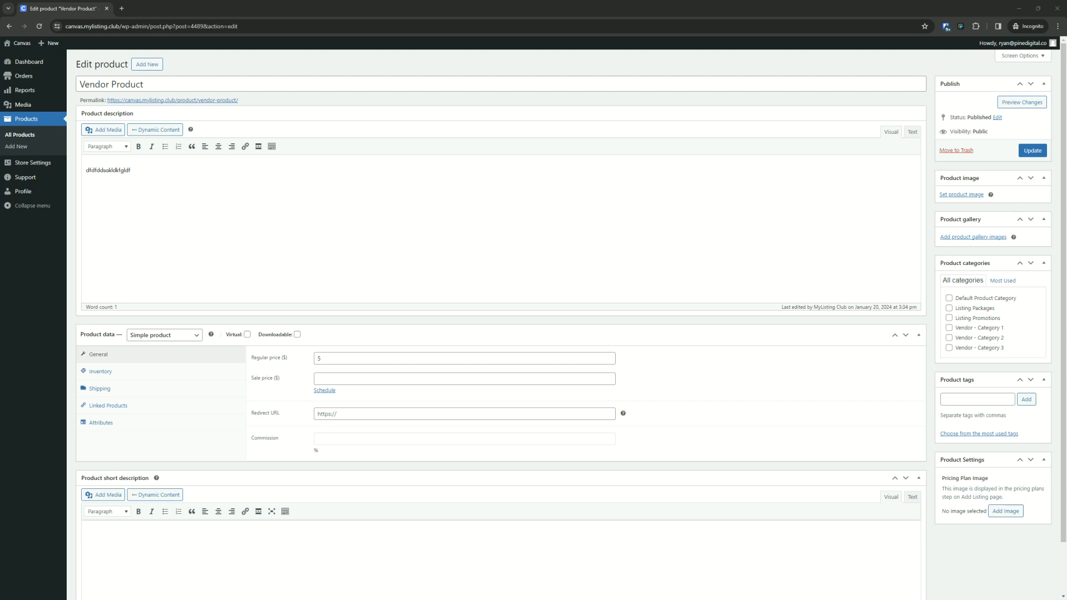
# - Change the Vendor Product's product type to Variable product
pyautogui.moveTo(384, 5); pyautogui.dragTo(1066, 167)
pyautogui.click(324, 146)
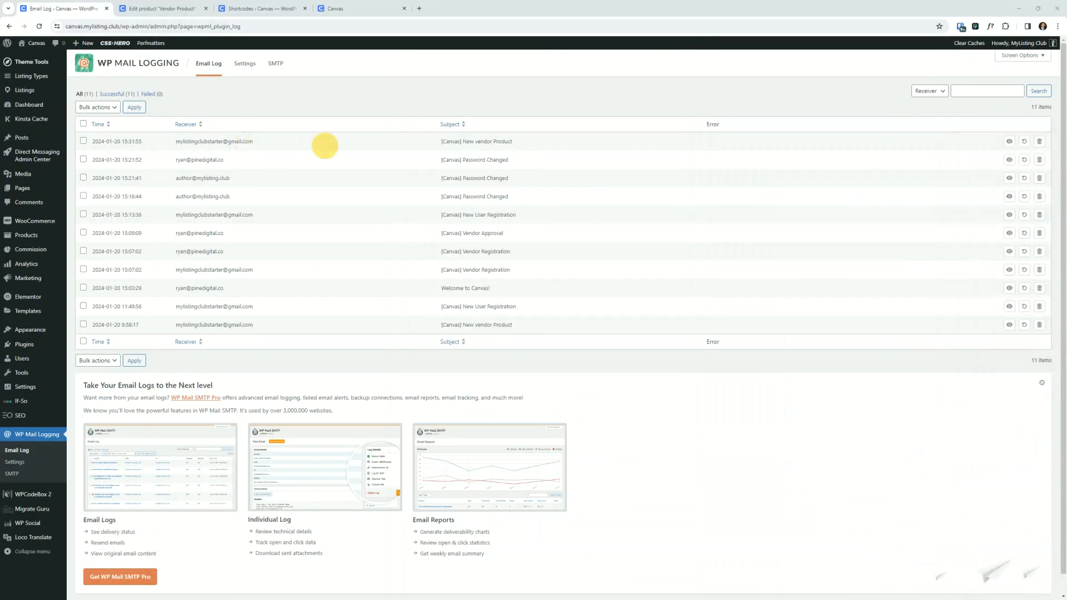
pyautogui.moveTo(1066, 217); pyautogui.dragTo(567, 162)
pyautogui.doubleClick(567, 161)
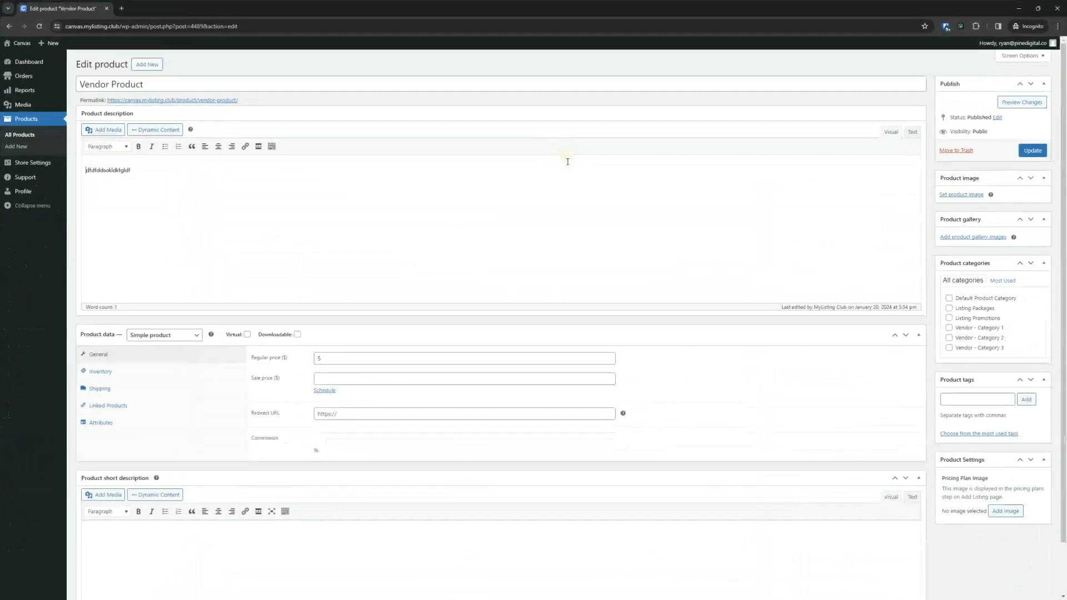
pyautogui.click(187, 336)
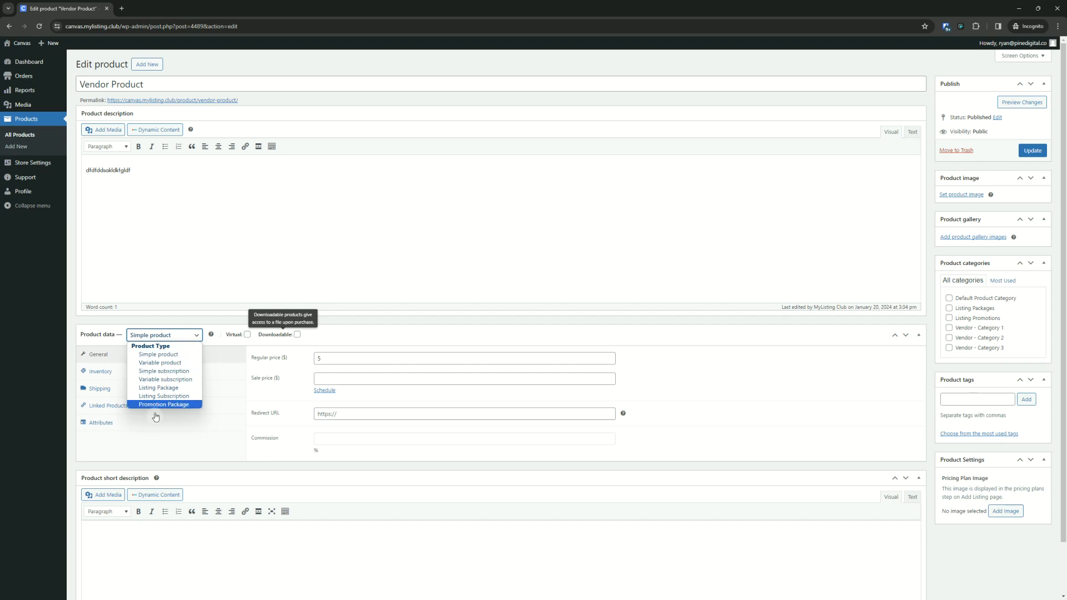
pyautogui.click(160, 362)
pyautogui.press('super+shift+Right')
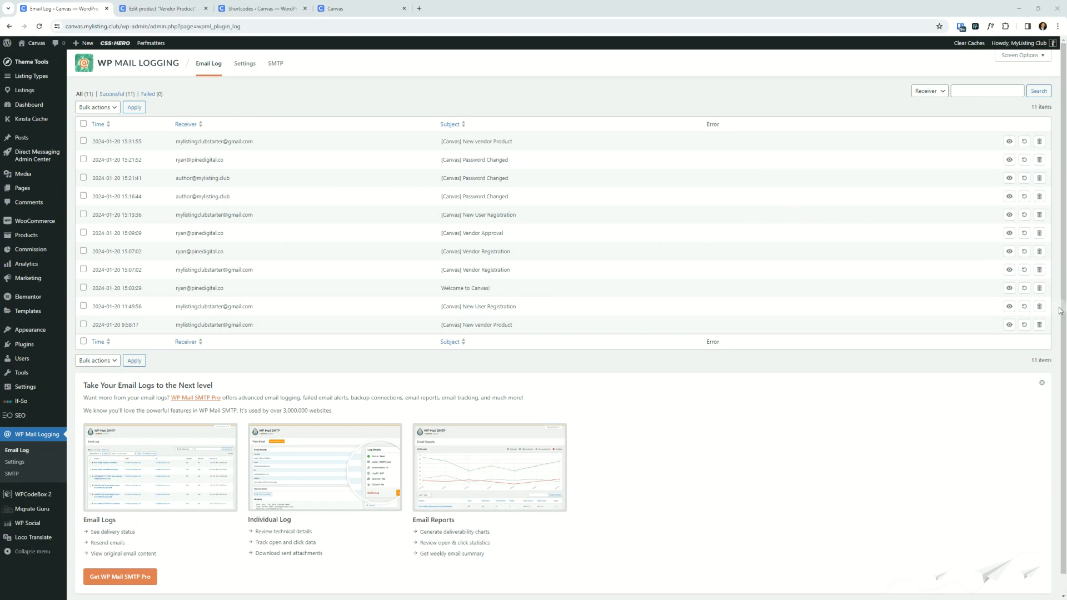
# - In the admin window, open the Listing Types page in a new browser tab placed first
pyautogui.click(34, 84)
pyautogui.rightClick(92, 77)
pyautogui.click(122, 85)
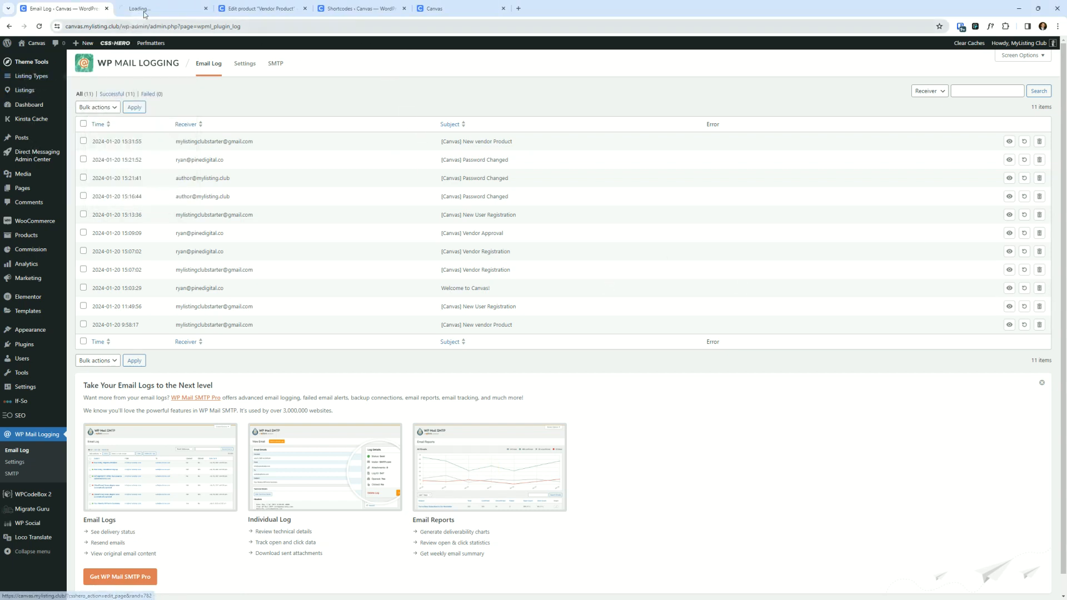
pyautogui.moveTo(139, 7); pyautogui.dragTo(55, 3)
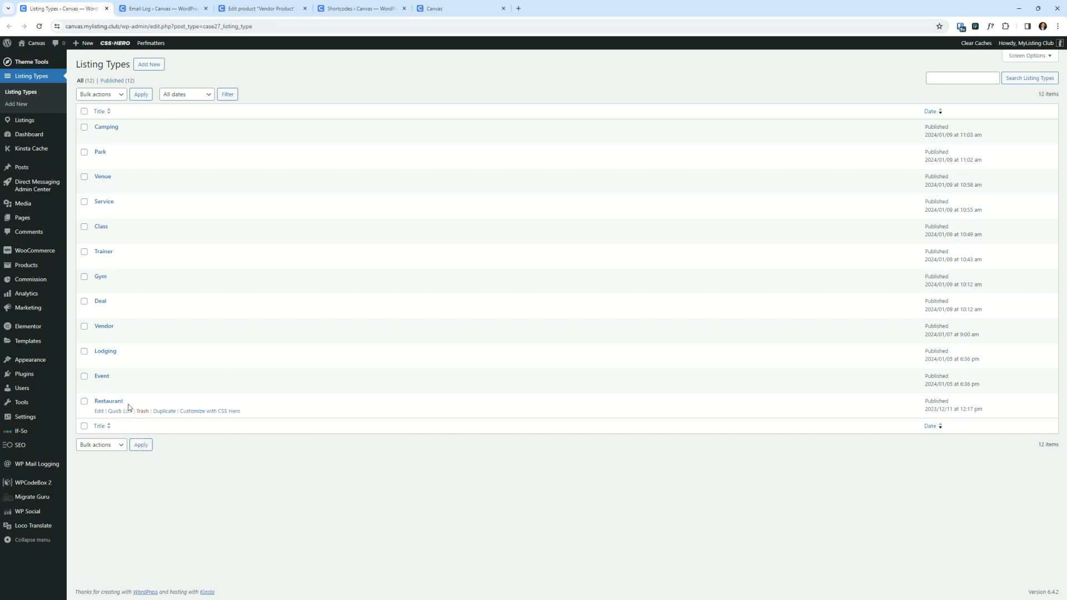
# - Open the Restaurant listing type's fields and expand the Merchandise field to inspect its allowed product types
pyautogui.click(114, 403)
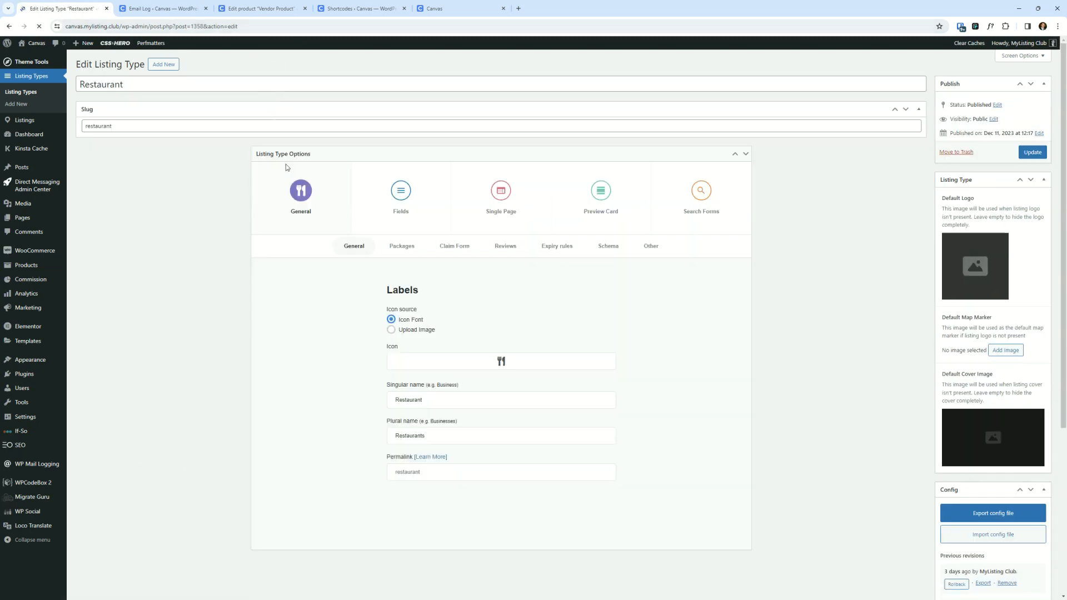
pyautogui.click(402, 203)
pyautogui.scroll(-10, 275, 326)
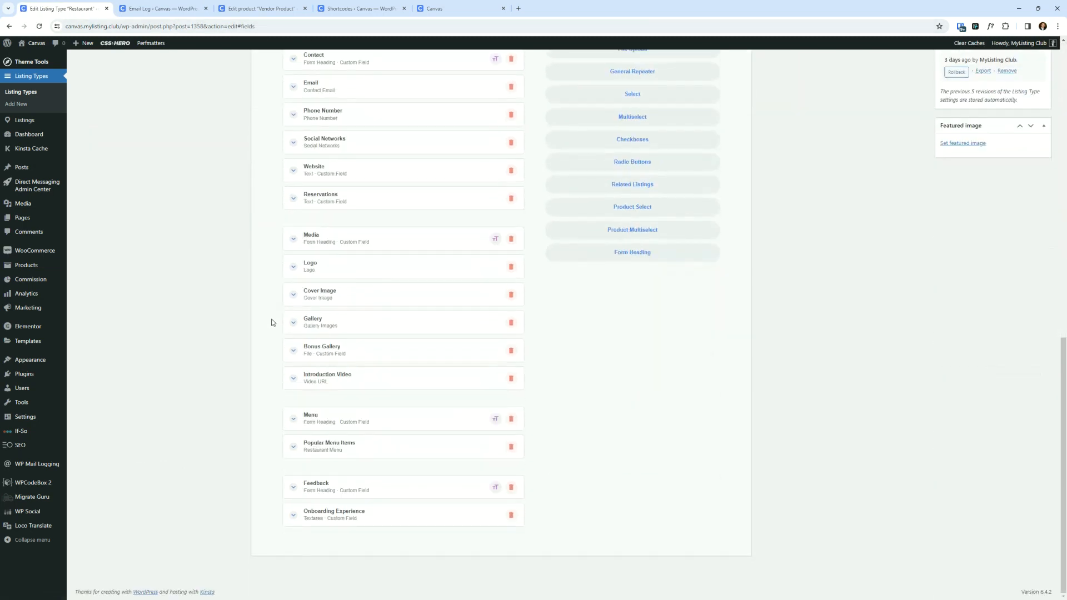
pyautogui.scroll(5, 350, 201)
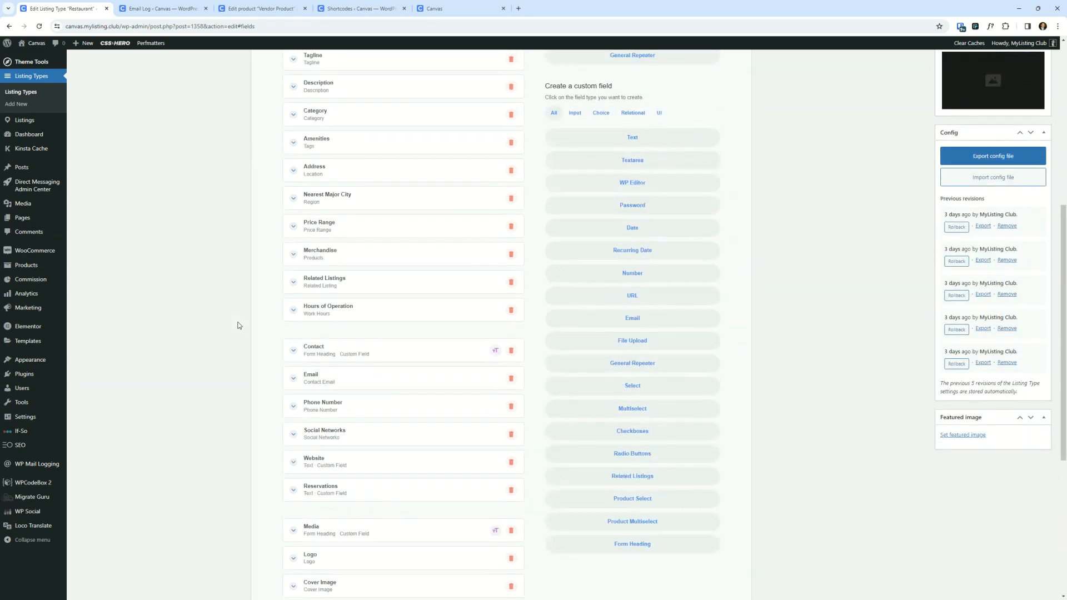
pyautogui.click(351, 249)
pyautogui.scroll(-1, 305, 269)
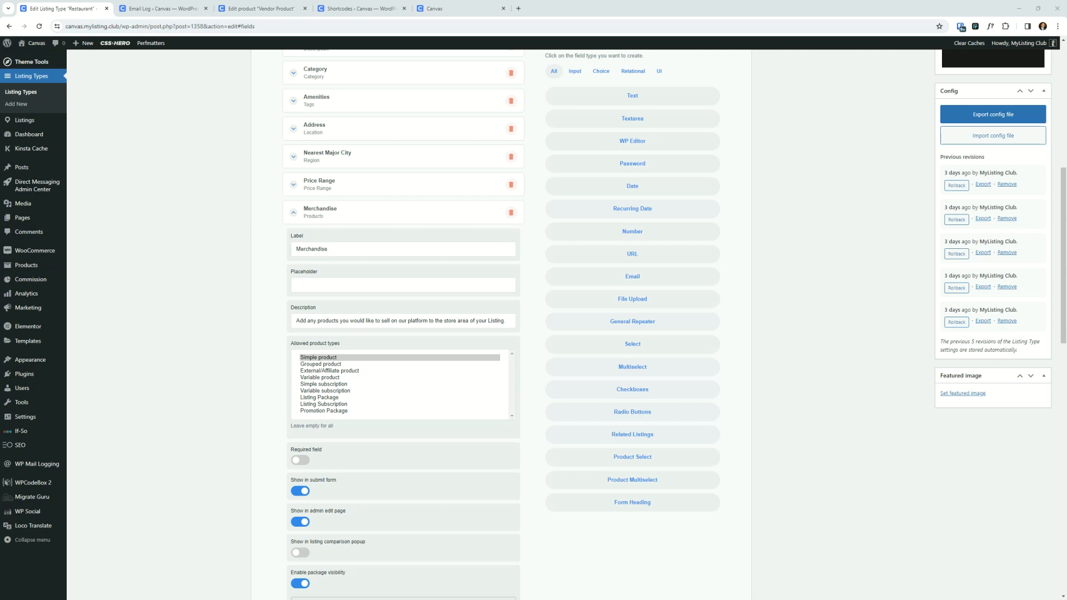
# - In the vendor window, open the Vendor Product's image picker and browse the media library folders available to the vendor
pyautogui.moveTo(0, 165); pyautogui.dragTo(493, 168)
pyautogui.doubleClick(493, 168)
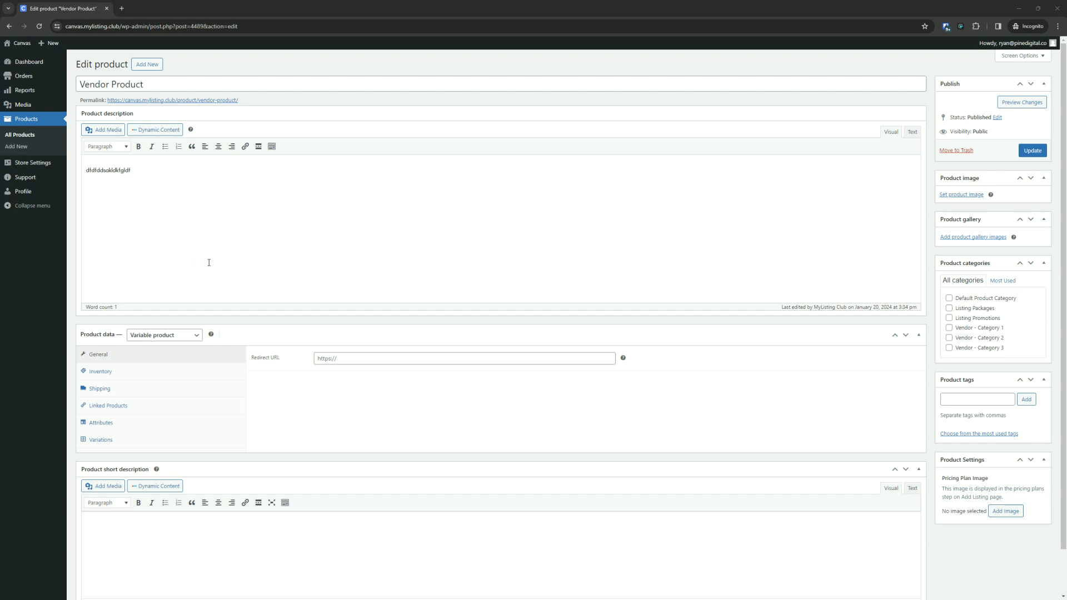
pyautogui.click(962, 196)
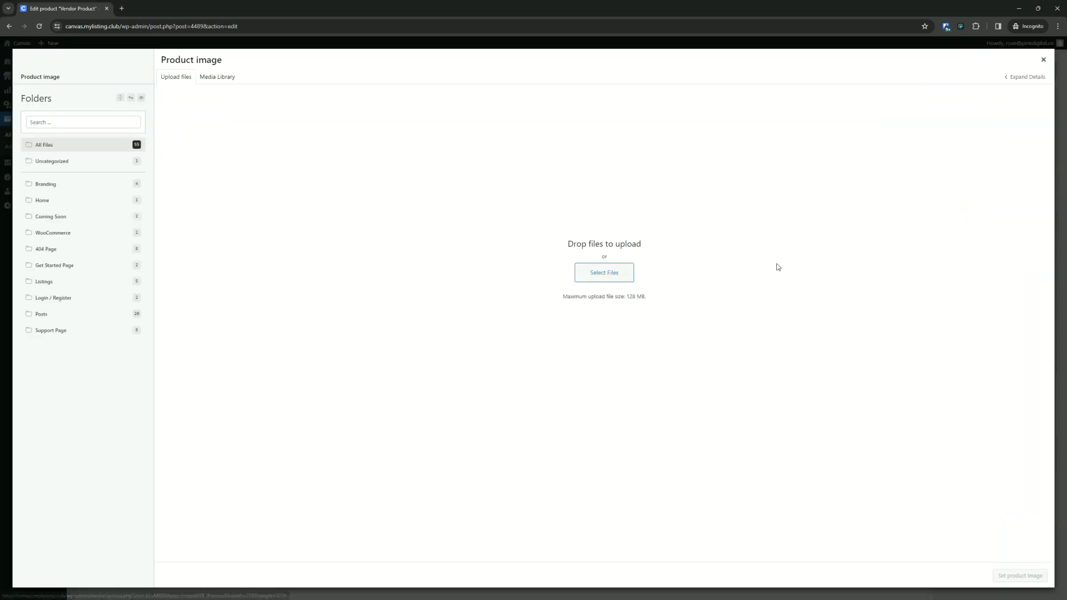
pyautogui.click(220, 76)
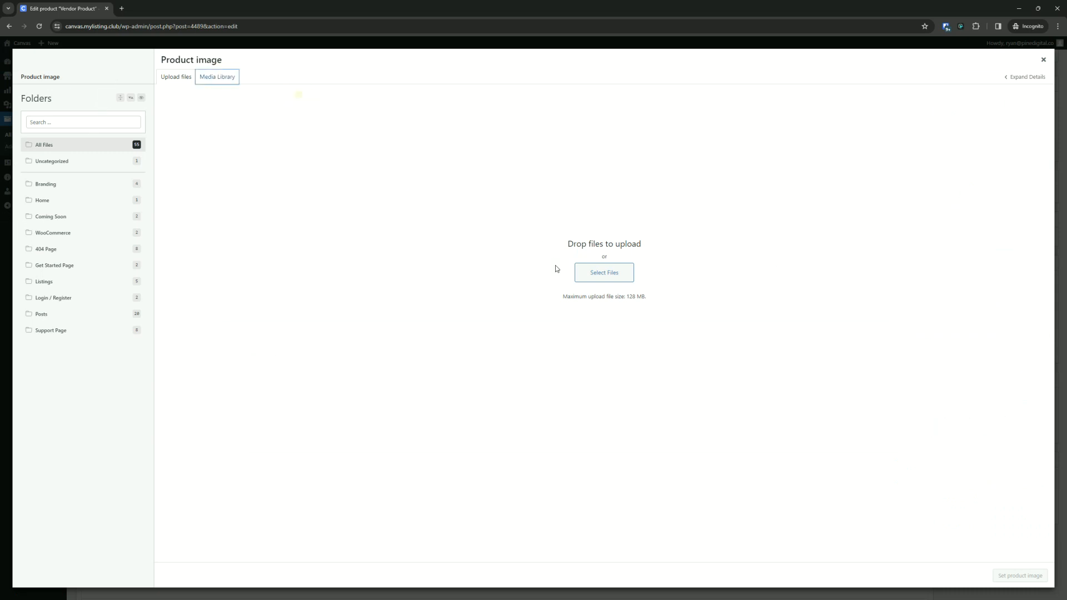
pyautogui.click(604, 272)
pyautogui.click(480, 12)
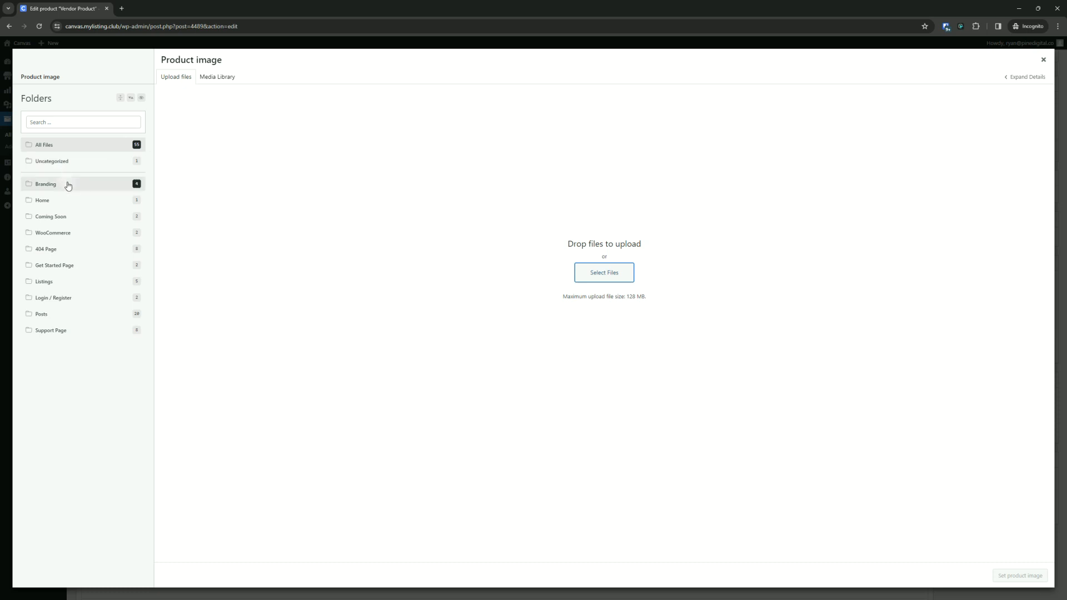
pyautogui.click(66, 184)
pyautogui.click(58, 201)
pyautogui.click(60, 217)
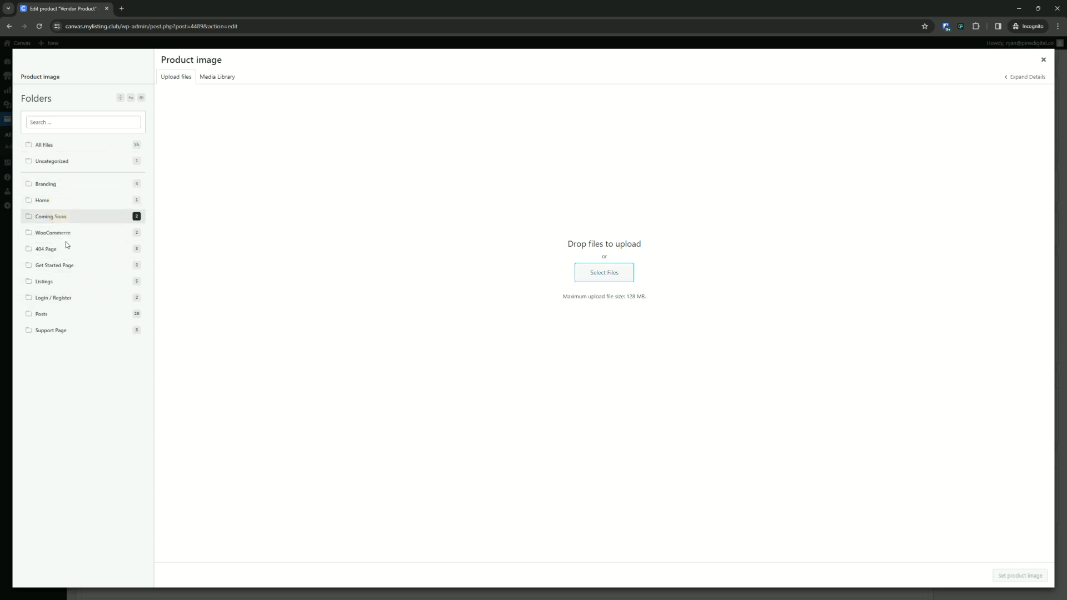
pyautogui.click(65, 267)
pyautogui.click(74, 298)
pyautogui.click(78, 315)
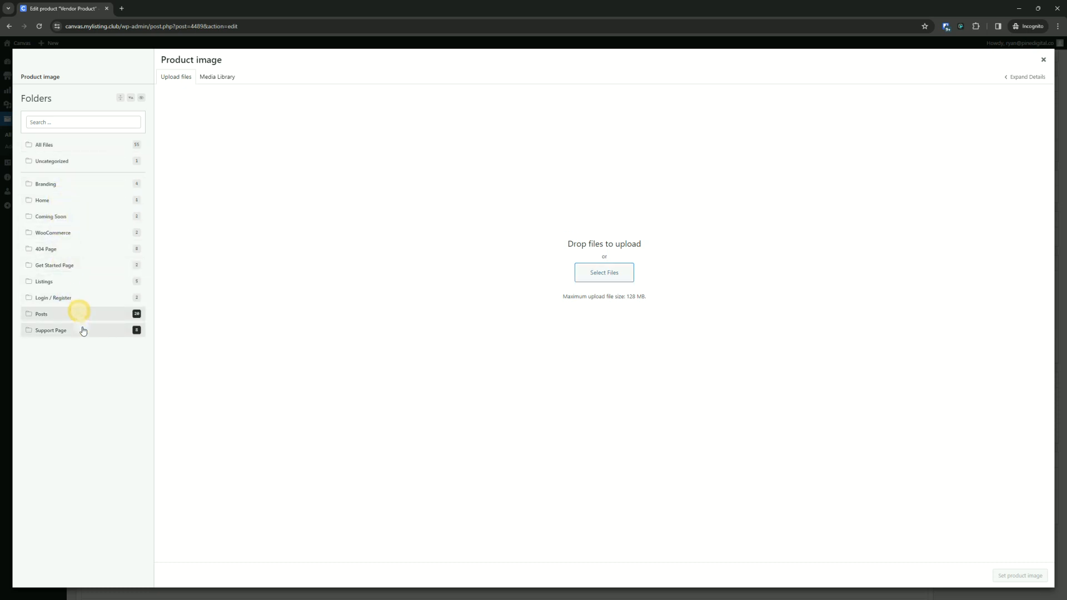
pyautogui.click(83, 330)
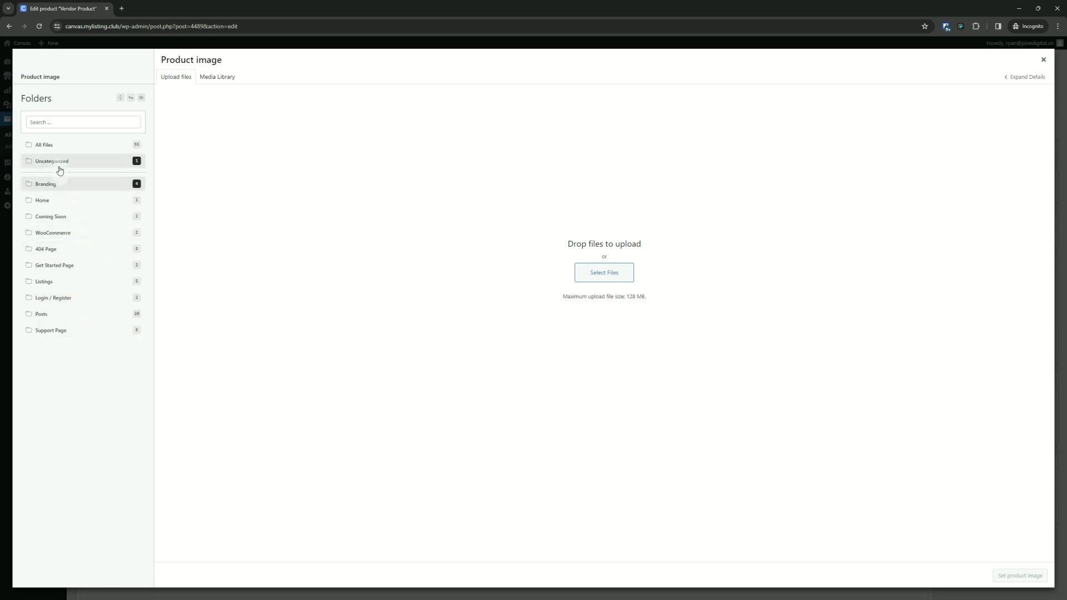
pyautogui.click(54, 149)
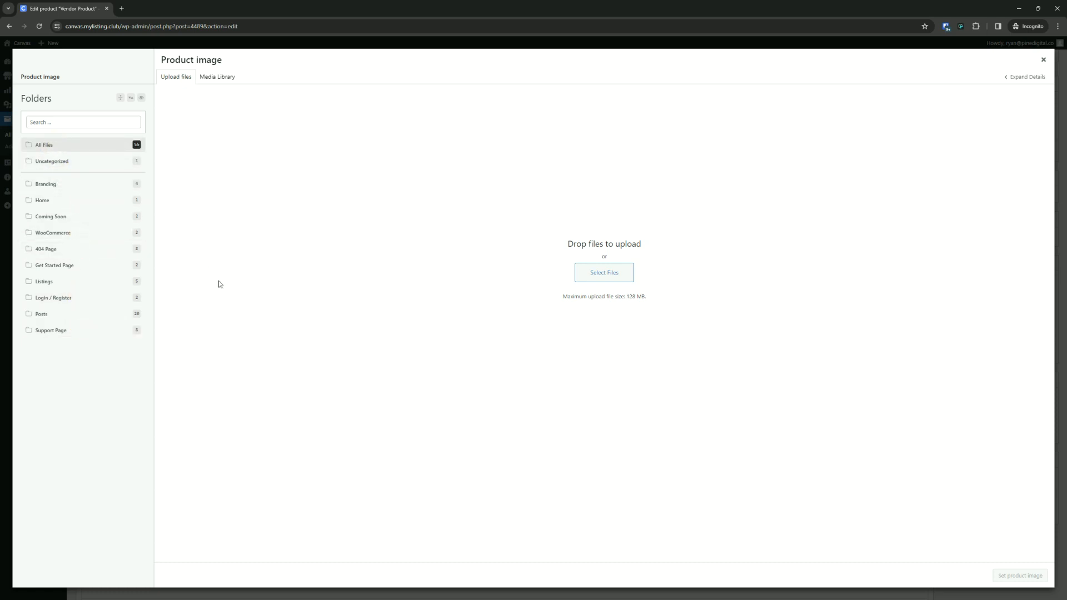
pyautogui.click(424, 295)
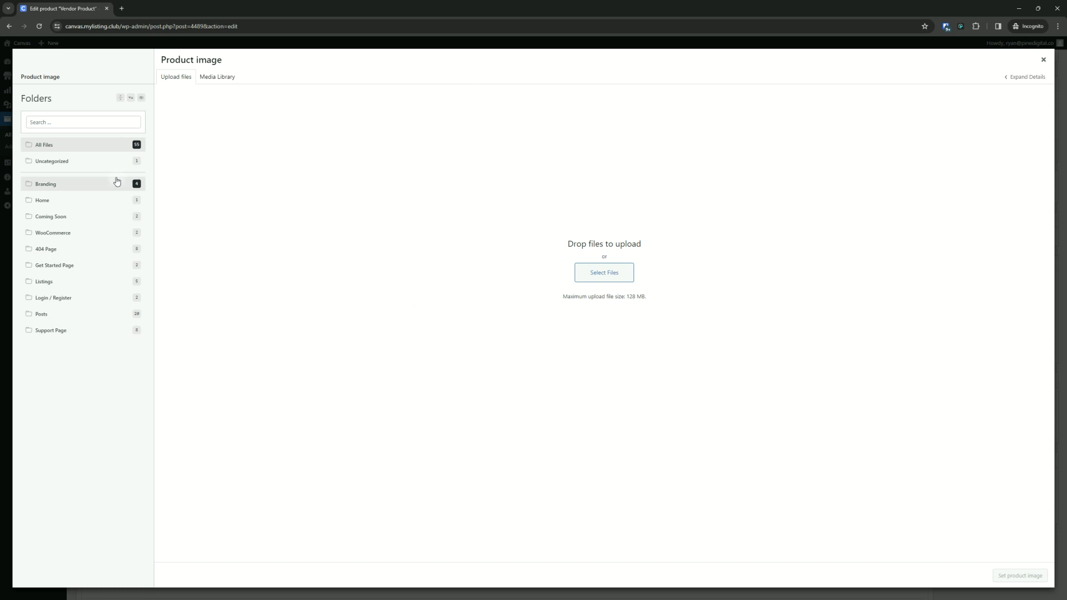
# - Try to upload the health image as the product image and dismiss the upload errors
pyautogui.click(603, 274)
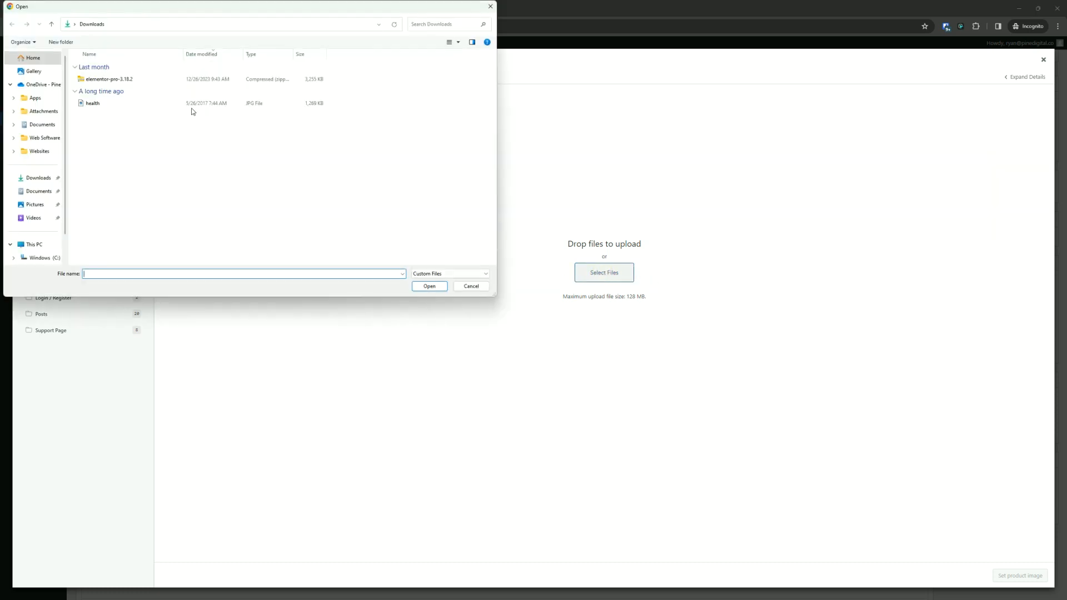
pyautogui.doubleClick(131, 104)
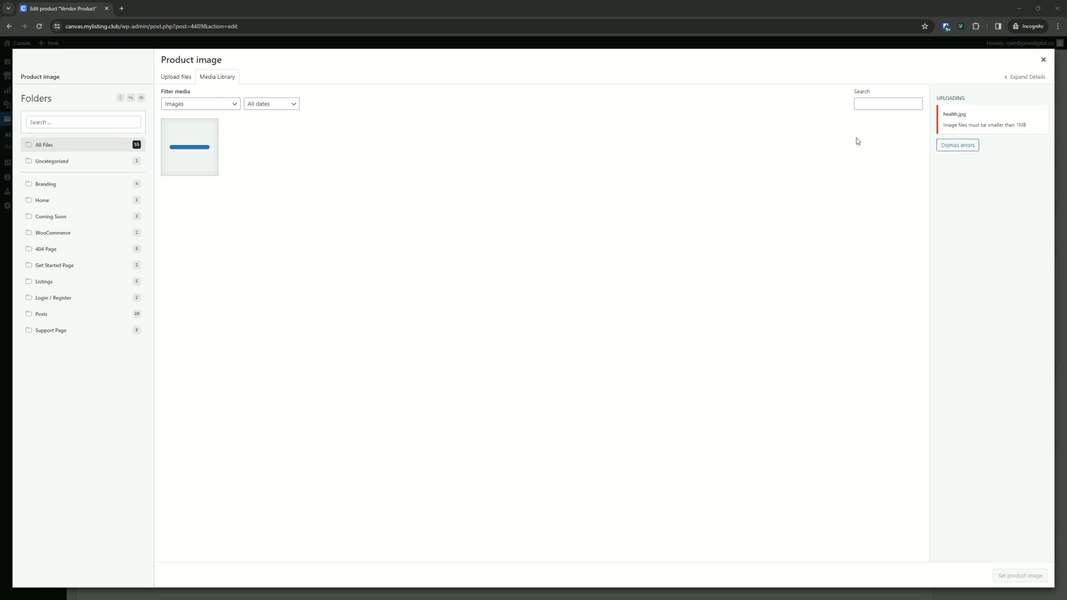
pyautogui.click(967, 145)
# - Upload founder-ryan.png, set it as the Vendor Product's image, and update the product
pyautogui.click(184, 77)
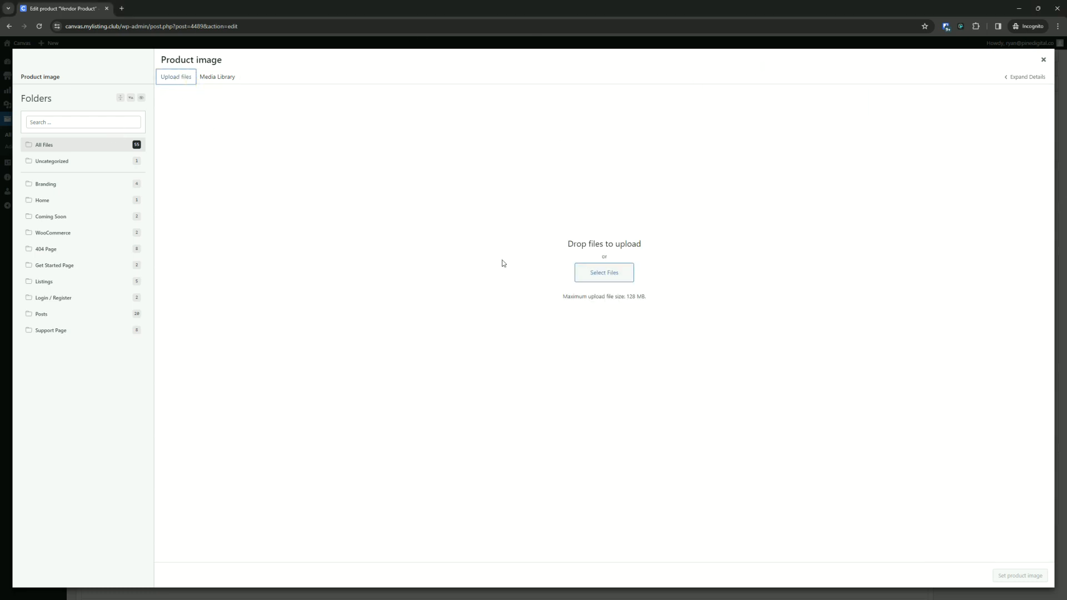
pyautogui.click(602, 274)
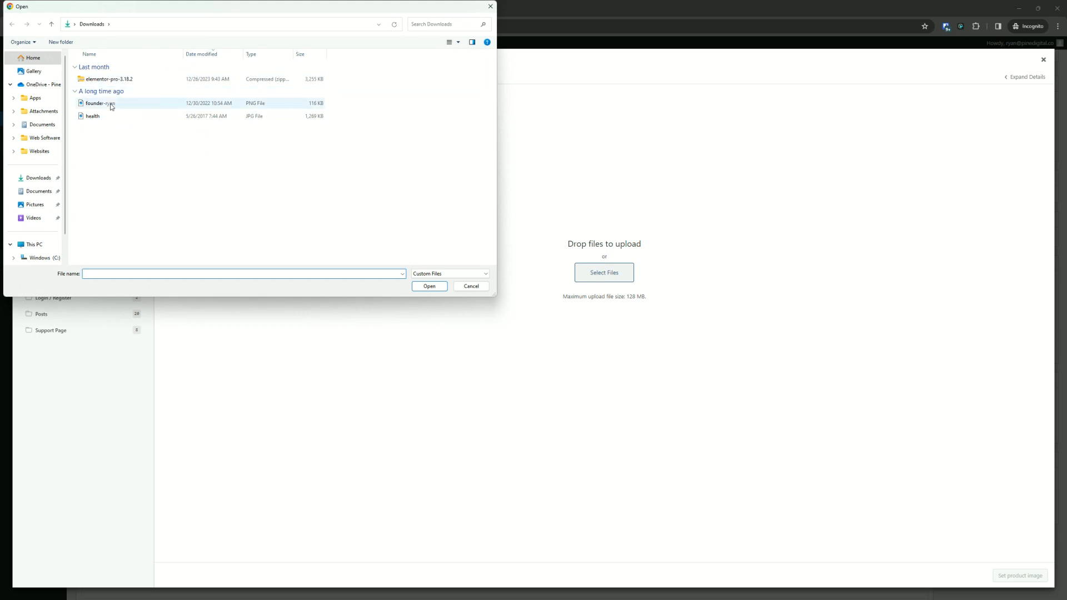
pyautogui.doubleClick(102, 104)
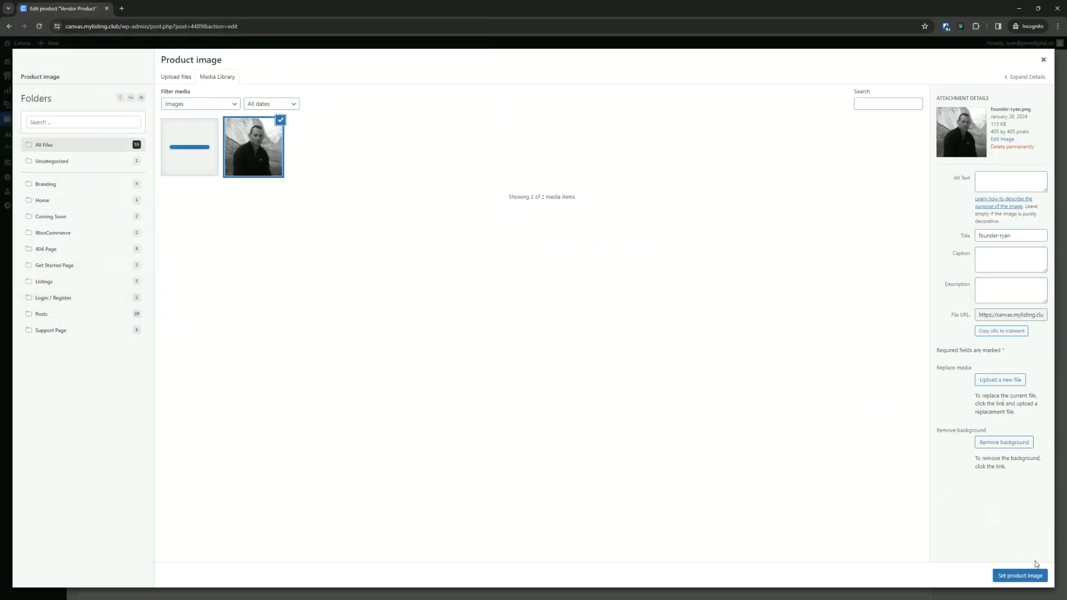
pyautogui.click(1028, 576)
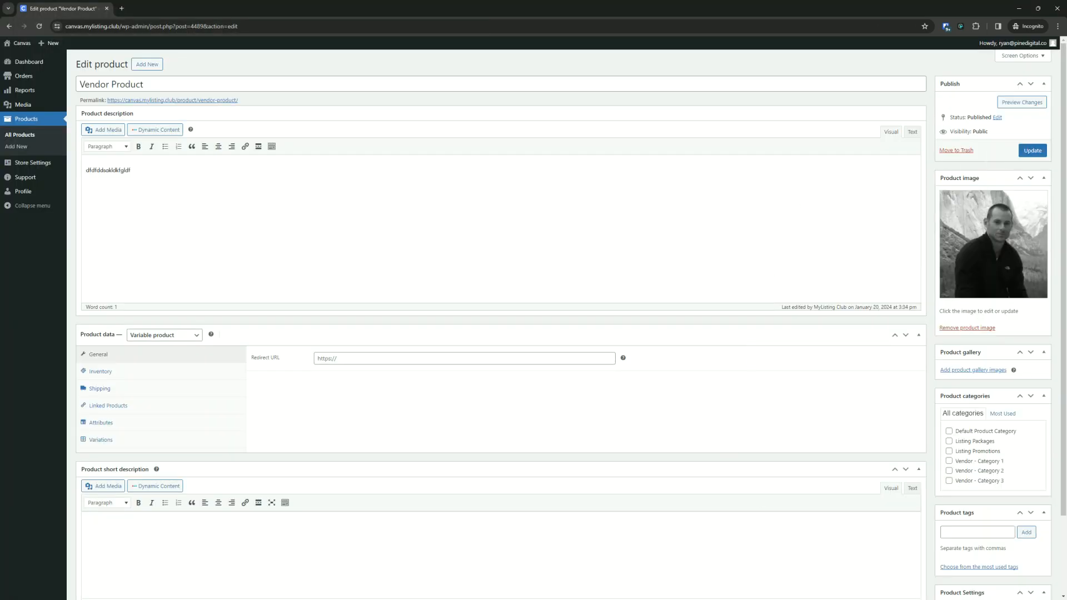
pyautogui.click(1032, 151)
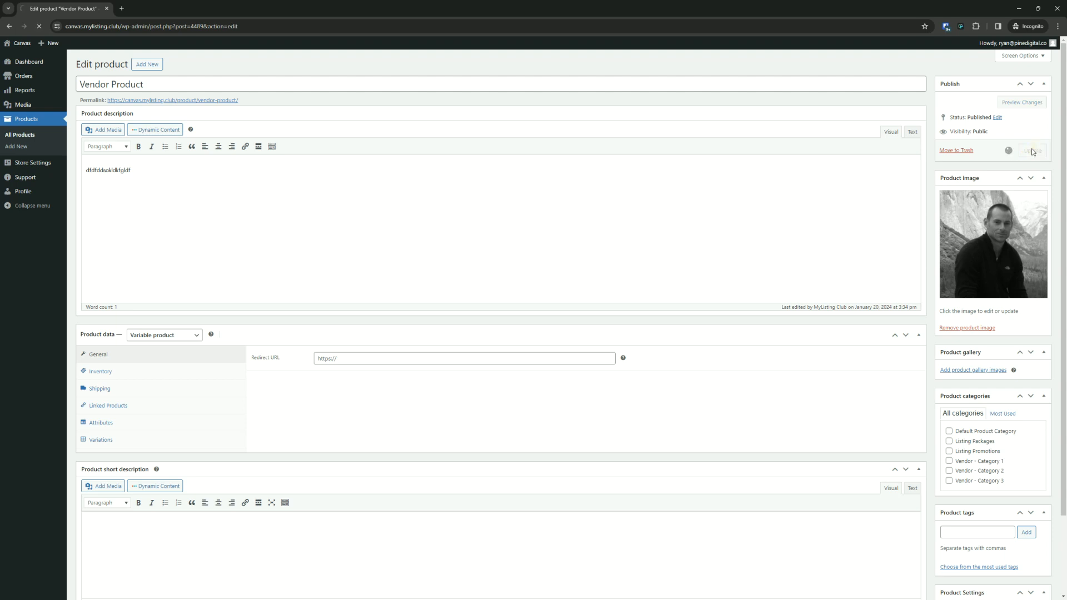
# - Open the vendor's Media Library and browse its folders to check which files the vendor can see
pyautogui.click(22, 110)
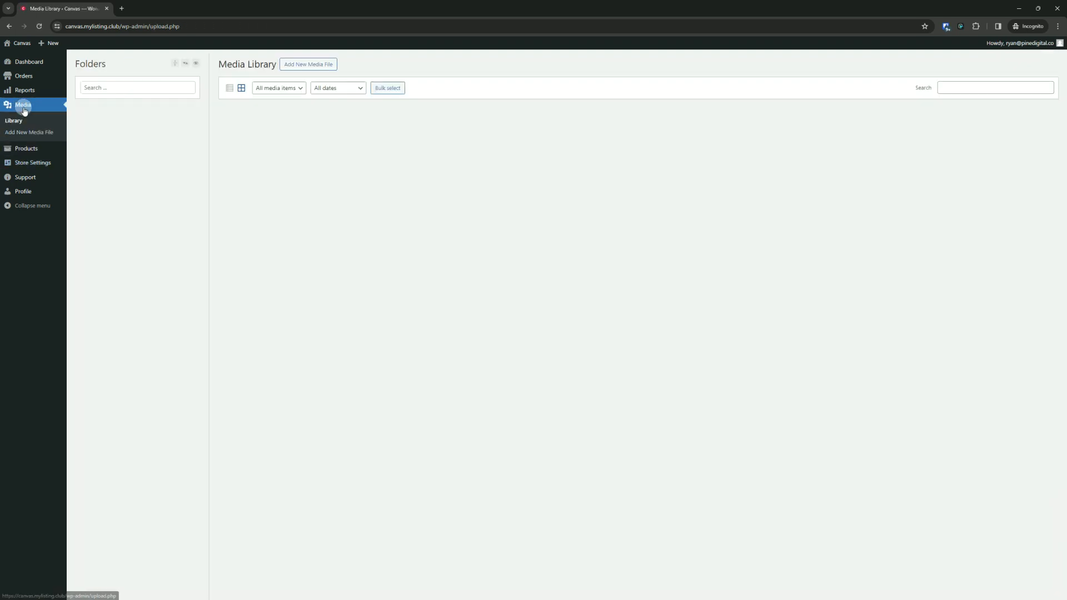
pyautogui.click(403, 318)
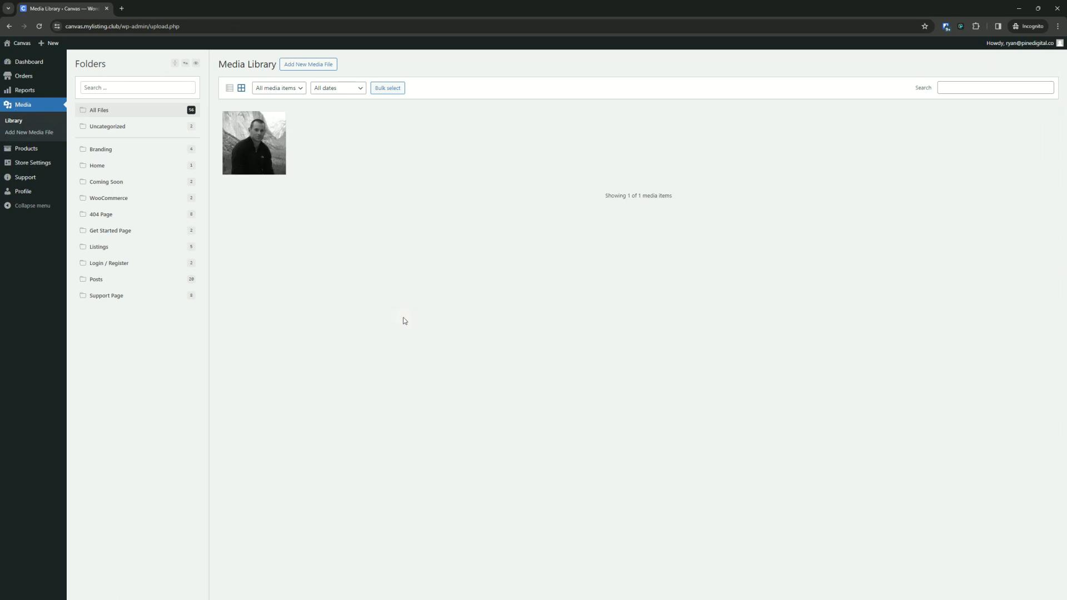
pyautogui.click(118, 126)
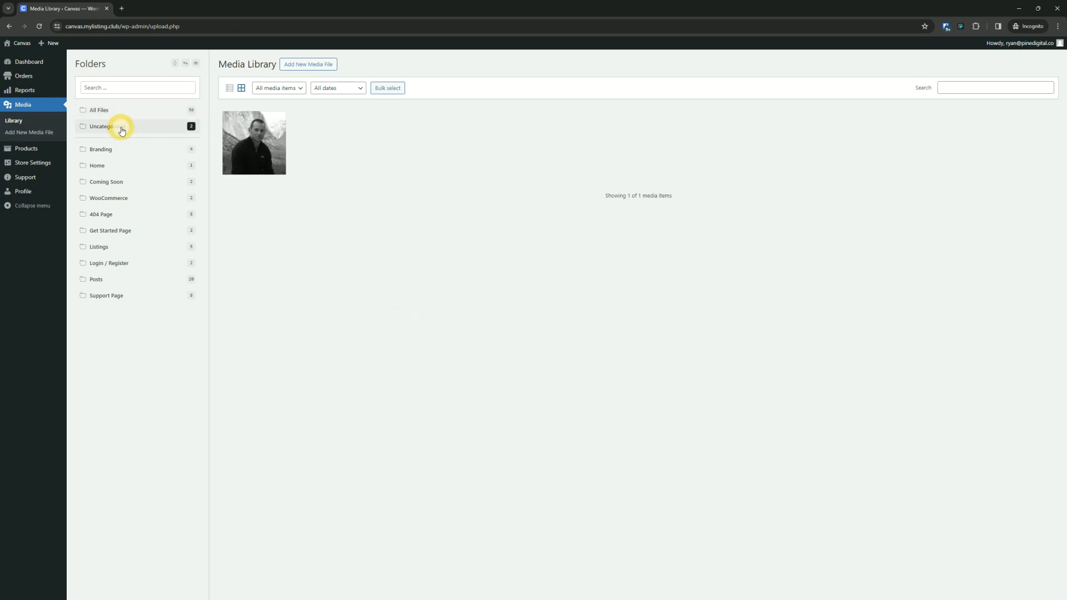
pyautogui.click(124, 148)
pyautogui.click(127, 164)
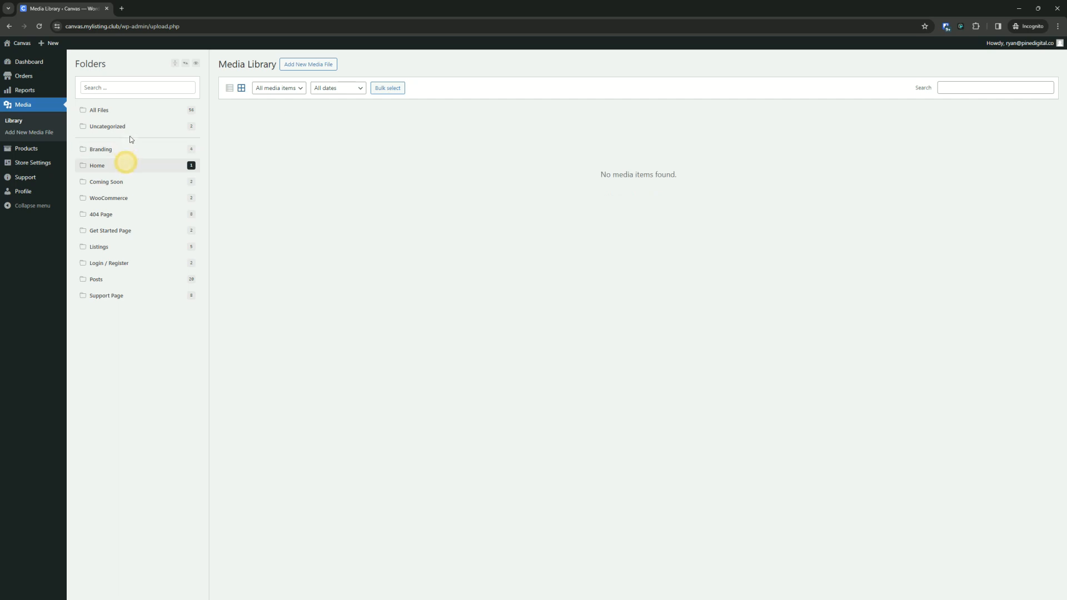
pyautogui.click(139, 125)
pyautogui.click(139, 111)
pyautogui.click(139, 111)
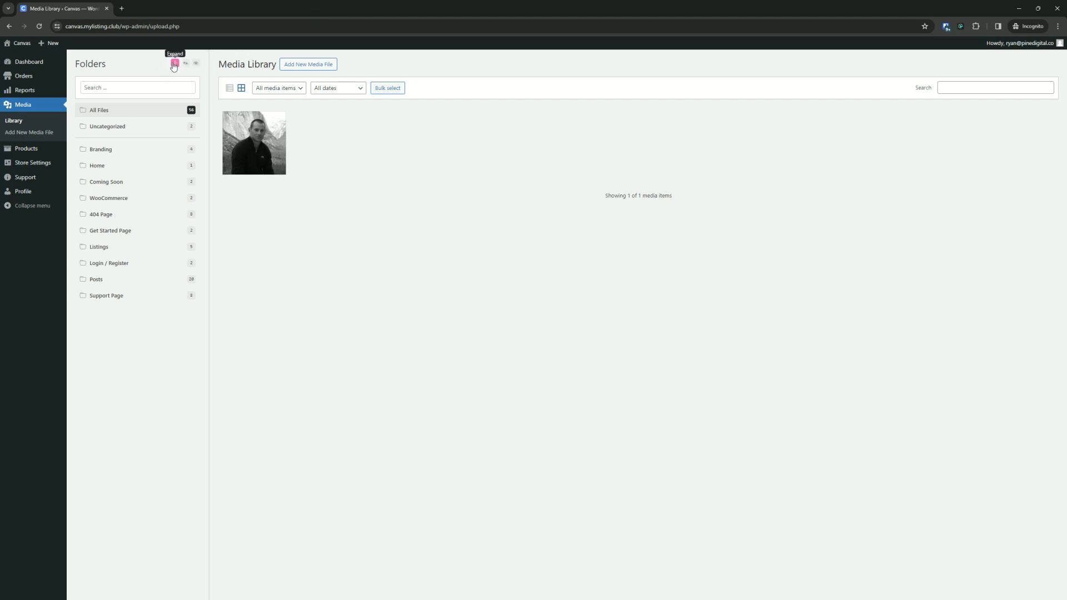
pyautogui.click(410, 260)
pyautogui.click(361, 366)
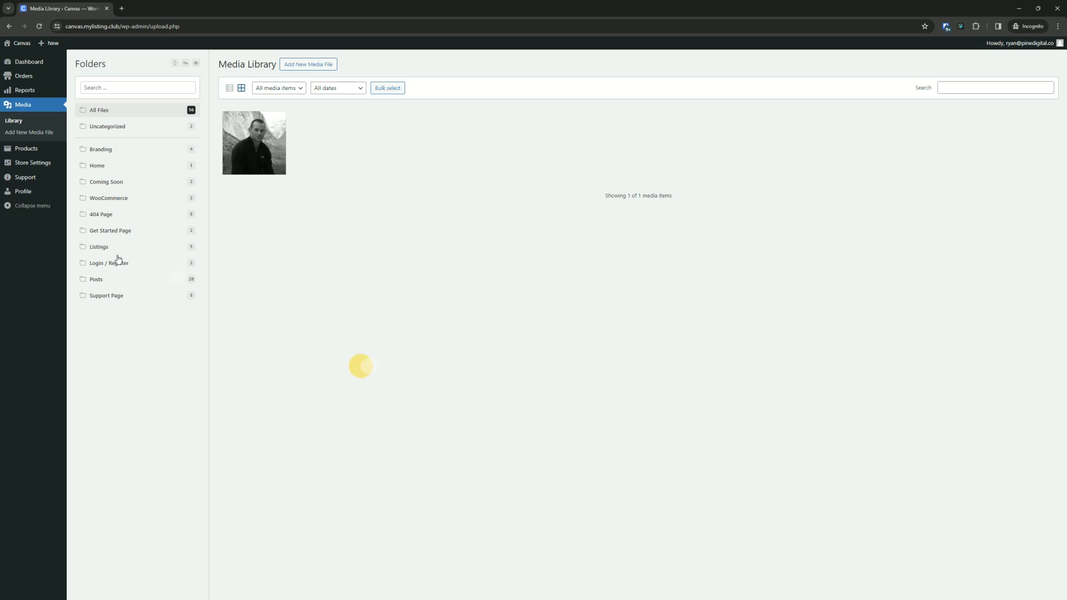
pyautogui.click(115, 110)
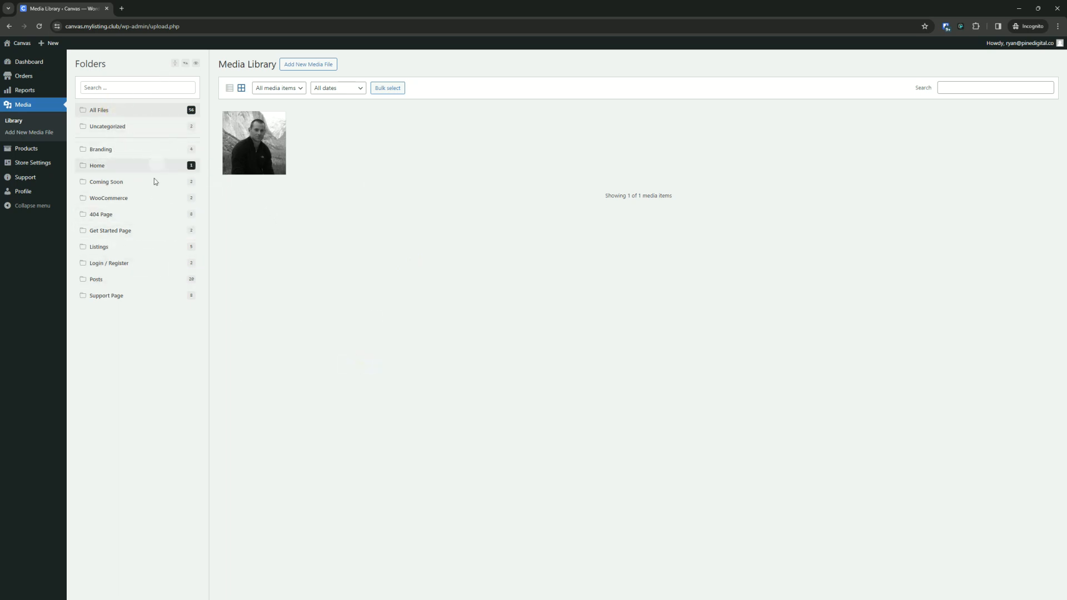
pyautogui.click(323, 259)
pyautogui.click(364, 252)
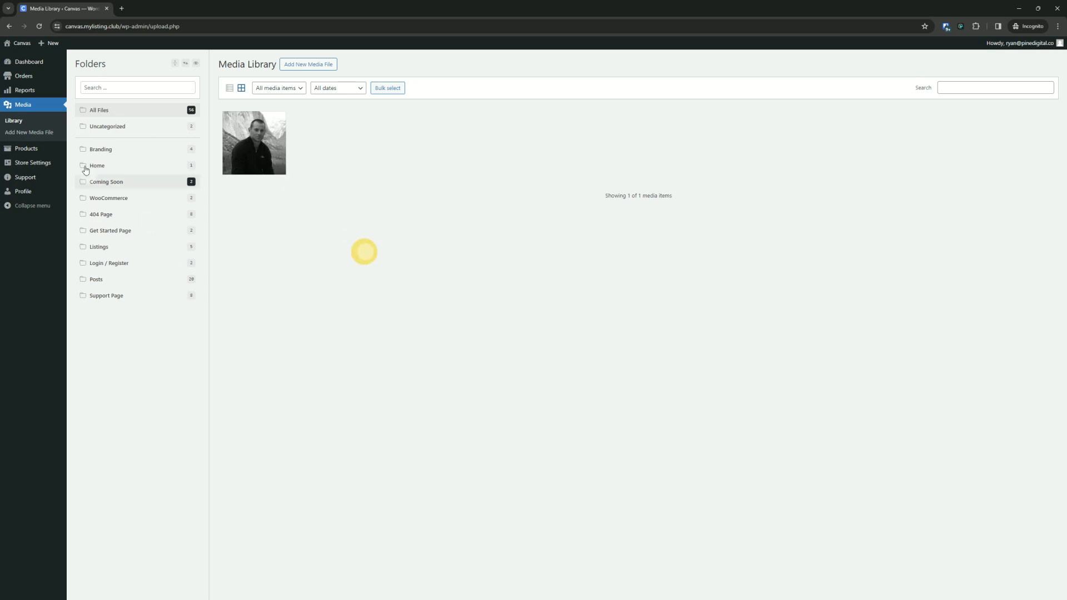
pyautogui.click(107, 129)
pyautogui.click(119, 115)
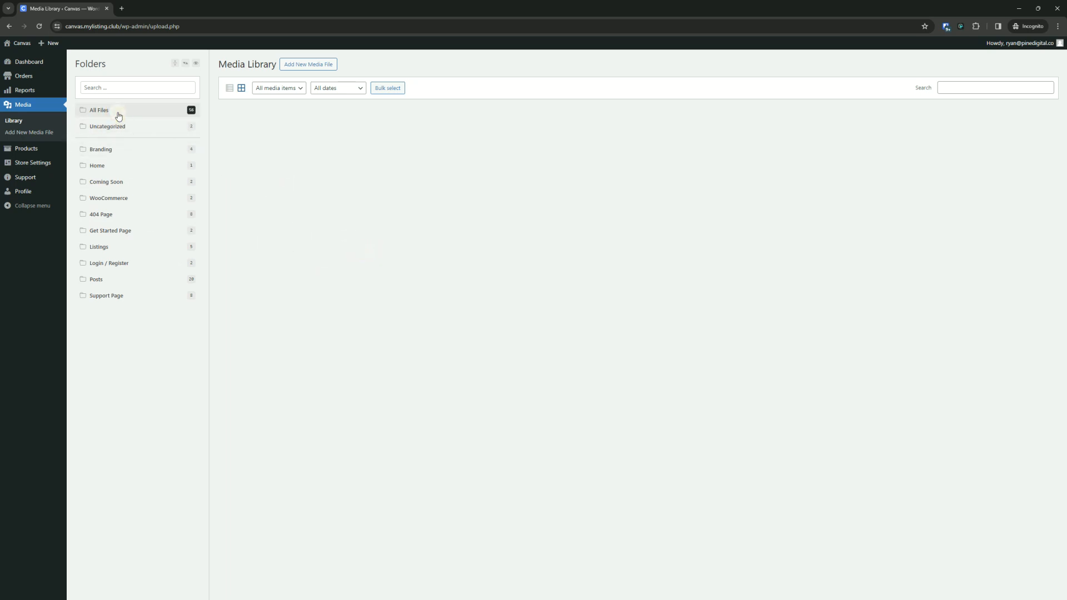
pyautogui.click(124, 126)
pyautogui.click(385, 234)
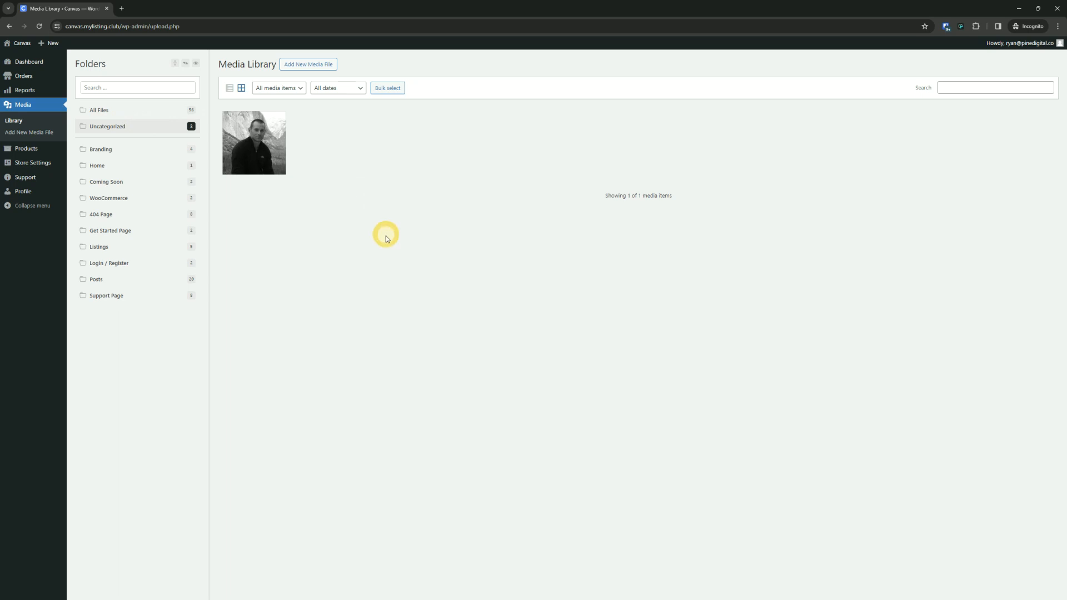
pyautogui.click(492, 400)
pyautogui.click(229, 24)
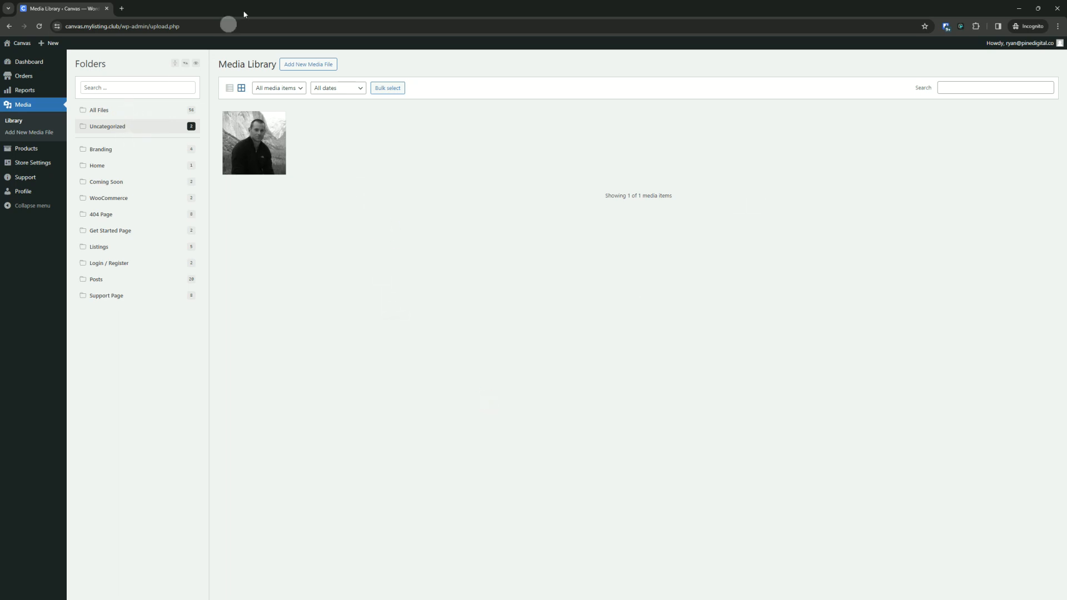
pyautogui.click(446, 363)
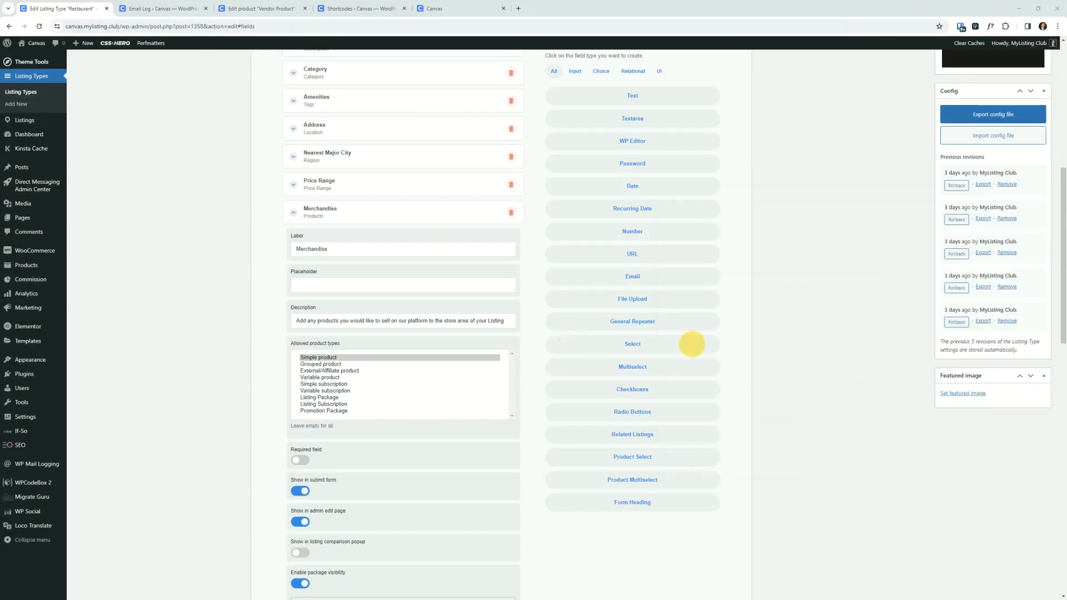
pyautogui.click(455, 309)
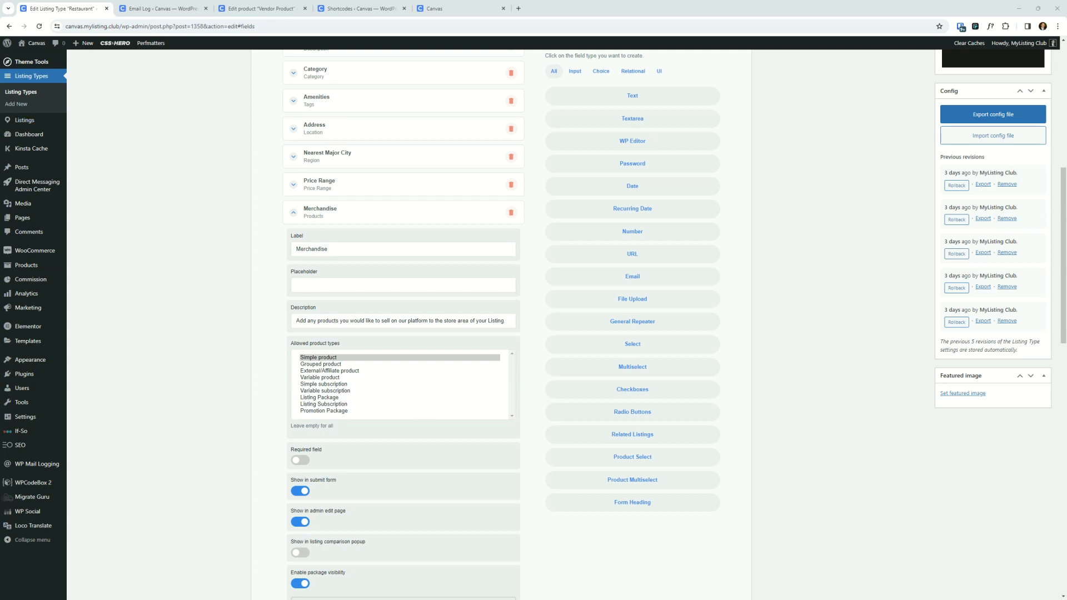
# - Review the vendor's Store Settings PayPal Email field, then the Administration Email Address in the admin's General Settings
pyautogui.moveTo(1066, 174); pyautogui.dragTo(438, 164)
pyautogui.doubleClick(439, 164)
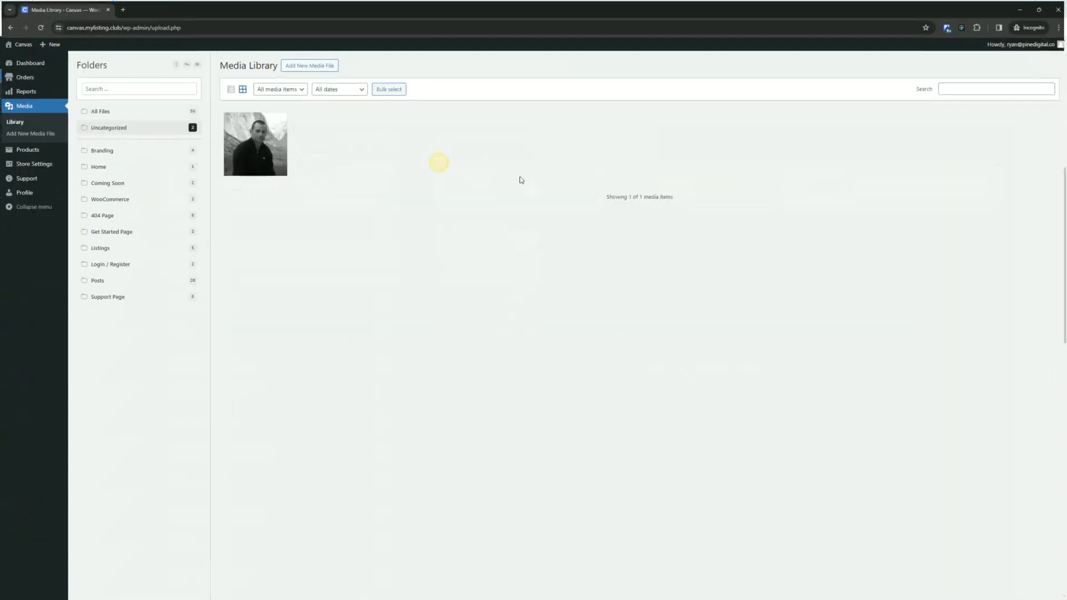
pyautogui.click(32, 163)
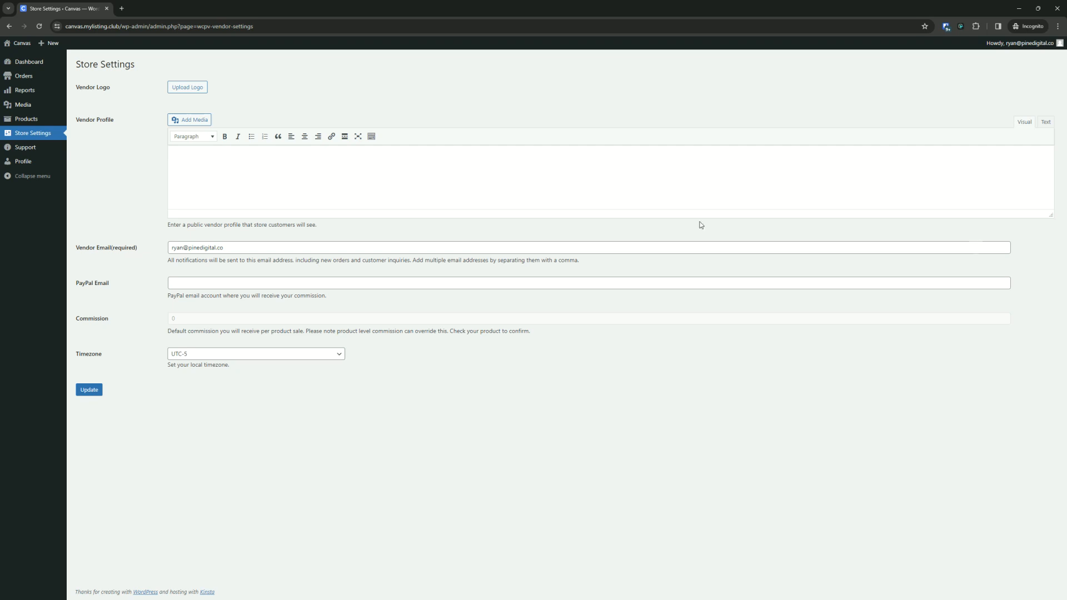
pyautogui.click(221, 284)
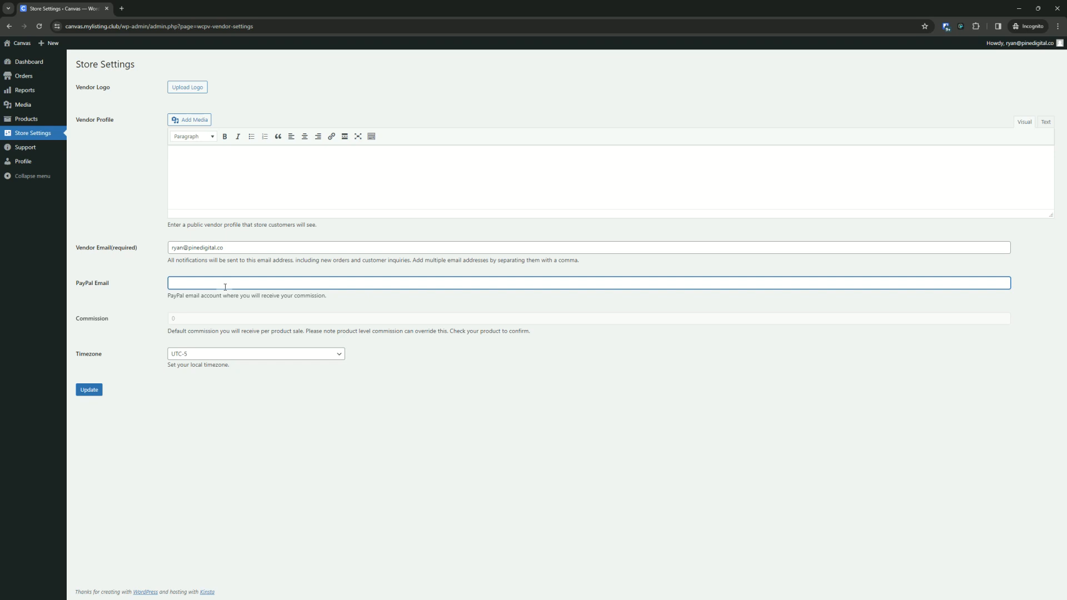
pyautogui.click(221, 284)
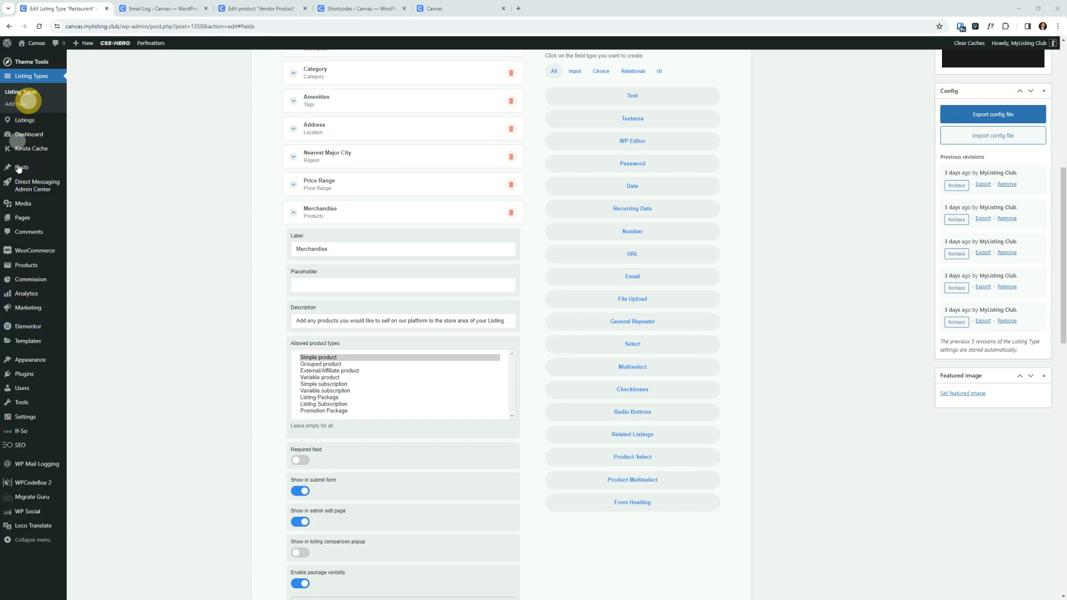
pyautogui.click(15, 423)
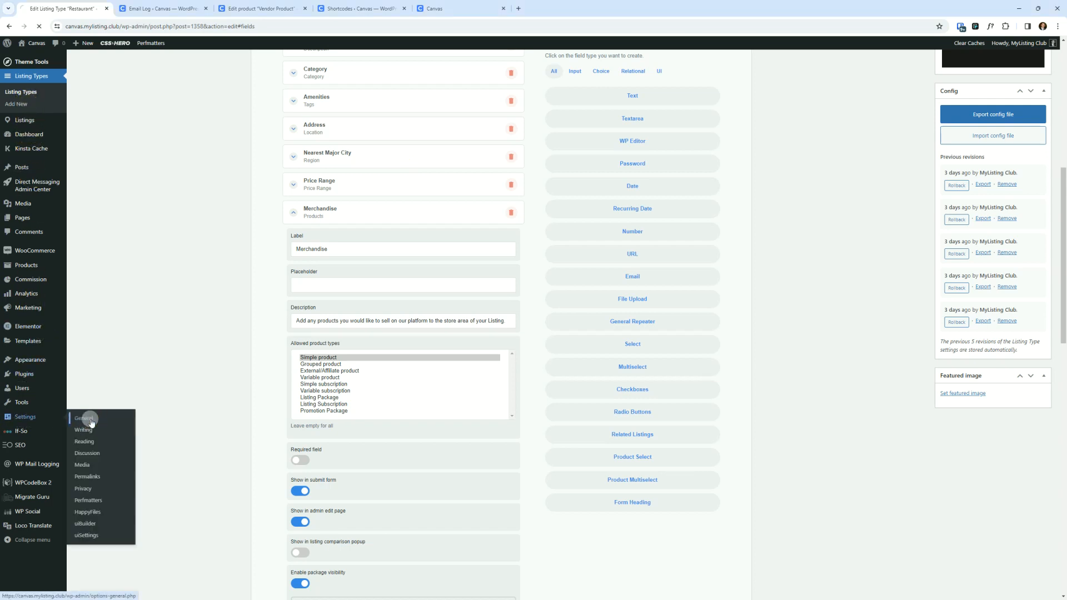
pyautogui.tripleClick(170, 209)
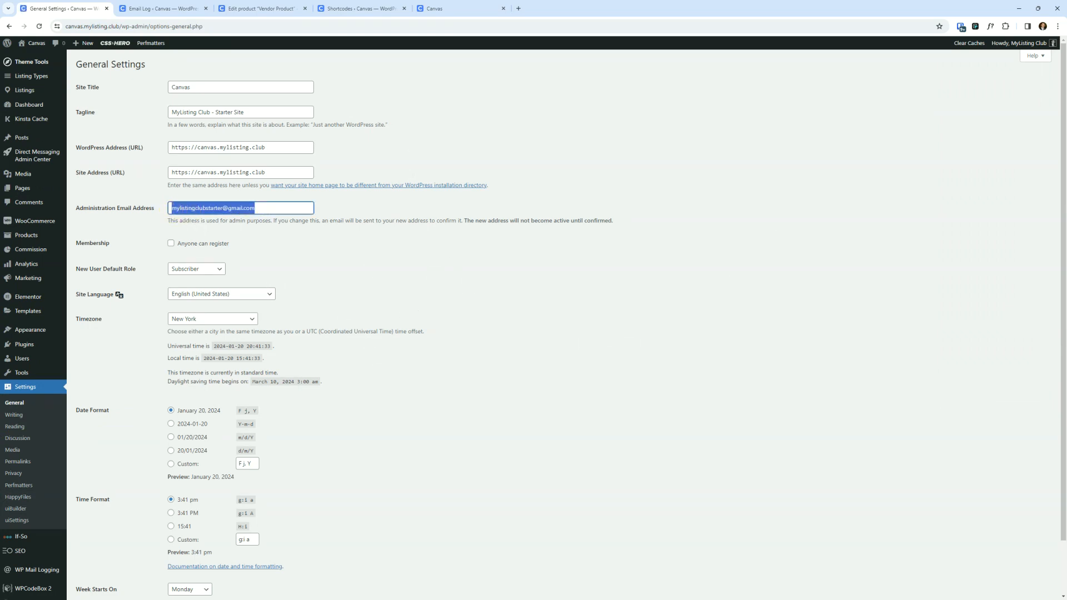
# - Back in the vendor window, open the vendor Support page
pyautogui.moveTo(1066, 133); pyautogui.dragTo(740, 124)
pyautogui.doubleClick(740, 124)
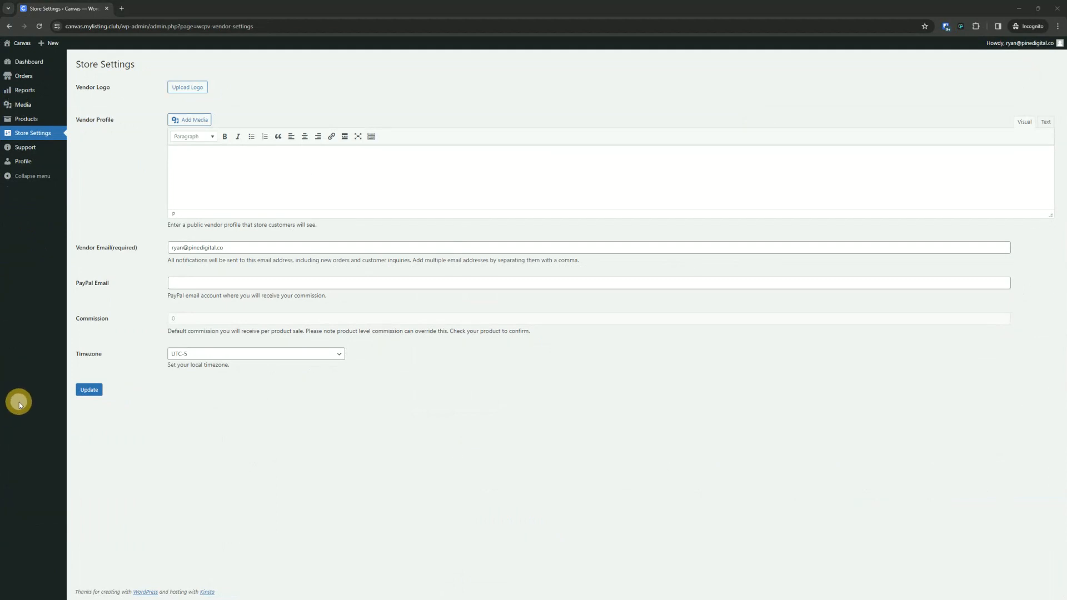
pyautogui.click(28, 148)
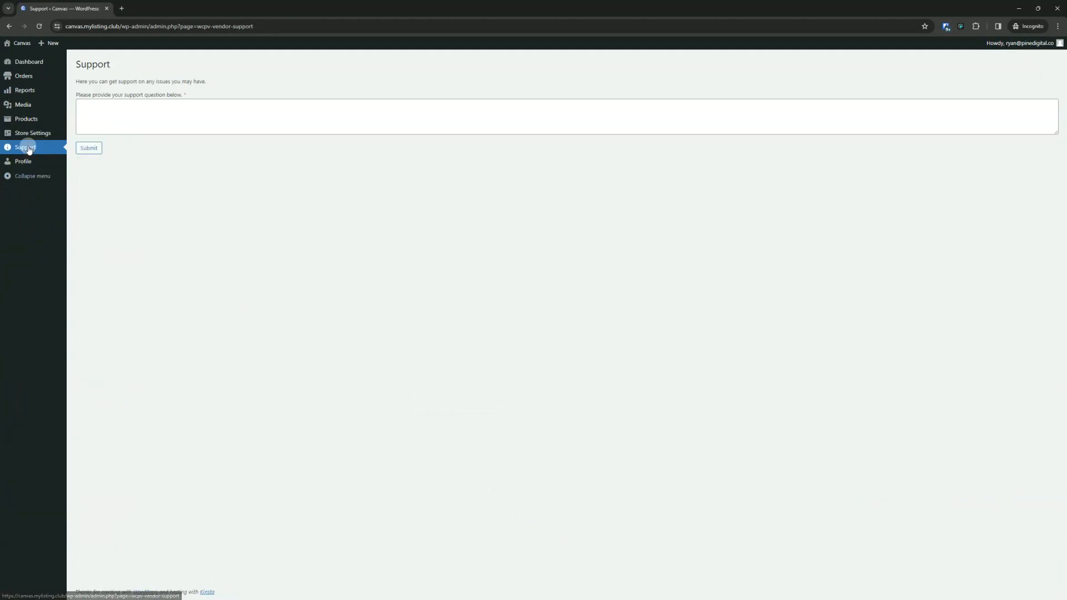
# - Submit the support question "I need help!" from the vendor's Support page
pyautogui.click(106, 114)
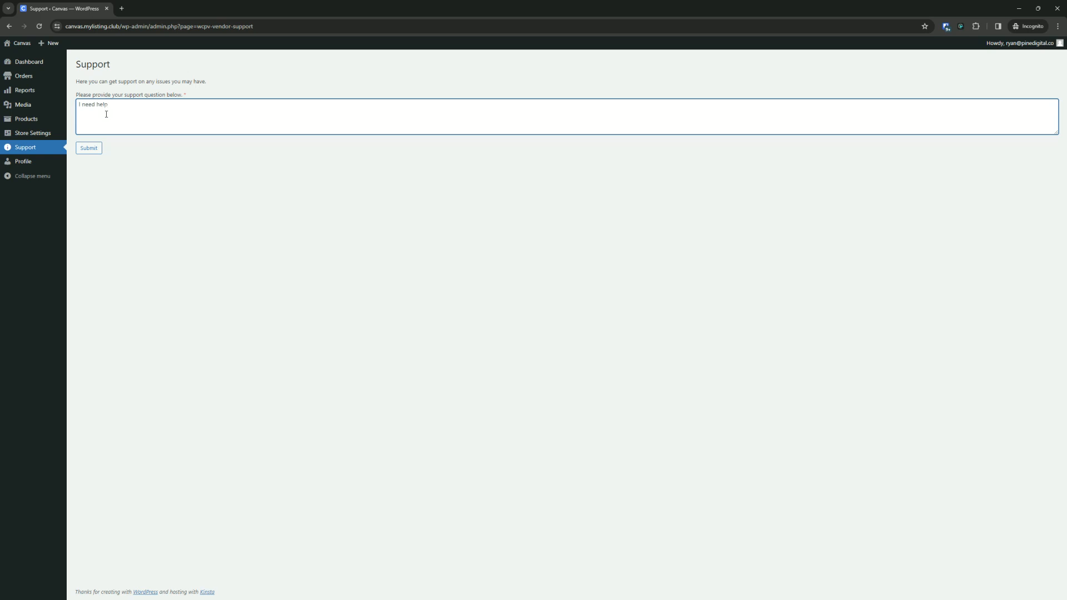
pyautogui.click(88, 148)
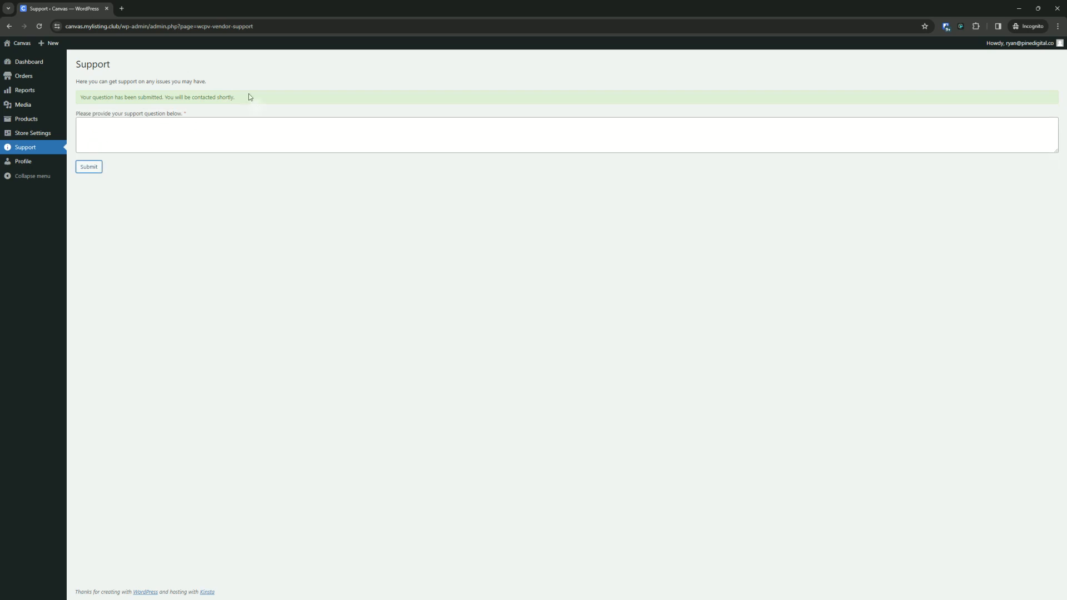
# - In the admin window, open the WP Mail Logging email log and view the Canvas Vendor Support Question message
pyautogui.moveTo(267, 6); pyautogui.dragTo(1066, 155)
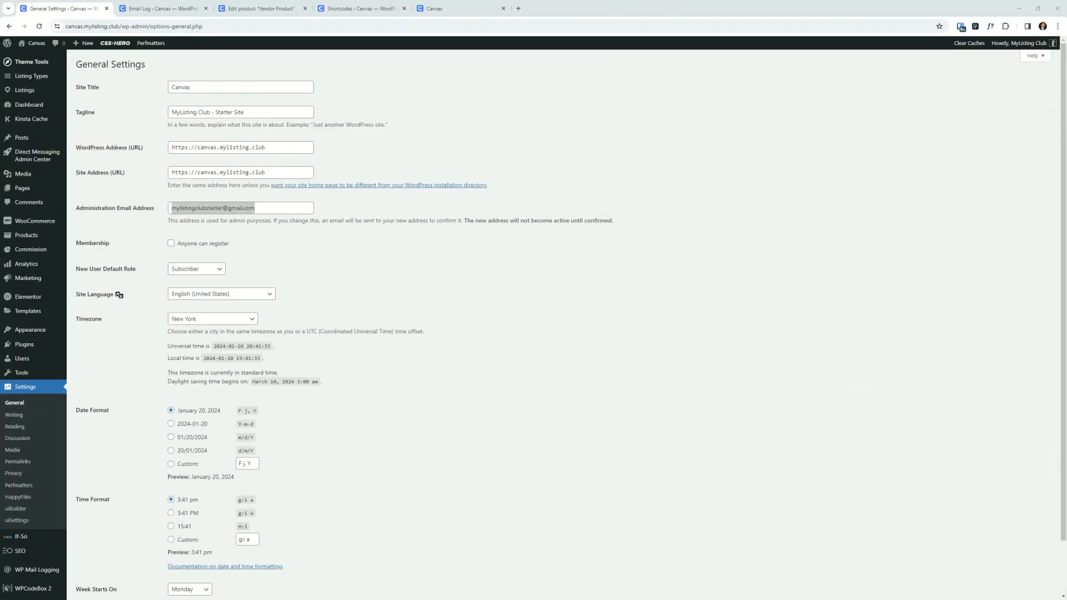
pyautogui.click(16, 403)
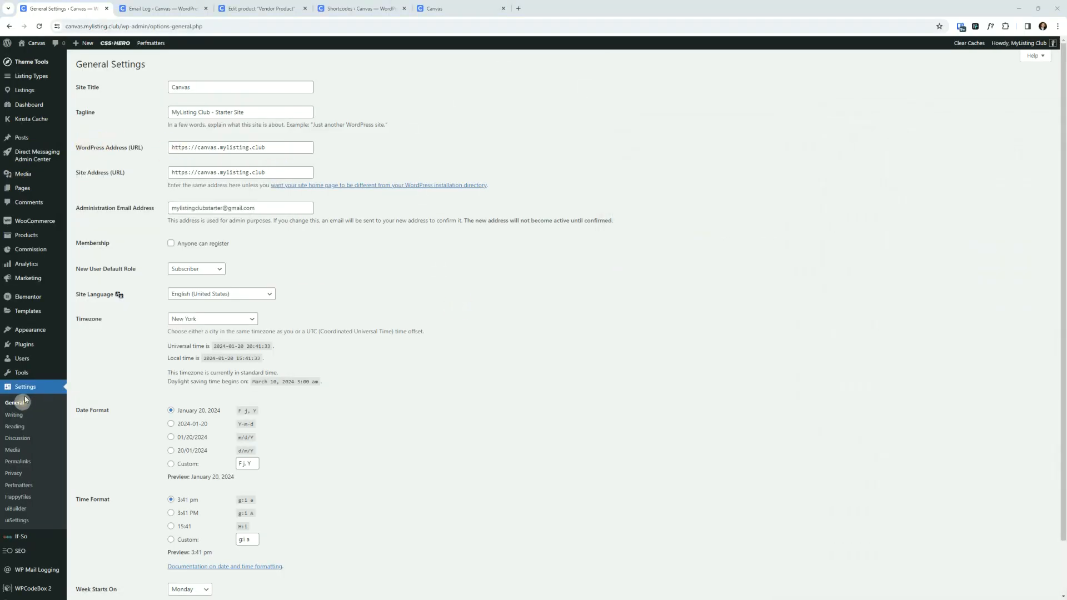
pyautogui.click(25, 104)
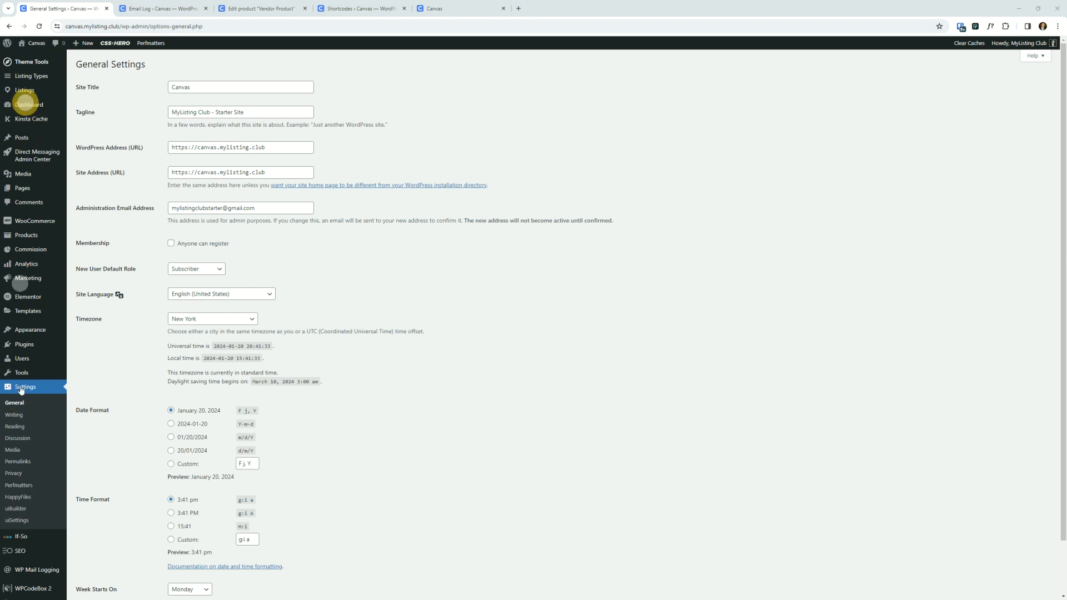
pyautogui.click(46, 570)
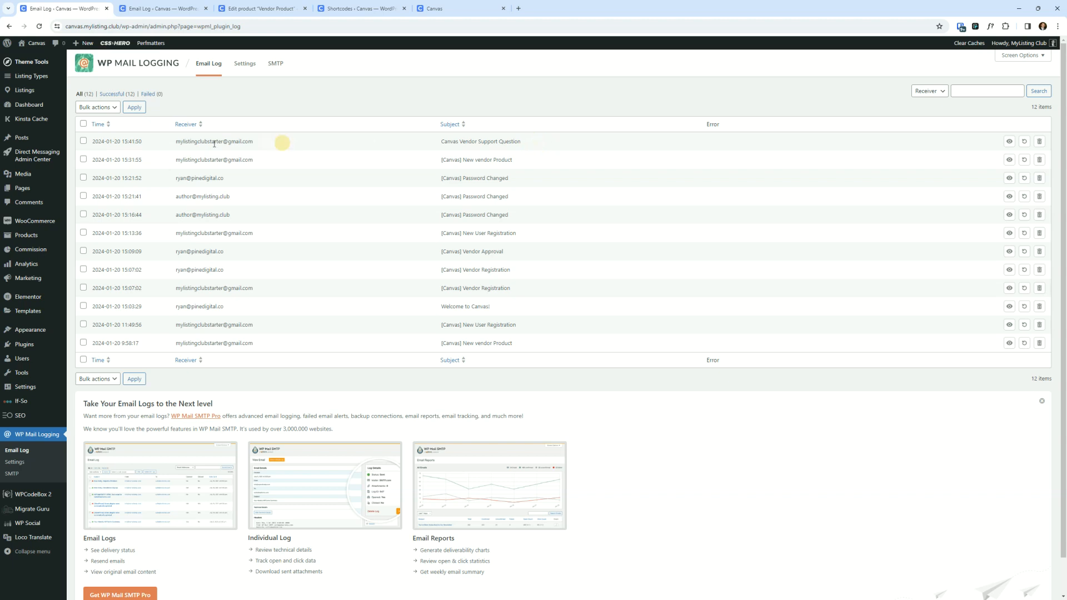
pyautogui.moveTo(281, 142); pyautogui.dragTo(172, 143)
pyautogui.moveTo(521, 141); pyautogui.dragTo(424, 140)
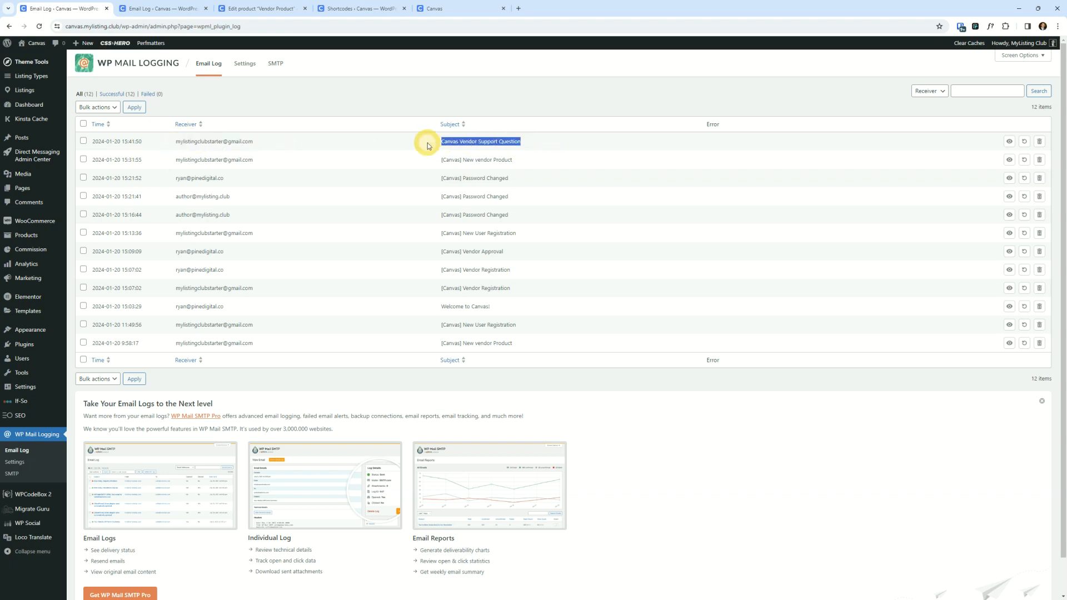
pyautogui.click(1008, 142)
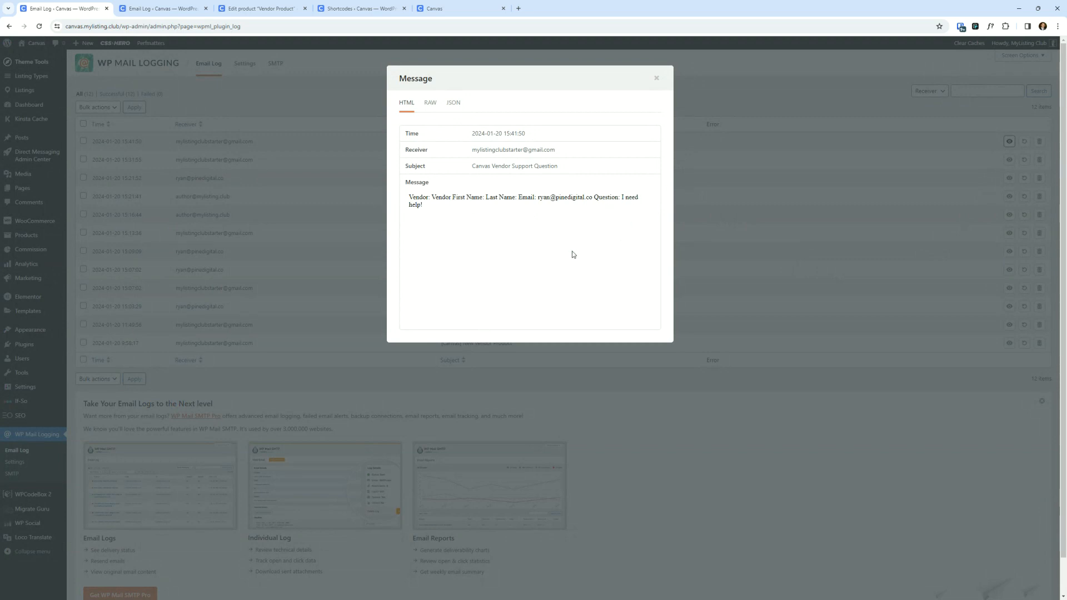
pyautogui.moveTo(442, 207); pyautogui.dragTo(621, 196)
pyautogui.click(656, 78)
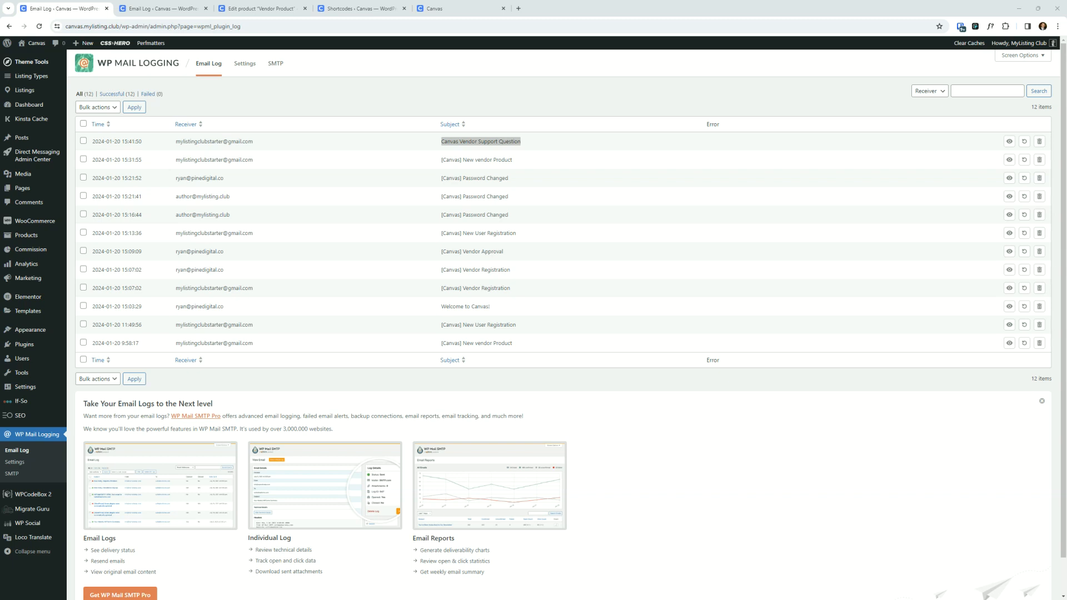
# - Back in the vendor window, browse the vendor Dashboard, Orders and Media pages
pyautogui.hotkey('alt', 'Tab')
pyautogui.doubleClick(665, 184)
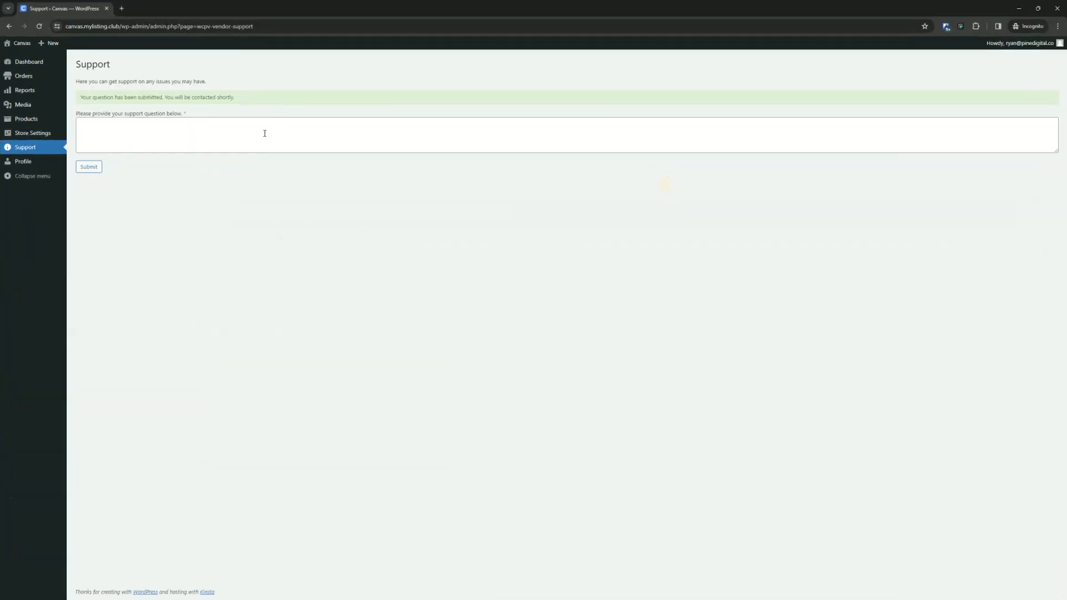
pyautogui.click(32, 65)
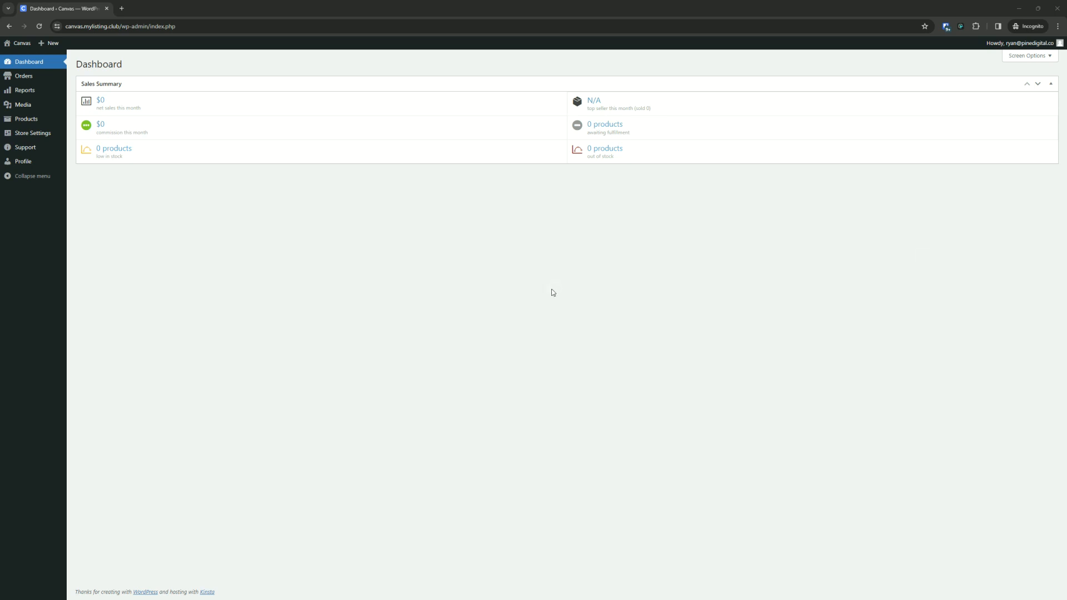
pyautogui.click(28, 81)
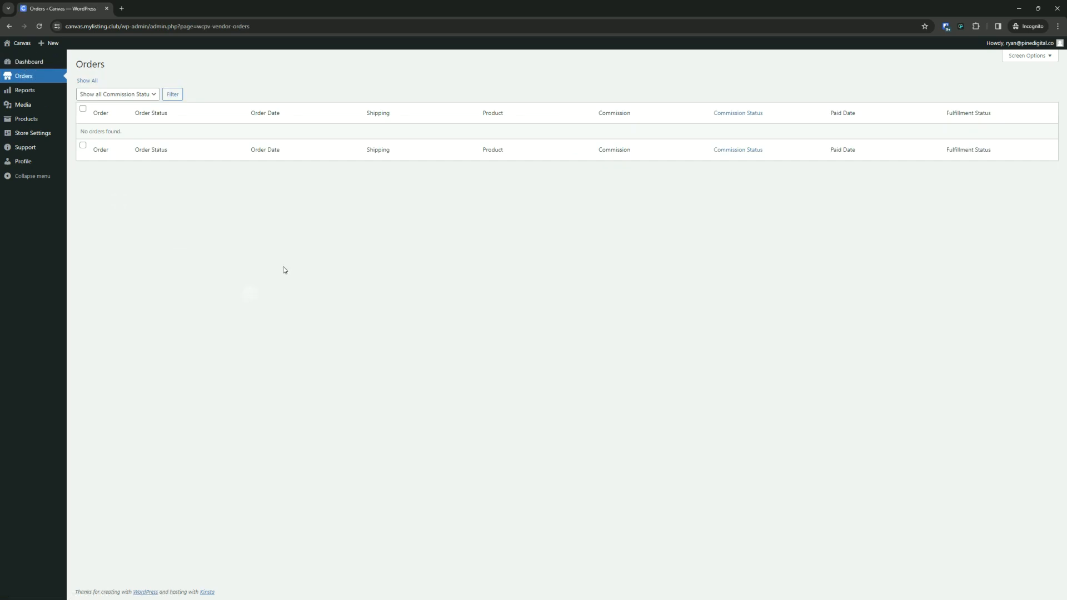
pyautogui.click(19, 110)
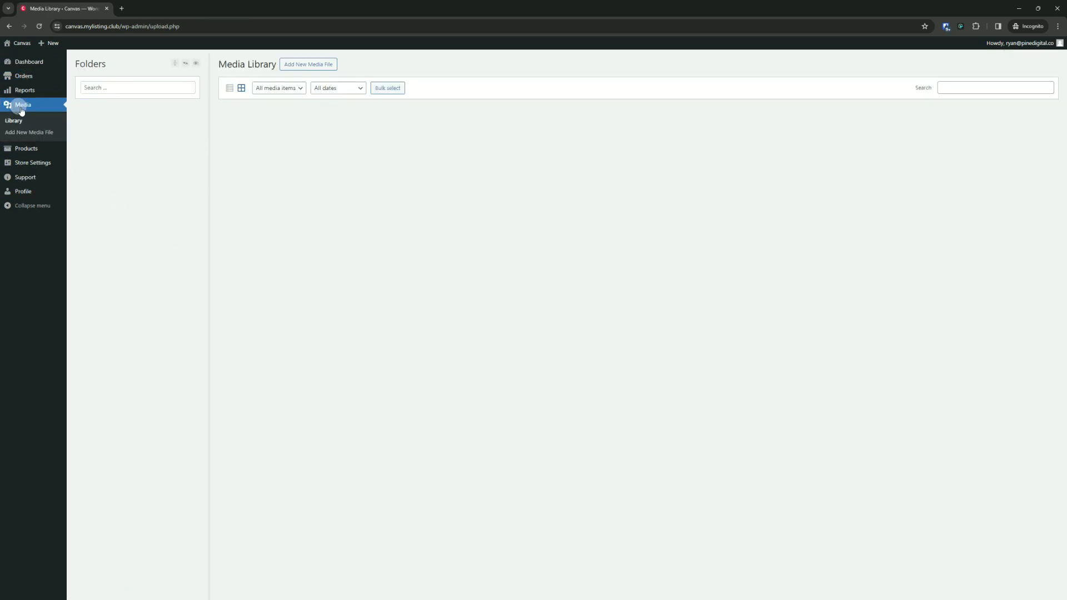
pyautogui.click(30, 63)
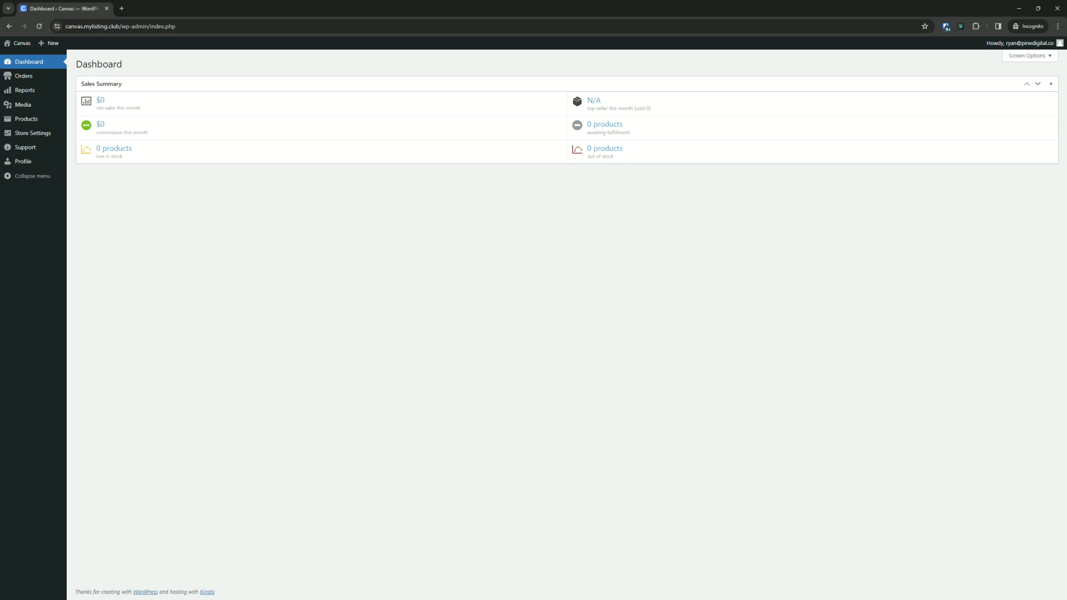
# - In the admin window, open uBuilder site settings, turn the Theme's Admin theme option to Yes and save
pyautogui.click(744, 348)
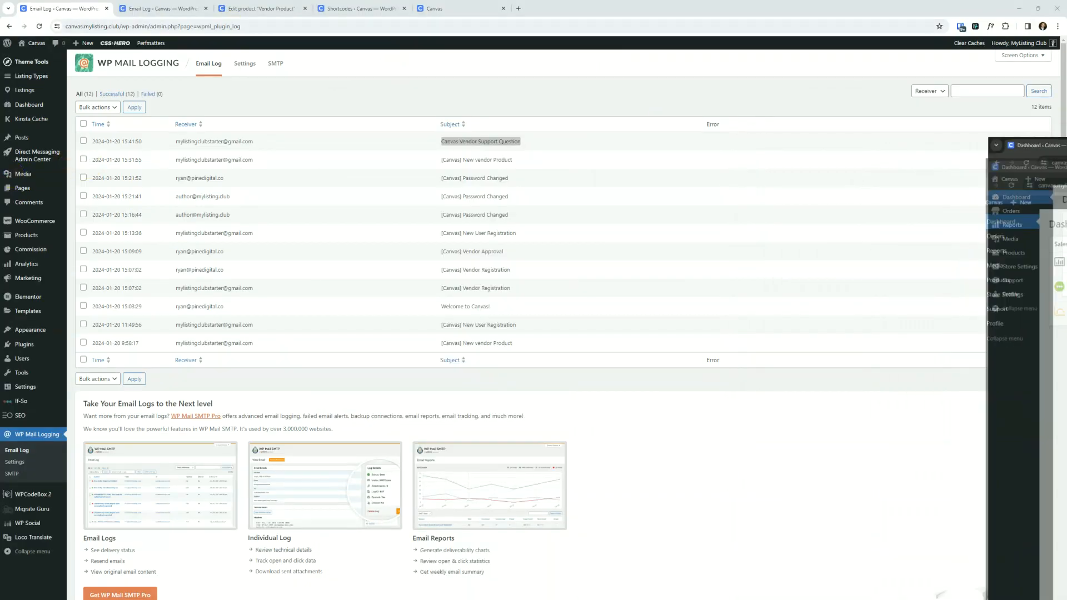
pyautogui.click(30, 439)
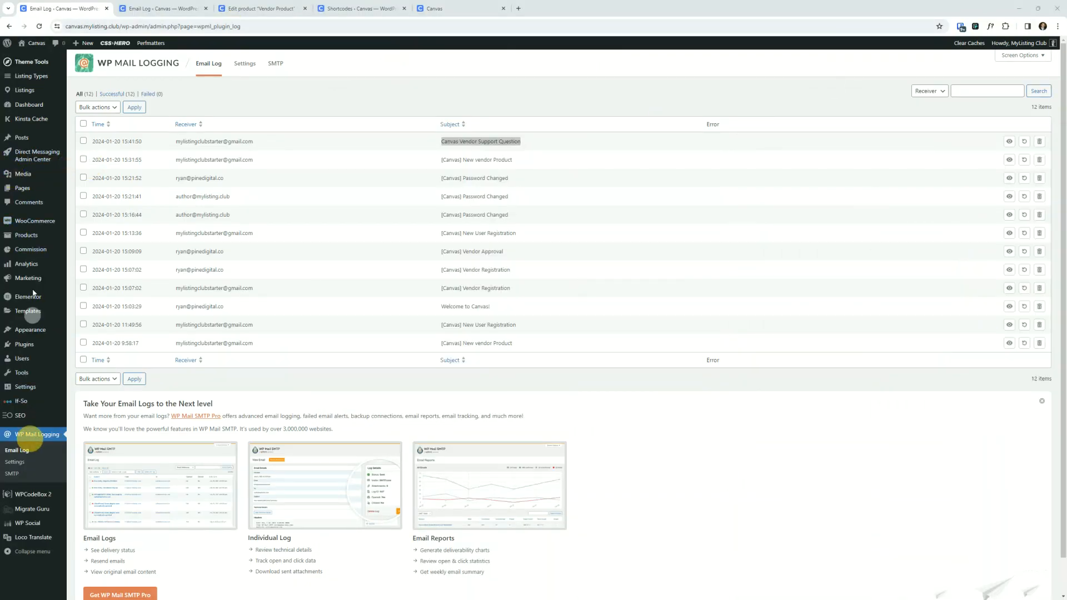
pyautogui.click(29, 97)
pyautogui.moveTo(25, 385)
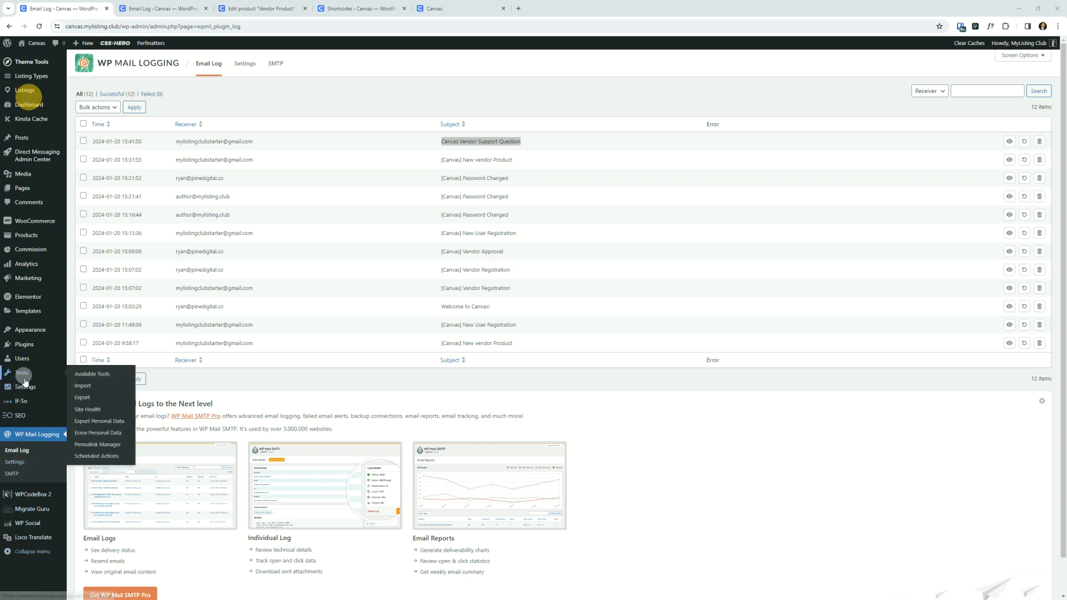
pyautogui.click(91, 506)
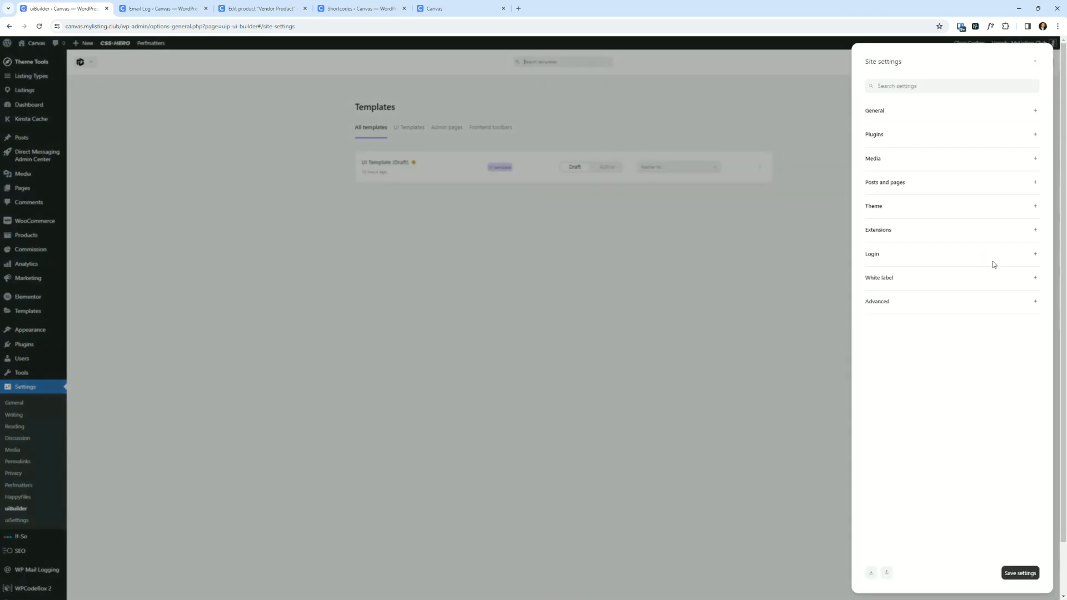
pyautogui.click(927, 207)
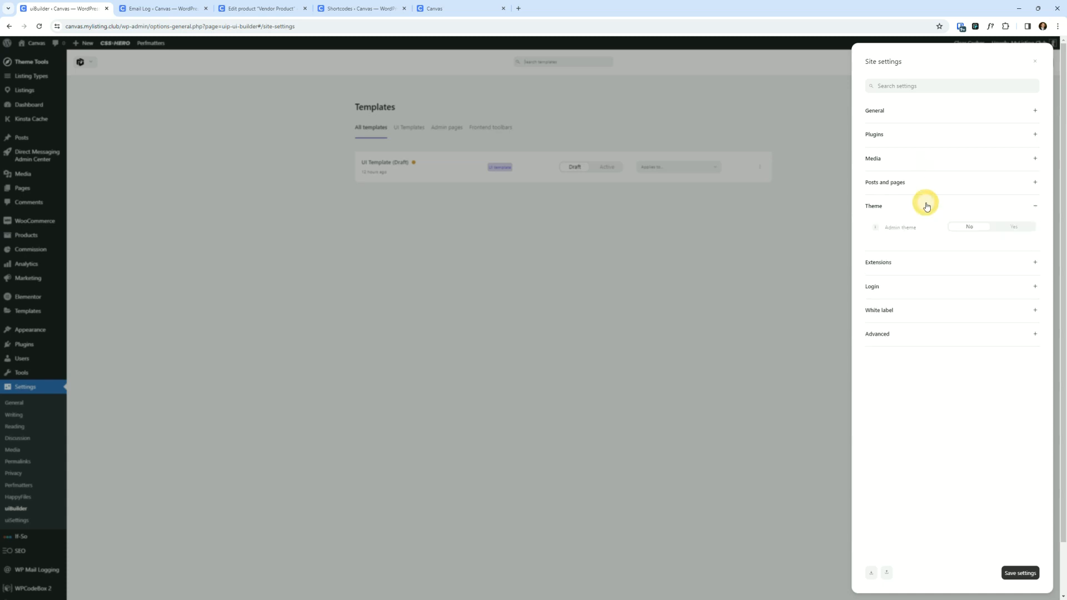
pyautogui.click(1007, 232)
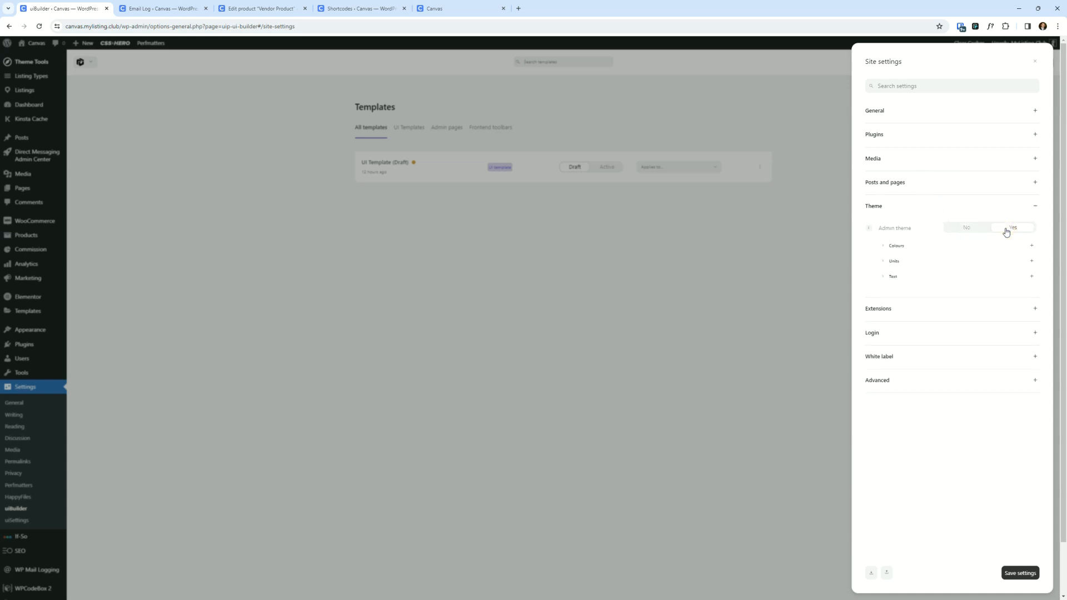
pyautogui.click(1026, 569)
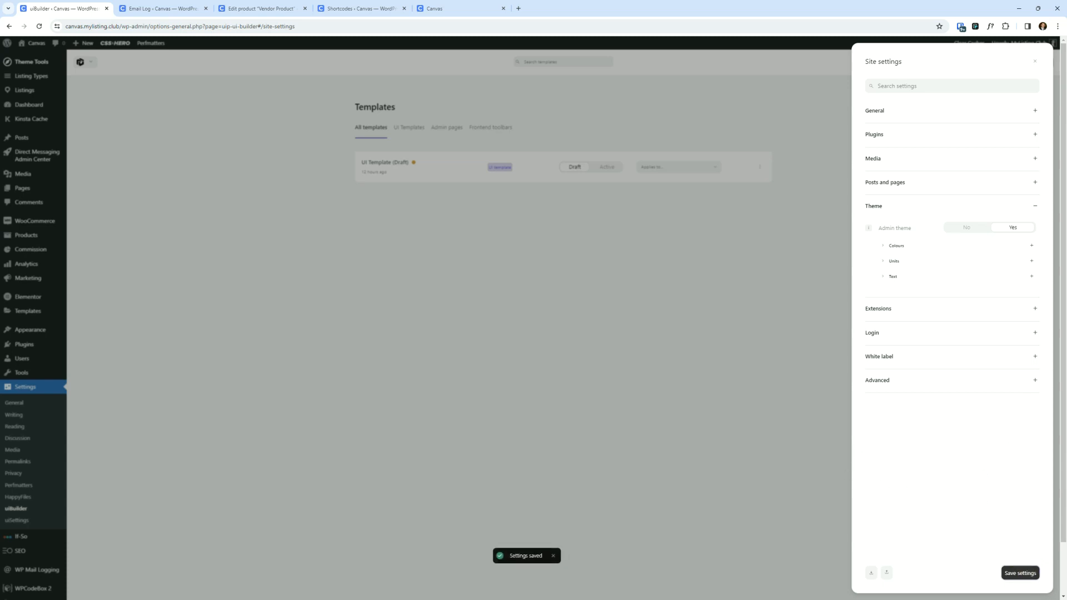
# - Duplicate the vendor dashboard tab and switch between both tabs to compare the themed layout
pyautogui.moveTo(615, 599); pyautogui.dragTo(461, 186)
pyautogui.doubleClick(458, 186)
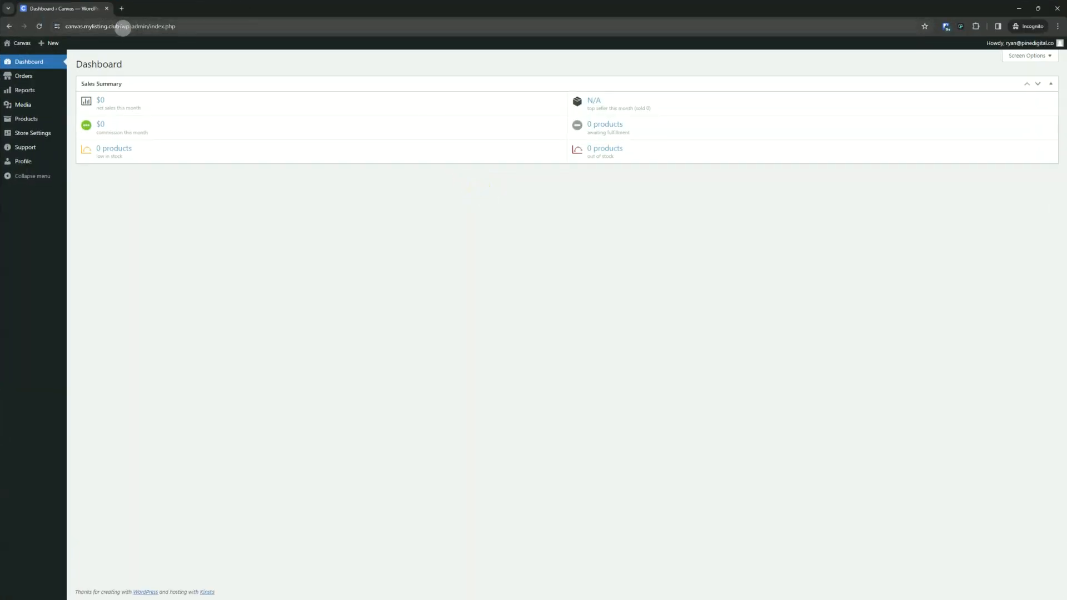
pyautogui.rightClick(54, 8)
pyautogui.click(86, 83)
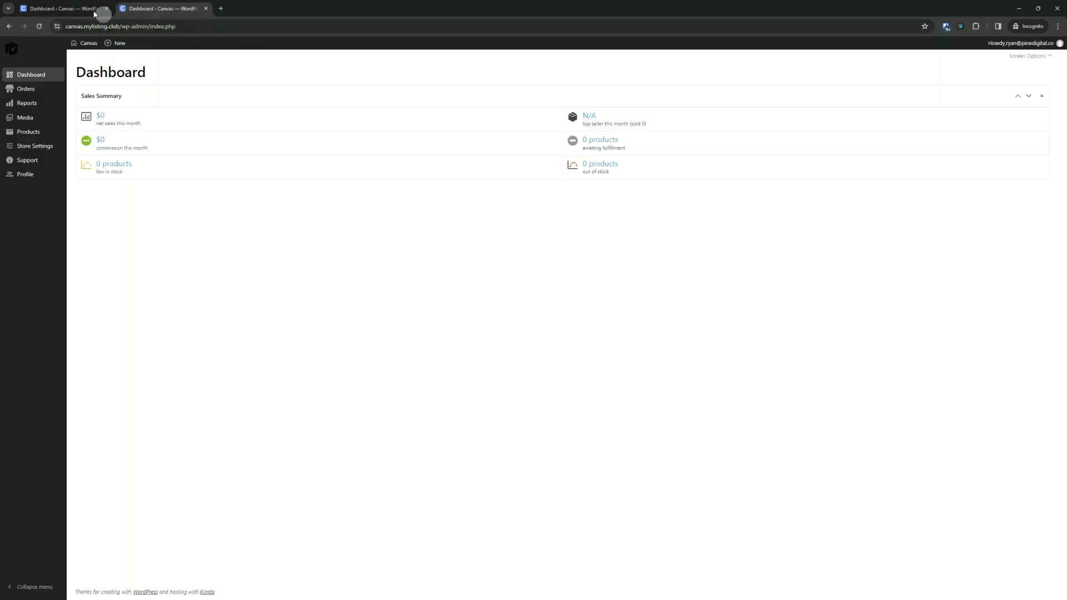
pyautogui.click(88, 10)
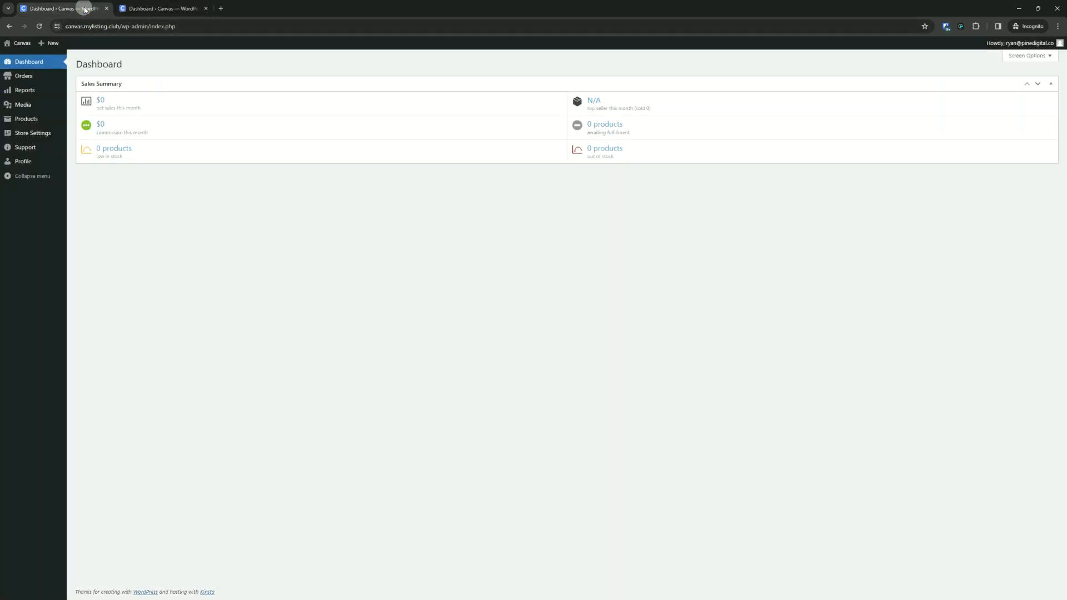
pyautogui.click(168, 6)
pyautogui.click(61, 7)
pyautogui.click(145, 10)
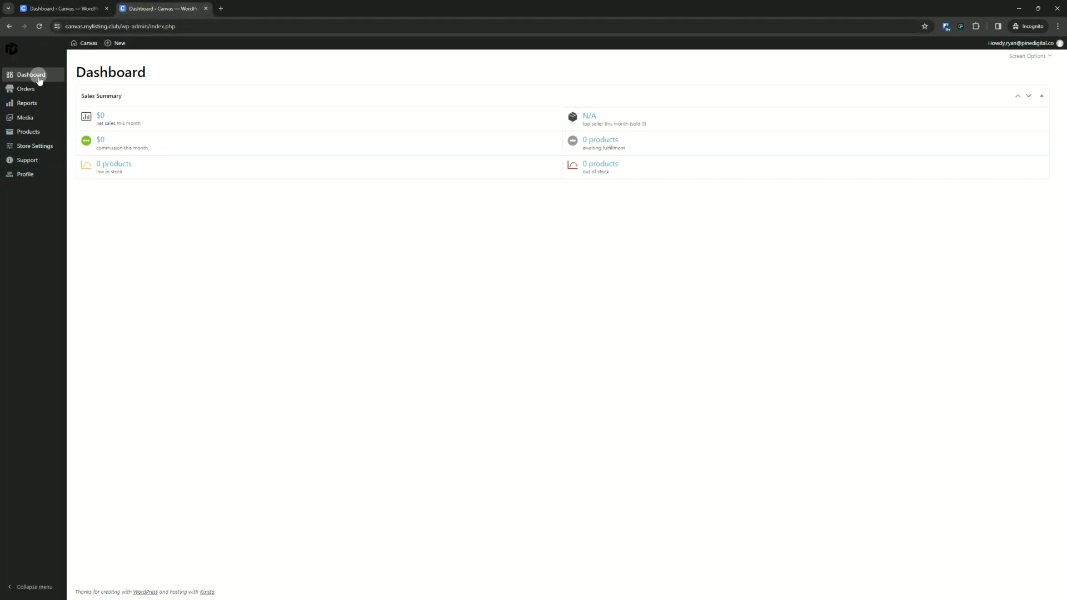
# - Browse the themed vendor Orders, Reports, Media, Products and Store Settings pages
pyautogui.click(33, 89)
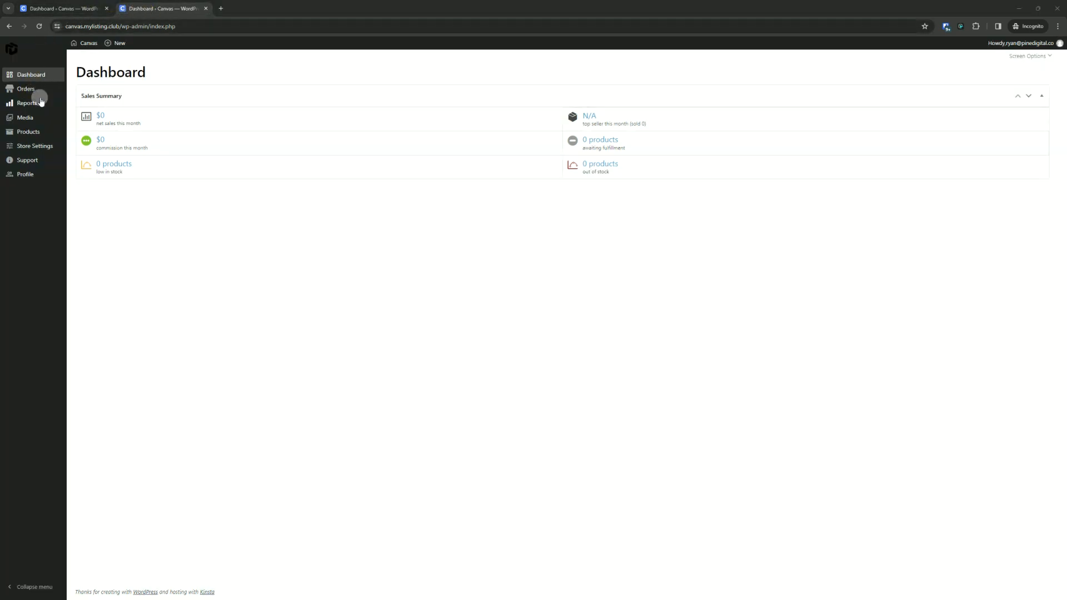
pyautogui.click(23, 104)
pyautogui.click(23, 93)
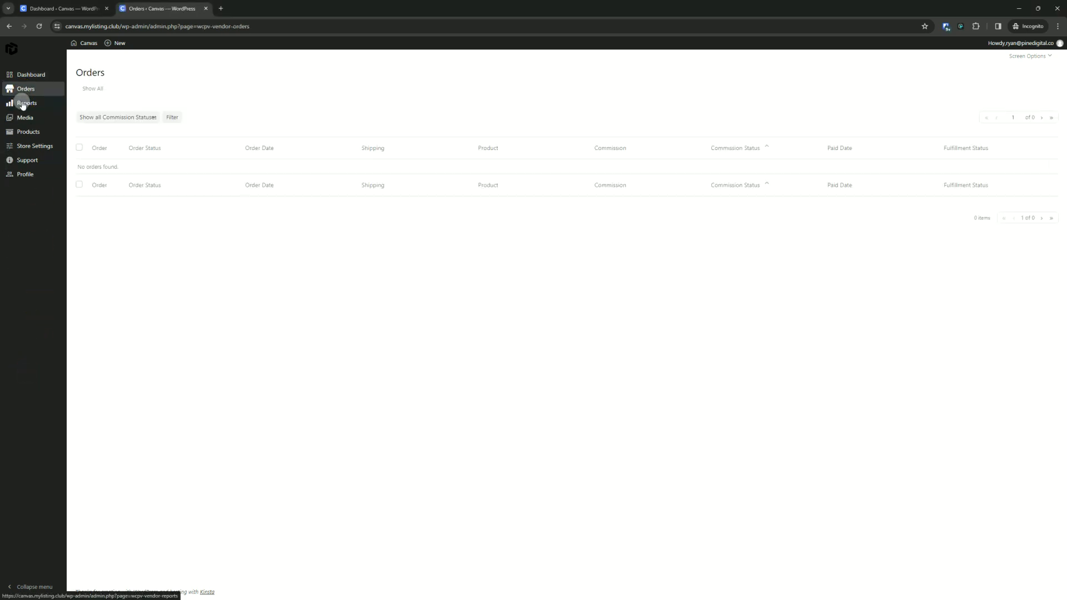
pyautogui.click(22, 104)
pyautogui.click(25, 118)
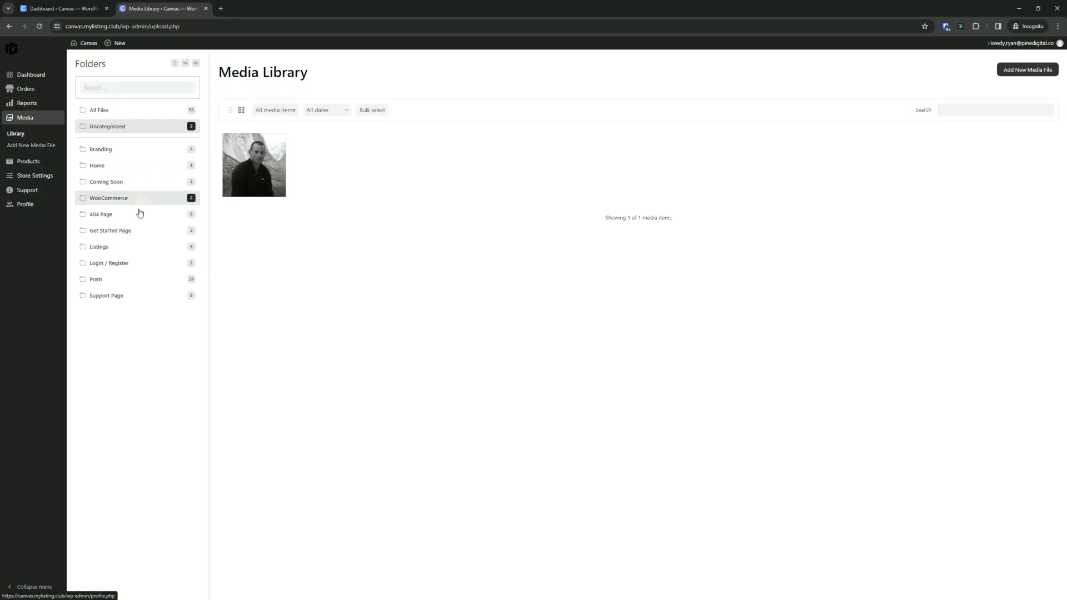
pyautogui.click(26, 164)
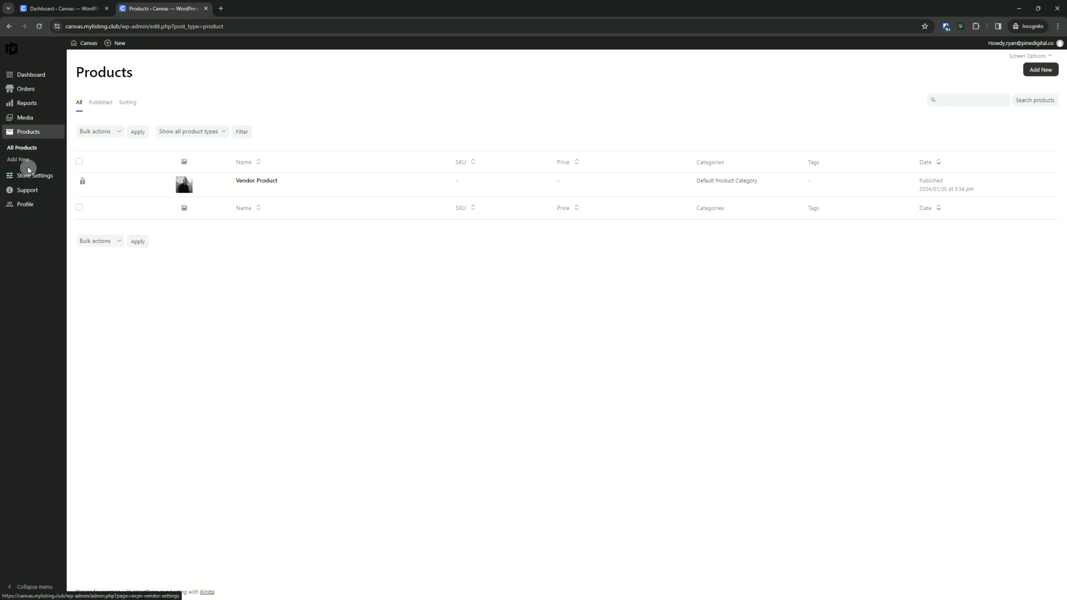
pyautogui.click(31, 175)
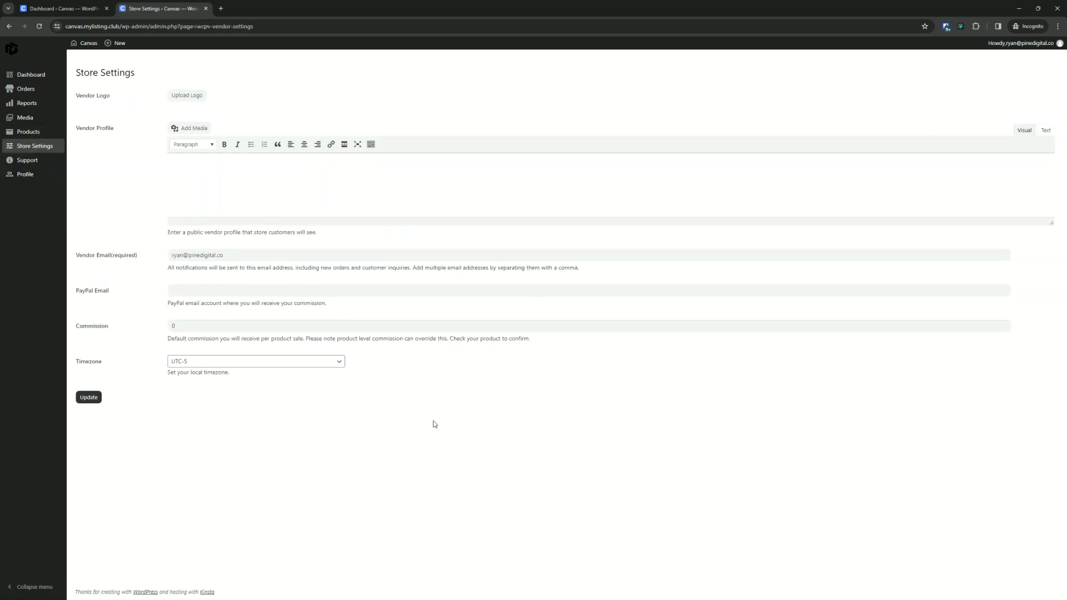
# - Back in uBuilder site settings, expand the admin theme's Colours and Units groups to review them
pyautogui.click(62, 9)
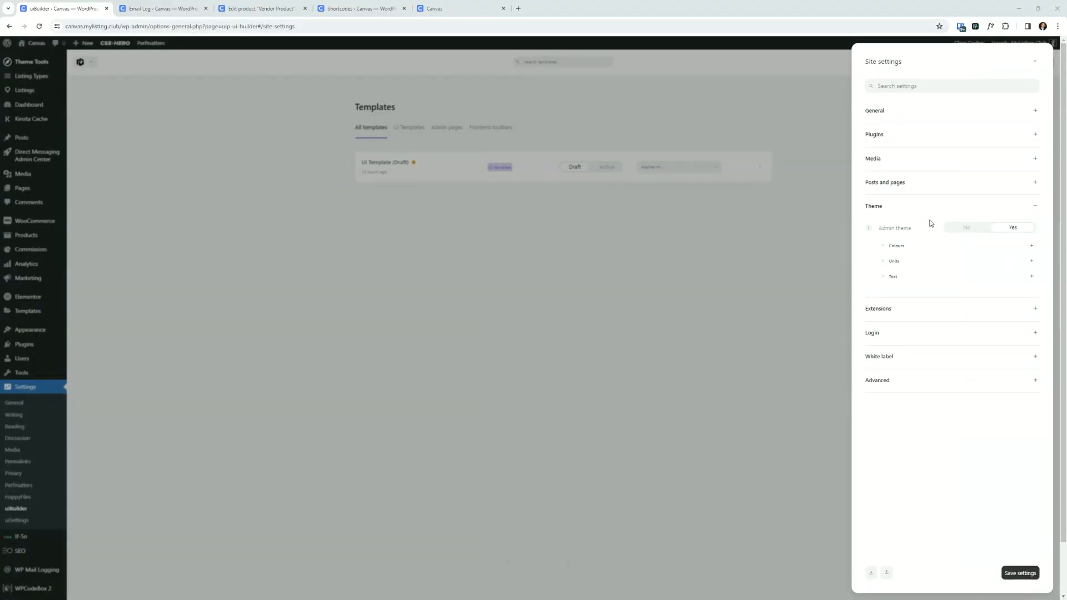
pyautogui.click(884, 247)
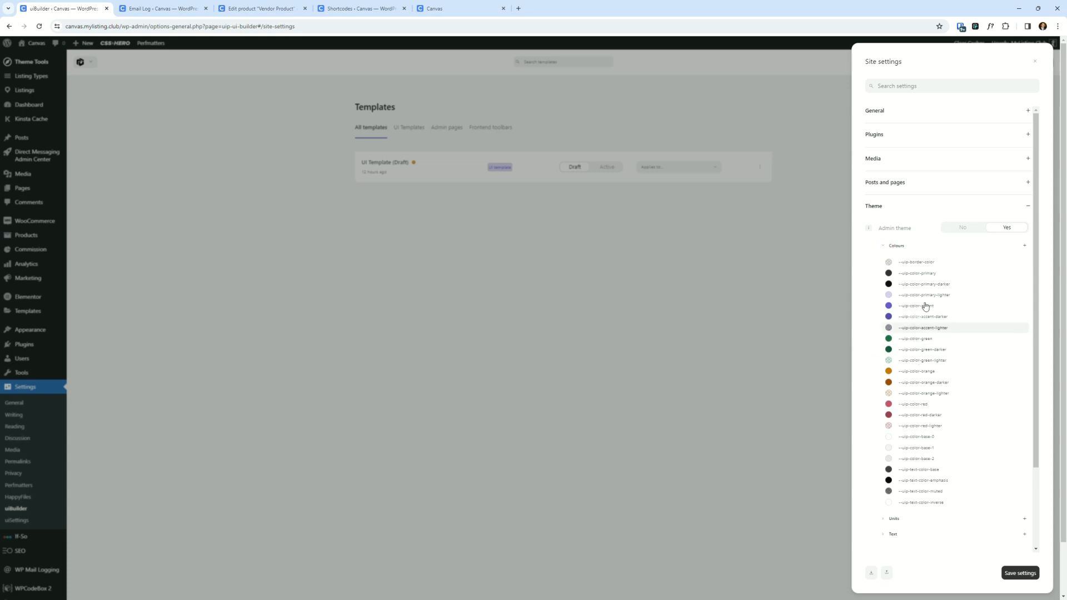
pyautogui.scroll(-3, 919, 334)
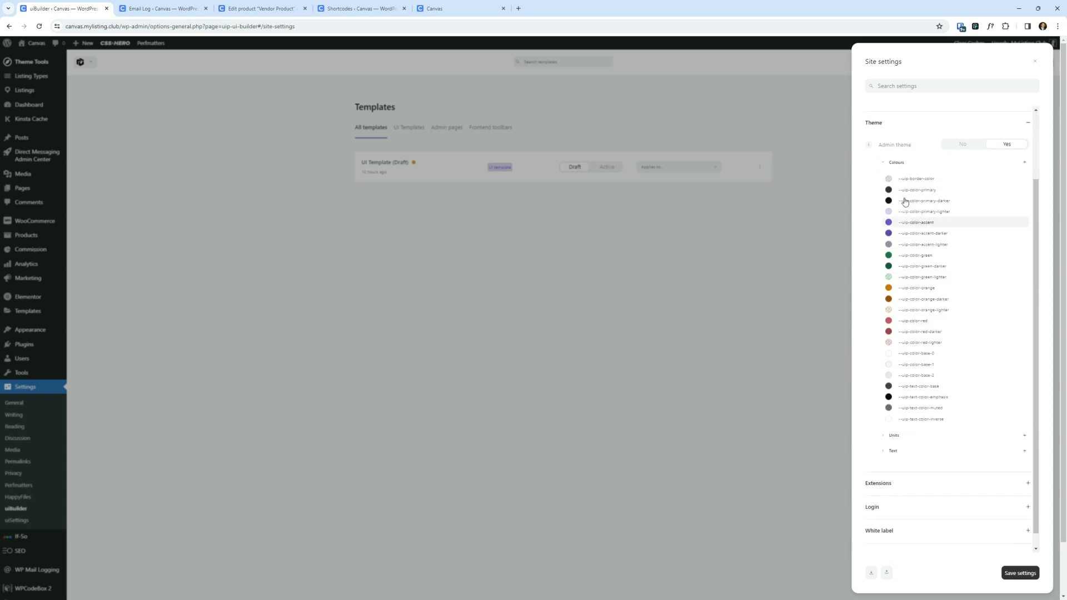
pyautogui.scroll(3, 906, 300)
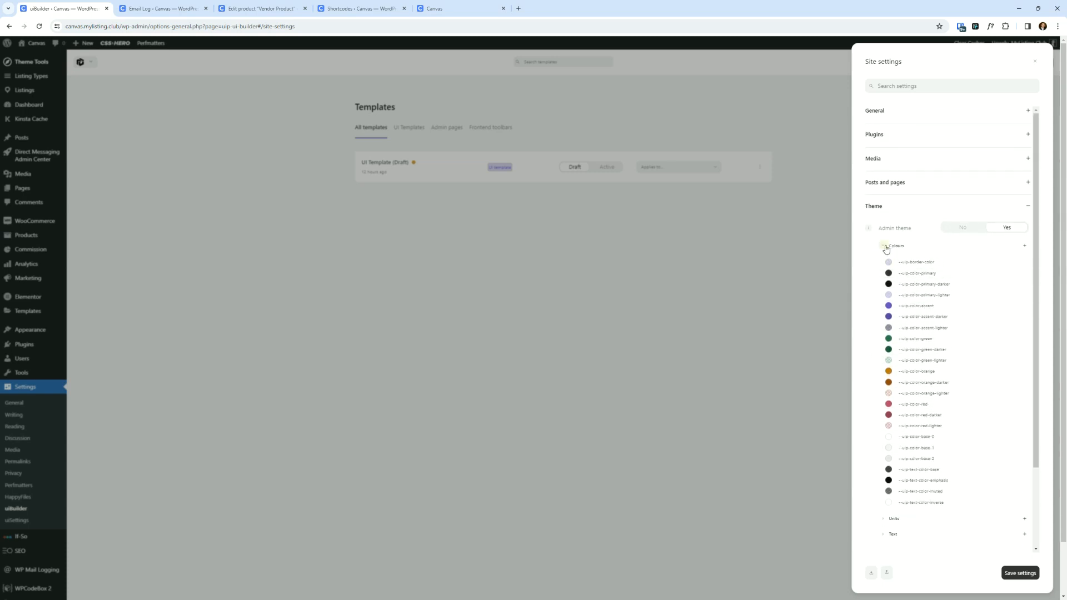
pyautogui.click(887, 248)
pyautogui.click(881, 264)
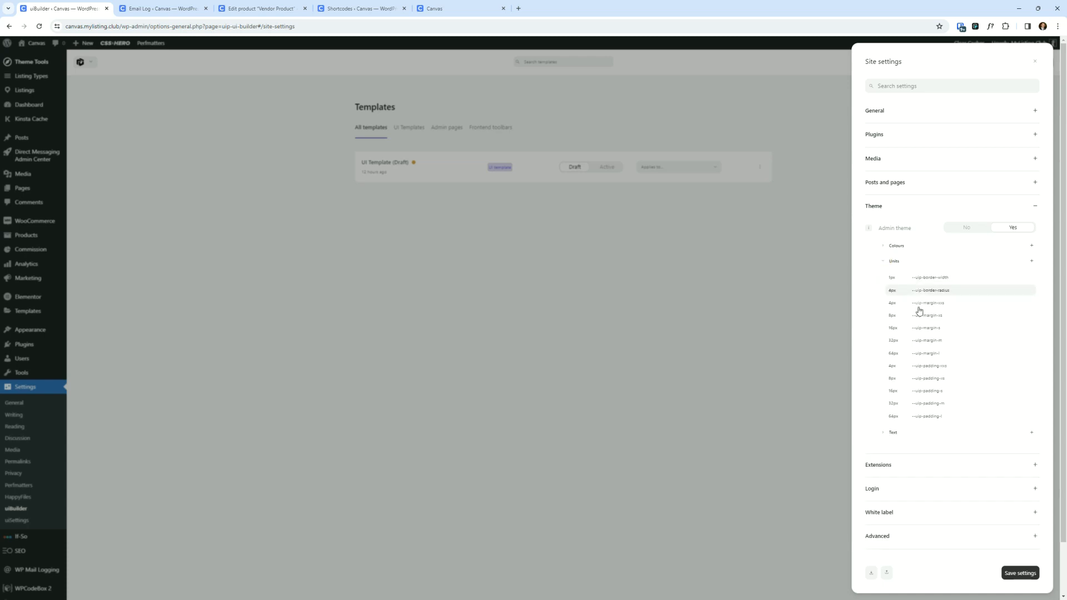
# - Collapse the Units group, expand the Text group and open its body font-family variable for review, then close the settings panel
pyautogui.click(883, 264)
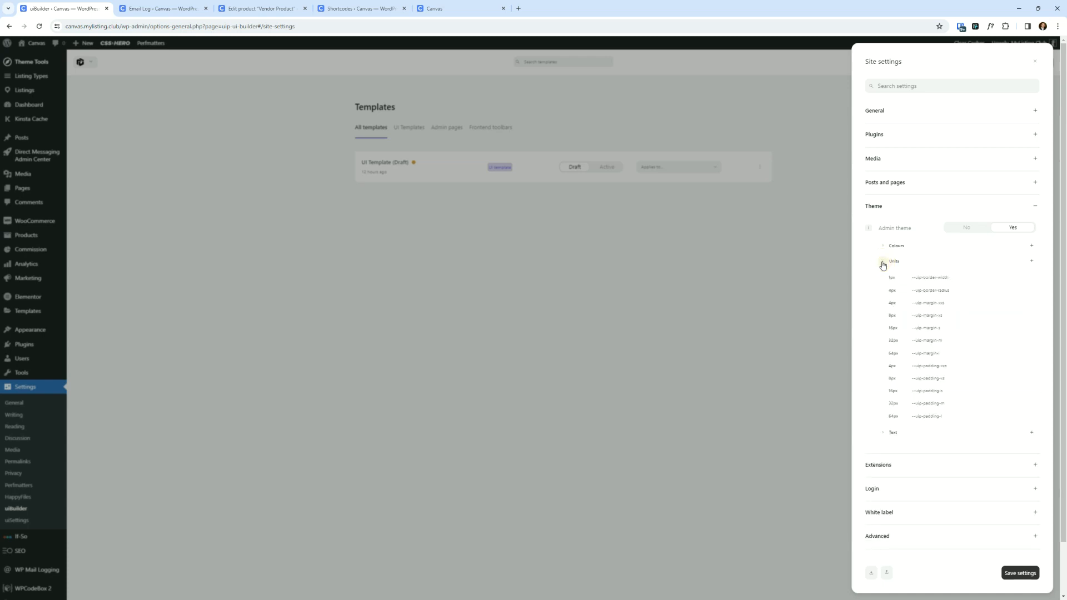
pyautogui.click(883, 263)
pyautogui.click(882, 278)
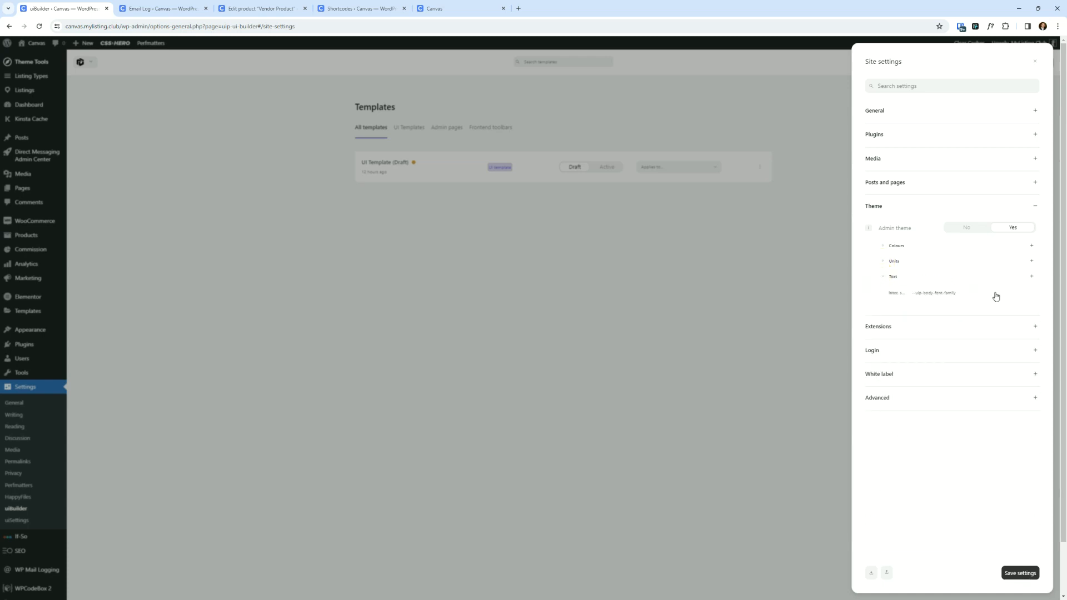
pyautogui.click(930, 292)
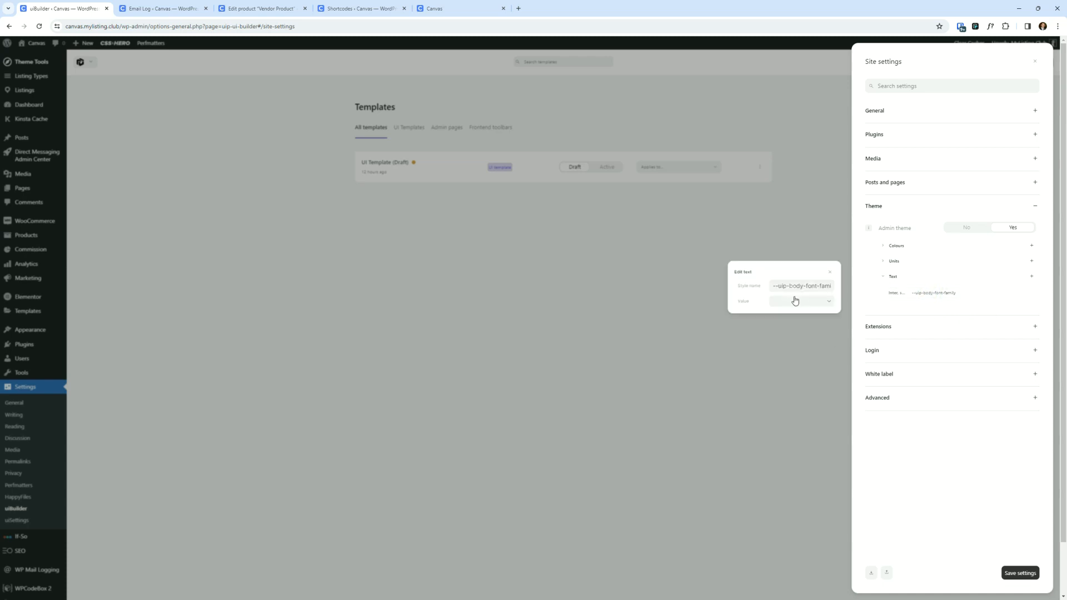
pyautogui.click(770, 422)
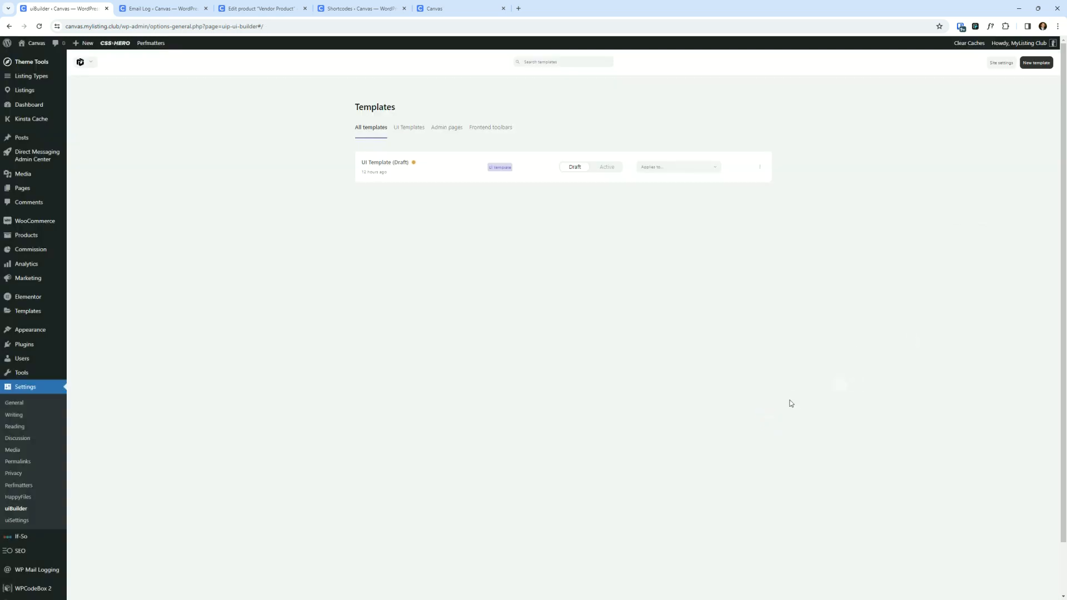
# - Reopen uBuilder site settings, switch the Theme's Admin theme option back to No and save the settings
pyautogui.click(1003, 63)
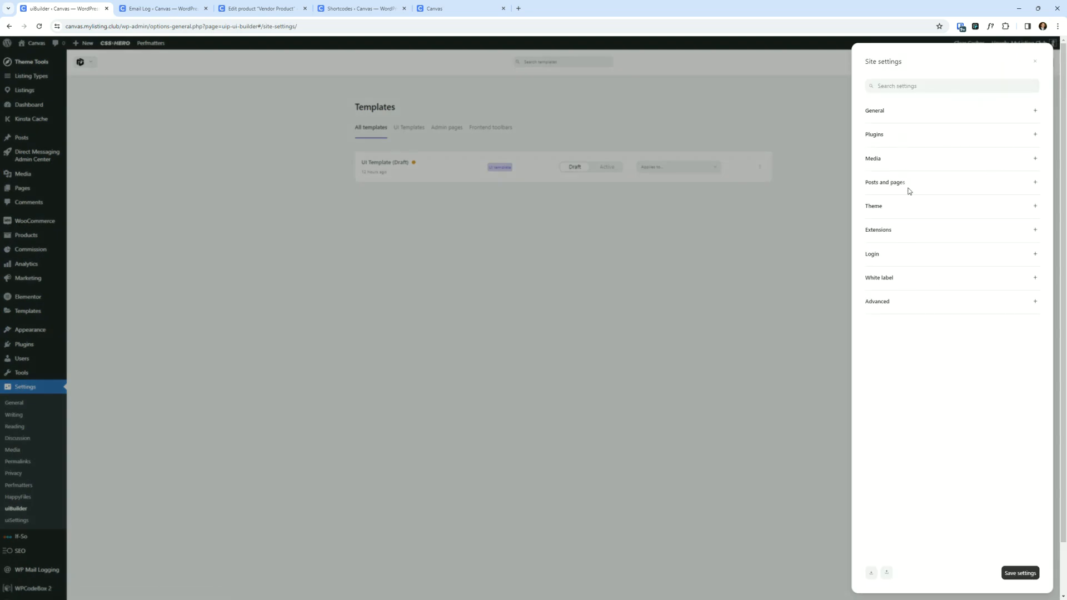
pyautogui.click(917, 210)
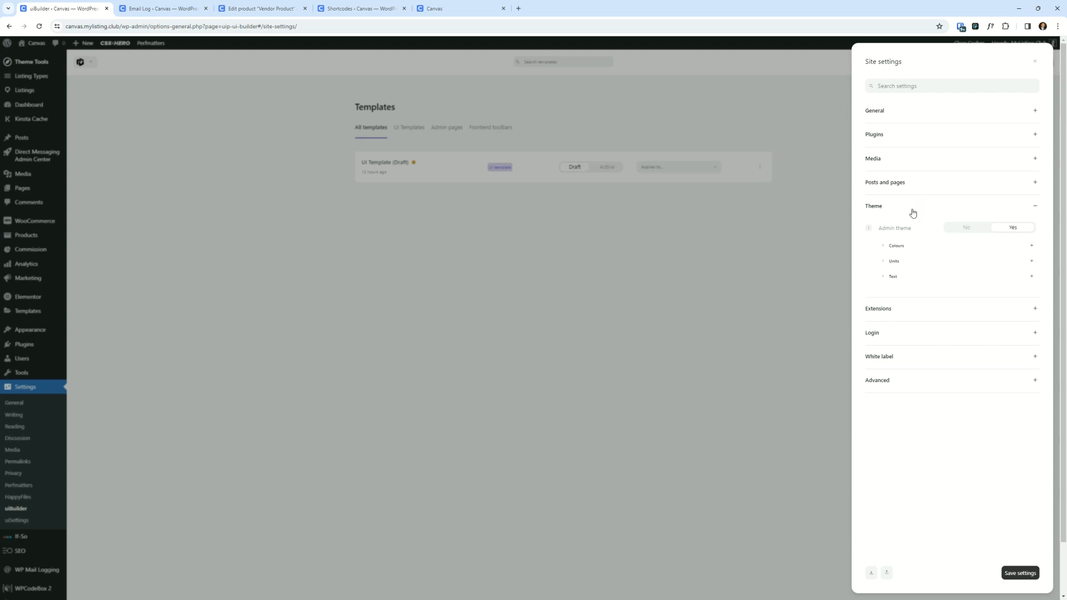
pyautogui.click(912, 213)
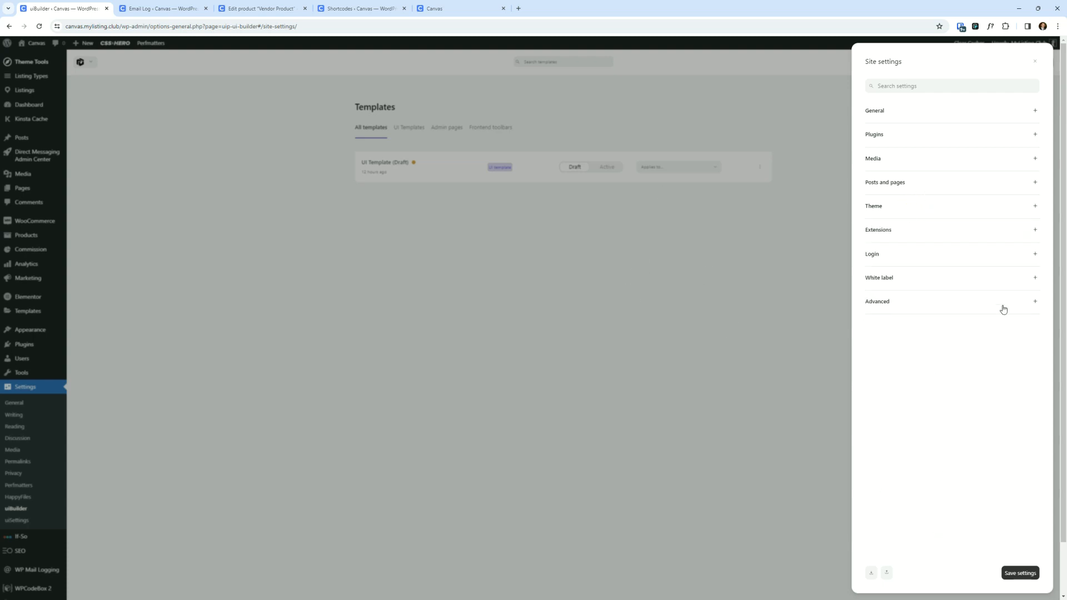
pyautogui.click(919, 210)
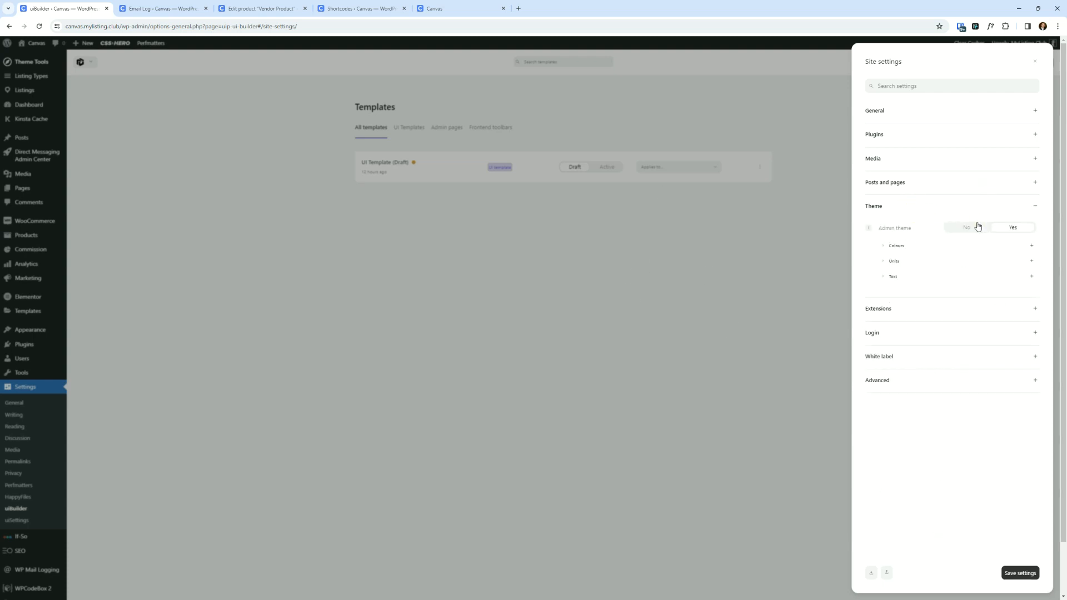
pyautogui.click(1020, 573)
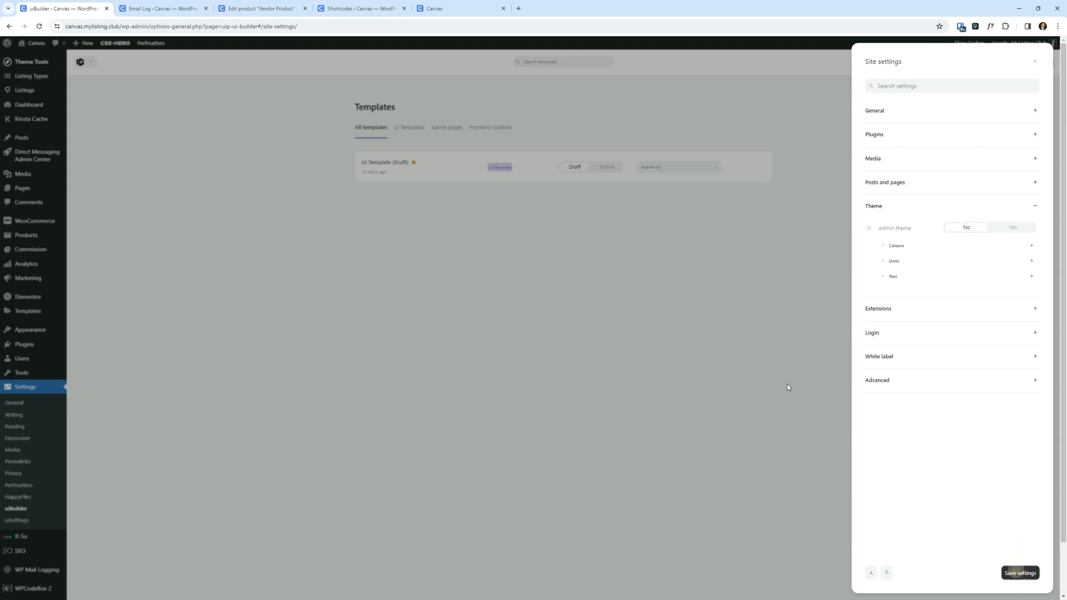
pyautogui.click(667, 385)
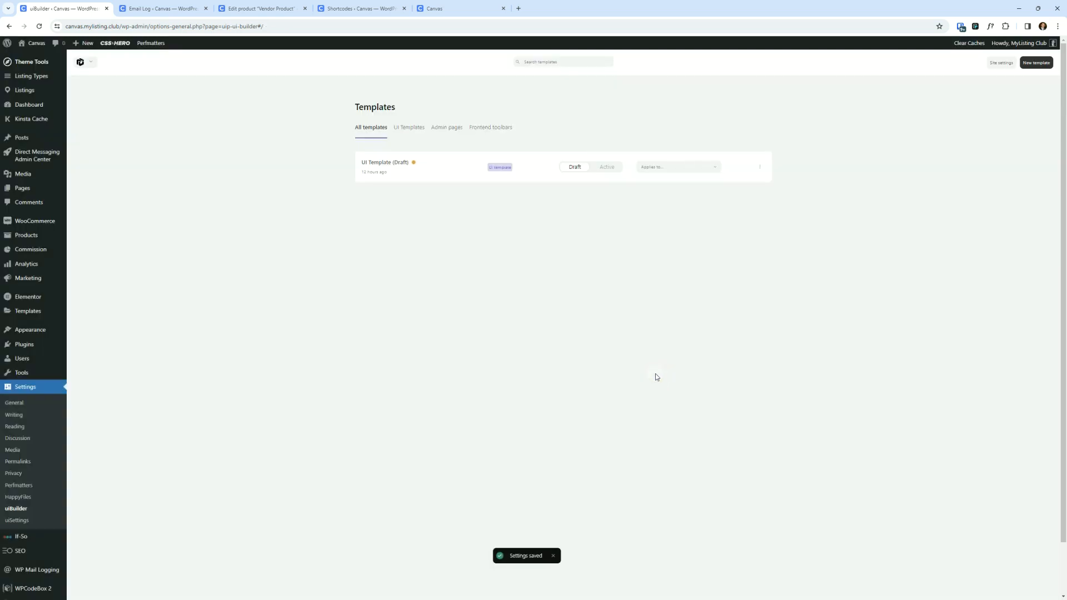
# - Bring up the vendor dashboard window and inspect the commission icon's ::before pseudo-element in developer tools
pyautogui.click(634, 359)
pyautogui.click(642, 354)
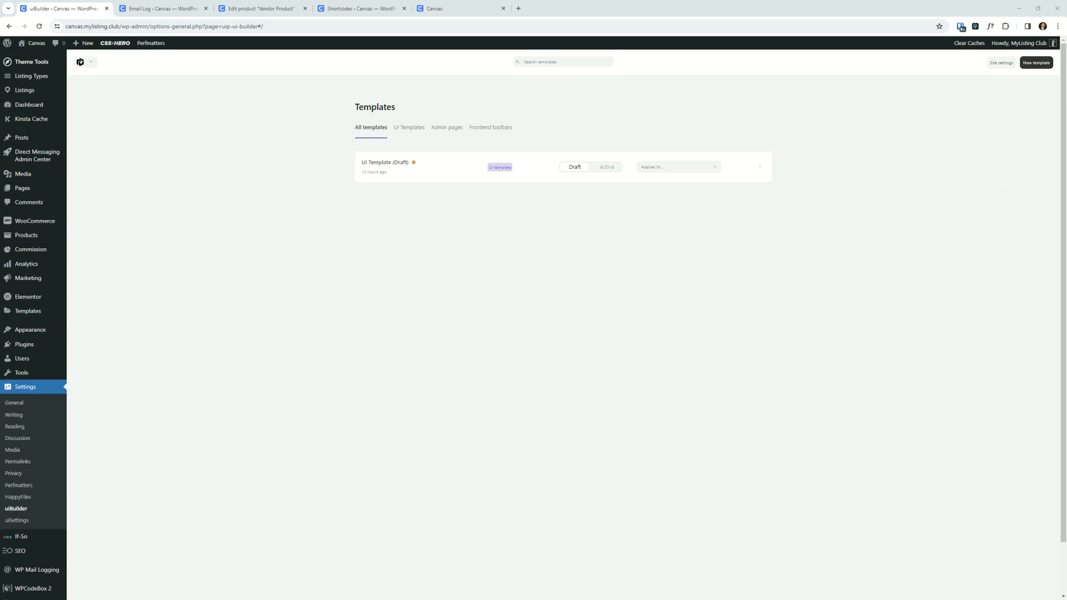
pyautogui.moveTo(1066, 150); pyautogui.dragTo(524, 219)
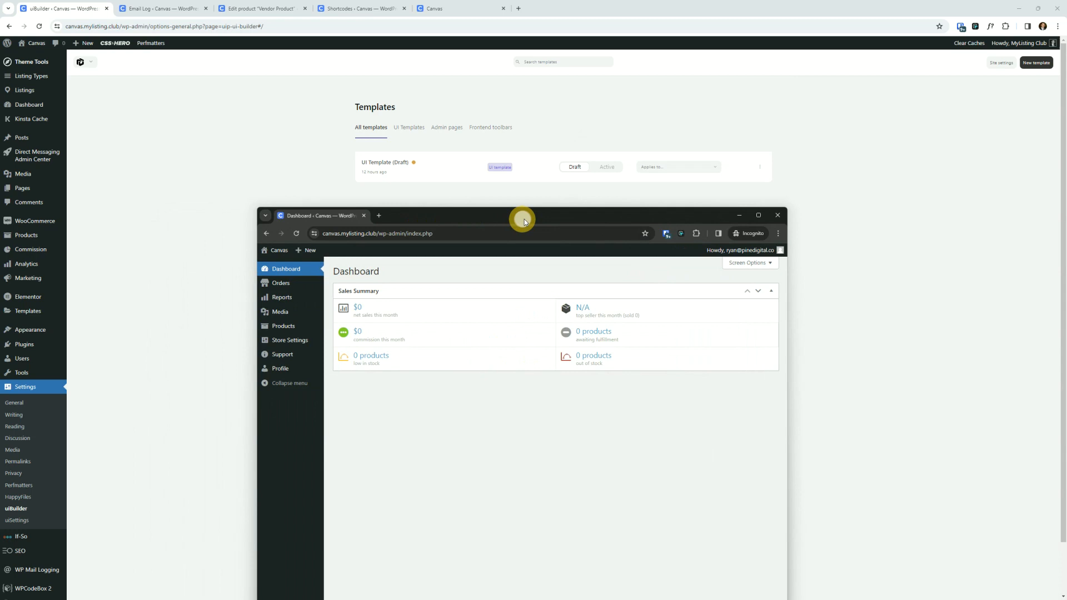
pyautogui.doubleClick(569, 211)
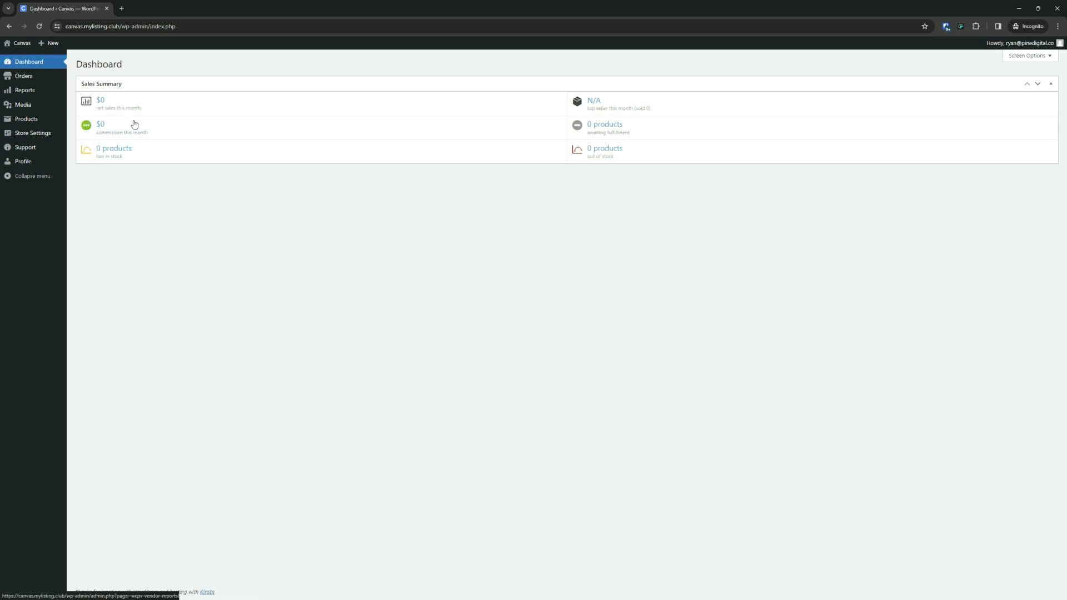
pyautogui.rightClick(86, 125)
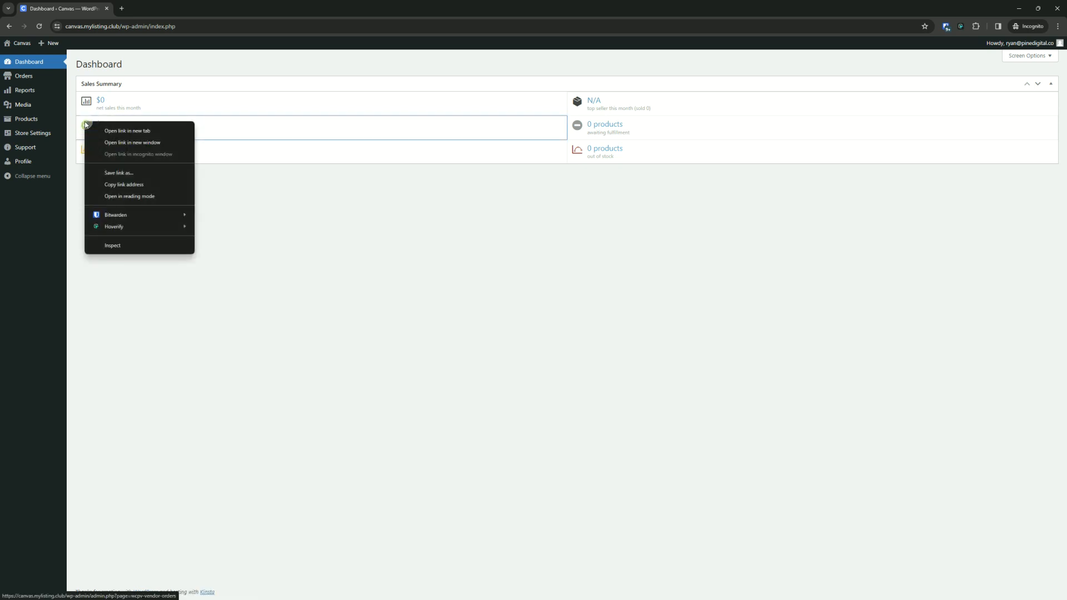
pyautogui.click(113, 245)
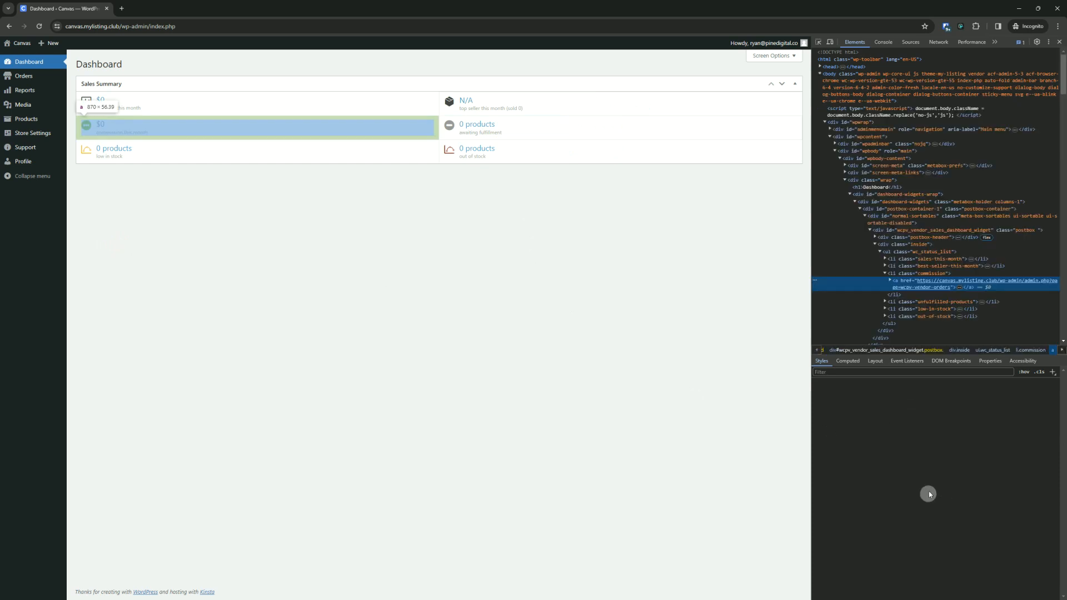
pyautogui.click(891, 281)
pyautogui.click(907, 295)
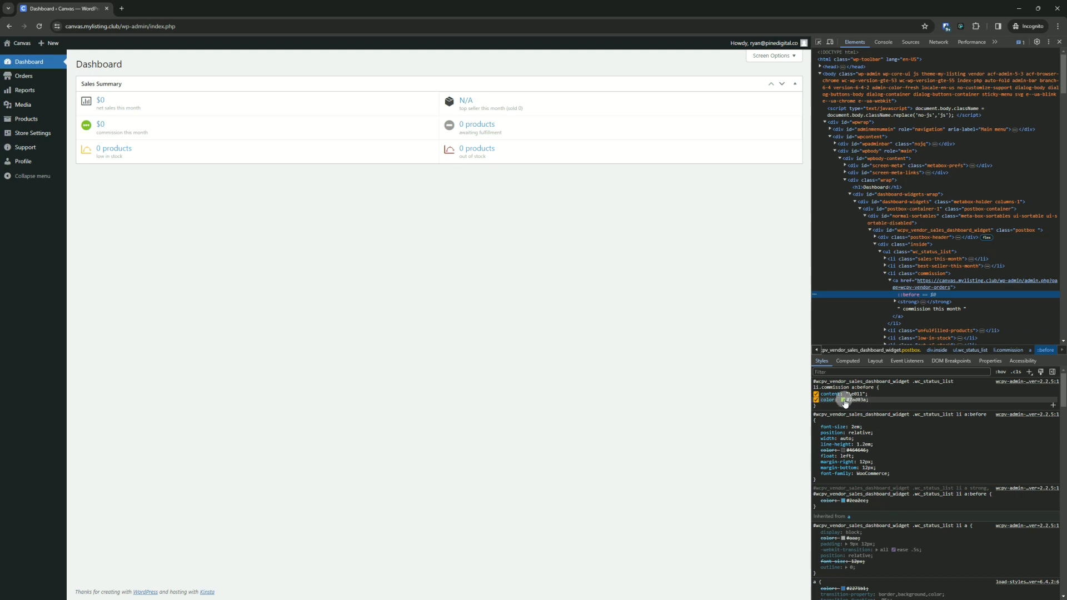
# - Change the commission icon's colour to #ff000b in the inspector and copy the resulting CSS rule
pyautogui.click(843, 400)
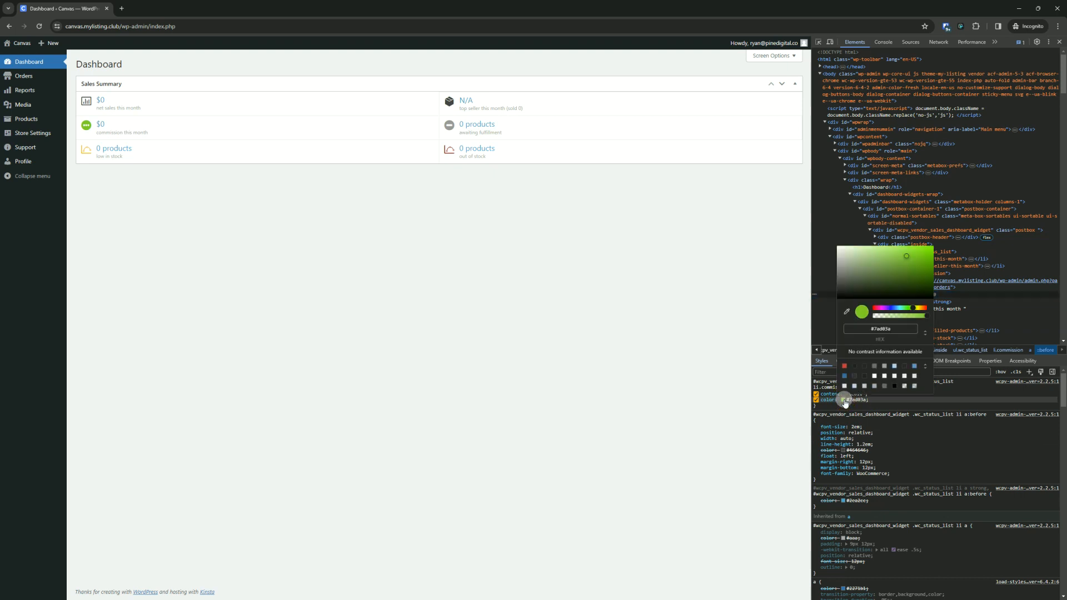
pyautogui.click(844, 365)
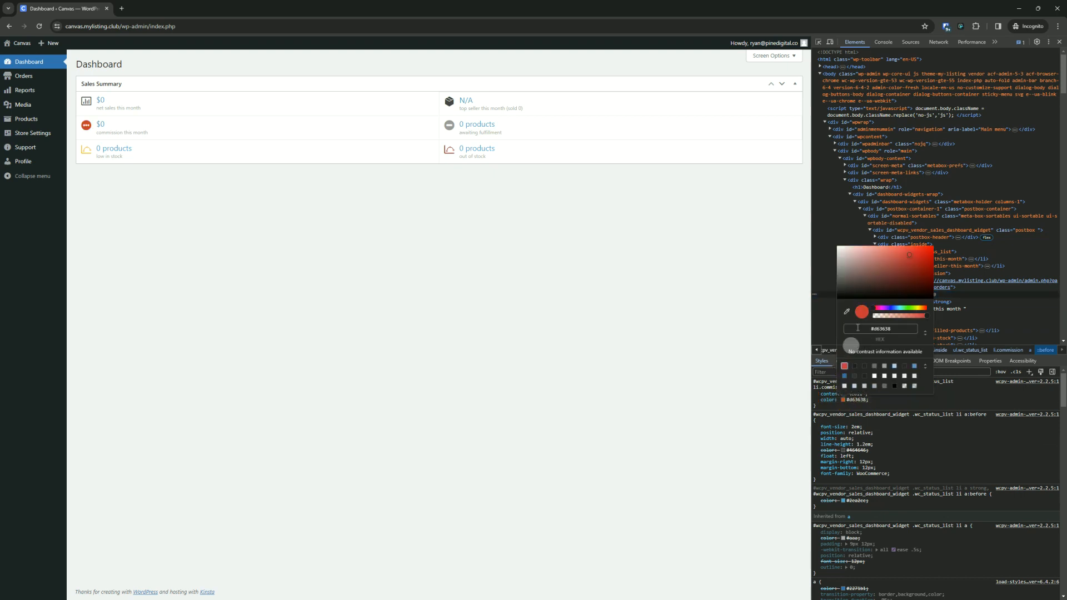
pyautogui.moveTo(883, 296); pyautogui.dragTo(932, 245)
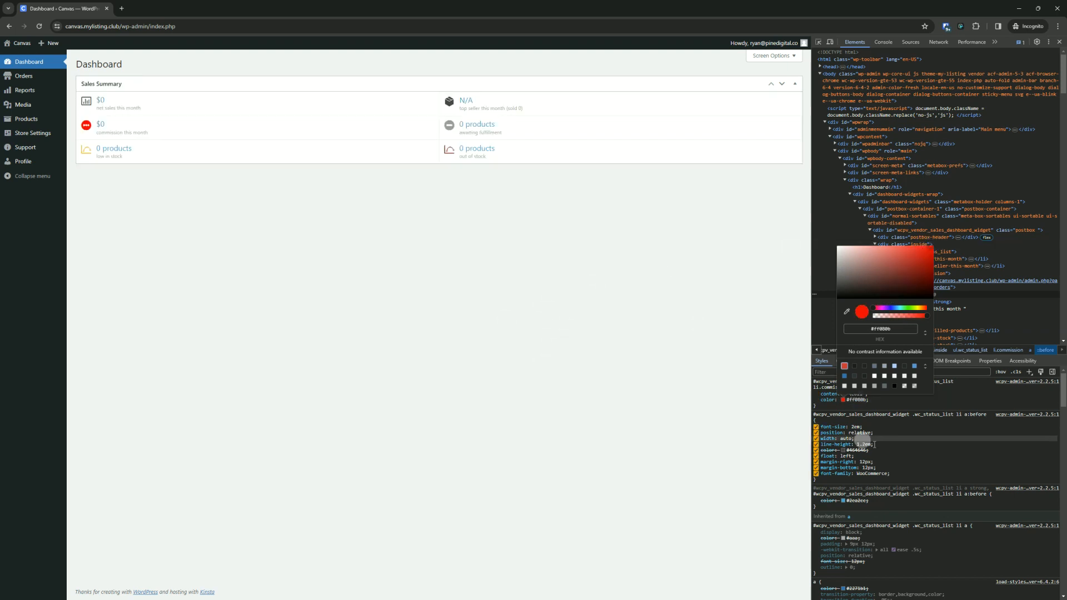
pyautogui.click(925, 441)
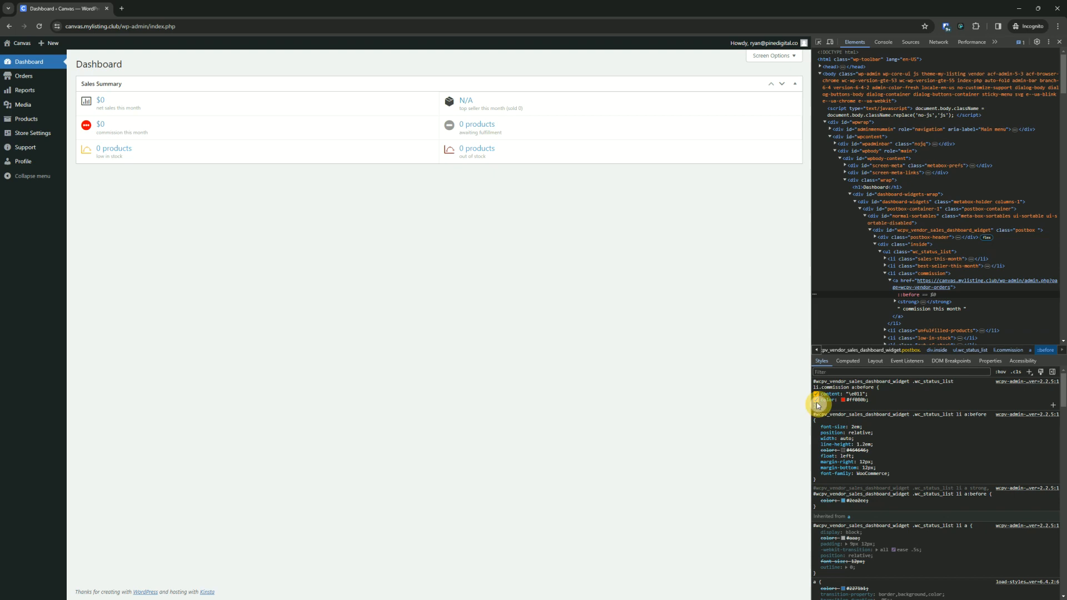
pyautogui.moveTo(817, 406); pyautogui.dragTo(815, 382)
pyautogui.hotkey('ctrl', 'c')
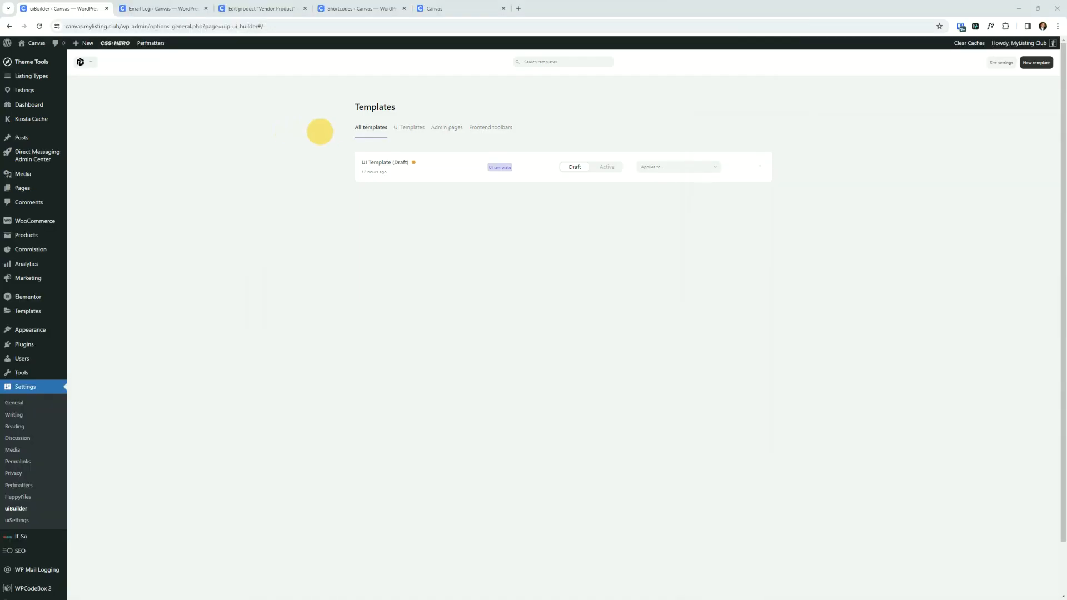
# - In the admin window, open WPCodeBox 2 and select the Sandbox CSS snippet's editor
pyautogui.click(274, 253)
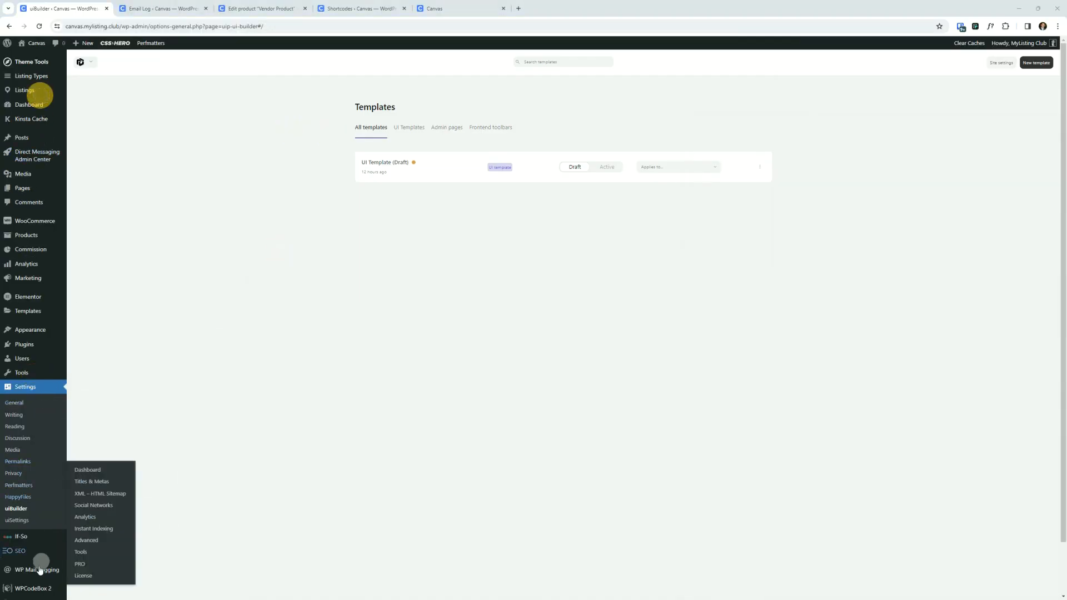
pyautogui.scroll(-1, 40, 569)
pyautogui.click(33, 531)
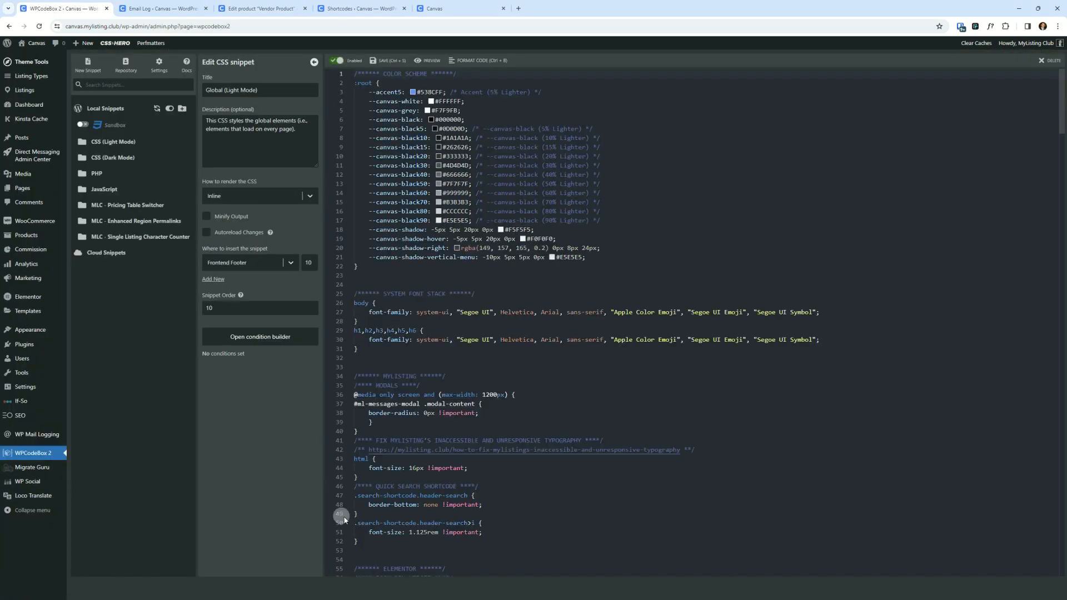
pyautogui.click(115, 127)
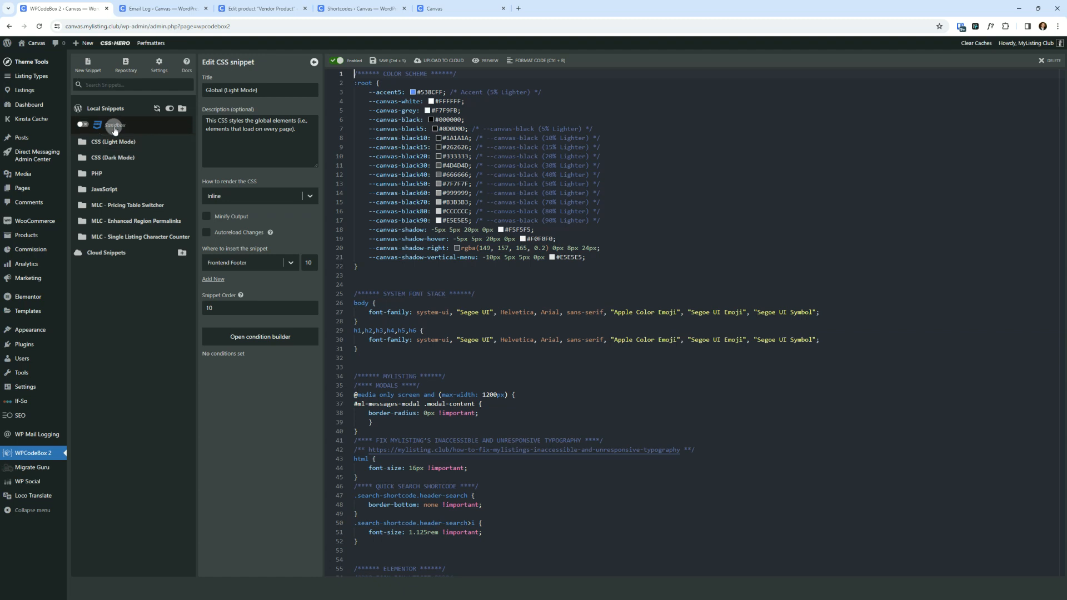
pyautogui.click(113, 127)
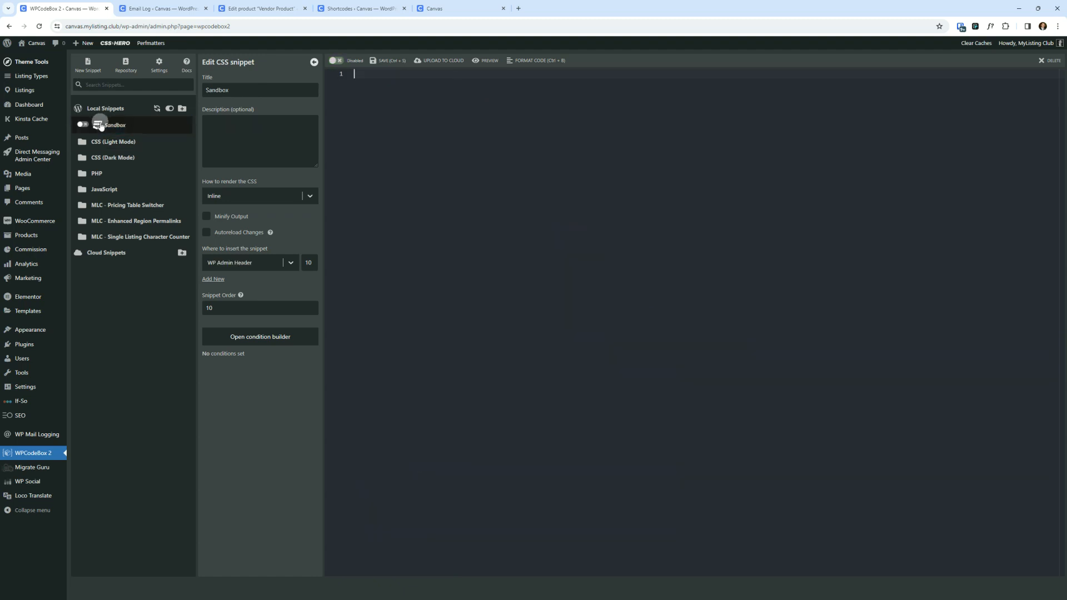
pyautogui.click(510, 295)
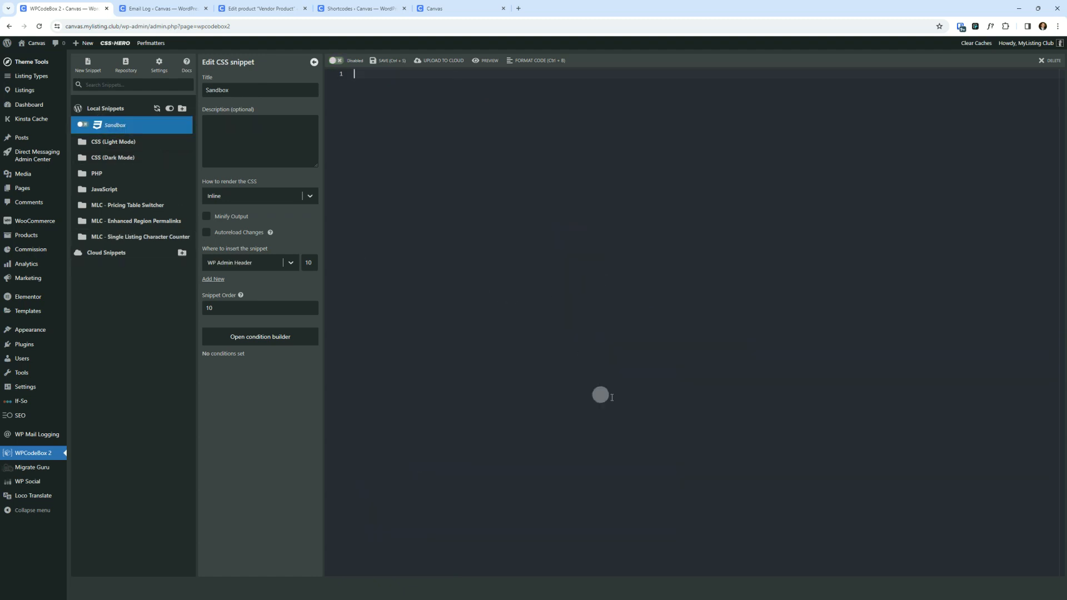
# - Paste the commission icon rule, remove its content line, then save and enable the Sandbox snippet
pyautogui.hotkey('ctrl', 'v')
pyautogui.click(358, 84)
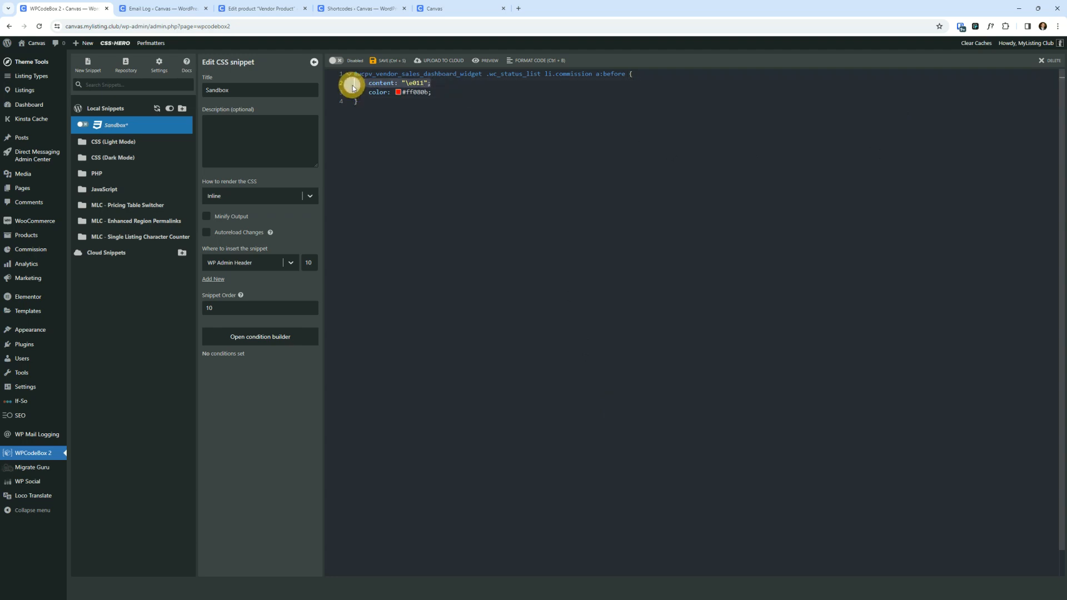
pyautogui.press('BackSpace')
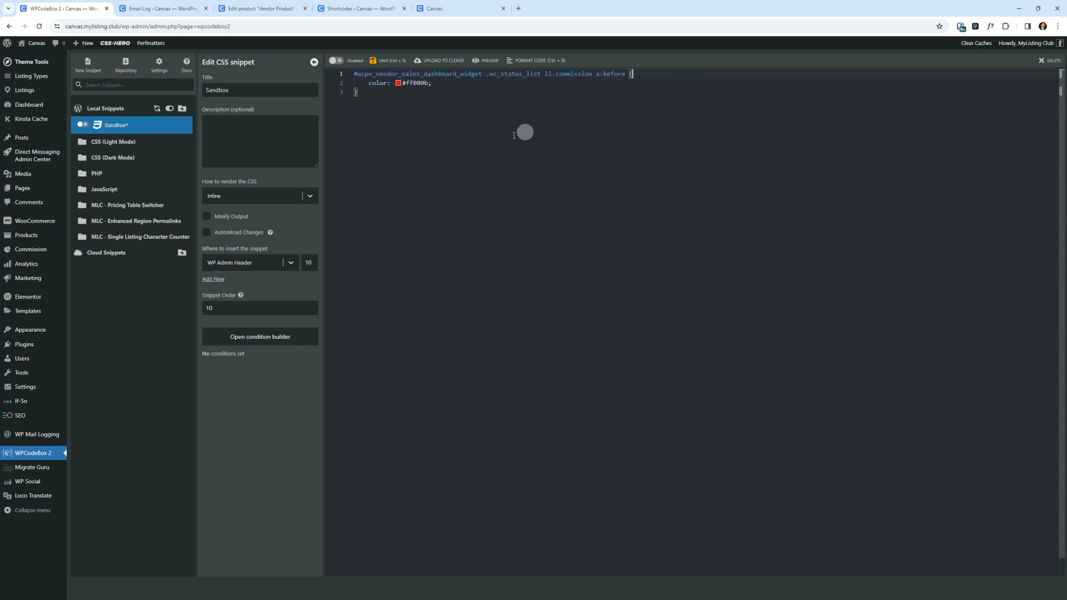
pyautogui.click(381, 61)
pyautogui.click(334, 61)
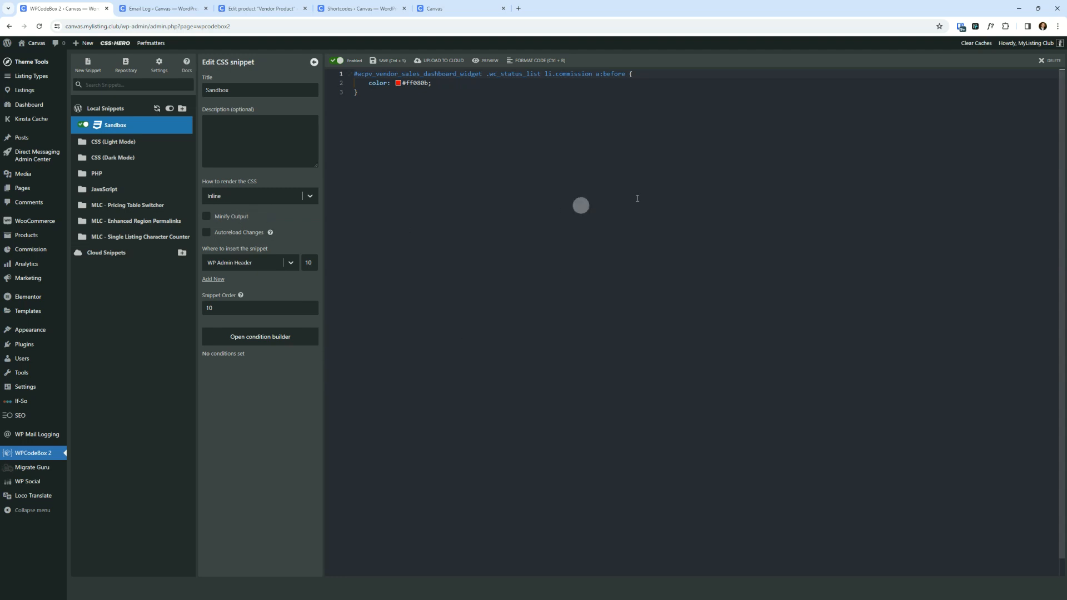
# - Reload the vendor dashboard to check the commission icon's colour, switching between both windows
pyautogui.moveTo(1066, 179); pyautogui.dragTo(651, 176)
pyautogui.doubleClick(651, 176)
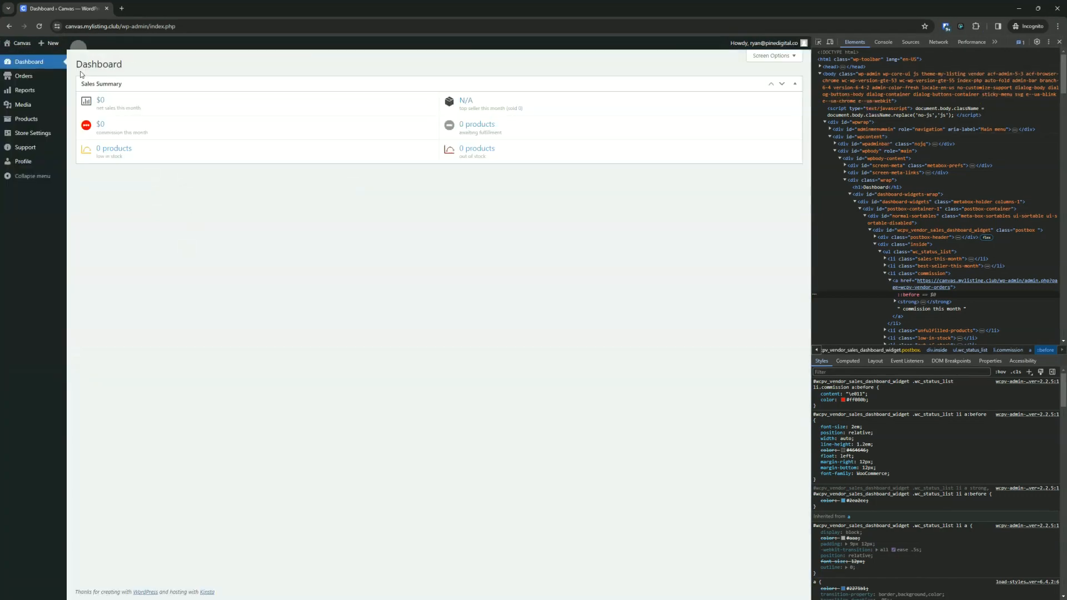
pyautogui.click(39, 26)
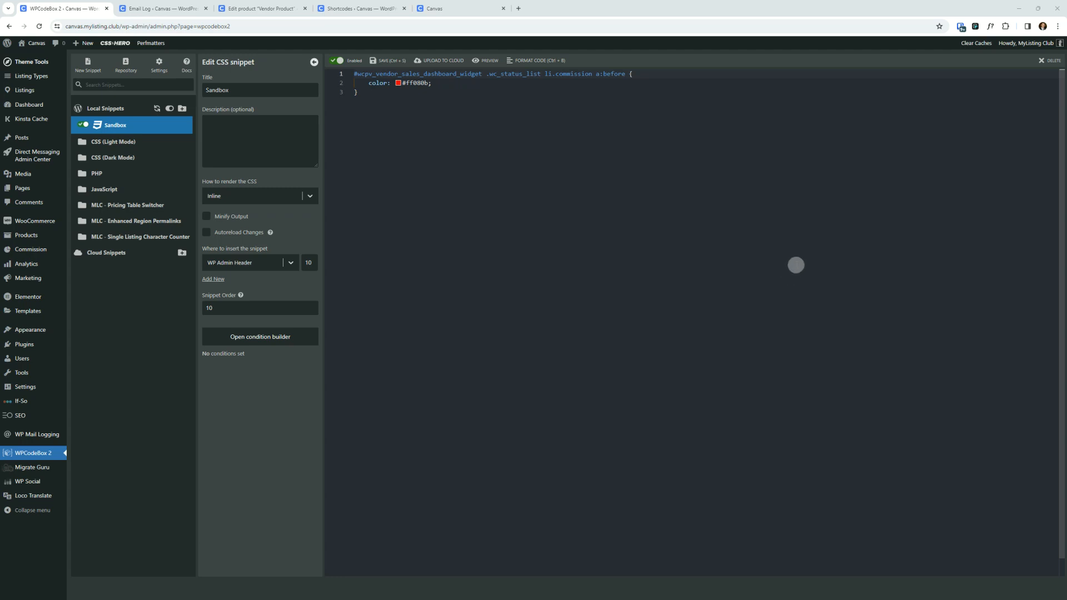
pyautogui.click(445, 214)
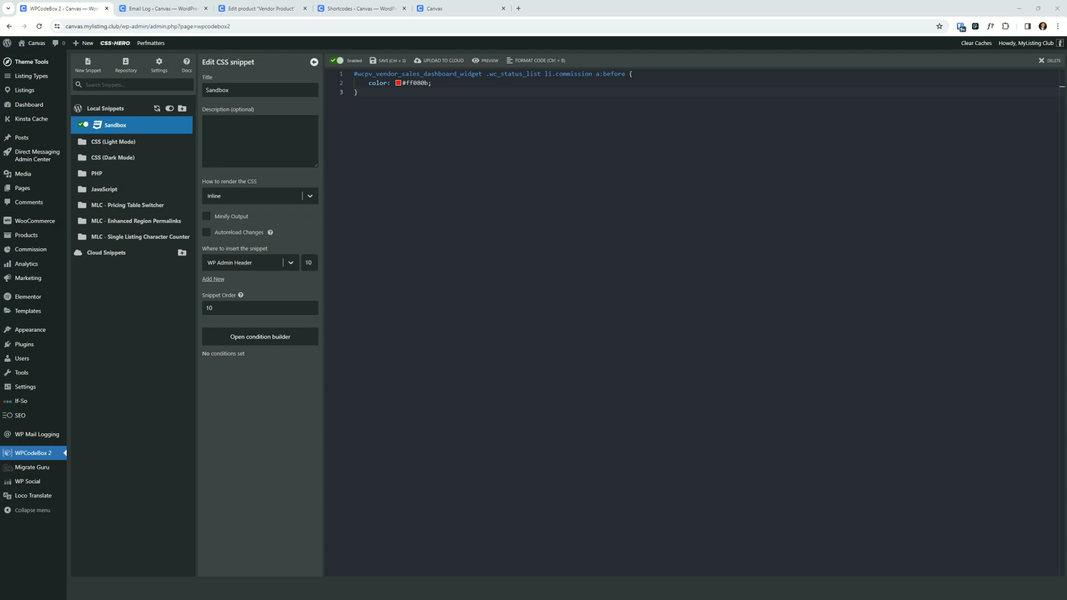
pyautogui.moveTo(578, 599); pyautogui.dragTo(710, 143)
pyautogui.doubleClick(710, 143)
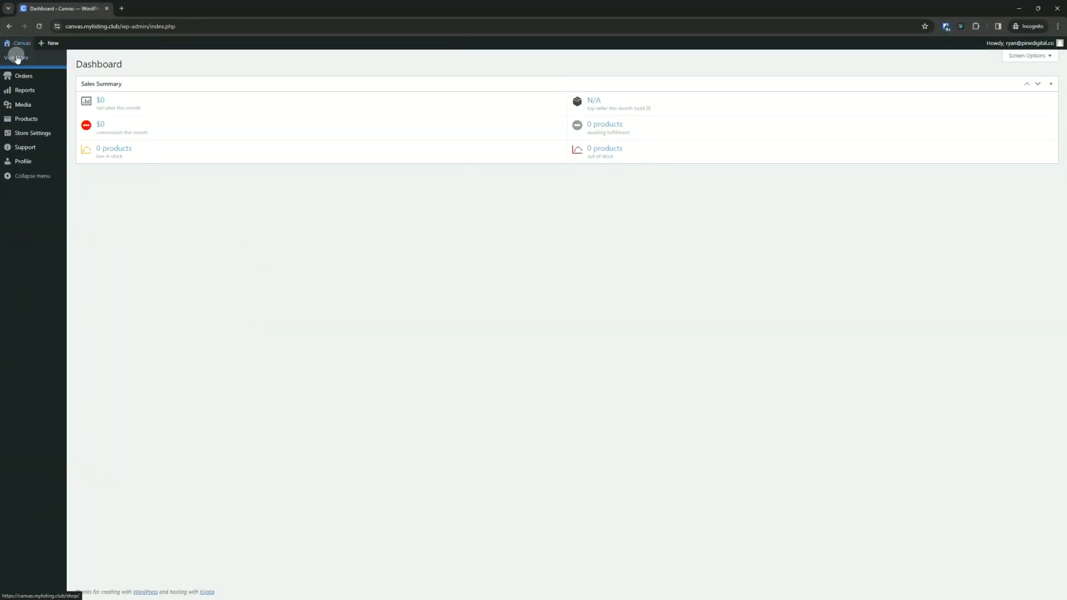
# - Open the Canvas storefront from the vendor dashboard in a new tab and switch to it
pyautogui.rightClick(17, 58)
pyautogui.click(44, 63)
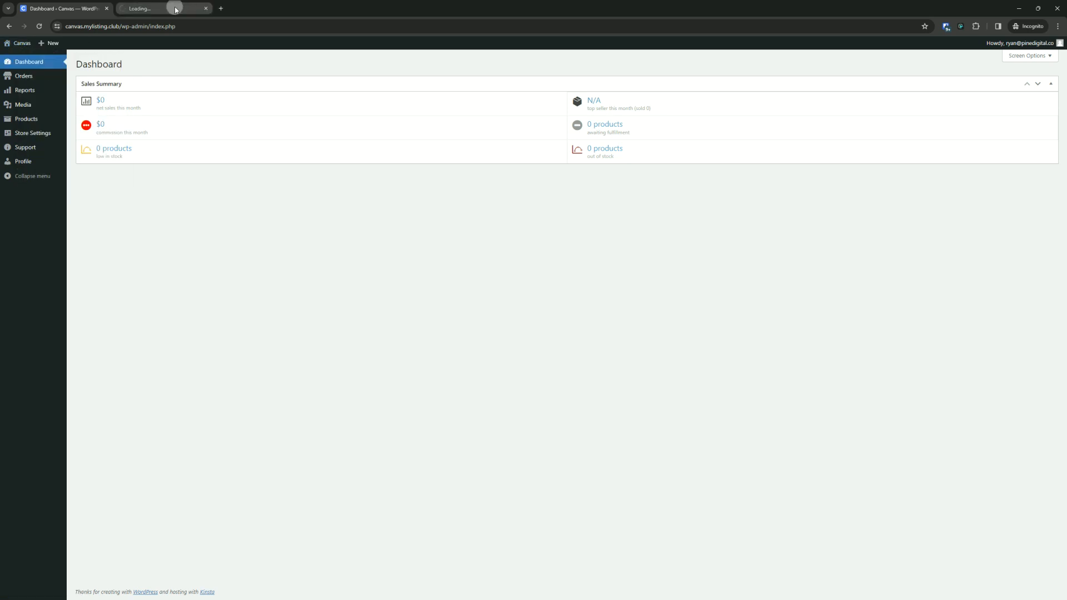
pyautogui.click(174, 9)
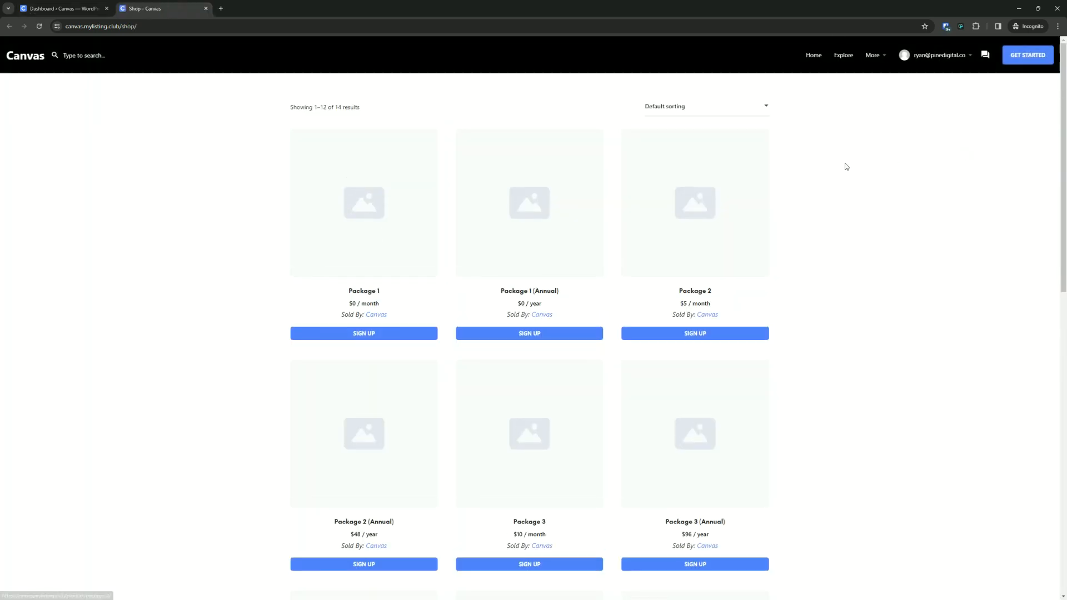
# - Start a Restaurant listing with Package 4 from the storefront's Get Started page and check the Merchandise product selector
pyautogui.click(1031, 62)
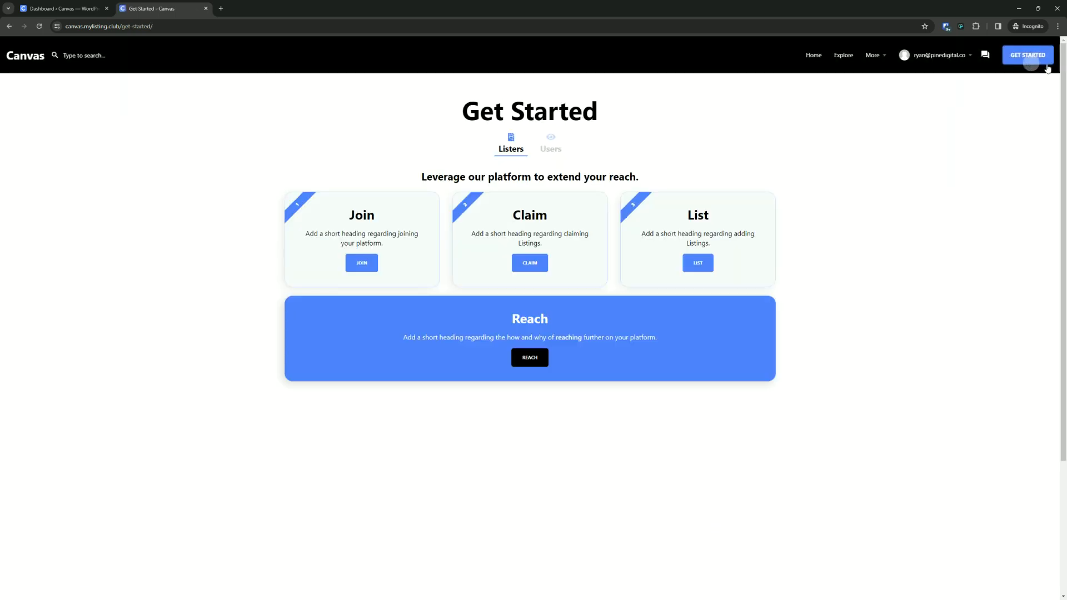
pyautogui.click(694, 263)
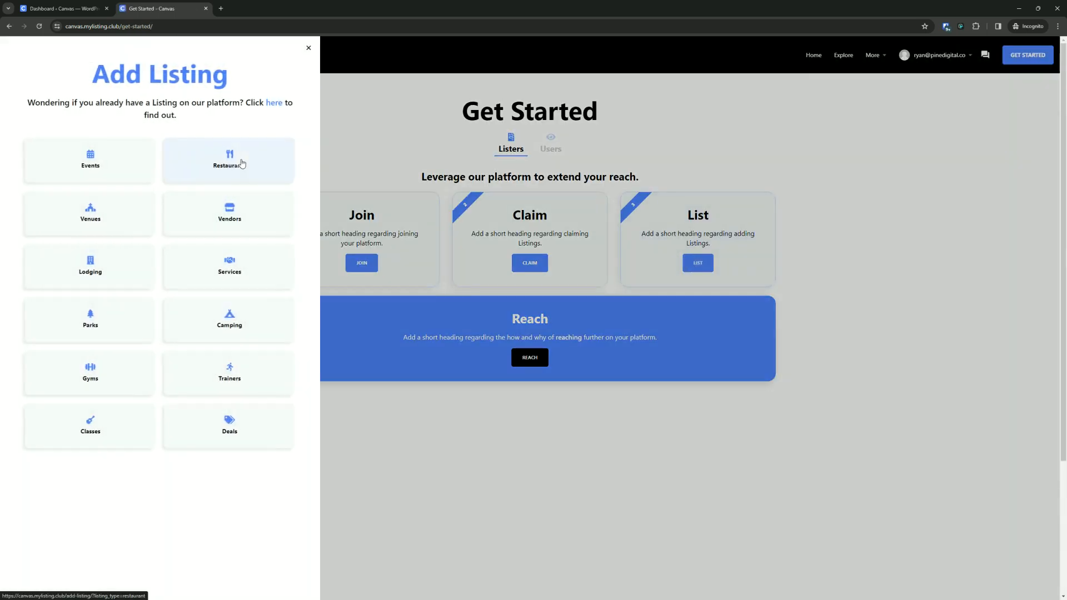
pyautogui.click(242, 164)
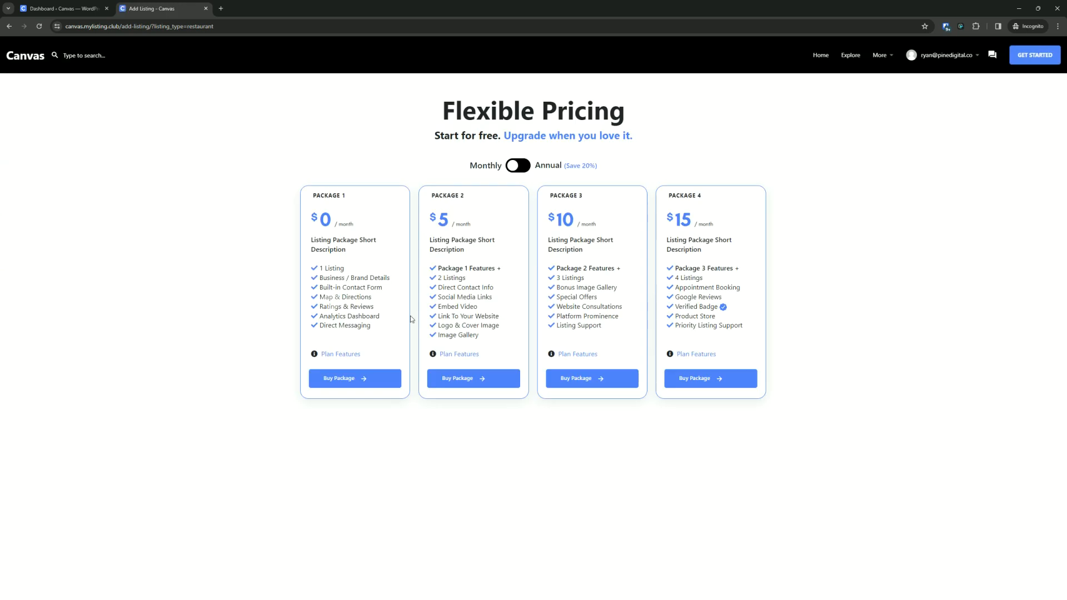
pyautogui.click(711, 376)
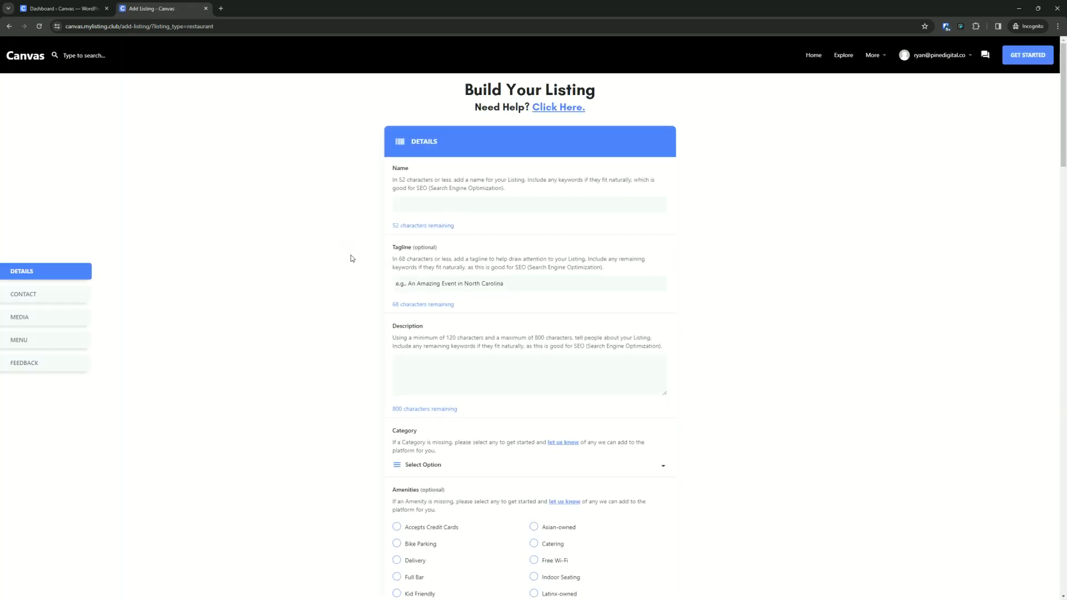
pyautogui.scroll(-3, 351, 264)
pyautogui.scroll(-12, 351, 264)
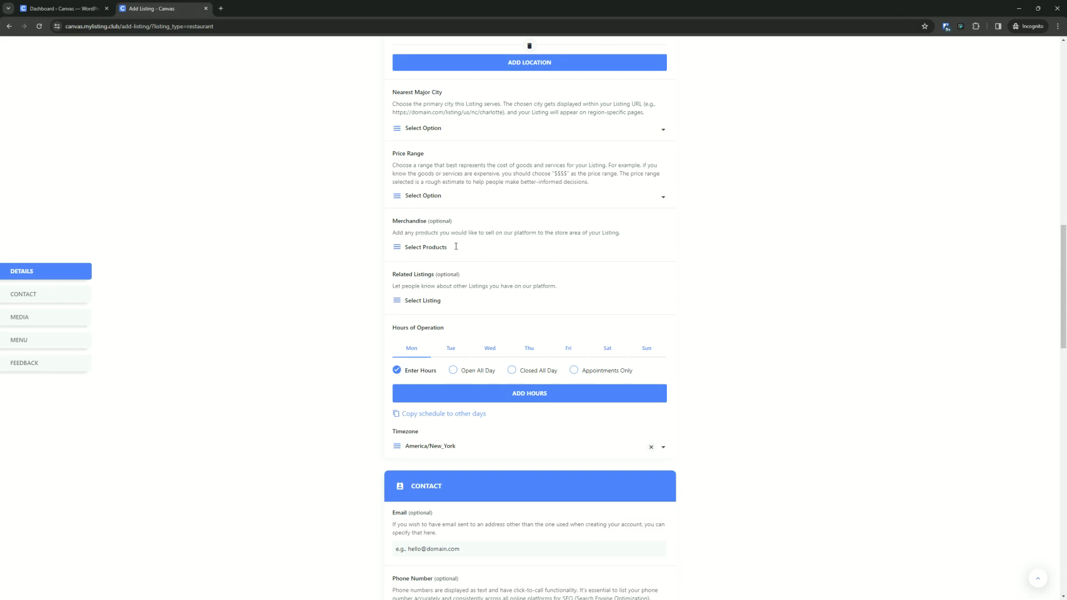
pyautogui.click(437, 249)
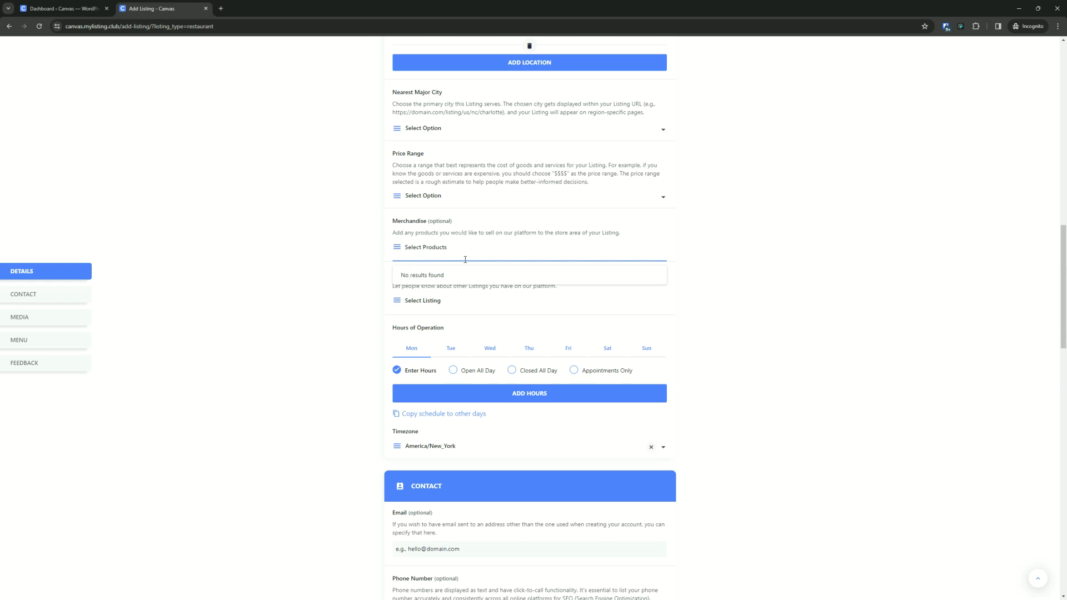
pyautogui.scroll(20, 305, 259)
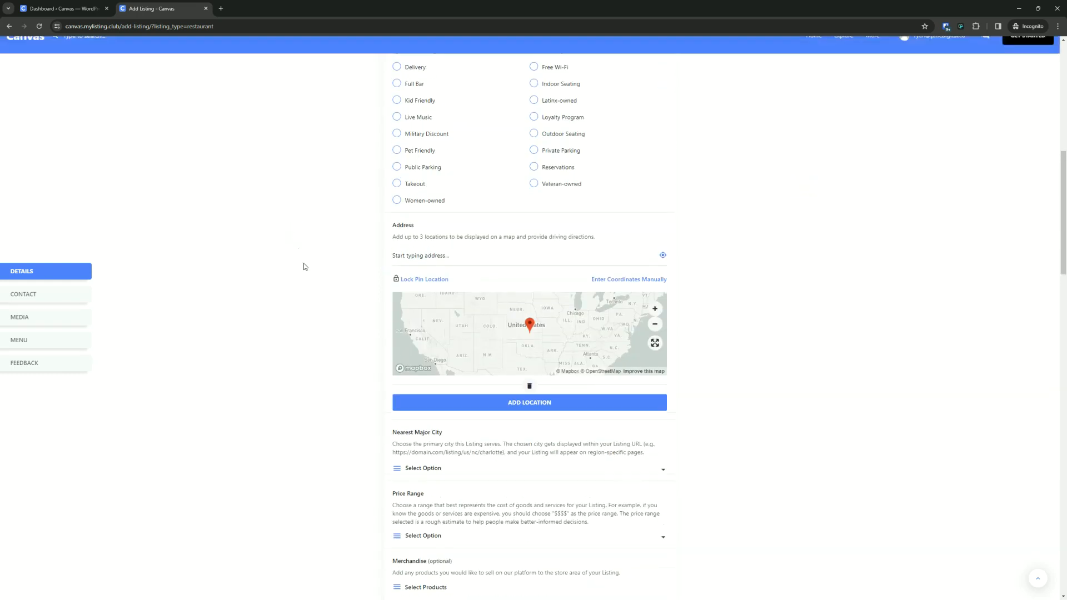
# - Return to the admin window and open the Users list to review the accounts
pyautogui.click(951, 57)
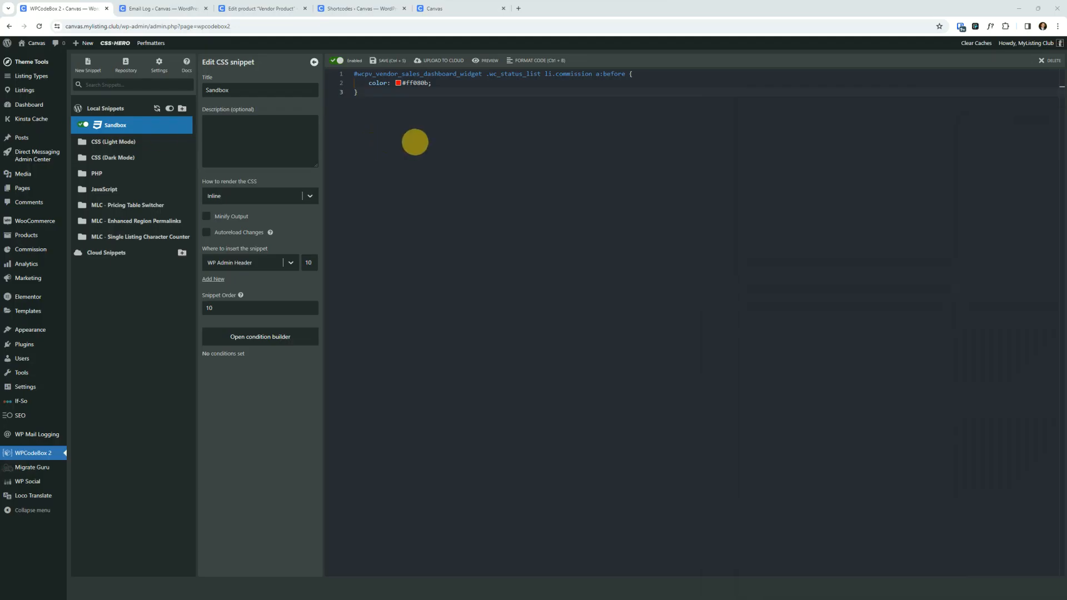
pyautogui.click(161, 8)
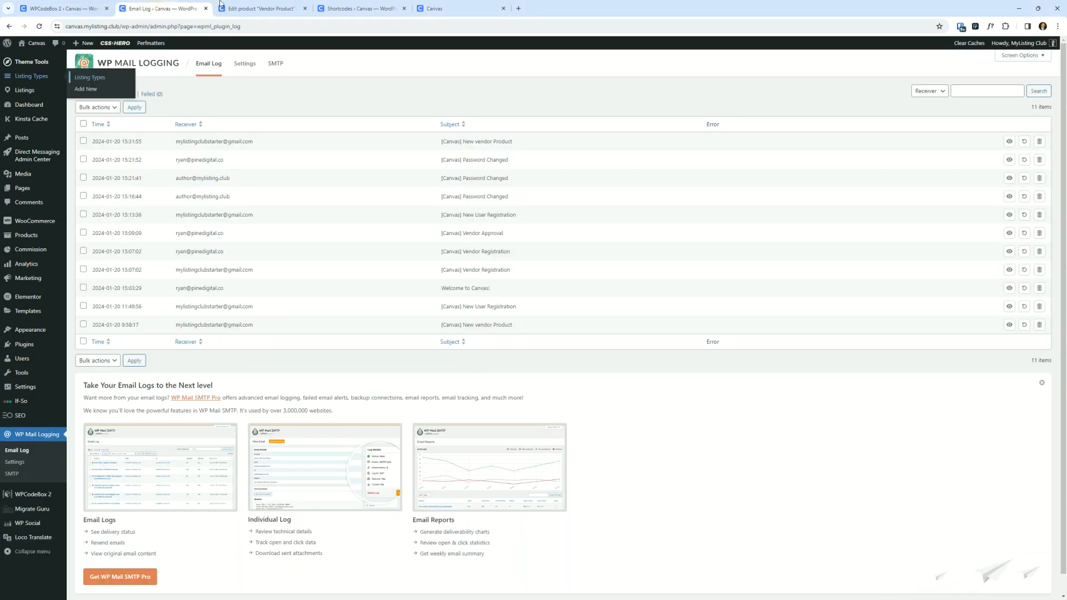
pyautogui.click(362, 8)
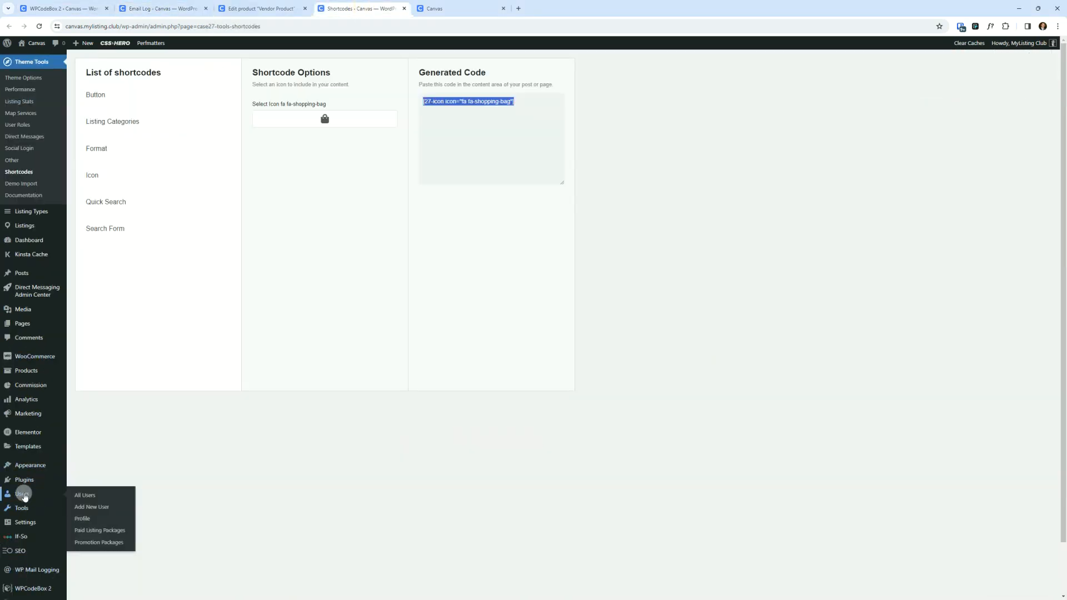
pyautogui.click(23, 494)
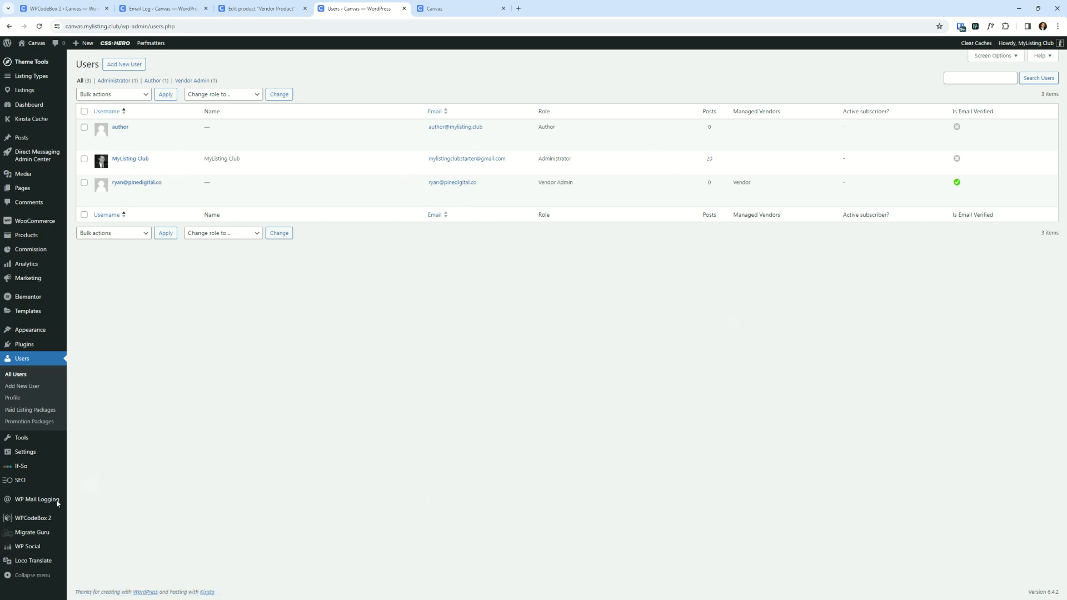
# - In the vendor dashboard, change Vendor Product to a Simple product with regular price 5 and update it
pyautogui.hotkey('alt', 'Tab')
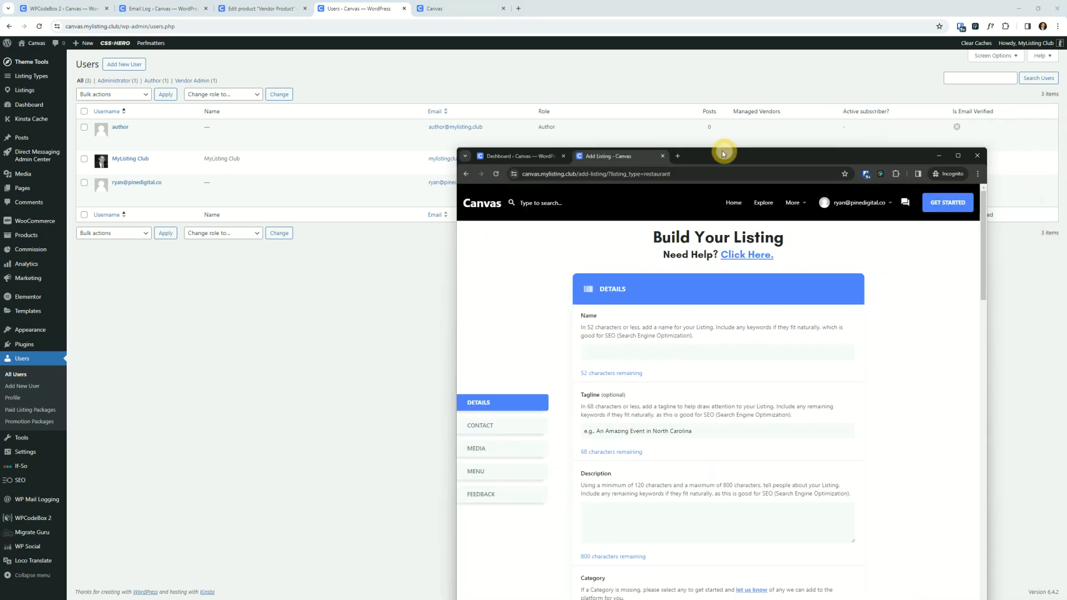
pyautogui.doubleClick(738, 149)
pyautogui.click(80, 6)
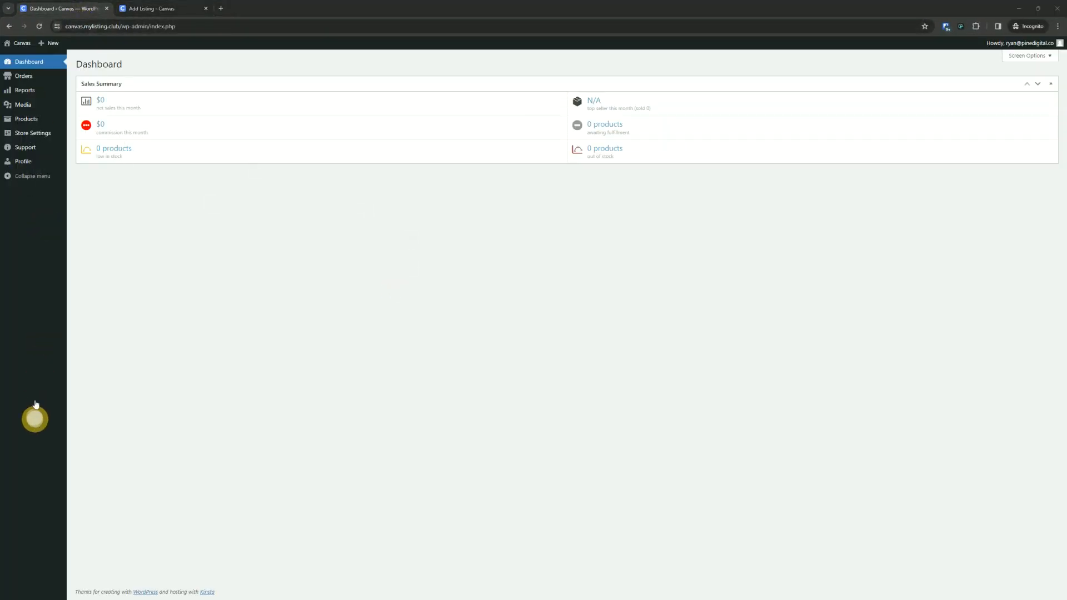
pyautogui.click(29, 120)
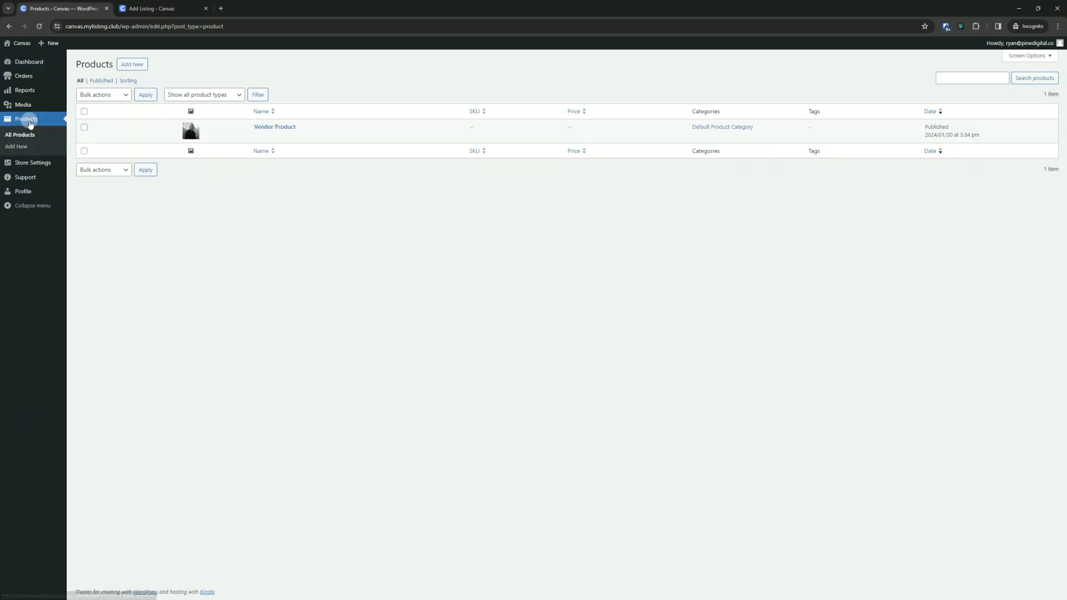
pyautogui.click(270, 130)
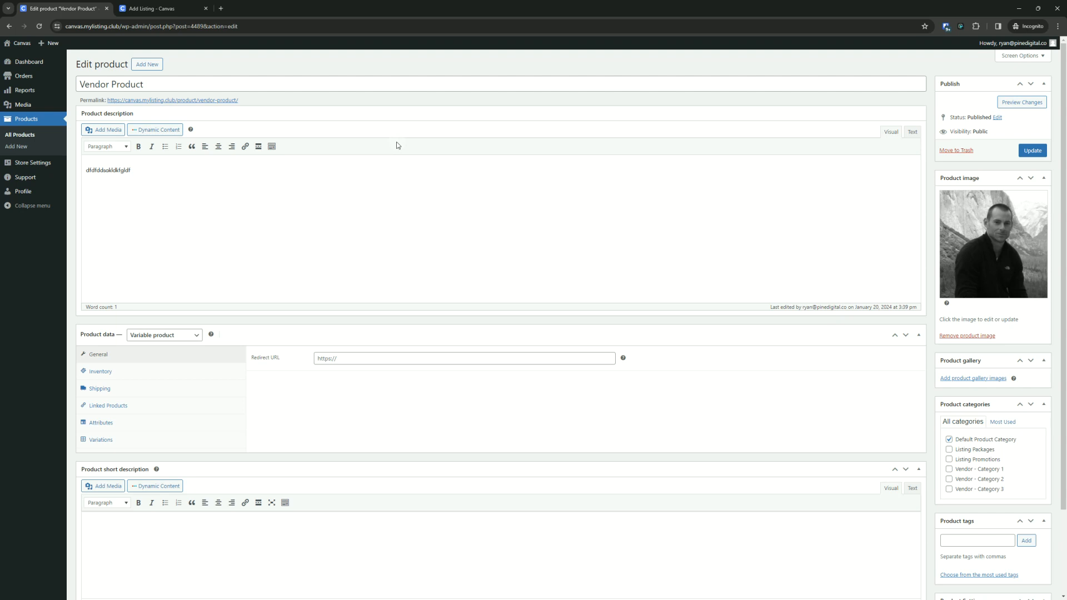
pyautogui.click(185, 337)
pyautogui.click(158, 353)
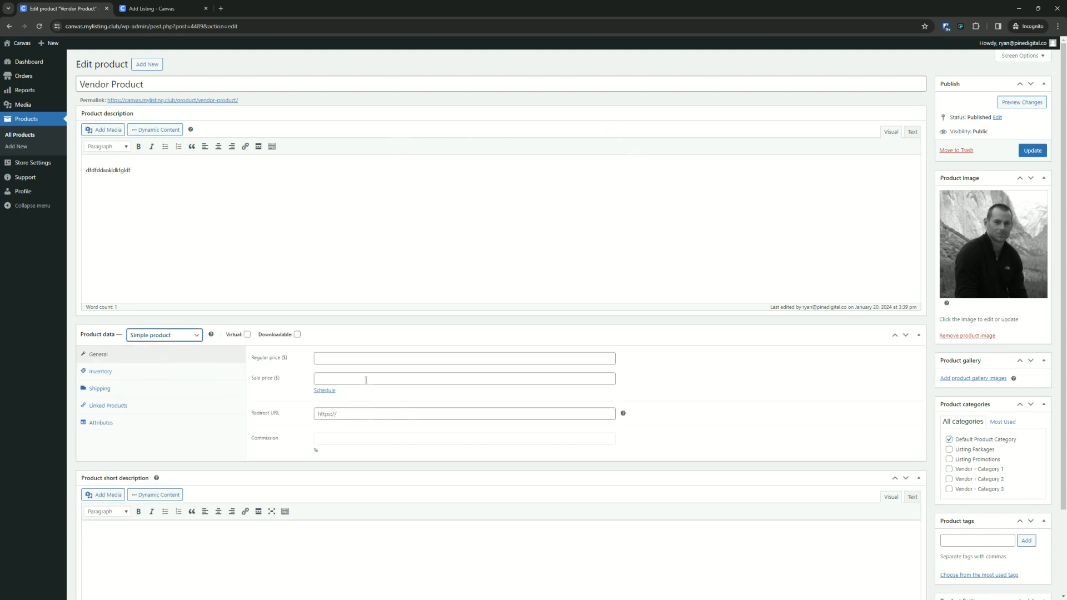
pyautogui.click(368, 360)
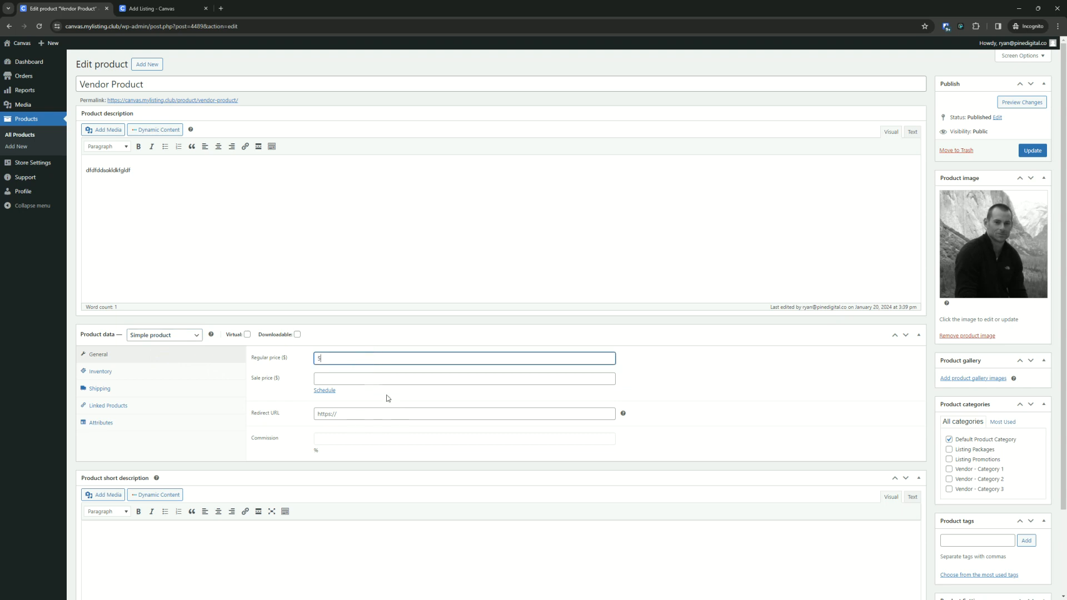
pyautogui.click(1035, 152)
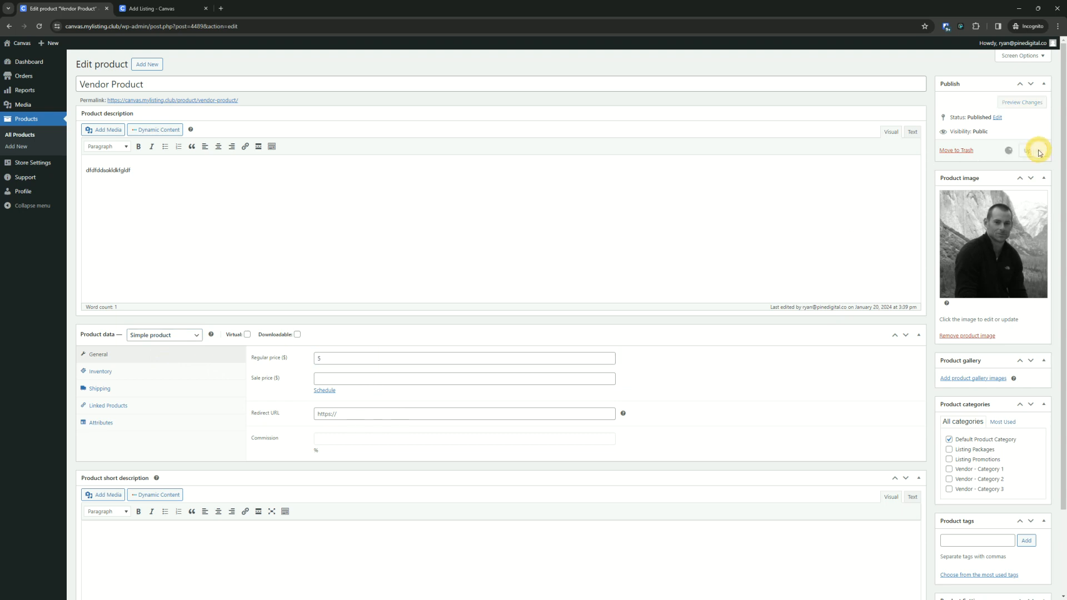
# - Reload the Add Listing form and choose Vendor Product under Merchandise
pyautogui.click(150, 8)
pyautogui.click(39, 26)
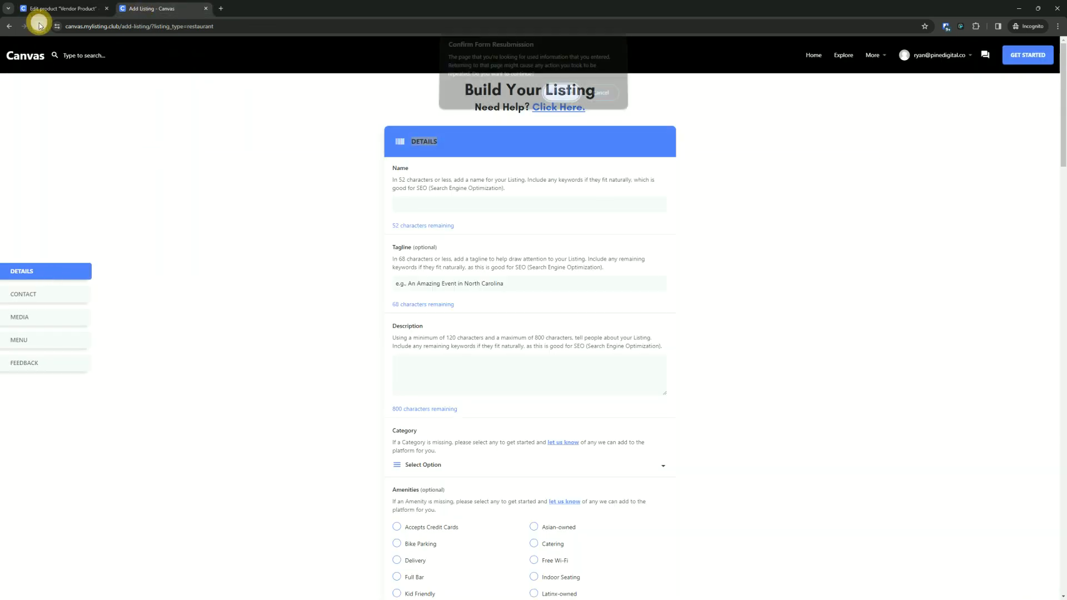
pyautogui.click(562, 96)
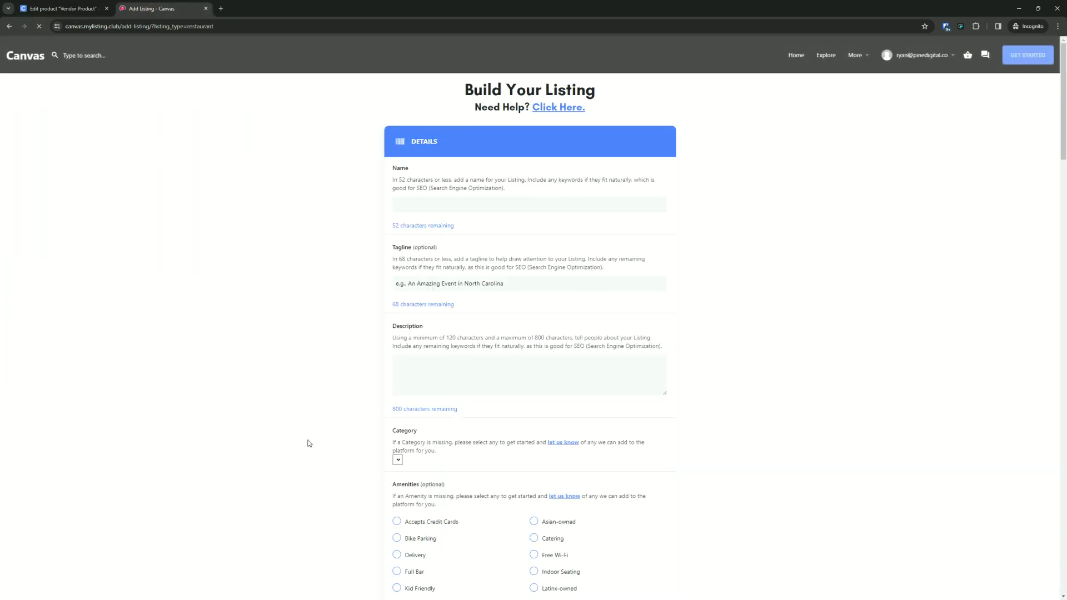
pyautogui.scroll(-15, 263, 300)
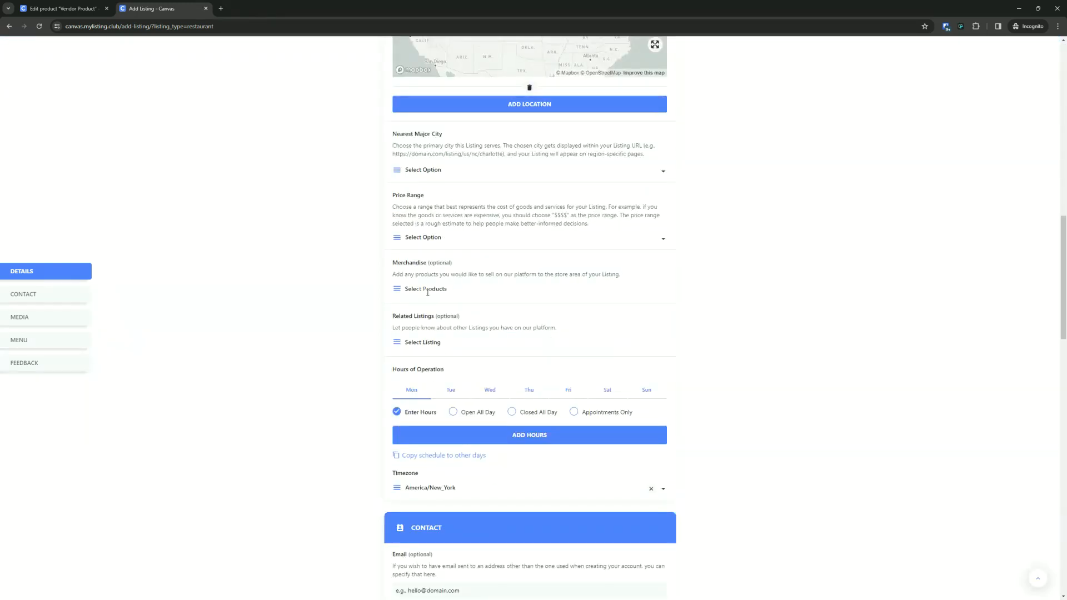
pyautogui.click(427, 293)
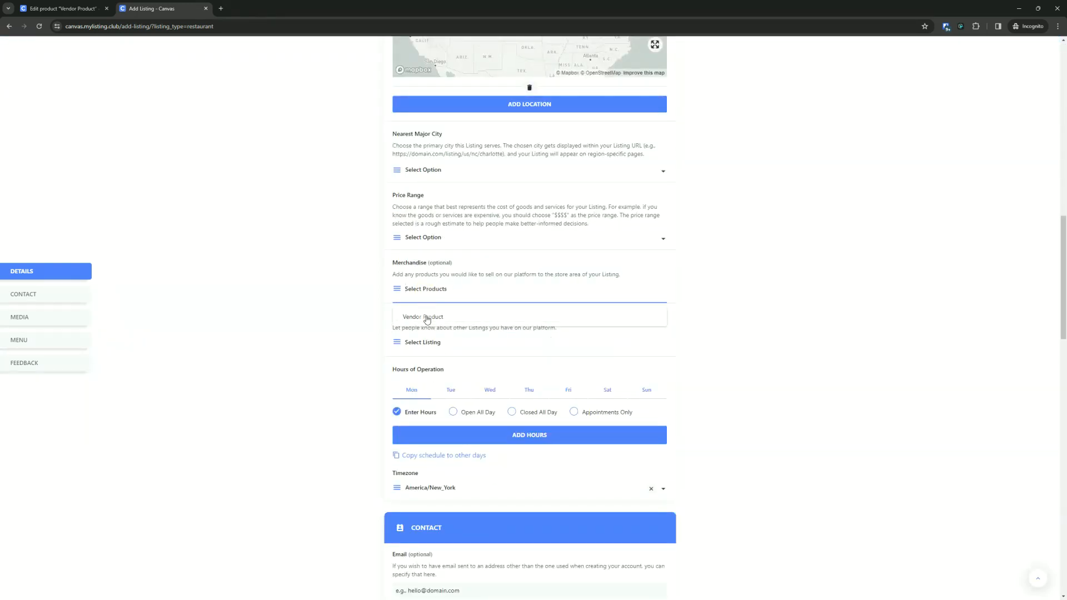
pyautogui.click(426, 318)
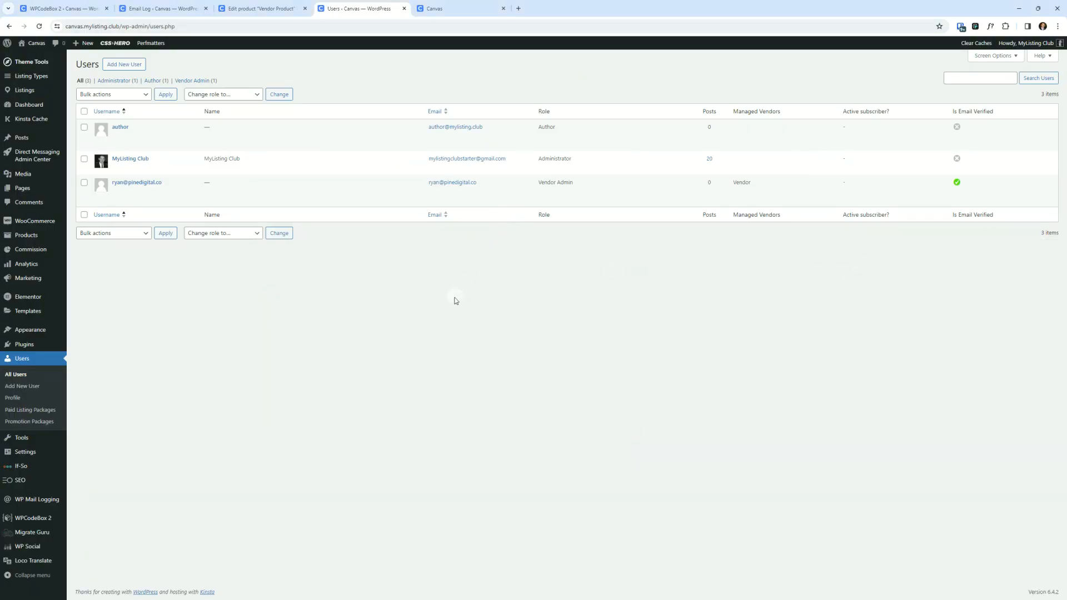
# - In the admin, add a new listing titled Vendor with Listing Type Restaurant in a new tab
pyautogui.click(27, 90)
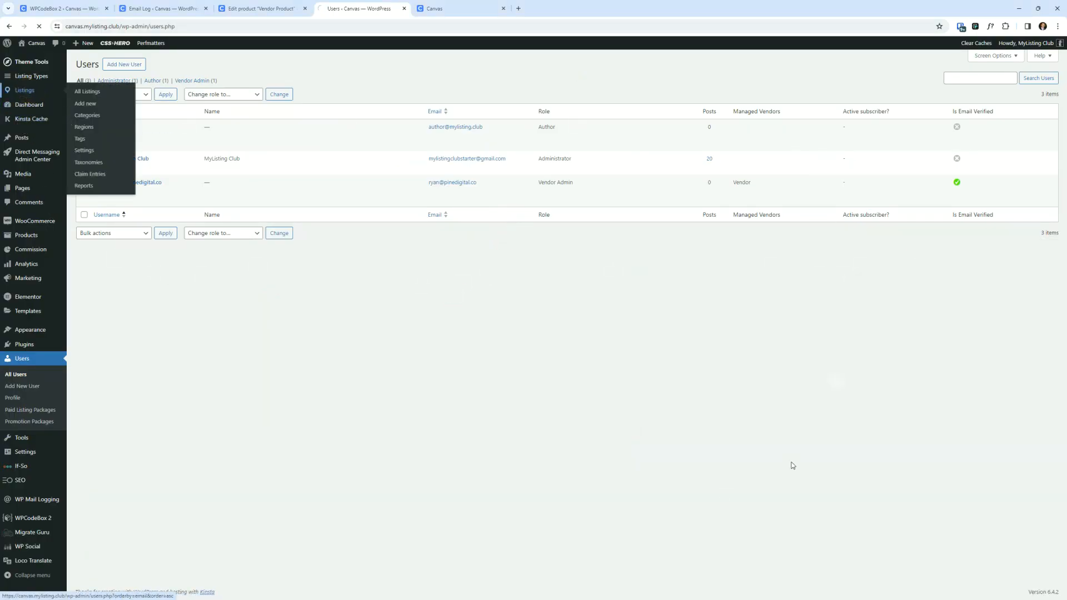
pyautogui.rightClick(132, 65)
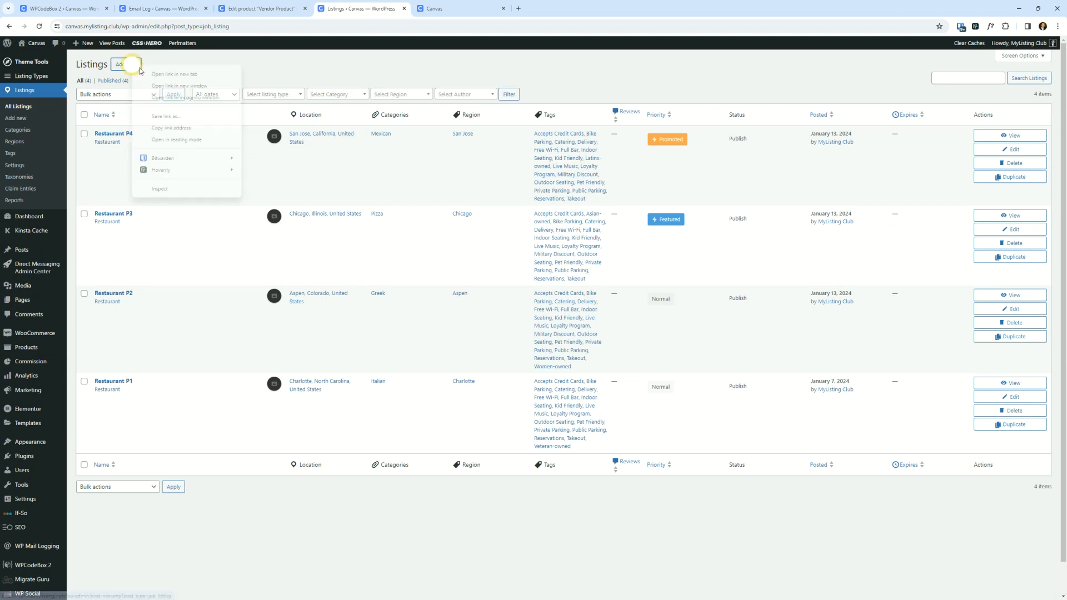
pyautogui.click(167, 74)
pyautogui.hotkey('ctrl', 'Tab')
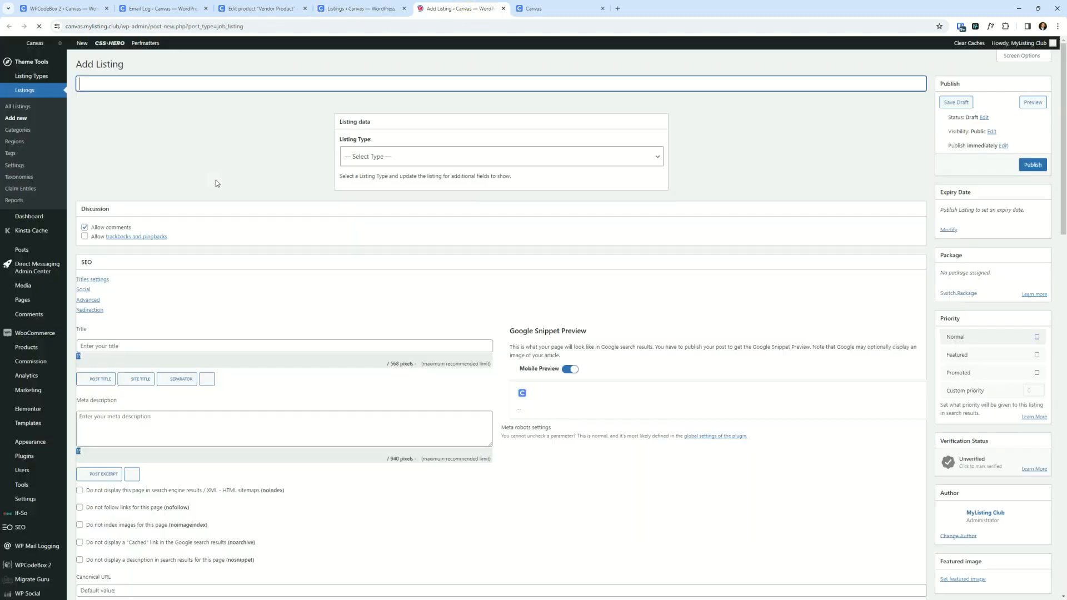
pyautogui.write('Vendor')
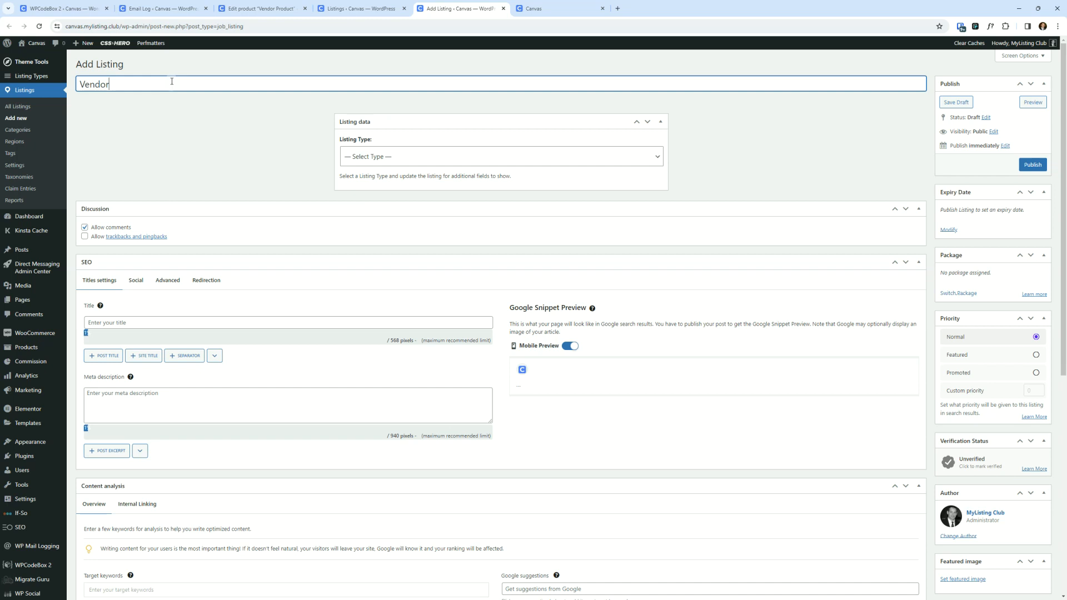
pyautogui.click(434, 157)
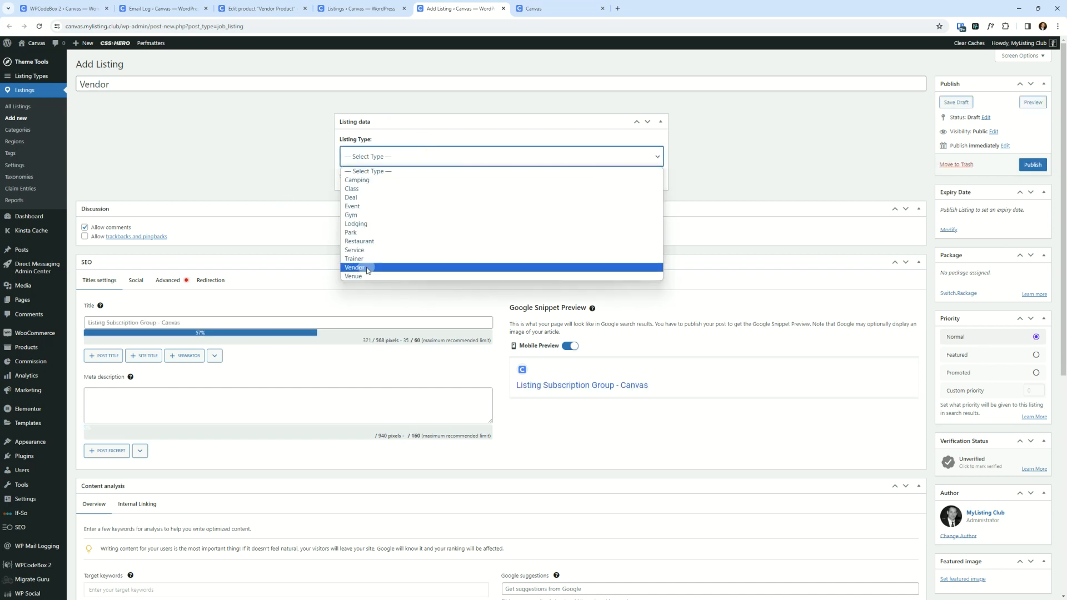
pyautogui.click(371, 242)
pyautogui.click(571, 79)
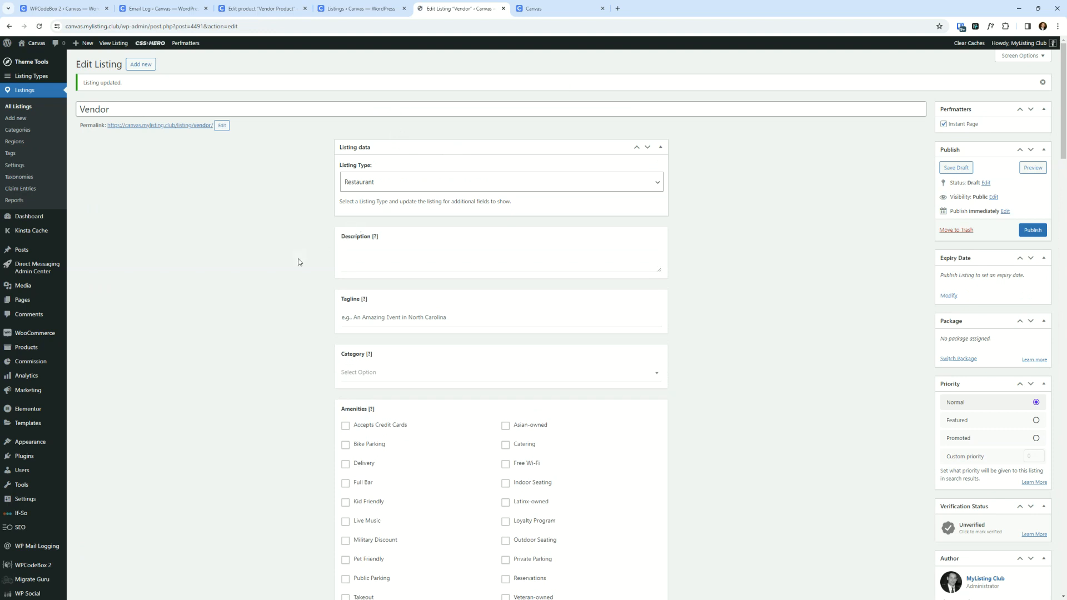
# - Select Vendor Product as the listing's Merchandise and publish the listing
pyautogui.scroll(-10, 297, 262)
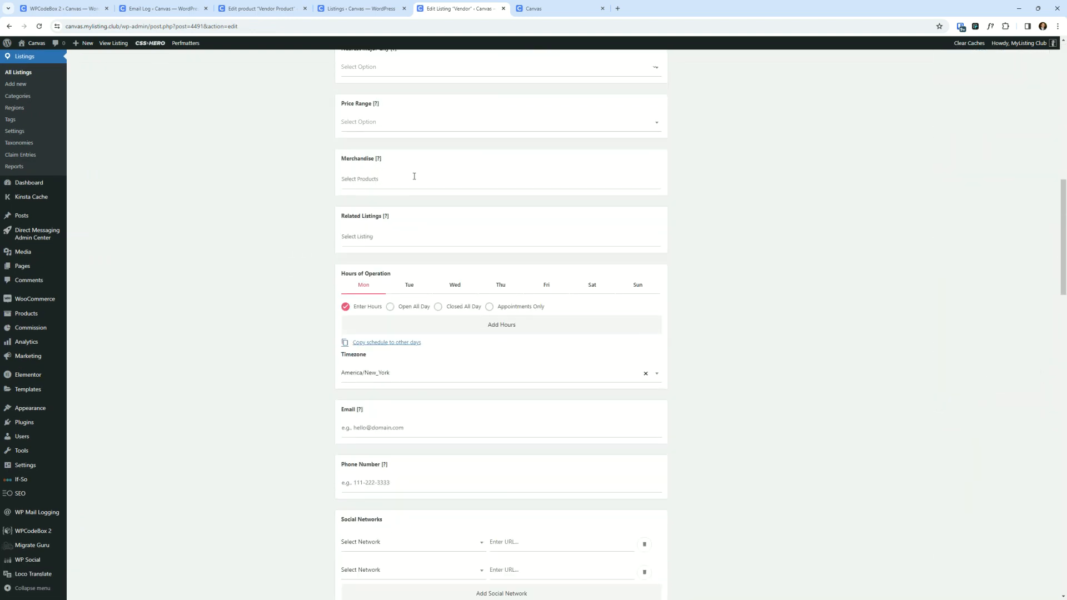
pyautogui.click(406, 177)
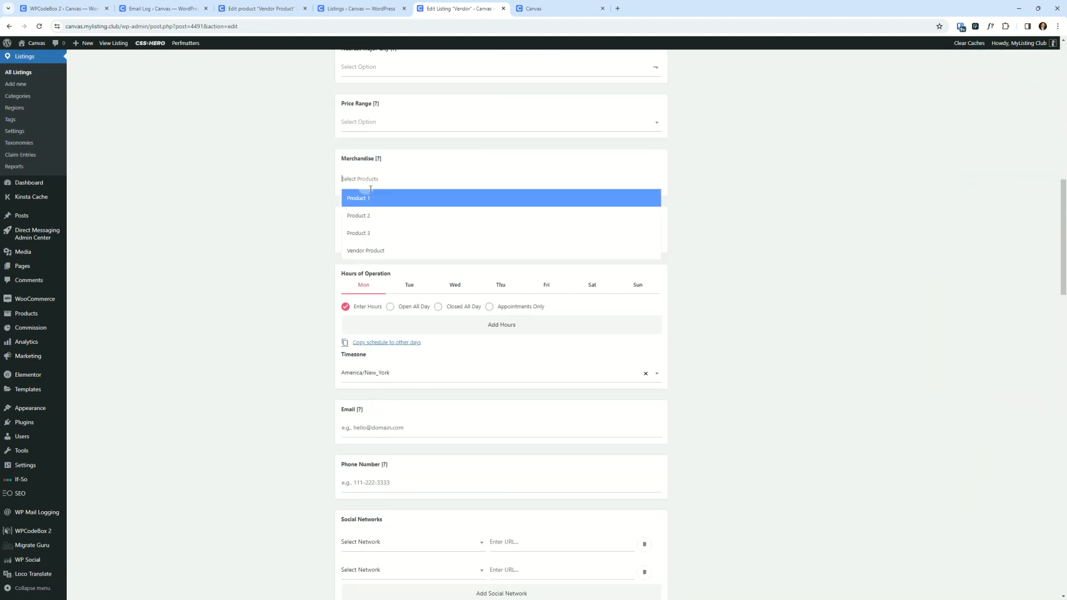
pyautogui.click(374, 248)
pyautogui.scroll(10, 772, 252)
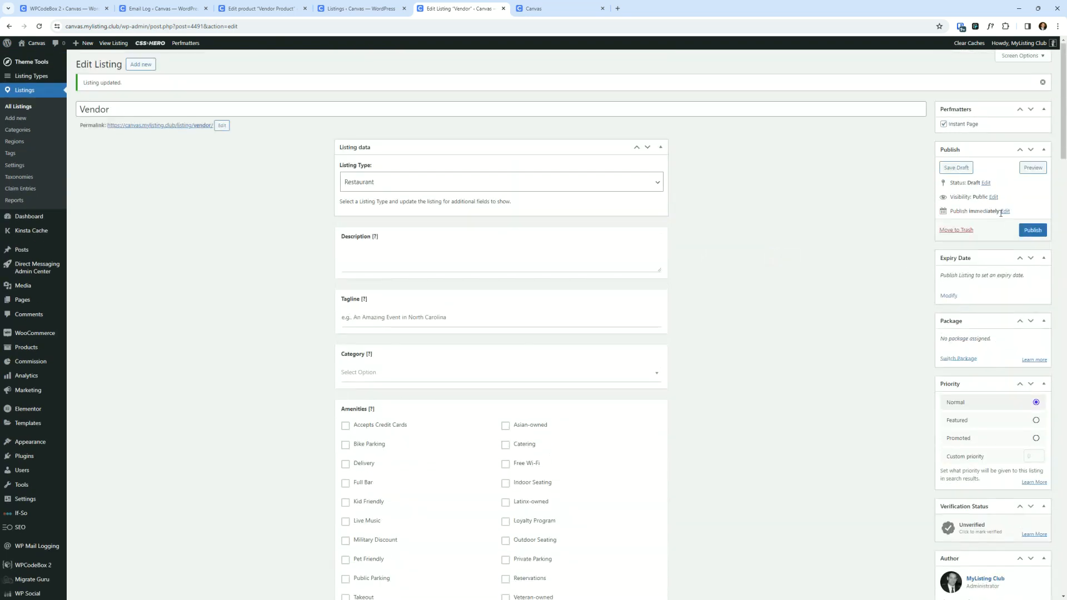
pyautogui.click(1037, 232)
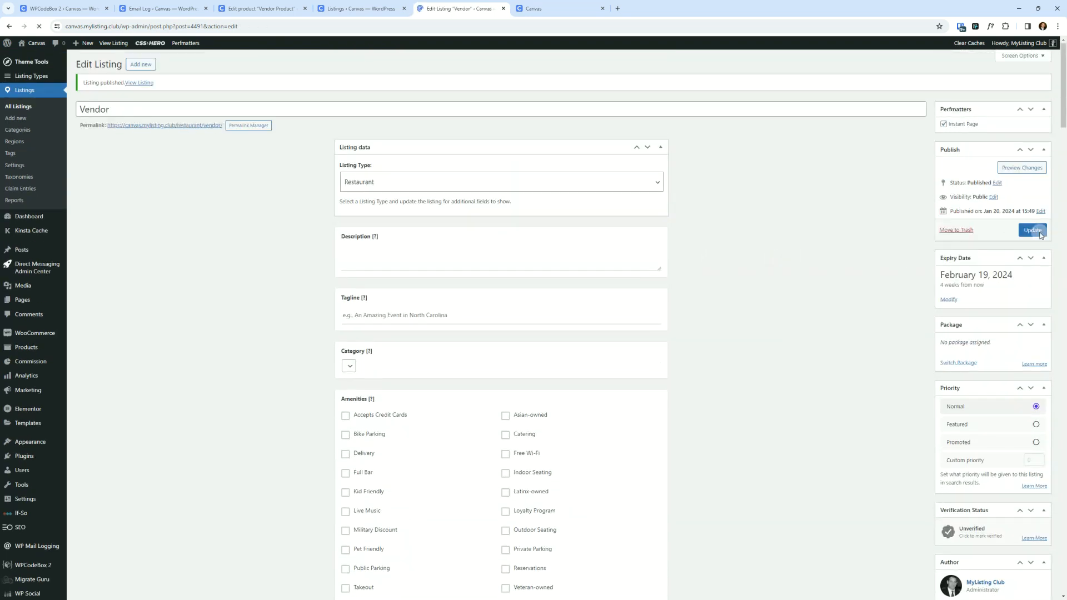
# - Open the published Vendor listing's permalink in a new tab and switch to it
pyautogui.rightClick(201, 125)
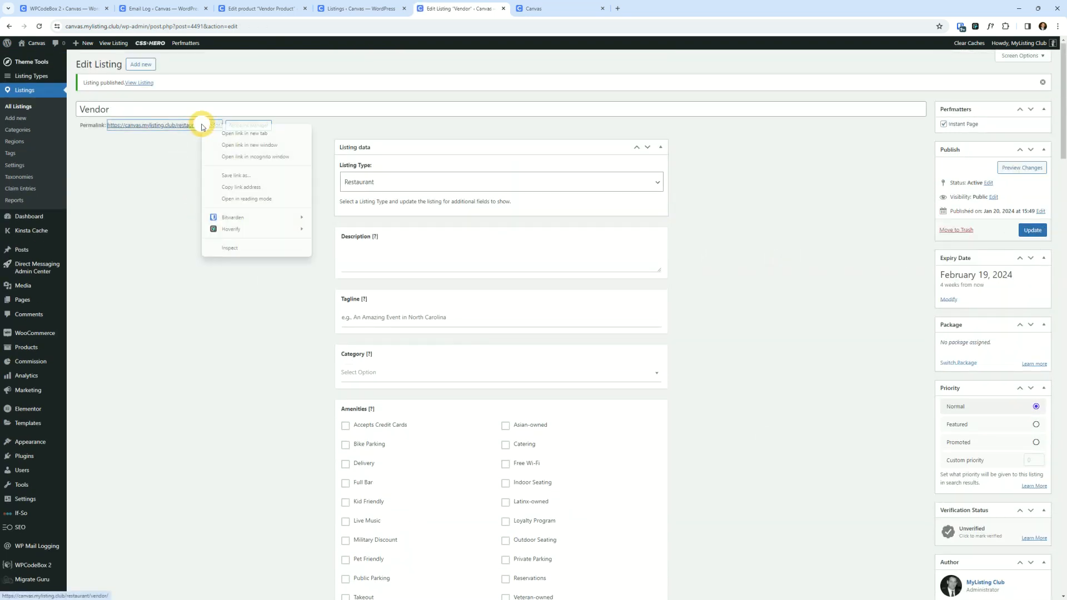
pyautogui.click(254, 133)
pyautogui.click(535, 9)
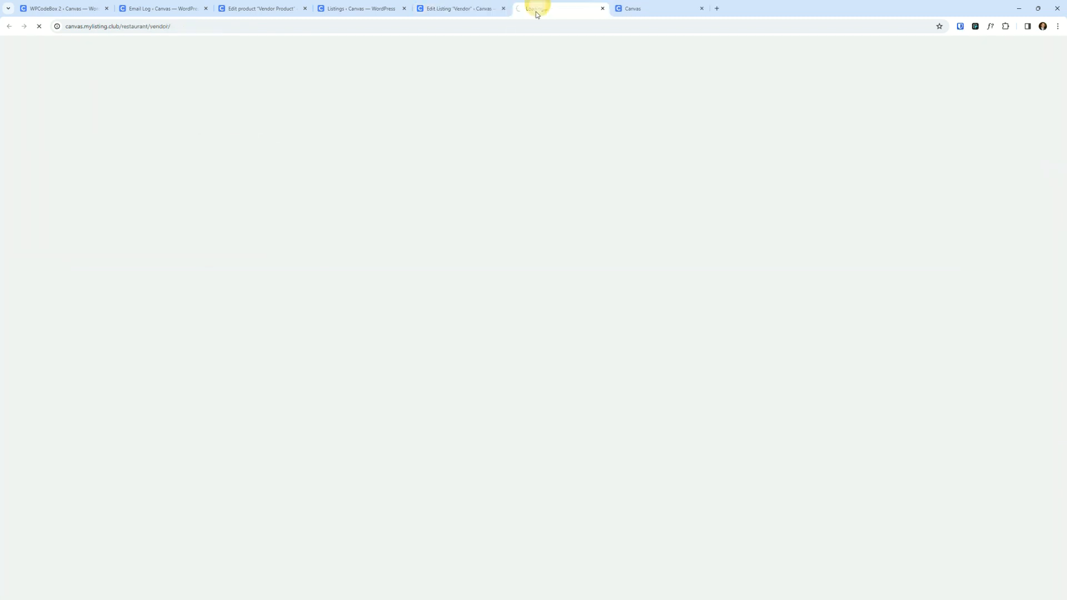
# - Open the Vendor listing's Store section and review the merchandise product it shows
pyautogui.scroll(-4, 210, 315)
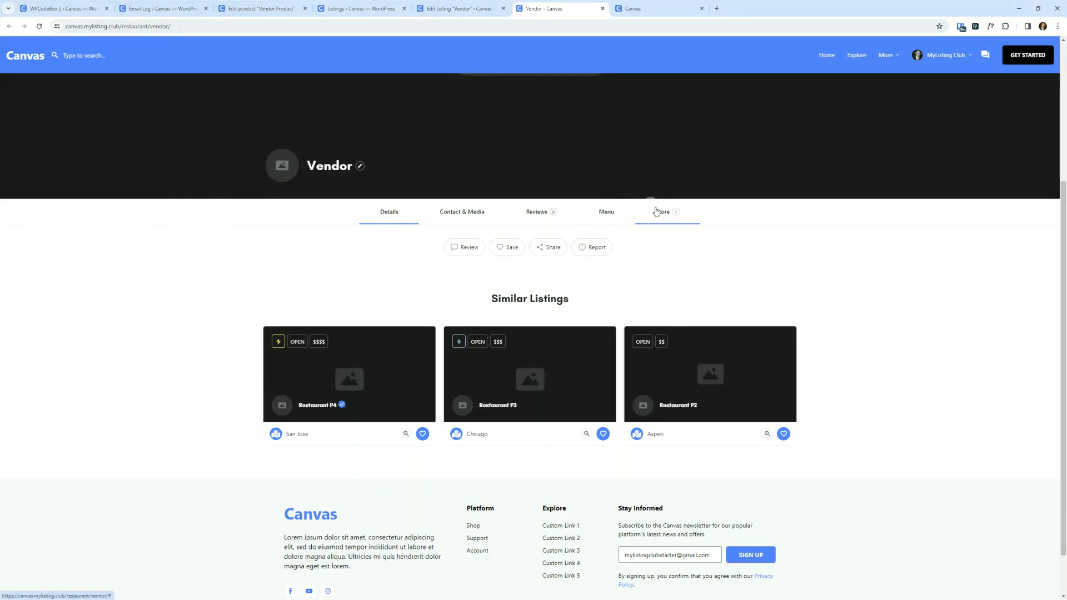
pyautogui.click(662, 212)
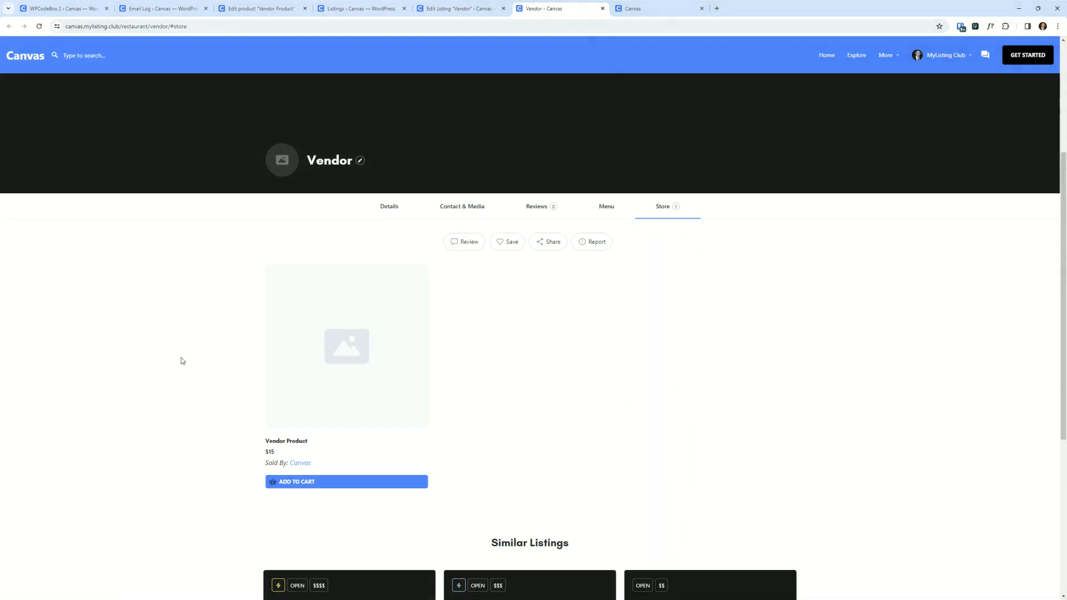
pyautogui.scroll(-2, 184, 360)
pyautogui.scroll(2, 183, 360)
pyautogui.scroll(-2, 194, 369)
pyautogui.scroll(-1, 189, 333)
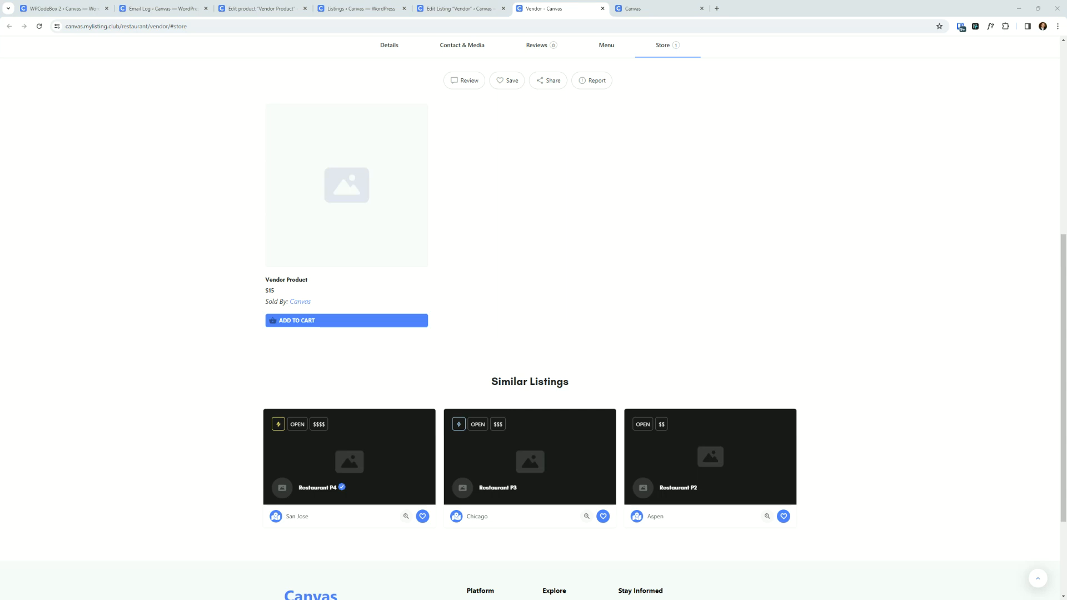
pyautogui.scroll(4, 585, 245)
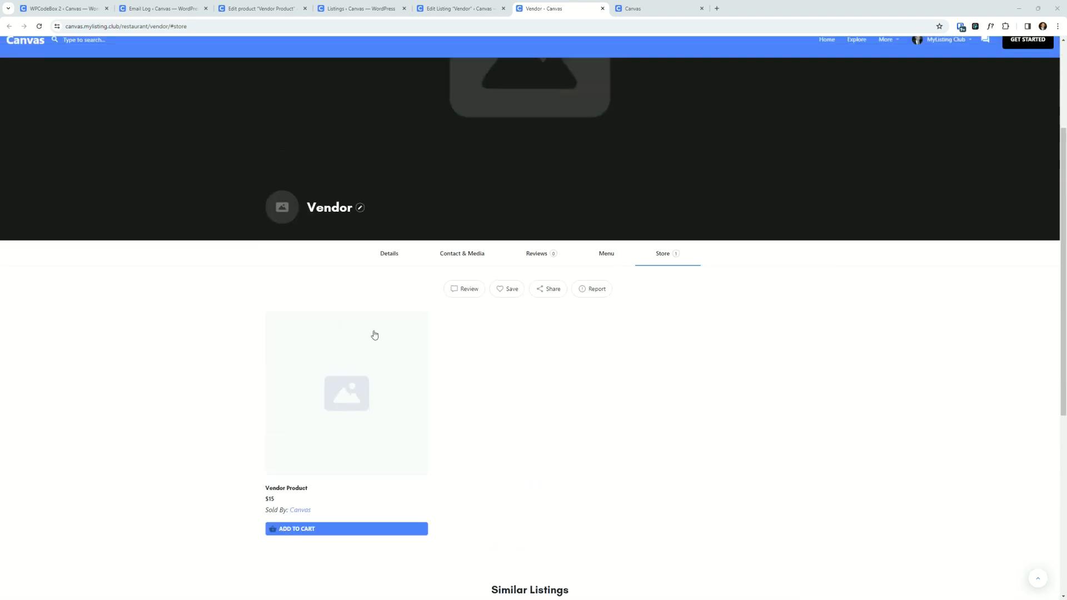
pyautogui.scroll(-1, 493, 310)
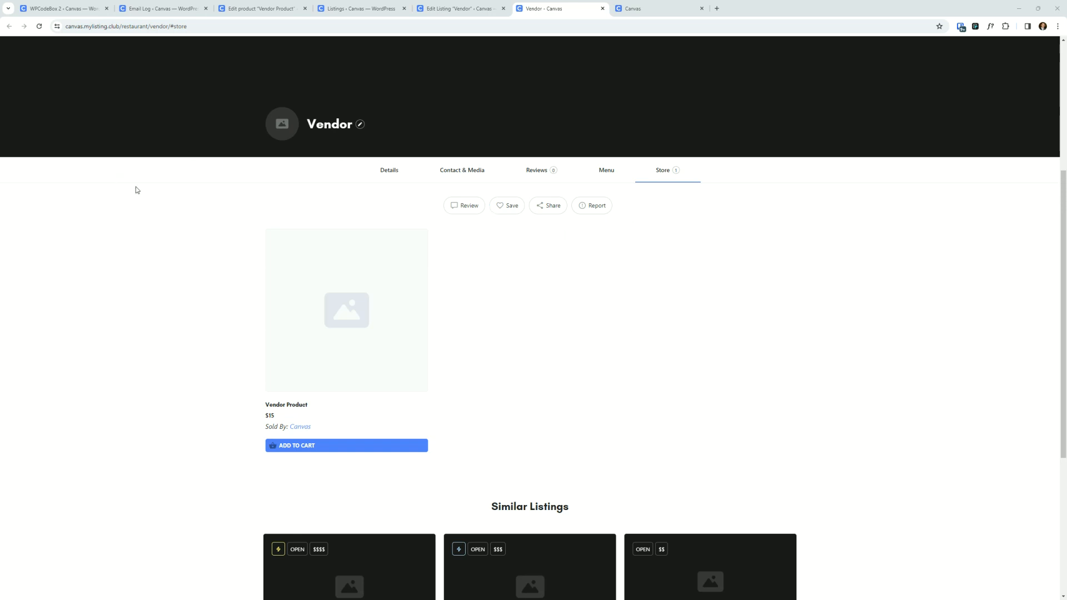
# - In the other site tab, go to the /shop page
pyautogui.click(659, 5)
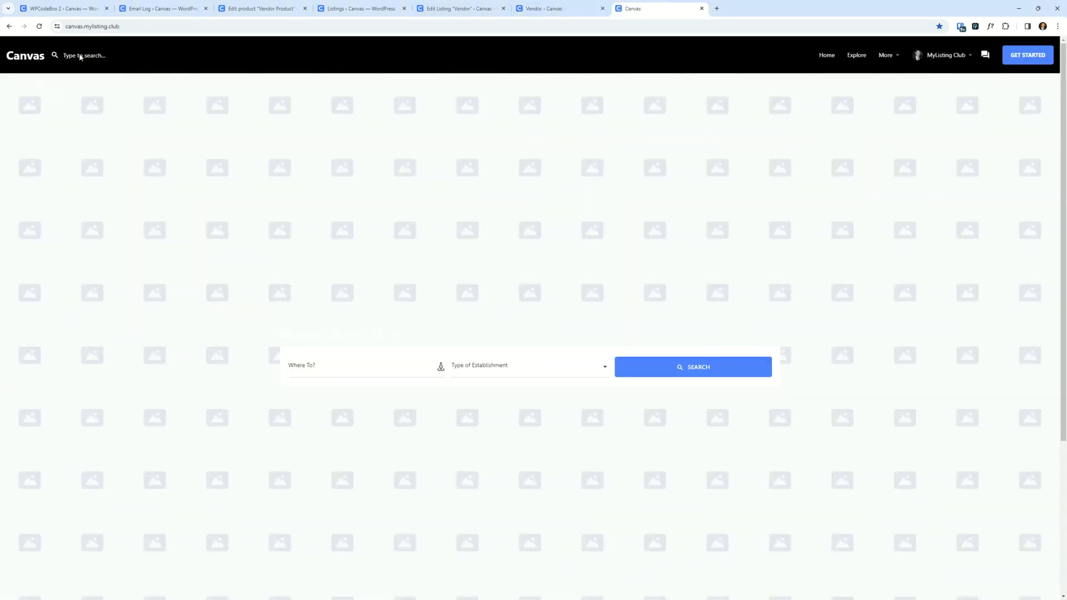
pyautogui.click(146, 26)
pyautogui.write('/sho')
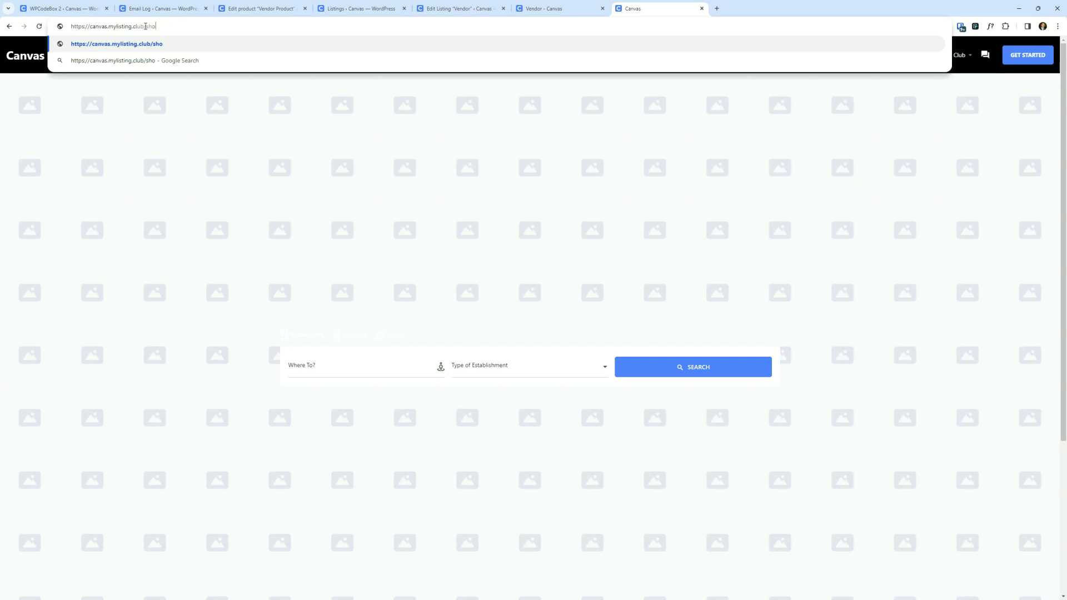
pyautogui.write('p')
pyautogui.press('Return')
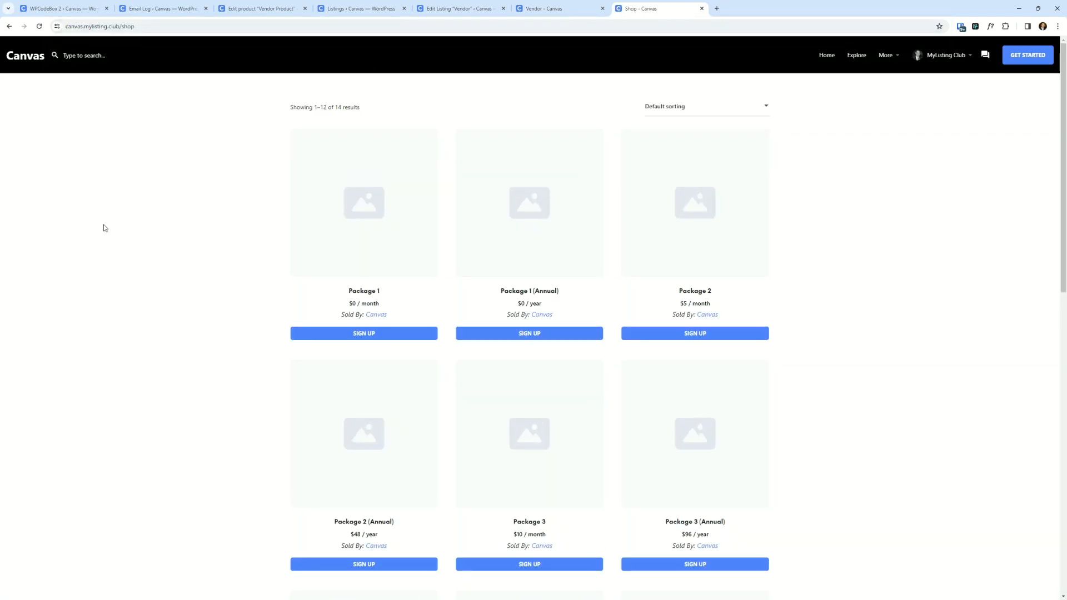
# - Browse the shop's product grid and open its second page
pyautogui.scroll(-4, 142, 316)
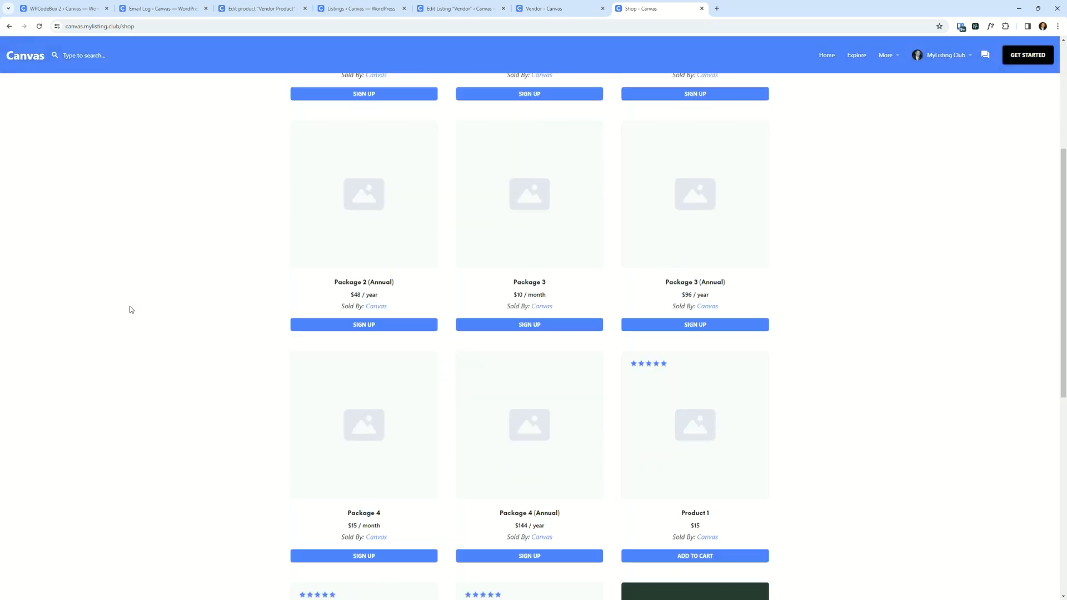
pyautogui.scroll(4, 128, 308)
pyautogui.scroll(-6, 157, 278)
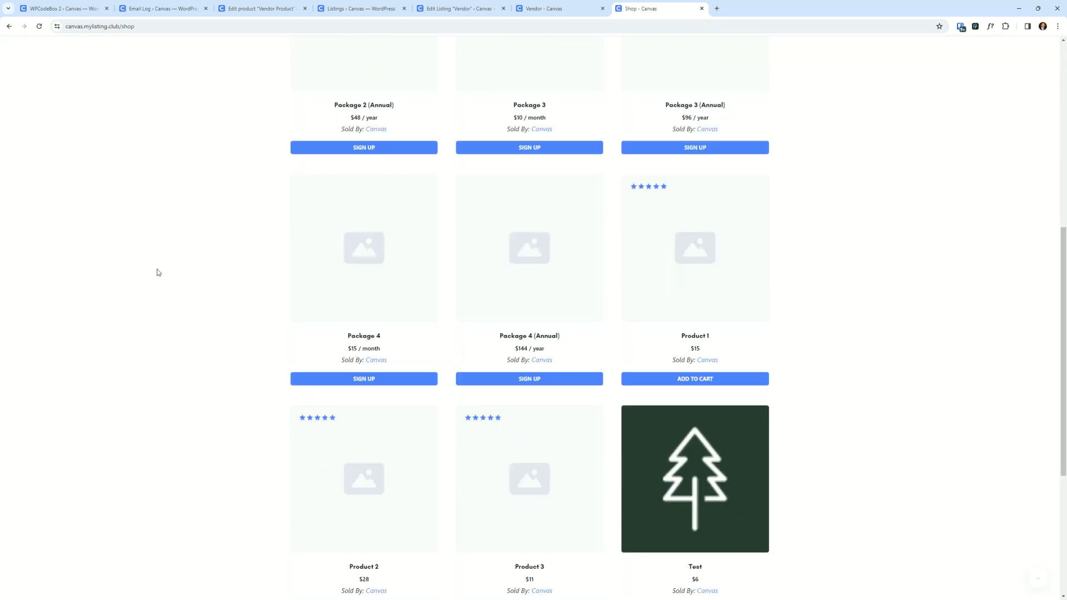
pyautogui.scroll(5, 157, 272)
pyautogui.scroll(2, 158, 270)
pyautogui.scroll(-10, 149, 262)
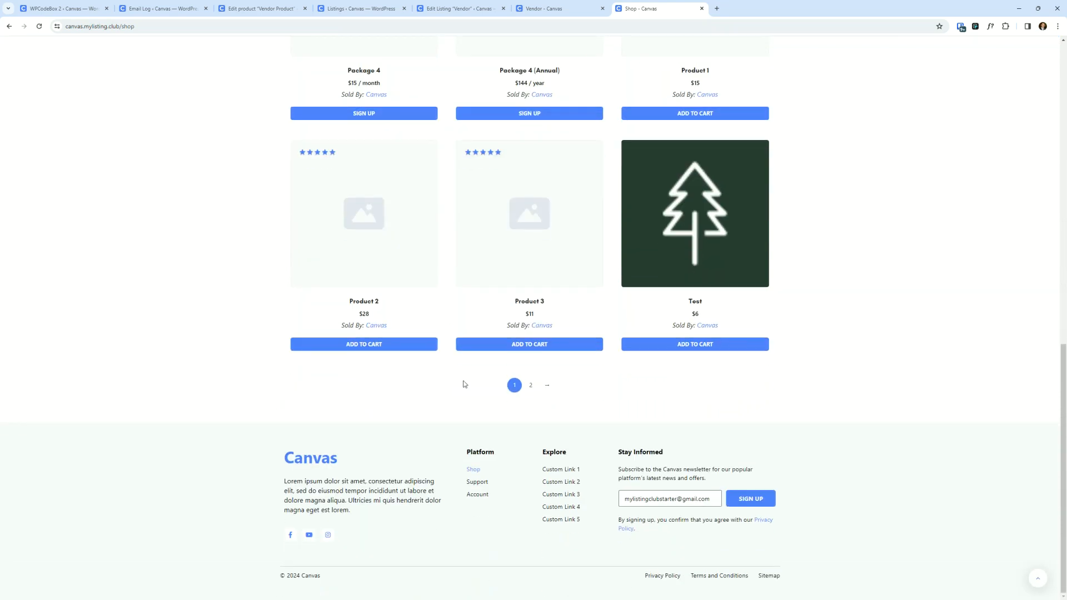
pyautogui.click(530, 385)
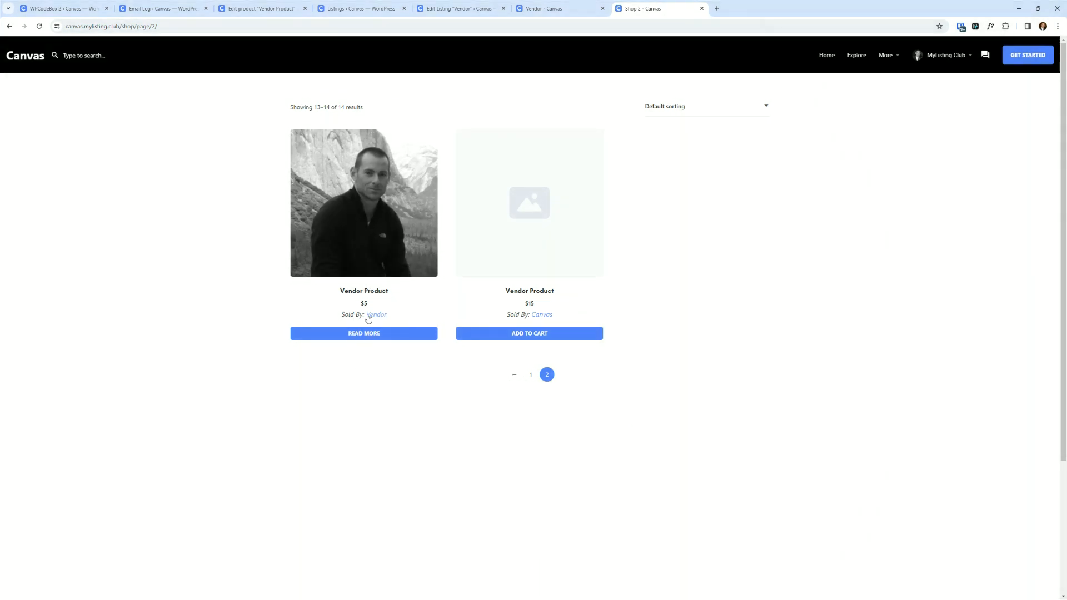
# - Compare the Vendor listing's store with the shop's vendor products, then go back to the first shop page
pyautogui.click(562, 9)
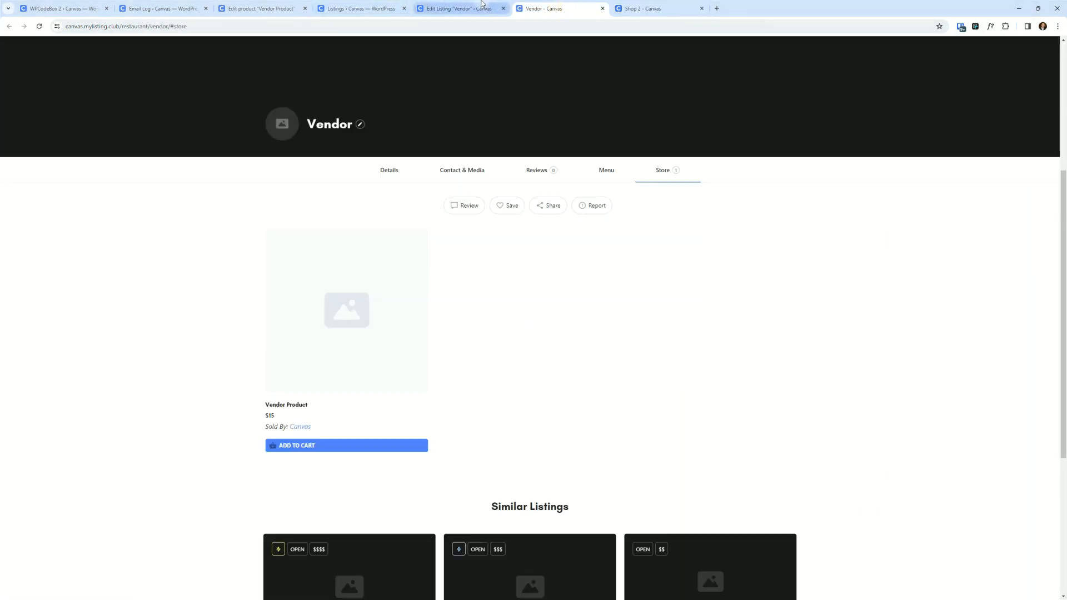
pyautogui.click(462, 8)
pyautogui.click(550, 8)
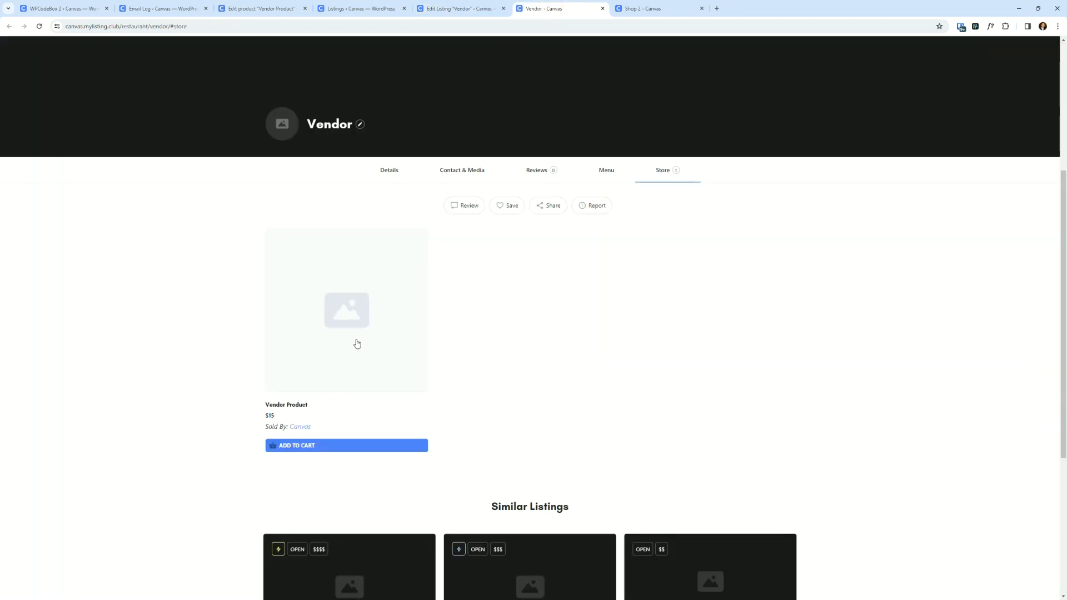
pyautogui.click(639, 6)
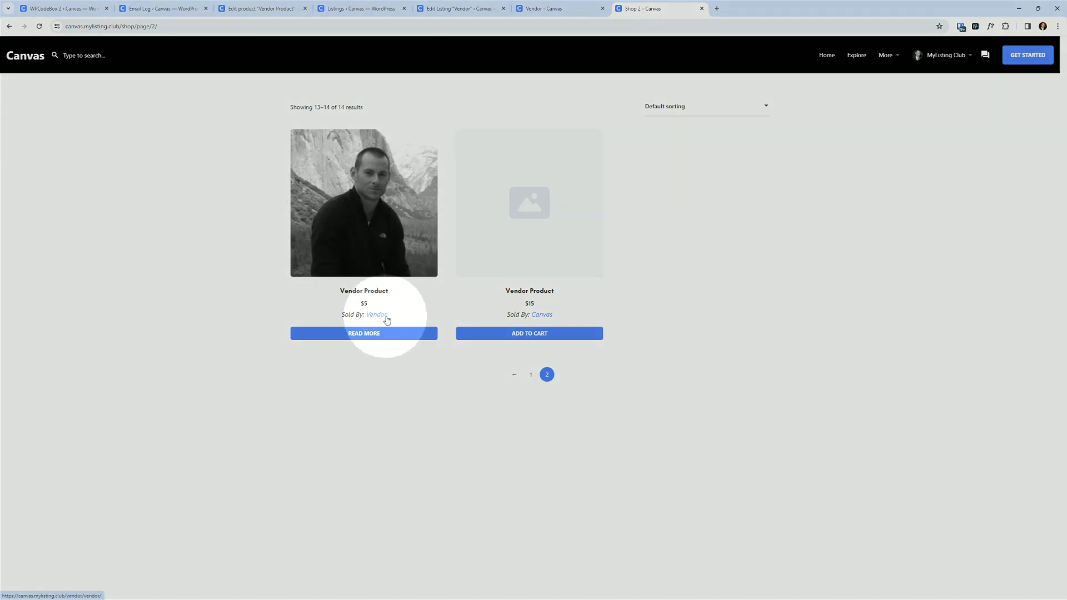
pyautogui.click(381, 483)
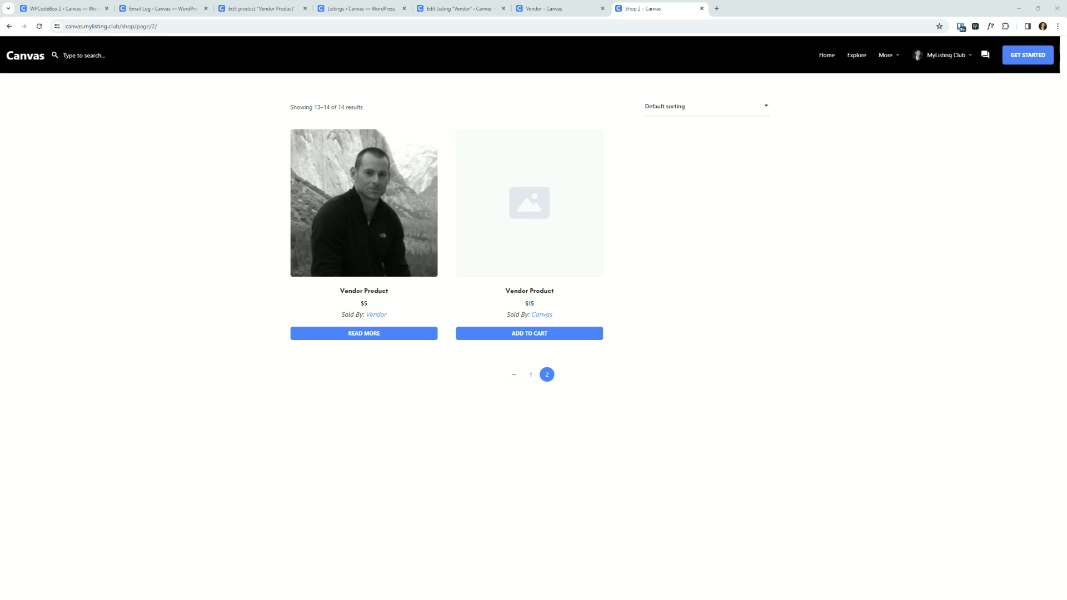
pyautogui.click(9, 26)
pyautogui.scroll(9, 453, 301)
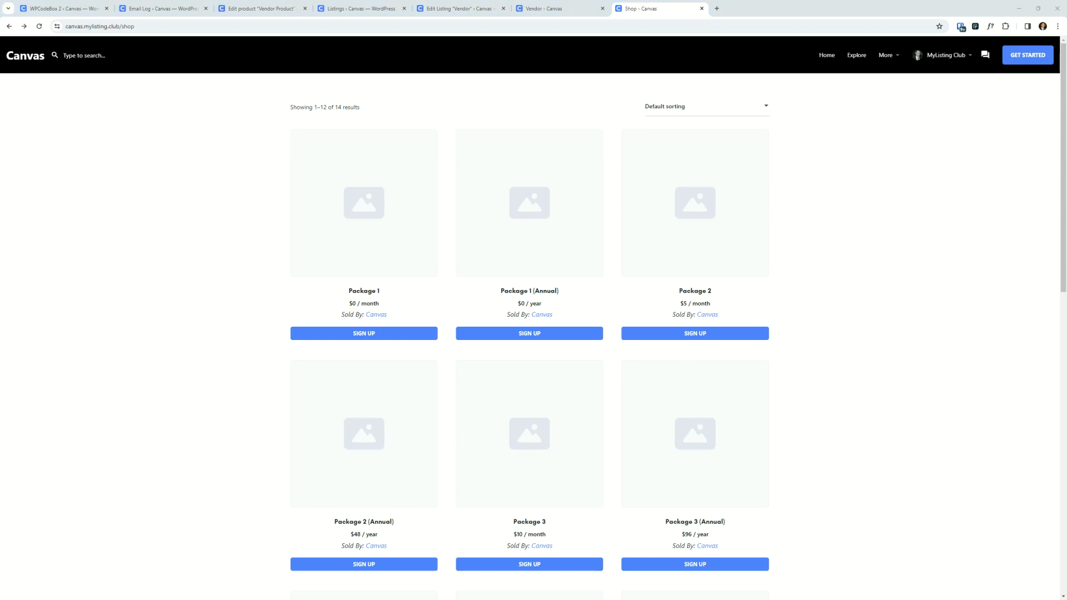
# - Bring the FIT demo vendor store tab into the window and scroll through its product categories
pyautogui.moveTo(425, 11); pyautogui.dragTo(713, 10)
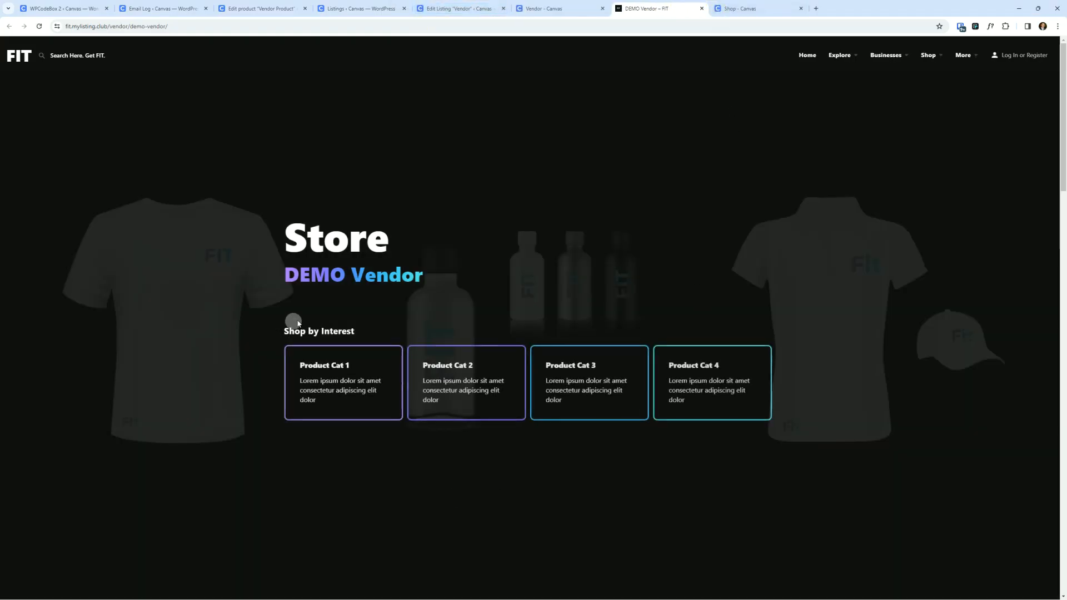
pyautogui.scroll(-2, 221, 243)
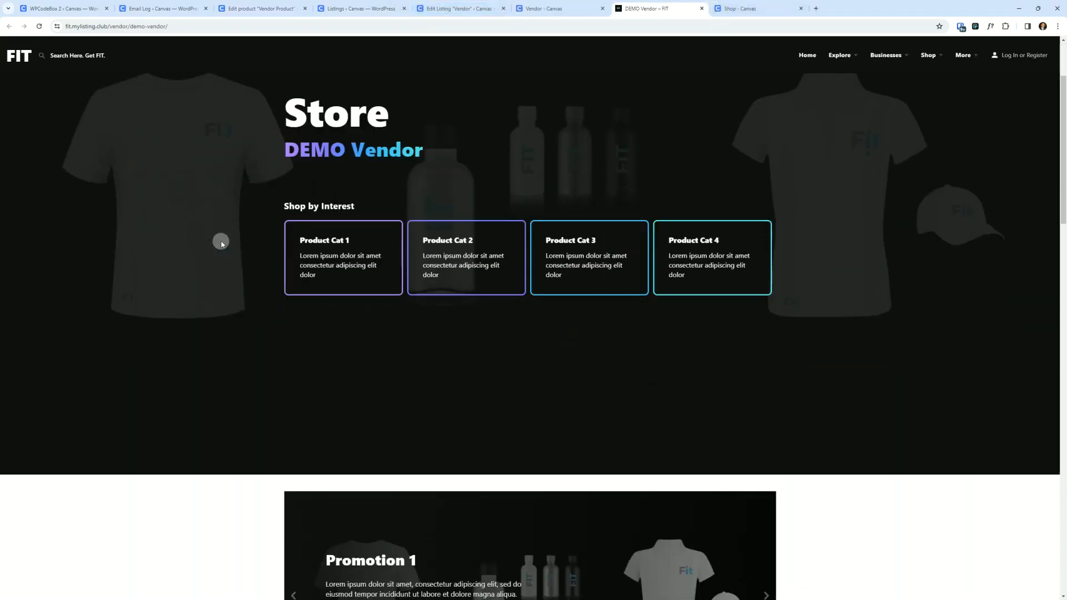
pyautogui.scroll(-8, 221, 243)
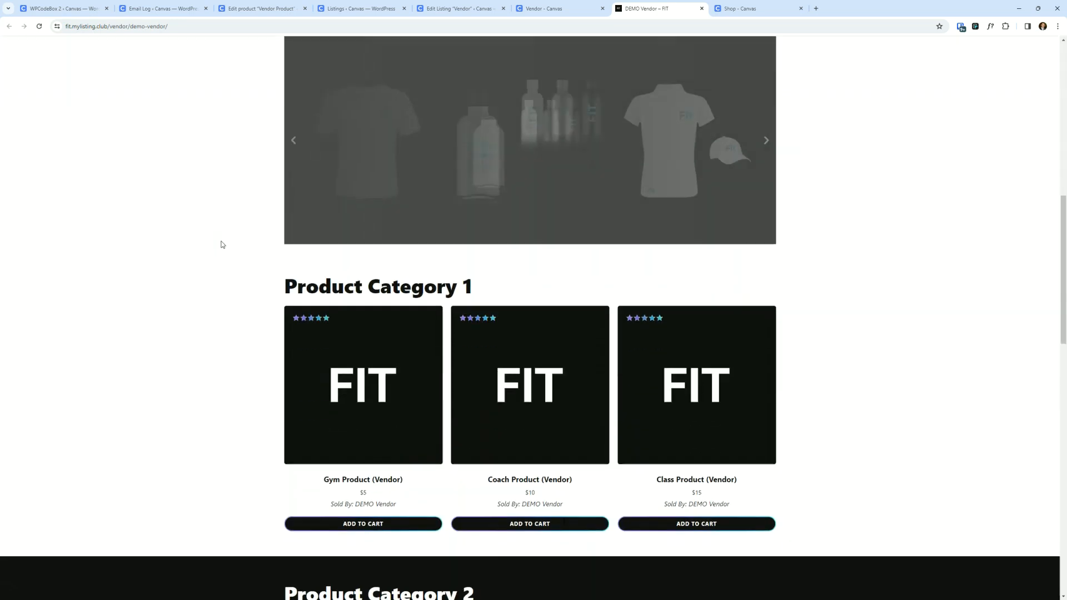
pyautogui.scroll(6, 222, 244)
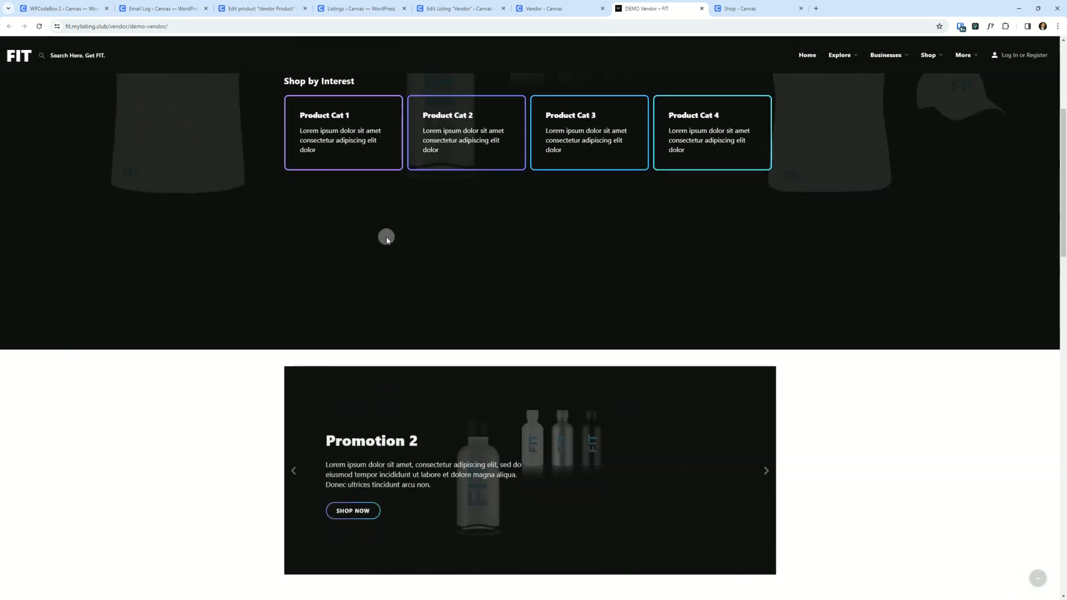
pyautogui.scroll(-1, 274, 209)
pyautogui.scroll(3, 274, 209)
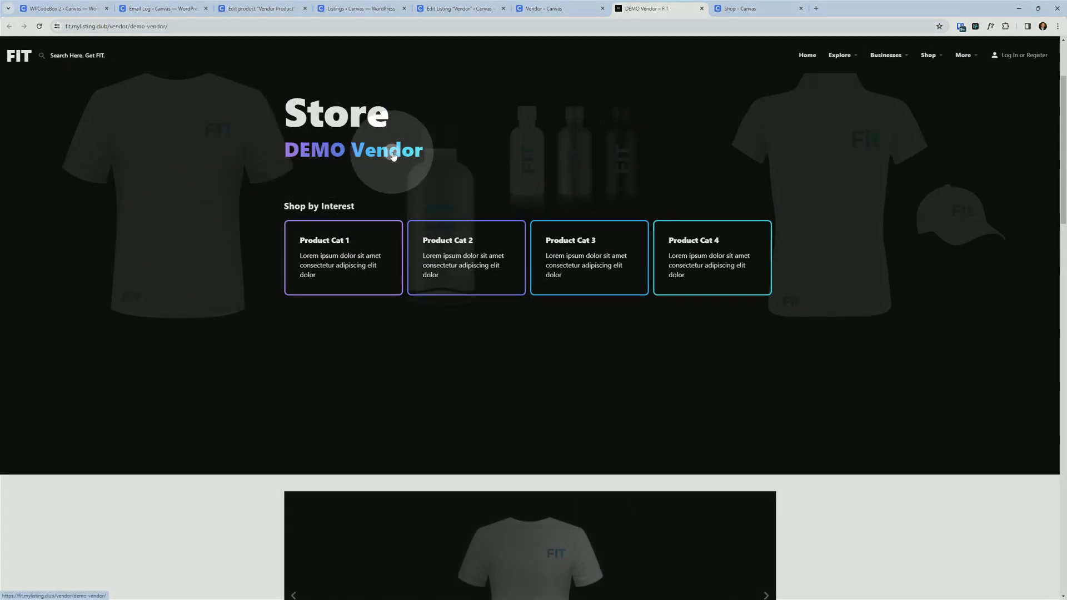
pyautogui.scroll(-3, 300, 172)
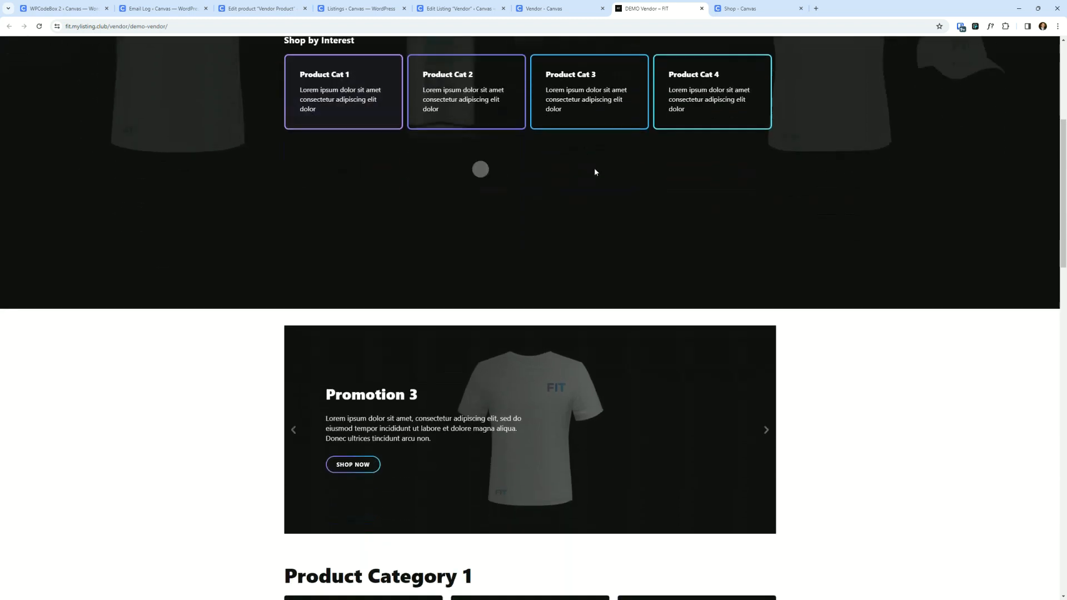
pyautogui.scroll(-7, 410, 257)
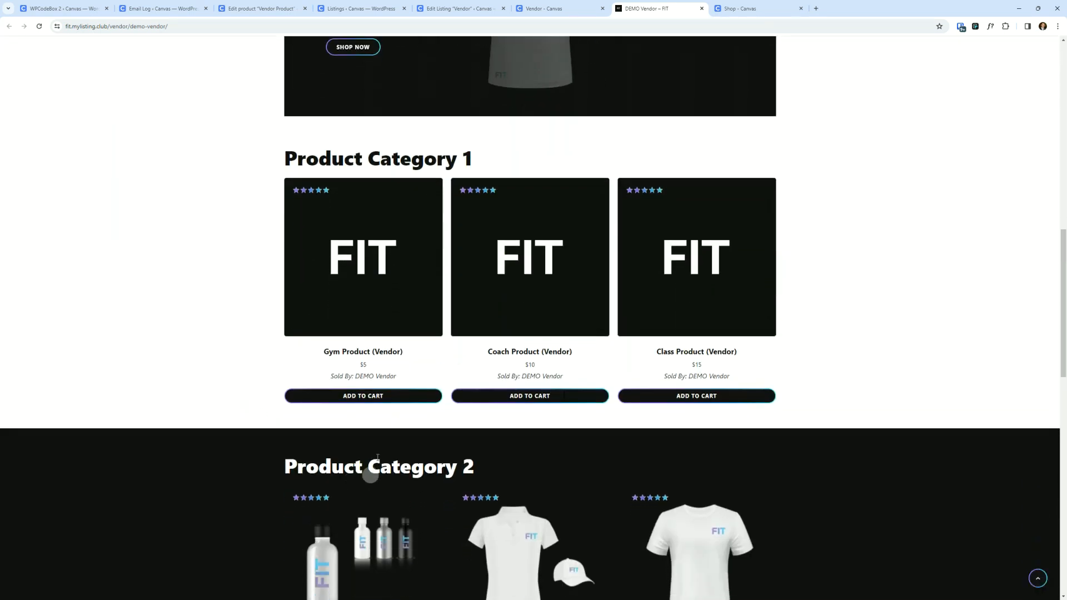
pyautogui.press('ctrl')
pyautogui.press('ctrl')
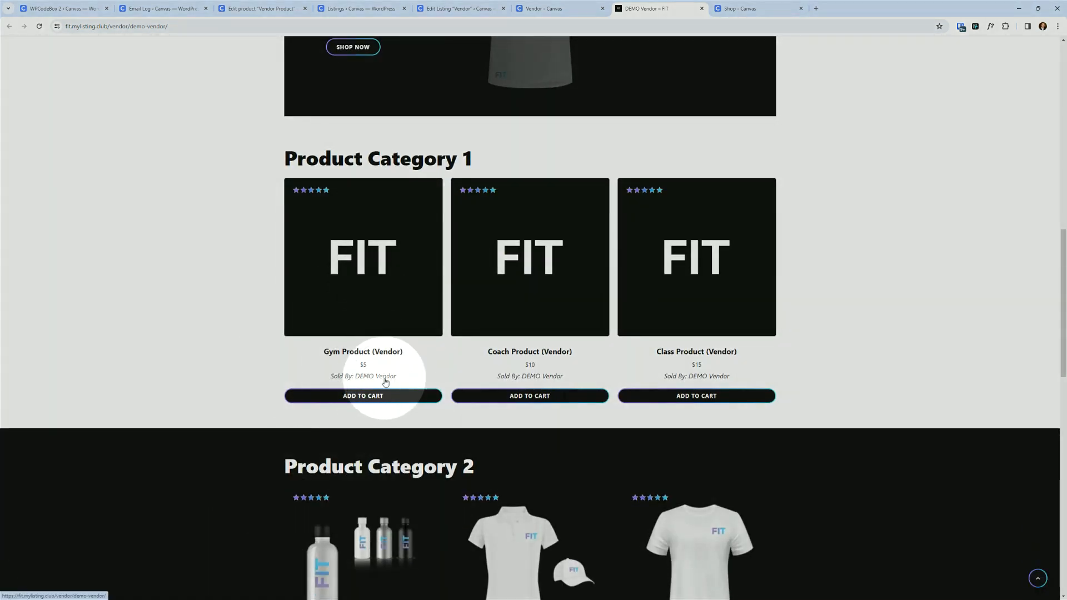
pyautogui.scroll(-5, 248, 307)
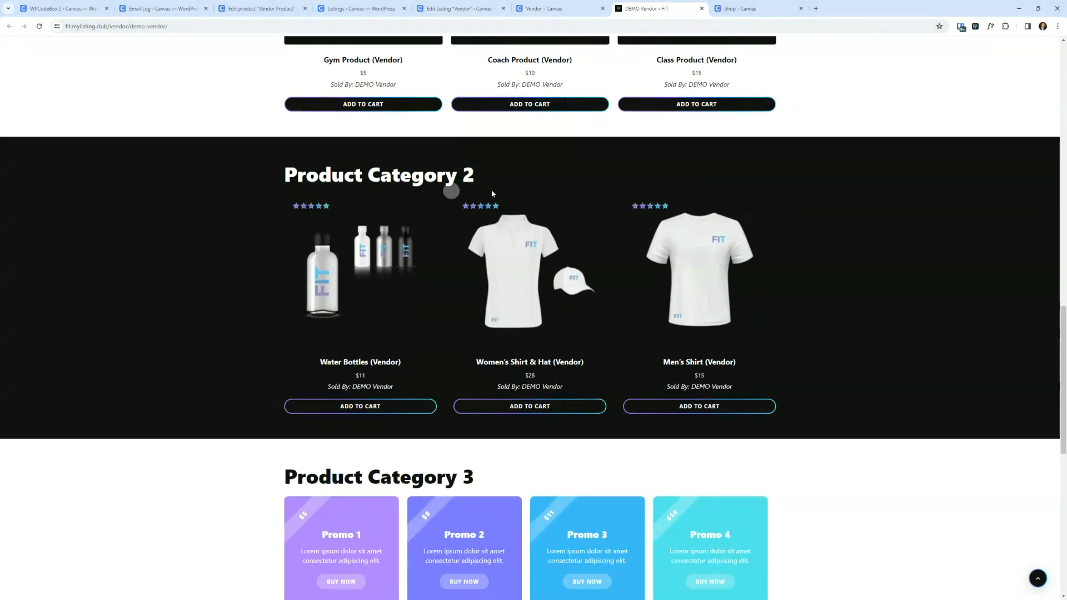
pyautogui.scroll(-9, 238, 344)
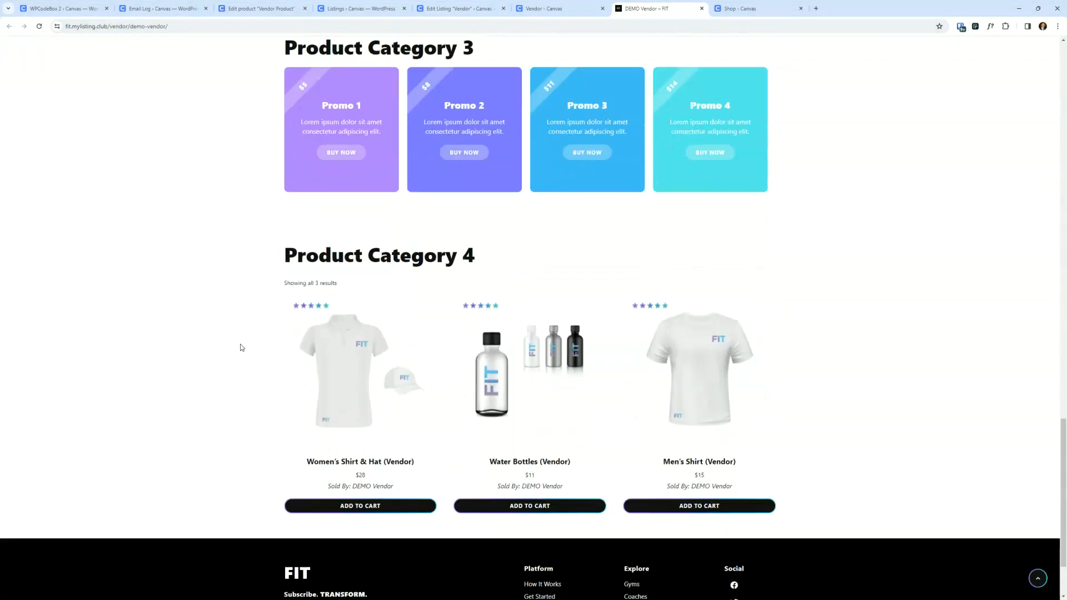
pyautogui.scroll(11, 257, 374)
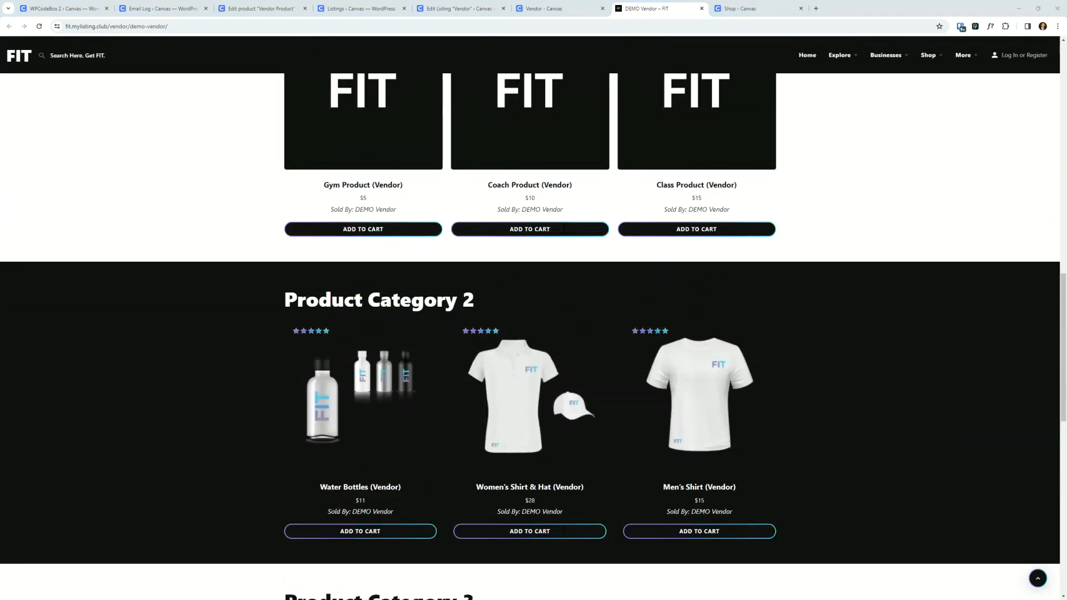
# - Bring in the Vow starter vendor store tab, scroll through its products, then close both example store tabs
pyautogui.moveTo(374, 231); pyautogui.dragTo(675, 2)
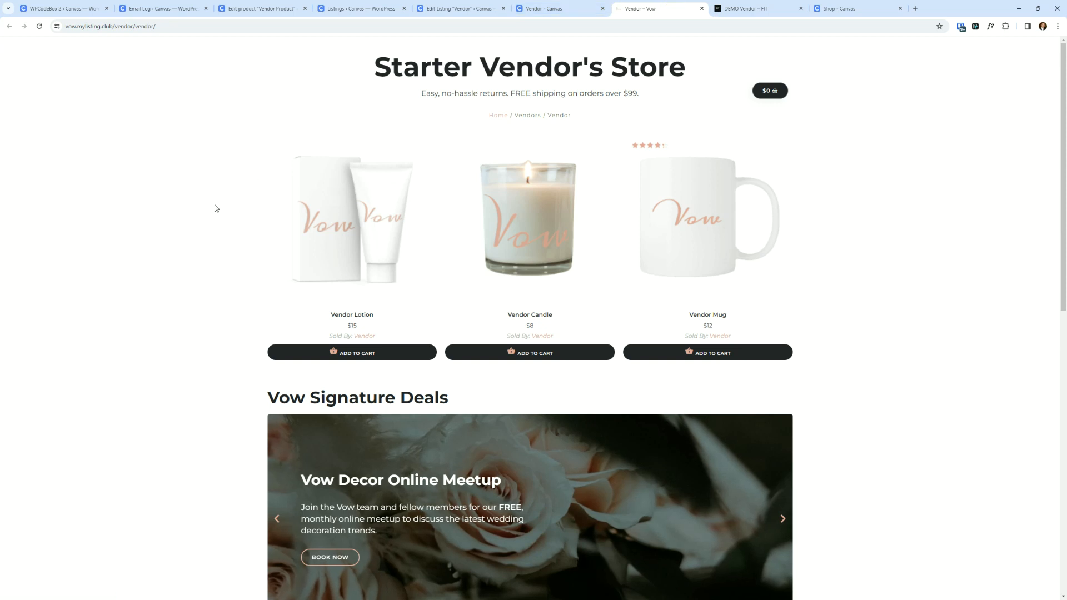
pyautogui.scroll(-2, 214, 208)
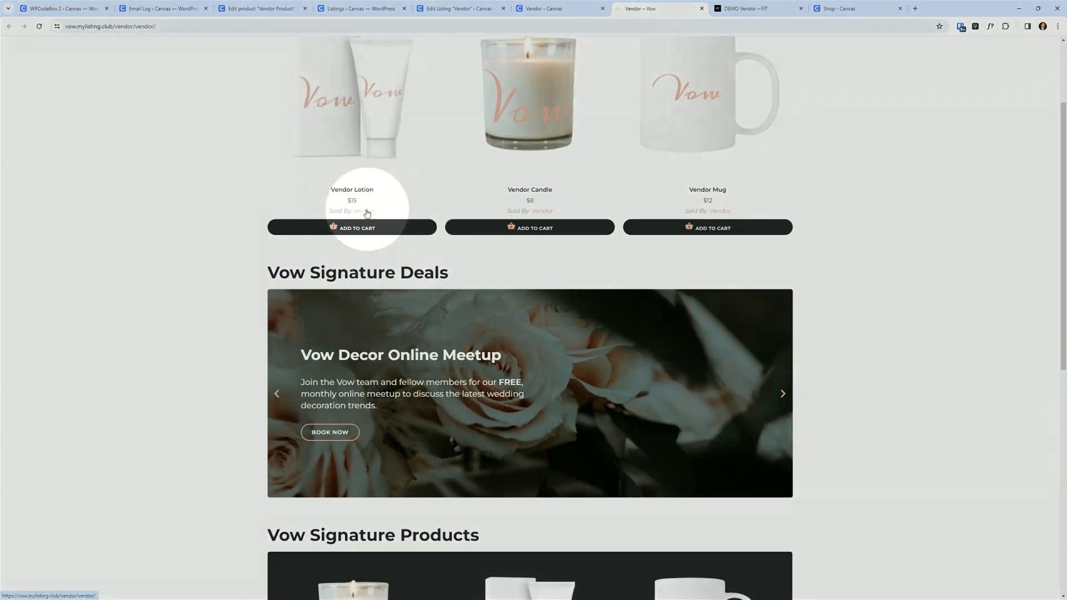
pyautogui.scroll(-3, 238, 214)
pyautogui.scroll(-2, 239, 214)
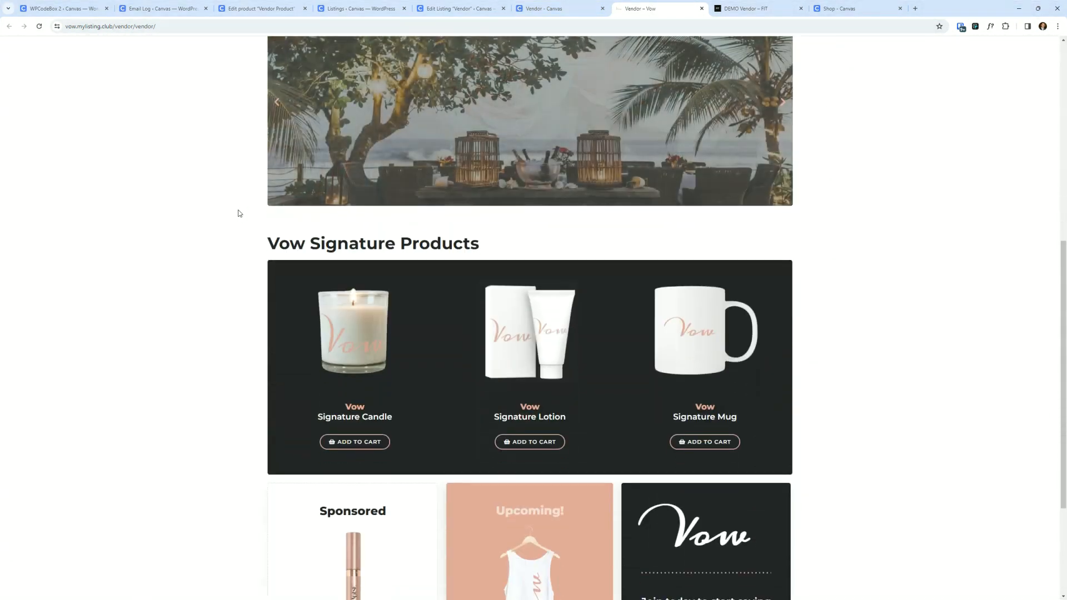
pyautogui.scroll(-1, 215, 212)
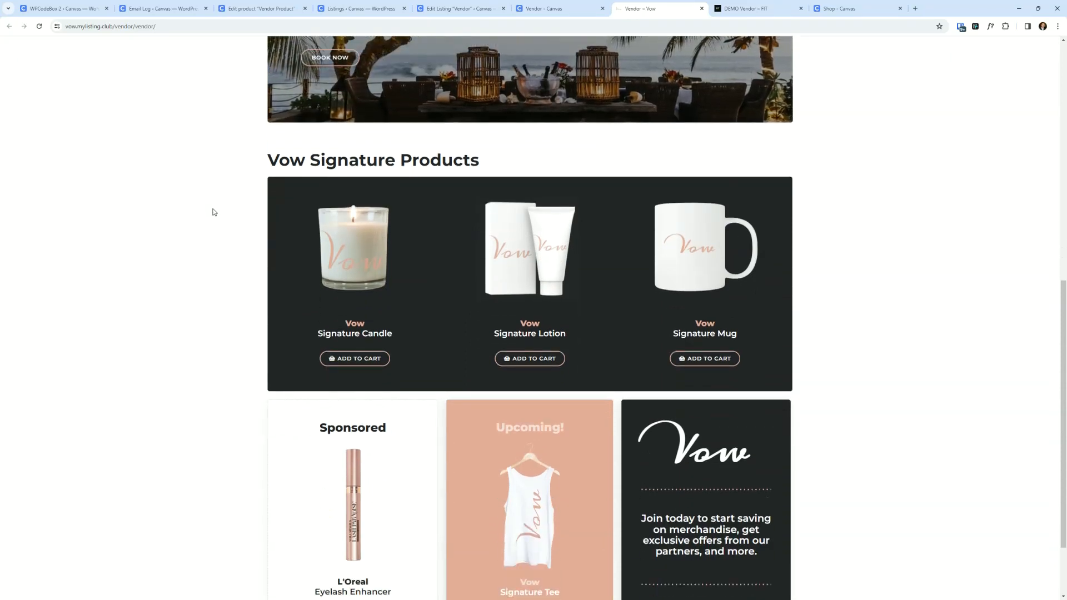
pyautogui.scroll(-2, 196, 211)
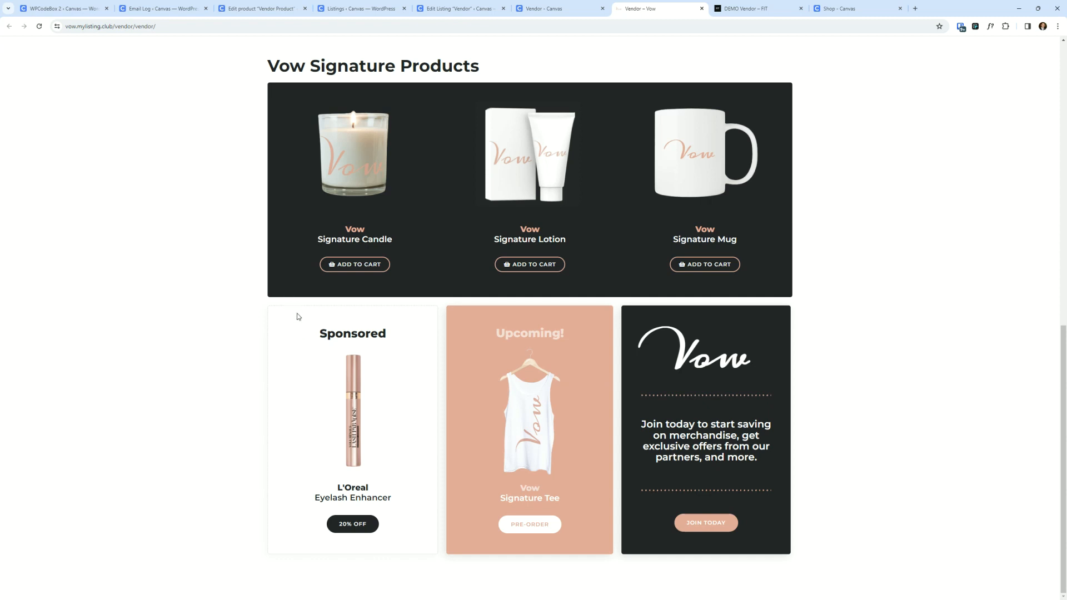
pyautogui.scroll(10, 188, 275)
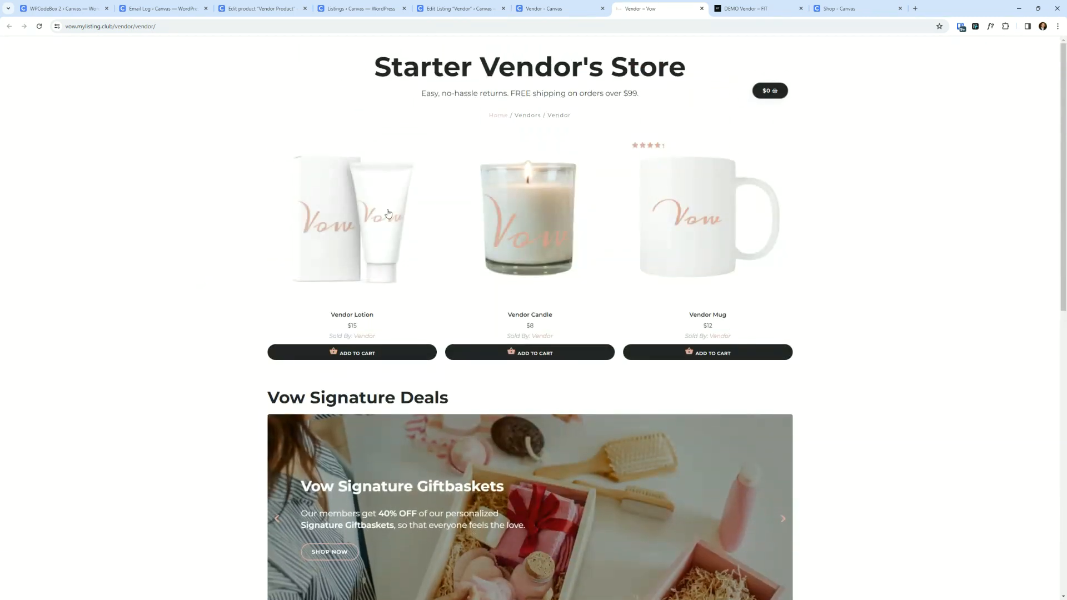
pyautogui.click(702, 8)
pyautogui.click(703, 9)
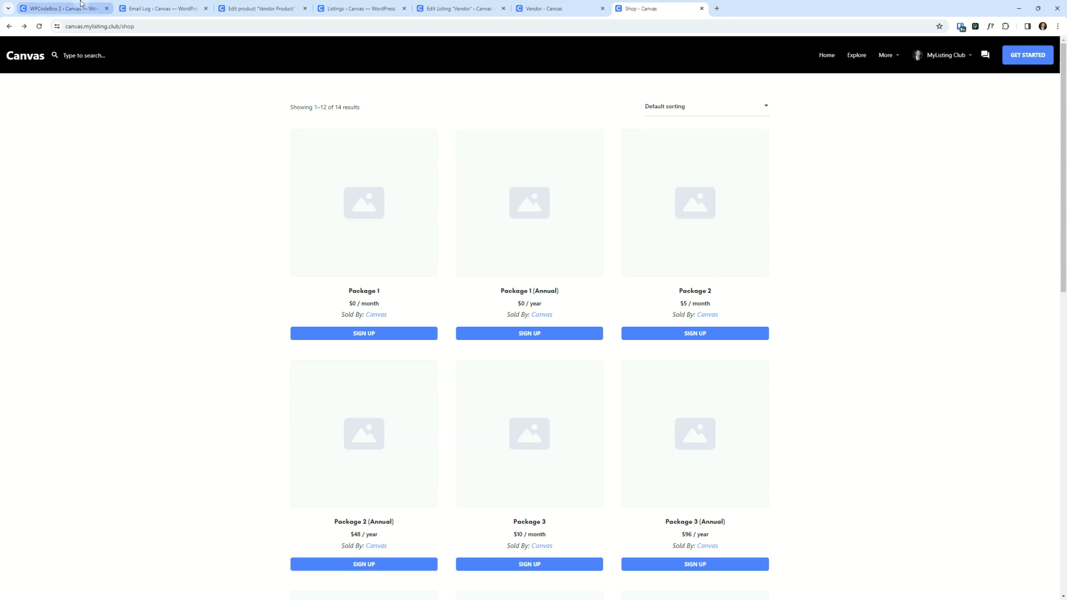
# - Create a new Products Archive template in a new tab, naming it Canvas – Product Vendor
pyautogui.click(62, 8)
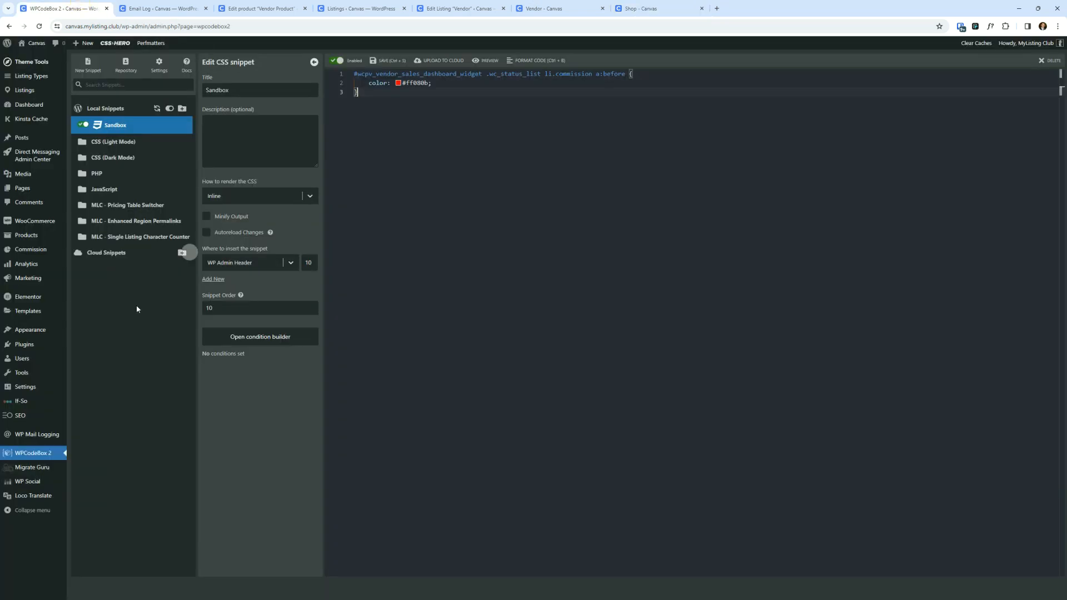
pyautogui.click(43, 315)
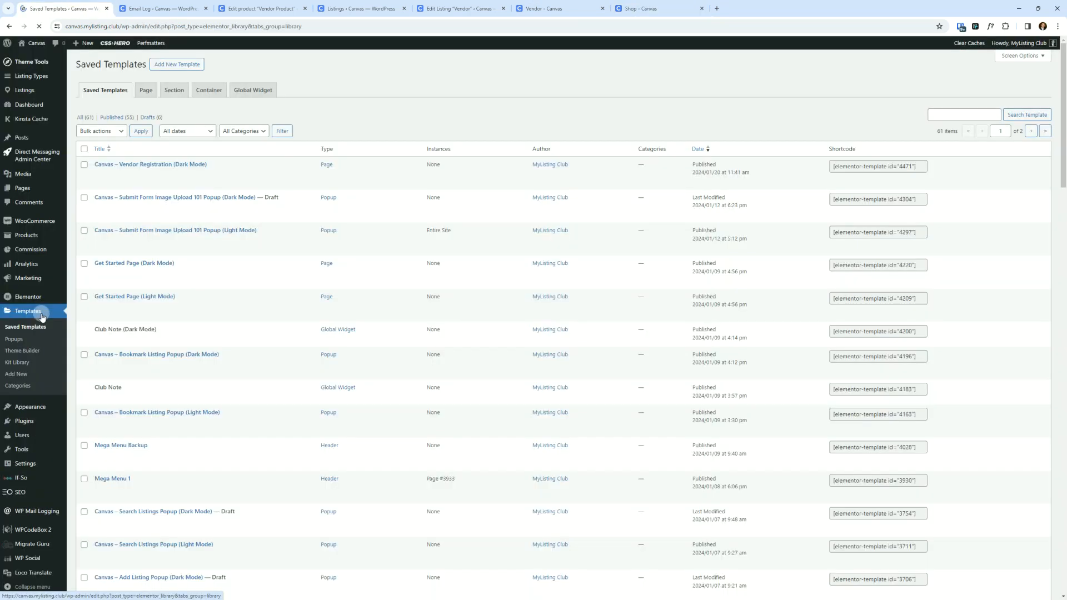
pyautogui.rightClick(21, 373)
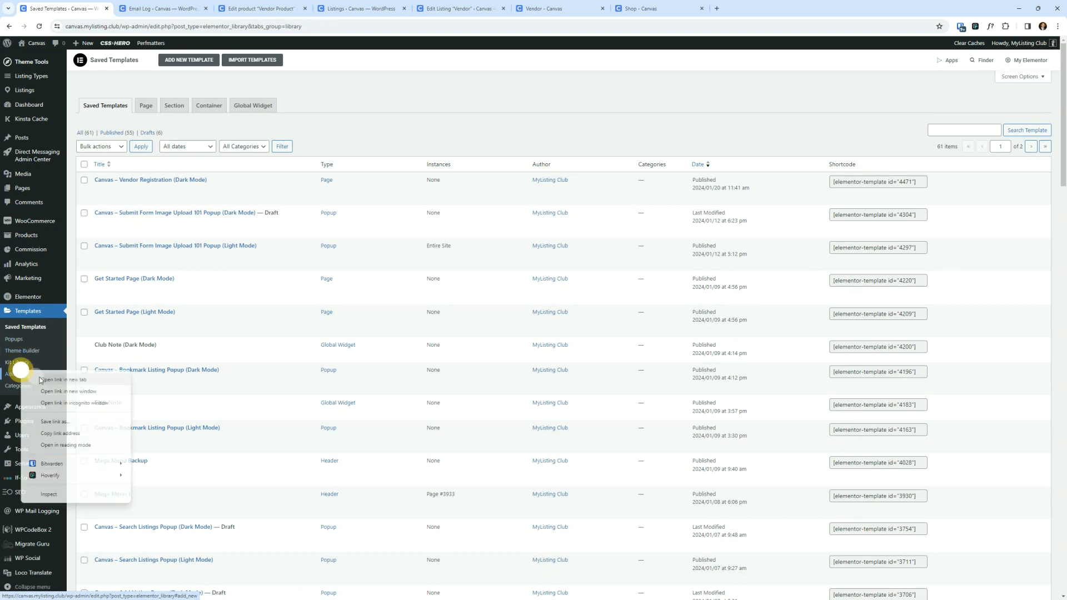
pyautogui.click(45, 379)
pyautogui.click(182, 4)
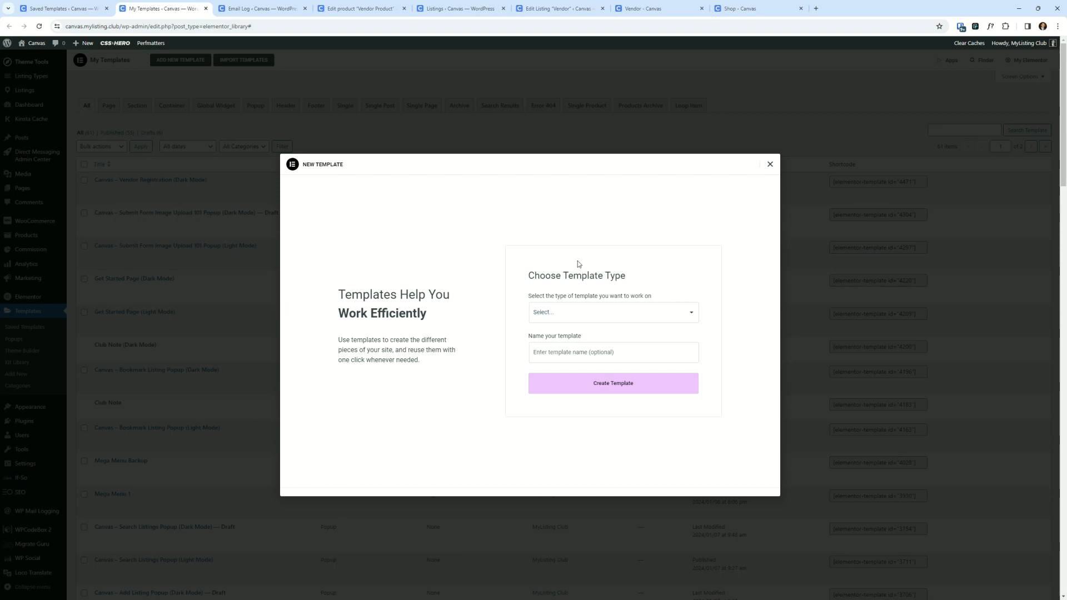
pyautogui.click(557, 312)
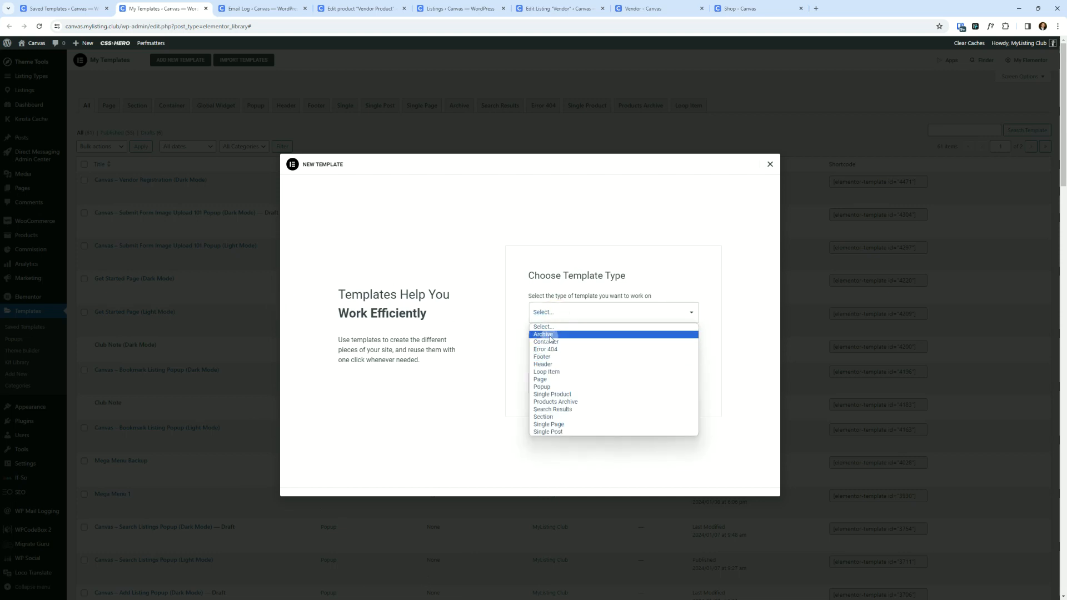
pyautogui.click(572, 403)
pyautogui.click(580, 352)
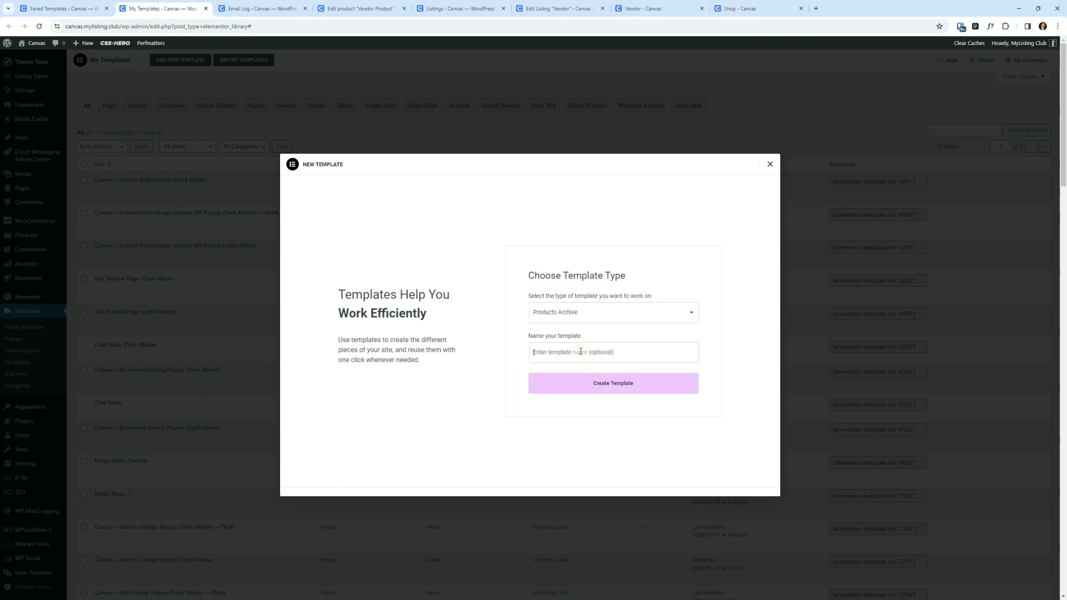
pyautogui.write('h')
pyautogui.press('BackSpace')
pyautogui.write('Canvas - Product Vendor (Light Mode')
pyautogui.click(628, 389)
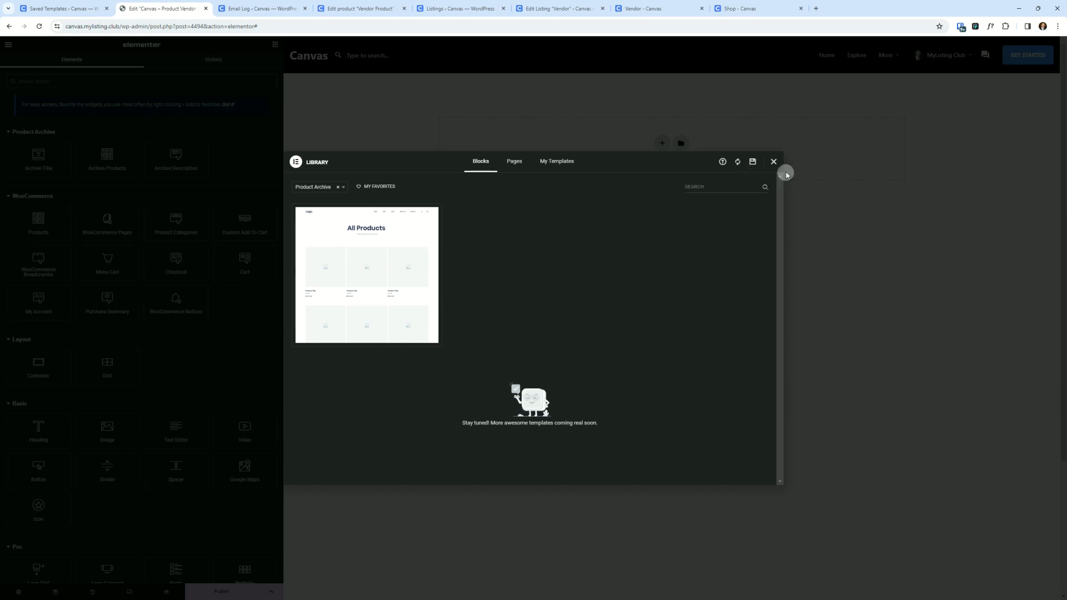
# - Close the template library to reach the empty template canvas
pyautogui.click(773, 161)
pyautogui.click(618, 374)
pyautogui.click(812, 55)
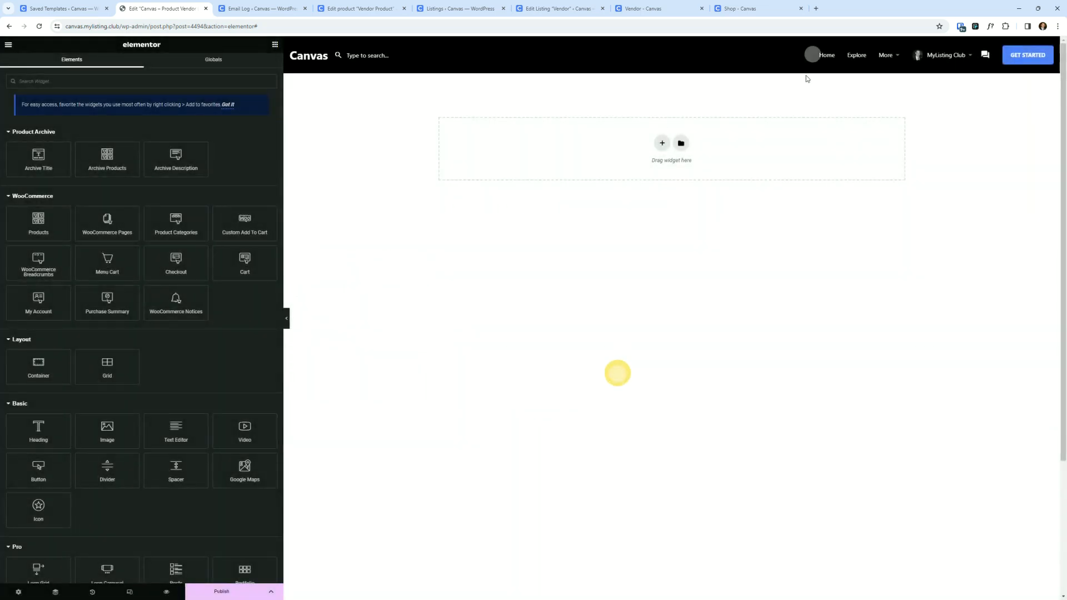
pyautogui.click(692, 280)
pyautogui.click(682, 279)
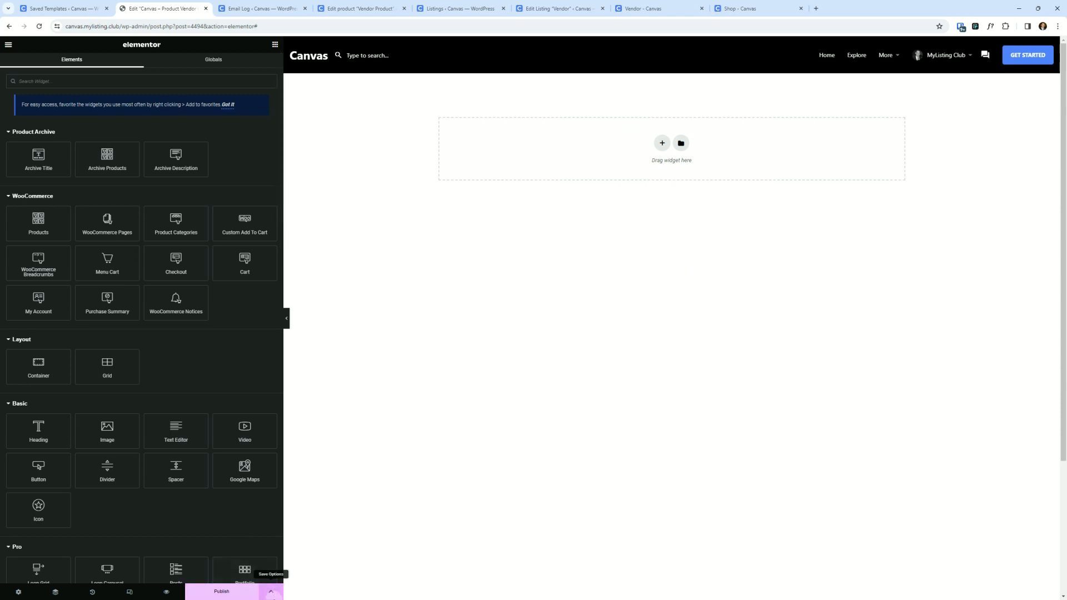
# - Open the template's display conditions and add a new include condition
pyautogui.click(272, 596)
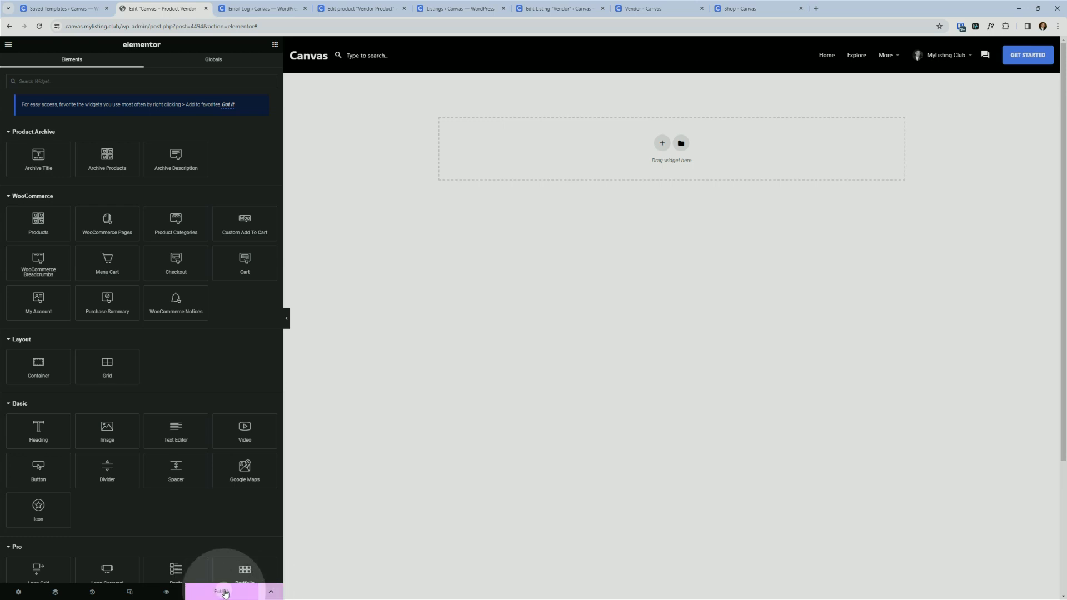
pyautogui.click(272, 595)
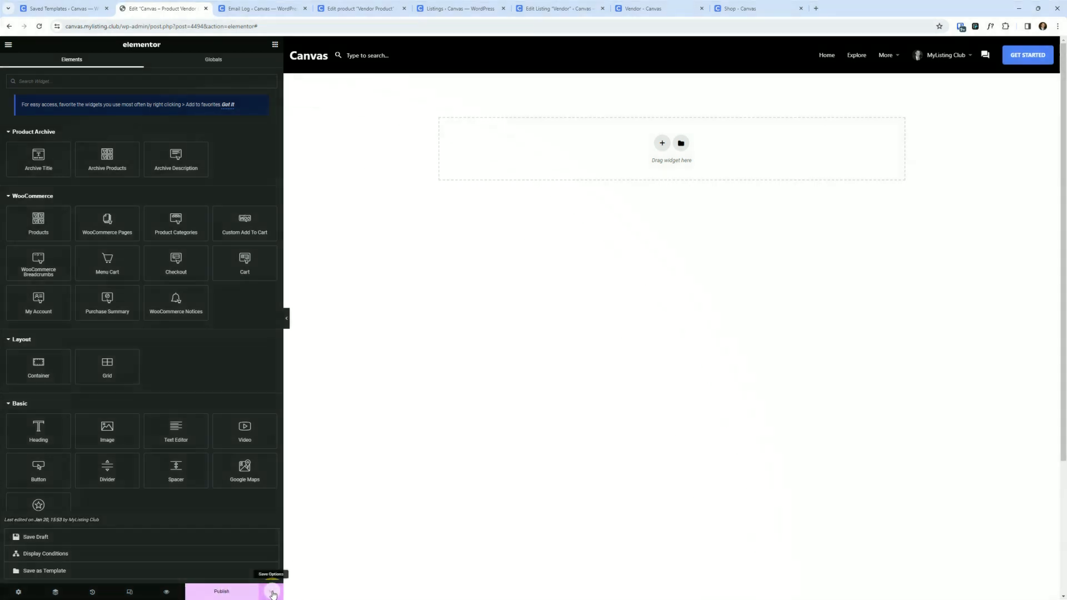
pyautogui.click(49, 555)
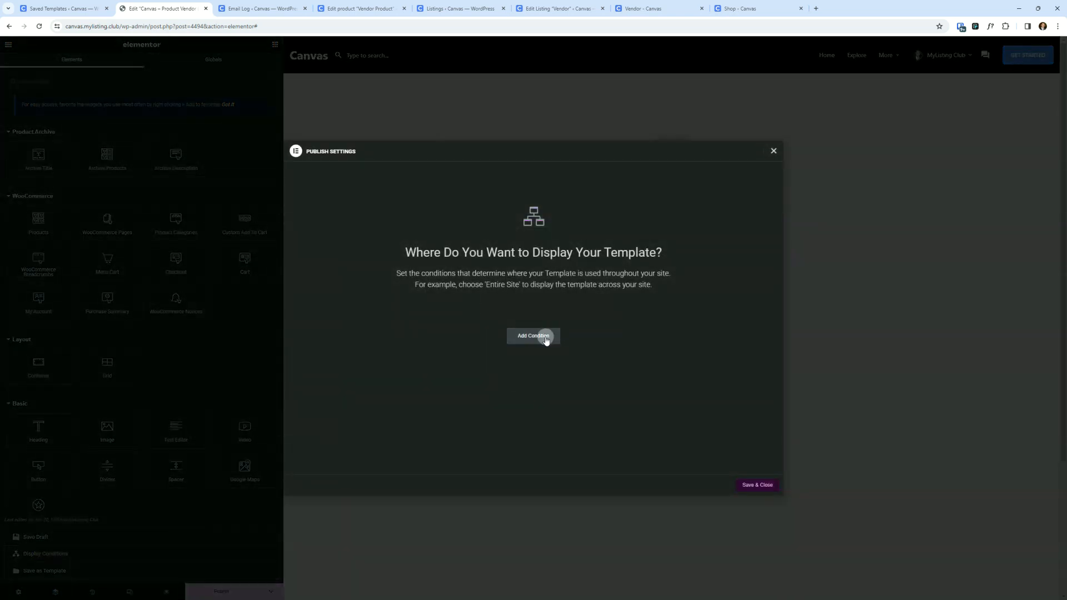
pyautogui.click(535, 336)
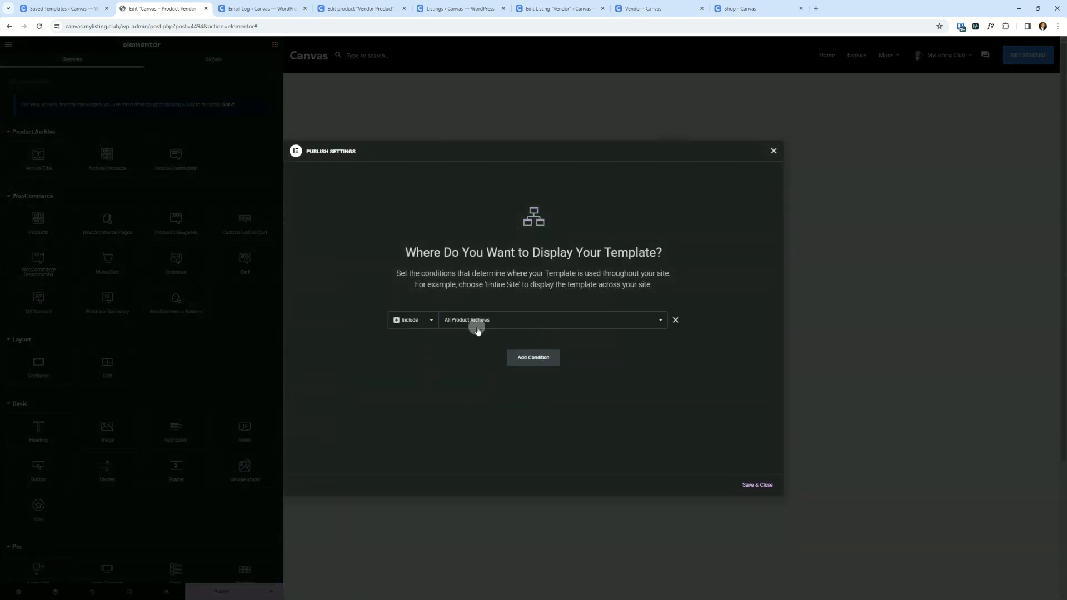
pyautogui.press('ctrl')
pyautogui.press('ctrl')
# - Review the storefront shop page, then return to the template editor
pyautogui.click(740, 8)
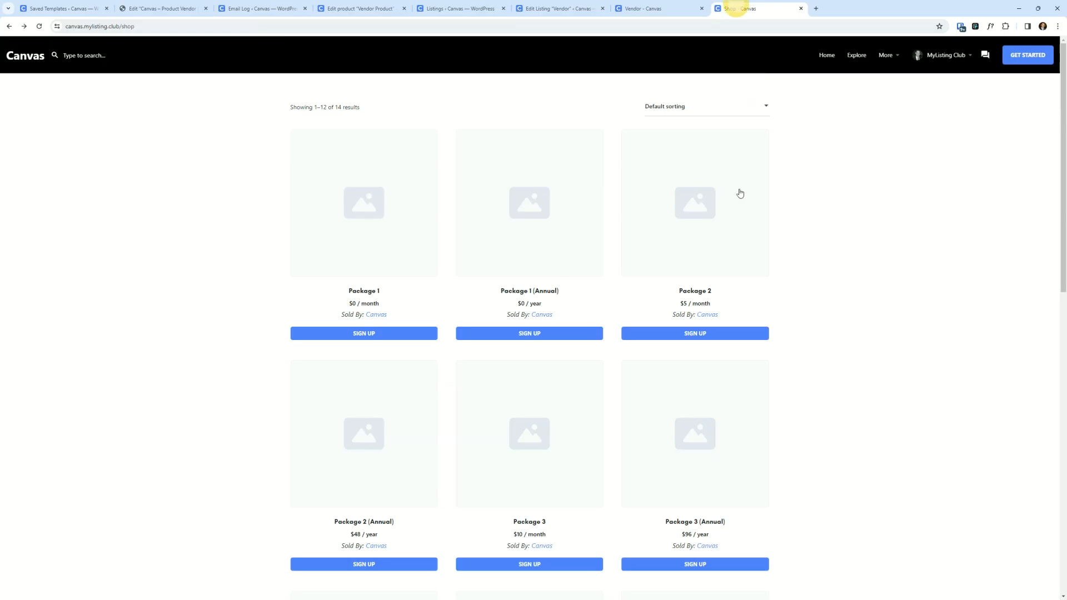
pyautogui.scroll(-5, 408, 324)
pyautogui.scroll(5, 529, 333)
pyautogui.click(154, 5)
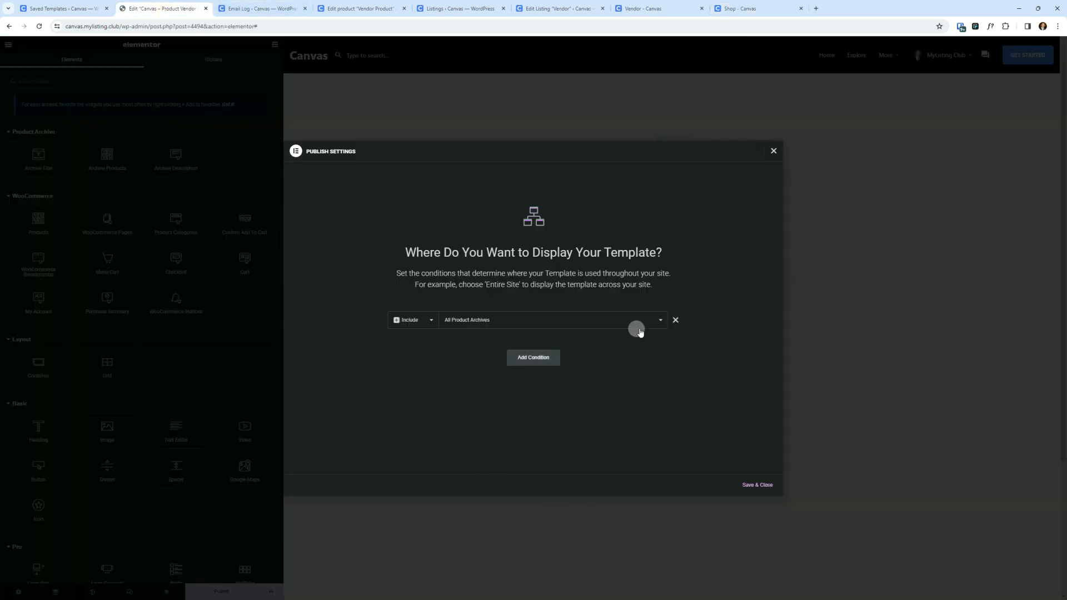
# - Set the display condition to include Vendors, limited to the Vendor store
pyautogui.click(470, 322)
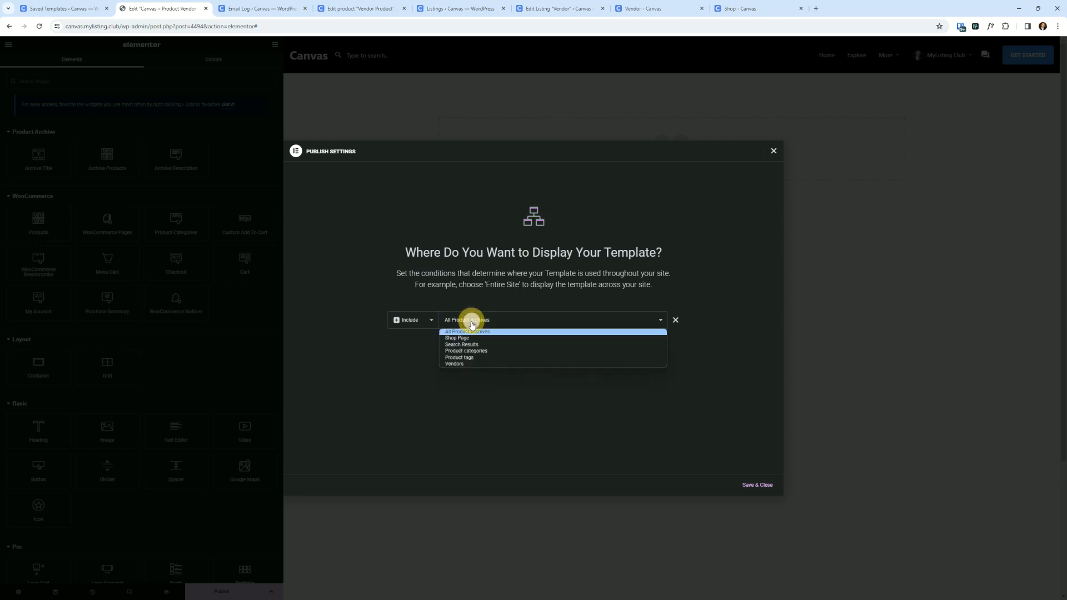
pyautogui.click(460, 363)
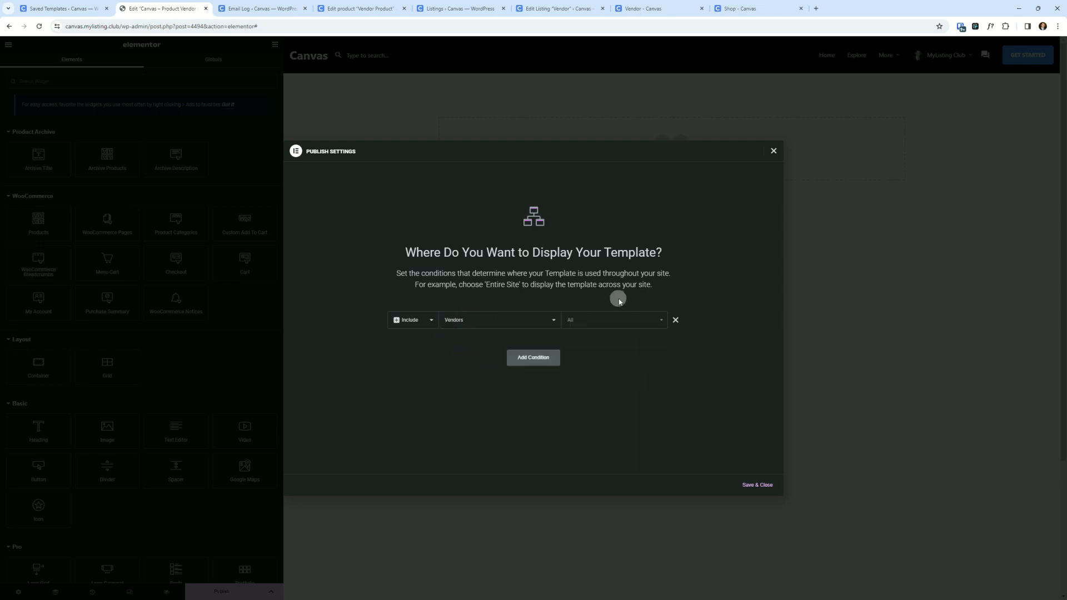
pyautogui.click(612, 321)
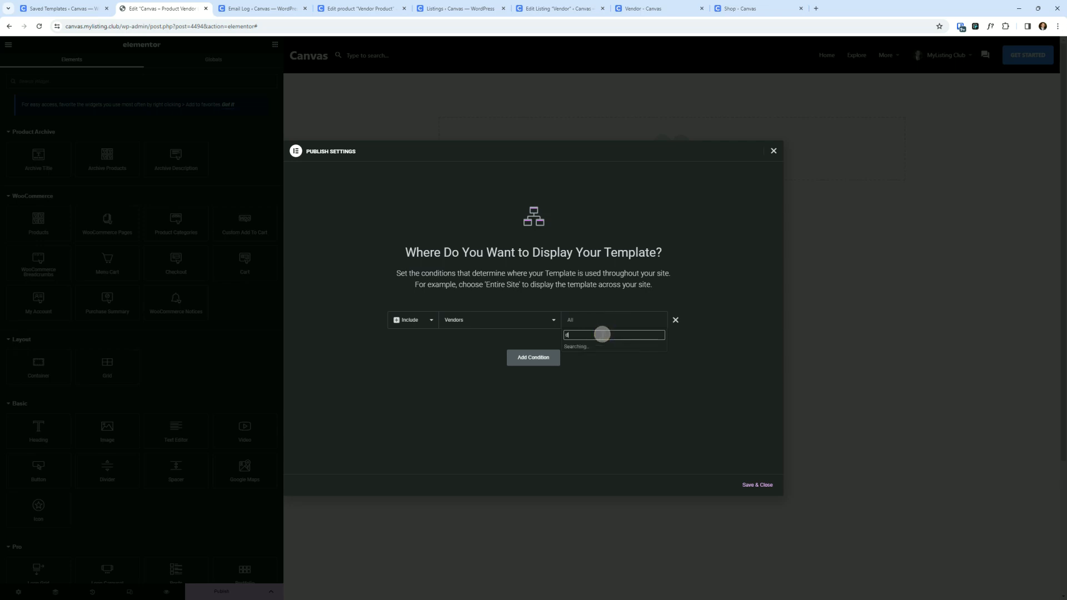
pyautogui.write('vem')
pyautogui.press('BackSpace')
pyautogui.write('n')
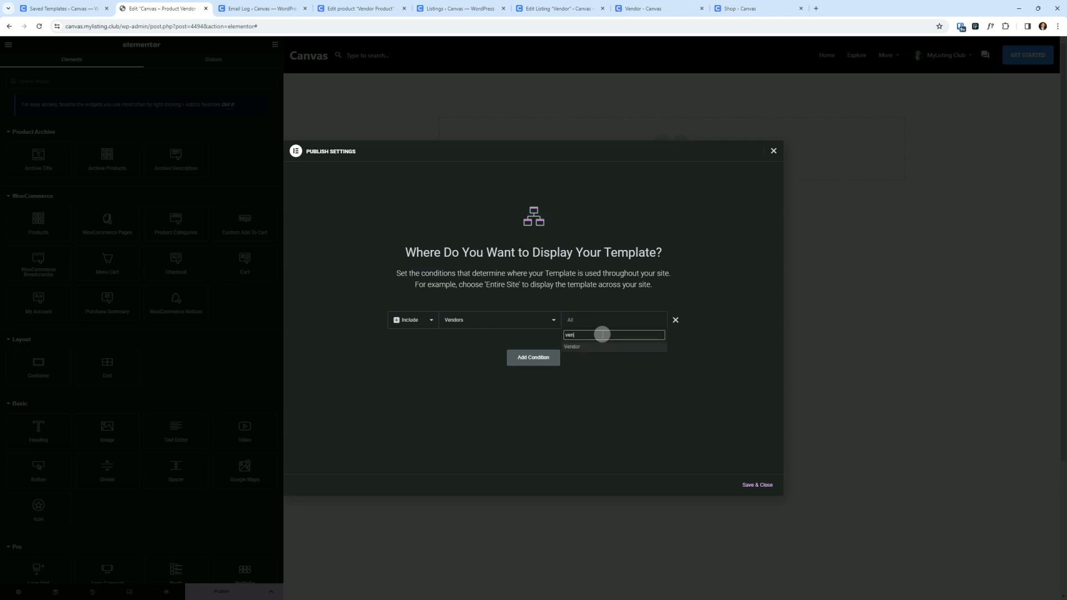
pyautogui.click(569, 347)
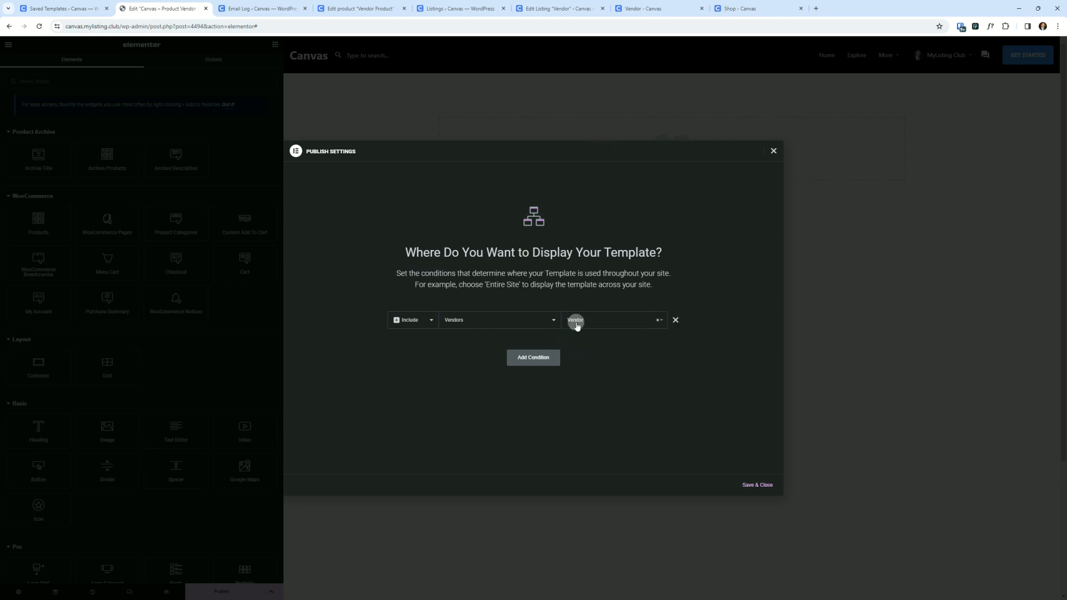
# - Switch the condition to Product categories and search for vendor categories
pyautogui.click(467, 321)
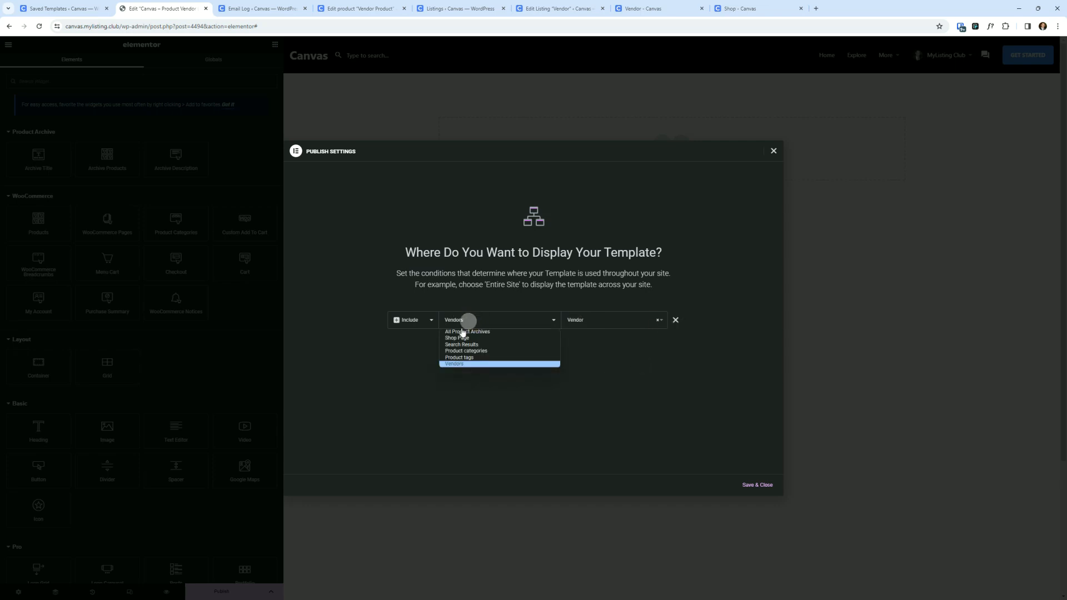
pyautogui.click(484, 352)
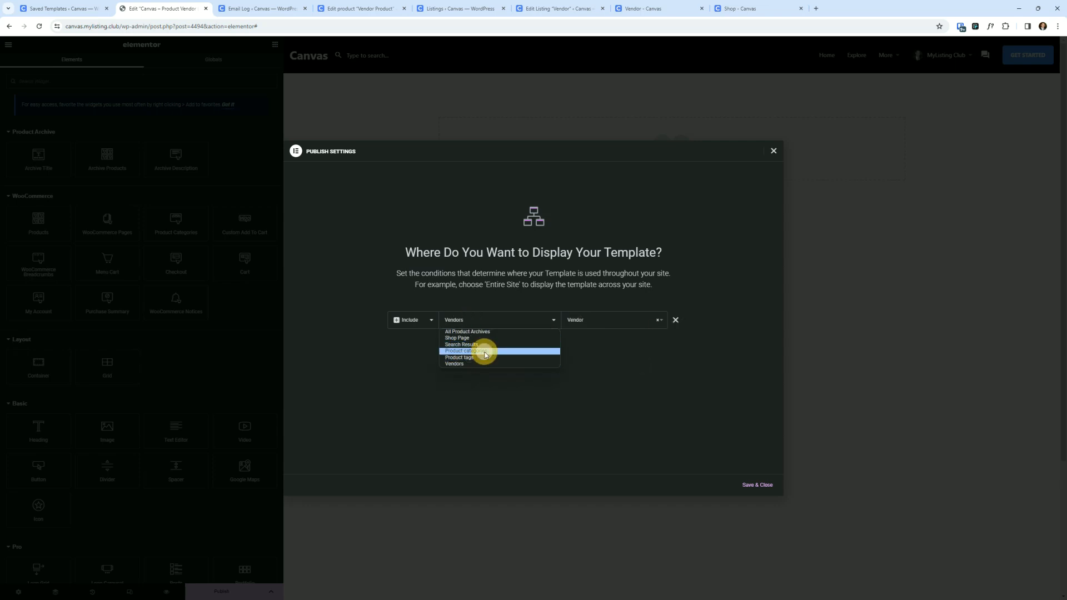
pyautogui.click(609, 327)
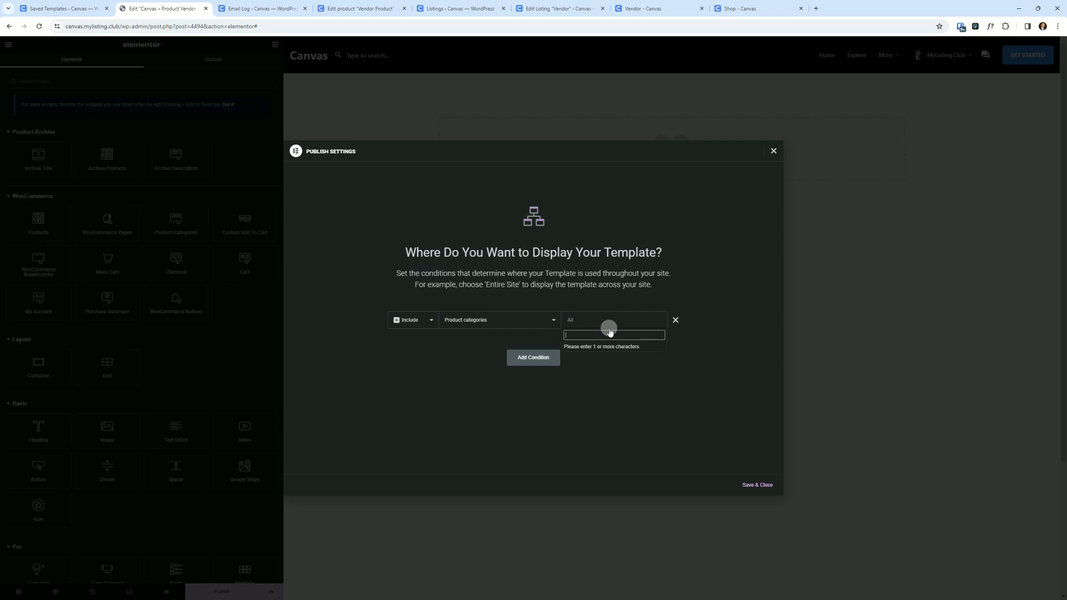
pyautogui.write('p')
pyautogui.press('BackSpace')
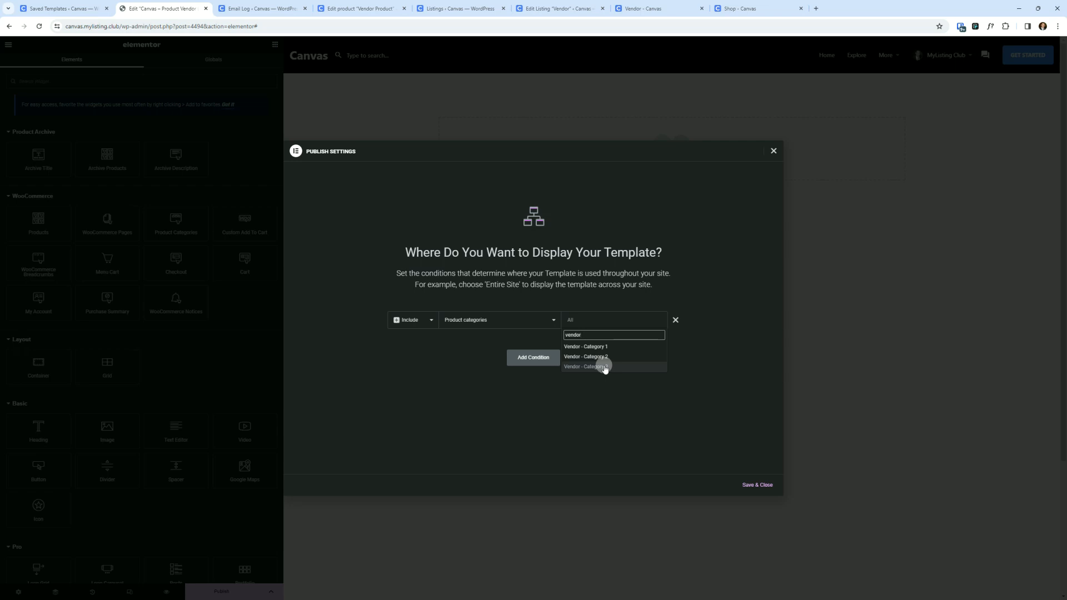
pyautogui.click(667, 365)
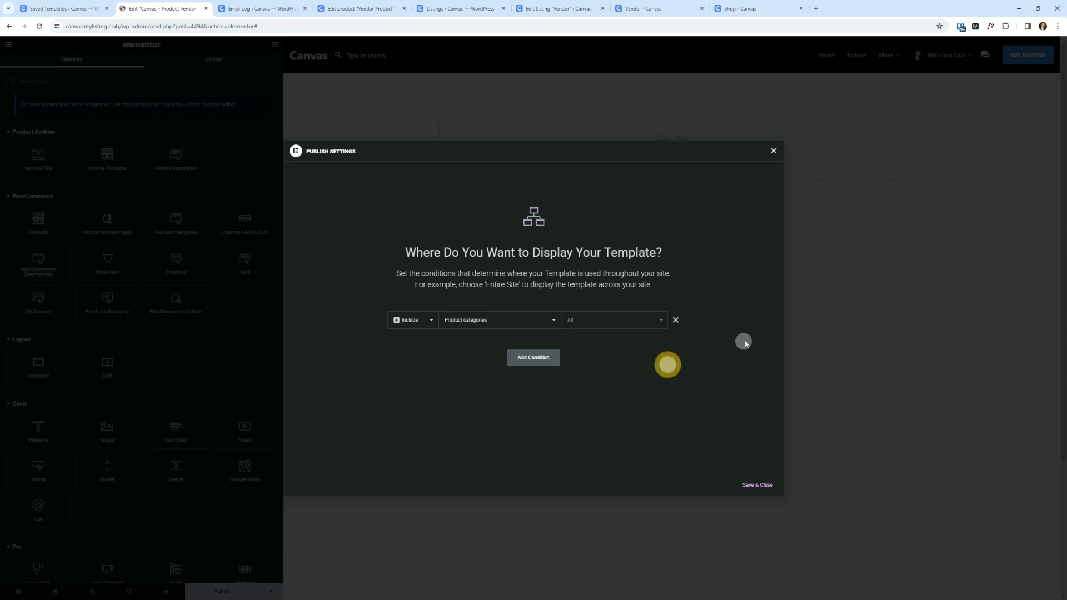
# - Close the conditions dialog and leave the template editor without saving
pyautogui.click(774, 152)
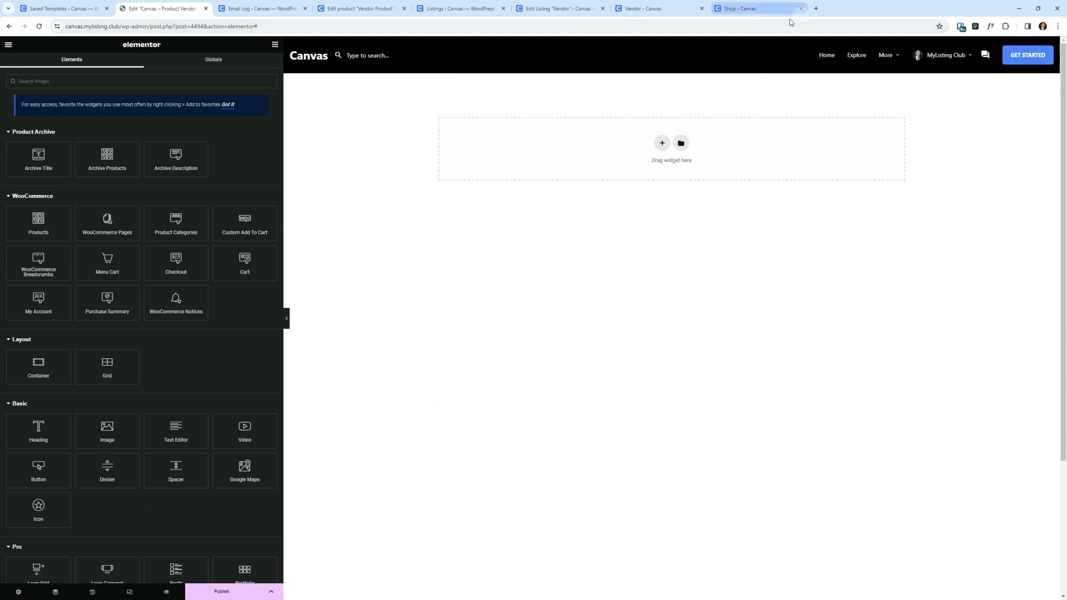
pyautogui.click(205, 8)
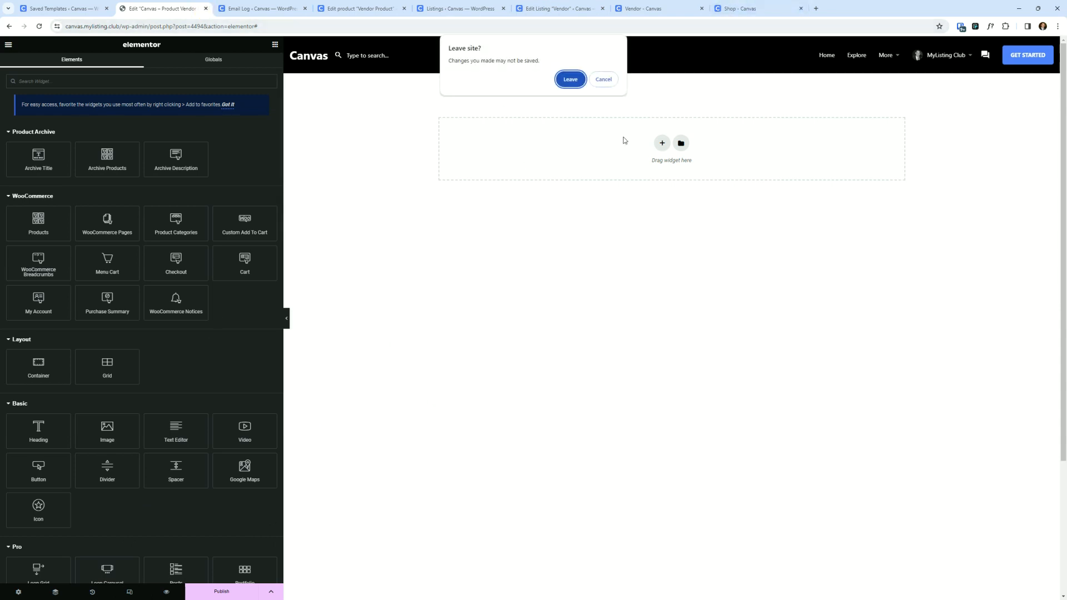
pyautogui.click(570, 79)
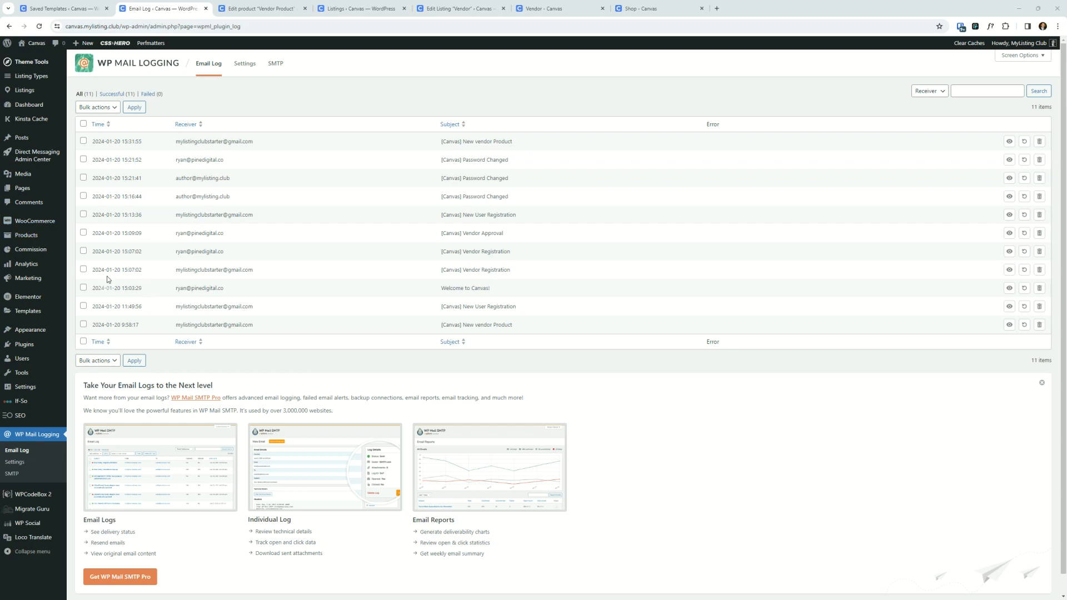
# - Open the Vendor Commission page to review commissions
pyautogui.click(36, 253)
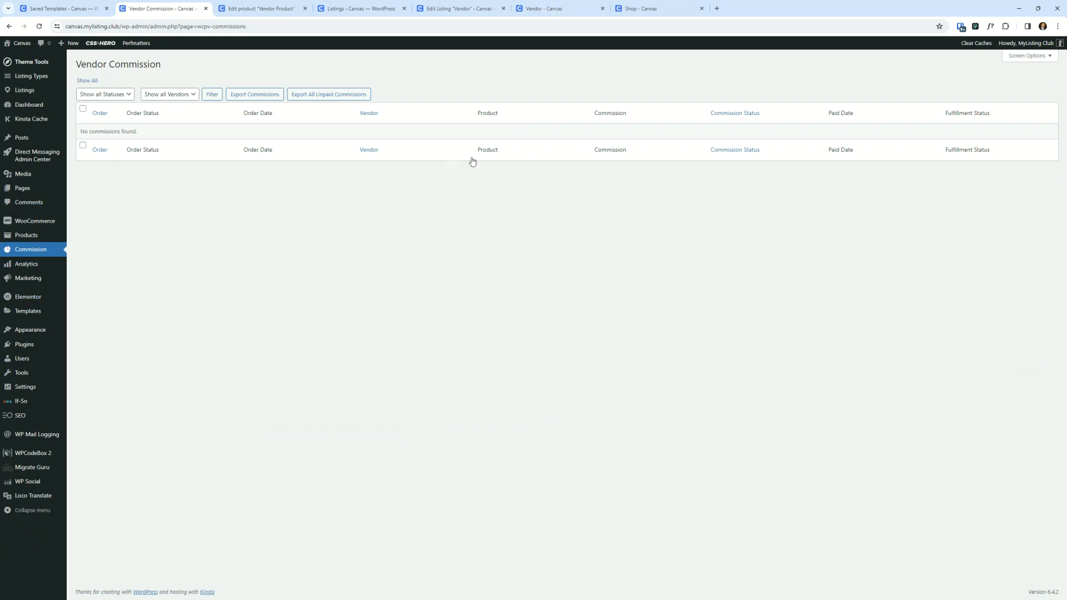
pyautogui.click(298, 278)
pyautogui.click(364, 352)
pyautogui.click(447, 369)
# - Open WooCommerce's email settings and search the notification list for vendor emails
pyautogui.moveTo(33, 220)
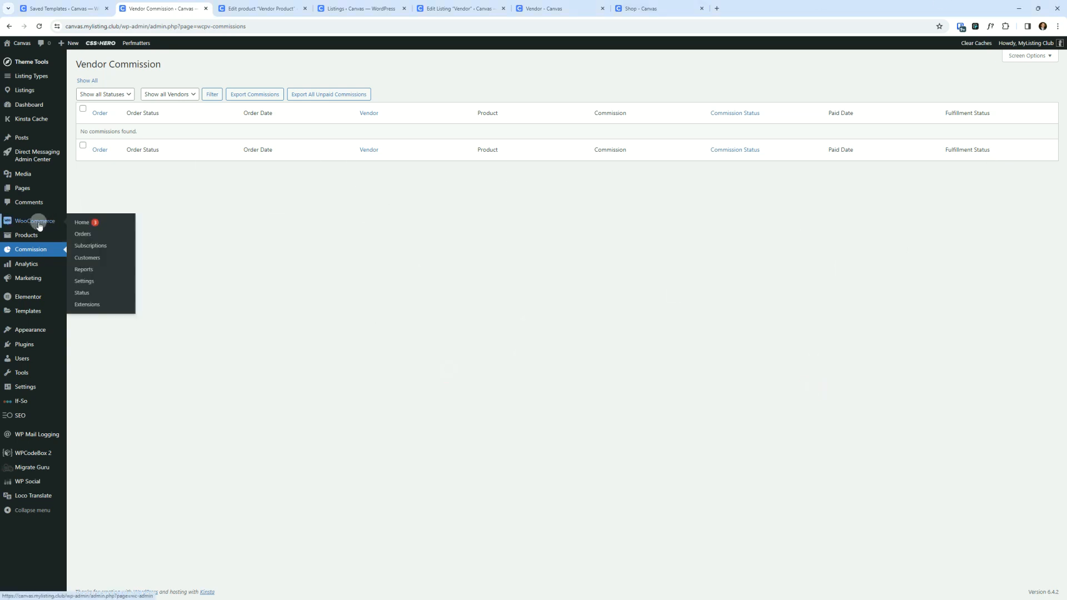
pyautogui.click(94, 281)
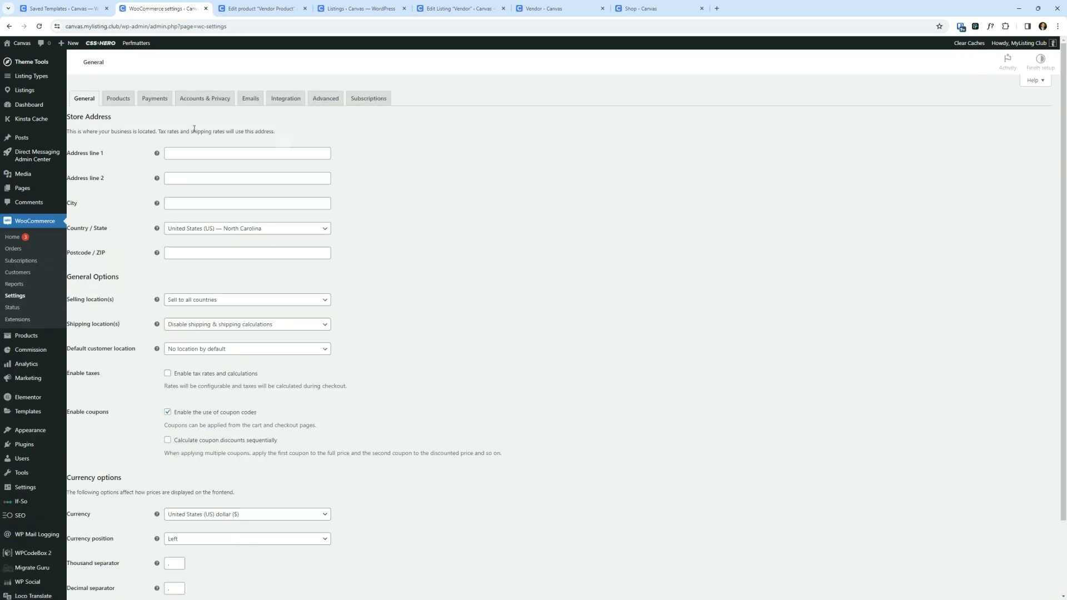
pyautogui.click(251, 98)
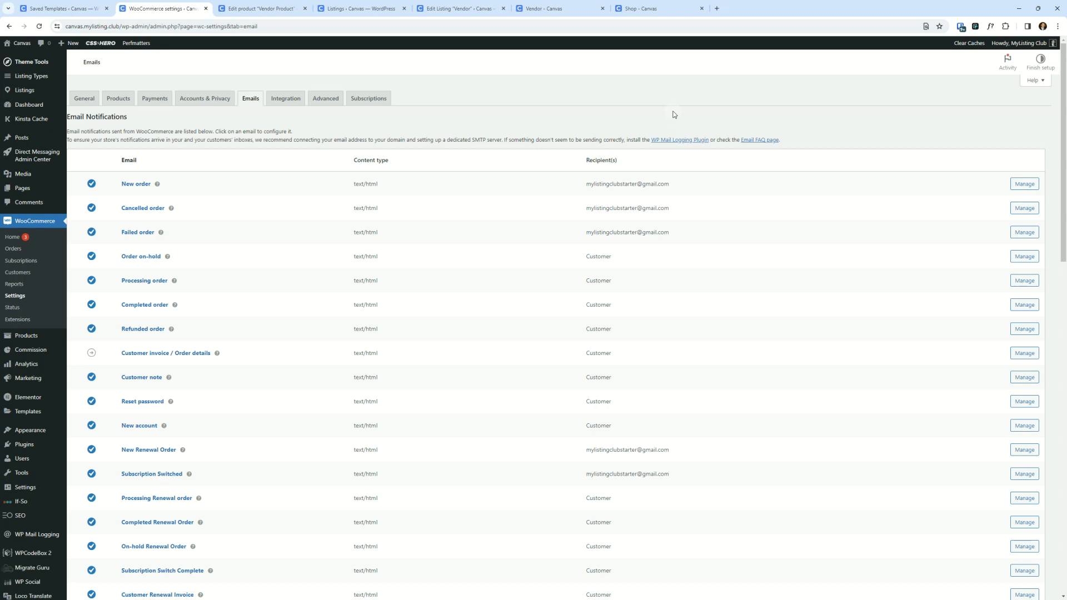
pyautogui.hotkey('ctrl', 'f')
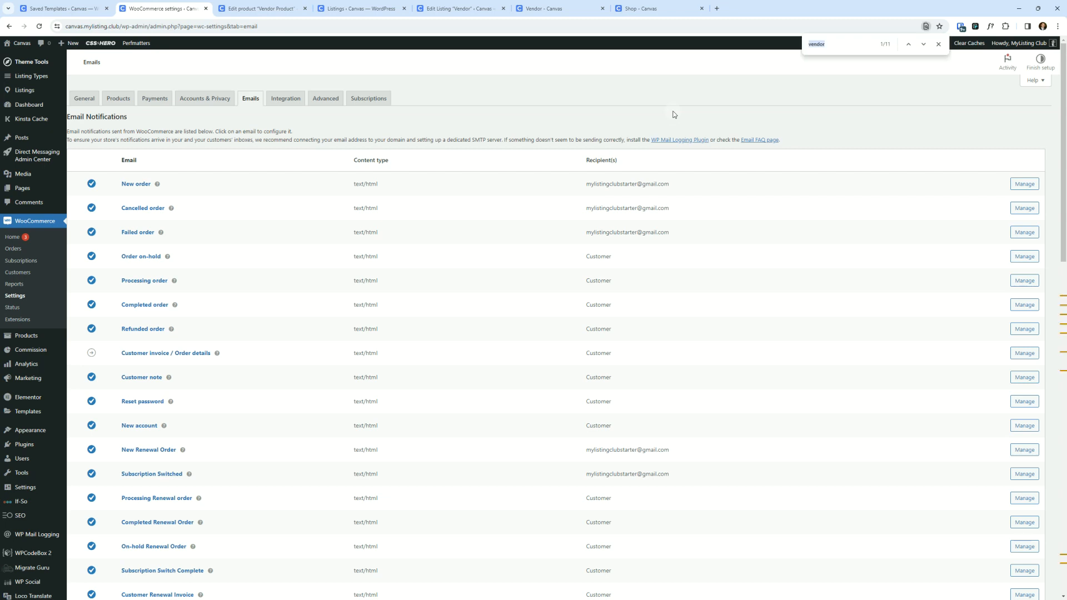
pyautogui.press('Return')
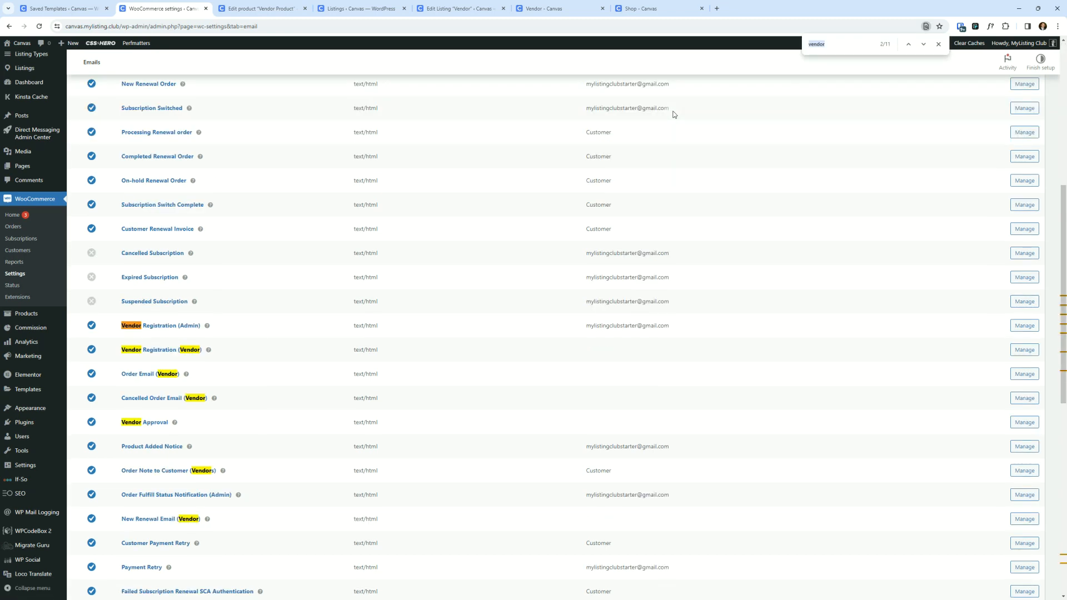
pyautogui.scroll(-2, 334, 258)
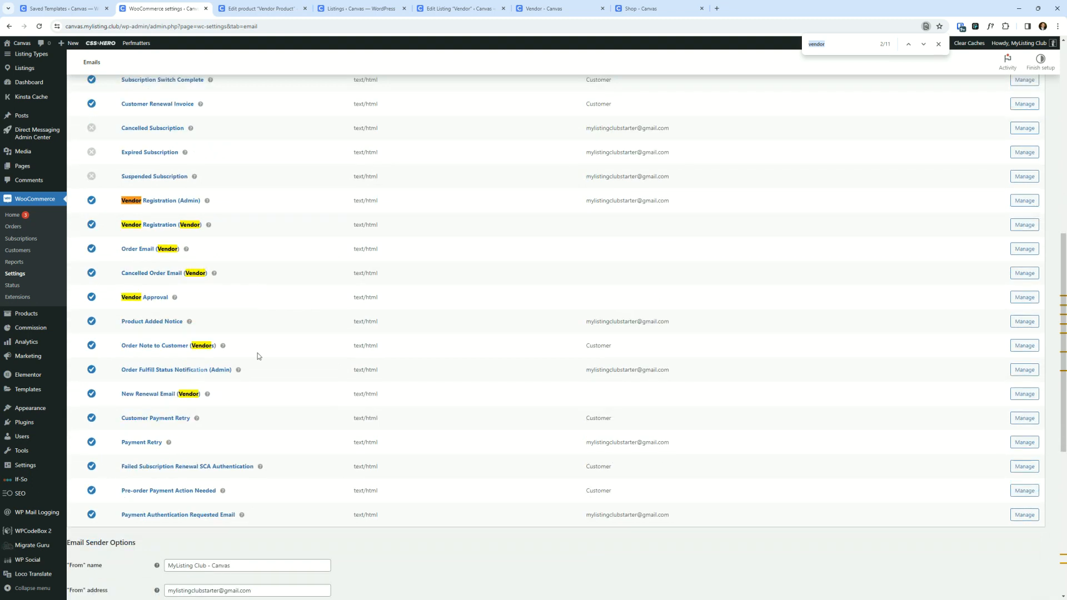
# - Examine the vendor email options, selecting the Vendor support email address field to inspect its value
pyautogui.scroll(-6, 499, 289)
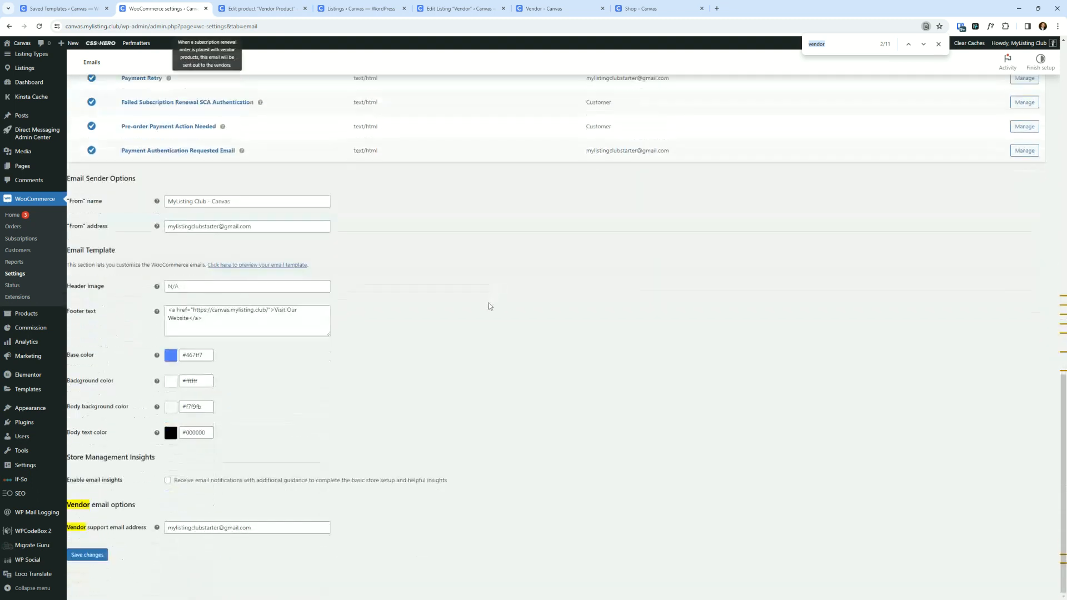
pyautogui.press('ctrl')
pyautogui.press('ctrl')
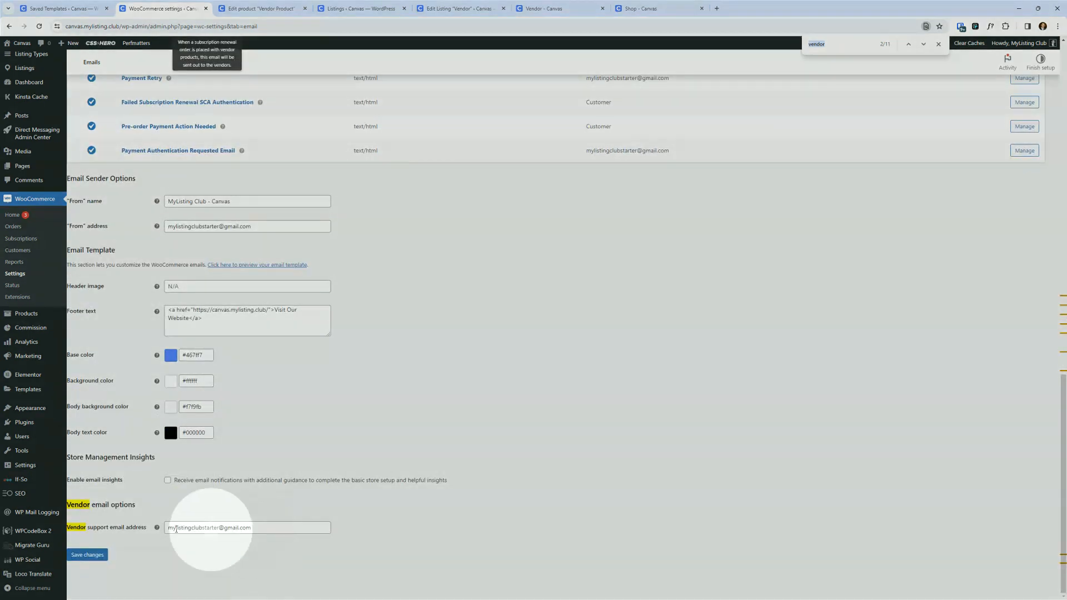
pyautogui.press('ctrl')
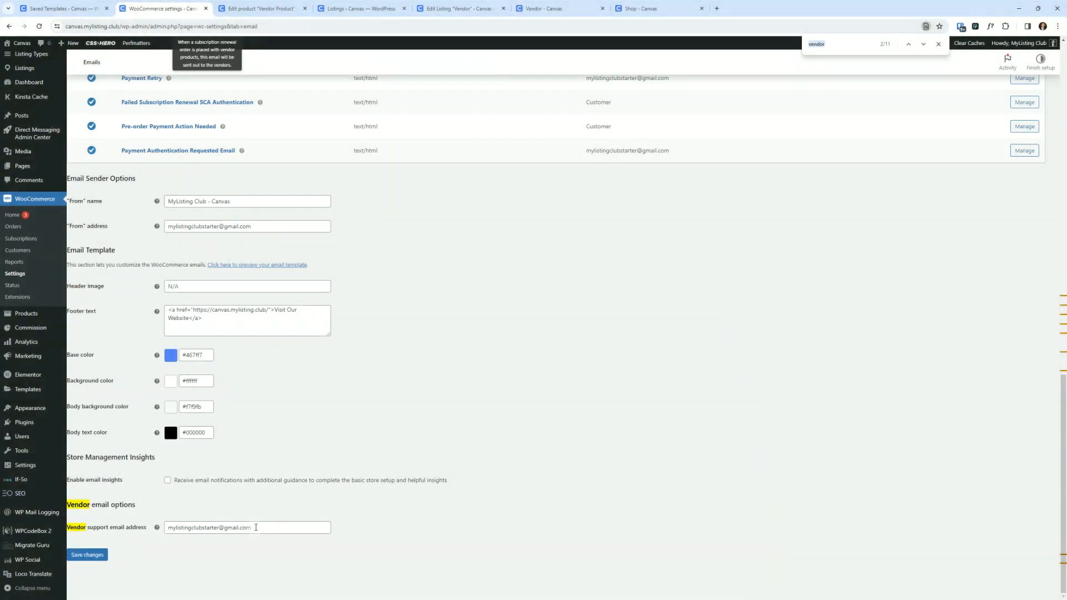
pyautogui.tripleClick(289, 527)
pyautogui.click(378, 421)
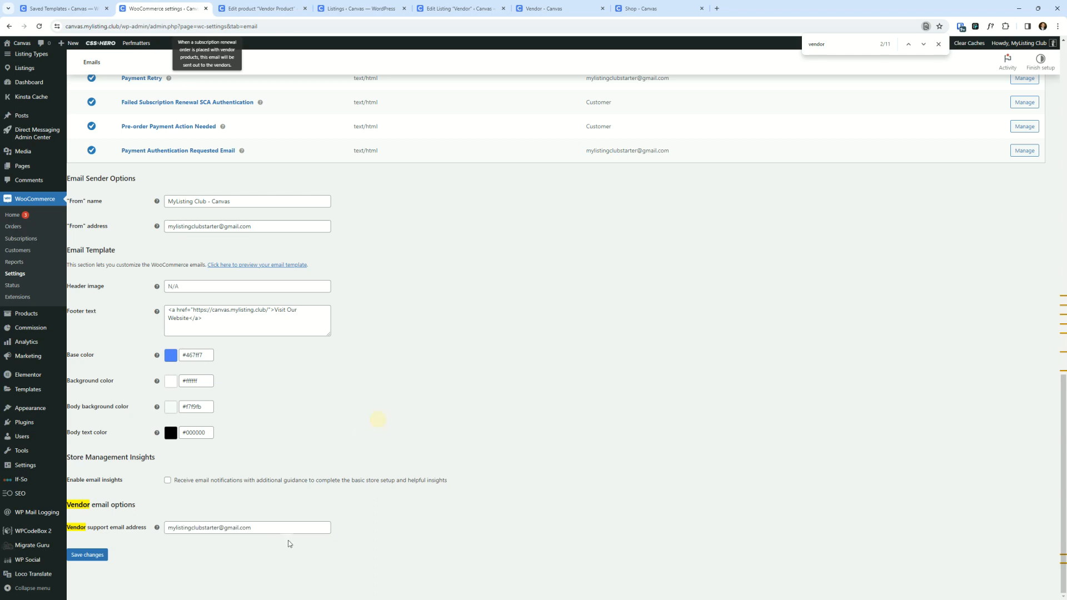
pyautogui.moveTo(282, 527); pyautogui.dragTo(132, 512)
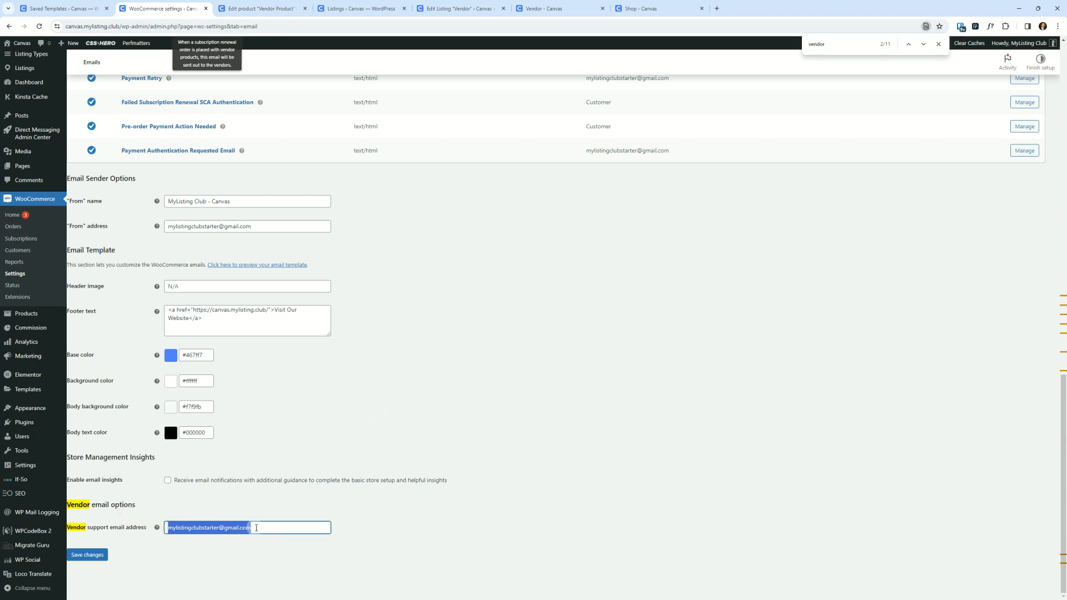
pyautogui.moveTo(264, 527); pyautogui.dragTo(196, 527)
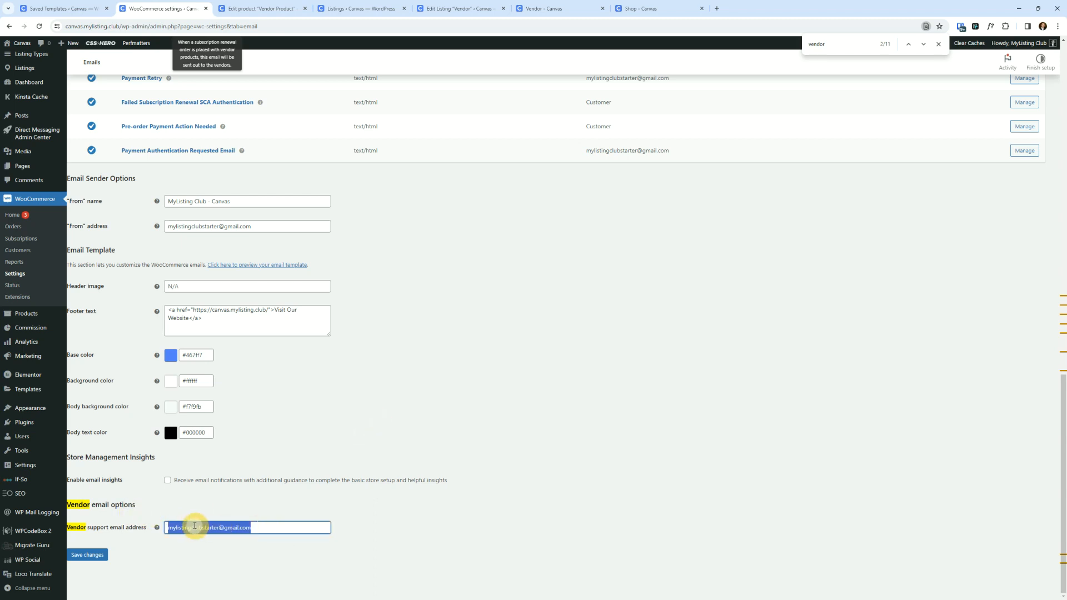
pyautogui.click(254, 528)
pyautogui.click(418, 417)
pyautogui.click(241, 530)
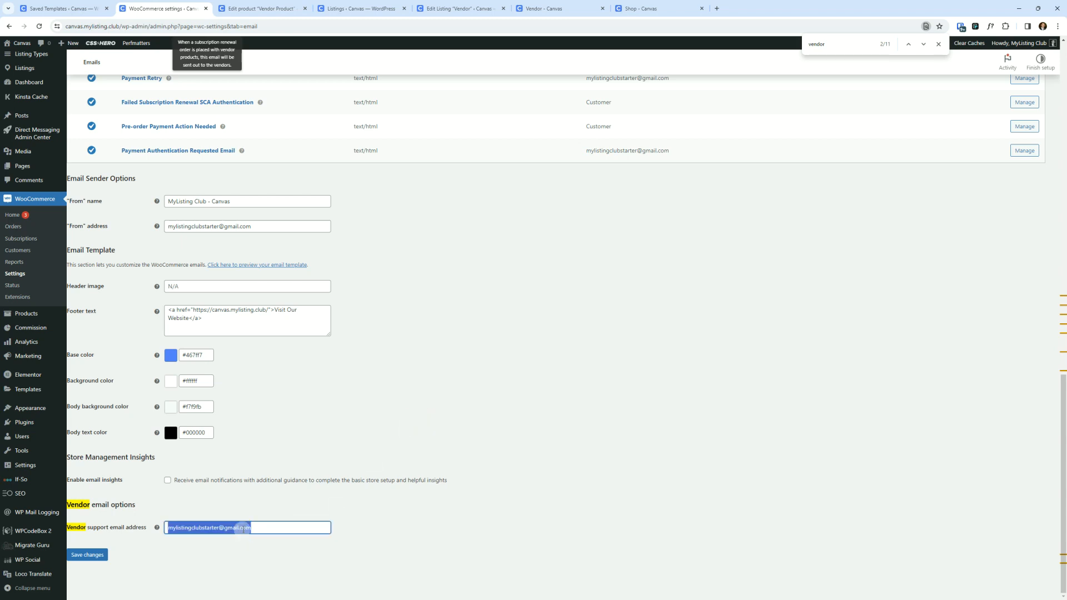
pyautogui.click(269, 530)
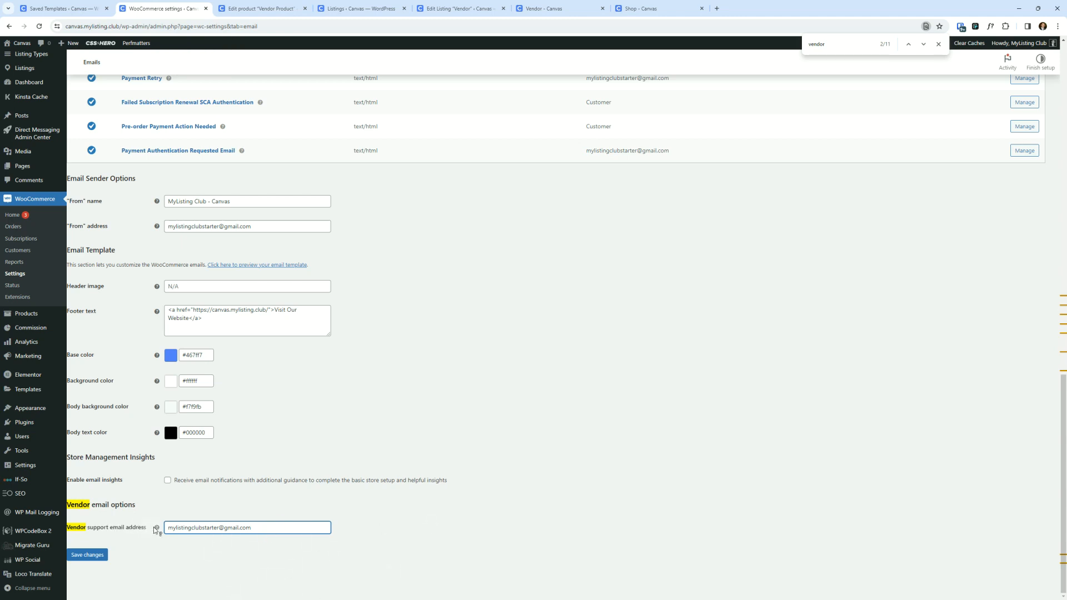
pyautogui.moveTo(156, 529)
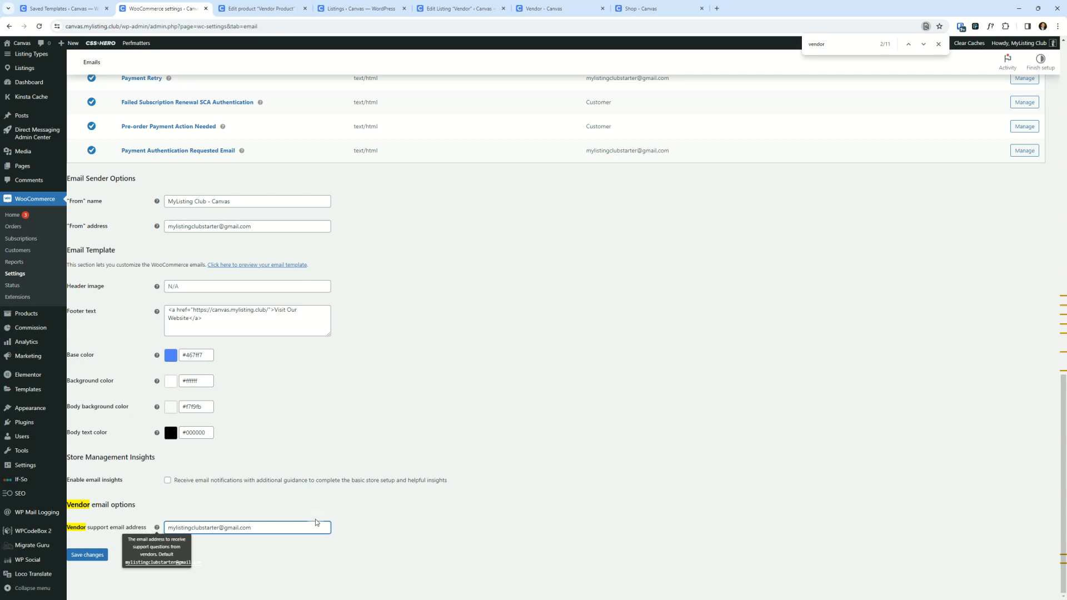
pyautogui.write('dkfjk')
pyautogui.click(680, 360)
pyautogui.click(719, 390)
# - Leave the email settings and open the WordPress Dashboard
pyautogui.scroll(15, 483, 353)
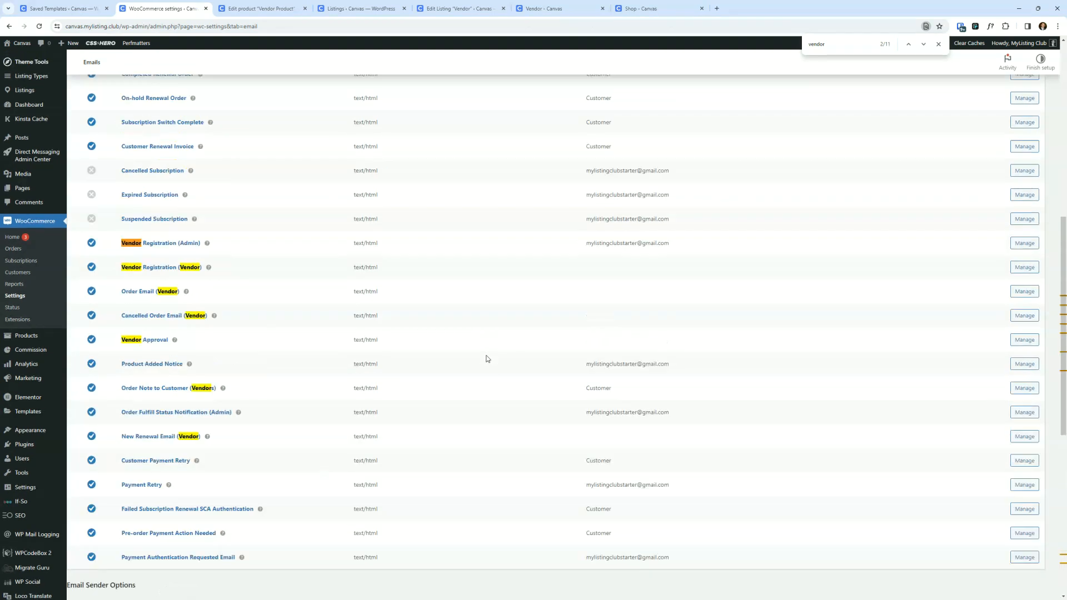
pyautogui.scroll(2, 581, 356)
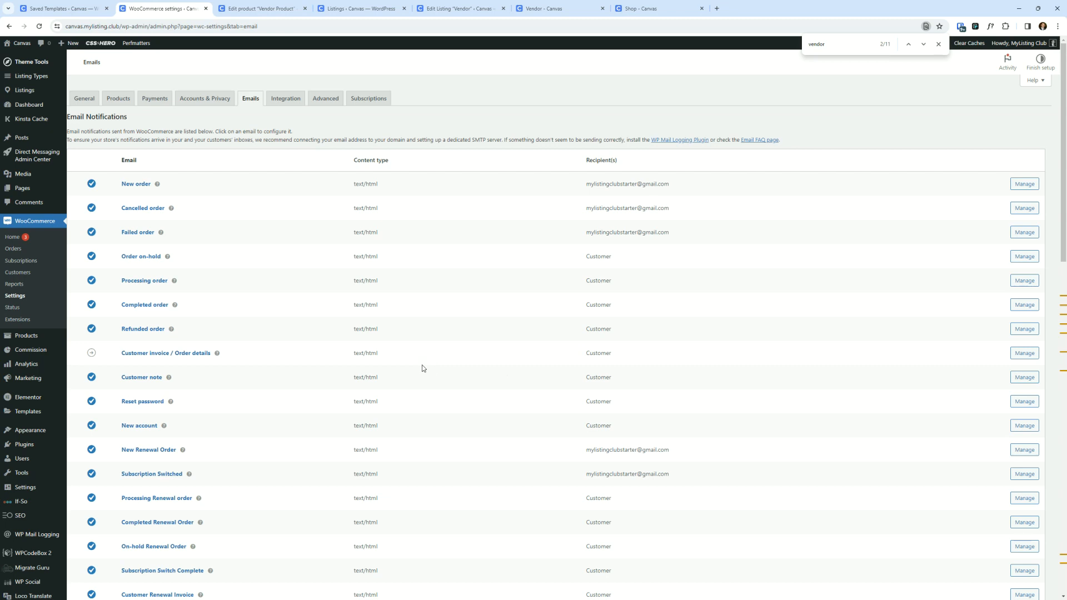
pyautogui.click(25, 196)
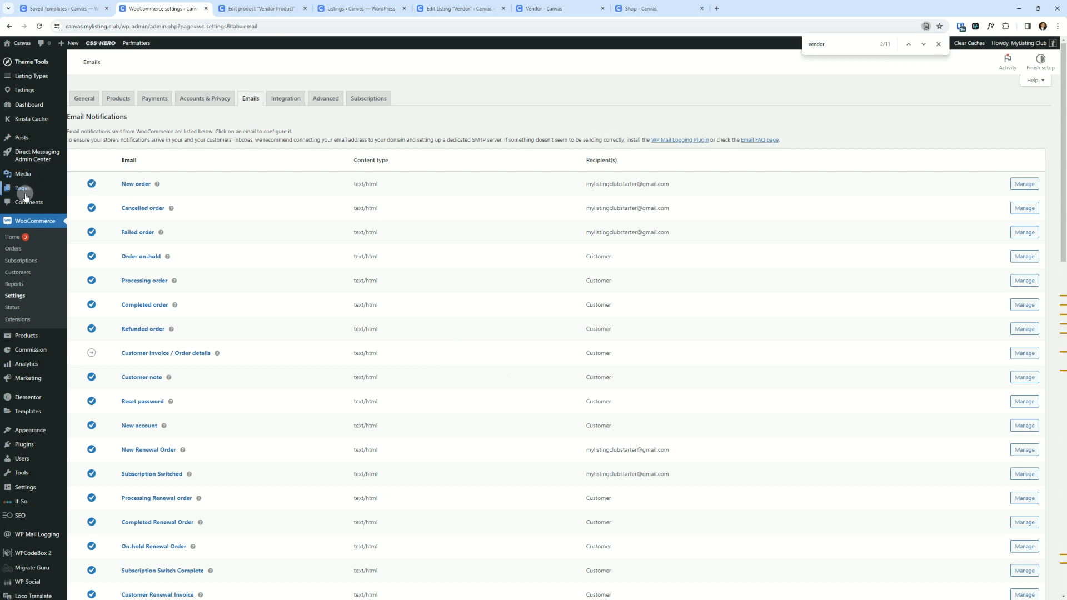
pyautogui.click(24, 105)
pyautogui.click(567, 77)
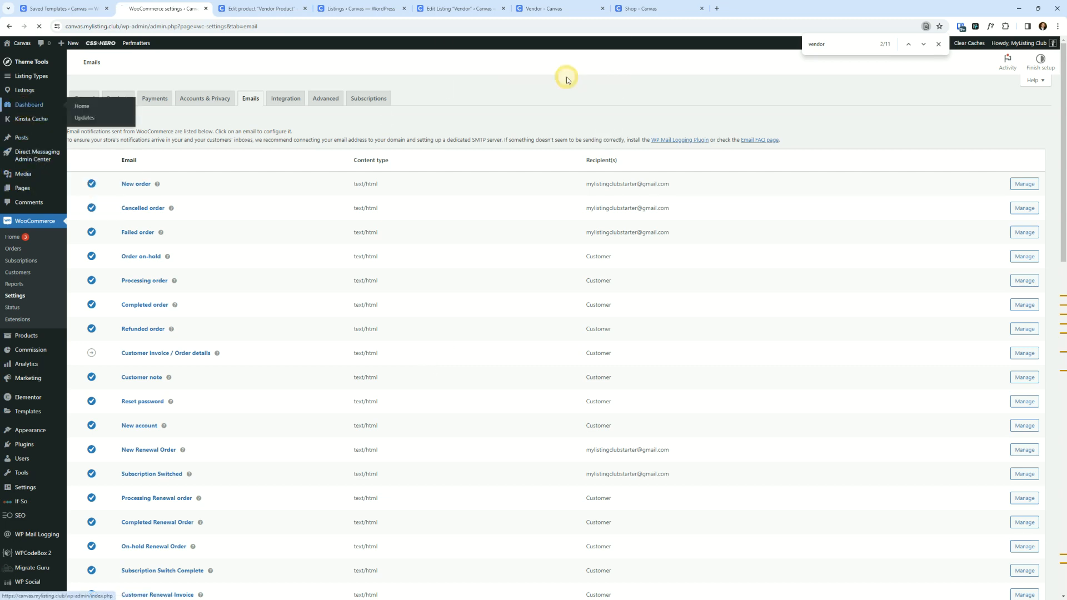